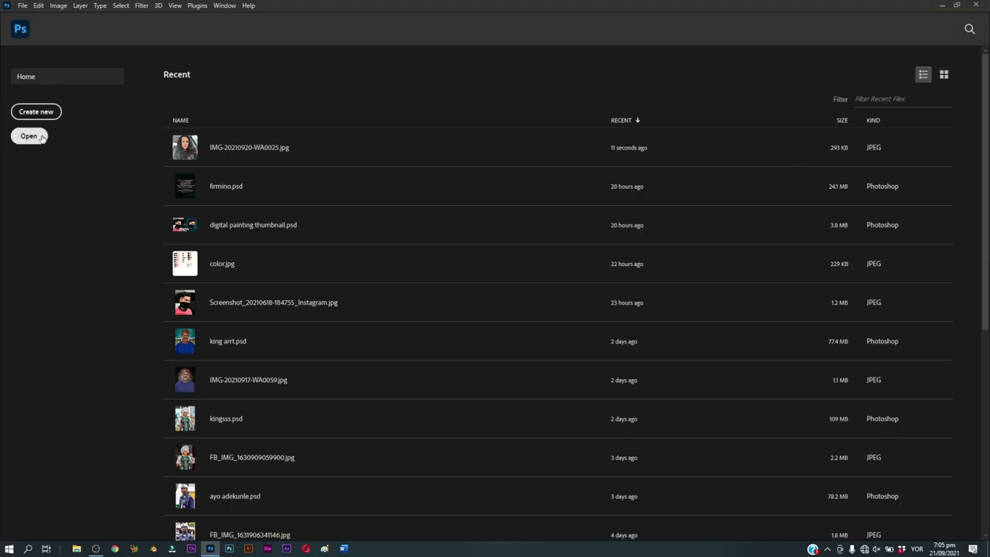
Step: Open the selfie photo IMG-20210920-WA0025.jpg in Photoshop
{"action": "left_click", "coordinate": [31, 136]}
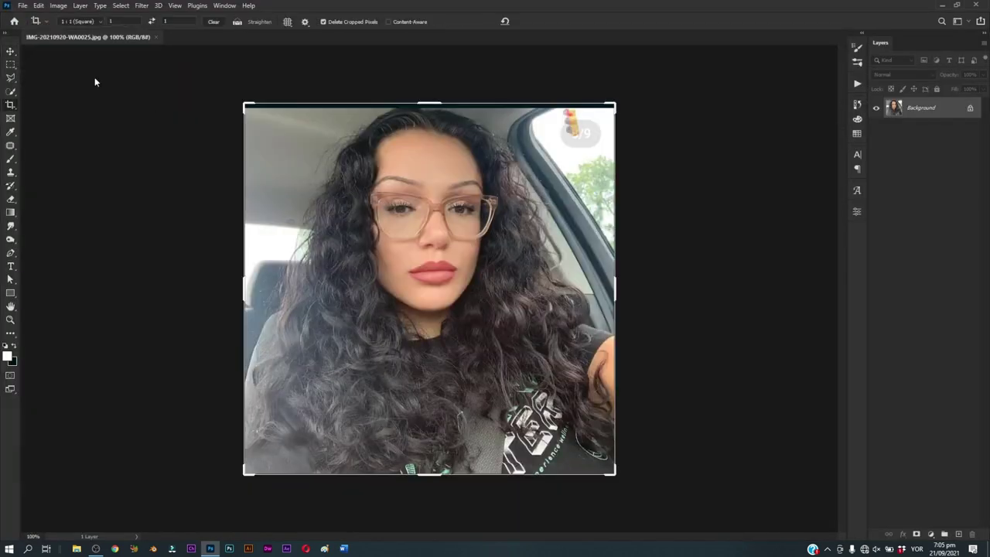
Step: Resize the image to 8 inches wide at 300 pixels/inch
{"action": "left_click", "coordinate": [58, 5]}
{"action": "left_click", "coordinate": [70, 82]}
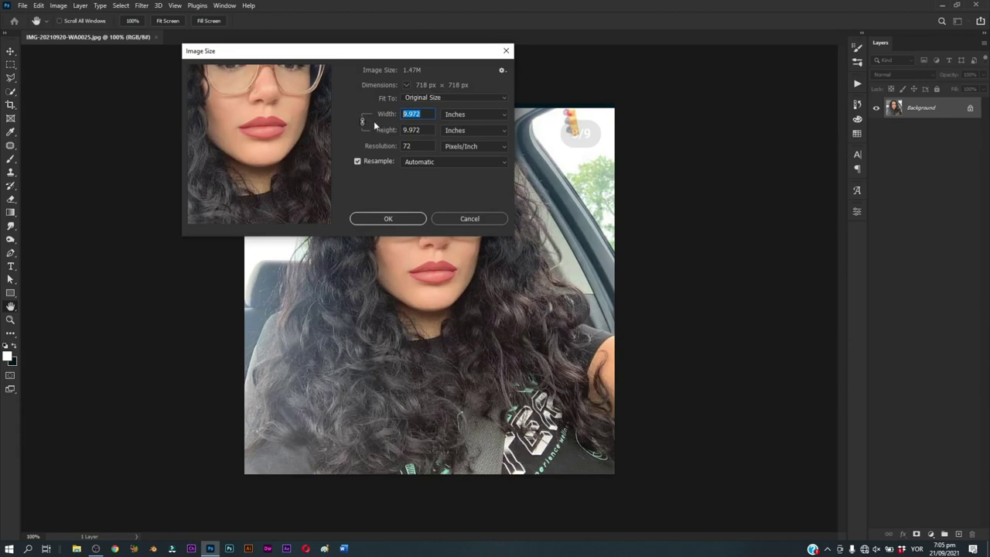
{"action": "type", "text": "8"}
{"action": "key", "text": "Tab"}
{"action": "key", "text": "Tab"}
{"action": "type", "text": "300"}
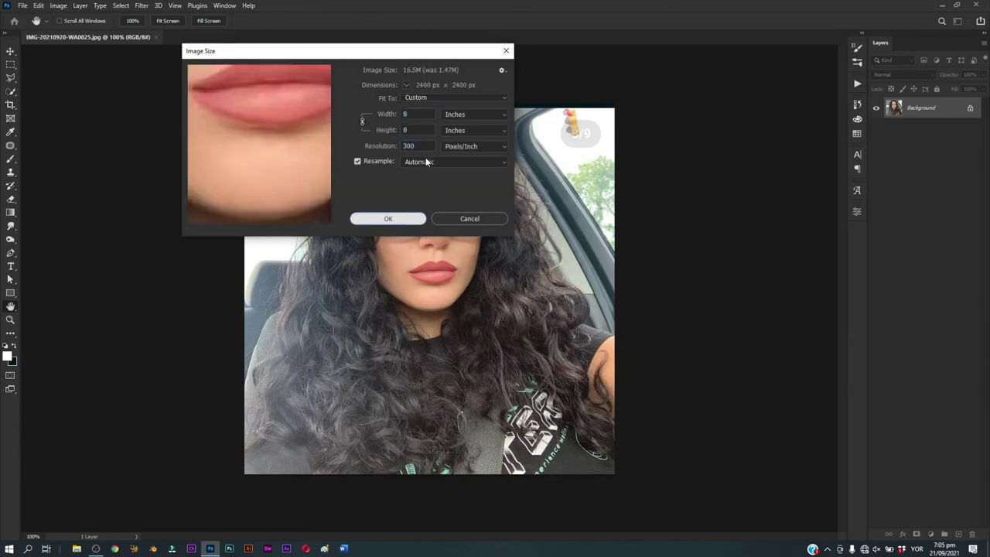
{"action": "key", "text": "Return"}
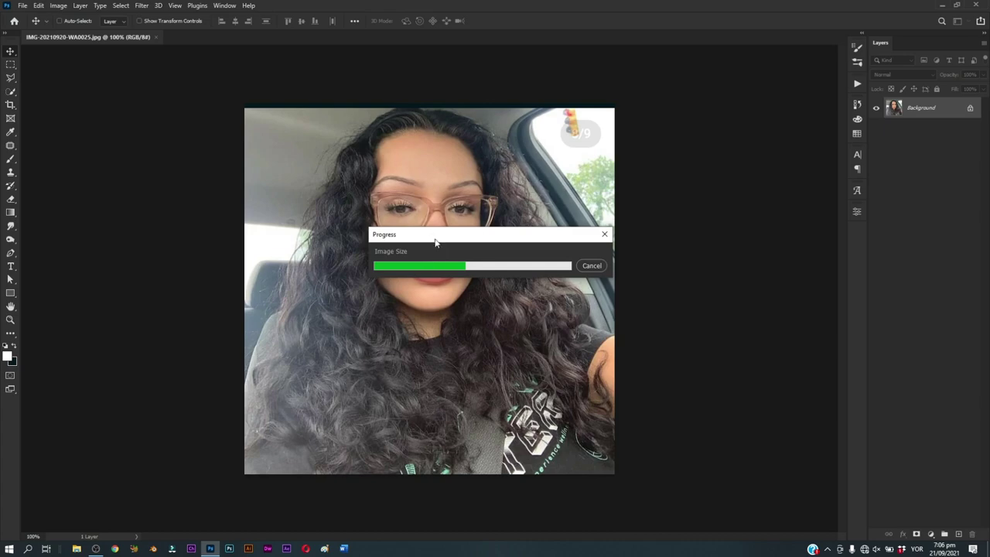
Step: Fit the resized 2400 × 2400 px image on screen
{"action": "key", "text": "ctrl+0"}
{"action": "key", "text": "z"}
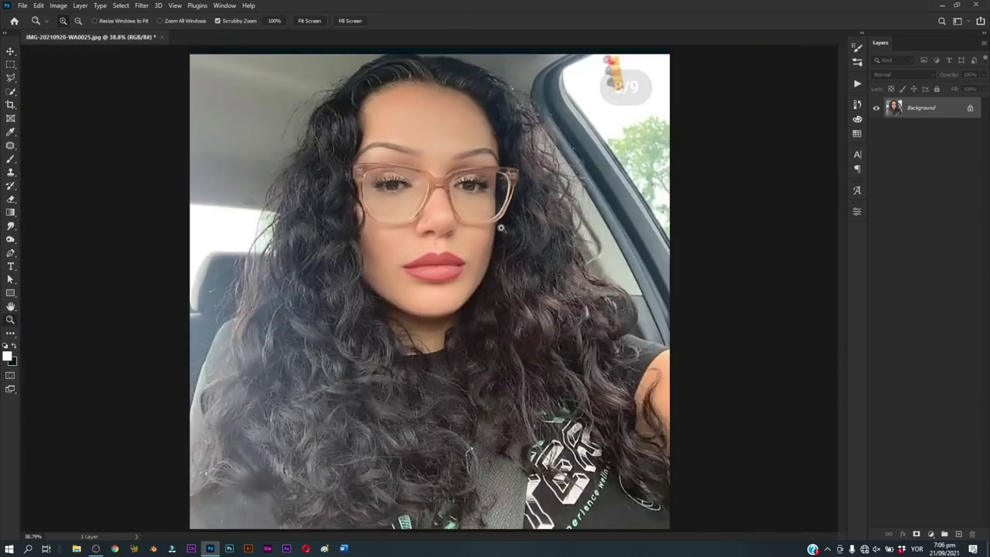
{"action": "scroll", "coordinate": [500, 227], "scroll_direction": "down", "scroll_amount": 1}
{"action": "key", "text": "v"}
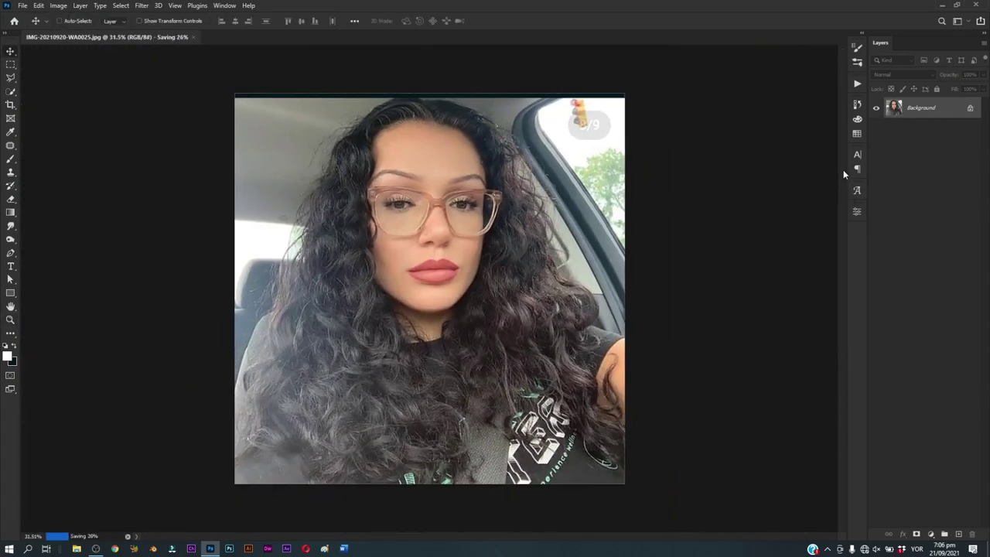
Step: Unlock the photo as Layer 0 and add a white-filled Layer 1 beneath it
{"action": "left_click", "coordinate": [969, 108]}
{"action": "left_click", "coordinate": [958, 535], "text": "ctrl"}
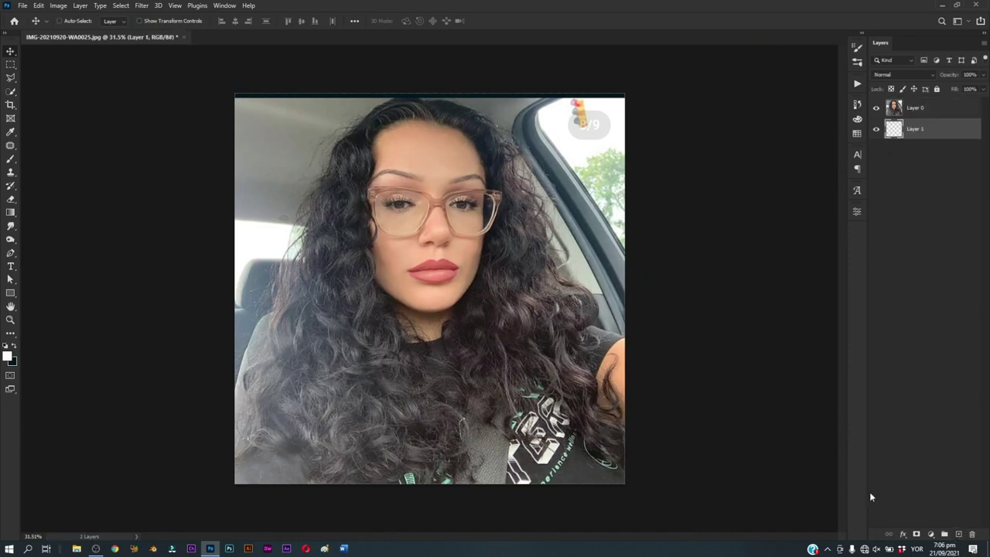
{"action": "key", "text": "ctrl+BackSpace"}
Step: Save the document as salloons.psd
{"action": "key", "text": "ctrl+shift+s"}
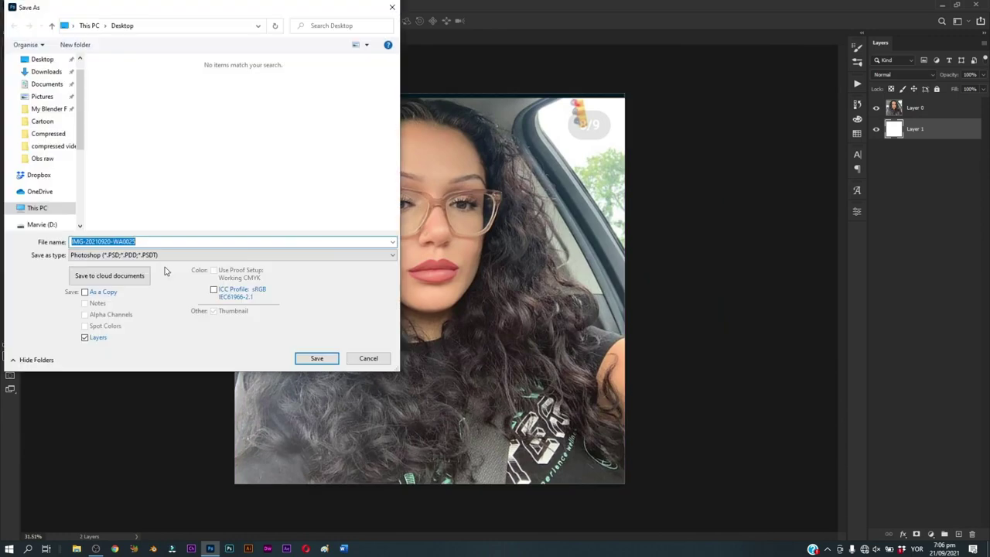
{"action": "type", "text": "salloonn"}
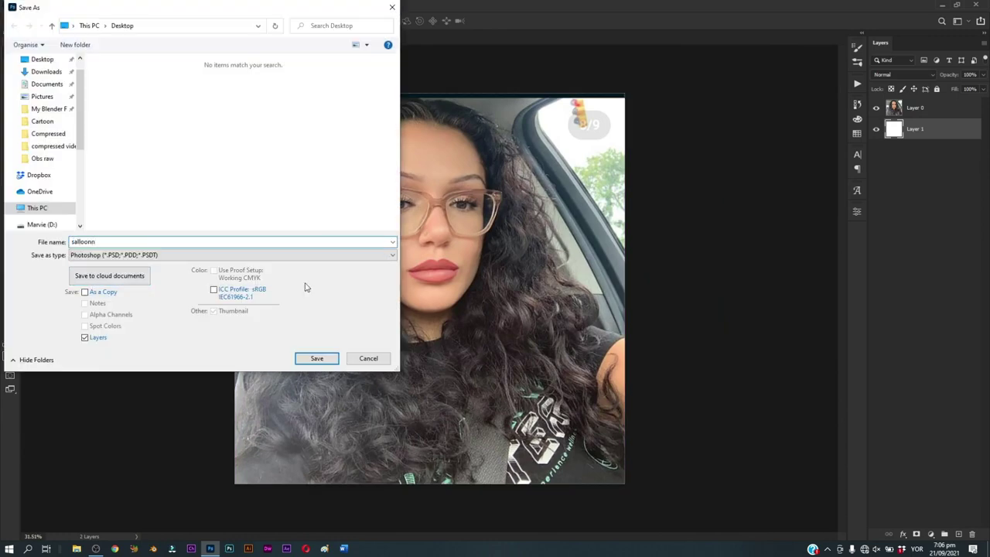
{"action": "left_click", "coordinate": [327, 358]}
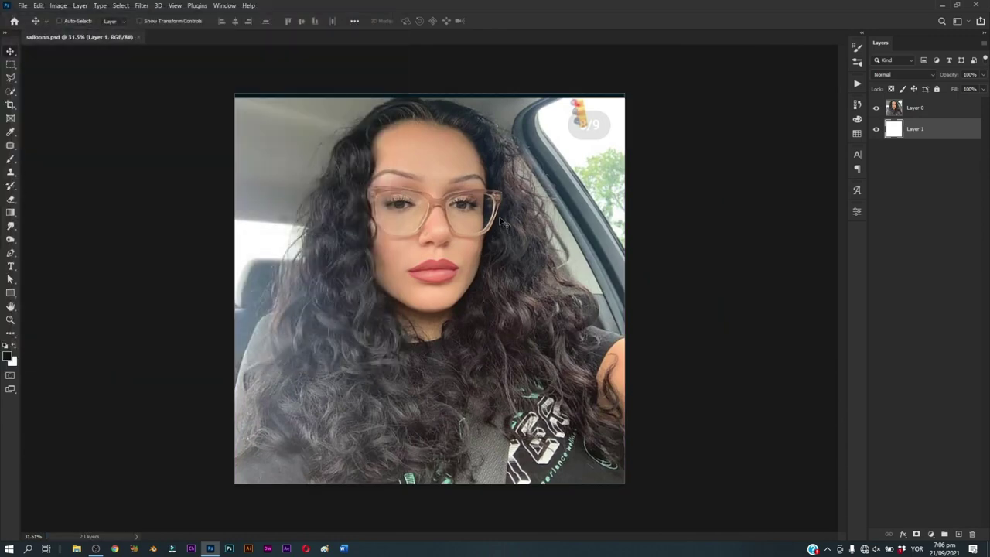
{"action": "left_click_drag", "start_coordinate": [392, 167], "coordinate": [442, 180]}
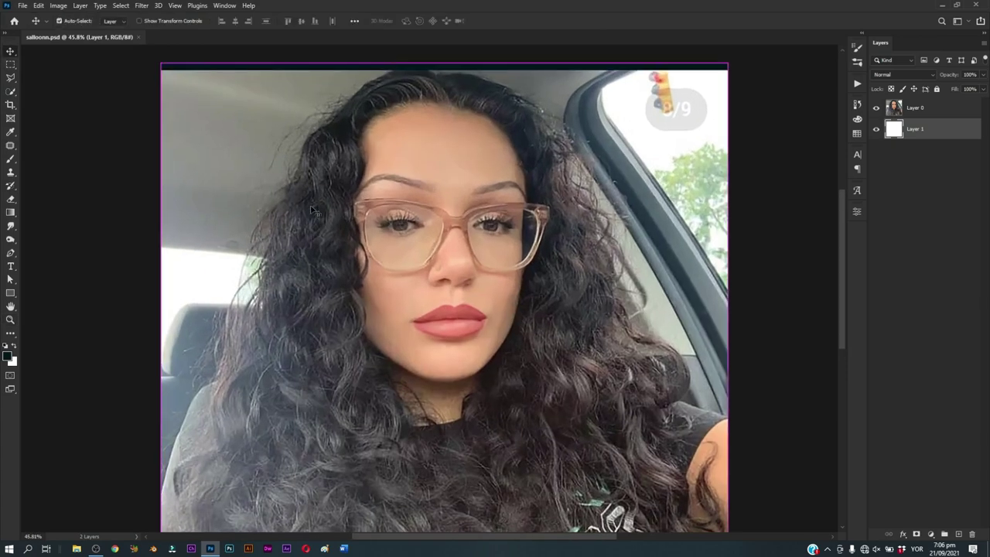
Step: Add a new layer named 'hair'
{"action": "key", "text": "ctrl+shift+n"}
{"action": "type", "text": "hair"}
{"action": "key", "text": "Return"}
Step: Start a pen path down the right side of the face, curving along cheek and jaw
{"action": "key", "text": "p"}
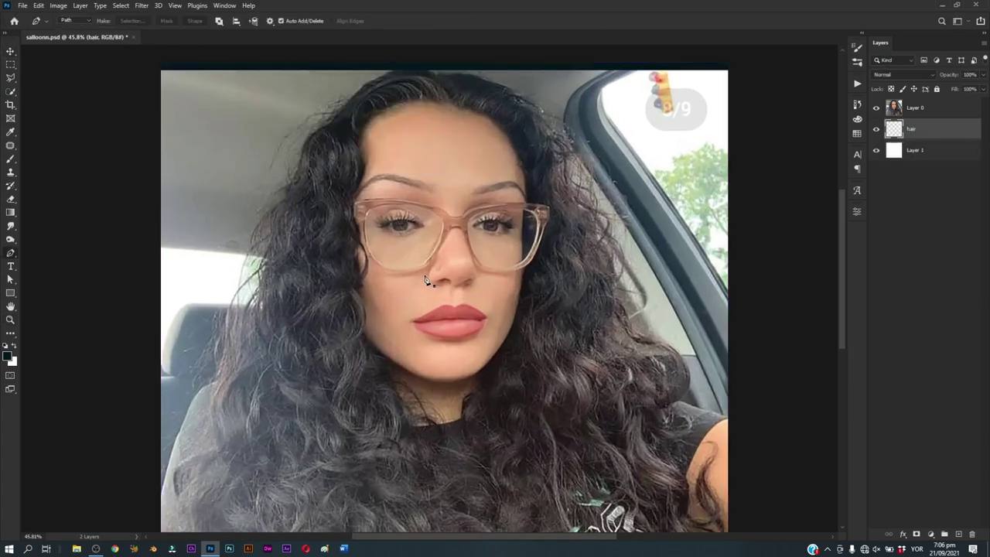
{"action": "scroll", "coordinate": [363, 153], "scroll_direction": "up", "scroll_amount": 4}
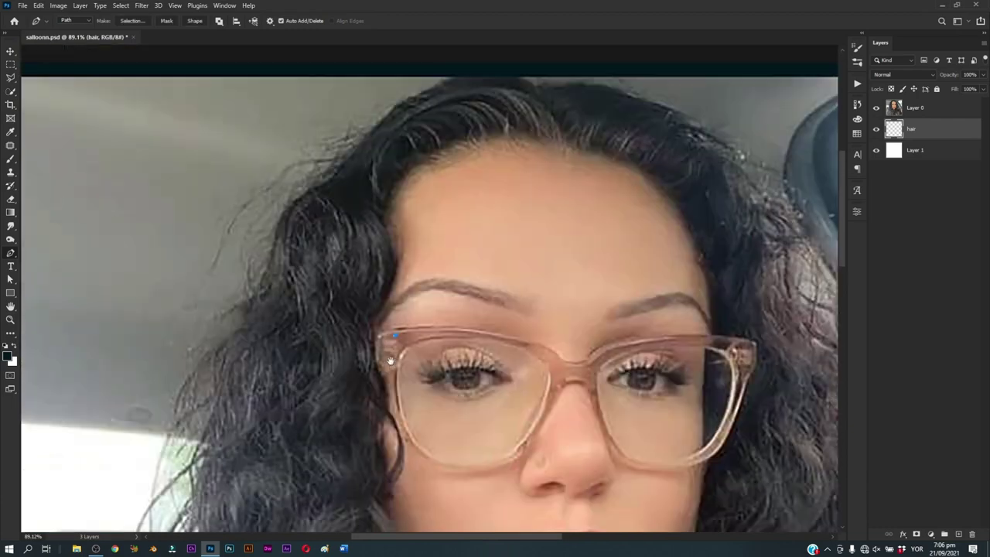
{"action": "scroll", "coordinate": [387, 286], "scroll_direction": "up", "scroll_amount": 4}
{"action": "left_click_drag", "start_coordinate": [382, 282], "coordinate": [381, 297]}
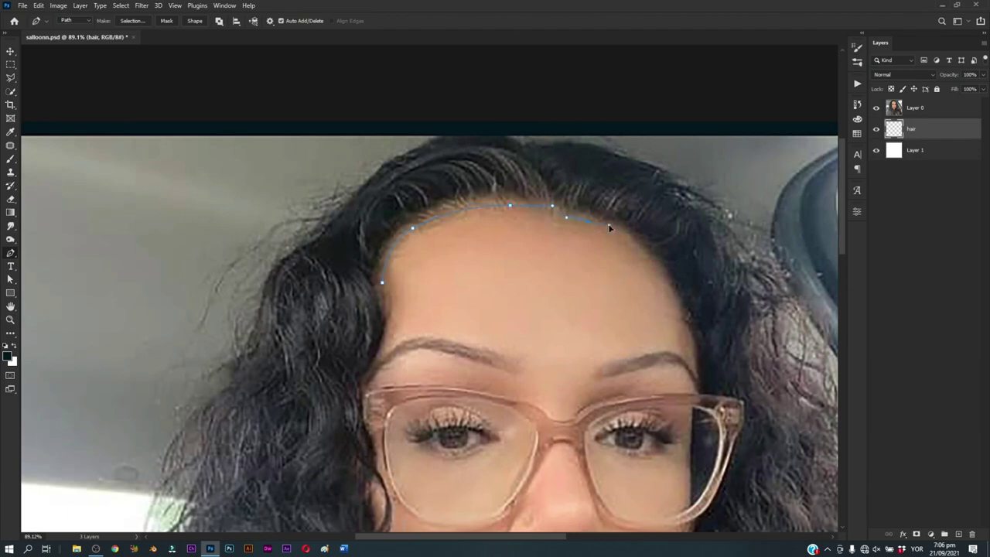
{"action": "left_click_drag", "start_coordinate": [671, 294], "coordinate": [532, 261]}
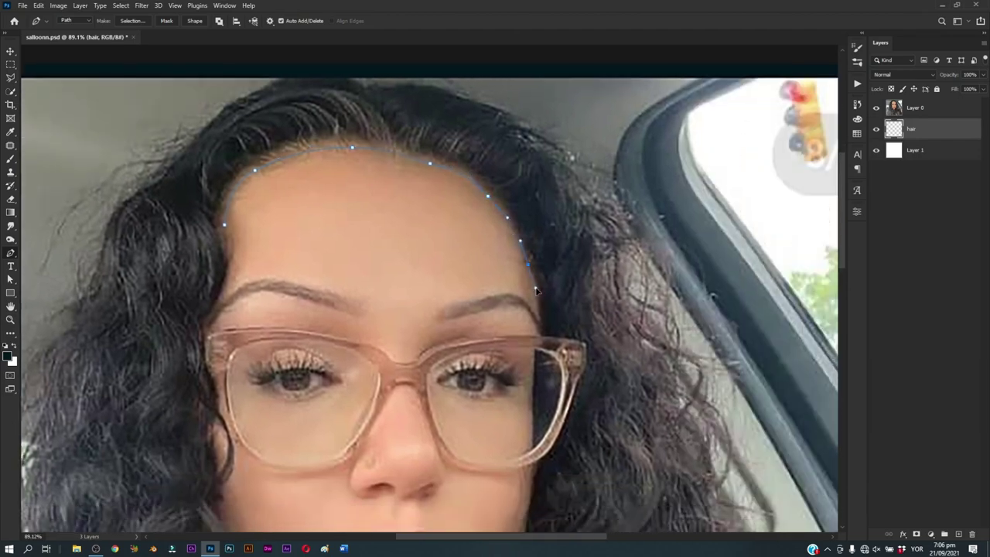
{"action": "left_click_drag", "start_coordinate": [536, 343], "coordinate": [549, 219]}
{"action": "left_click", "coordinate": [551, 232]}
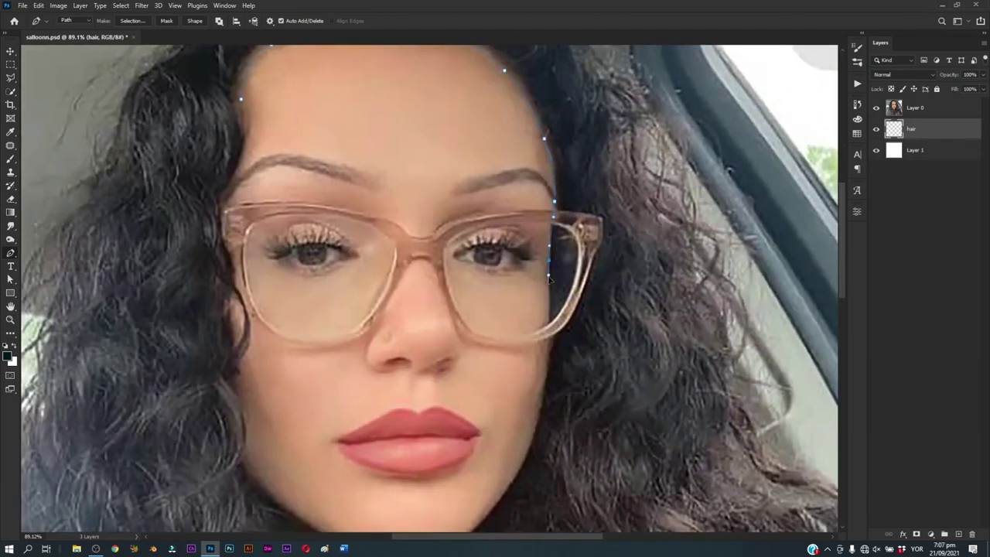
{"action": "left_click", "coordinate": [550, 283]}
{"action": "left_click_drag", "start_coordinate": [541, 404], "coordinate": [561, 283]}
{"action": "left_click_drag", "start_coordinate": [535, 329], "coordinate": [492, 377]}
Step: Continue the path down the neck and over the shirt
{"action": "scroll", "coordinate": [508, 378], "scroll_direction": "down", "scroll_amount": 2}
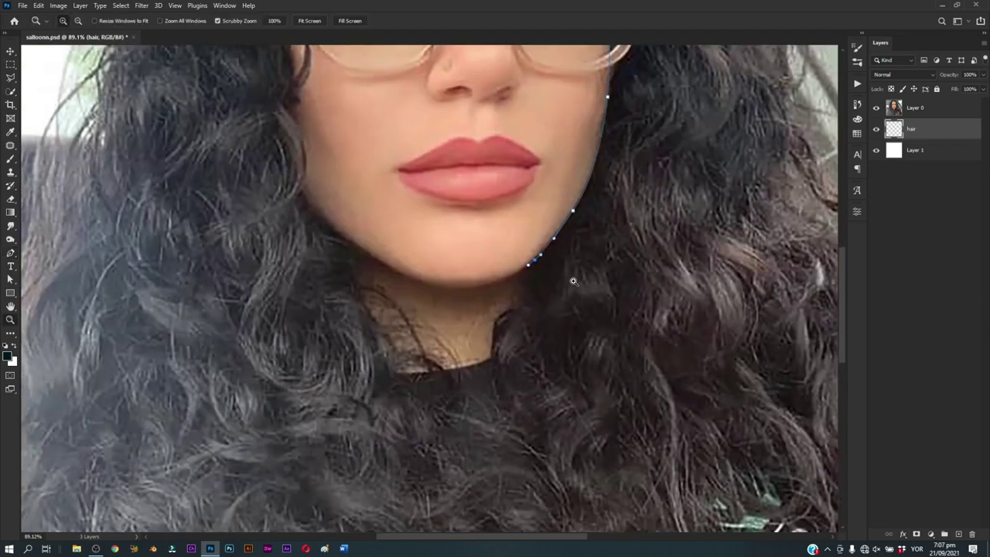
{"action": "scroll", "coordinate": [503, 356], "scroll_direction": "down", "scroll_amount": 2}
{"action": "scroll", "coordinate": [502, 348], "scroll_direction": "down", "scroll_amount": 2}
{"action": "scroll", "coordinate": [499, 334], "scroll_direction": "up", "scroll_amount": 3}
{"action": "mouse_move", "coordinate": [499, 334]}
{"action": "left_mouse_down"}
{"action": "mouse_move", "coordinate": [446, 319]}
{"action": "mouse_move", "coordinate": [430, 261]}
{"action": "left_mouse_up"}
{"action": "left_click", "coordinate": [431, 255]}
{"action": "left_click", "coordinate": [432, 281]}
{"action": "left_click_drag", "start_coordinate": [460, 309], "coordinate": [473, 323]}
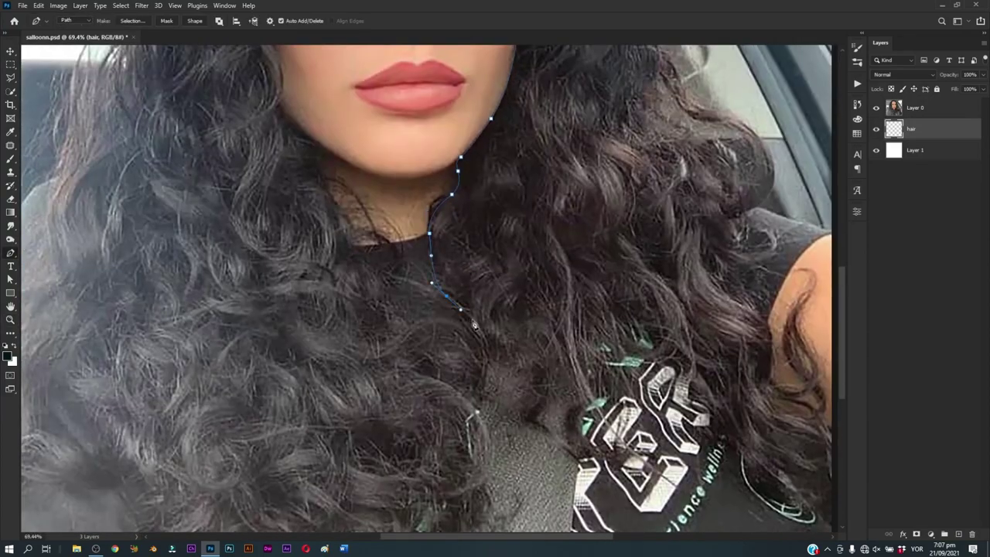
{"action": "left_click", "coordinate": [539, 387]}
{"action": "left_click_drag", "start_coordinate": [532, 412], "coordinate": [526, 420]}
Step: Extend the path across the right-side hair and up toward the top of the head
{"action": "scroll", "coordinate": [537, 358], "scroll_direction": "down", "scroll_amount": 3}
{"action": "scroll", "coordinate": [537, 357], "scroll_direction": "up", "scroll_amount": 2}
{"action": "left_click", "coordinate": [581, 307]}
{"action": "left_click", "coordinate": [620, 307]}
{"action": "left_click", "coordinate": [651, 308]}
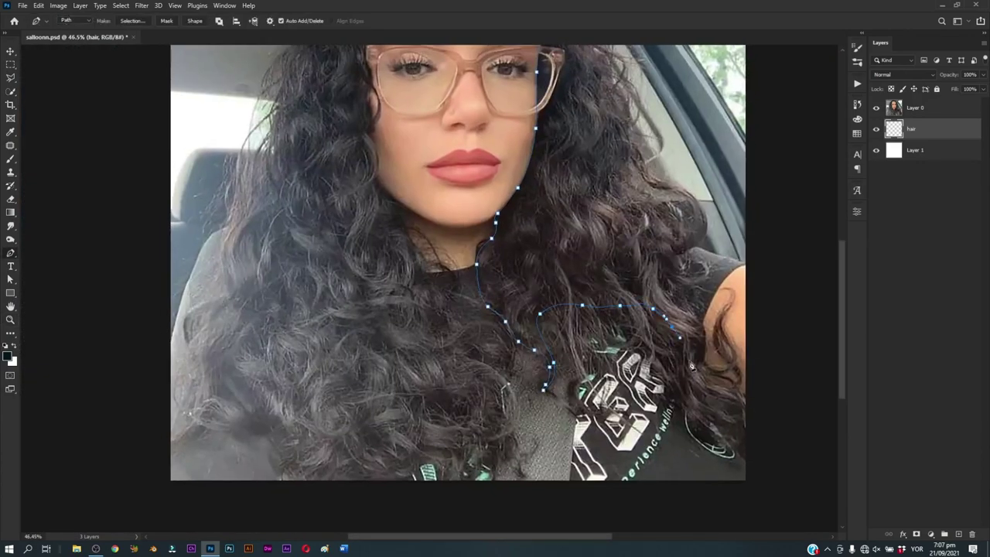
{"action": "left_click", "coordinate": [686, 357]}
{"action": "left_click_drag", "start_coordinate": [675, 265], "coordinate": [587, 364]}
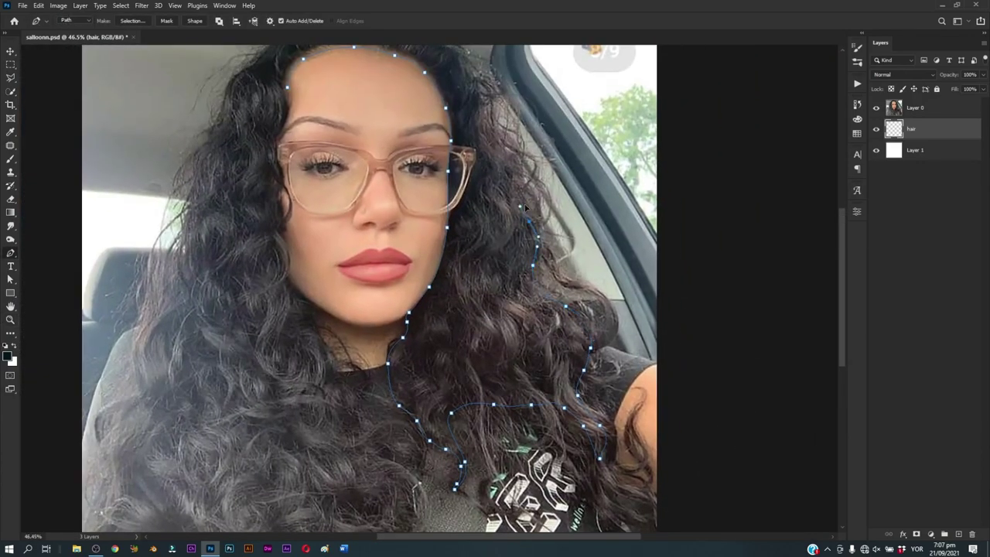
{"action": "scroll", "coordinate": [525, 207], "scroll_direction": "up", "scroll_amount": 2}
{"action": "scroll", "coordinate": [499, 255], "scroll_direction": "up", "scroll_amount": 2}
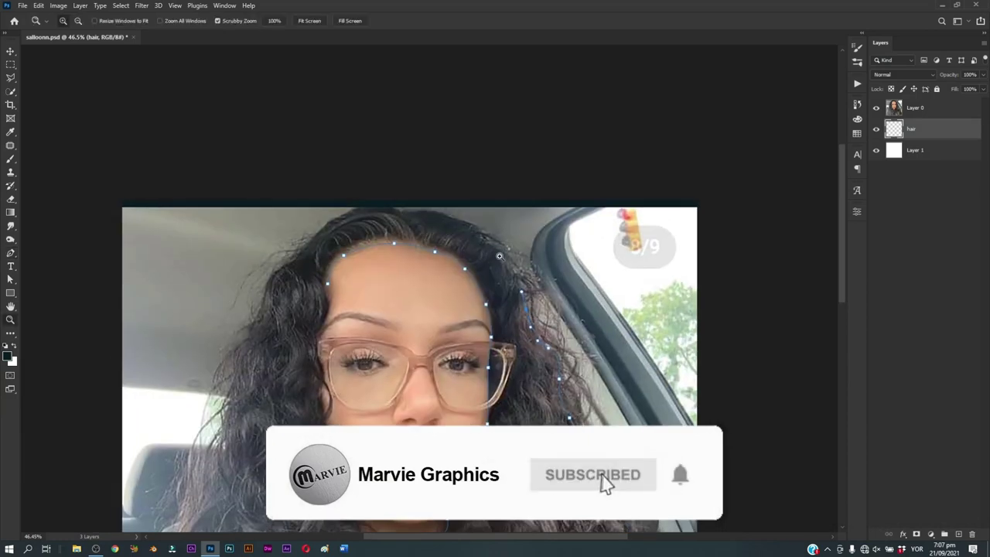
{"action": "scroll", "coordinate": [499, 255], "scroll_direction": "up", "scroll_amount": 2}
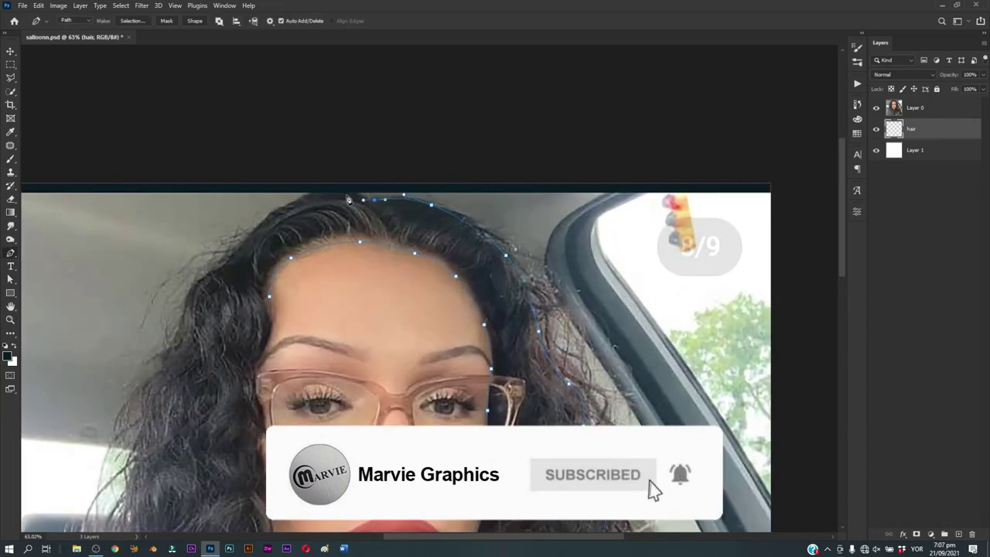
{"action": "left_click_drag", "start_coordinate": [220, 270], "coordinate": [366, 220]}
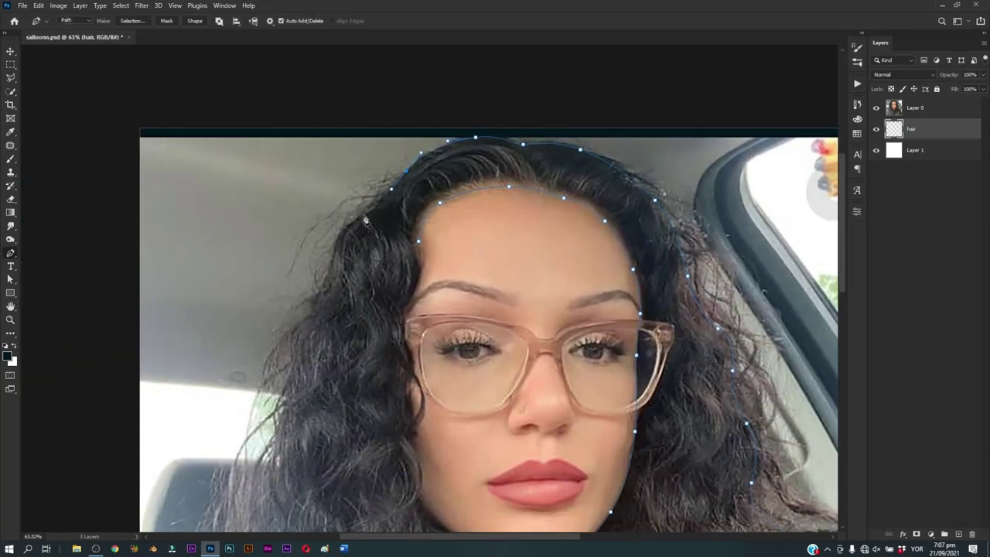
{"action": "left_click_drag", "start_coordinate": [334, 259], "coordinate": [398, 203]}
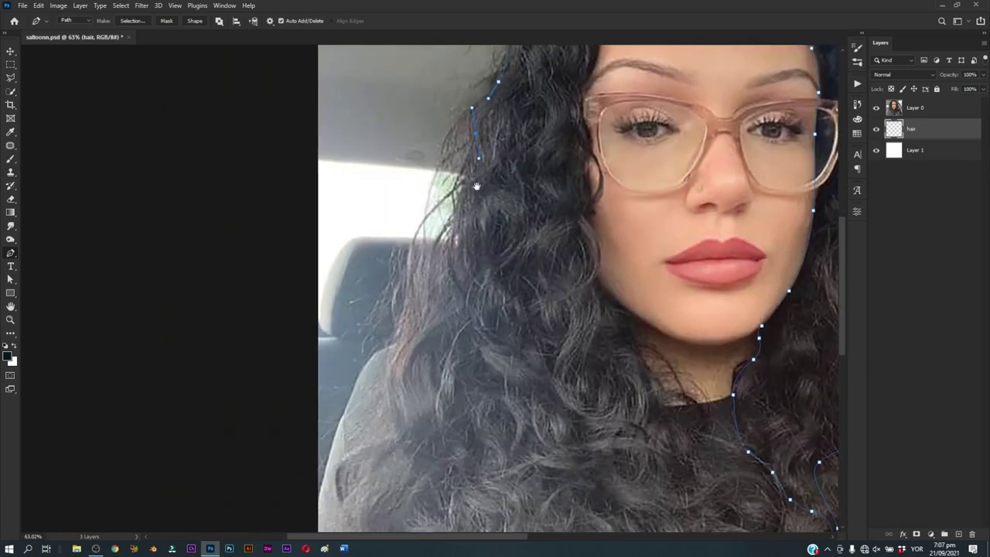
{"action": "left_click_drag", "start_coordinate": [385, 259], "coordinate": [455, 236]}
{"action": "left_click_drag", "start_coordinate": [459, 322], "coordinate": [389, 207]}
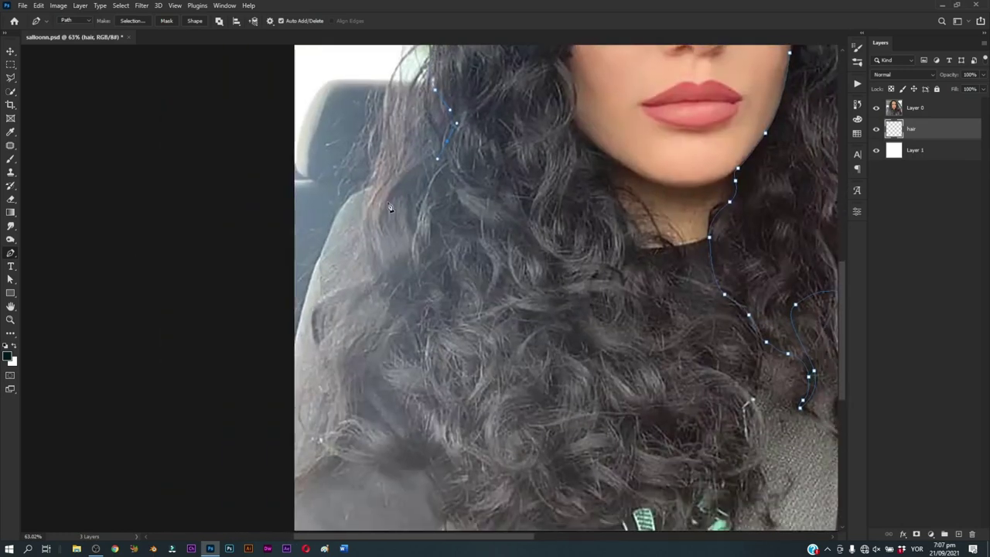
Step: Remove misplaced left-side anchors and reshape the path by the left temple
{"action": "key", "text": "ctrl+z"}
{"action": "key", "text": "ctrl+z"}
{"action": "key", "text": "ctrl+z"}
{"action": "left_click_drag", "start_coordinate": [389, 395], "coordinate": [417, 224]}
{"action": "mouse_move", "coordinate": [658, 147]}
{"action": "left_mouse_down"}
{"action": "mouse_move", "coordinate": [497, 196]}
{"action": "mouse_move", "coordinate": [473, 313]}
{"action": "left_mouse_up"}
{"action": "left_click_drag", "start_coordinate": [429, 181], "coordinate": [448, 265]}
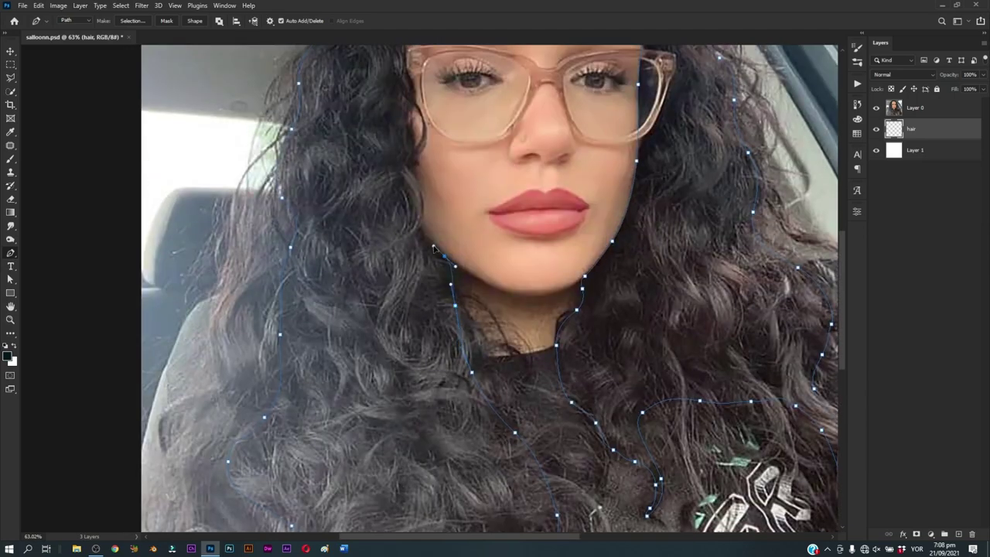
{"action": "left_click", "coordinate": [442, 253]}
{"action": "left_click_drag", "start_coordinate": [416, 208], "coordinate": [459, 328]}
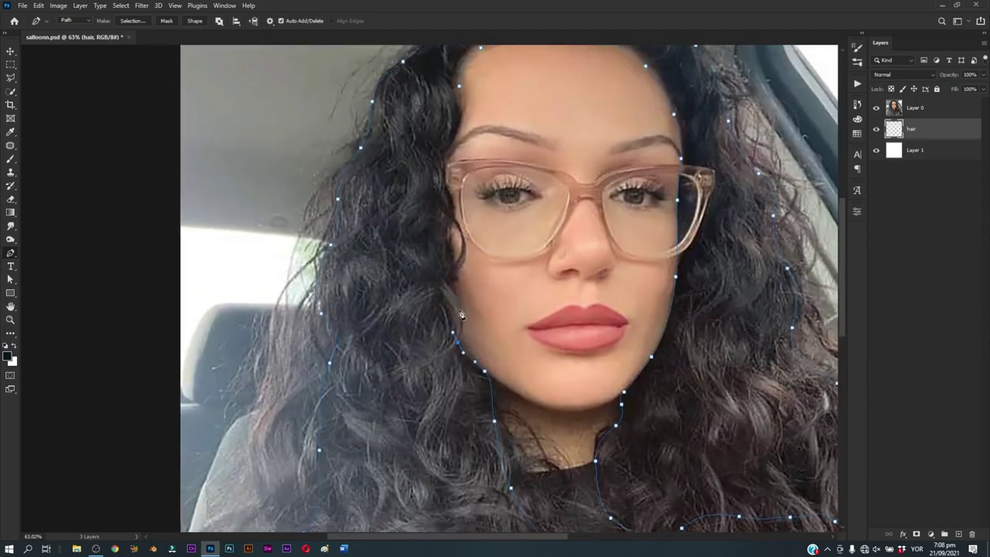
{"action": "left_click_drag", "start_coordinate": [454, 143], "coordinate": [456, 253]}
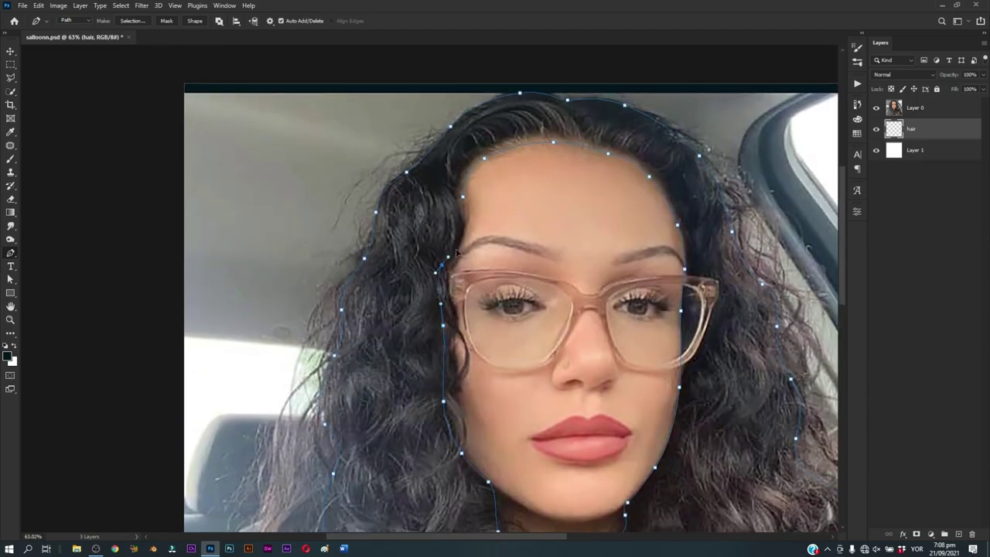
{"action": "left_click", "coordinate": [463, 199], "text": "alt"}
Step: Fill the hair path with the dark colour, then undo that fill
{"action": "right_click", "coordinate": [638, 185]}
{"action": "left_click", "coordinate": [651, 245]}
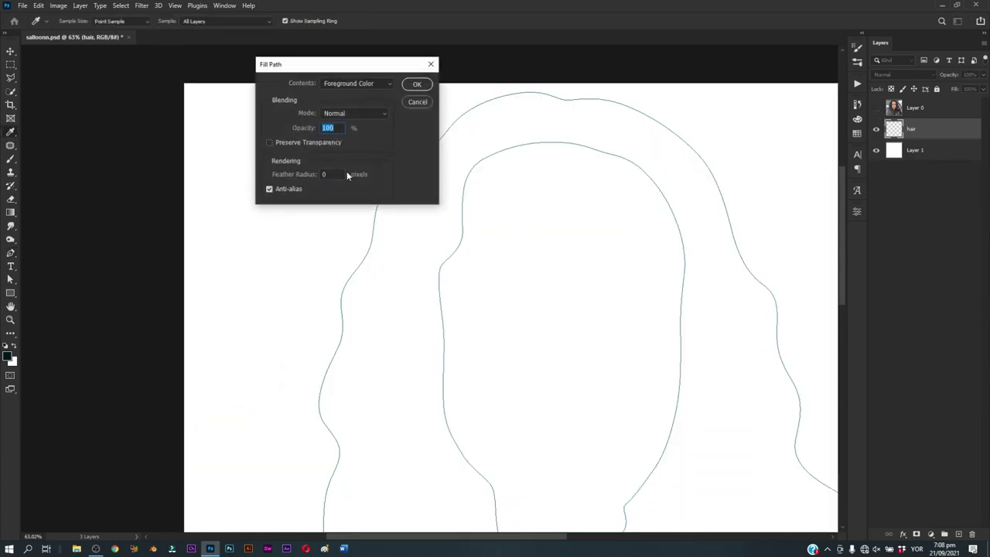
{"action": "key", "text": "Return"}
{"action": "right_click", "coordinate": [512, 170]}
{"action": "left_click", "coordinate": [546, 144]}
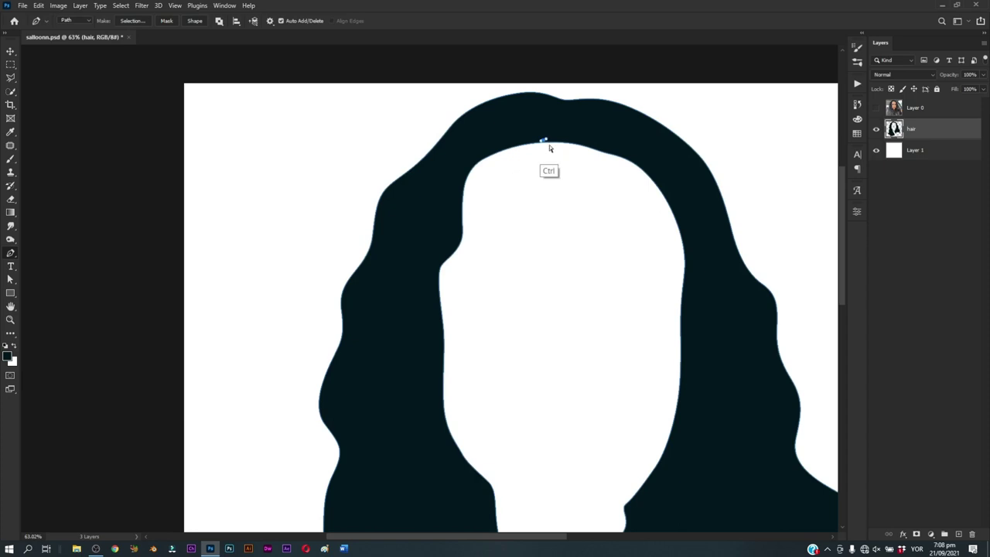
{"action": "key", "text": "ctrl+z"}
Step: Refill the hair path with solid black on the hair layer
{"action": "right_click", "coordinate": [437, 150]}
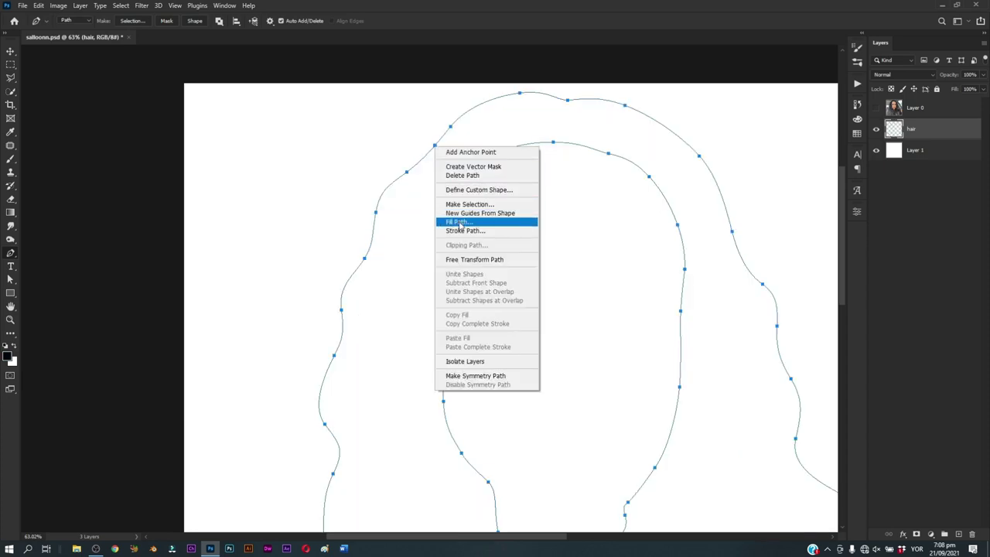
{"action": "left_click", "coordinate": [464, 222]}
{"action": "key", "text": "Return"}
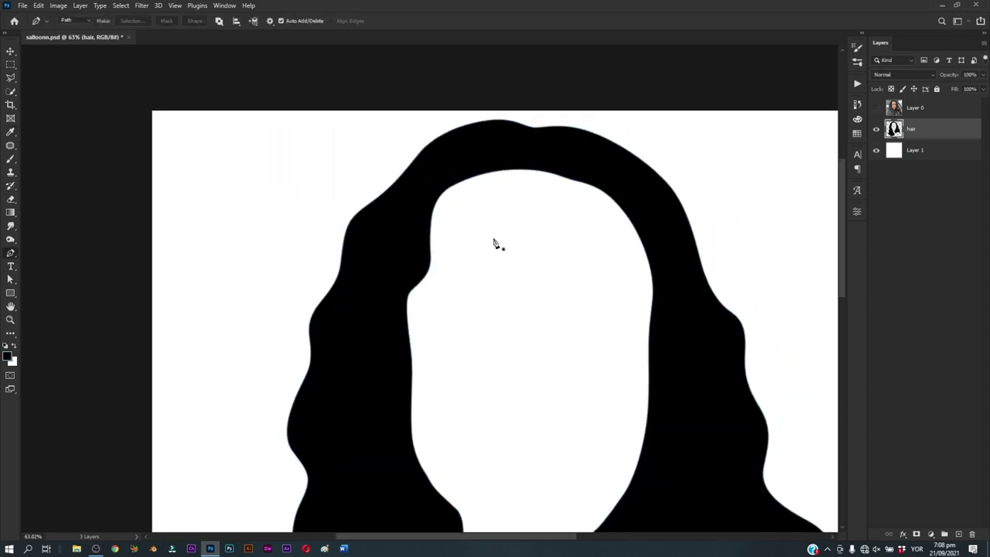
{"action": "key", "text": "r"}
{"action": "right_click", "coordinate": [487, 224]}
Step: Smudge soft wisps from the black hairline into the forehead, then bring up the Open dialog
{"action": "right_click", "coordinate": [693, 202]}
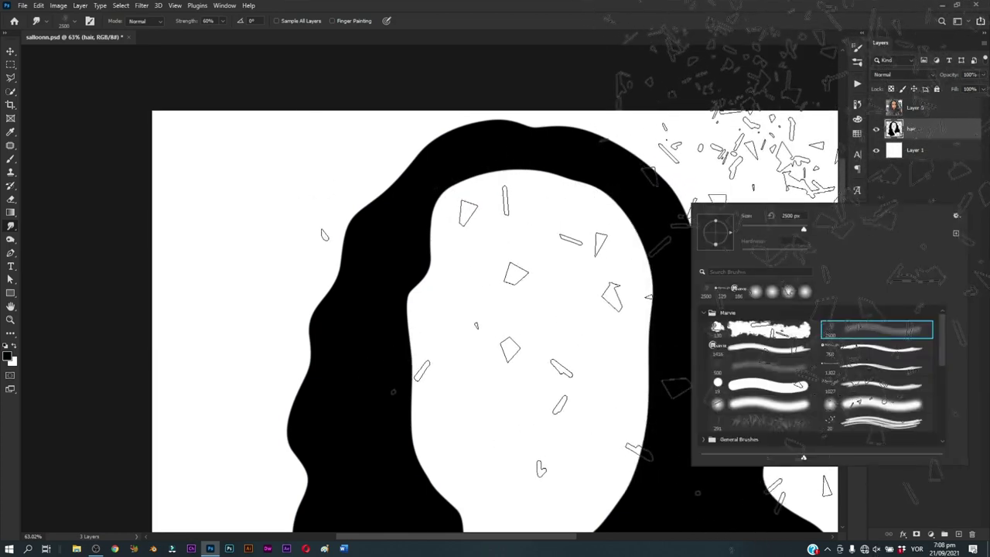
{"action": "key", "text": "Escape"}
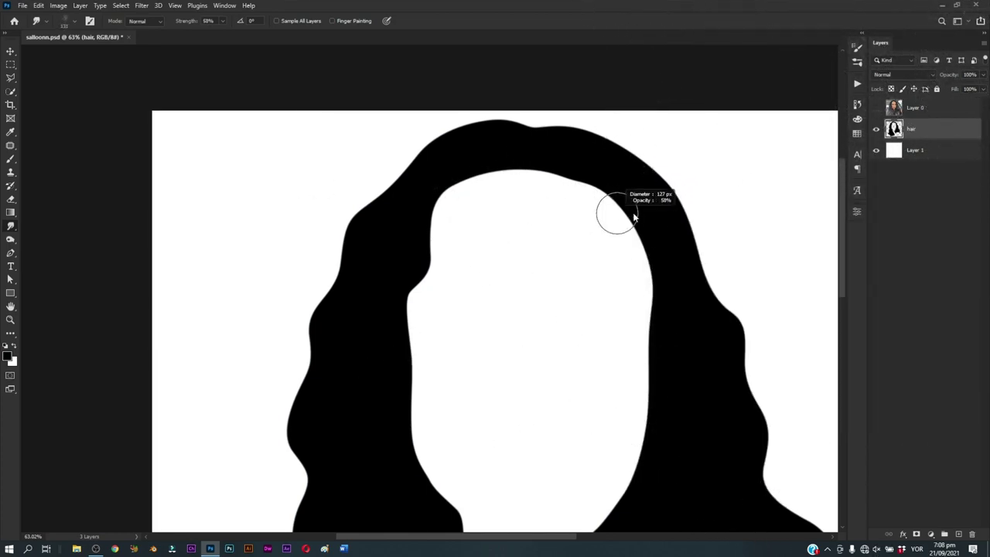
{"action": "right_click", "coordinate": [635, 214]}
{"action": "key", "text": "Escape"}
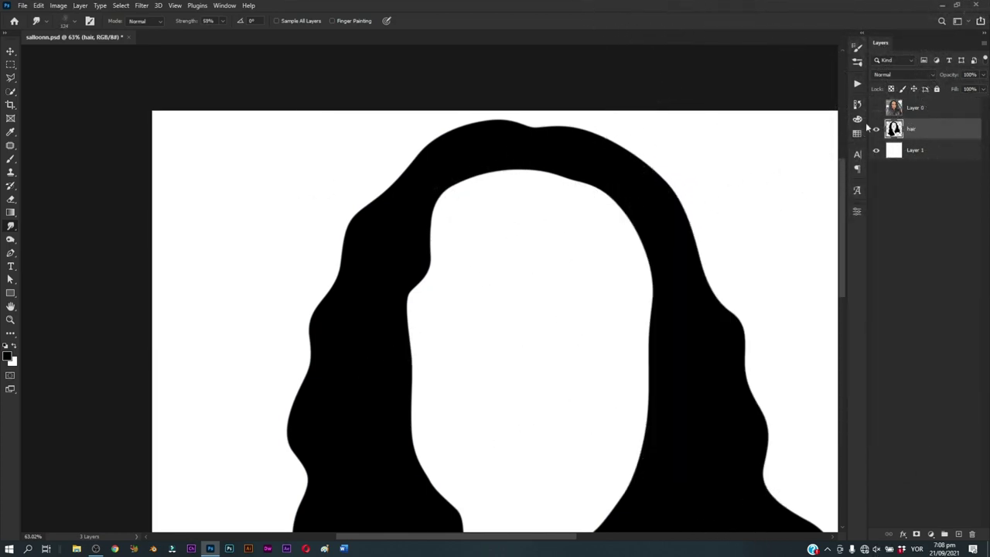
{"action": "left_click", "coordinate": [876, 107]}
{"action": "left_click_drag", "start_coordinate": [437, 187], "coordinate": [479, 215]}
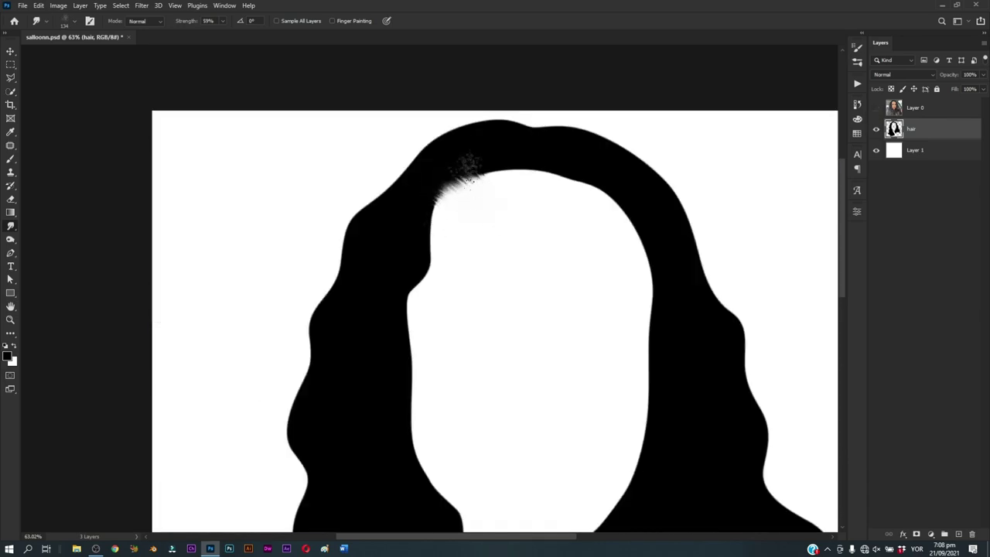
{"action": "left_click", "coordinate": [22, 5]}
{"action": "left_click", "coordinate": [35, 30]}
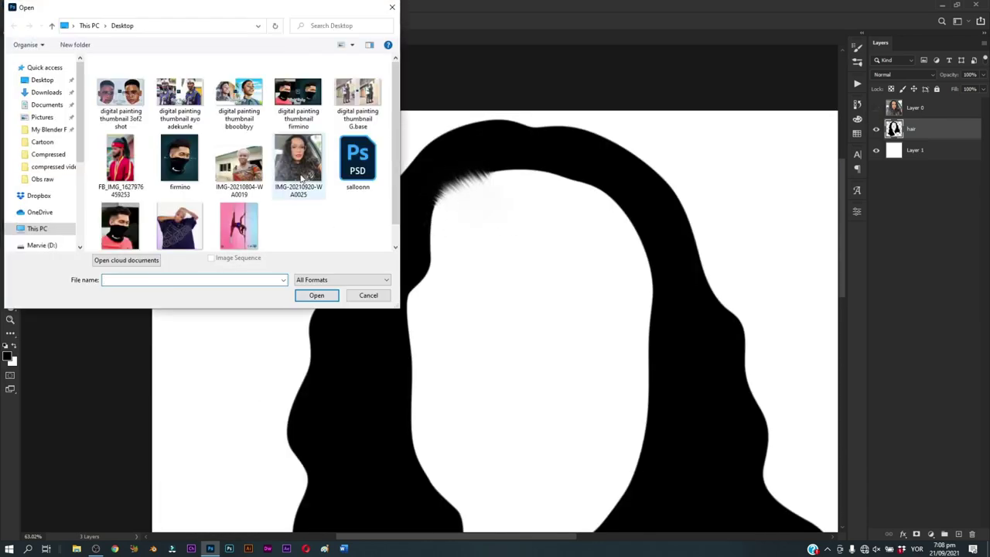
Step: Open IMG-20210920-WA0025.jpg and tile it beside salloons.psd
{"action": "double_click", "coordinate": [303, 179]}
{"action": "left_click", "coordinate": [225, 6]}
{"action": "mouse_move", "coordinate": [232, 17]}
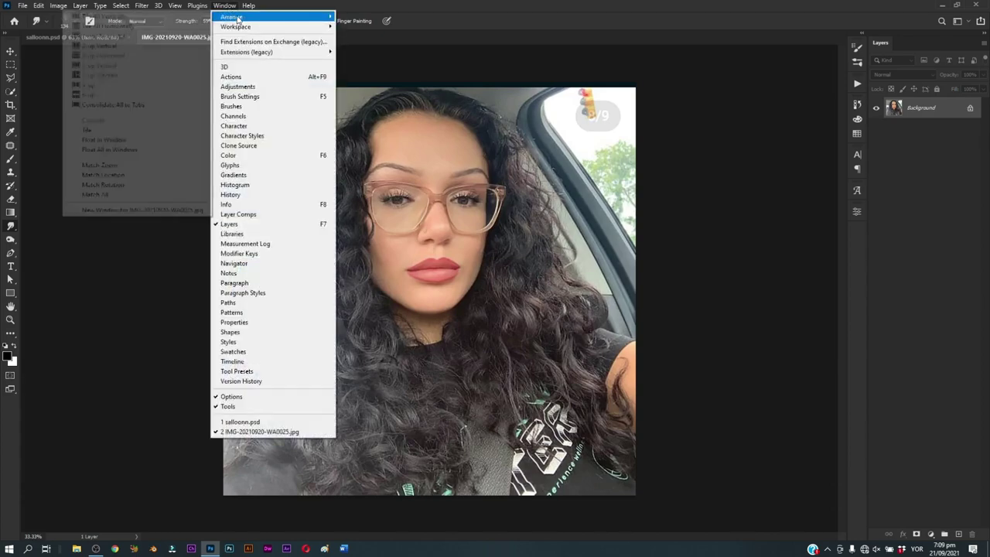
{"action": "left_click", "coordinate": [124, 43]}
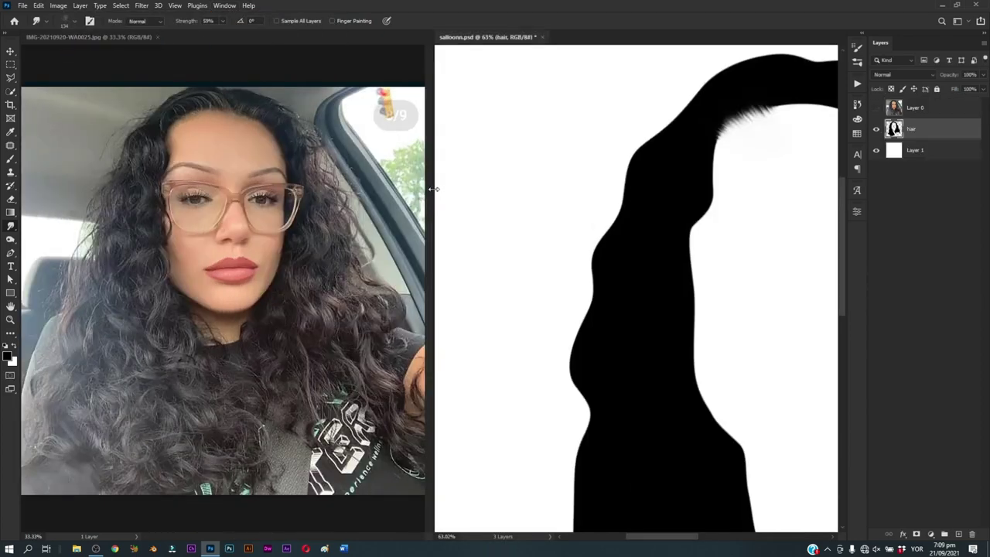
Step: Smudge more of the top hairline into soft streaks
{"action": "left_click_drag", "start_coordinate": [434, 187], "coordinate": [398, 209]}
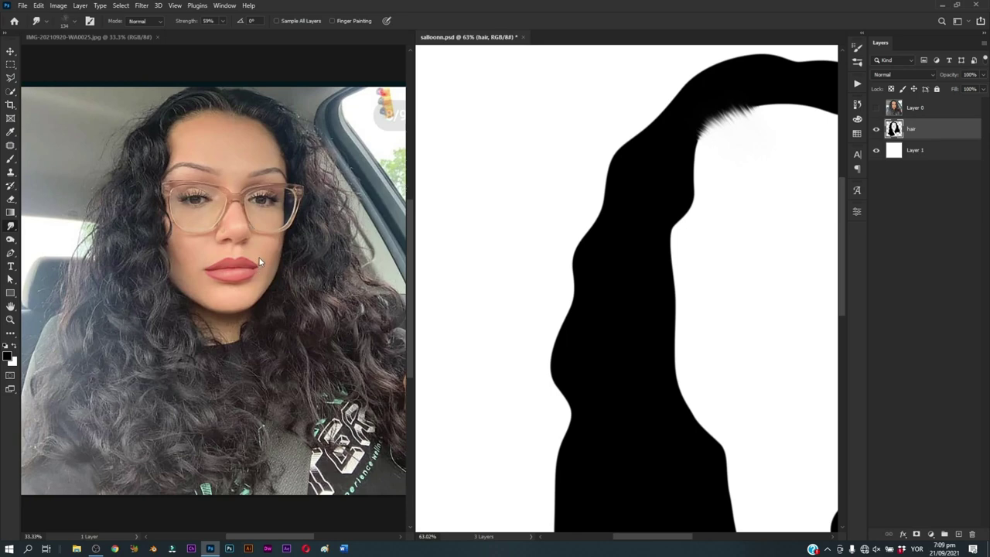
{"action": "left_click_drag", "start_coordinate": [508, 200], "coordinate": [402, 228]}
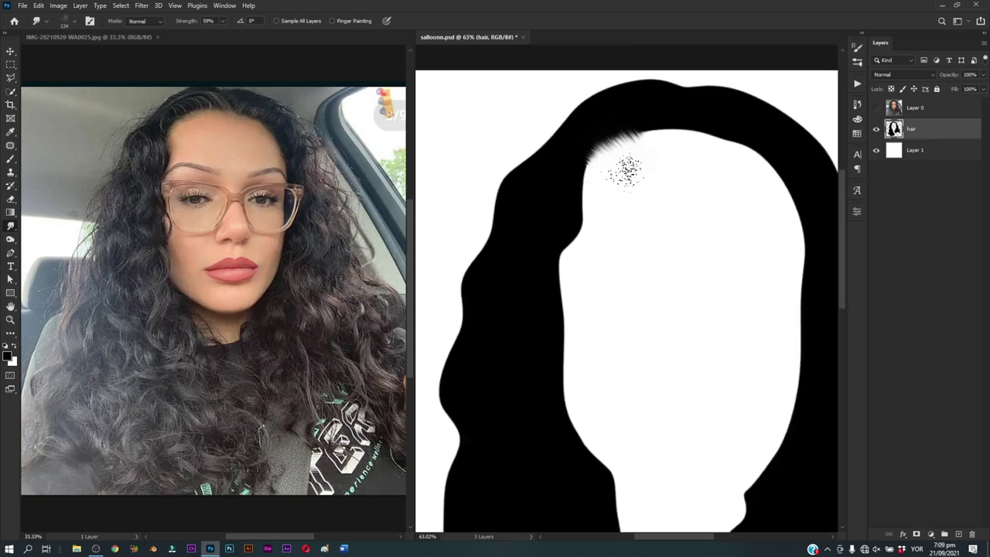
{"action": "mouse_move", "coordinate": [618, 128]}
{"action": "left_mouse_down"}
{"action": "mouse_move", "coordinate": [644, 155]}
{"action": "mouse_move", "coordinate": [662, 148]}
{"action": "mouse_move", "coordinate": [653, 135]}
{"action": "mouse_move", "coordinate": [612, 170]}
{"action": "mouse_move", "coordinate": [676, 143]}
{"action": "mouse_move", "coordinate": [729, 165]}
{"action": "left_mouse_up"}
Step: Trace a path along the hairline, toggling the reference photo for comparison
{"action": "left_click", "coordinate": [876, 109]}
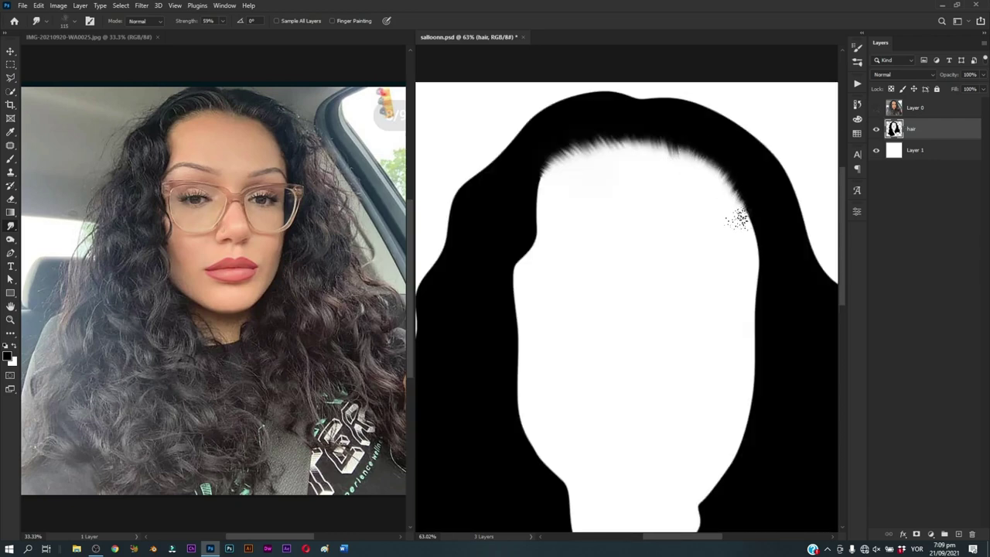
{"action": "left_click", "coordinate": [875, 108]}
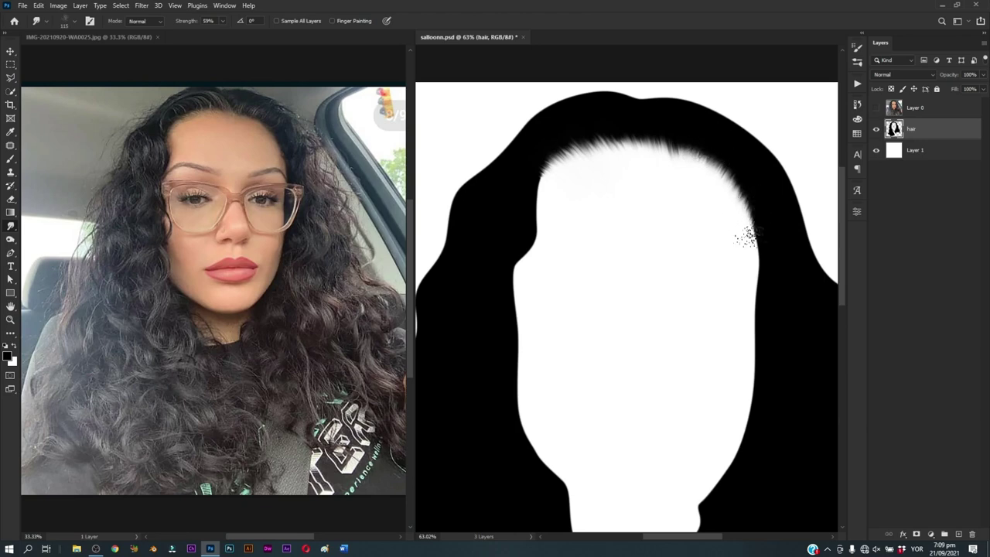
{"action": "left_click", "coordinate": [876, 108]}
{"action": "left_click", "coordinate": [876, 108]}
{"action": "left_click", "coordinate": [876, 108]}
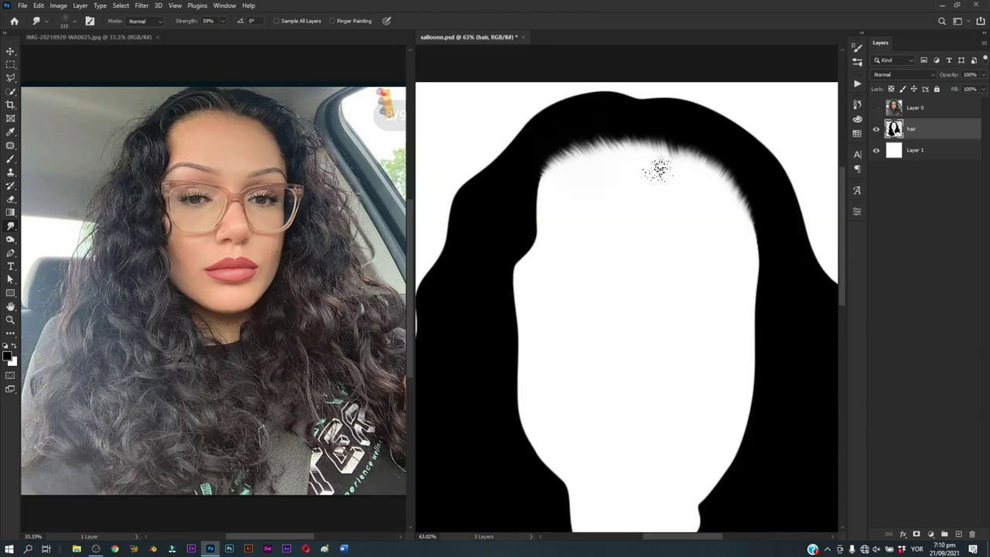
{"action": "key", "text": "p"}
{"action": "left_click", "coordinate": [875, 109]}
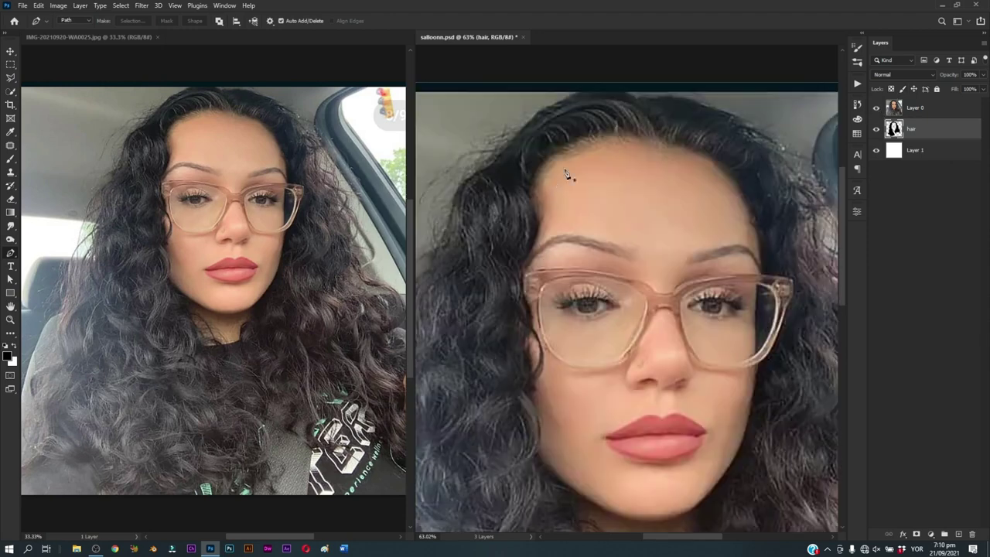
{"action": "left_click", "coordinate": [540, 186]}
{"action": "left_click", "coordinate": [586, 152]}
{"action": "left_click", "coordinate": [876, 109]}
Step: Smudge the full front hairline into feathery strands and save salloons.psd
{"action": "key", "text": "r"}
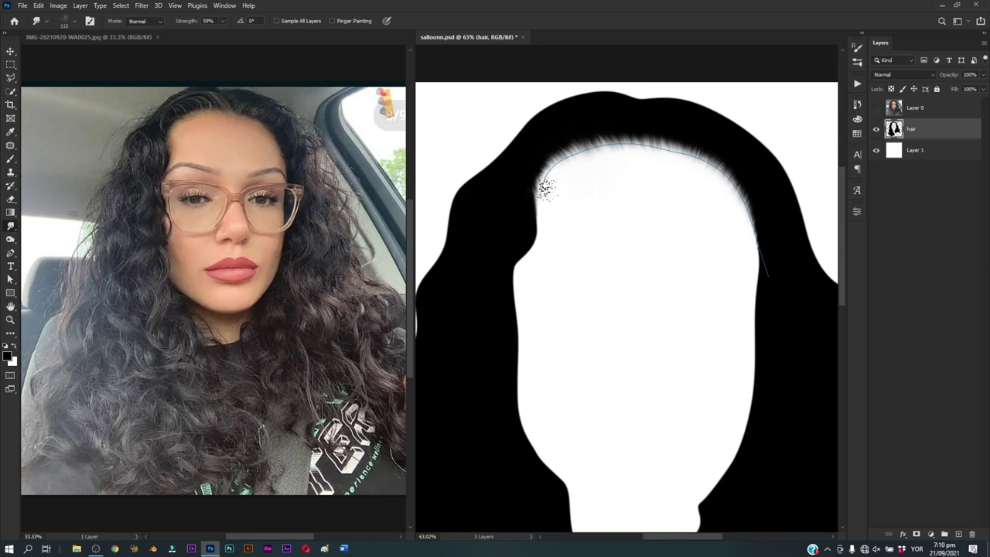
{"action": "key", "text": "ctrl+s"}
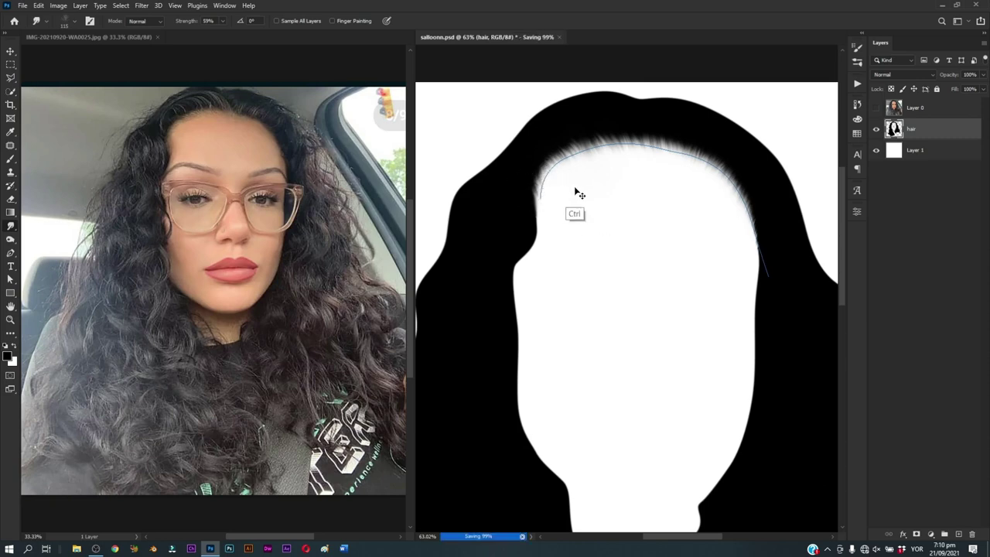
{"action": "key", "text": "z"}
{"action": "left_click_drag", "start_coordinate": [586, 188], "coordinate": [549, 223]}
Step: Zoom in and trace a path along the curly hair edge beside the left cheek
{"action": "key", "text": "p"}
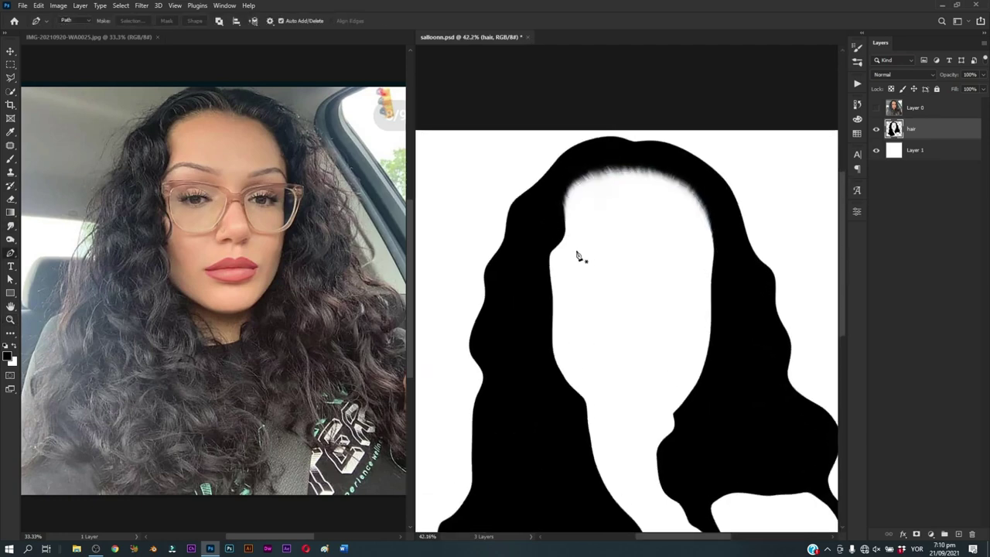
{"action": "key", "text": "z"}
{"action": "left_click", "coordinate": [876, 108]}
{"action": "mouse_move", "coordinate": [587, 219]}
{"action": "left_mouse_down"}
{"action": "mouse_move", "coordinate": [547, 265]}
{"action": "mouse_move", "coordinate": [558, 187]}
{"action": "mouse_move", "coordinate": [576, 197]}
{"action": "left_mouse_up"}
{"action": "key", "text": "p"}
{"action": "left_click", "coordinate": [572, 205]}
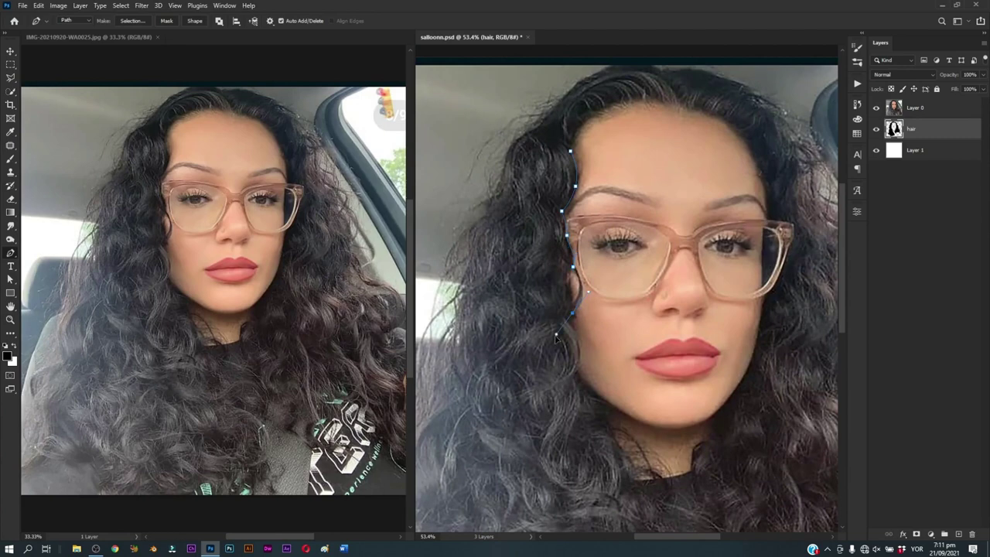
Step: Hide the reference photo and add an empty Layer 2 above the hair layer
{"action": "scroll", "coordinate": [597, 332], "scroll_direction": "down", "scroll_amount": 3}
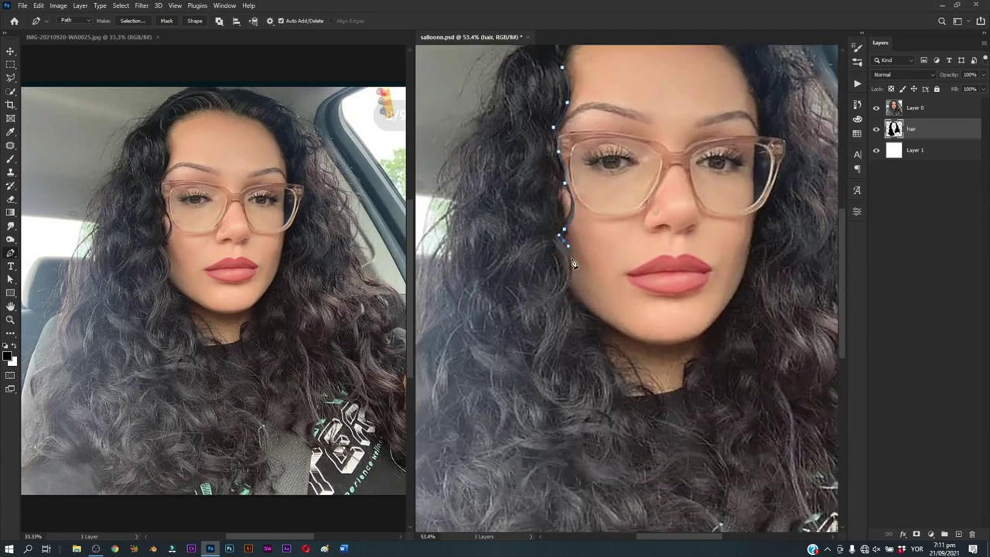
{"action": "scroll", "coordinate": [619, 302], "scroll_direction": "up", "scroll_amount": 2}
{"action": "key", "text": "b"}
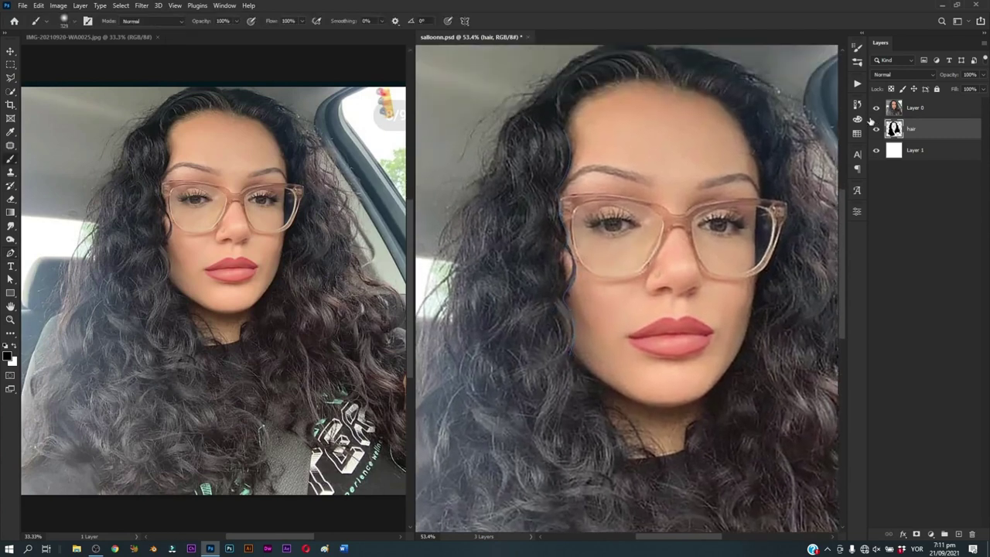
{"action": "left_click", "coordinate": [876, 107]}
{"action": "left_click", "coordinate": [957, 534]}
Step: Select the multi-strand hair brush and zoom in on the hair's inner edge
{"action": "right_click", "coordinate": [638, 222]}
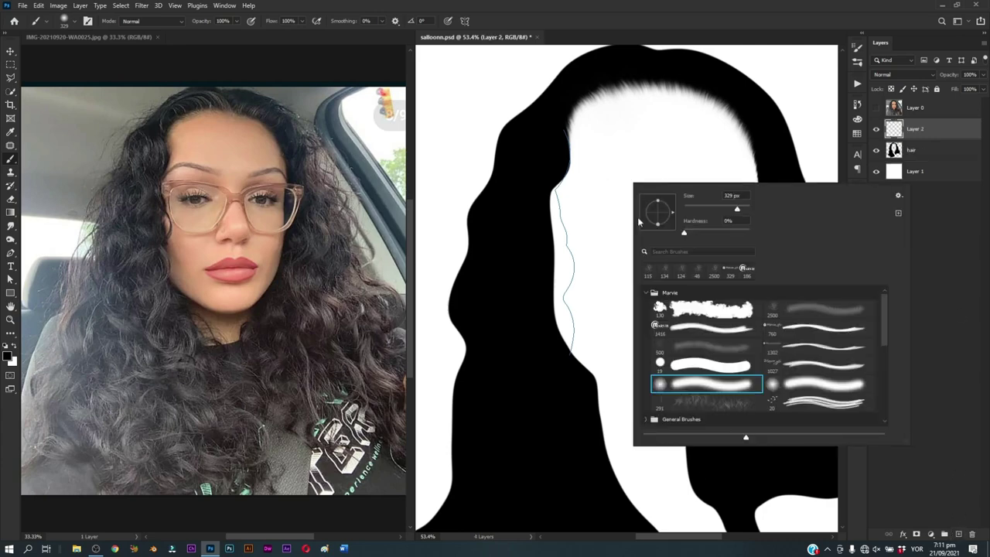
{"action": "left_click", "coordinate": [823, 384]}
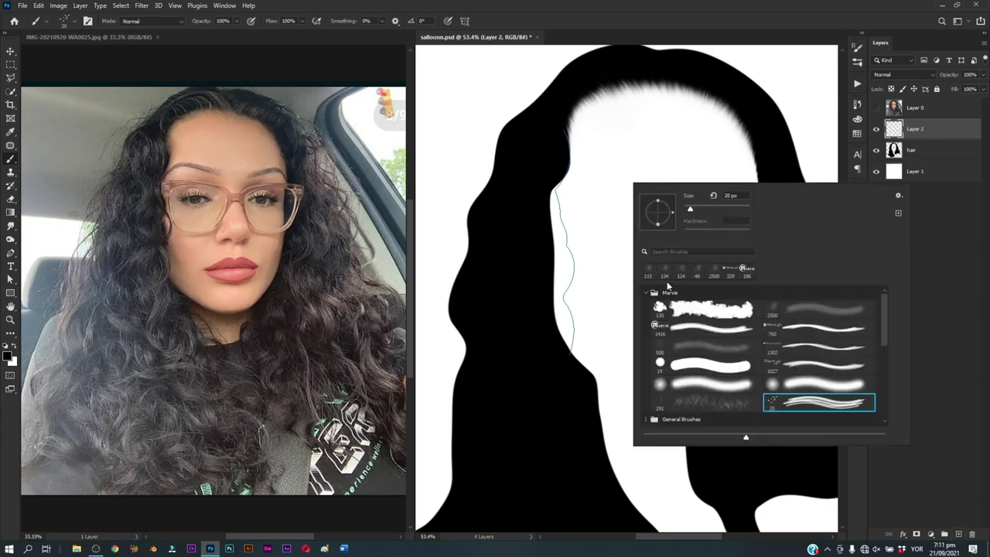
{"action": "key", "text": "Return"}
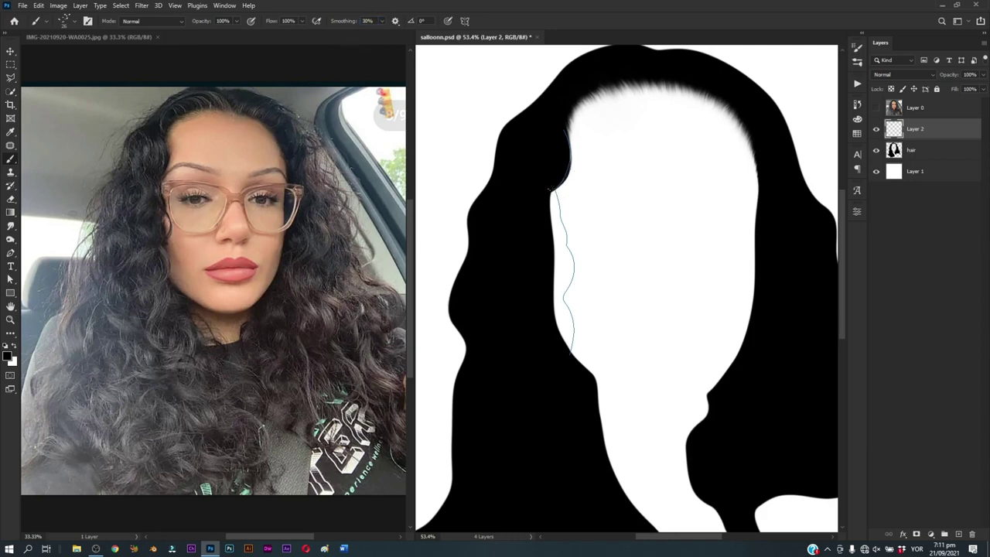
{"action": "mouse_move", "coordinate": [551, 188]}
{"action": "left_mouse_down"}
{"action": "mouse_move", "coordinate": [564, 190]}
{"action": "mouse_move", "coordinate": [545, 248]}
{"action": "left_mouse_up"}
{"action": "scroll", "coordinate": [550, 224], "scroll_direction": "down", "scroll_amount": 2}
{"action": "scroll", "coordinate": [564, 205], "scroll_direction": "down", "scroll_amount": 2}
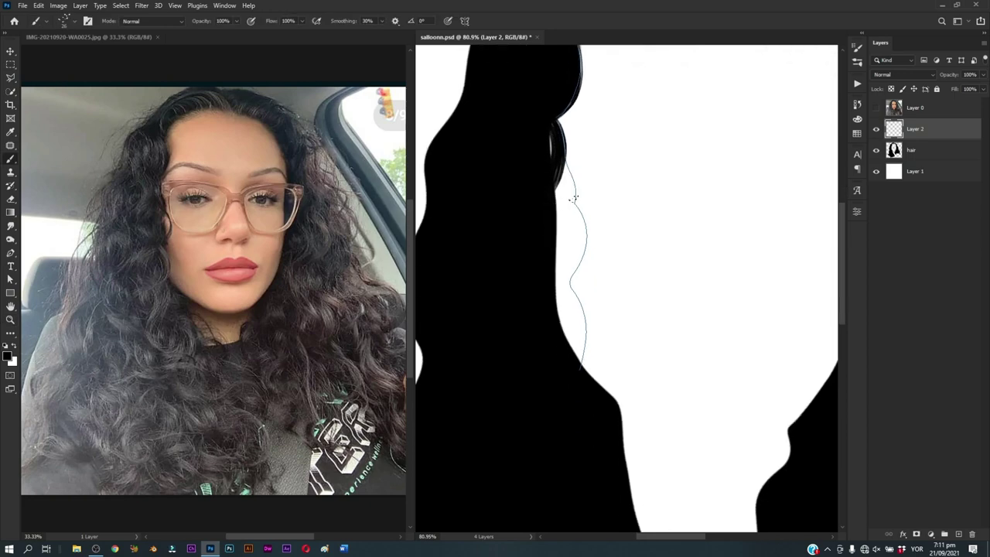
Step: Set the brush angle to 61° and paint the first dark strands along the edge
{"action": "right_click", "coordinate": [613, 184]}
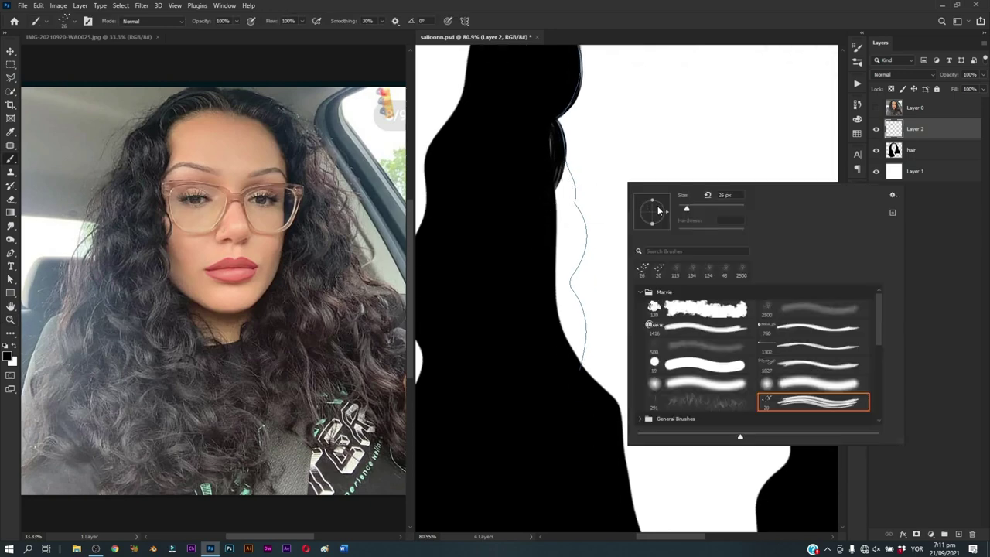
{"action": "left_click_drag", "start_coordinate": [659, 205], "coordinate": [657, 200]}
{"action": "left_click_drag", "start_coordinate": [562, 158], "coordinate": [571, 228]}
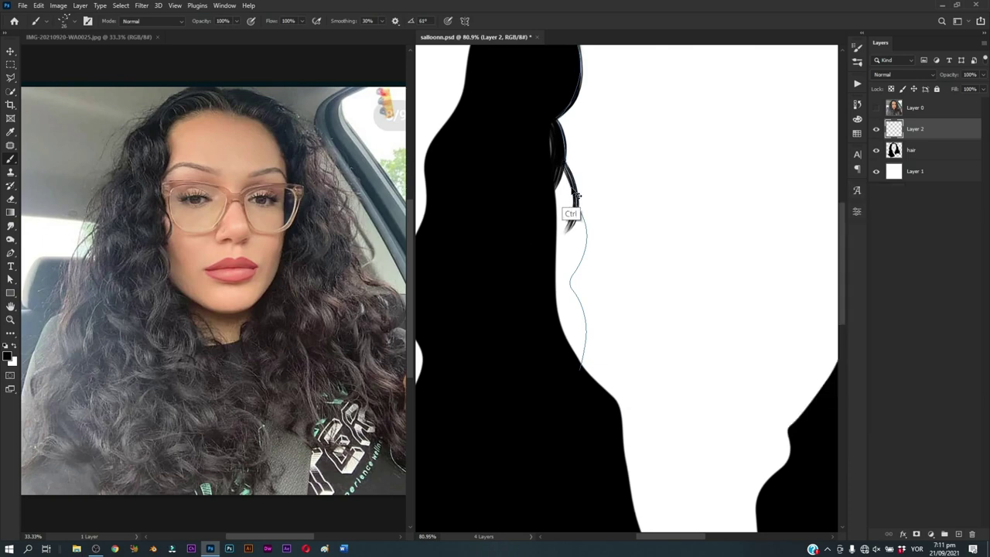
{"action": "key", "text": "ctrl+z"}
{"action": "left_click_drag", "start_coordinate": [563, 157], "coordinate": [563, 288]}
{"action": "key", "text": "ctrl+z"}
{"action": "left_click_drag", "start_coordinate": [573, 203], "coordinate": [563, 288]}
Step: Paint curly strands along the hair's inner edge, checking against the reference photo
{"action": "left_click", "coordinate": [875, 107]}
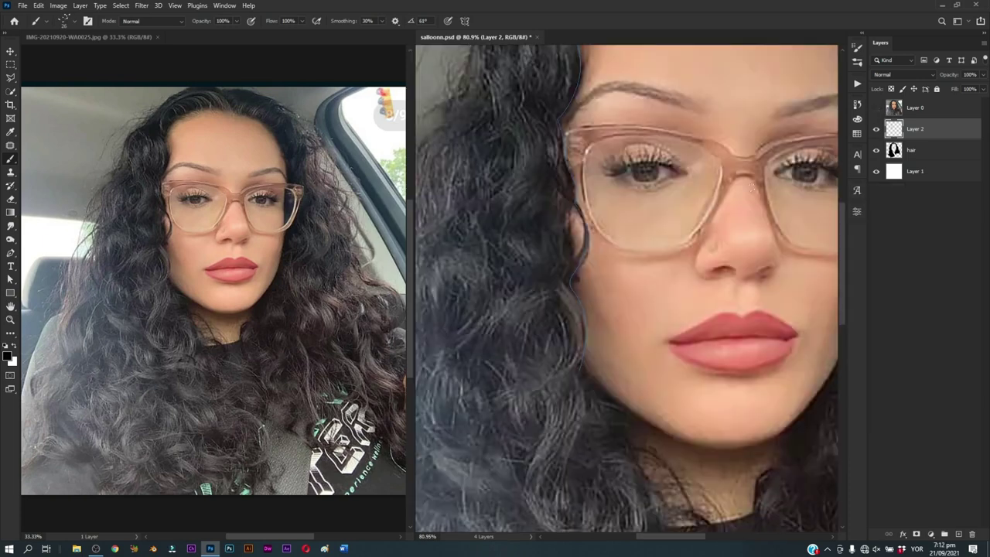
{"action": "scroll", "coordinate": [566, 219], "scroll_direction": "down", "scroll_amount": 2}
{"action": "left_click", "coordinate": [875, 108]}
{"action": "left_click", "coordinate": [875, 107]}
{"action": "left_click_drag", "start_coordinate": [559, 225], "coordinate": [583, 306]}
{"action": "left_click_drag", "start_coordinate": [569, 243], "coordinate": [570, 329]}
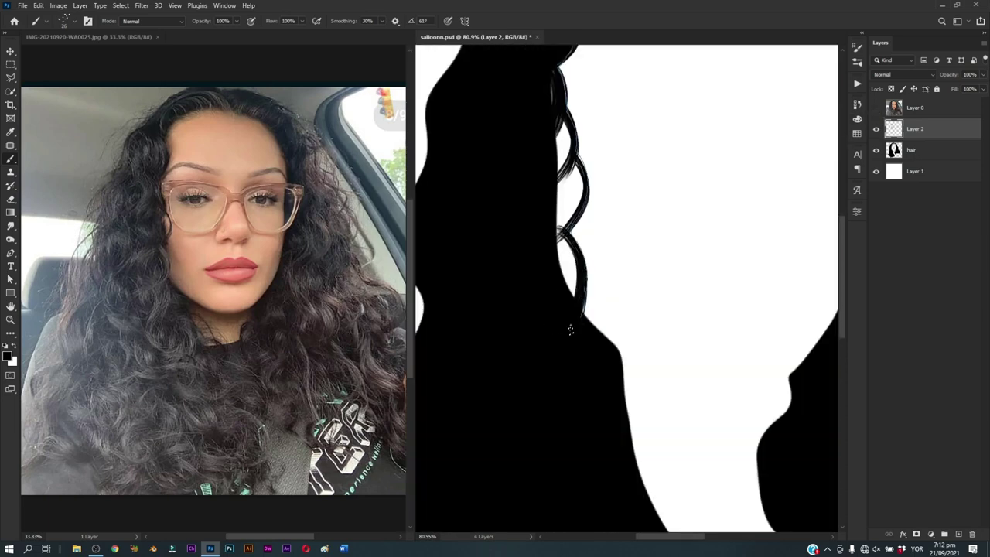
{"action": "left_click", "coordinate": [875, 107]}
{"action": "mouse_move", "coordinate": [557, 126]}
{"action": "left_mouse_down"}
{"action": "mouse_move", "coordinate": [569, 214]}
{"action": "mouse_move", "coordinate": [562, 221]}
{"action": "left_mouse_up"}
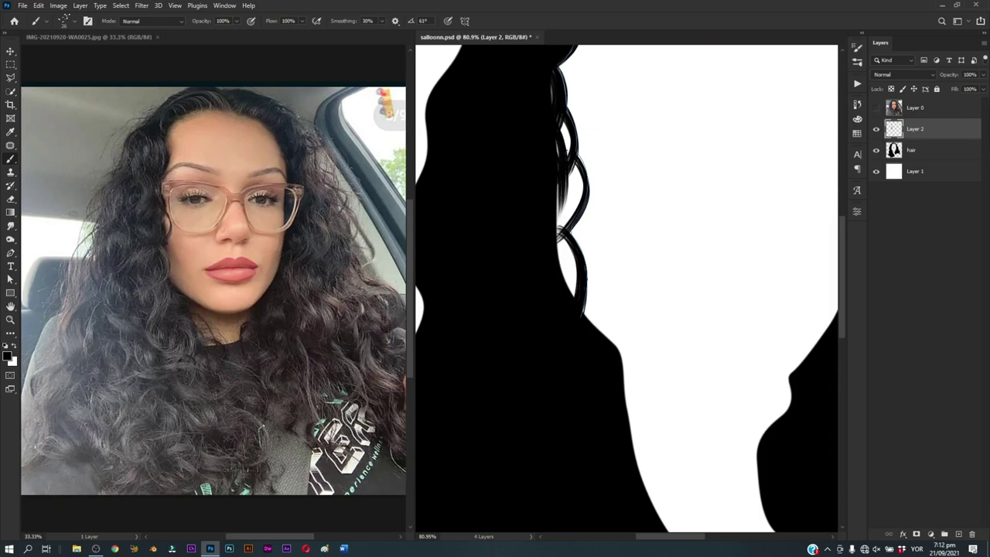
{"action": "left_click_drag", "start_coordinate": [566, 150], "coordinate": [571, 221]}
{"action": "key", "text": "ctrl+z"}
{"action": "left_click_drag", "start_coordinate": [561, 154], "coordinate": [559, 228]}
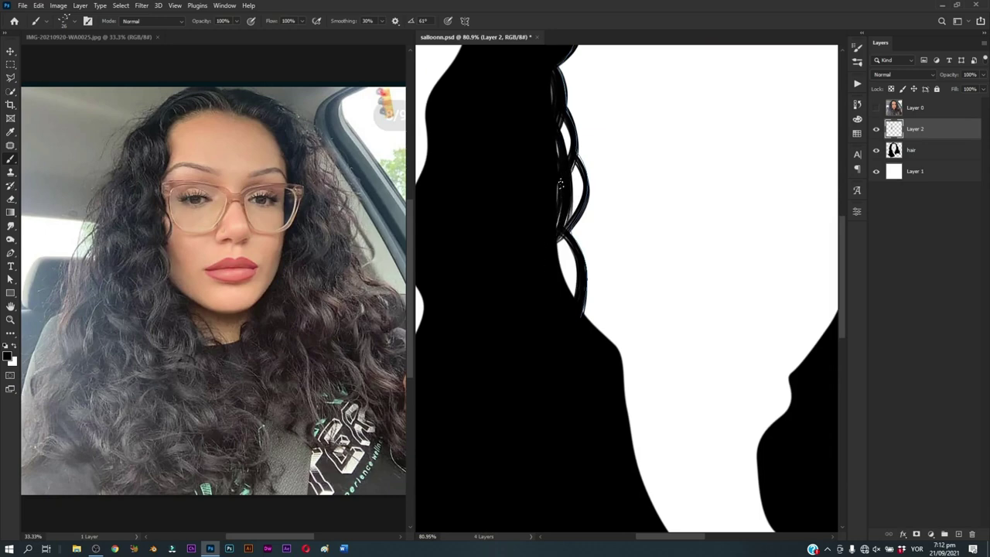
Step: Add more curly strands lower down the inner edge beside the face
{"action": "left_click_drag", "start_coordinate": [560, 182], "coordinate": [568, 267]}
{"action": "left_click_drag", "start_coordinate": [559, 215], "coordinate": [575, 293]}
{"action": "left_click", "coordinate": [875, 107]}
{"action": "left_click", "coordinate": [875, 107]}
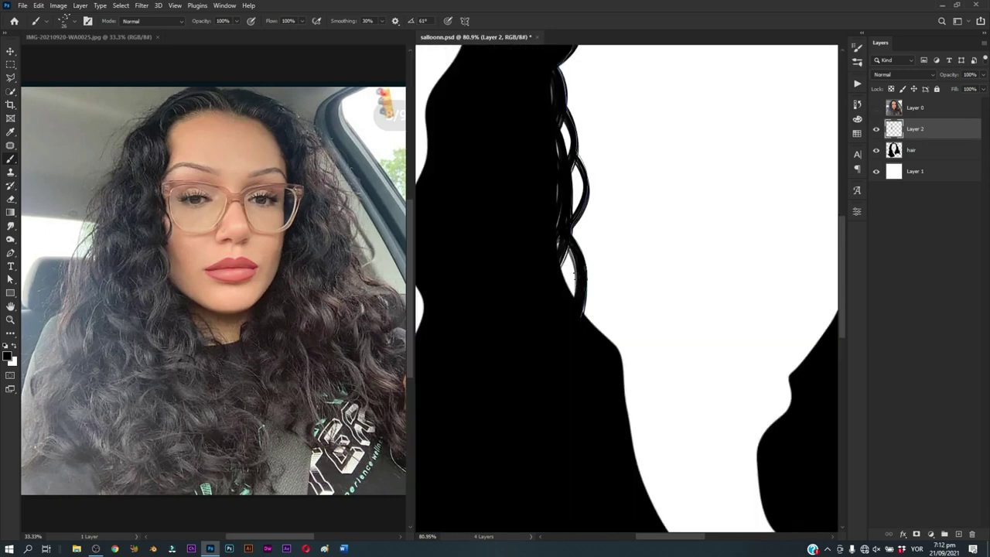
{"action": "left_click_drag", "start_coordinate": [562, 235], "coordinate": [573, 294]}
{"action": "scroll", "coordinate": [574, 279], "scroll_direction": "up", "scroll_amount": 3}
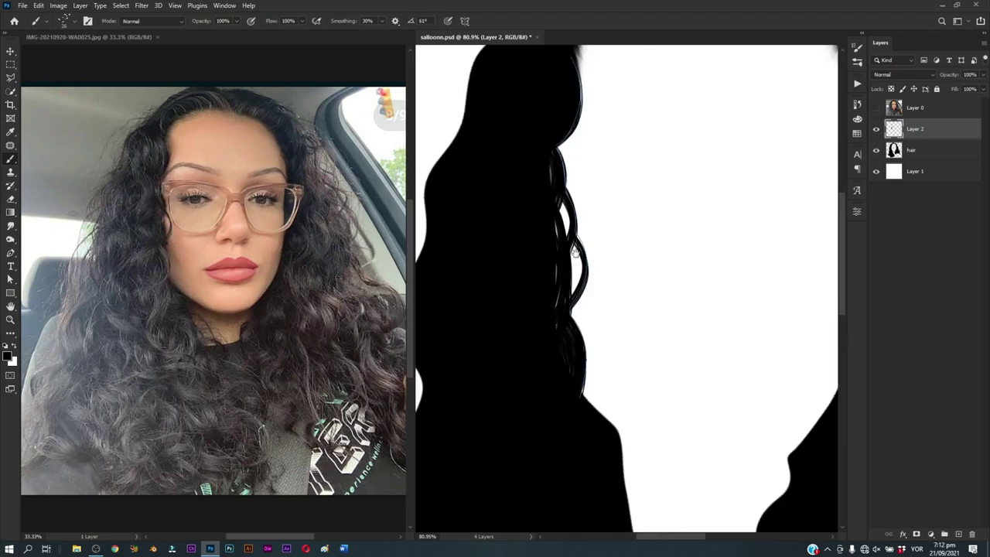
{"action": "left_click", "coordinate": [875, 107]}
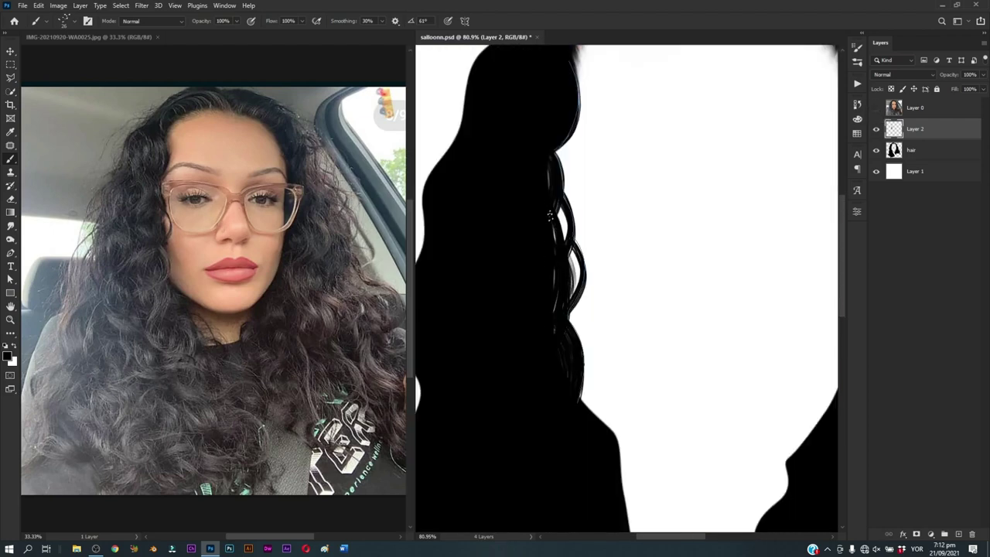
{"action": "left_click", "coordinate": [875, 107]}
{"action": "left_click_drag", "start_coordinate": [552, 203], "coordinate": [562, 235]}
{"action": "scroll", "coordinate": [624, 340], "scroll_direction": "down", "scroll_amount": 3, "text": "alt"}
Step: Switch to the Brush tool, fit the canvas in view and hide the reference photo
{"action": "scroll", "coordinate": [623, 340], "scroll_direction": "down", "scroll_amount": 3, "text": "alt"}
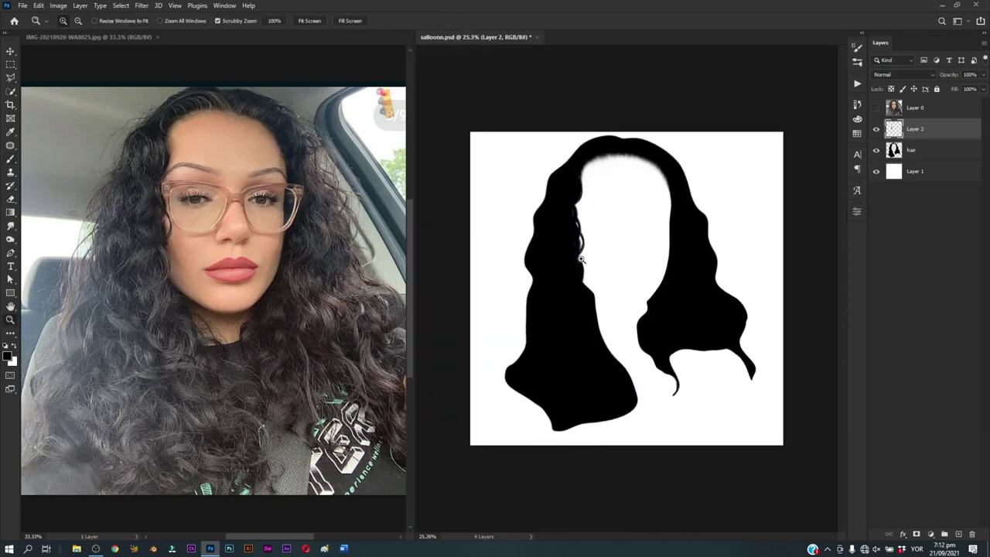
{"action": "scroll", "coordinate": [592, 258], "scroll_direction": "up", "scroll_amount": 3, "text": "alt"}
{"action": "scroll", "coordinate": [564, 254], "scroll_direction": "up", "scroll_amount": 3, "text": "alt"}
{"action": "key", "text": "p"}
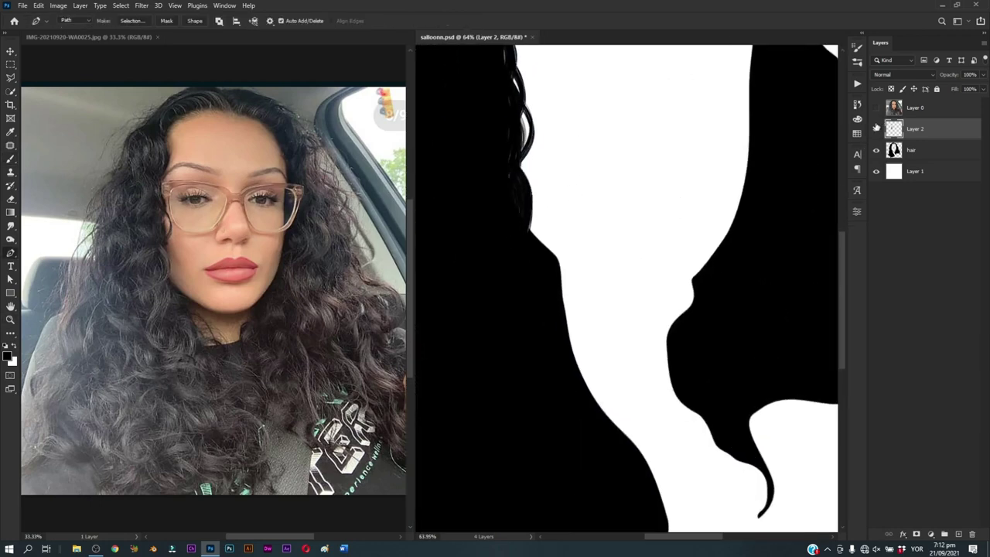
{"action": "left_click", "coordinate": [876, 107]}
{"action": "left_click", "coordinate": [876, 109]}
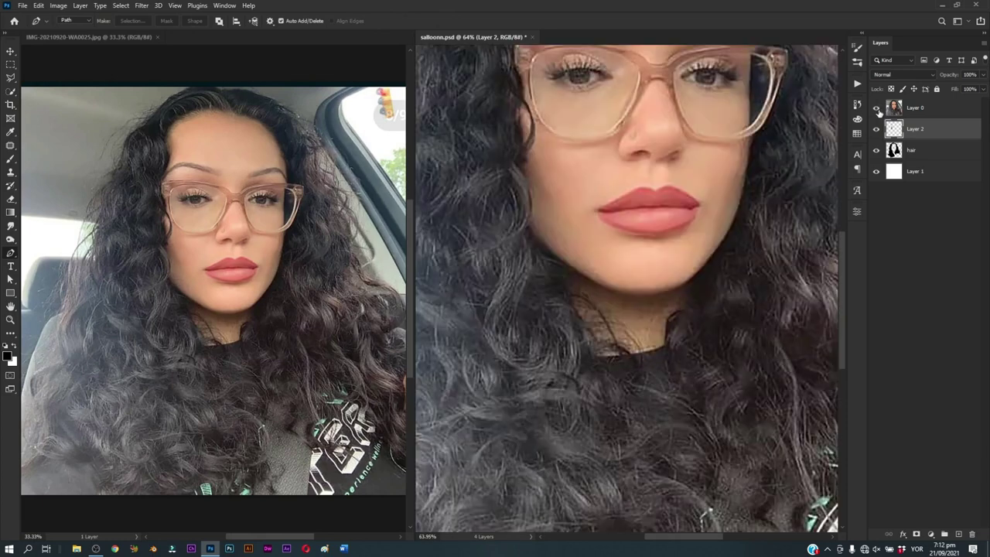
{"action": "key", "text": "b"}
{"action": "key", "text": "ctrl+0"}
{"action": "left_click", "coordinate": [876, 108]}
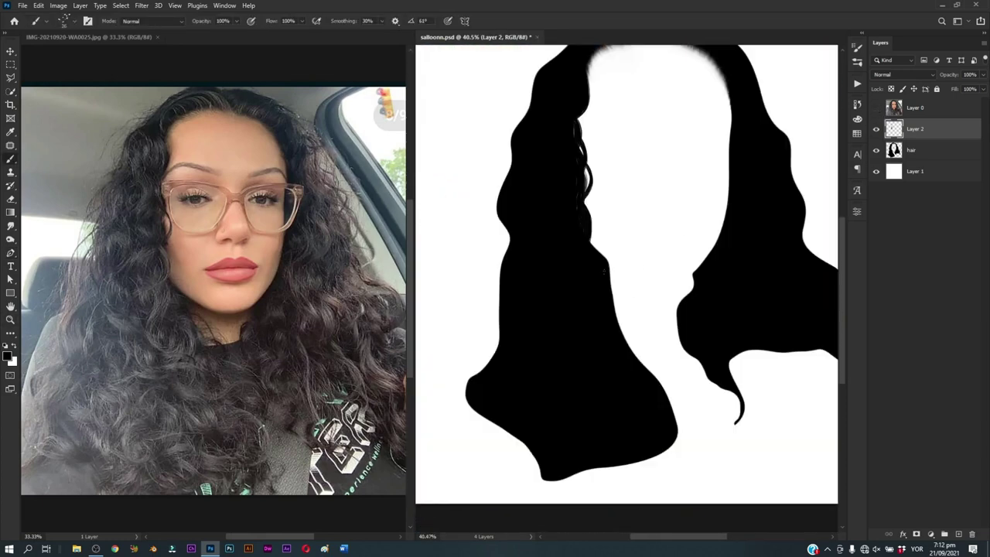
Step: Paint curly strands down the left lock's inner edge, comparing with the reference
{"action": "left_click_drag", "start_coordinate": [619, 283], "coordinate": [640, 356]}
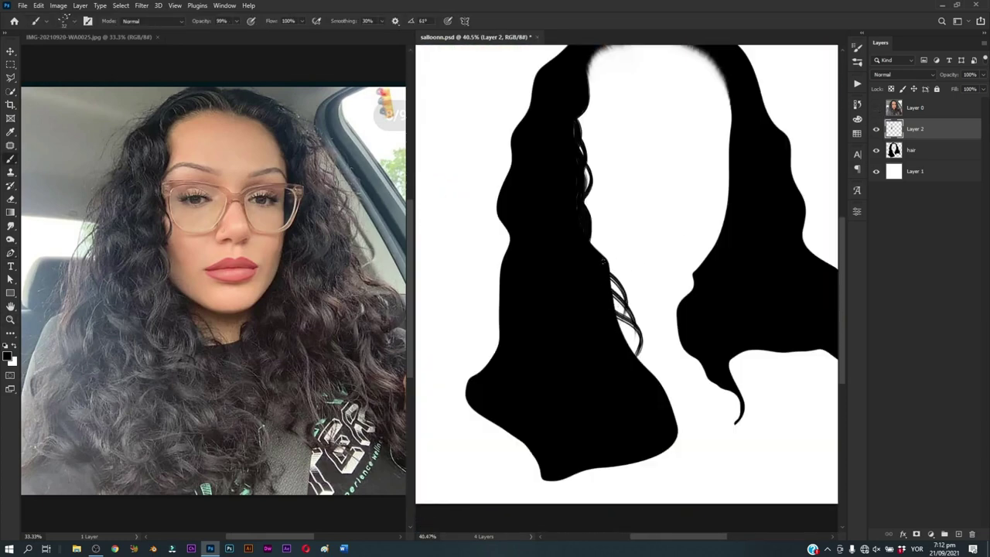
{"action": "mouse_move", "coordinate": [607, 259]}
{"action": "left_mouse_down"}
{"action": "mouse_move", "coordinate": [634, 325]}
{"action": "mouse_move", "coordinate": [635, 364]}
{"action": "left_mouse_up"}
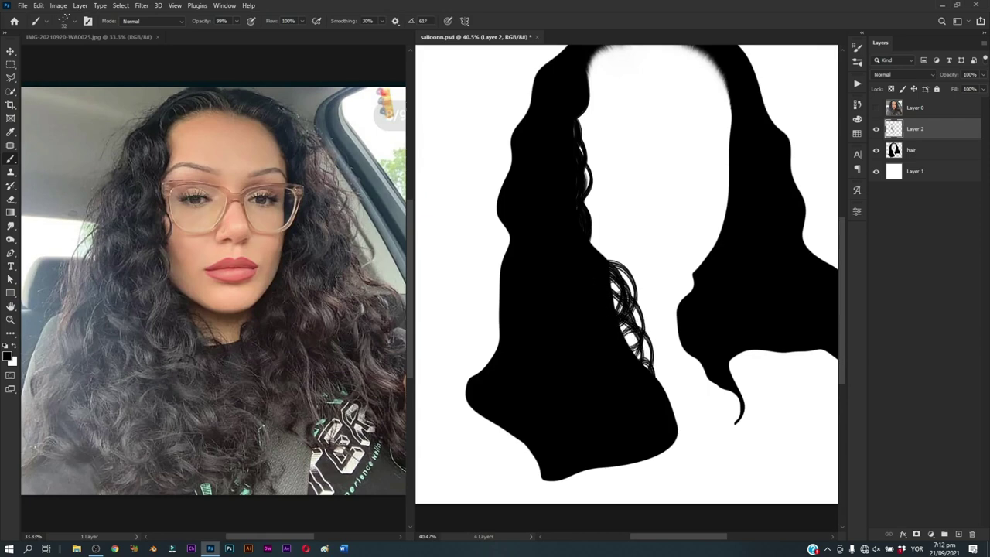
{"action": "mouse_move", "coordinate": [611, 286]}
{"action": "left_mouse_down"}
{"action": "mouse_move", "coordinate": [624, 329]}
{"action": "mouse_move", "coordinate": [679, 411]}
{"action": "left_mouse_up"}
{"action": "key", "text": "ctrl+z"}
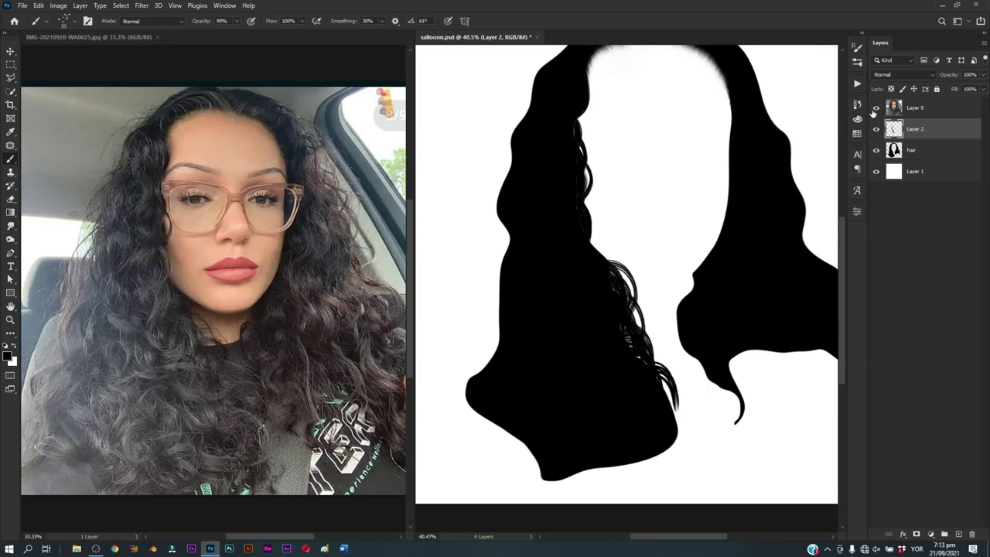
{"action": "left_click", "coordinate": [876, 108]}
{"action": "left_click", "coordinate": [875, 108]}
{"action": "left_click_drag", "start_coordinate": [645, 340], "coordinate": [682, 425]}
{"action": "left_click_drag", "start_coordinate": [636, 323], "coordinate": [688, 412]}
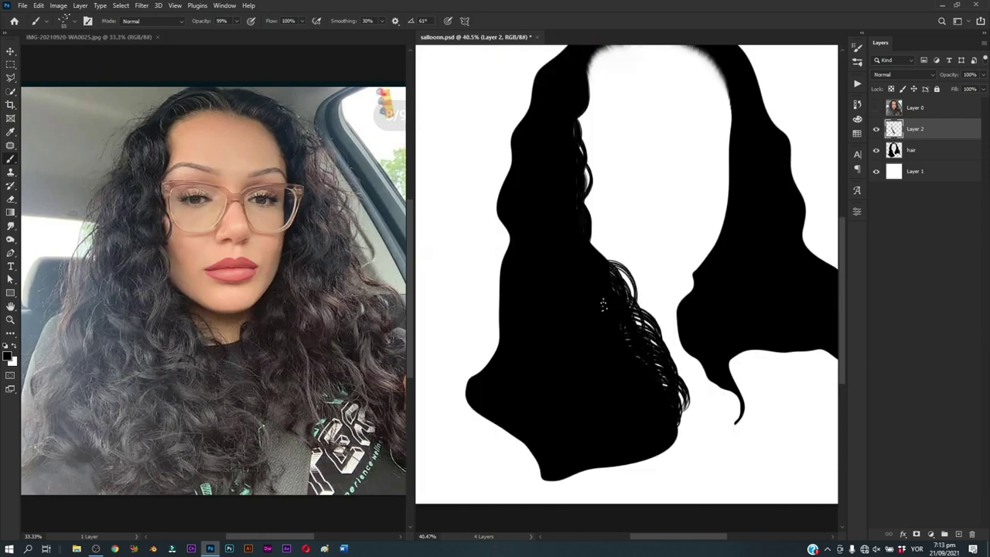
{"action": "left_click_drag", "start_coordinate": [603, 305], "coordinate": [670, 391]}
{"action": "left_click", "coordinate": [875, 108]}
Step: Brush curls along the upper and lower-left hair edge and its bottom
{"action": "mouse_move", "coordinate": [581, 170]}
{"action": "left_mouse_down"}
{"action": "mouse_move", "coordinate": [600, 216]}
{"action": "mouse_move", "coordinate": [568, 325]}
{"action": "mouse_move", "coordinate": [600, 201]}
{"action": "left_mouse_up"}
{"action": "left_click_drag", "start_coordinate": [580, 112], "coordinate": [611, 150]}
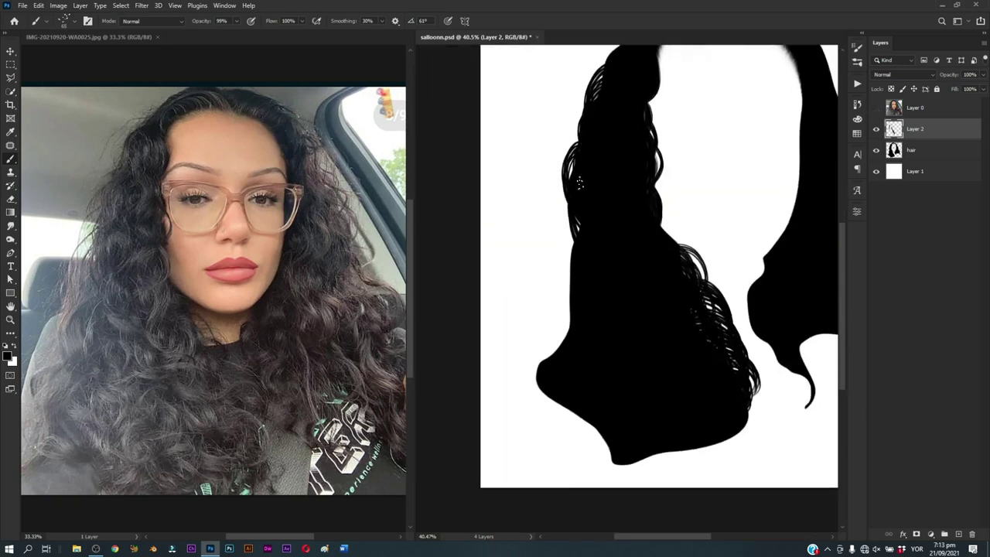
{"action": "left_click_drag", "start_coordinate": [578, 182], "coordinate": [550, 371]}
{"action": "left_click", "coordinate": [875, 108]}
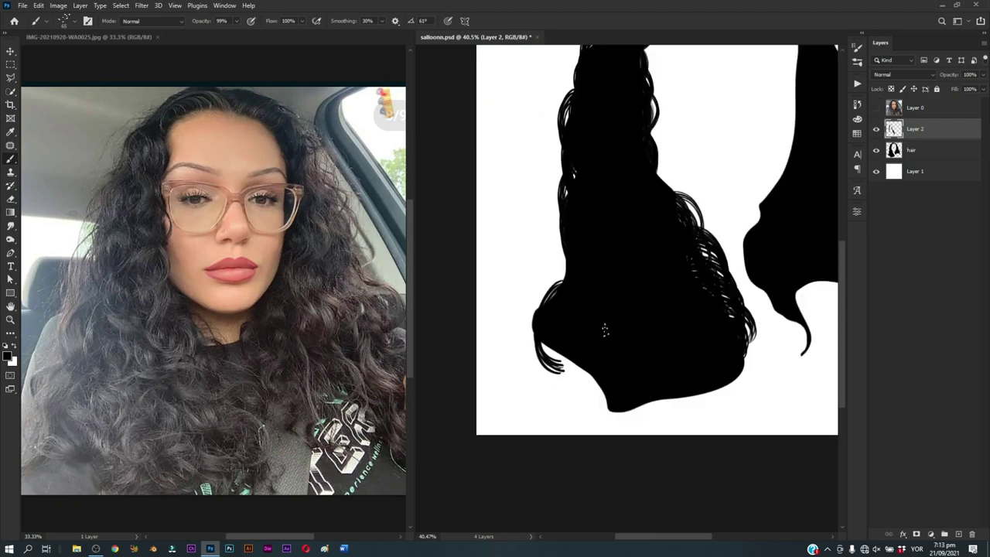
{"action": "mouse_move", "coordinate": [605, 330]}
{"action": "left_mouse_down"}
{"action": "mouse_move", "coordinate": [588, 402]}
{"action": "mouse_move", "coordinate": [564, 371]}
{"action": "mouse_move", "coordinate": [548, 379]}
{"action": "mouse_move", "coordinate": [542, 276]}
{"action": "mouse_move", "coordinate": [554, 211]}
{"action": "left_mouse_up"}
{"action": "left_click_drag", "start_coordinate": [559, 277], "coordinate": [534, 321]}
Step: Line the left hair edge with more curls, then hide the reference photo
{"action": "left_click", "coordinate": [876, 108]}
{"action": "left_click_drag", "start_coordinate": [551, 158], "coordinate": [541, 241]}
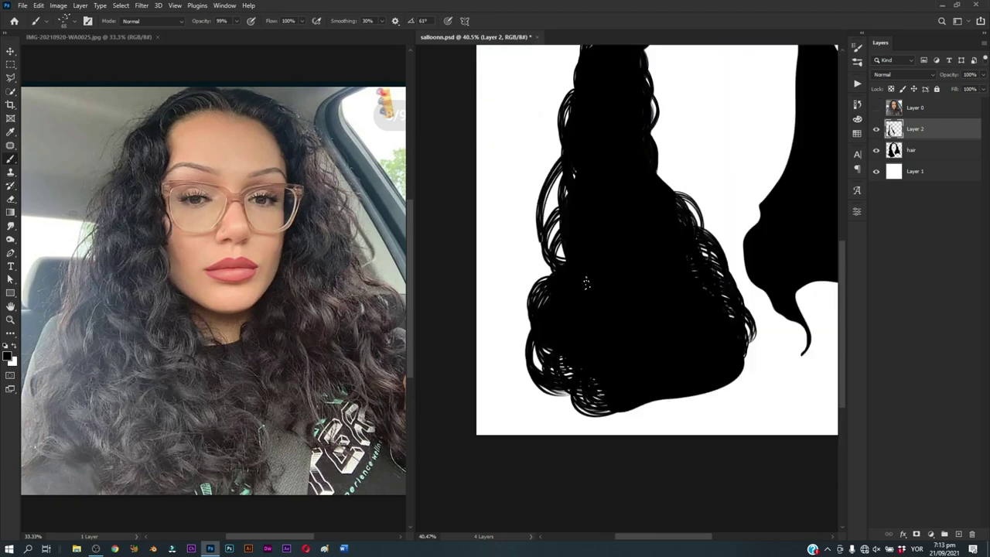
{"action": "left_click_drag", "start_coordinate": [563, 187], "coordinate": [524, 325]}
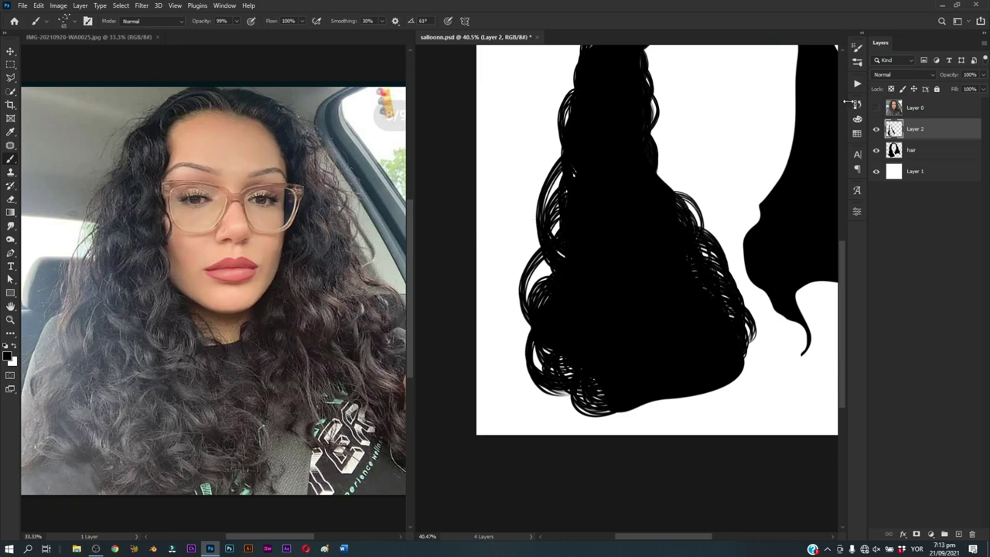
{"action": "left_click", "coordinate": [875, 109]}
{"action": "mouse_move", "coordinate": [547, 178]}
{"action": "left_mouse_down"}
{"action": "mouse_move", "coordinate": [525, 298]}
{"action": "mouse_move", "coordinate": [535, 255]}
{"action": "left_mouse_up"}
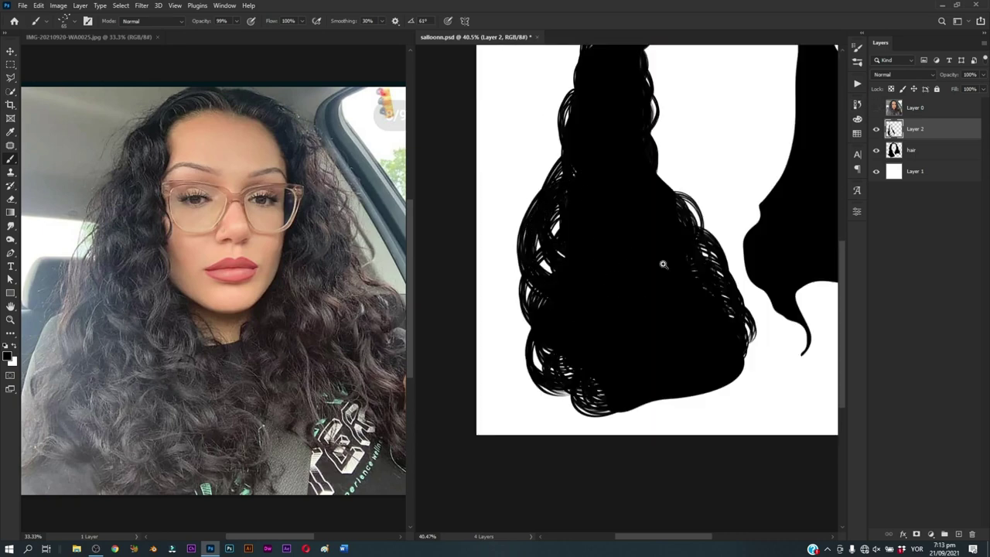
{"action": "scroll", "coordinate": [663, 263], "scroll_direction": "down", "scroll_amount": 2}
{"action": "left_click", "coordinate": [875, 108]}
{"action": "left_click", "coordinate": [875, 109]}
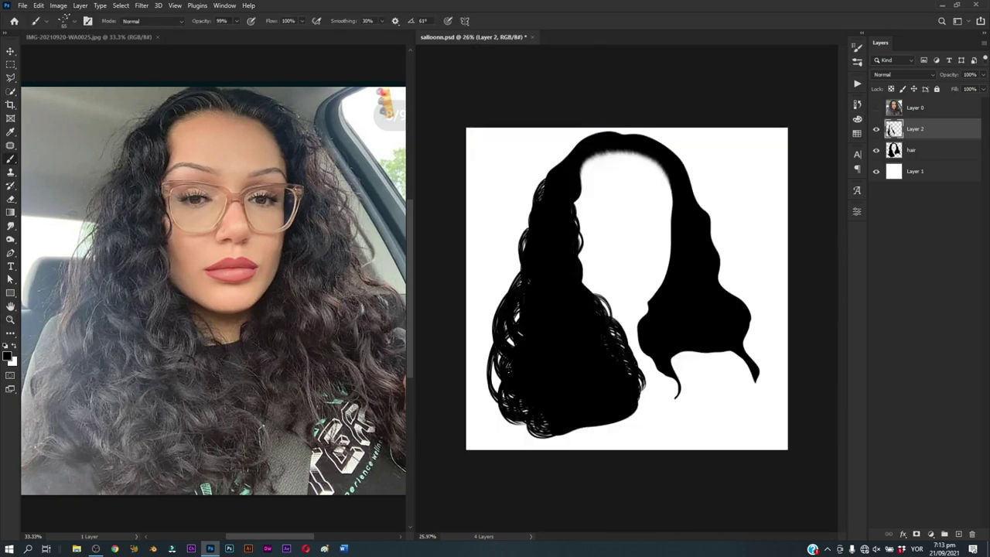
Step: Add curls to the lower-left edge of the hair
{"action": "left_click_drag", "start_coordinate": [541, 373], "coordinate": [495, 433]}
{"action": "mouse_move", "coordinate": [499, 355]}
{"action": "left_mouse_down"}
{"action": "mouse_move", "coordinate": [507, 409]}
{"action": "mouse_move", "coordinate": [482, 444]}
{"action": "left_mouse_up"}
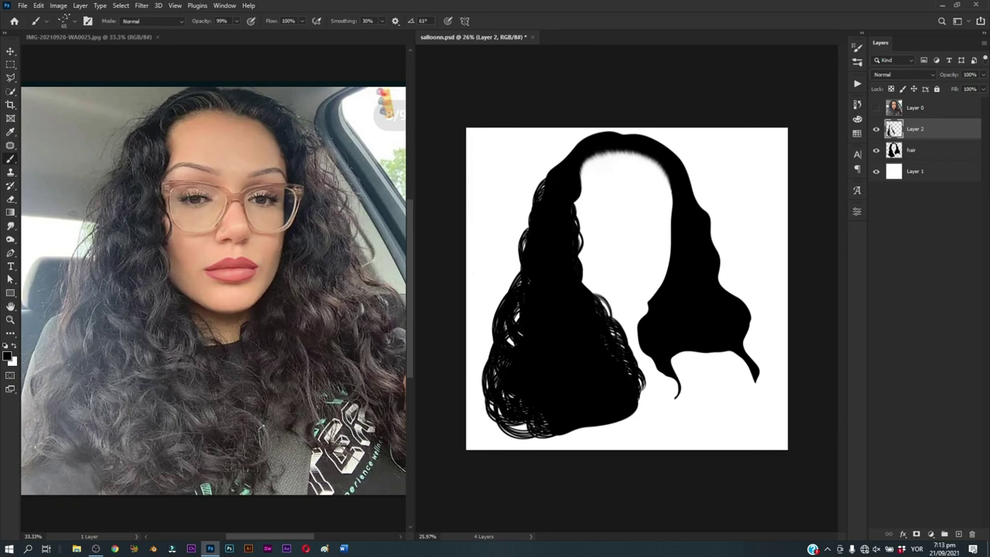
{"action": "mouse_move", "coordinate": [509, 400]}
{"action": "left_mouse_down"}
{"action": "mouse_move", "coordinate": [487, 444]}
{"action": "mouse_move", "coordinate": [498, 444]}
{"action": "left_mouse_up"}
{"action": "left_click_drag", "start_coordinate": [500, 368], "coordinate": [487, 433]}
{"action": "left_click", "coordinate": [875, 108]}
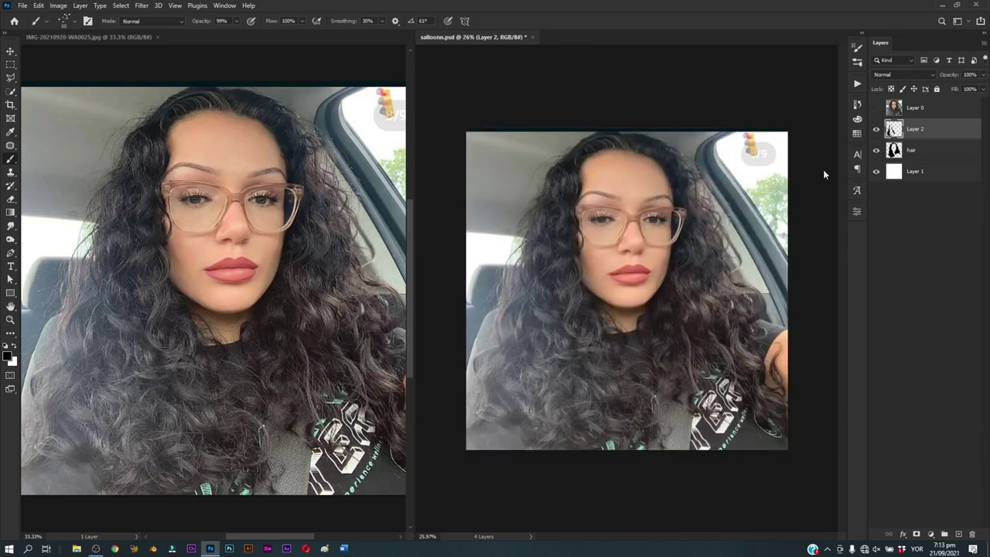
Step: Paint curls along the hair bottom and the left lock's lower end
{"action": "left_click_drag", "start_coordinate": [643, 413], "coordinate": [626, 441]}
{"action": "mouse_move", "coordinate": [643, 391]}
{"action": "left_mouse_down"}
{"action": "mouse_move", "coordinate": [648, 443]}
{"action": "mouse_move", "coordinate": [597, 433]}
{"action": "mouse_move", "coordinate": [619, 450]}
{"action": "left_mouse_up"}
{"action": "mouse_move", "coordinate": [578, 410]}
{"action": "left_mouse_down"}
{"action": "mouse_move", "coordinate": [593, 446]}
{"action": "mouse_move", "coordinate": [623, 447]}
{"action": "mouse_move", "coordinate": [603, 433]}
{"action": "left_mouse_up"}
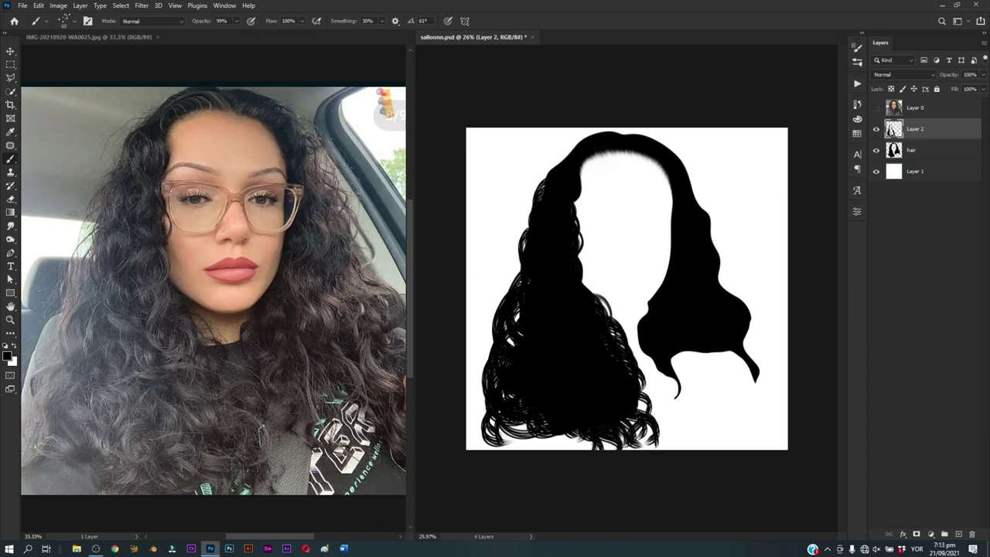
{"action": "left_click_drag", "start_coordinate": [533, 426], "coordinate": [590, 448]}
{"action": "mouse_move", "coordinate": [546, 423]}
{"action": "left_mouse_down"}
{"action": "mouse_move", "coordinate": [540, 449]}
{"action": "mouse_move", "coordinate": [510, 449]}
{"action": "mouse_move", "coordinate": [592, 448]}
{"action": "left_mouse_up"}
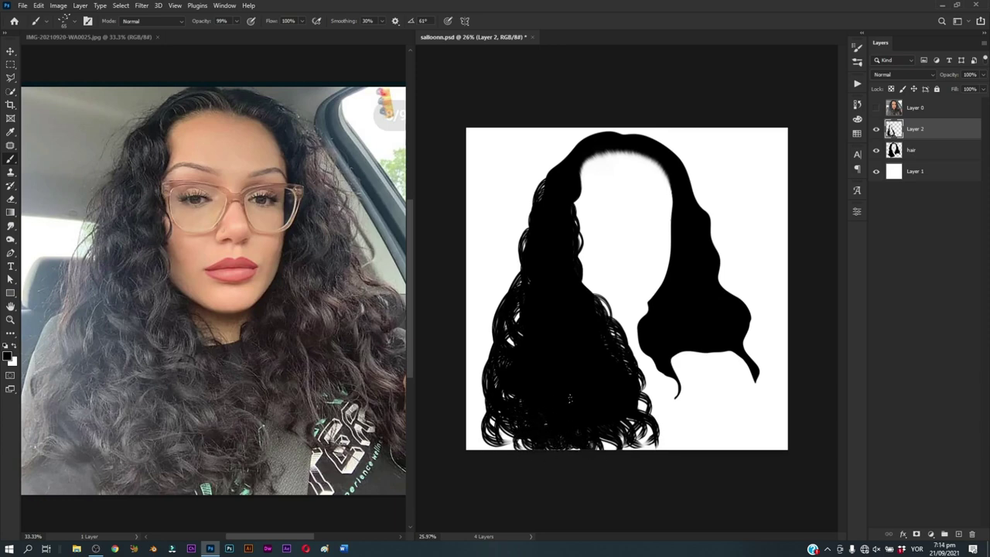
{"action": "left_click_drag", "start_coordinate": [531, 438], "coordinate": [524, 455]}
{"action": "left_click", "coordinate": [875, 108]}
{"action": "left_click_drag", "start_coordinate": [642, 379], "coordinate": [662, 448]}
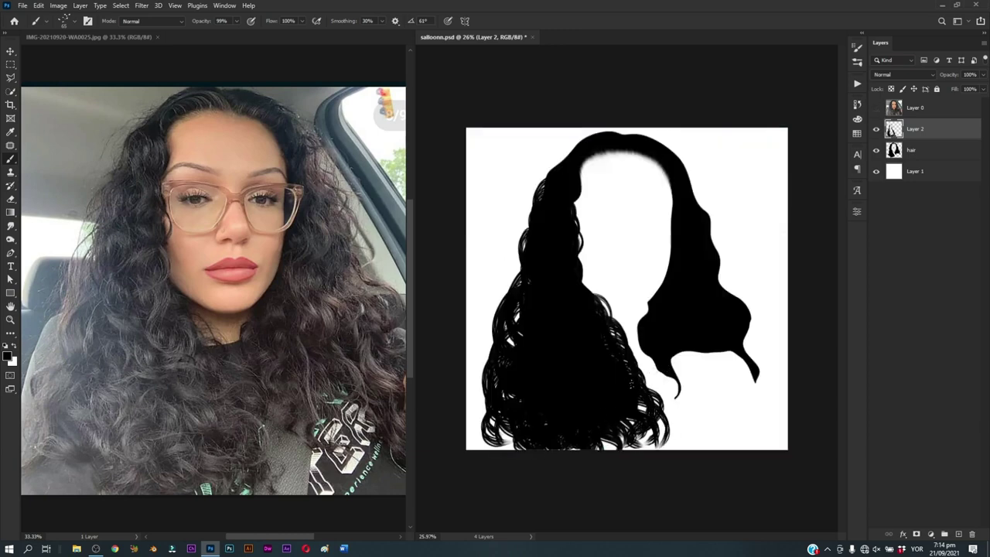
{"action": "left_click", "coordinate": [876, 109]}
Step: Brush thick curls onto the lower right hair lock
{"action": "scroll", "coordinate": [333, 418], "scroll_direction": "down", "scroll_amount": 2}
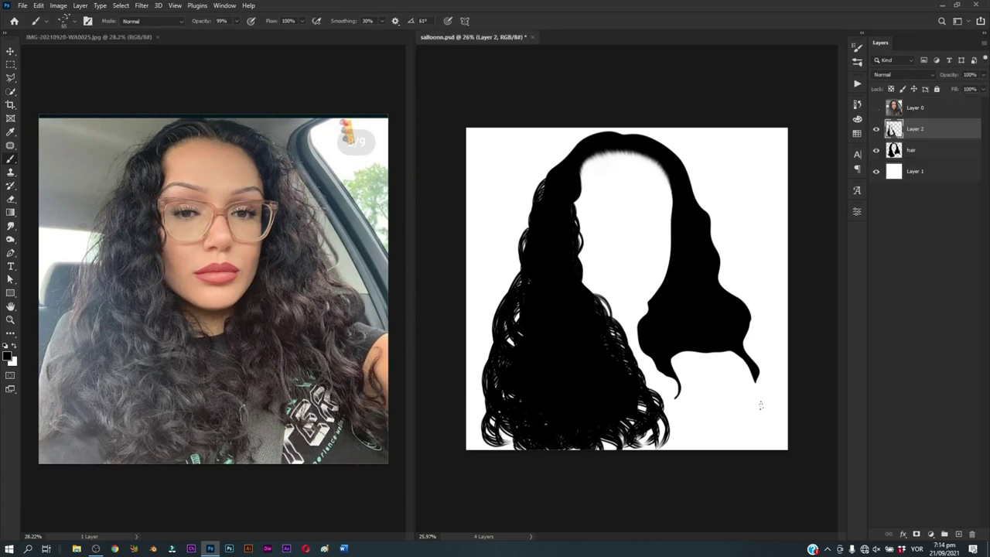
{"action": "scroll", "coordinate": [750, 394], "scroll_direction": "up", "scroll_amount": 1}
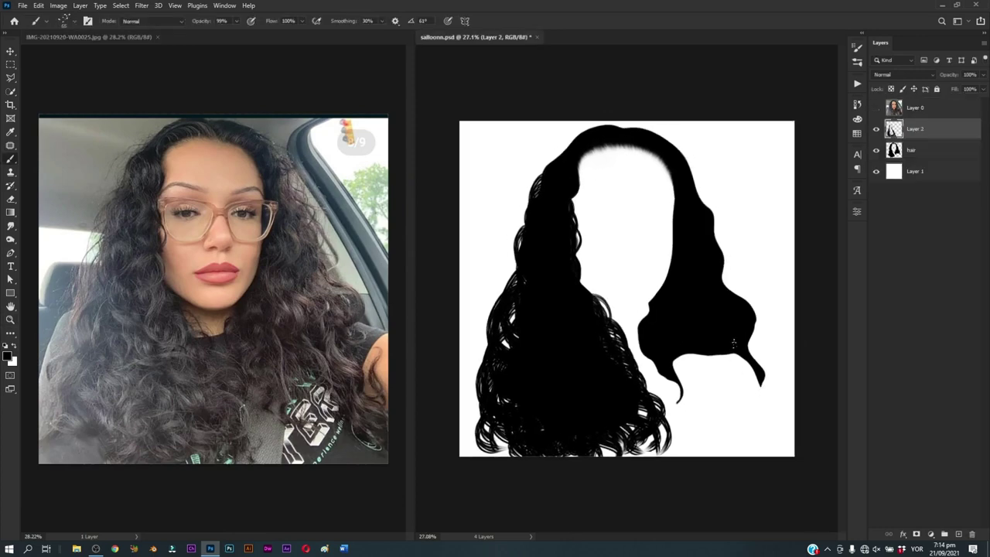
{"action": "left_click_drag", "start_coordinate": [733, 342], "coordinate": [776, 448]}
{"action": "mouse_move", "coordinate": [740, 353]}
{"action": "left_mouse_down"}
{"action": "mouse_move", "coordinate": [792, 440]}
{"action": "mouse_move", "coordinate": [765, 434]}
{"action": "mouse_move", "coordinate": [787, 456]}
{"action": "left_mouse_up"}
{"action": "left_click_drag", "start_coordinate": [774, 410], "coordinate": [792, 456]}
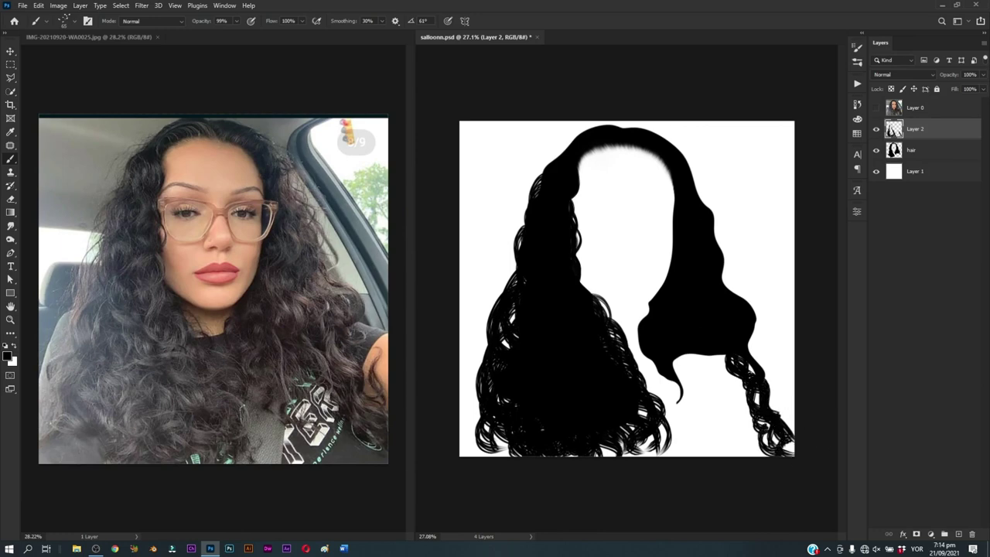
{"action": "left_click_drag", "start_coordinate": [750, 352], "coordinate": [776, 413]}
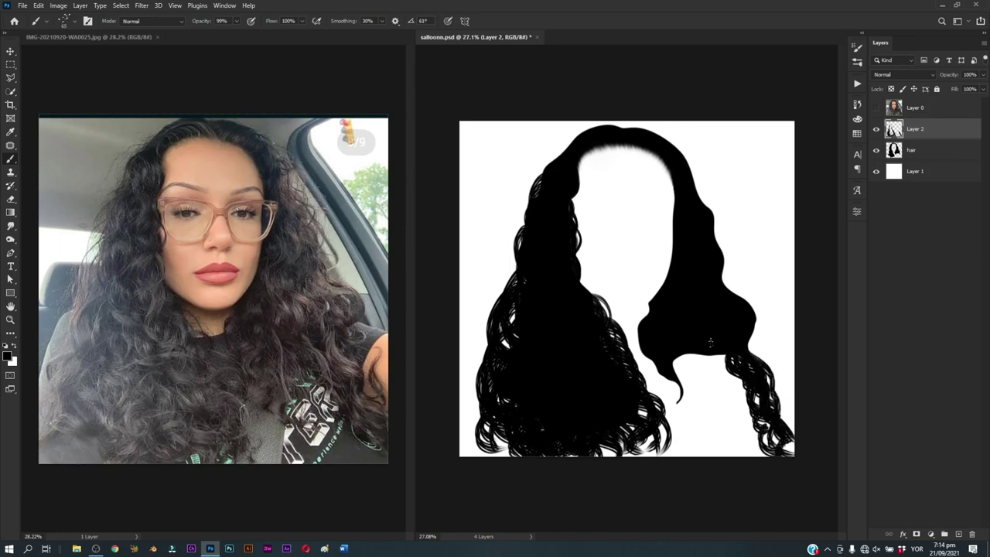
Step: Hang curly strands below the middle lock to fill that area
{"action": "left_click_drag", "start_coordinate": [668, 358], "coordinate": [698, 423]}
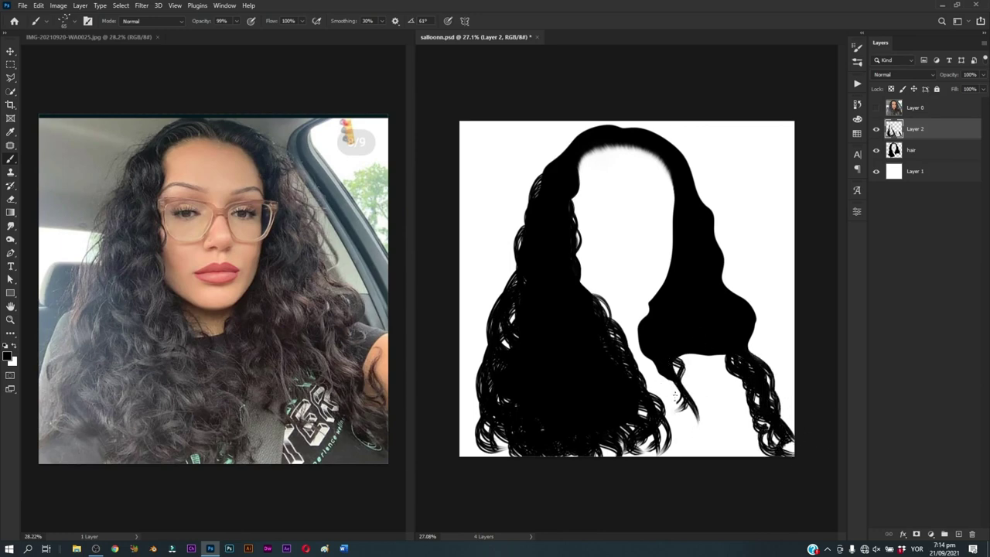
{"action": "mouse_move", "coordinate": [670, 362]}
{"action": "left_mouse_down"}
{"action": "mouse_move", "coordinate": [676, 412]}
{"action": "mouse_move", "coordinate": [715, 437]}
{"action": "left_mouse_up"}
{"action": "left_click_drag", "start_coordinate": [677, 395], "coordinate": [712, 448]}
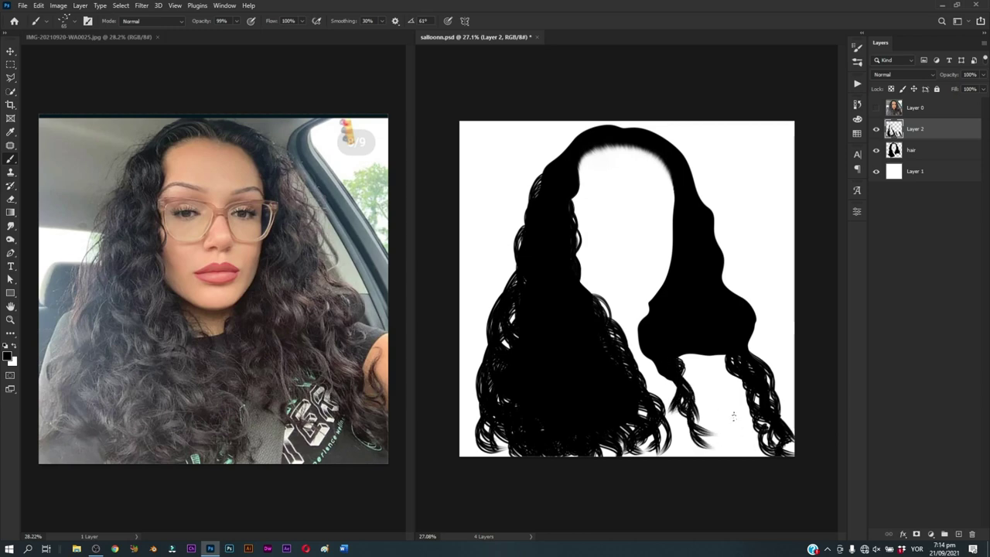
{"action": "mouse_move", "coordinate": [679, 364]}
{"action": "left_mouse_down"}
{"action": "mouse_move", "coordinate": [719, 426]}
{"action": "mouse_move", "coordinate": [728, 419]}
{"action": "left_mouse_up"}
{"action": "mouse_move", "coordinate": [706, 356]}
{"action": "left_mouse_down"}
{"action": "mouse_move", "coordinate": [730, 422]}
{"action": "mouse_move", "coordinate": [746, 427]}
{"action": "mouse_move", "coordinate": [750, 417]}
{"action": "left_mouse_up"}
Step: Add more curls and small strands to the right lock, undoing one stray stroke
{"action": "left_click_drag", "start_coordinate": [732, 371], "coordinate": [761, 435]}
{"action": "left_click_drag", "start_coordinate": [714, 356], "coordinate": [748, 435]}
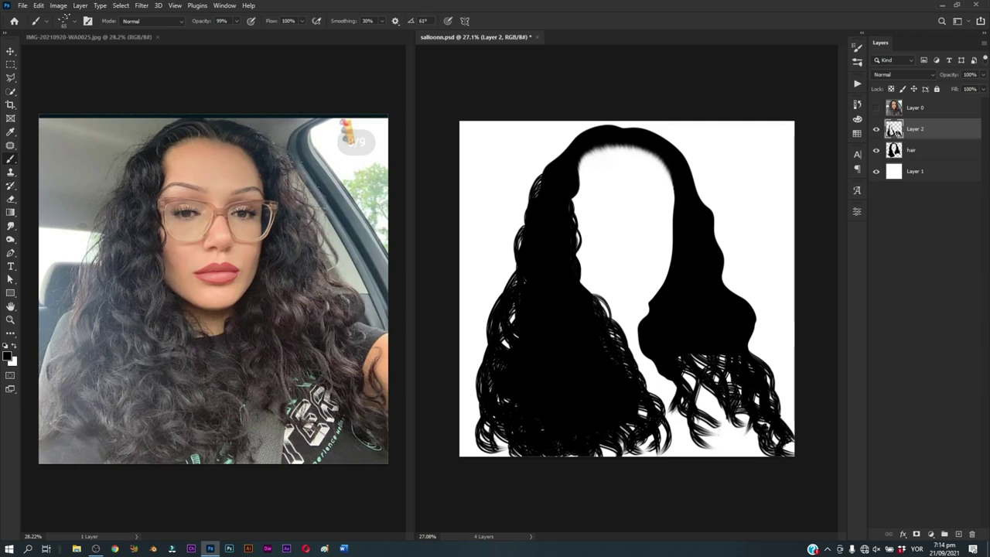
{"action": "left_click_drag", "start_coordinate": [692, 371], "coordinate": [741, 447]}
{"action": "left_click_drag", "start_coordinate": [714, 372], "coordinate": [735, 391]}
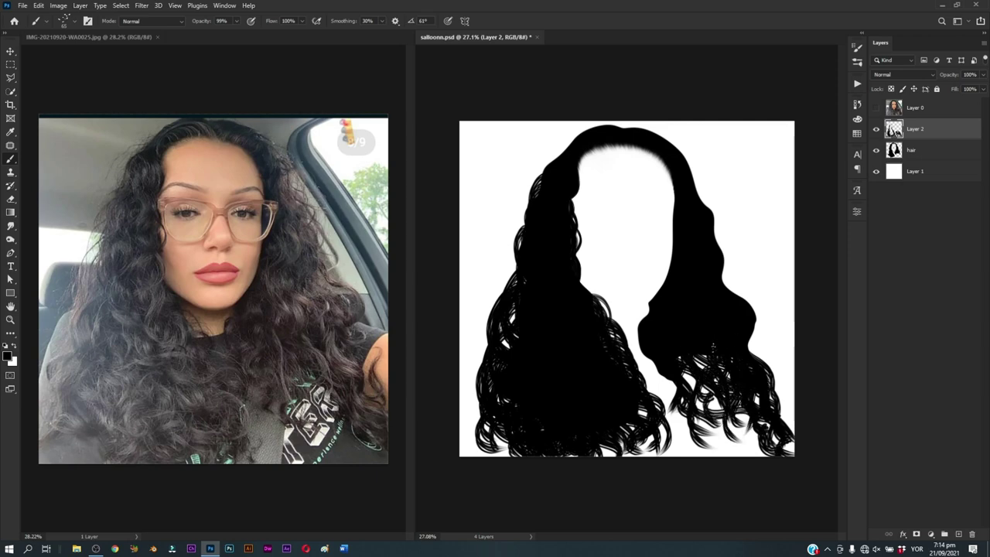
{"action": "left_click_drag", "start_coordinate": [681, 368], "coordinate": [704, 406]}
{"action": "left_click_drag", "start_coordinate": [698, 385], "coordinate": [722, 453]}
{"action": "key", "text": "ctrl+z"}
Step: Finish the right lock's lower end and outer edge and fill its white gap
{"action": "mouse_move", "coordinate": [709, 396]}
{"action": "left_mouse_down"}
{"action": "mouse_move", "coordinate": [733, 452]}
{"action": "mouse_move", "coordinate": [740, 430]}
{"action": "mouse_move", "coordinate": [760, 453]}
{"action": "left_mouse_up"}
{"action": "left_click_drag", "start_coordinate": [694, 396], "coordinate": [717, 451]}
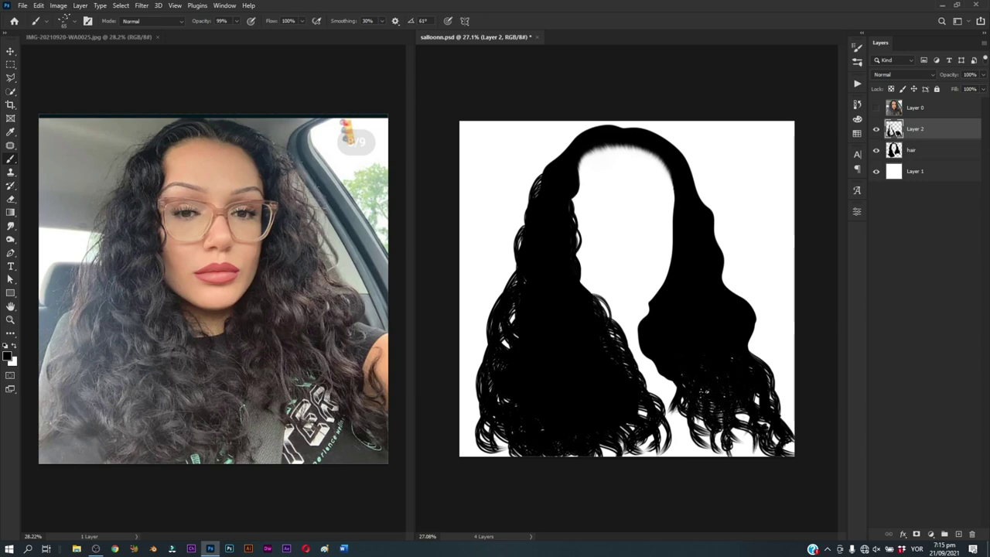
{"action": "mouse_move", "coordinate": [735, 409]}
{"action": "left_mouse_down"}
{"action": "mouse_move", "coordinate": [752, 445]}
{"action": "mouse_move", "coordinate": [770, 456]}
{"action": "left_mouse_up"}
{"action": "mouse_move", "coordinate": [770, 391]}
{"action": "left_mouse_down"}
{"action": "mouse_move", "coordinate": [790, 434]}
{"action": "mouse_move", "coordinate": [751, 451]}
{"action": "left_mouse_up"}
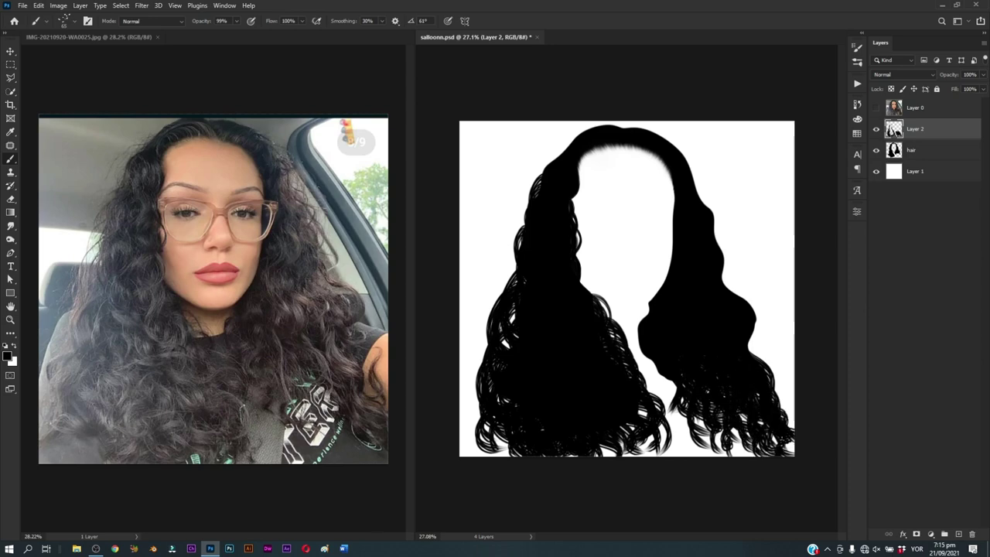
{"action": "left_click", "coordinate": [876, 108]}
{"action": "left_click", "coordinate": [876, 107]}
{"action": "mouse_move", "coordinate": [643, 328]}
{"action": "left_mouse_down"}
{"action": "mouse_move", "coordinate": [644, 363]}
{"action": "mouse_move", "coordinate": [682, 402]}
{"action": "mouse_move", "coordinate": [696, 455]}
{"action": "left_mouse_up"}
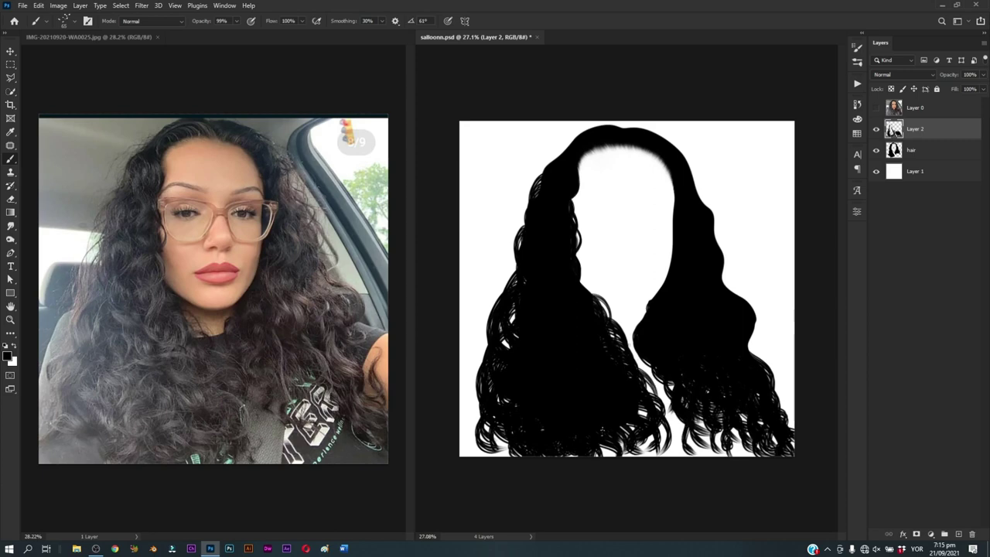
Step: Choose the size 23 hair strand brush and dab strands into the gap between locks
{"action": "left_click", "coordinate": [856, 65]}
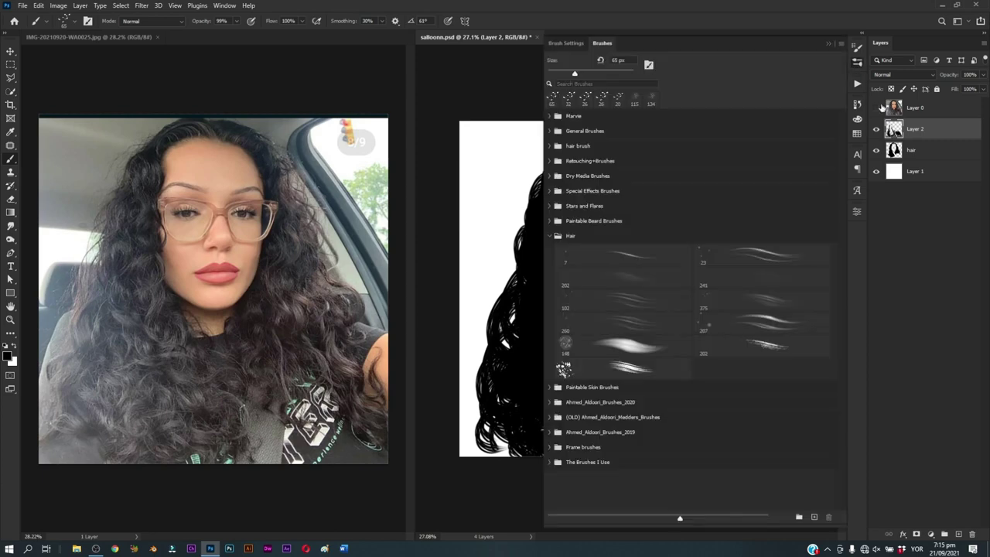
{"action": "double_click", "coordinate": [778, 256]}
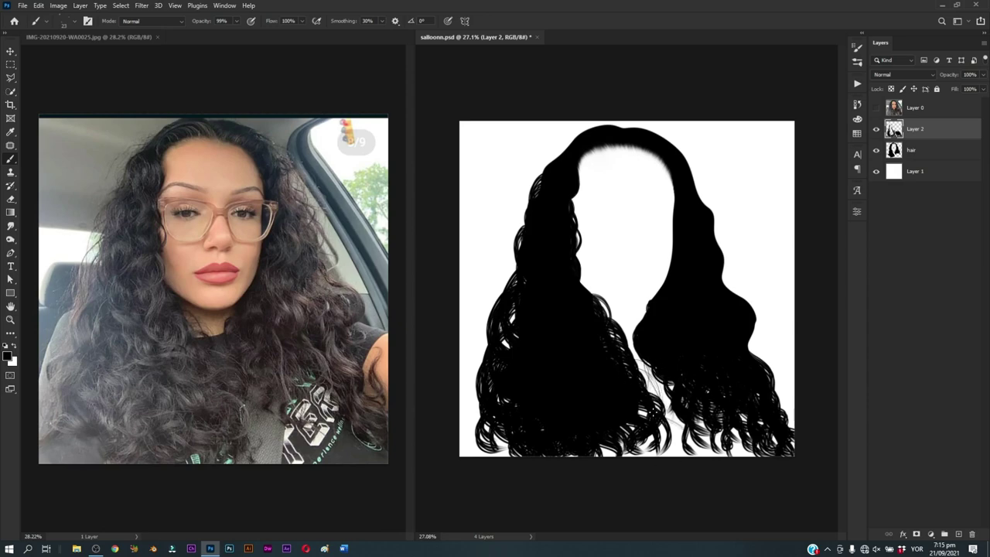
{"action": "left_click", "coordinate": [664, 417]}
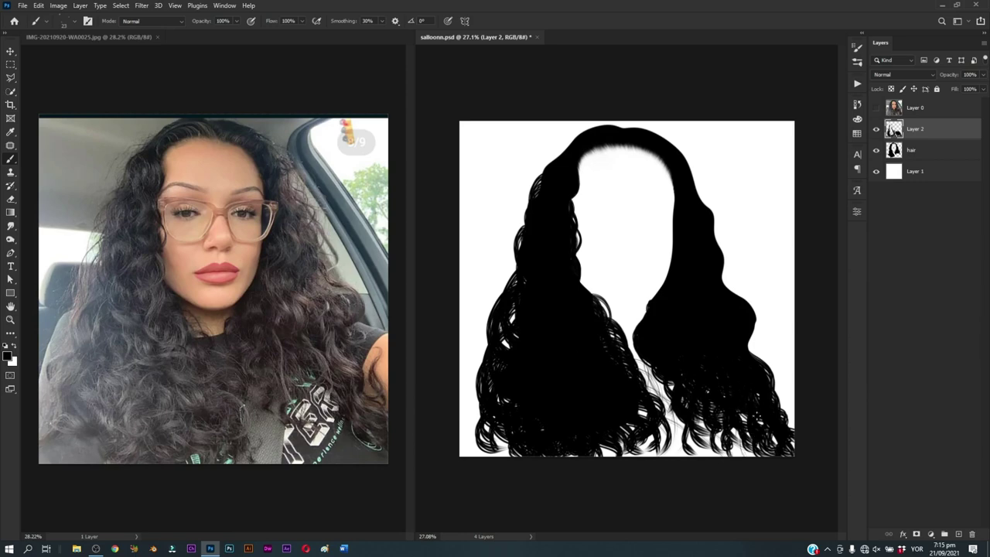
{"action": "scroll", "coordinate": [551, 211], "scroll_direction": "up", "scroll_amount": 3}
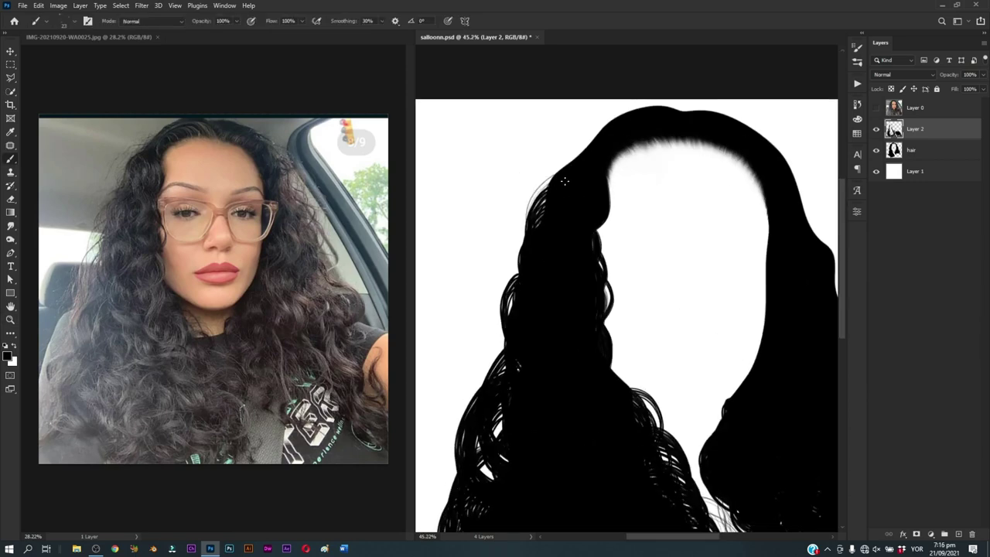
{"action": "scroll", "coordinate": [564, 303], "scroll_direction": "down", "scroll_amount": 2}
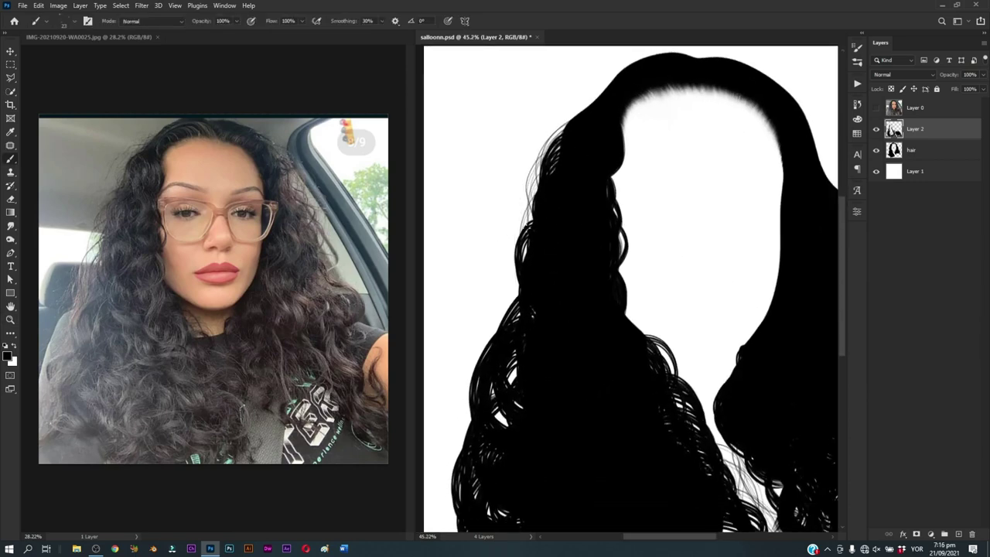
{"action": "scroll", "coordinate": [545, 248], "scroll_direction": "down", "scroll_amount": 2}
{"action": "scroll", "coordinate": [515, 298], "scroll_direction": "down", "scroll_amount": 2}
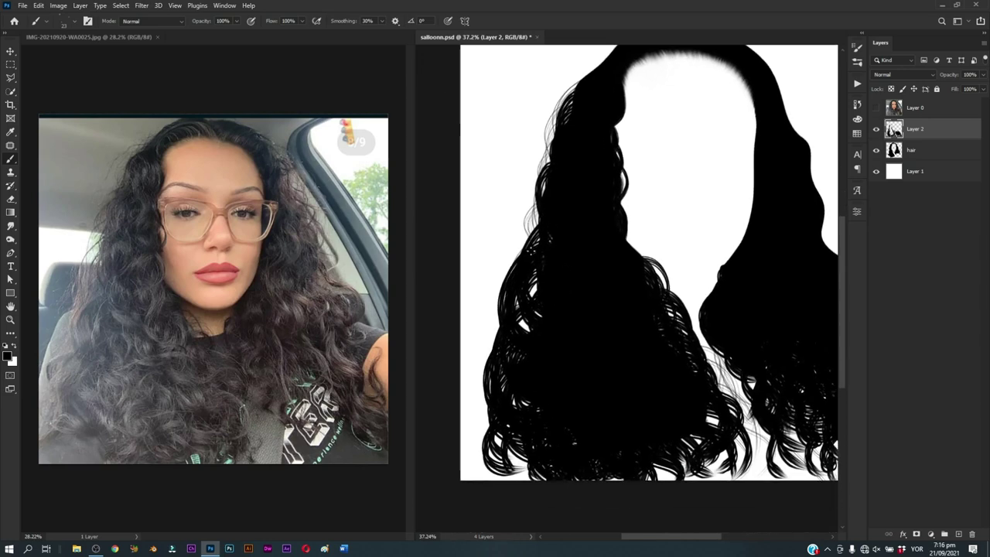
Step: Add thin strands along the left and lower-left hair edge
{"action": "left_click_drag", "start_coordinate": [519, 288], "coordinate": [499, 362]}
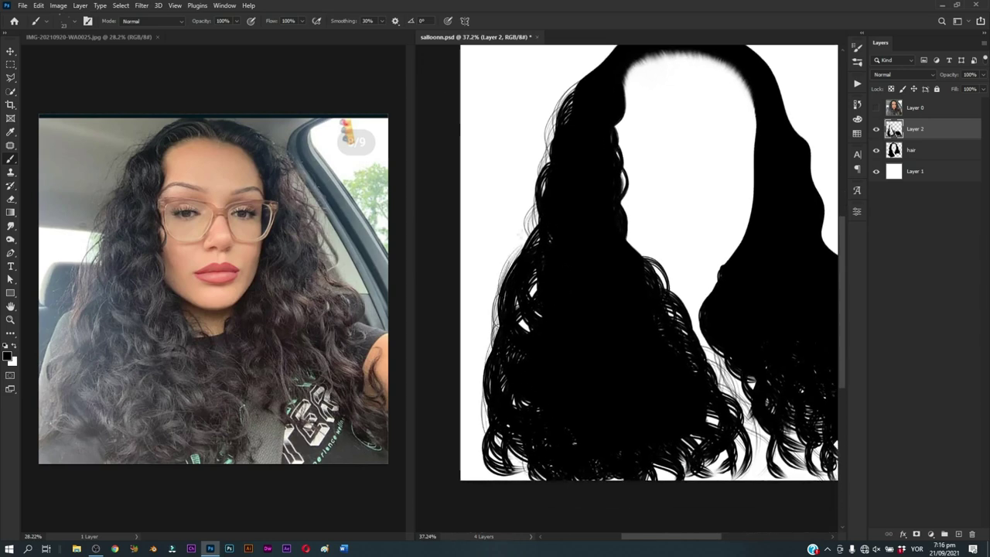
{"action": "scroll", "coordinate": [532, 340], "scroll_direction": "up", "scroll_amount": 3}
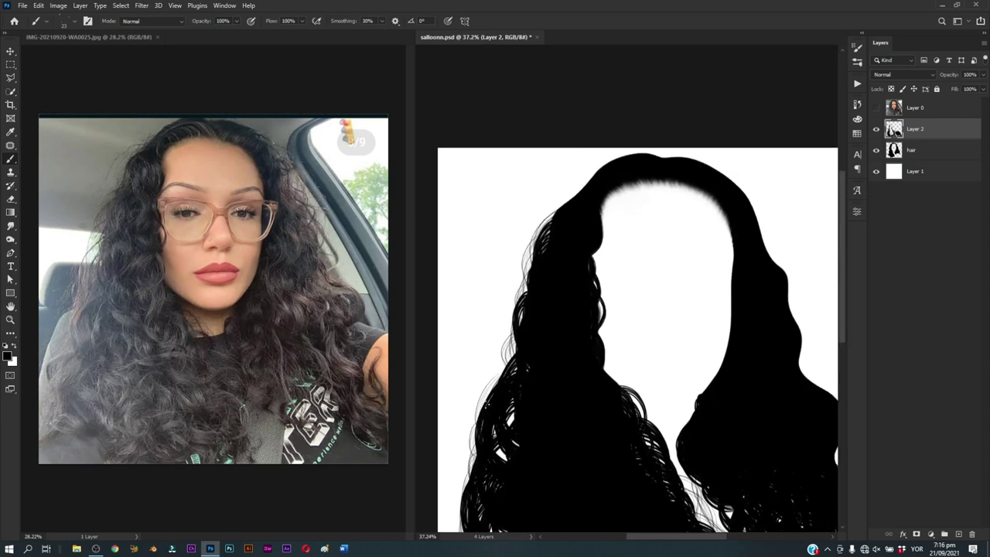
{"action": "left_click_drag", "start_coordinate": [492, 394], "coordinate": [516, 347]}
{"action": "scroll", "coordinate": [526, 293], "scroll_direction": "up", "scroll_amount": 3}
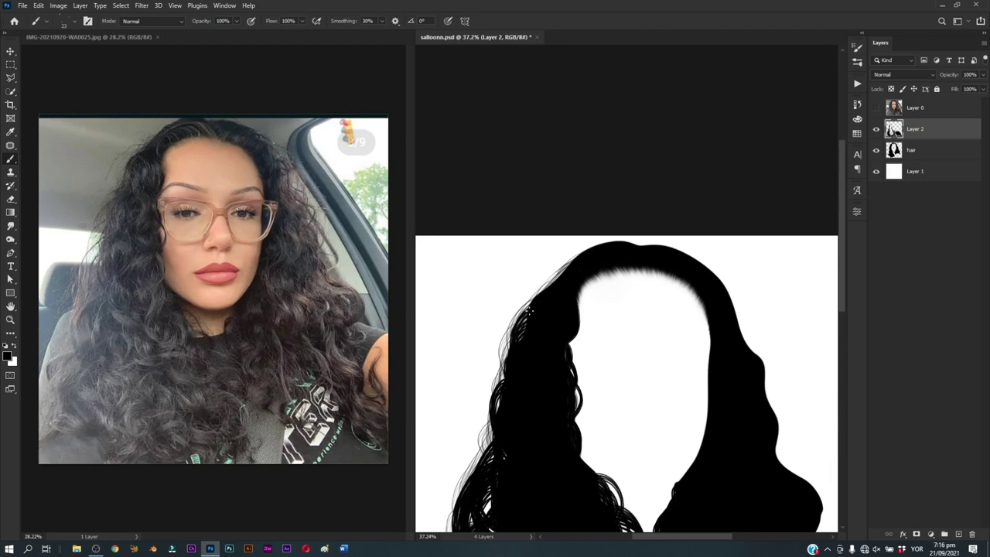
{"action": "scroll", "coordinate": [588, 335], "scroll_direction": "down", "scroll_amount": 2}
{"action": "scroll", "coordinate": [596, 304], "scroll_direction": "down", "scroll_amount": 1}
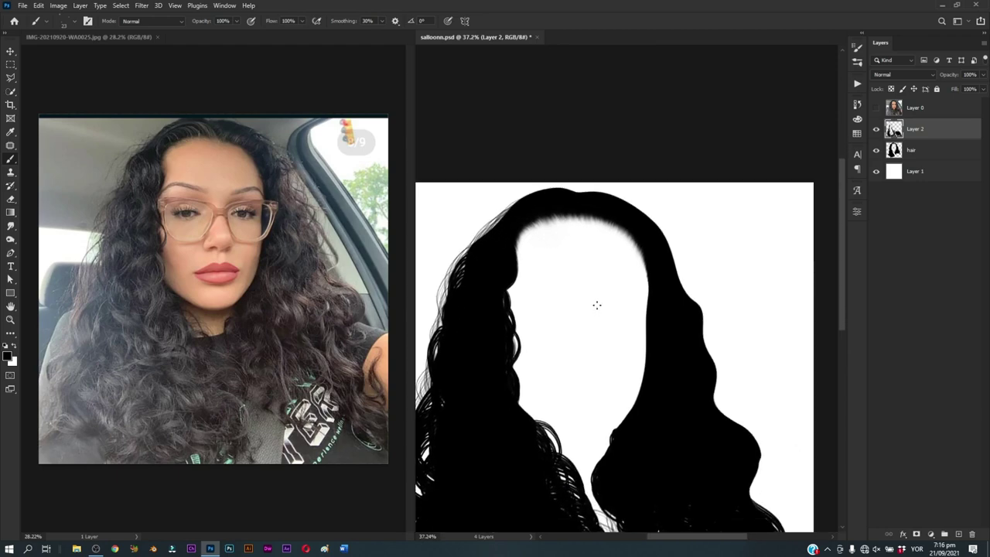
{"action": "scroll", "coordinate": [661, 225], "scroll_direction": "down", "scroll_amount": 2}
Step: Paint curly flyaway strands down the right hair edge
{"action": "left_click_drag", "start_coordinate": [648, 255], "coordinate": [680, 355]}
{"action": "scroll", "coordinate": [680, 355], "scroll_direction": "down", "scroll_amount": 1}
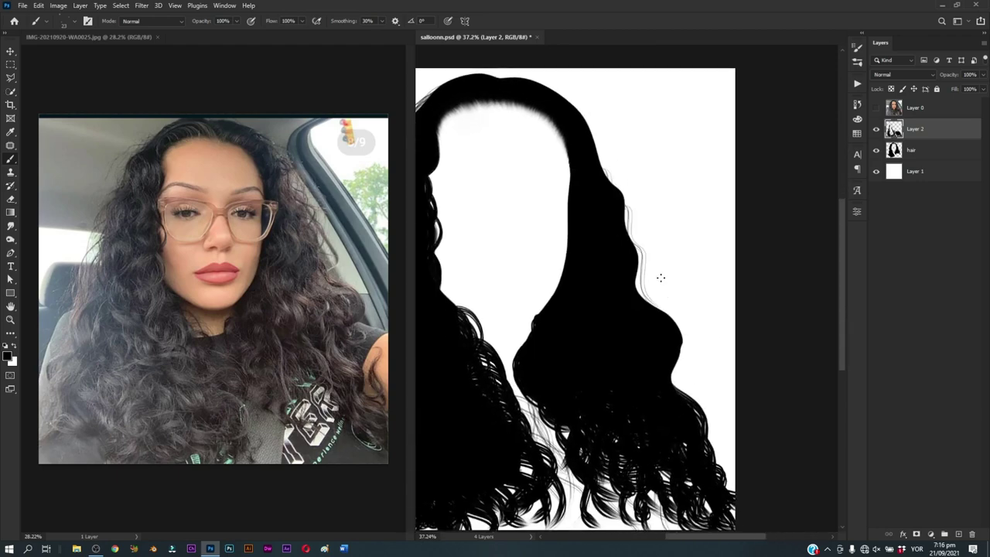
{"action": "left_click_drag", "start_coordinate": [626, 218], "coordinate": [685, 339]}
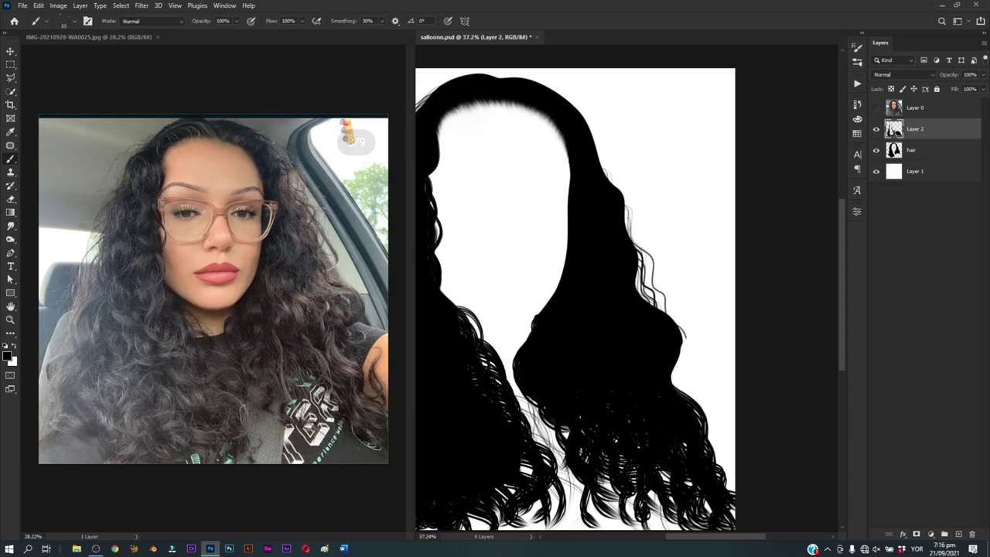
{"action": "left_click_drag", "start_coordinate": [635, 254], "coordinate": [688, 388]}
{"action": "left_click_drag", "start_coordinate": [637, 270], "coordinate": [690, 396]}
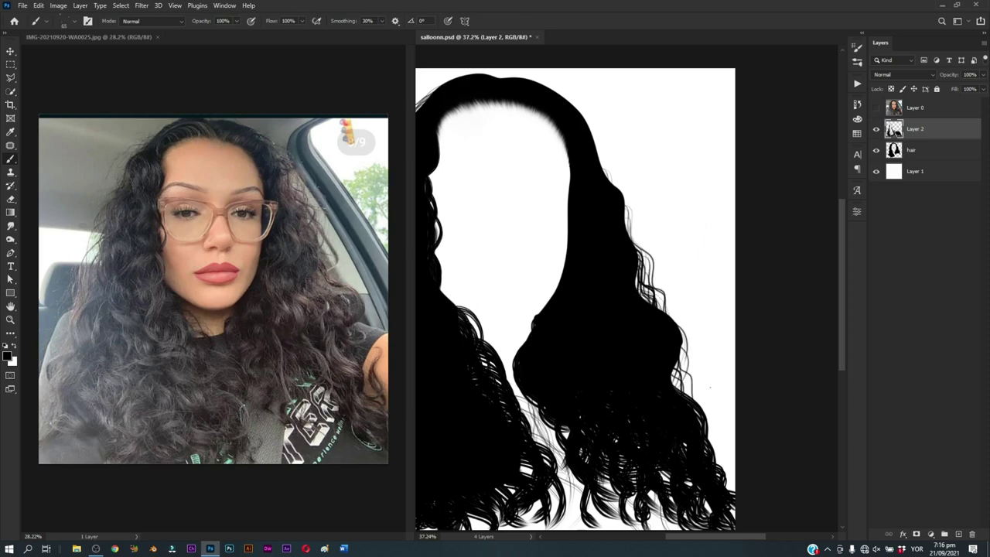
{"action": "scroll", "coordinate": [688, 394], "scroll_direction": "down", "scroll_amount": 1}
{"action": "left_click_drag", "start_coordinate": [632, 311], "coordinate": [679, 407]}
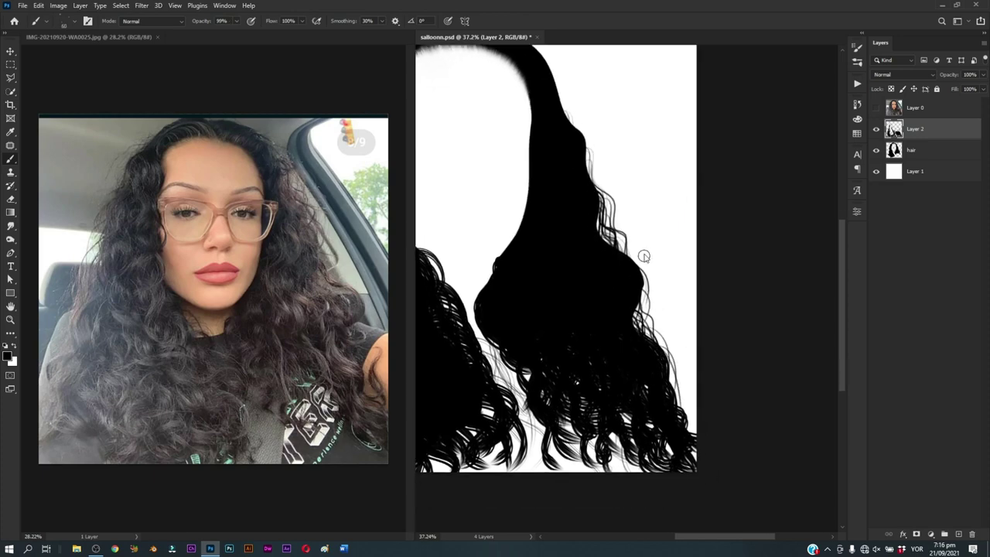
{"action": "mouse_move", "coordinate": [606, 209]}
{"action": "left_mouse_down"}
{"action": "mouse_move", "coordinate": [600, 242]}
{"action": "mouse_move", "coordinate": [644, 332]}
{"action": "left_mouse_up"}
Step: Add strands along the upper-right and outer right edges, then review the whole hair
{"action": "scroll", "coordinate": [645, 294], "scroll_direction": "up", "scroll_amount": 3}
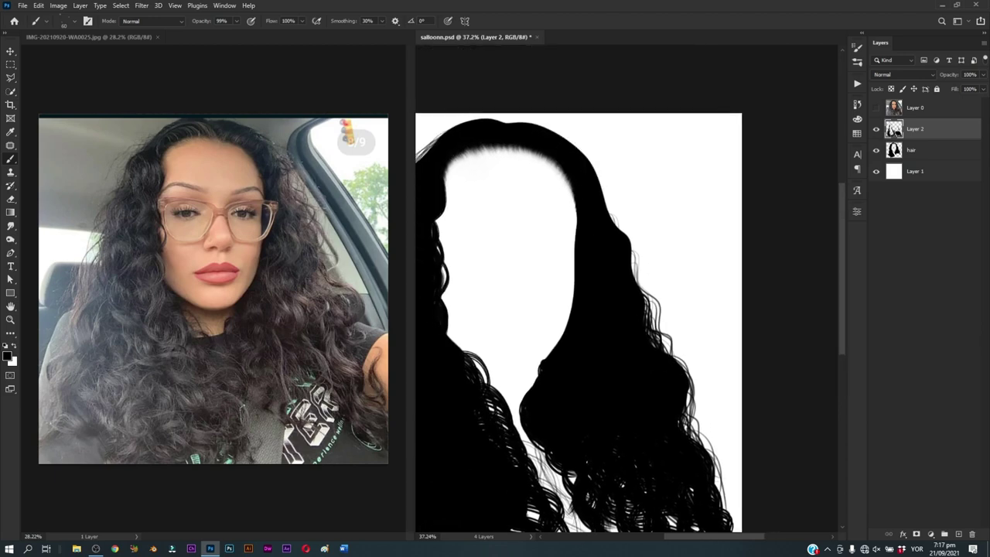
{"action": "mouse_move", "coordinate": [551, 130]}
{"action": "left_mouse_down"}
{"action": "mouse_move", "coordinate": [603, 186]}
{"action": "mouse_move", "coordinate": [617, 226]}
{"action": "left_mouse_up"}
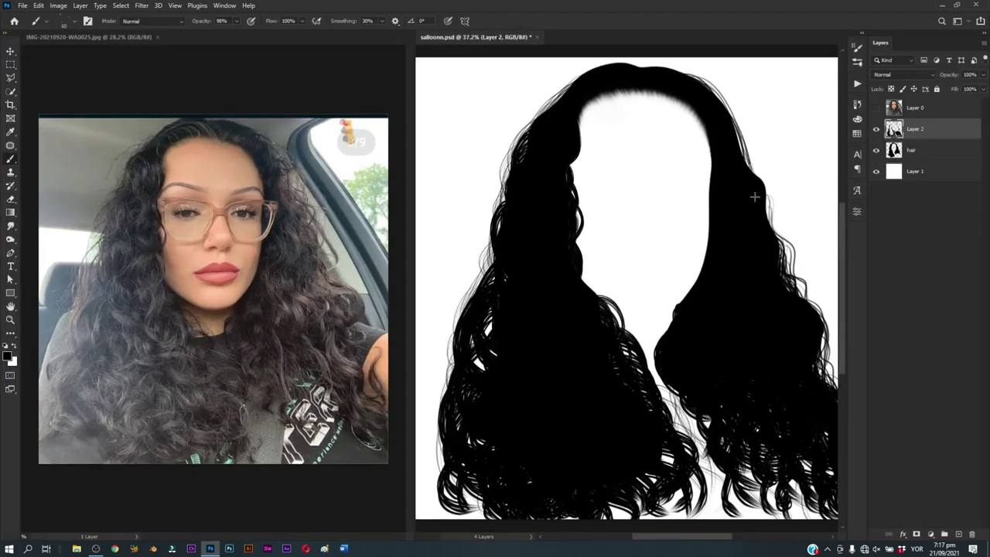
{"action": "mouse_move", "coordinate": [765, 181]}
{"action": "left_mouse_down"}
{"action": "mouse_move", "coordinate": [757, 233]}
{"action": "mouse_move", "coordinate": [727, 297]}
{"action": "left_mouse_up"}
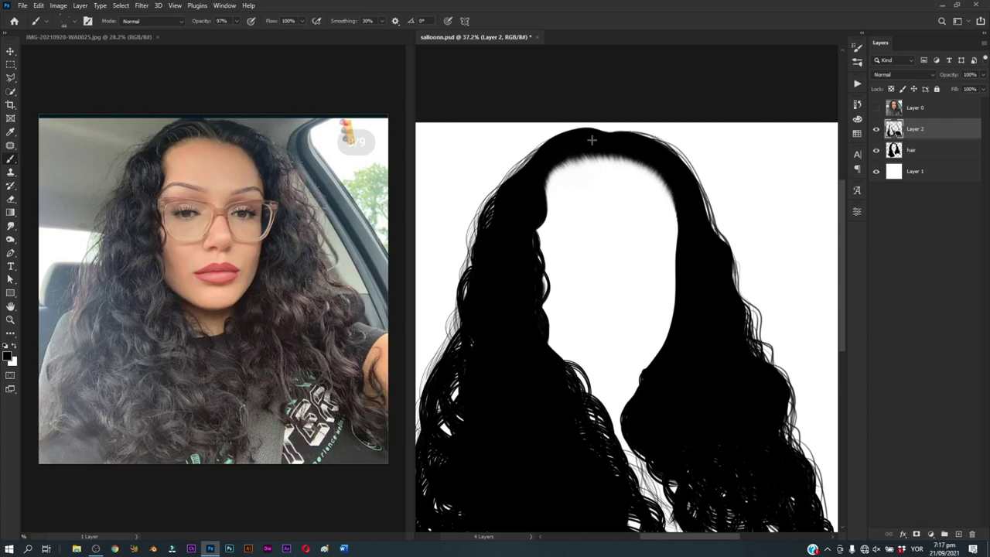
{"action": "scroll", "coordinate": [595, 269], "scroll_direction": "down", "scroll_amount": 3}
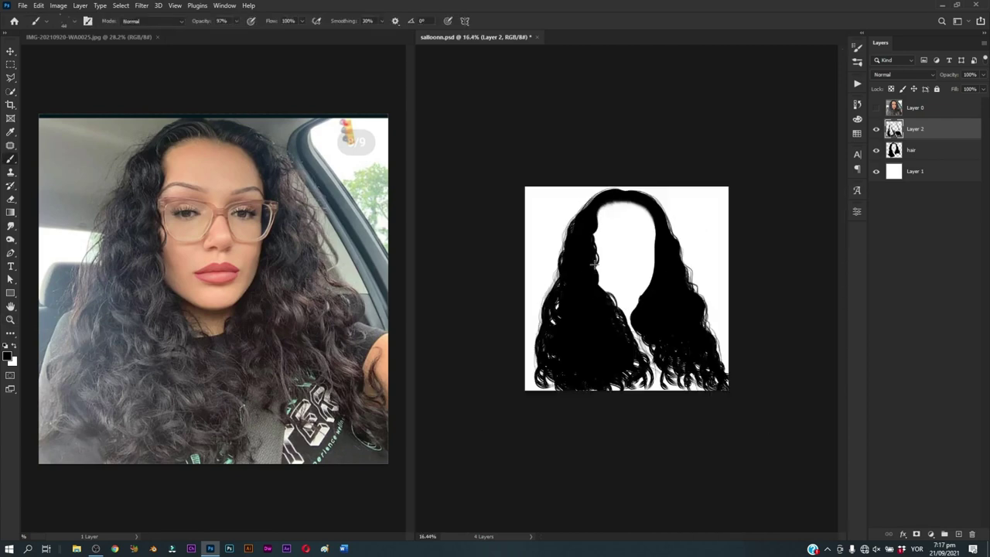
{"action": "key", "text": "ctrl+0"}
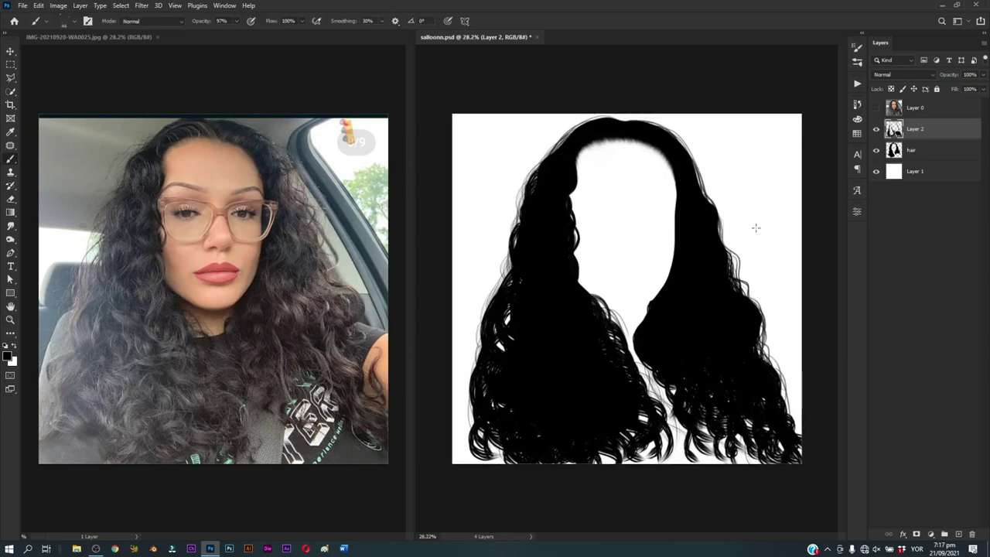
{"action": "left_click", "coordinate": [876, 108]}
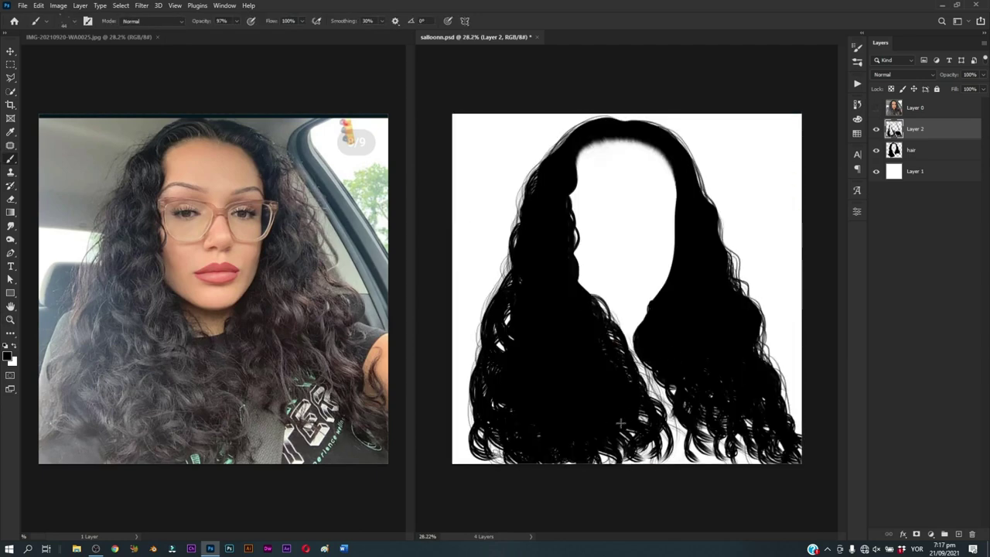
{"action": "scroll", "coordinate": [715, 397], "scroll_direction": "down", "scroll_amount": 3}
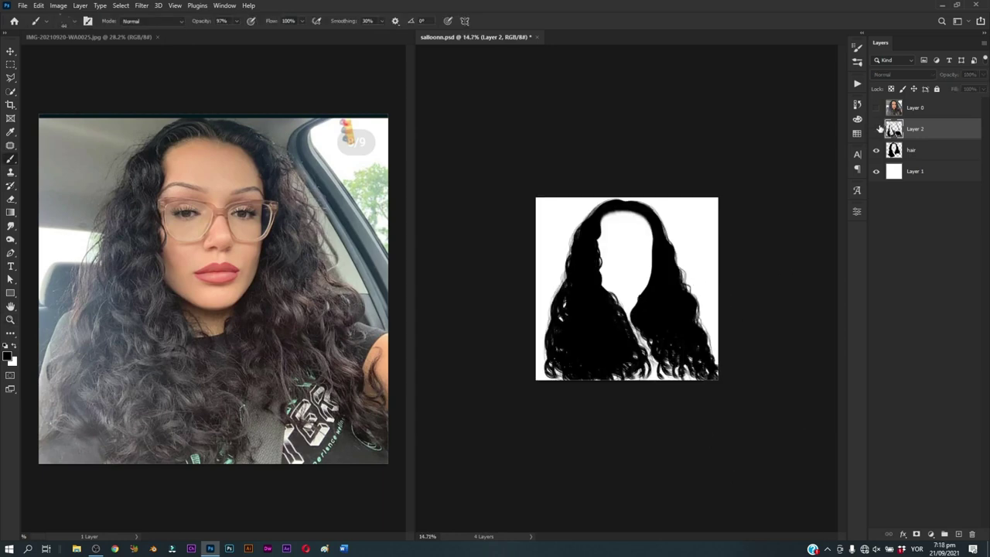
Step: Add a new layer above the hair, zoom on the hairline, and set a white brush
{"action": "left_click", "coordinate": [927, 150], "text": "ctrl"}
{"action": "left_click", "coordinate": [958, 534]}
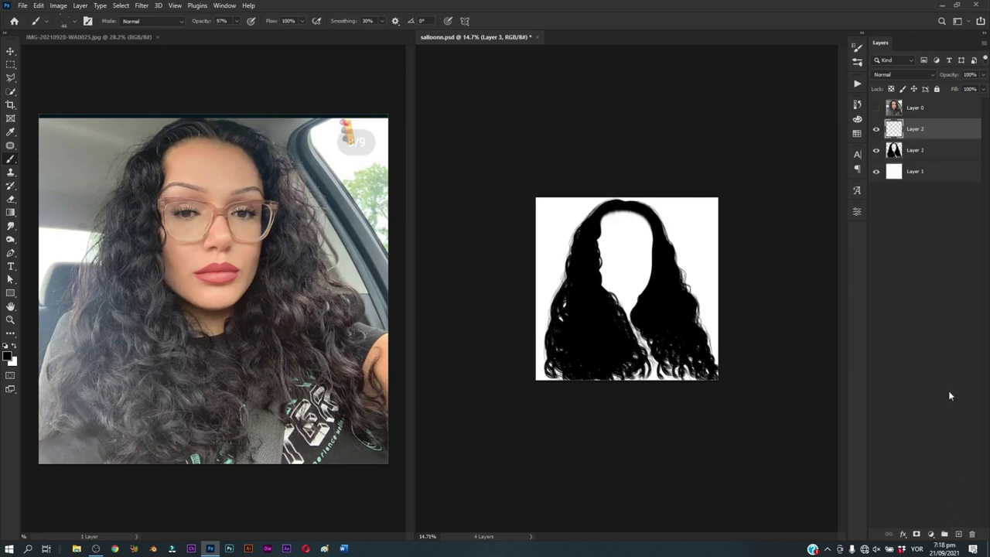
{"action": "key", "text": "z"}
{"action": "left_click", "coordinate": [683, 286]}
{"action": "key", "text": "b"}
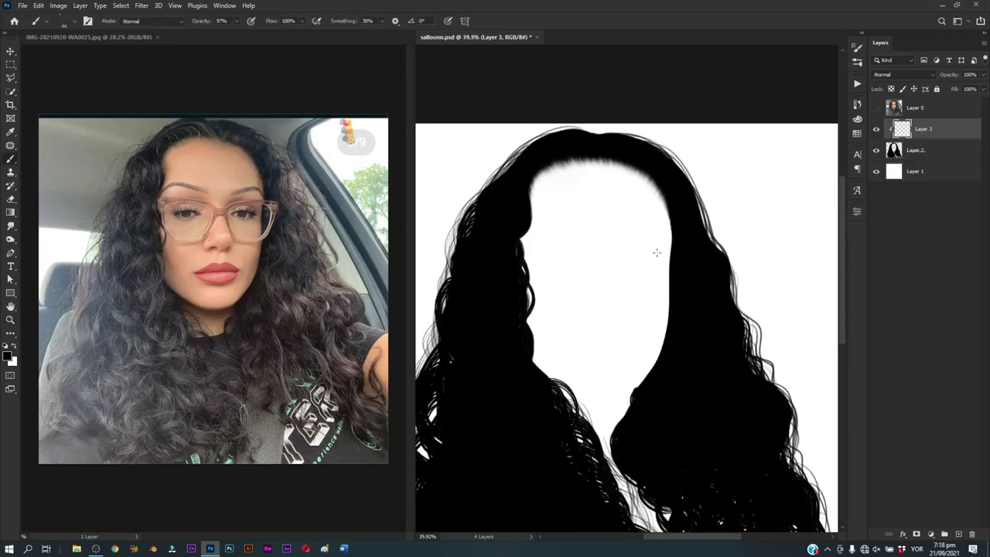
{"action": "key", "text": "x"}
Step: Paint white strands across the hairline and crown, checking against the reference photo
{"action": "left_click_drag", "start_coordinate": [595, 159], "coordinate": [537, 154]}
{"action": "left_click", "coordinate": [876, 107]}
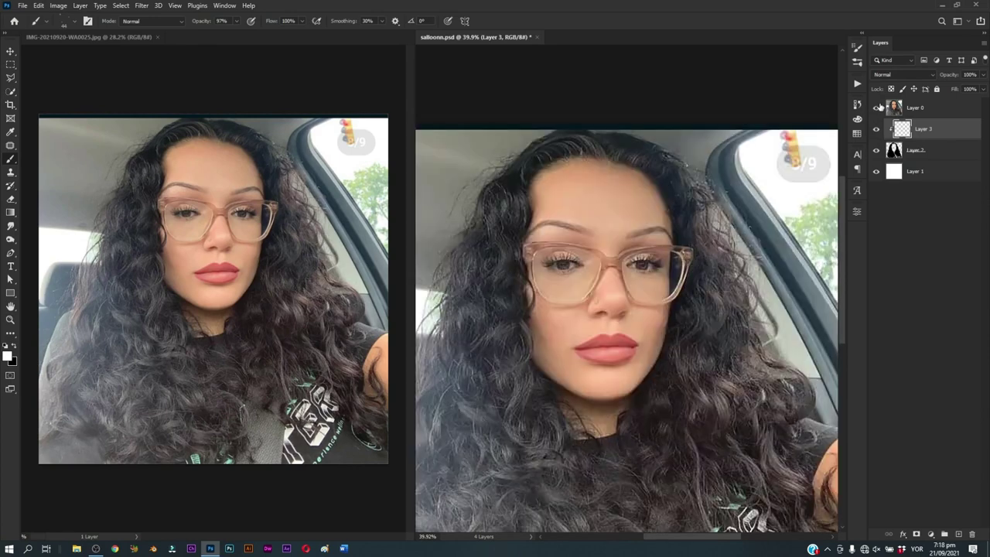
{"action": "left_click", "coordinate": [877, 108]}
{"action": "left_click", "coordinate": [876, 107]}
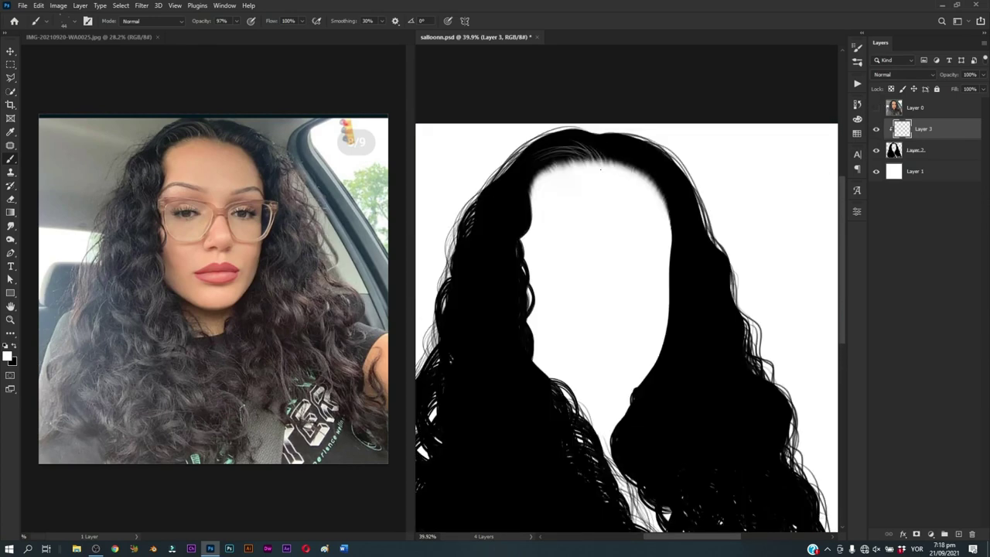
{"action": "mouse_move", "coordinate": [606, 161]}
{"action": "left_mouse_down"}
{"action": "mouse_move", "coordinate": [563, 139]}
{"action": "mouse_move", "coordinate": [523, 155]}
{"action": "left_mouse_up"}
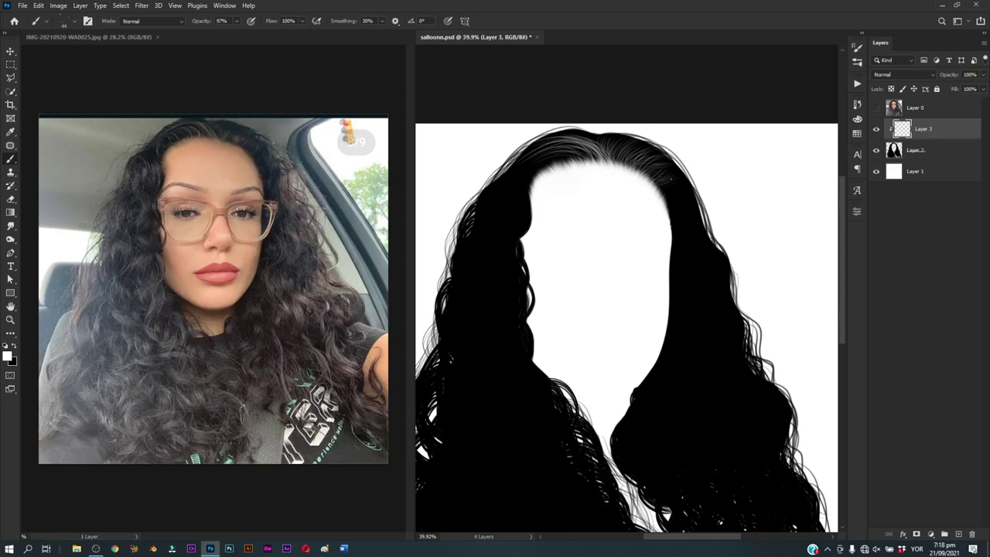
{"action": "mouse_move", "coordinate": [626, 324]}
{"action": "left_mouse_down"}
{"action": "mouse_move", "coordinate": [676, 298]}
{"action": "mouse_move", "coordinate": [635, 264]}
{"action": "left_mouse_up"}
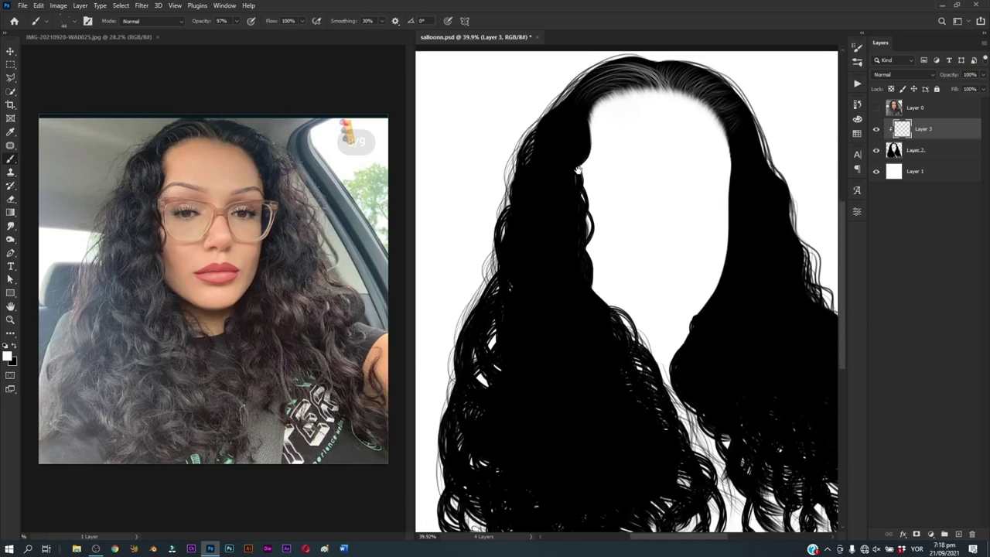
{"action": "mouse_move", "coordinate": [579, 113]}
{"action": "left_mouse_down"}
{"action": "mouse_move", "coordinate": [575, 159]}
{"action": "mouse_move", "coordinate": [559, 162]}
{"action": "left_mouse_up"}
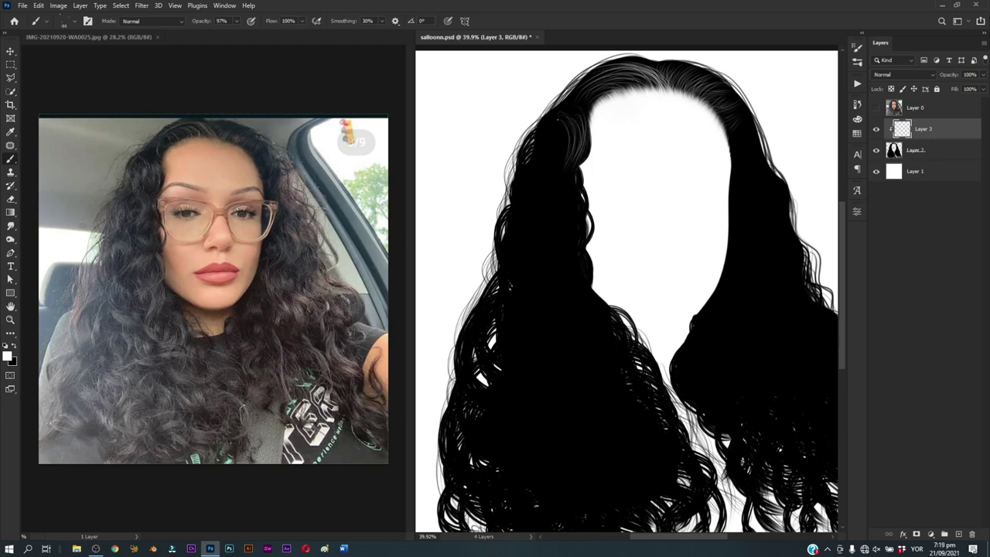
{"action": "left_click_drag", "start_coordinate": [586, 126], "coordinate": [579, 157]}
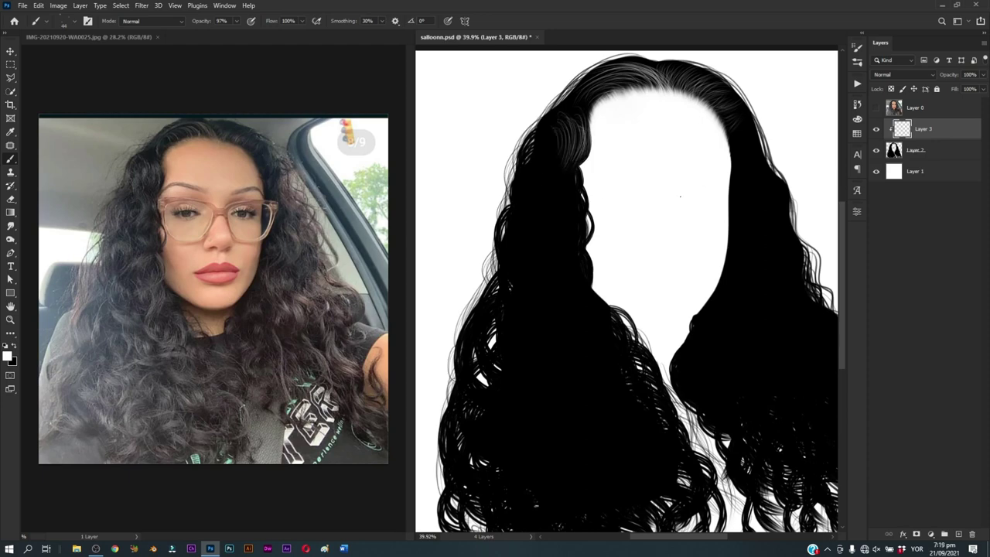
{"action": "scroll", "coordinate": [572, 286], "scroll_direction": "down", "scroll_amount": 3}
{"action": "scroll", "coordinate": [570, 283], "scroll_direction": "up", "scroll_amount": 3}
Step: Paint light curls and strands over the left hair
{"action": "mouse_move", "coordinate": [570, 283]}
{"action": "left_mouse_down"}
{"action": "mouse_move", "coordinate": [569, 258]}
{"action": "mouse_move", "coordinate": [552, 246]}
{"action": "left_mouse_up"}
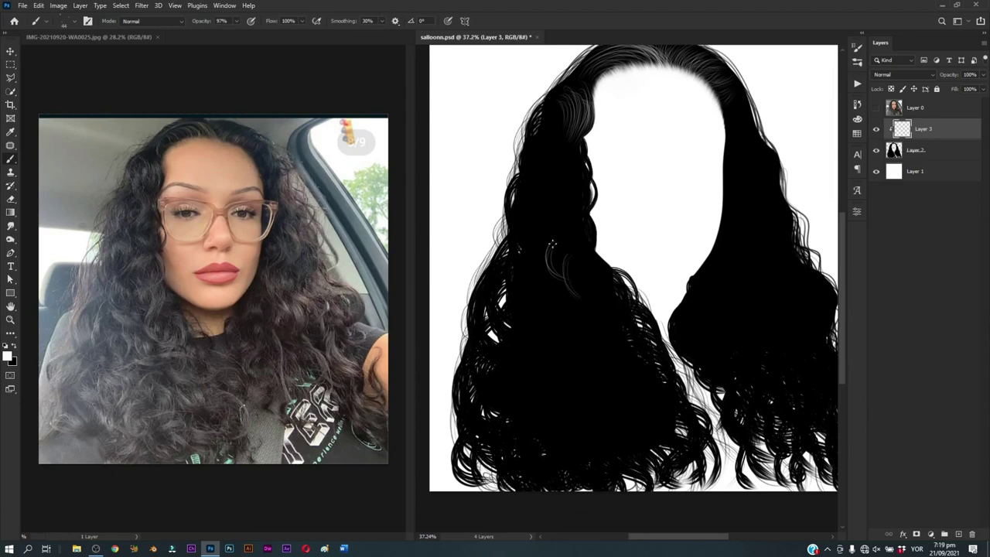
{"action": "left_click_drag", "start_coordinate": [592, 202], "coordinate": [569, 270]}
{"action": "mouse_move", "coordinate": [570, 131]}
{"action": "left_mouse_down"}
{"action": "mouse_move", "coordinate": [550, 208]}
{"action": "mouse_move", "coordinate": [558, 214]}
{"action": "left_mouse_up"}
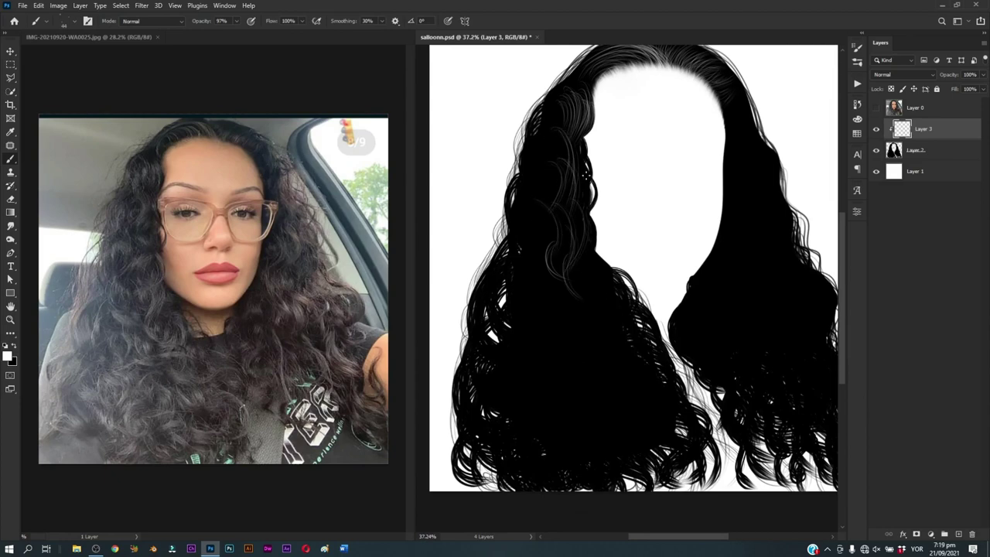
{"action": "left_click_drag", "start_coordinate": [587, 170], "coordinate": [572, 263]}
{"action": "mouse_move", "coordinate": [554, 151]}
{"action": "left_mouse_down"}
{"action": "mouse_move", "coordinate": [561, 220]}
{"action": "mouse_move", "coordinate": [529, 241]}
{"action": "left_mouse_up"}
{"action": "mouse_move", "coordinate": [530, 187]}
{"action": "left_mouse_down"}
{"action": "mouse_move", "coordinate": [521, 228]}
{"action": "mouse_move", "coordinate": [523, 212]}
{"action": "mouse_move", "coordinate": [534, 262]}
{"action": "left_mouse_up"}
{"action": "left_click_drag", "start_coordinate": [541, 152], "coordinate": [534, 192]}
{"action": "mouse_move", "coordinate": [554, 126]}
{"action": "left_mouse_down"}
{"action": "mouse_move", "coordinate": [539, 201]}
{"action": "mouse_move", "coordinate": [546, 239]}
{"action": "left_mouse_up"}
{"action": "left_click_drag", "start_coordinate": [567, 321], "coordinate": [554, 261]}
{"action": "scroll", "coordinate": [553, 262], "scroll_direction": "up", "scroll_amount": 2}
Step: Add light strands down the left hair, including its lower and upper parts
{"action": "left_click_drag", "start_coordinate": [529, 101], "coordinate": [523, 135]}
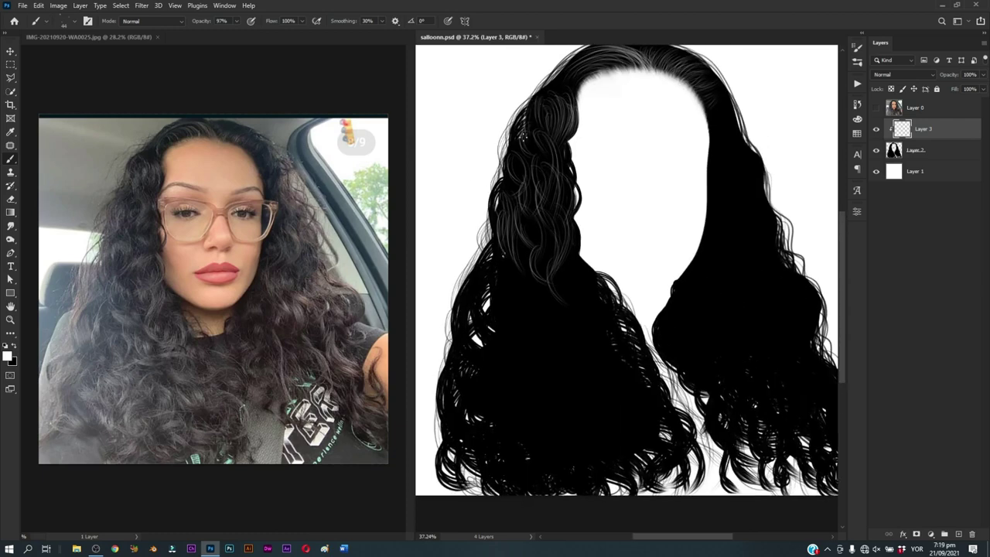
{"action": "left_click_drag", "start_coordinate": [546, 248], "coordinate": [531, 152]}
{"action": "left_click_drag", "start_coordinate": [543, 190], "coordinate": [563, 313]}
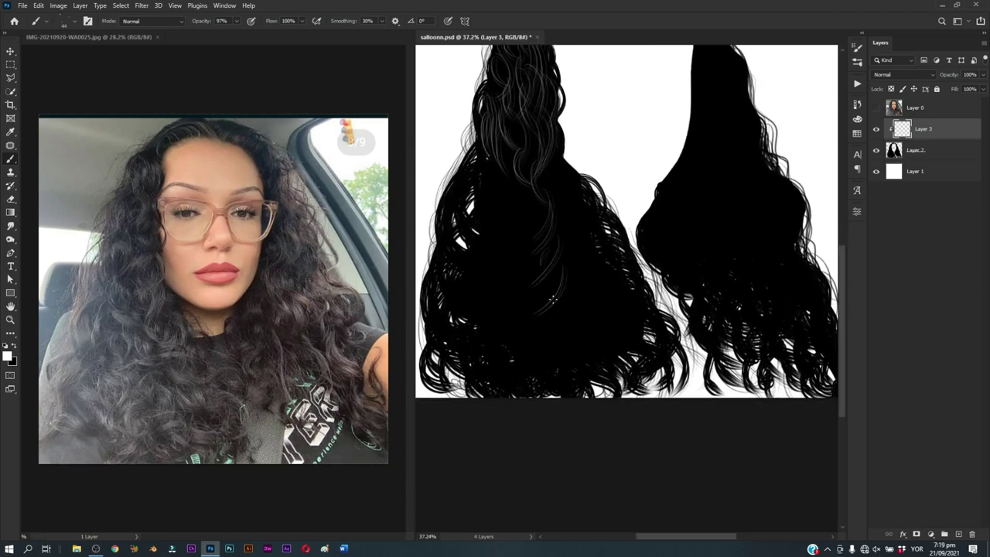
{"action": "mouse_move", "coordinate": [534, 249]}
{"action": "left_mouse_down"}
{"action": "mouse_move", "coordinate": [518, 190]}
{"action": "mouse_move", "coordinate": [502, 299]}
{"action": "mouse_move", "coordinate": [501, 277]}
{"action": "mouse_move", "coordinate": [482, 283]}
{"action": "left_mouse_up"}
{"action": "left_click_drag", "start_coordinate": [482, 236], "coordinate": [464, 300]}
{"action": "mouse_move", "coordinate": [464, 270]}
{"action": "left_mouse_down"}
{"action": "mouse_move", "coordinate": [450, 313]}
{"action": "mouse_move", "coordinate": [489, 282]}
{"action": "left_mouse_up"}
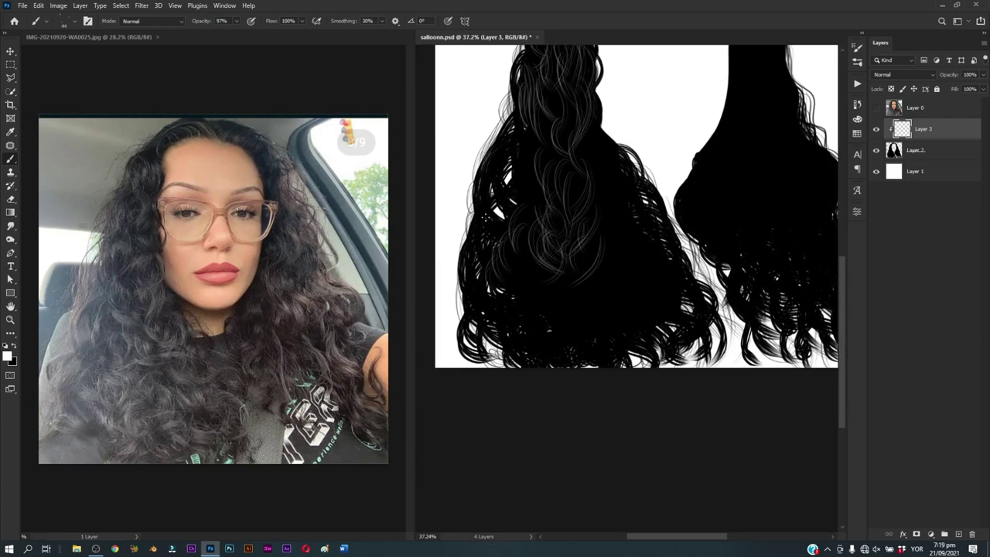
{"action": "left_click_drag", "start_coordinate": [495, 162], "coordinate": [481, 208]}
{"action": "mouse_move", "coordinate": [494, 194]}
{"action": "left_mouse_down"}
{"action": "mouse_move", "coordinate": [470, 262]}
{"action": "mouse_move", "coordinate": [486, 323]}
{"action": "mouse_move", "coordinate": [477, 354]}
{"action": "left_mouse_up"}
{"action": "mouse_move", "coordinate": [501, 309]}
{"action": "left_mouse_down"}
{"action": "mouse_move", "coordinate": [521, 345]}
{"action": "mouse_move", "coordinate": [553, 352]}
{"action": "left_mouse_up"}
{"action": "left_click_drag", "start_coordinate": [518, 228], "coordinate": [498, 250]}
{"action": "left_click_drag", "start_coordinate": [494, 199], "coordinate": [479, 267]}
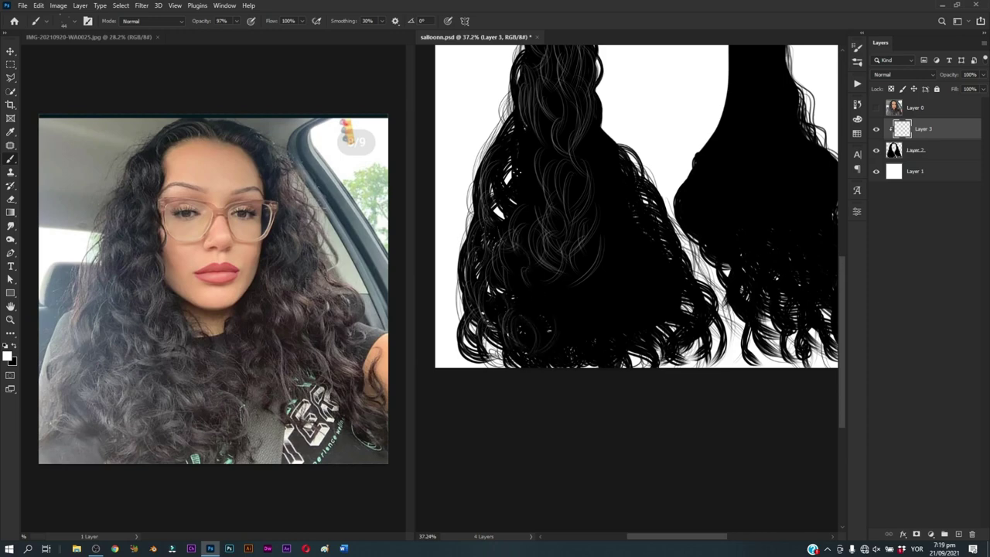
{"action": "mouse_move", "coordinate": [506, 135]}
{"action": "left_mouse_down"}
{"action": "mouse_move", "coordinate": [491, 217]}
{"action": "mouse_move", "coordinate": [514, 217]}
{"action": "left_mouse_up"}
Step: Paint thin light strands across the upper hair
{"action": "left_click_drag", "start_coordinate": [551, 124], "coordinate": [533, 151]}
{"action": "mouse_move", "coordinate": [541, 125]}
{"action": "left_mouse_down"}
{"action": "mouse_move", "coordinate": [507, 172]}
{"action": "mouse_move", "coordinate": [513, 191]}
{"action": "left_mouse_up"}
{"action": "left_click_drag", "start_coordinate": [546, 181], "coordinate": [544, 202]}
{"action": "left_click_drag", "start_coordinate": [551, 139], "coordinate": [535, 170]}
{"action": "mouse_move", "coordinate": [588, 123]}
{"action": "left_mouse_down"}
{"action": "mouse_move", "coordinate": [572, 193]}
{"action": "mouse_move", "coordinate": [586, 167]}
{"action": "left_mouse_up"}
{"action": "left_click_drag", "start_coordinate": [592, 98], "coordinate": [569, 133]}
{"action": "left_click_drag", "start_coordinate": [565, 94], "coordinate": [547, 122]}
Step: Paint light strands over the right and lower-right hair
{"action": "left_click_drag", "start_coordinate": [598, 147], "coordinate": [616, 213]}
{"action": "mouse_move", "coordinate": [635, 189]}
{"action": "left_mouse_down"}
{"action": "mouse_move", "coordinate": [619, 224]}
{"action": "mouse_move", "coordinate": [629, 251]}
{"action": "left_mouse_up"}
{"action": "left_click_drag", "start_coordinate": [623, 193], "coordinate": [609, 240]}
{"action": "mouse_move", "coordinate": [631, 163]}
{"action": "left_mouse_down"}
{"action": "mouse_move", "coordinate": [593, 190]}
{"action": "mouse_move", "coordinate": [597, 255]}
{"action": "left_mouse_up"}
{"action": "left_click_drag", "start_coordinate": [626, 222], "coordinate": [603, 277]}
{"action": "mouse_move", "coordinate": [664, 252]}
{"action": "left_mouse_down"}
{"action": "mouse_move", "coordinate": [636, 311]}
{"action": "mouse_move", "coordinate": [648, 303]}
{"action": "left_mouse_up"}
{"action": "left_click_drag", "start_coordinate": [617, 244], "coordinate": [594, 294]}
{"action": "left_click_drag", "start_coordinate": [607, 279], "coordinate": [578, 301]}
{"action": "mouse_move", "coordinate": [645, 279]}
{"action": "left_mouse_down"}
{"action": "mouse_move", "coordinate": [623, 320]}
{"action": "mouse_move", "coordinate": [644, 314]}
{"action": "left_mouse_up"}
Step: Add light strands to the lower-middle hair
{"action": "left_click_drag", "start_coordinate": [685, 257], "coordinate": [663, 289]}
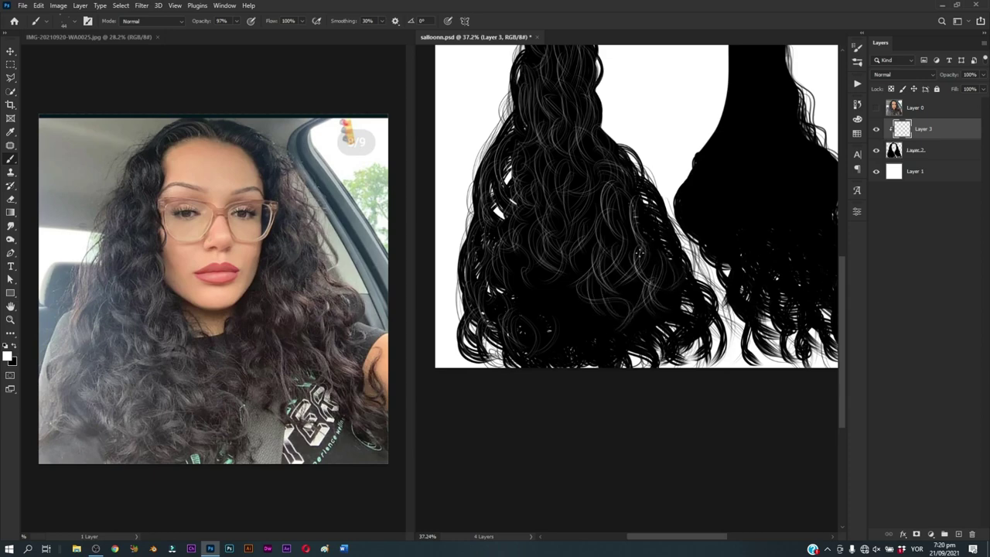
{"action": "left_click_drag", "start_coordinate": [644, 249], "coordinate": [623, 301]}
{"action": "left_click_drag", "start_coordinate": [578, 273], "coordinate": [549, 319]}
{"action": "left_click_drag", "start_coordinate": [563, 256], "coordinate": [535, 319]}
{"action": "left_click_drag", "start_coordinate": [594, 284], "coordinate": [576, 338]}
Step: Paint strands along the lower hair and down the left hair mass
{"action": "left_click_drag", "start_coordinate": [568, 298], "coordinate": [539, 340]}
{"action": "left_click_drag", "start_coordinate": [595, 314], "coordinate": [559, 351]}
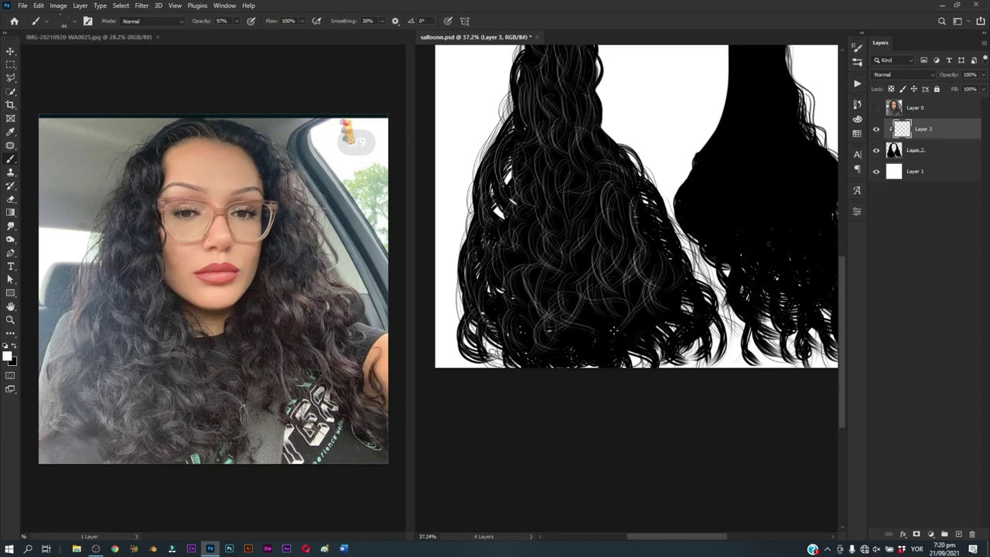
{"action": "mouse_move", "coordinate": [617, 300]}
{"action": "left_mouse_down"}
{"action": "mouse_move", "coordinate": [581, 339]}
{"action": "mouse_move", "coordinate": [606, 355]}
{"action": "left_mouse_up"}
{"action": "left_click_drag", "start_coordinate": [668, 301], "coordinate": [641, 336]}
{"action": "mouse_move", "coordinate": [685, 272]}
{"action": "left_mouse_down"}
{"action": "mouse_move", "coordinate": [671, 305]}
{"action": "mouse_move", "coordinate": [590, 286]}
{"action": "mouse_move", "coordinate": [578, 332]}
{"action": "left_mouse_up"}
{"action": "left_click_drag", "start_coordinate": [569, 285], "coordinate": [560, 318]}
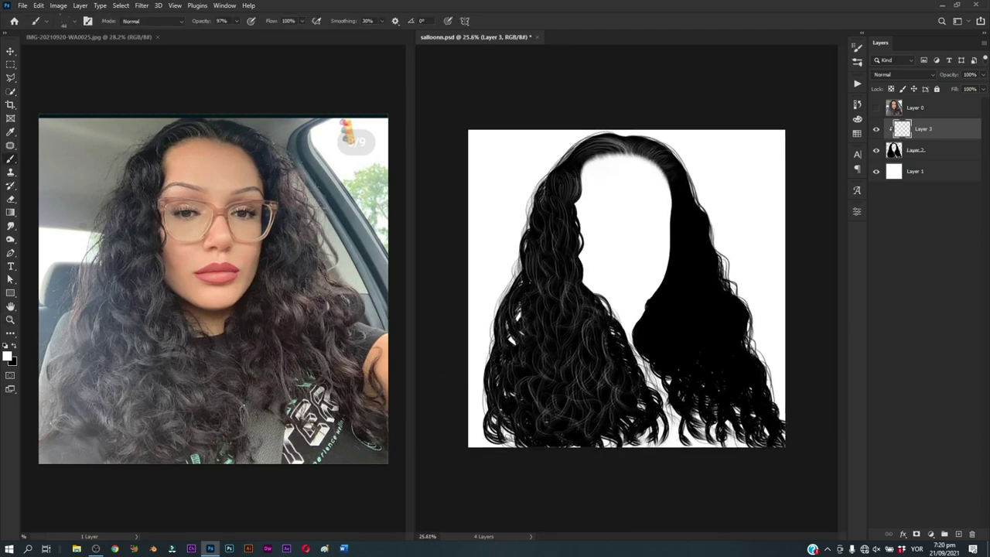
{"action": "left_click_drag", "start_coordinate": [554, 242], "coordinate": [530, 364]}
{"action": "mouse_move", "coordinate": [562, 326]}
{"action": "left_mouse_down"}
{"action": "mouse_move", "coordinate": [509, 437]}
{"action": "mouse_move", "coordinate": [525, 444]}
{"action": "left_mouse_up"}
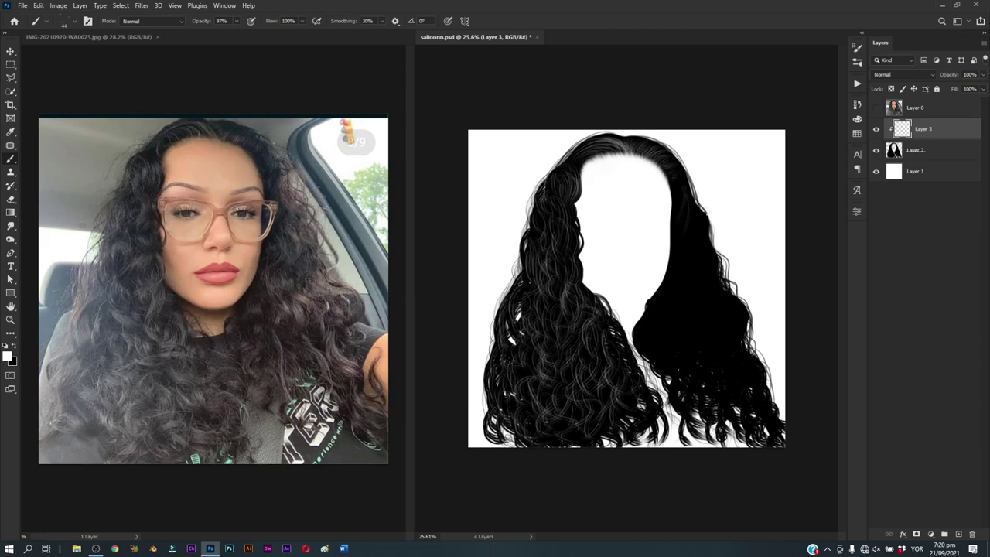
Step: Paint light strands curving down the right hair mass
{"action": "mouse_move", "coordinate": [691, 204]}
{"action": "left_mouse_down"}
{"action": "mouse_move", "coordinate": [702, 248]}
{"action": "mouse_move", "coordinate": [681, 317]}
{"action": "mouse_move", "coordinate": [685, 356]}
{"action": "mouse_move", "coordinate": [721, 382]}
{"action": "left_mouse_up"}
{"action": "left_click_drag", "start_coordinate": [699, 349], "coordinate": [732, 400]}
{"action": "mouse_move", "coordinate": [680, 356]}
{"action": "left_mouse_down"}
{"action": "mouse_move", "coordinate": [692, 328]}
{"action": "mouse_move", "coordinate": [693, 352]}
{"action": "left_mouse_up"}
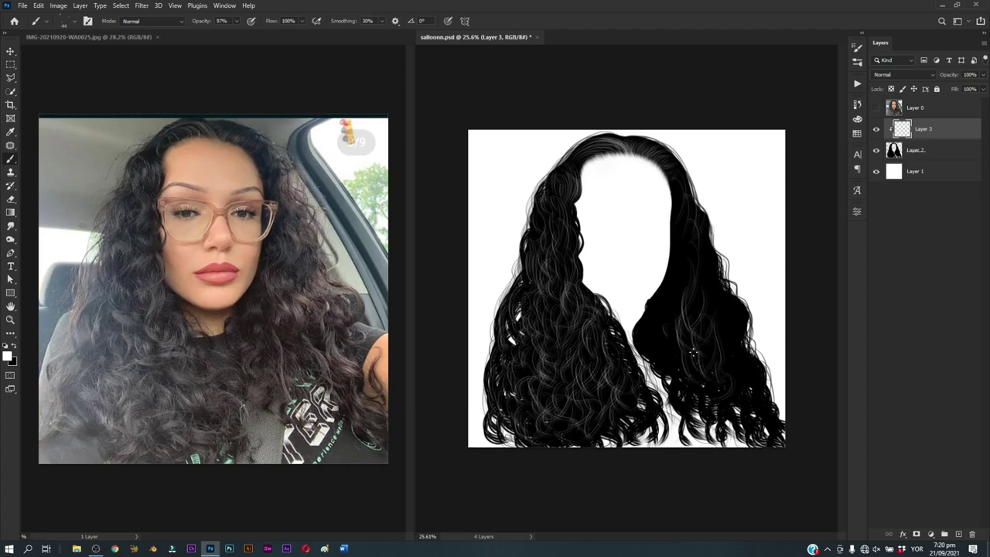
{"action": "mouse_move", "coordinate": [645, 323]}
{"action": "left_mouse_down"}
{"action": "mouse_move", "coordinate": [690, 387]}
{"action": "mouse_move", "coordinate": [693, 415]}
{"action": "mouse_move", "coordinate": [727, 410]}
{"action": "mouse_move", "coordinate": [641, 348]}
{"action": "left_mouse_up"}
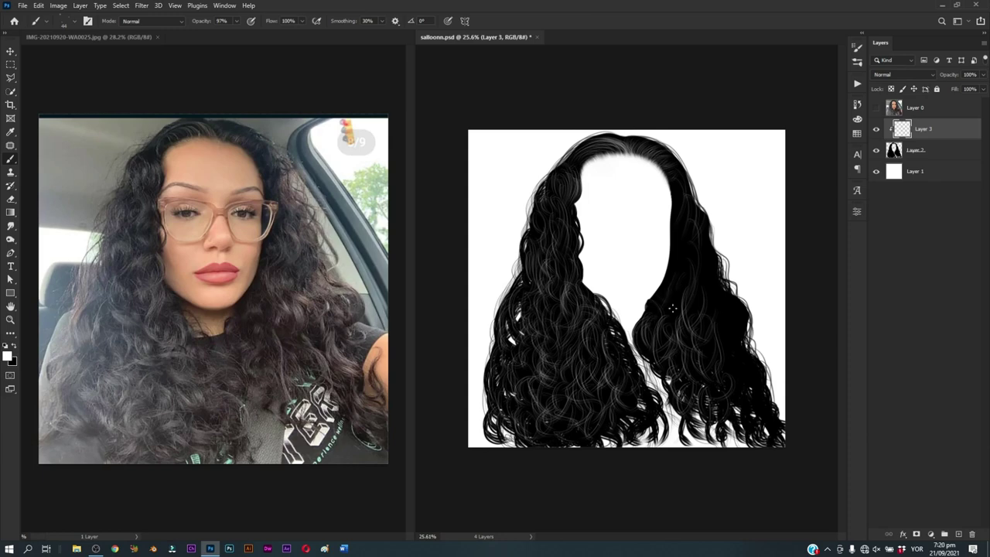
{"action": "mouse_move", "coordinate": [669, 286]}
{"action": "left_mouse_down"}
{"action": "mouse_move", "coordinate": [657, 321]}
{"action": "mouse_move", "coordinate": [712, 312]}
{"action": "mouse_move", "coordinate": [739, 332]}
{"action": "mouse_move", "coordinate": [757, 375]}
{"action": "left_mouse_up"}
{"action": "mouse_move", "coordinate": [704, 335]}
{"action": "left_mouse_down"}
{"action": "mouse_move", "coordinate": [742, 408]}
{"action": "mouse_move", "coordinate": [779, 435]}
{"action": "left_mouse_up"}
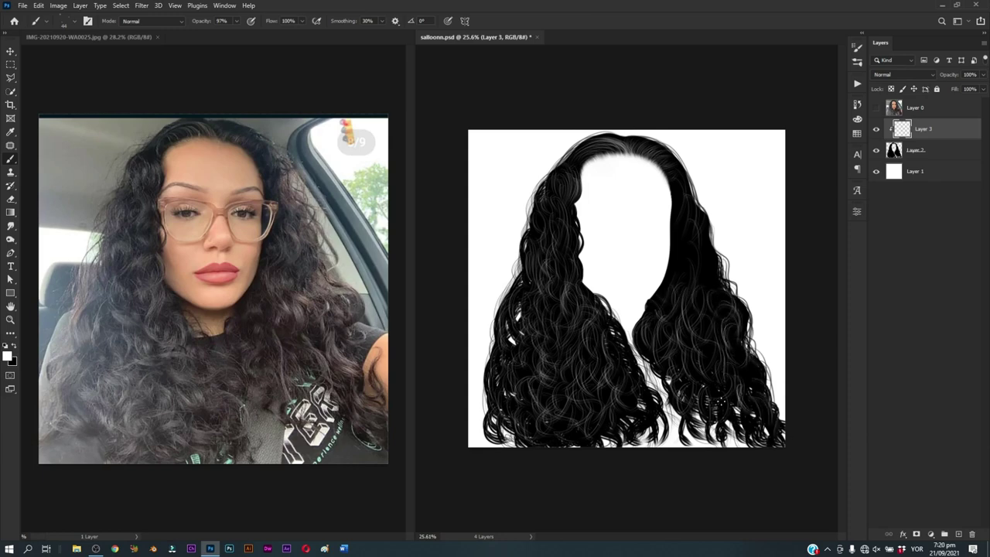
{"action": "left_click_drag", "start_coordinate": [738, 362], "coordinate": [735, 422]}
Step: Add faint strands to the upper right and left hair, then zoom out
{"action": "left_click_drag", "start_coordinate": [711, 310], "coordinate": [710, 372]}
{"action": "left_click_drag", "start_coordinate": [708, 281], "coordinate": [754, 372]}
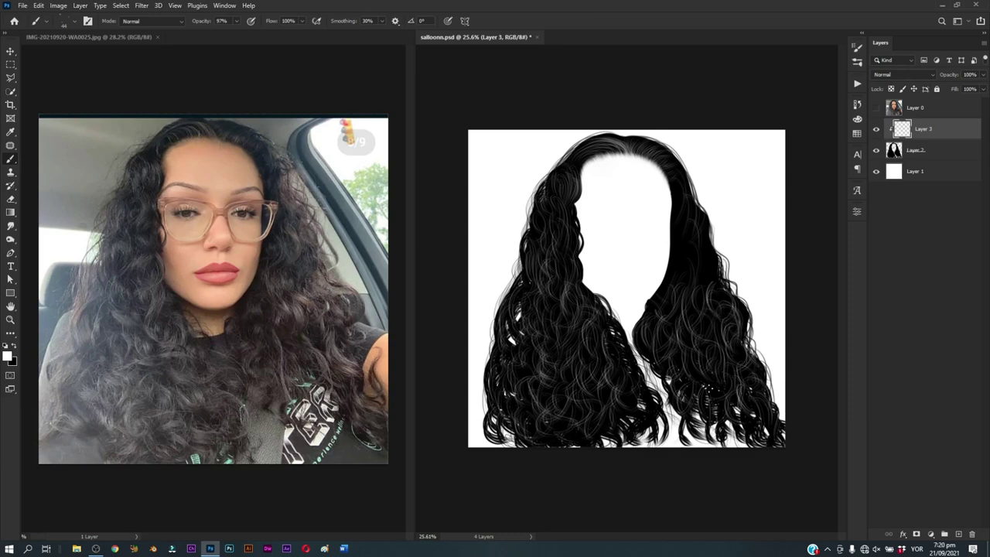
{"action": "left_click_drag", "start_coordinate": [705, 244], "coordinate": [702, 277]}
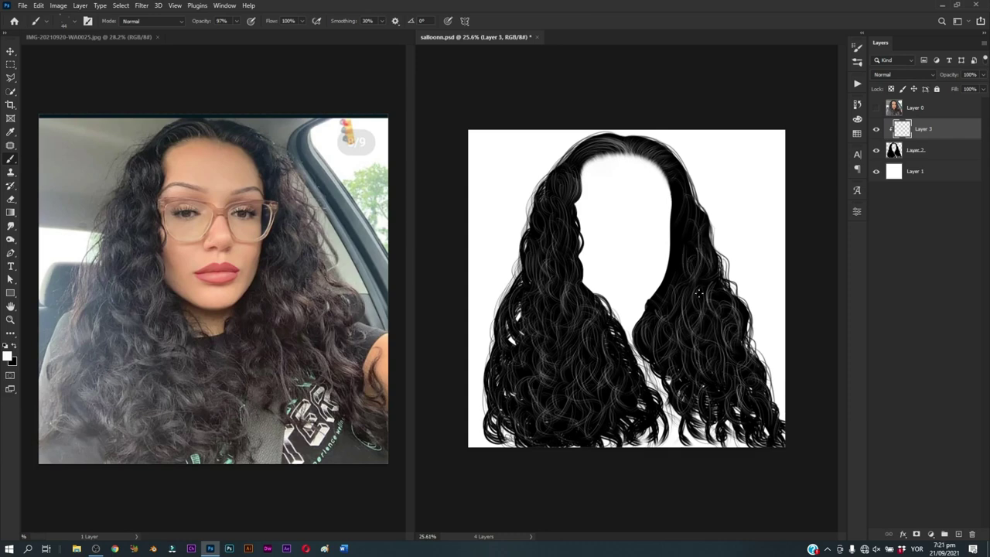
{"action": "mouse_move", "coordinate": [693, 169]}
{"action": "left_mouse_down"}
{"action": "mouse_move", "coordinate": [688, 196]}
{"action": "mouse_move", "coordinate": [700, 233]}
{"action": "mouse_move", "coordinate": [681, 303]}
{"action": "mouse_move", "coordinate": [739, 318]}
{"action": "left_mouse_up"}
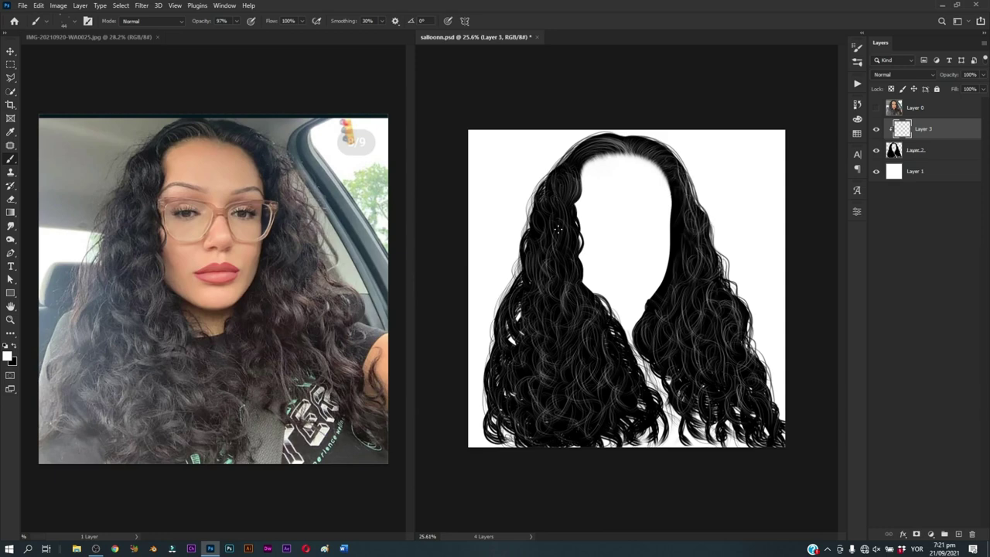
{"action": "left_click_drag", "start_coordinate": [556, 228], "coordinate": [549, 265]}
{"action": "key", "text": "z"}
{"action": "left_click_drag", "start_coordinate": [611, 232], "coordinate": [603, 232]}
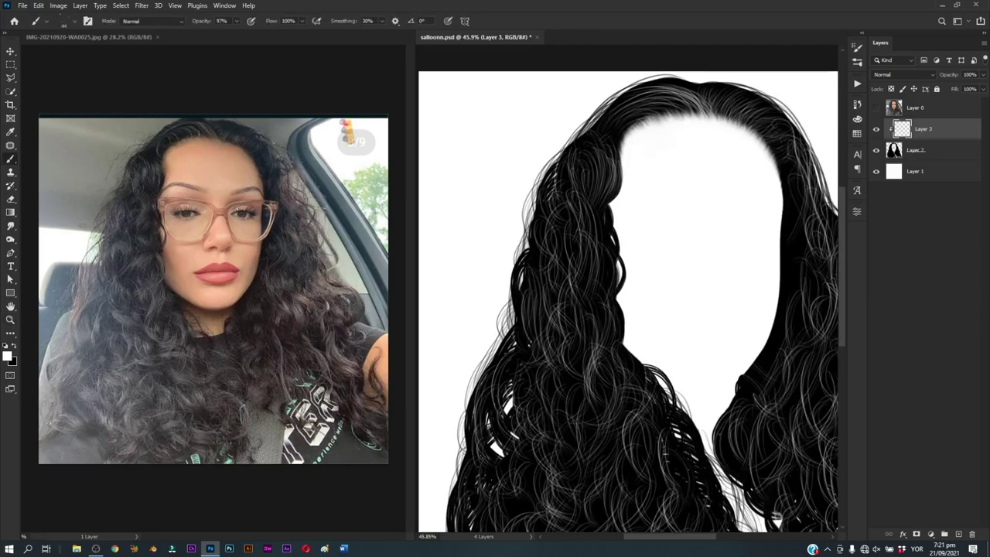
Step: Zoom in on the hair and create a new layer named 'glass'
{"action": "key", "text": "b"}
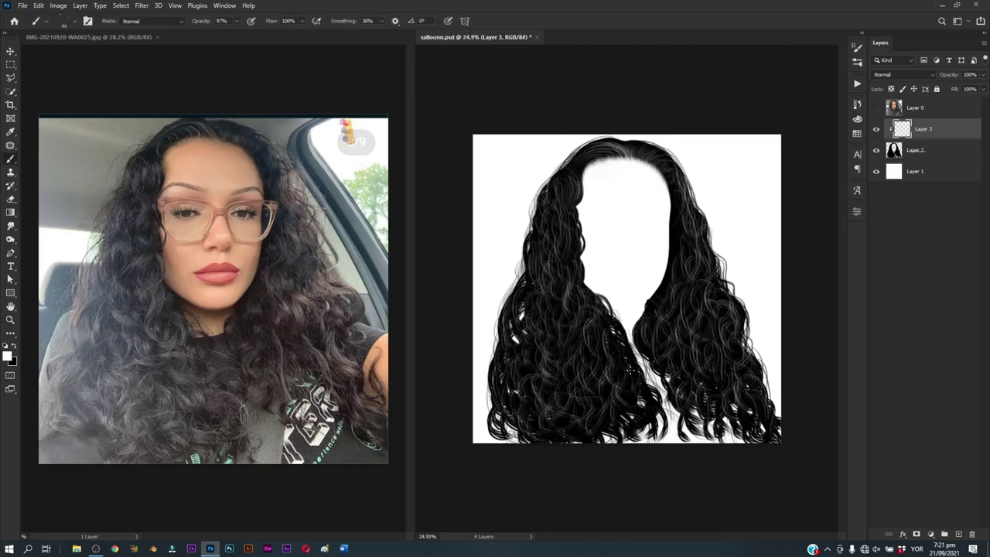
{"action": "key", "text": "z"}
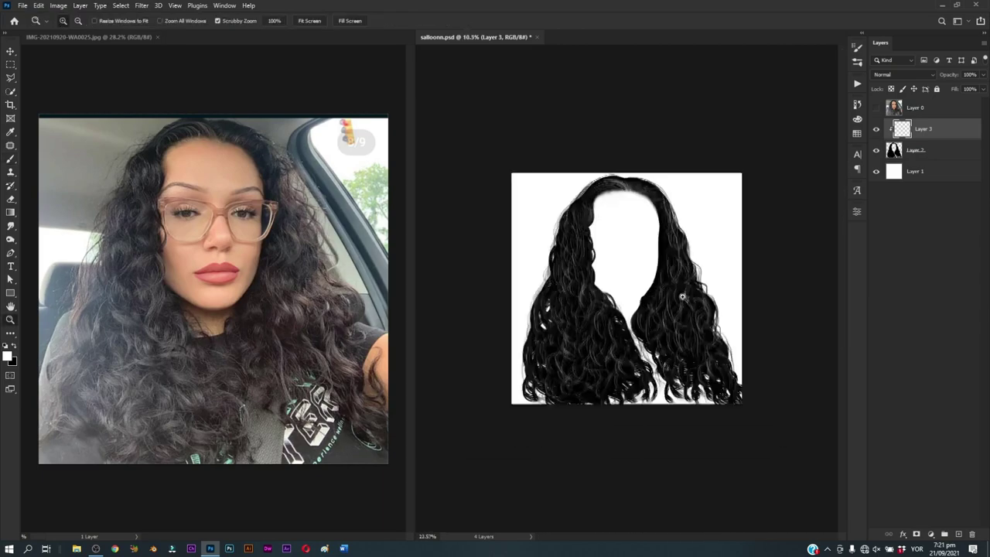
{"action": "mouse_move", "coordinate": [611, 378]}
{"action": "left_mouse_down"}
{"action": "mouse_move", "coordinate": [600, 336]}
{"action": "mouse_move", "coordinate": [642, 314]}
{"action": "left_mouse_up"}
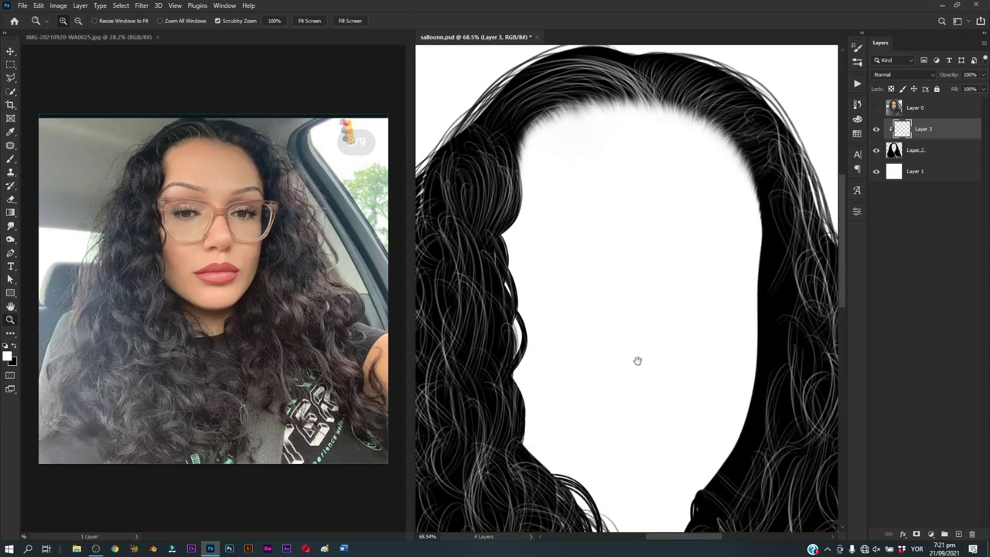
{"action": "key", "text": "ctrl+shift+n"}
{"action": "type", "text": "glass"}
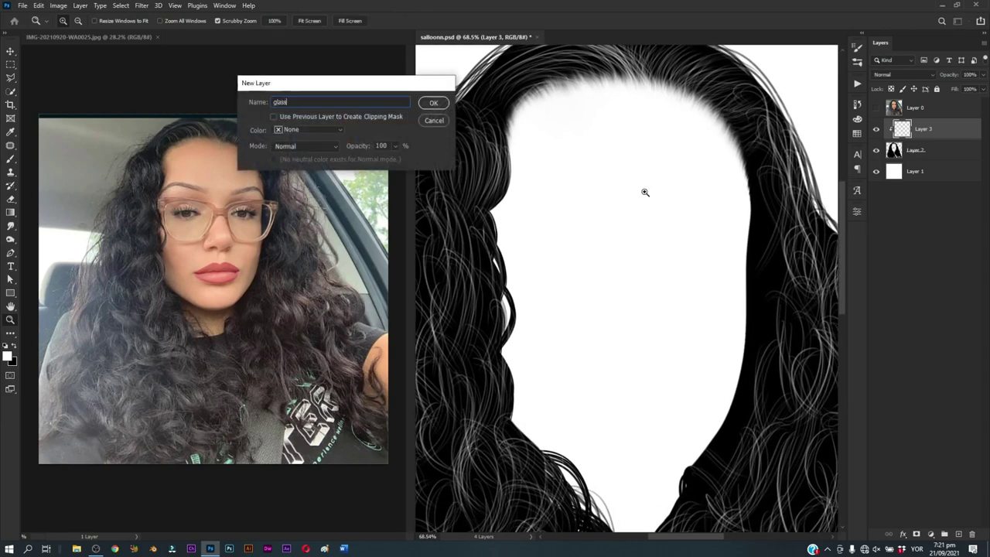
{"action": "key", "text": "Return"}
Step: Show the Layer 0 reference photo and start a pen path along the frame top
{"action": "key", "text": "p"}
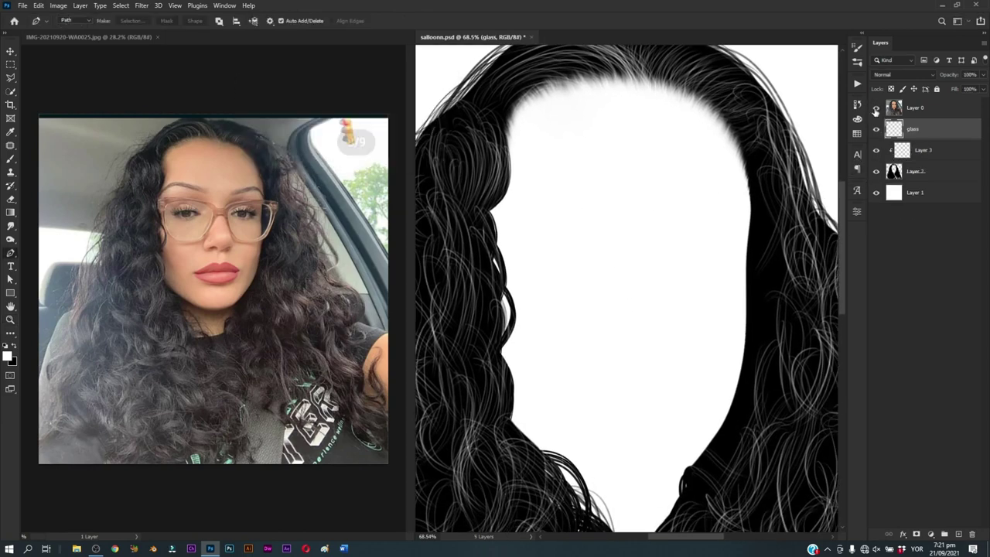
{"action": "left_click", "coordinate": [875, 108]}
{"action": "scroll", "coordinate": [522, 216], "scroll_direction": "up", "scroll_amount": 3}
{"action": "left_click_drag", "start_coordinate": [502, 215], "coordinate": [523, 216]}
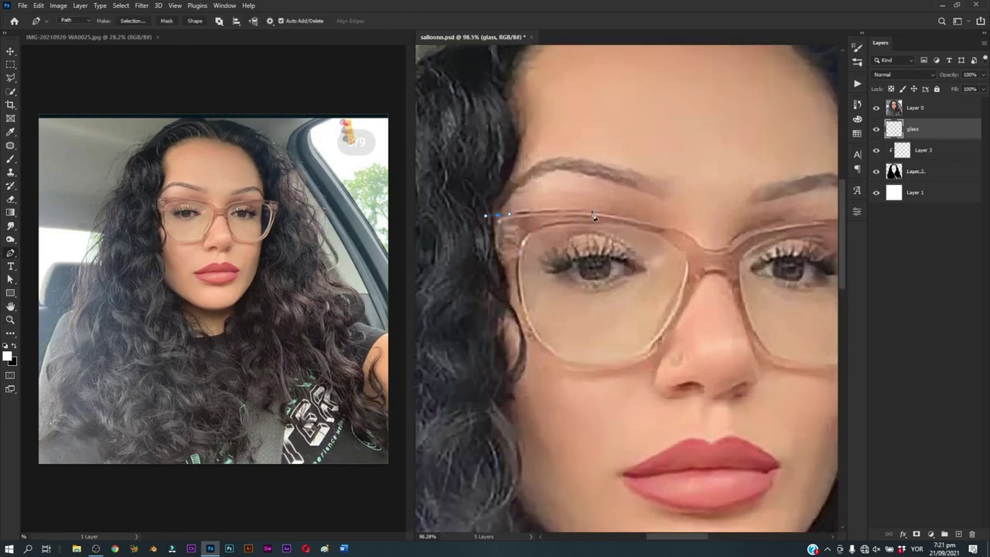
{"action": "left_click", "coordinate": [625, 217]}
{"action": "scroll", "coordinate": [631, 218], "scroll_direction": "right", "scroll_amount": 2}
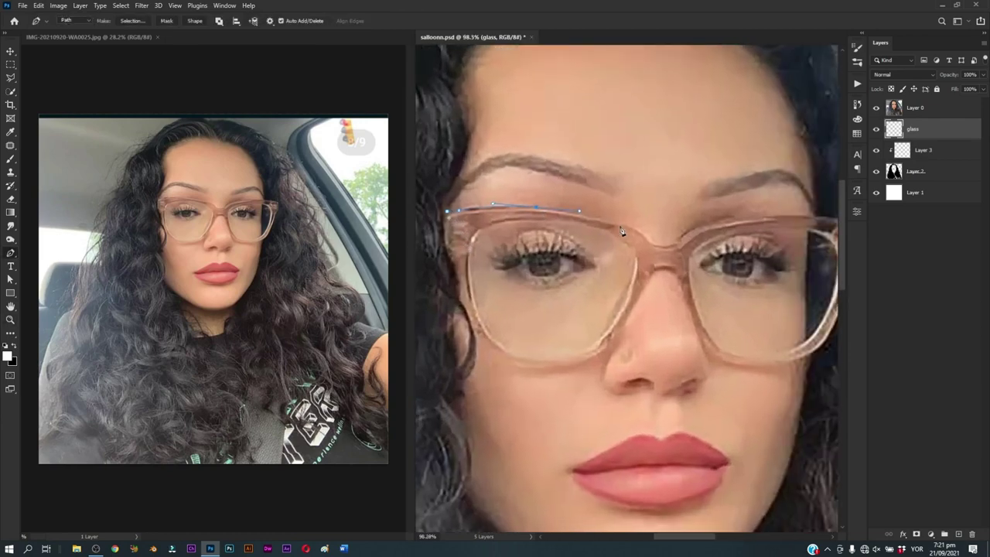
{"action": "mouse_move", "coordinate": [626, 224]}
{"action": "left_mouse_down"}
{"action": "mouse_move", "coordinate": [677, 245]}
{"action": "mouse_move", "coordinate": [705, 216]}
{"action": "mouse_move", "coordinate": [761, 257]}
{"action": "left_mouse_up"}
{"action": "scroll", "coordinate": [698, 228], "scroll_direction": "right", "scroll_amount": 4}
{"action": "scroll", "coordinate": [754, 271], "scroll_direction": "down", "scroll_amount": 5}
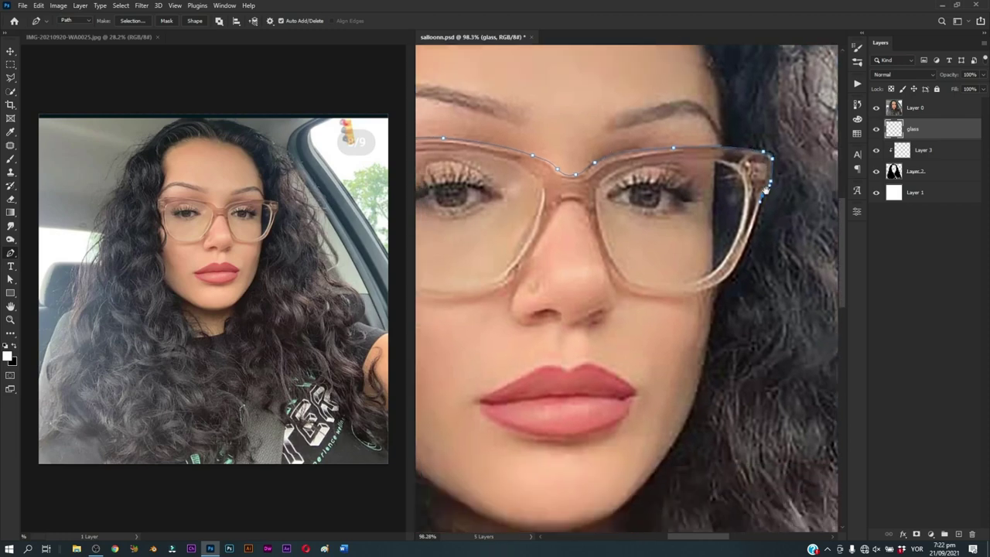
Step: Continue the frame path down the right lens edge, across the bottom, and lower left
{"action": "left_click", "coordinate": [726, 271]}
{"action": "left_click_drag", "start_coordinate": [687, 281], "coordinate": [640, 283]}
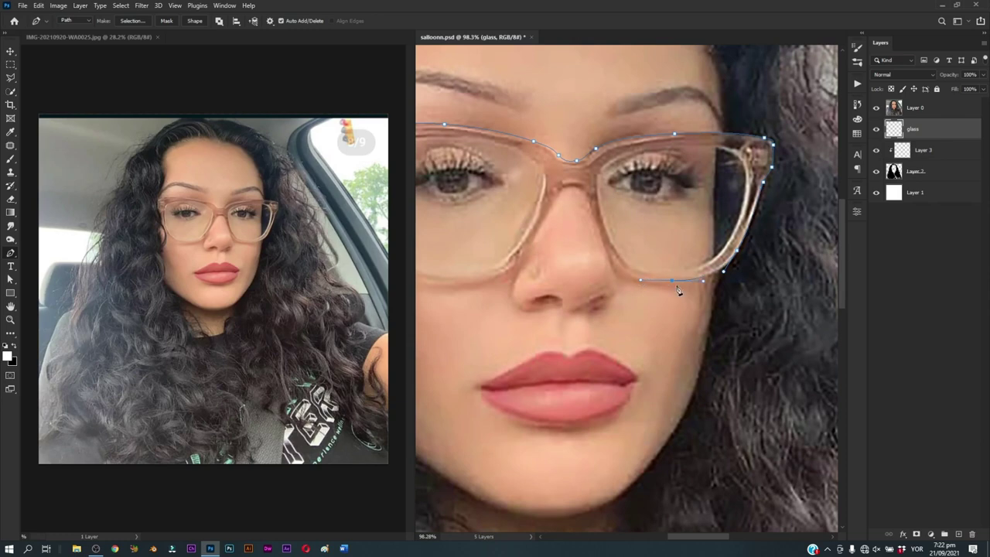
{"action": "left_click_drag", "start_coordinate": [688, 277], "coordinate": [668, 277]}
{"action": "scroll", "coordinate": [627, 269], "scroll_direction": "down", "scroll_amount": 3}
{"action": "scroll", "coordinate": [623, 263], "scroll_direction": "up", "scroll_amount": 2}
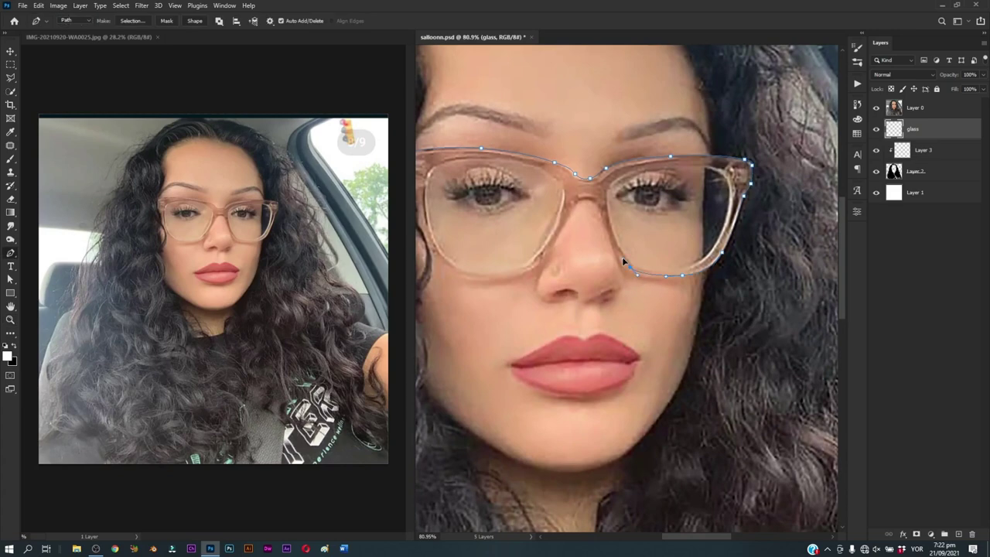
{"action": "left_click", "coordinate": [622, 260]}
{"action": "scroll", "coordinate": [554, 255], "scroll_direction": "down", "scroll_amount": 2}
{"action": "scroll", "coordinate": [569, 218], "scroll_direction": "up", "scroll_amount": 2}
{"action": "mouse_move", "coordinate": [536, 265]}
{"action": "left_mouse_down"}
{"action": "mouse_move", "coordinate": [524, 277]}
{"action": "mouse_move", "coordinate": [492, 230]}
{"action": "mouse_move", "coordinate": [483, 191]}
{"action": "left_mouse_up"}
{"action": "scroll", "coordinate": [524, 272], "scroll_direction": "up", "scroll_amount": 1}
{"action": "scroll", "coordinate": [551, 286], "scroll_direction": "down", "scroll_amount": 1}
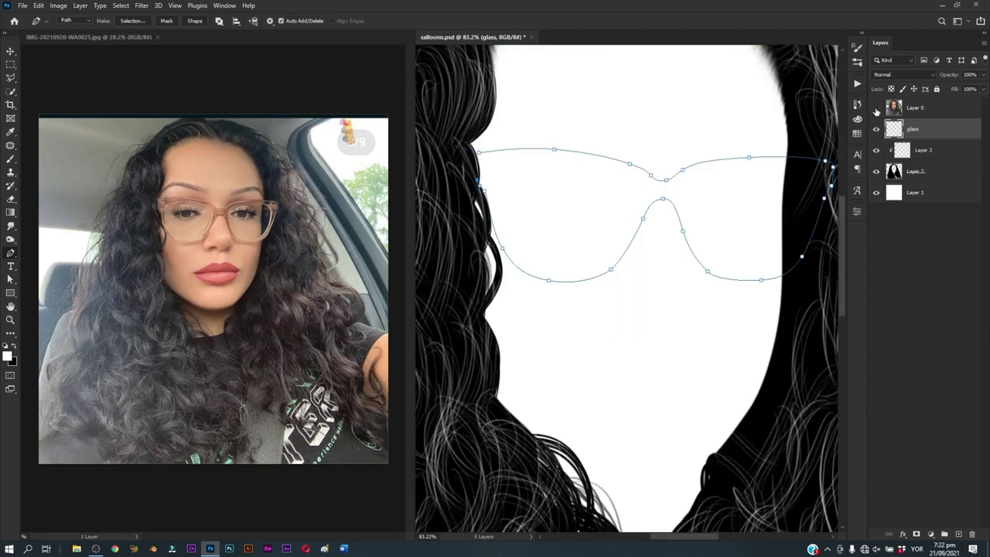
{"action": "scroll", "coordinate": [518, 205], "scroll_direction": "up", "scroll_amount": 1}
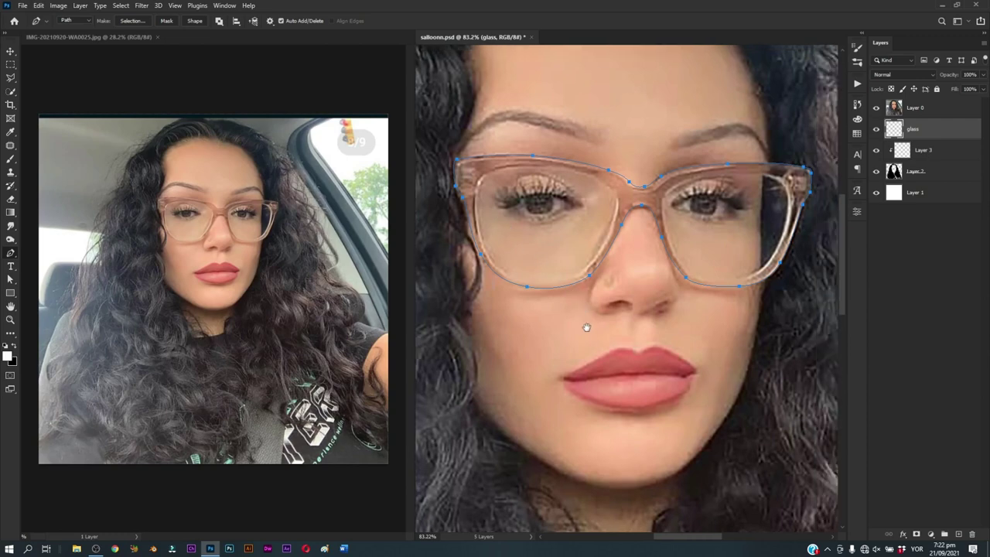
{"action": "scroll", "coordinate": [541, 270], "scroll_direction": "up", "scroll_amount": 1}
{"action": "scroll", "coordinate": [508, 222], "scroll_direction": "up", "scroll_amount": 2}
Step: Trace and close the inner edge of the first lens with curved anchors
{"action": "mouse_move", "coordinate": [471, 241]}
{"action": "left_mouse_down"}
{"action": "mouse_move", "coordinate": [479, 280]}
{"action": "mouse_move", "coordinate": [533, 335]}
{"action": "left_mouse_up"}
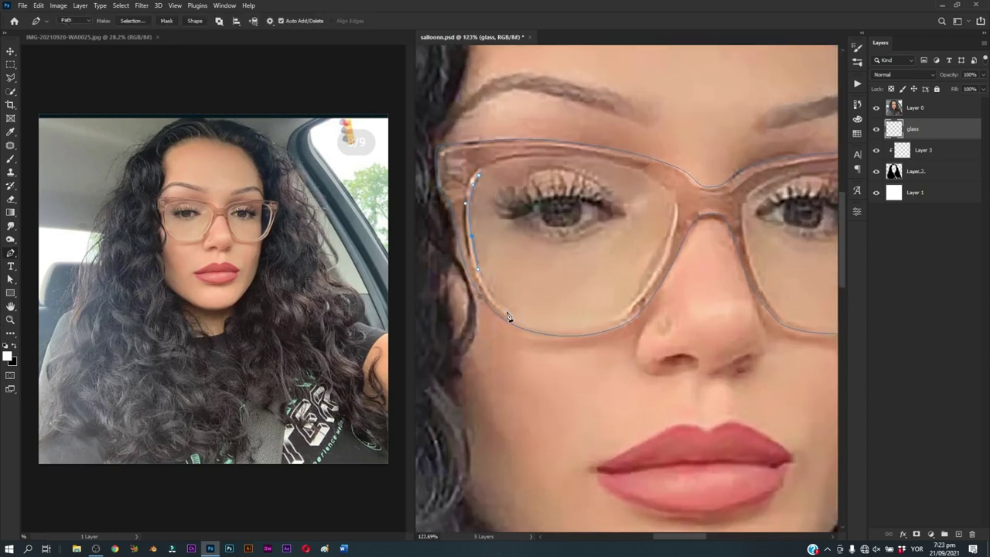
{"action": "mouse_move", "coordinate": [595, 327]}
{"action": "left_mouse_down"}
{"action": "mouse_move", "coordinate": [619, 320]}
{"action": "mouse_move", "coordinate": [591, 329]}
{"action": "left_mouse_up"}
{"action": "left_click_drag", "start_coordinate": [637, 301], "coordinate": [657, 277]}
{"action": "left_click_drag", "start_coordinate": [673, 220], "coordinate": [671, 192]}
{"action": "left_click_drag", "start_coordinate": [588, 160], "coordinate": [542, 159]}
{"action": "left_click_drag", "start_coordinate": [479, 177], "coordinate": [471, 190]}
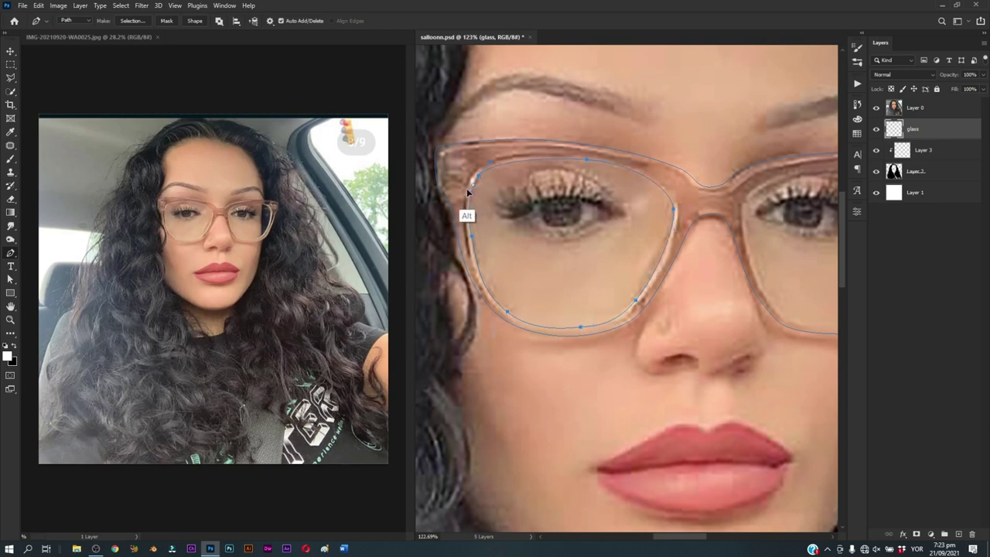
Step: Trace anchors around the inner edge of the other lens
{"action": "left_click_drag", "start_coordinate": [695, 292], "coordinate": [533, 204]}
{"action": "left_click", "coordinate": [531, 199]}
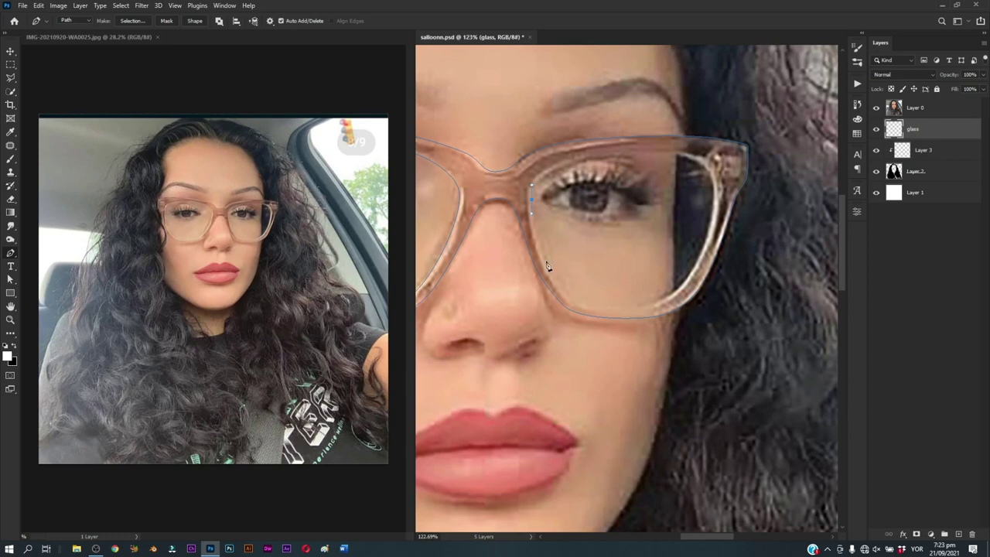
{"action": "left_click", "coordinate": [535, 240]}
{"action": "left_click", "coordinate": [547, 267]}
{"action": "left_click", "coordinate": [558, 293]}
{"action": "left_click_drag", "start_coordinate": [601, 308], "coordinate": [633, 312]}
{"action": "left_click_drag", "start_coordinate": [687, 279], "coordinate": [704, 254]}
{"action": "left_click", "coordinate": [713, 203]}
{"action": "left_click", "coordinate": [573, 155]}
Step: Zoom the portrait and the reference photo in on the face to check the frame
{"action": "key", "text": "z"}
{"action": "left_click_drag", "start_coordinate": [630, 293], "coordinate": [618, 344]}
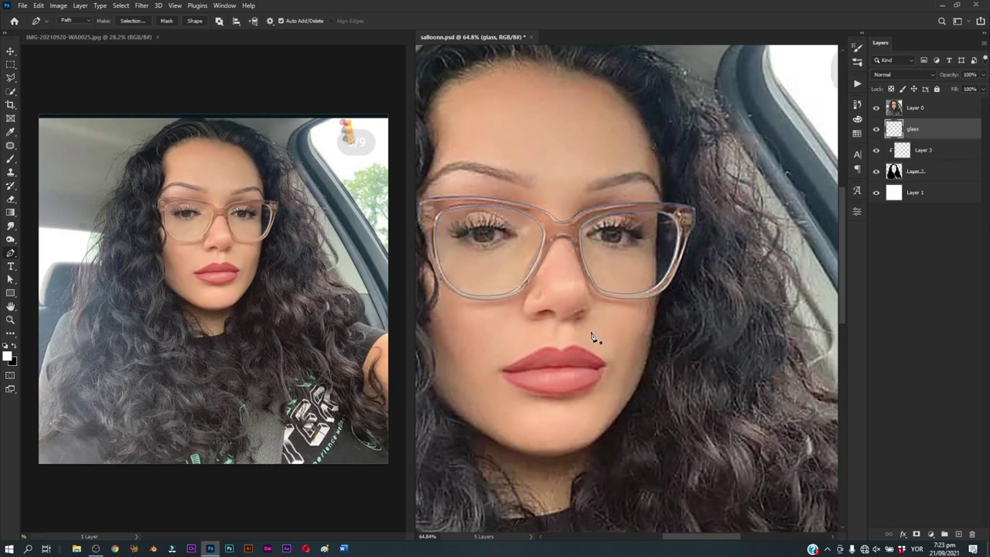
{"action": "key", "text": "z"}
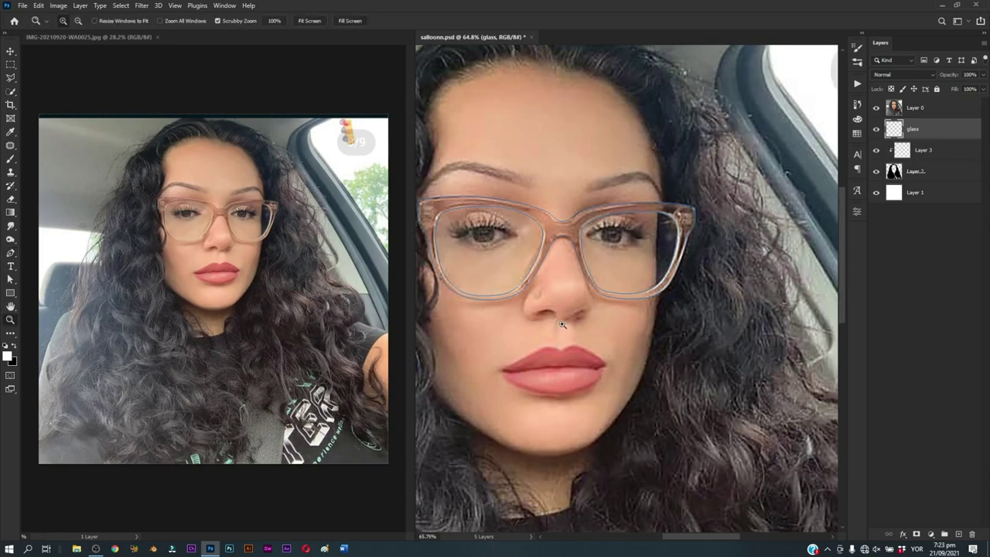
{"action": "left_click_drag", "start_coordinate": [569, 271], "coordinate": [563, 370]}
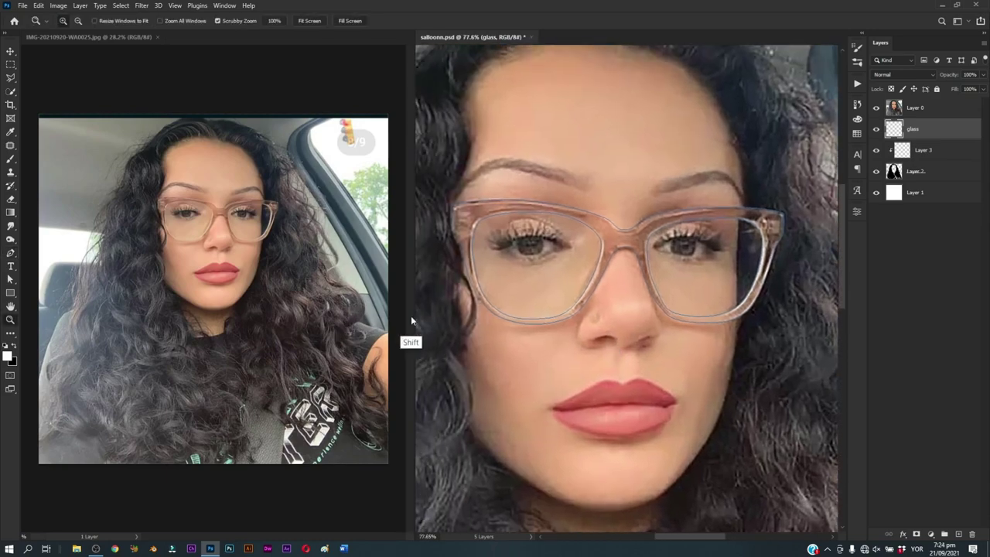
{"action": "left_click_drag", "start_coordinate": [229, 263], "coordinate": [269, 297]}
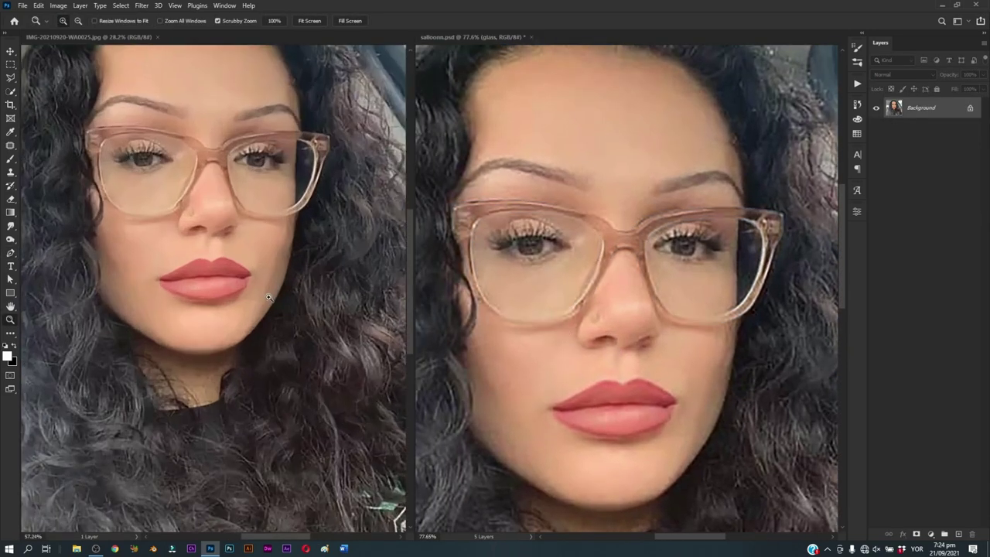
{"action": "left_click_drag", "start_coordinate": [331, 332], "coordinate": [327, 346]}
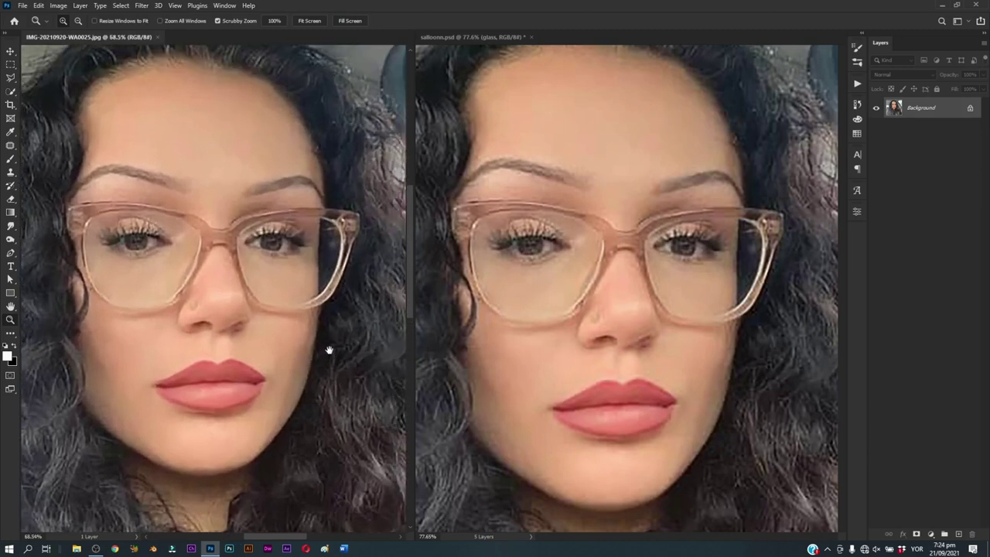
{"action": "left_click", "coordinate": [564, 389]}
Step: Set the foreground colour to a muted red (#c96d63) for the glasses frame
{"action": "key", "text": "p"}
{"action": "left_click_drag", "start_coordinate": [655, 348], "coordinate": [673, 329]}
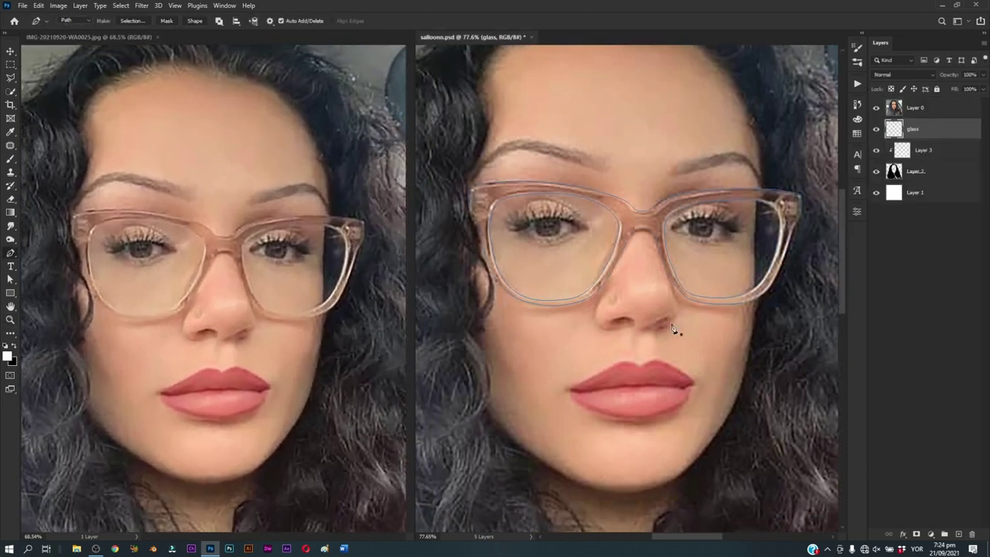
{"action": "left_click", "coordinate": [8, 356]}
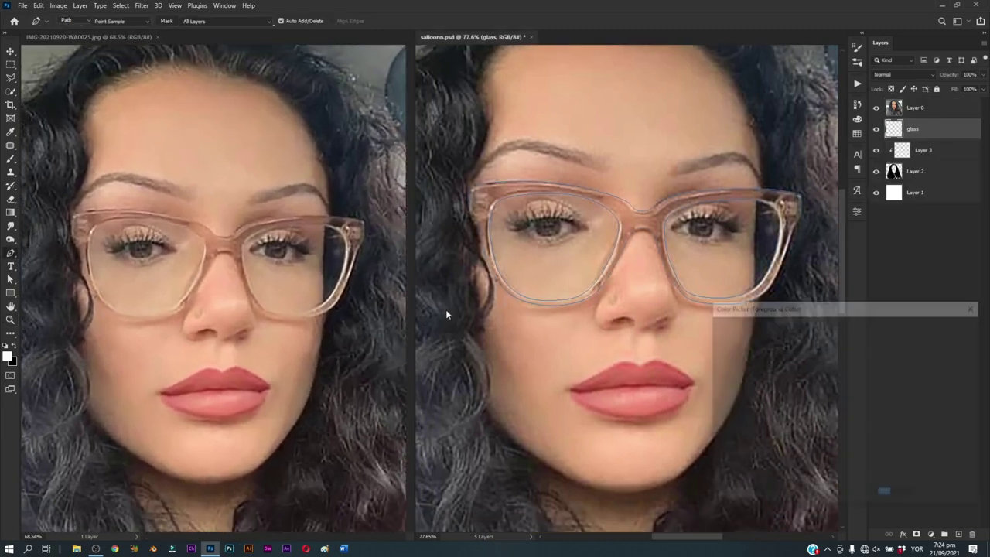
{"action": "left_click", "coordinate": [635, 220]}
{"action": "left_click", "coordinate": [856, 458]}
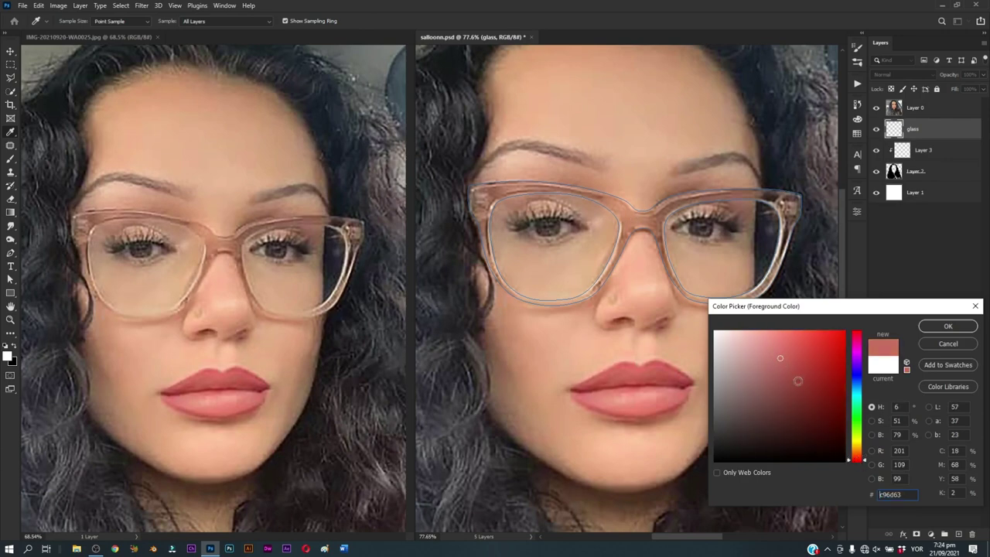
{"action": "left_click", "coordinate": [788, 362]}
{"action": "left_click", "coordinate": [947, 326]}
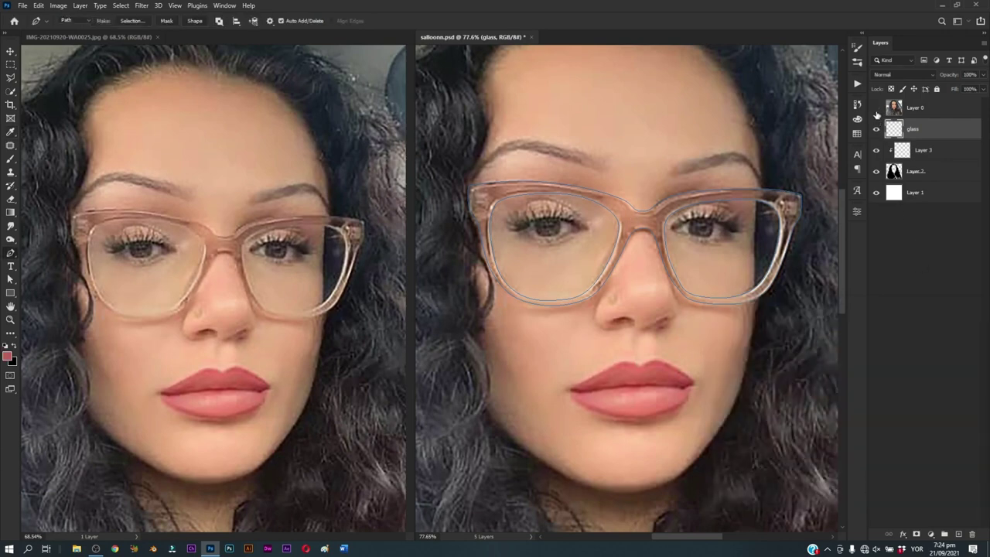
Step: Hide reference Layer 0 and fill the glasses path with the red foreground colour
{"action": "left_click", "coordinate": [876, 107]}
{"action": "right_click", "coordinate": [636, 162]}
{"action": "left_click", "coordinate": [657, 220]}
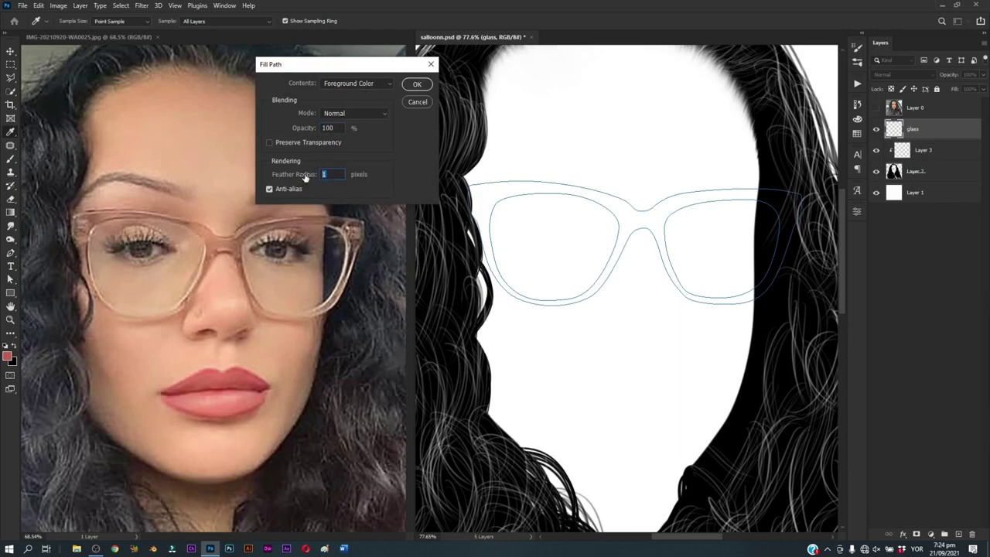
{"action": "left_click", "coordinate": [417, 85]}
Step: Show the reference photo again, zoom in on the glasses, and load the path as a selection
{"action": "key", "text": "z"}
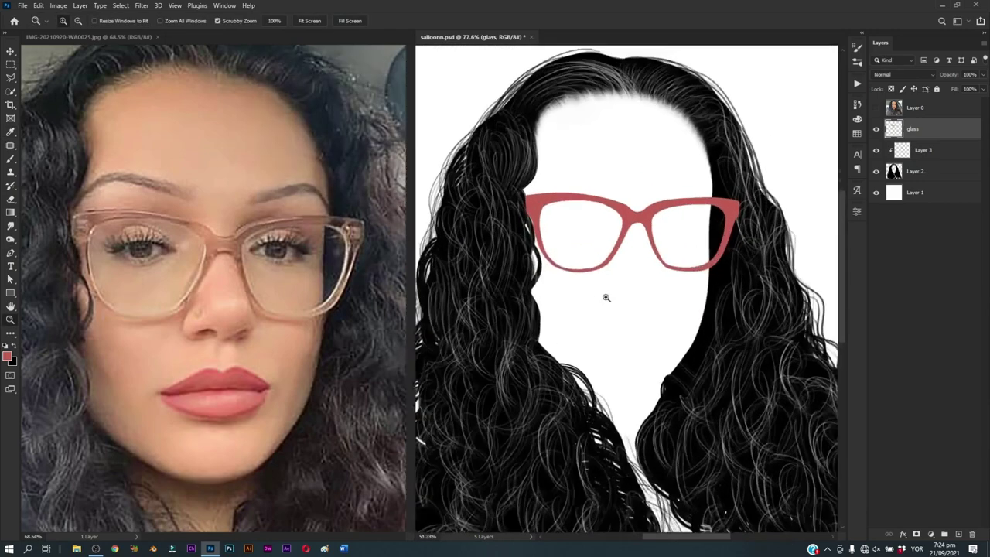
{"action": "left_click_drag", "start_coordinate": [603, 294], "coordinate": [616, 305]}
{"action": "key", "text": "p"}
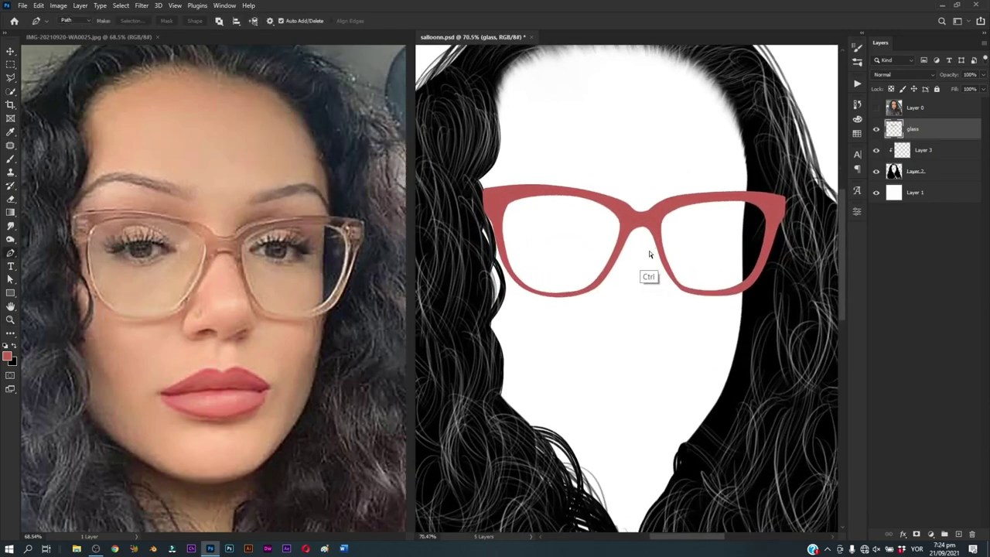
{"action": "left_click", "coordinate": [876, 108]}
{"action": "key", "text": "z"}
{"action": "left_click_drag", "start_coordinate": [487, 232], "coordinate": [503, 235]}
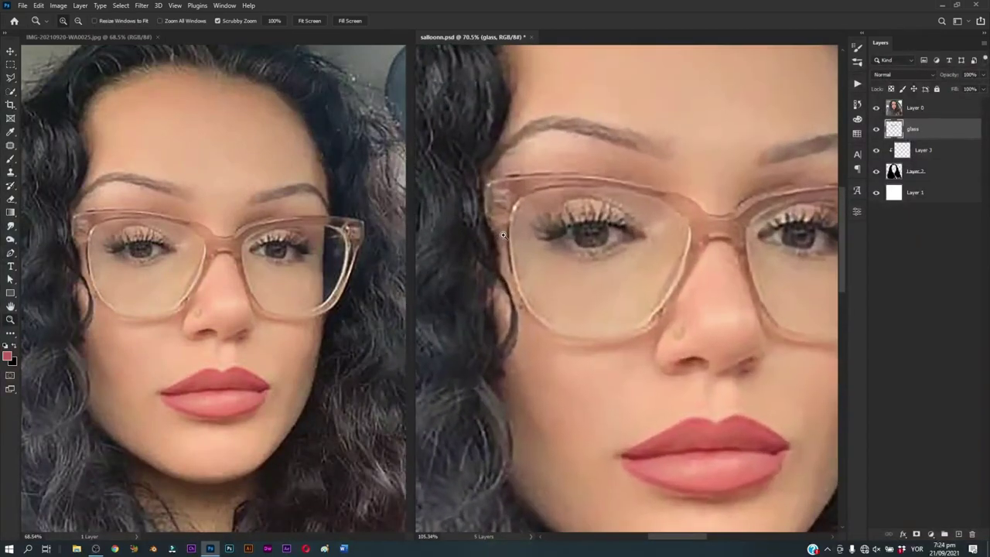
{"action": "key", "text": "p"}
{"action": "key", "text": "ctrl+Return"}
Step: Add a new Layer 4 clipped to the red glasses and zoom in on the left lens
{"action": "left_click", "coordinate": [920, 139], "text": "alt"}
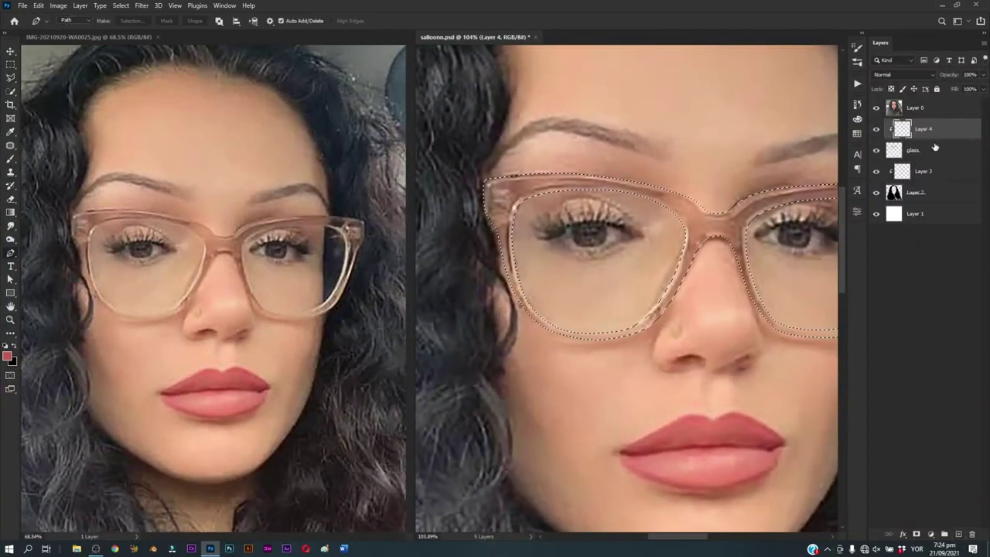
{"action": "key", "text": "ctrl+d"}
{"action": "key", "text": "z"}
{"action": "left_click_drag", "start_coordinate": [499, 214], "coordinate": [516, 214]}
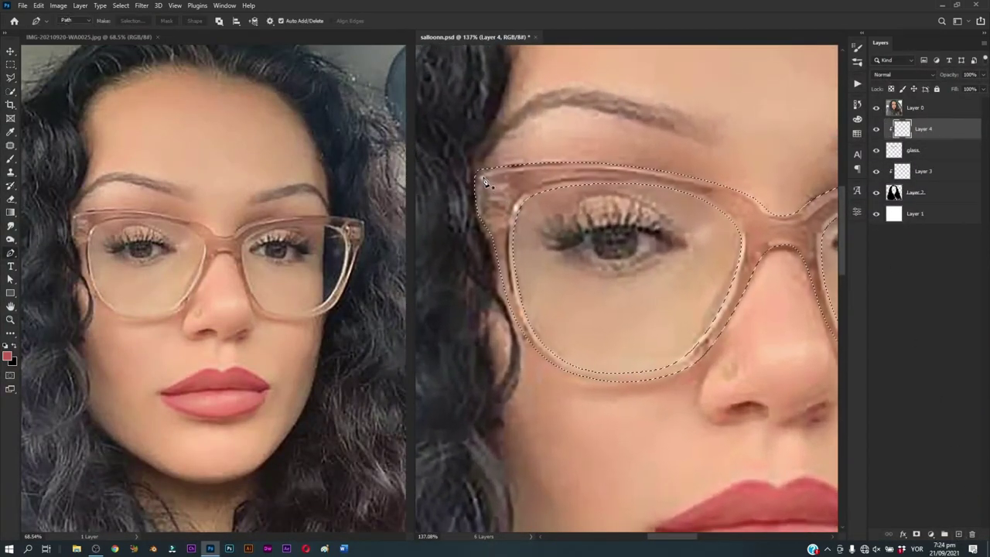
Step: Trace a pen path along the frame's top edge, closing it with a curve
{"action": "left_click", "coordinate": [481, 177]}
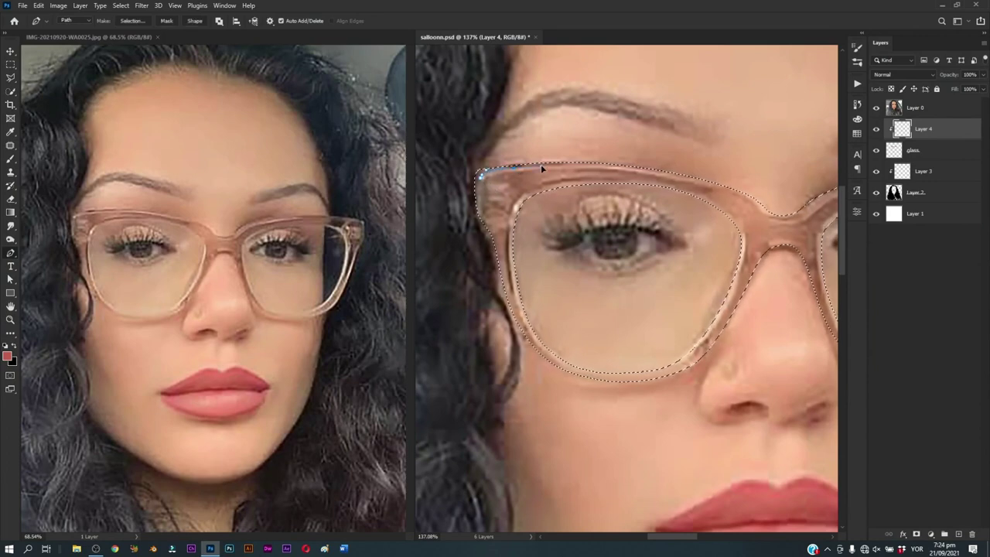
{"action": "left_click", "coordinate": [541, 164]}
{"action": "left_click", "coordinate": [636, 167]}
{"action": "left_click", "coordinate": [663, 173]}
{"action": "left_click", "coordinate": [713, 193]}
{"action": "key", "text": "z"}
{"action": "left_click", "coordinate": [592, 177]}
{"action": "key", "text": "p"}
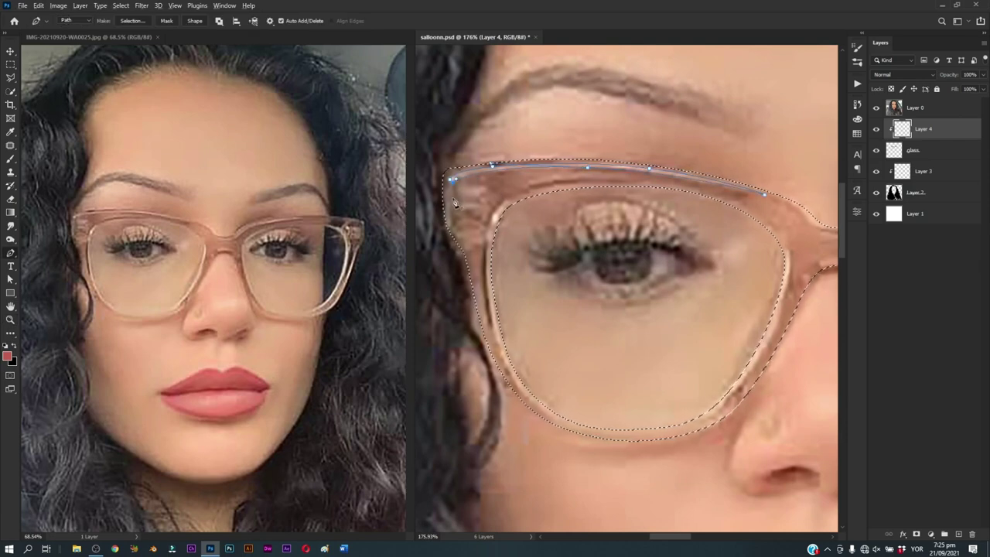
{"action": "left_click_drag", "start_coordinate": [450, 180], "coordinate": [449, 223]}
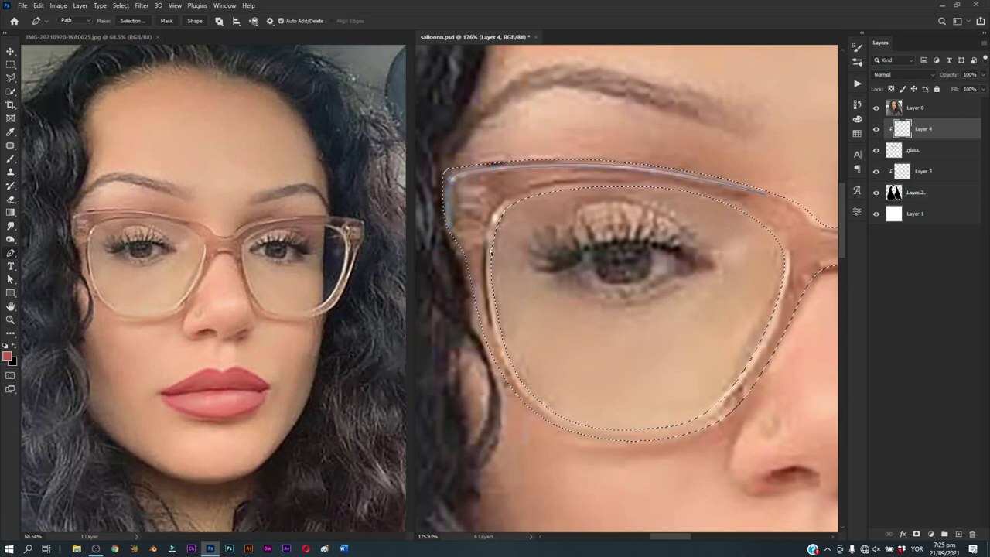
{"action": "scroll", "coordinate": [572, 174], "scroll_direction": "down", "scroll_amount": 1}
Step: Trace a pen path around the left lens's inner rim, bottom and right edge
{"action": "left_click", "coordinate": [610, 153]}
{"action": "left_click", "coordinate": [564, 158]}
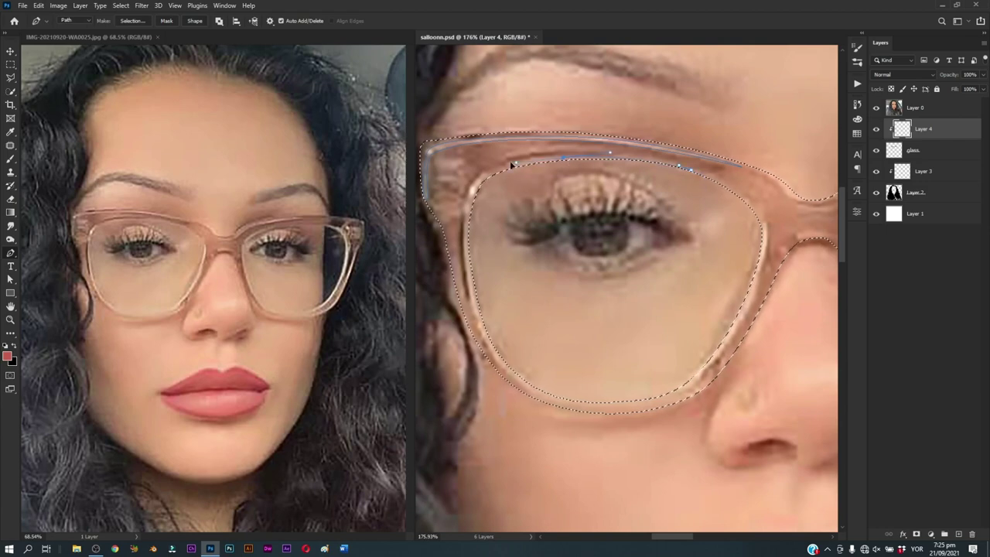
{"action": "left_click", "coordinate": [489, 162]}
{"action": "left_click", "coordinate": [462, 218]}
{"action": "scroll", "coordinate": [462, 219], "scroll_direction": "down", "scroll_amount": 2}
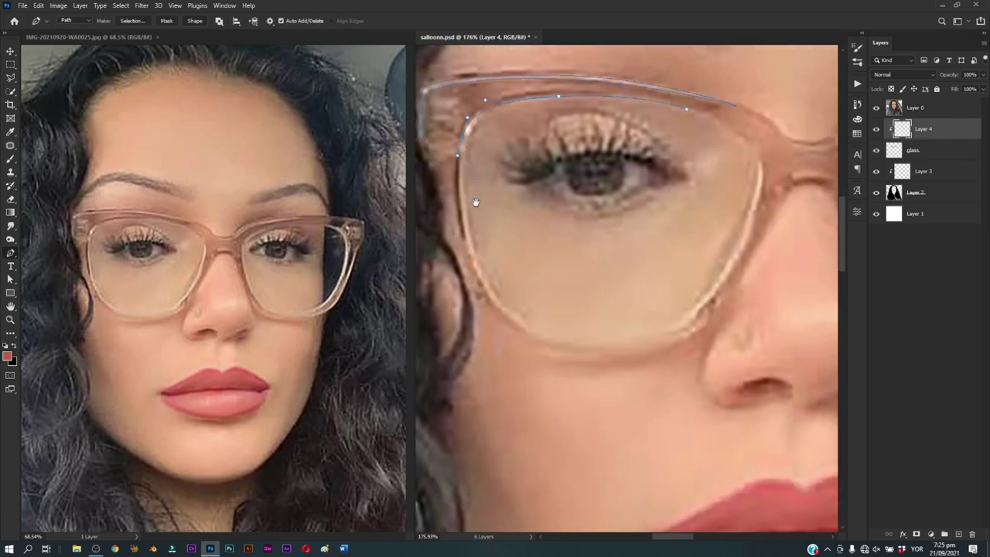
{"action": "scroll", "coordinate": [489, 304], "scroll_direction": "down", "scroll_amount": 2}
{"action": "left_click_drag", "start_coordinate": [527, 290], "coordinate": [546, 293]}
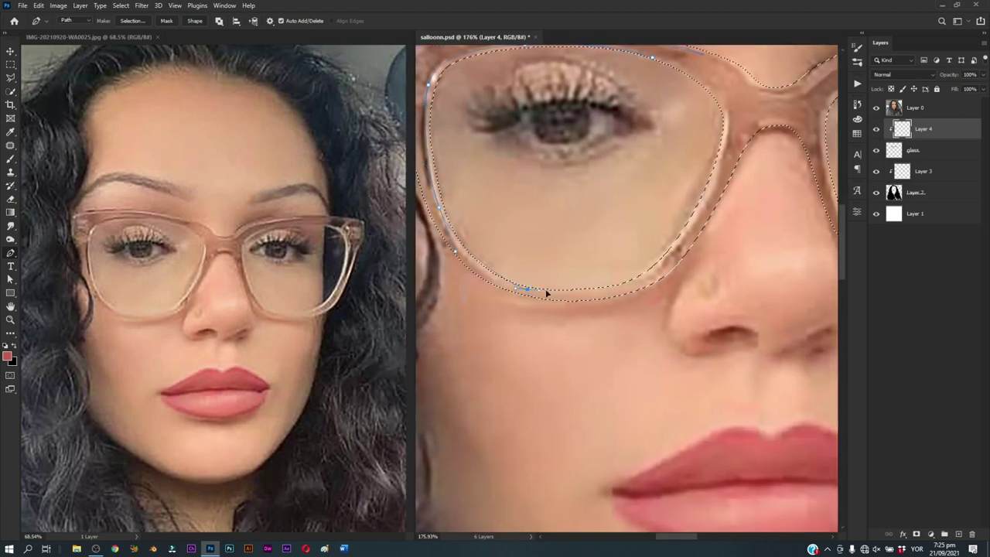
{"action": "left_click", "coordinate": [573, 299]}
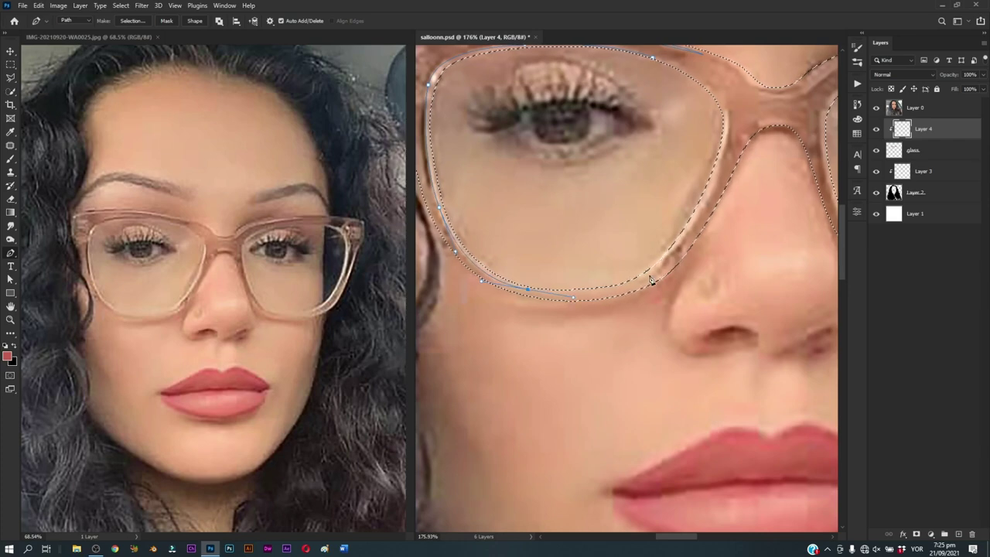
{"action": "left_click", "coordinate": [713, 183]}
{"action": "left_click", "coordinate": [724, 156]}
{"action": "scroll", "coordinate": [696, 132], "scroll_direction": "up", "scroll_amount": 1}
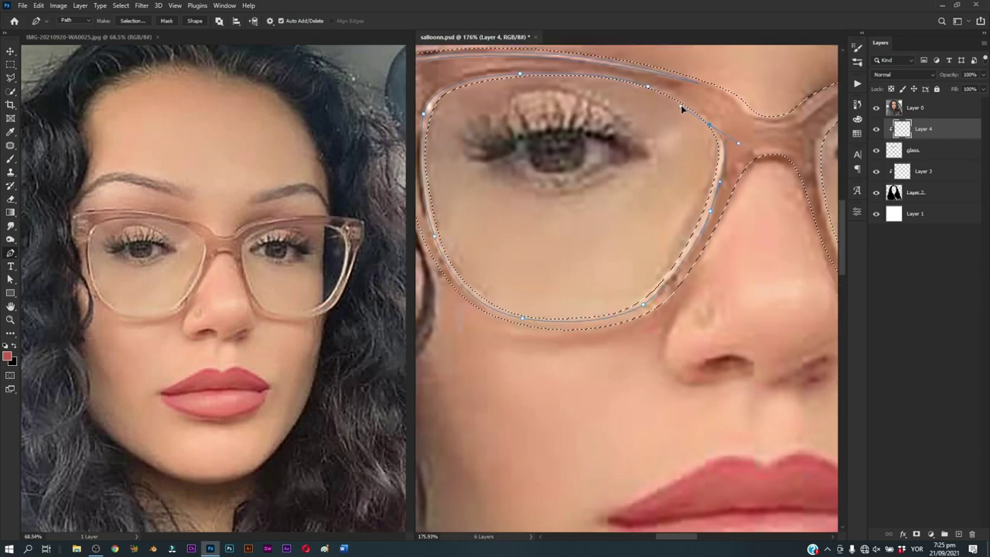
Step: Redo the curved anchor near the bridge and pan the nose bridge into view
{"action": "key", "text": "ctrl+z"}
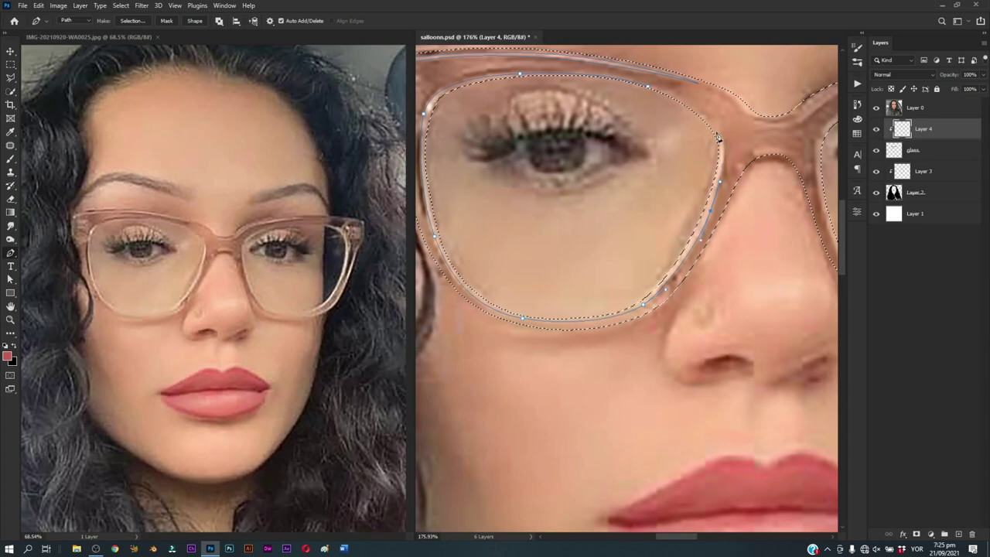
{"action": "left_click_drag", "start_coordinate": [709, 124], "coordinate": [688, 108]}
{"action": "mouse_move", "coordinate": [576, 202]}
{"action": "left_mouse_down"}
{"action": "mouse_move", "coordinate": [642, 230]}
{"action": "mouse_move", "coordinate": [490, 221]}
{"action": "left_mouse_up"}
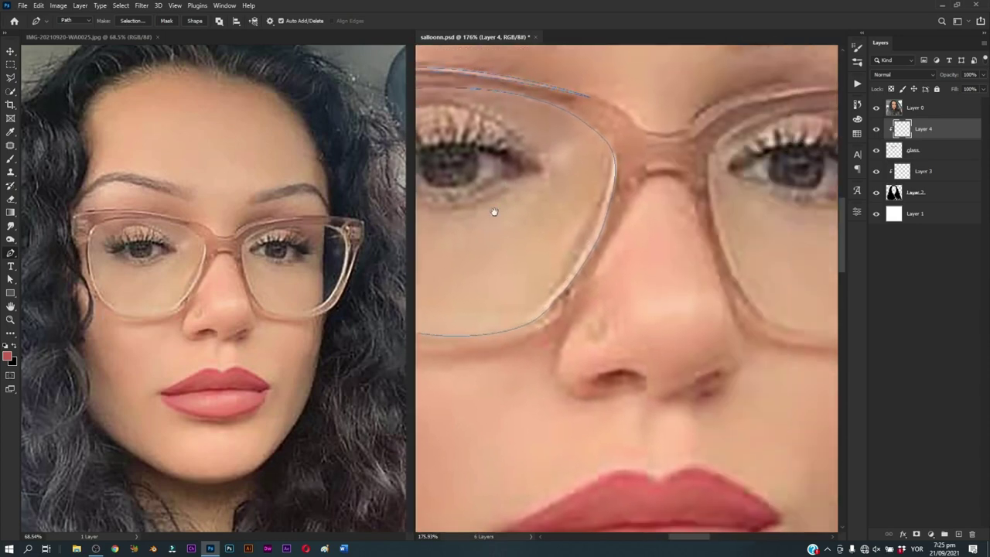
{"action": "left_click_drag", "start_coordinate": [735, 225], "coordinate": [624, 220]}
{"action": "left_click_drag", "start_coordinate": [517, 175], "coordinate": [602, 186]}
Step: Break the bridge anchor's handle and add curved points along the right lens's upper rim
{"action": "left_click", "coordinate": [601, 175], "text": "alt"}
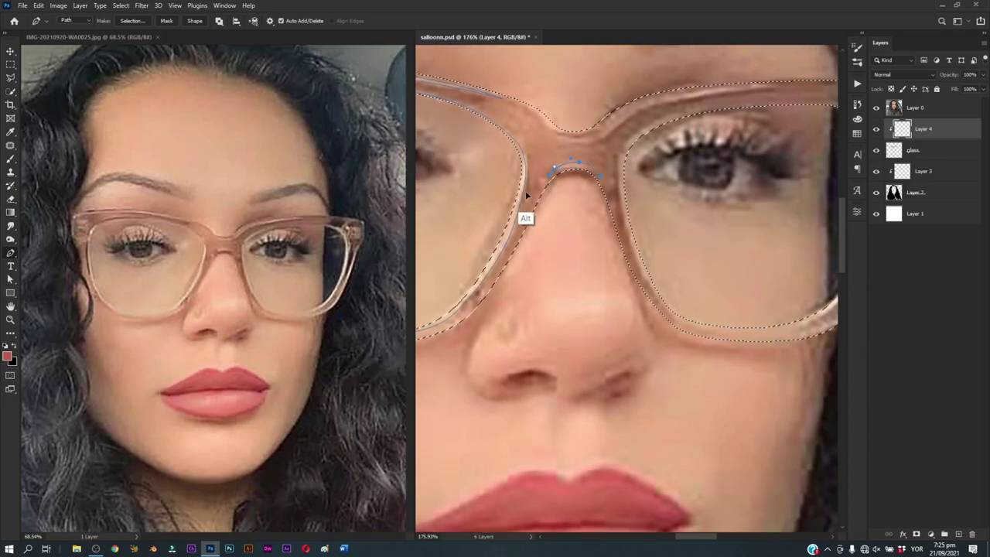
{"action": "left_click_drag", "start_coordinate": [565, 217], "coordinate": [522, 279]}
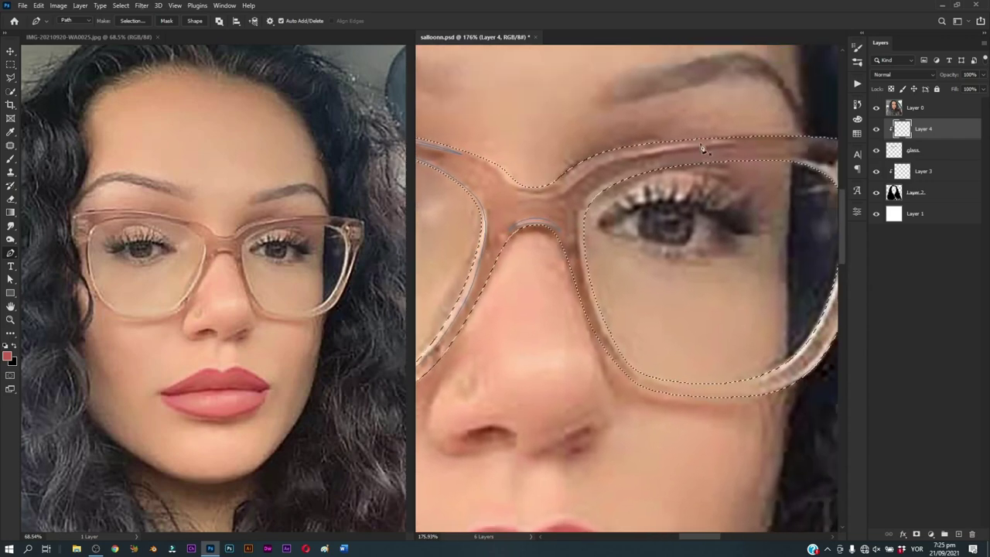
{"action": "left_click_drag", "start_coordinate": [750, 140], "coordinate": [761, 140]}
{"action": "left_click_drag", "start_coordinate": [590, 161], "coordinate": [573, 168]}
{"action": "key", "text": "ctrl+z"}
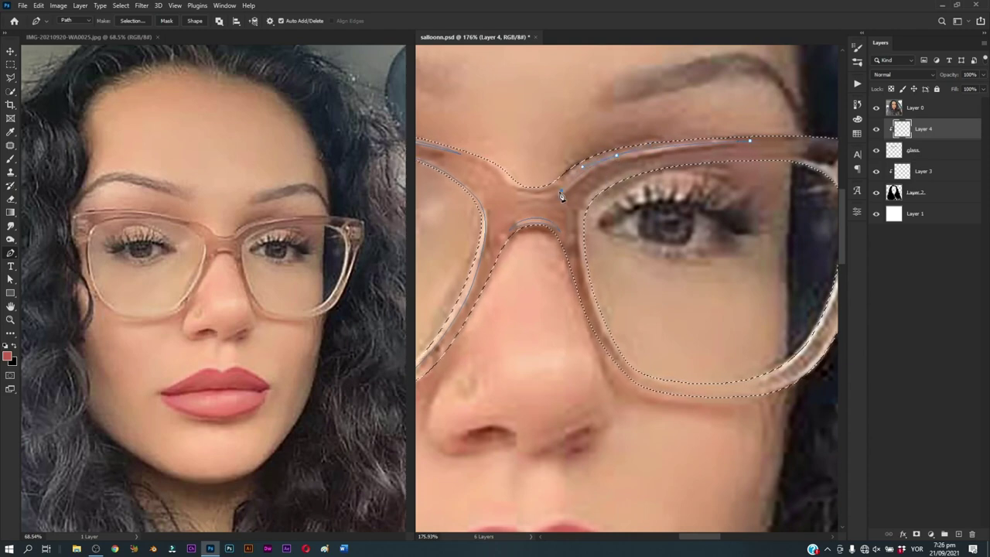
{"action": "mouse_move", "coordinate": [581, 165]}
{"action": "left_mouse_down"}
{"action": "mouse_move", "coordinate": [559, 193]}
{"action": "mouse_move", "coordinate": [517, 190]}
{"action": "left_mouse_up"}
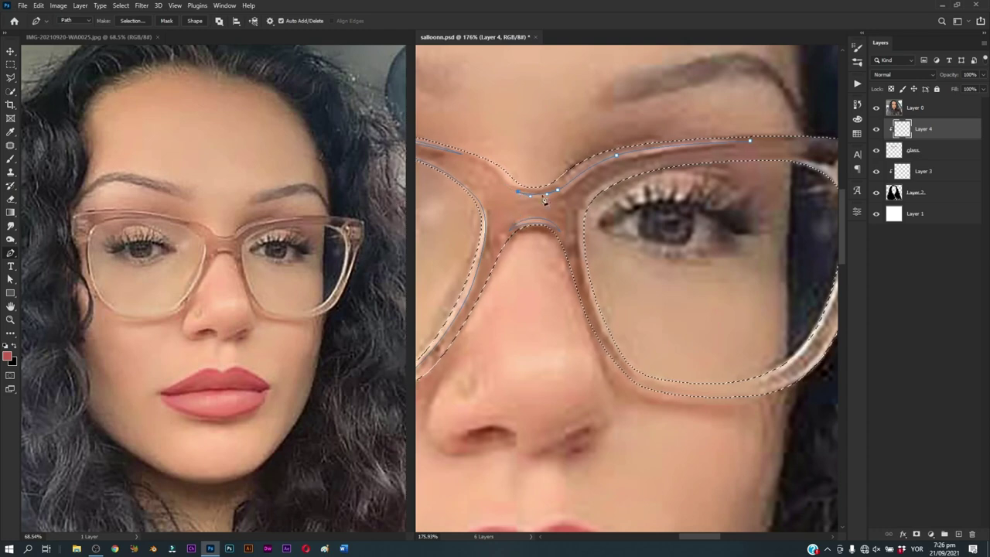
{"action": "key", "text": "alt"}
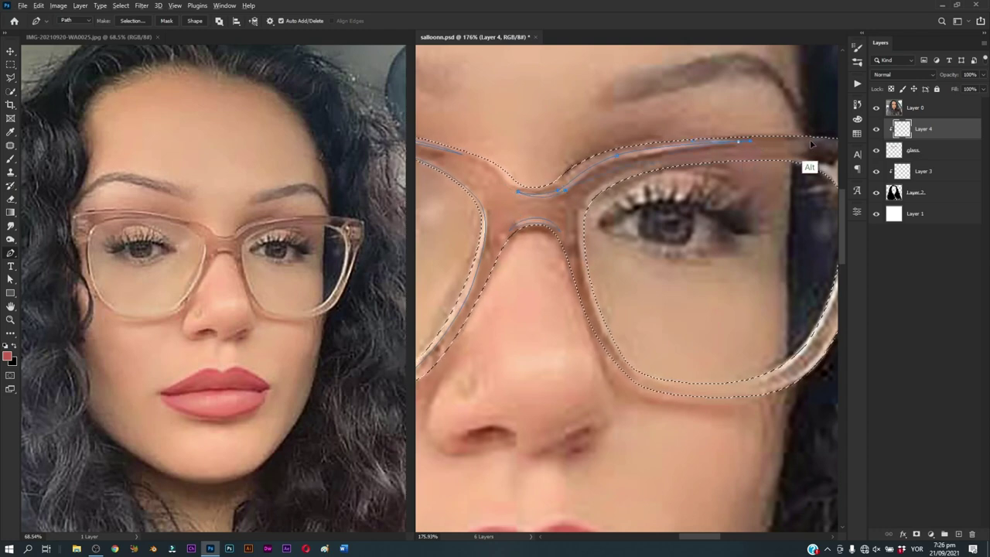
Step: Continue the path down the right lens's edge, along its bottom, and close the outline
{"action": "scroll", "coordinate": [835, 141], "scroll_direction": "right", "scroll_amount": 3}
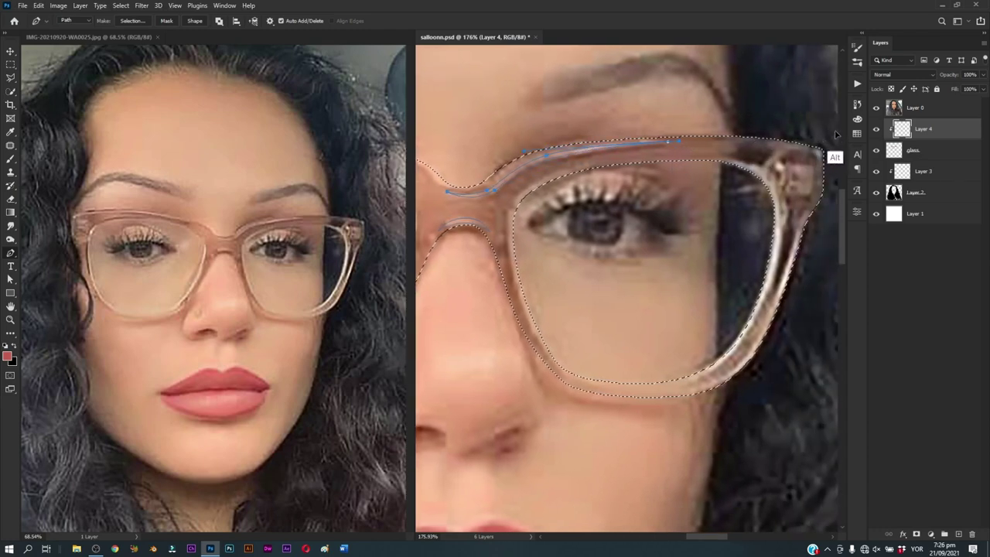
{"action": "scroll", "coordinate": [805, 169], "scroll_direction": "down", "scroll_amount": 2}
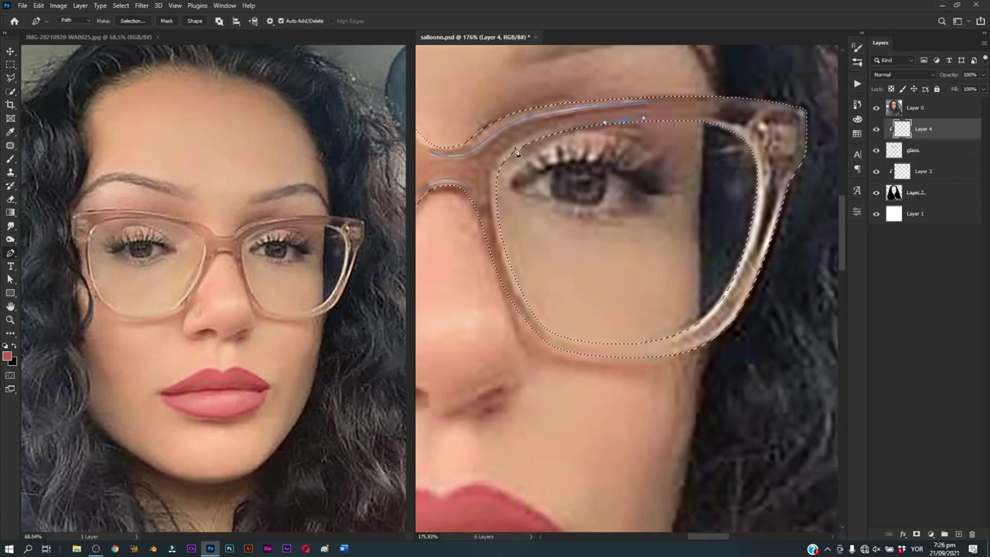
{"action": "left_click", "coordinate": [499, 246]}
{"action": "scroll", "coordinate": [525, 295], "scroll_direction": "down", "scroll_amount": 2}
{"action": "left_click", "coordinate": [529, 288]}
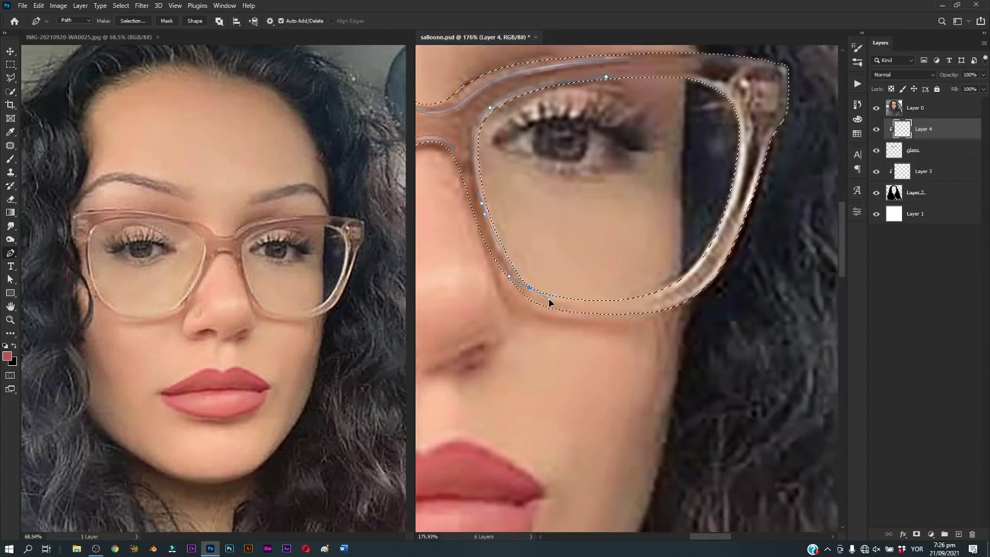
{"action": "left_click_drag", "start_coordinate": [589, 306], "coordinate": [631, 301]}
{"action": "left_click", "coordinate": [731, 208]}
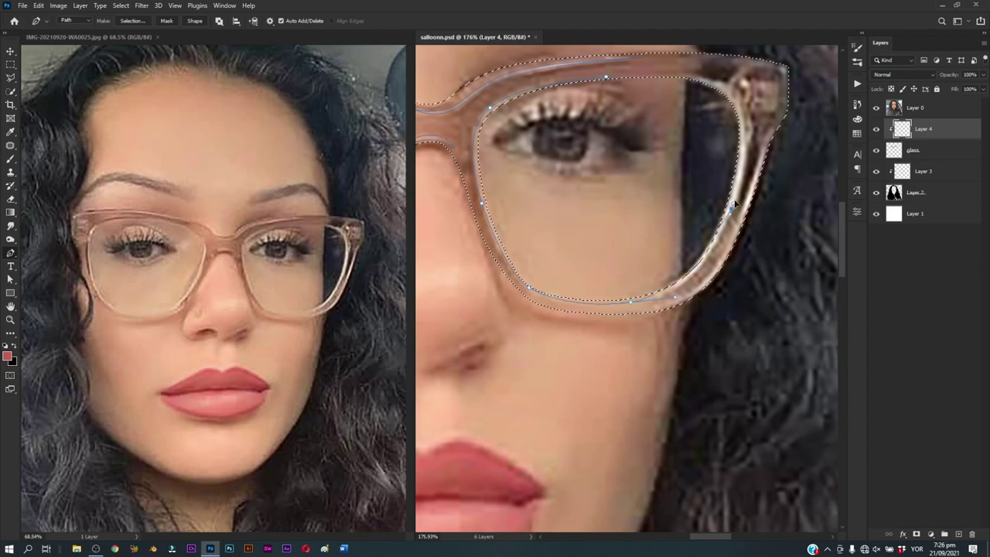
{"action": "left_click", "coordinate": [751, 144]}
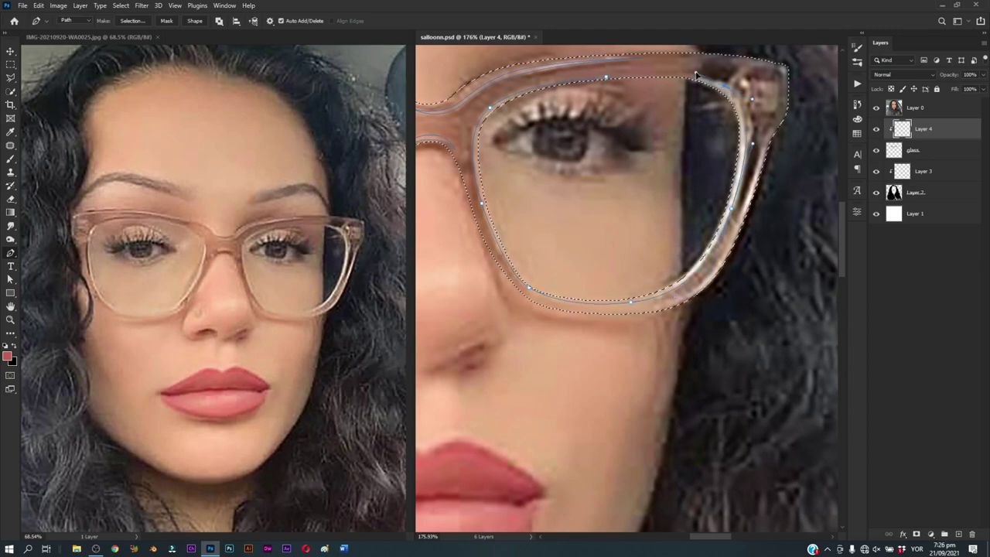
{"action": "left_click", "coordinate": [606, 78]}
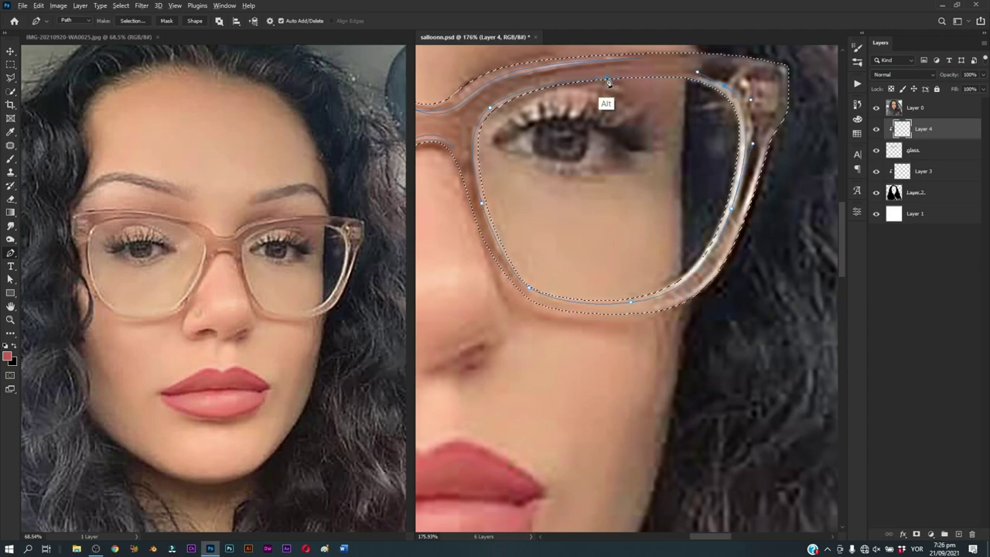
Step: Trace a new path from the outer frame corner up to the frame's top-right corner
{"action": "left_click", "coordinate": [772, 128]}
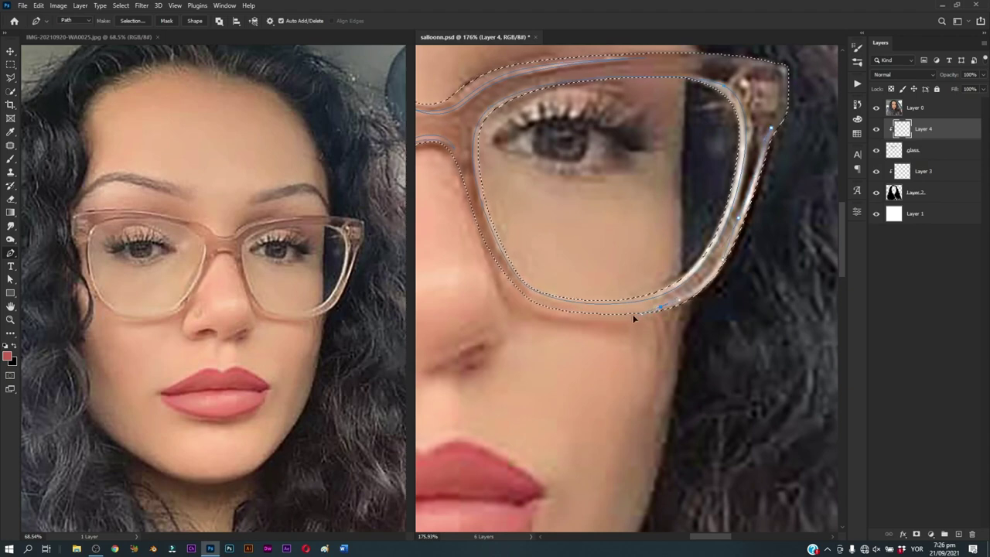
{"action": "left_click_drag", "start_coordinate": [608, 320], "coordinate": [580, 310]}
{"action": "left_click_drag", "start_coordinate": [708, 288], "coordinate": [753, 242]}
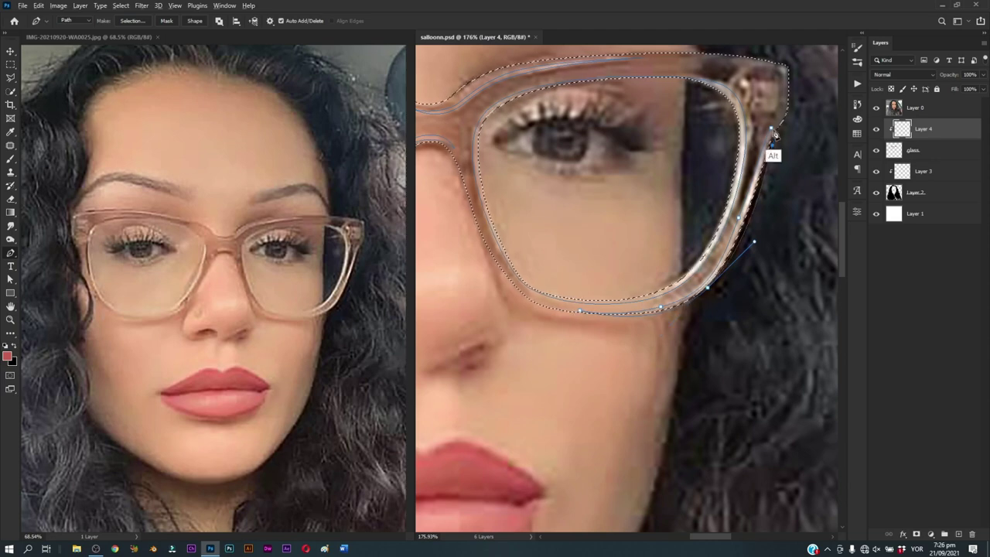
{"action": "left_click_drag", "start_coordinate": [775, 149], "coordinate": [729, 201]}
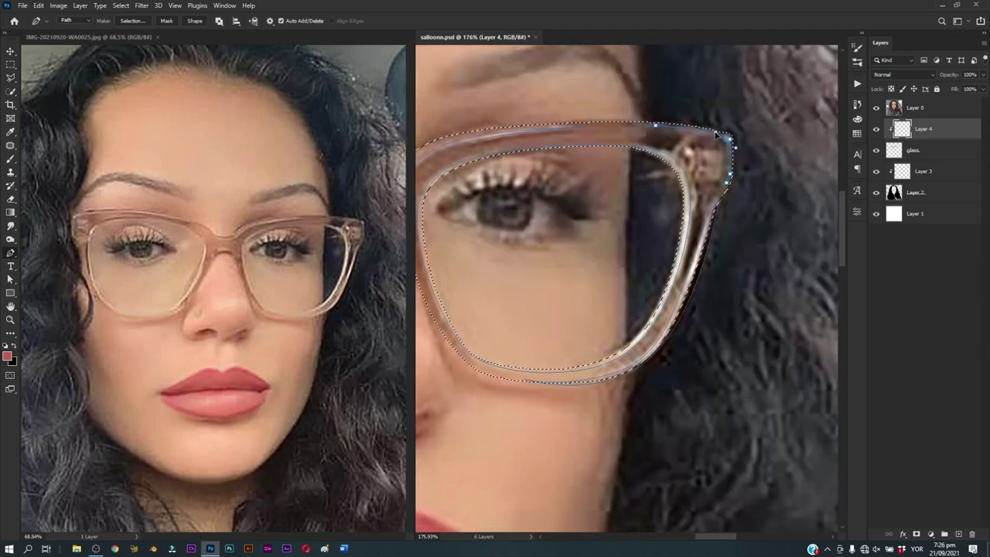
{"action": "left_click_drag", "start_coordinate": [727, 143], "coordinate": [630, 130]}
{"action": "scroll", "coordinate": [702, 220], "scroll_direction": "down", "scroll_amount": 5}
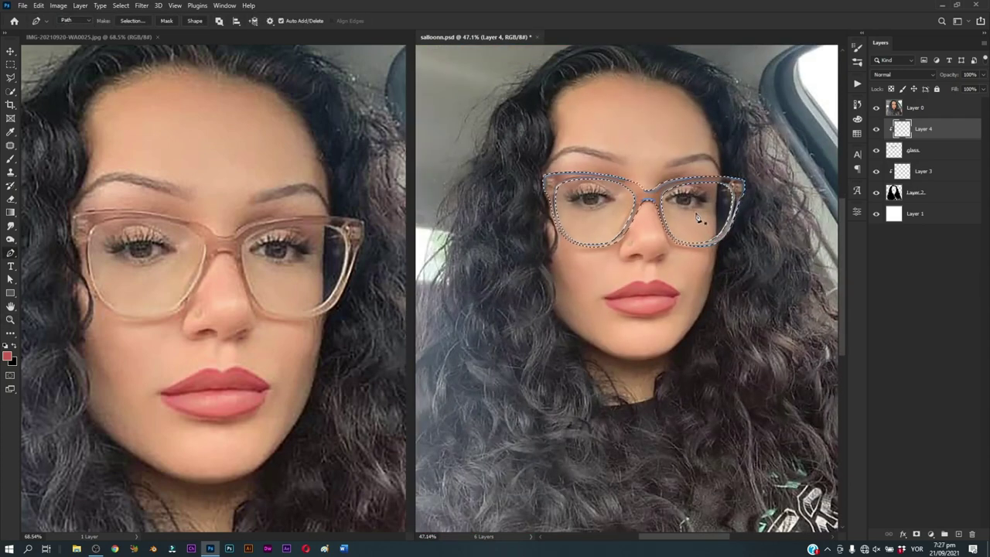
Step: Switch to the Brush tool and choose and size a brush to suit the frame edge
{"action": "key", "text": "b"}
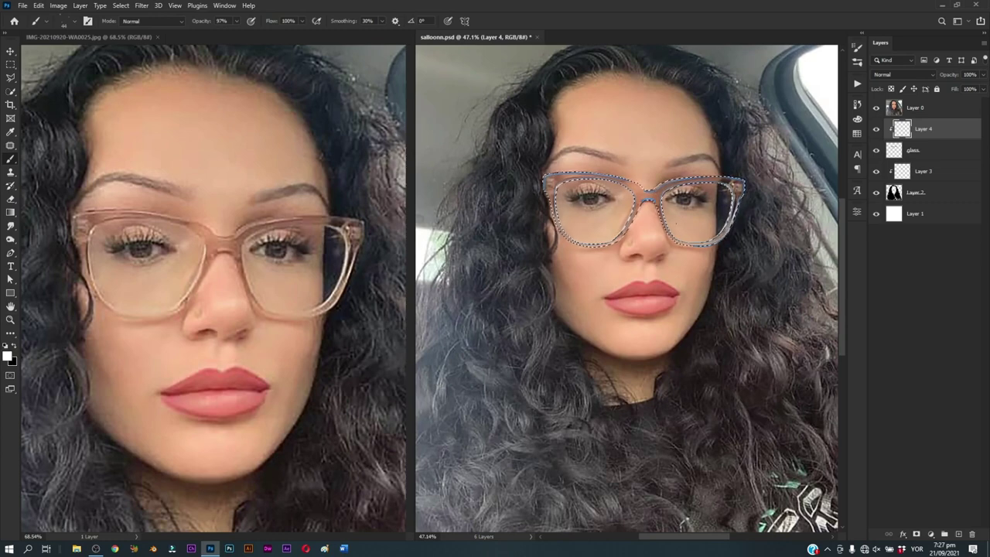
{"action": "right_click", "coordinate": [676, 222]}
{"action": "scroll", "coordinate": [688, 170], "scroll_direction": "up", "scroll_amount": 1}
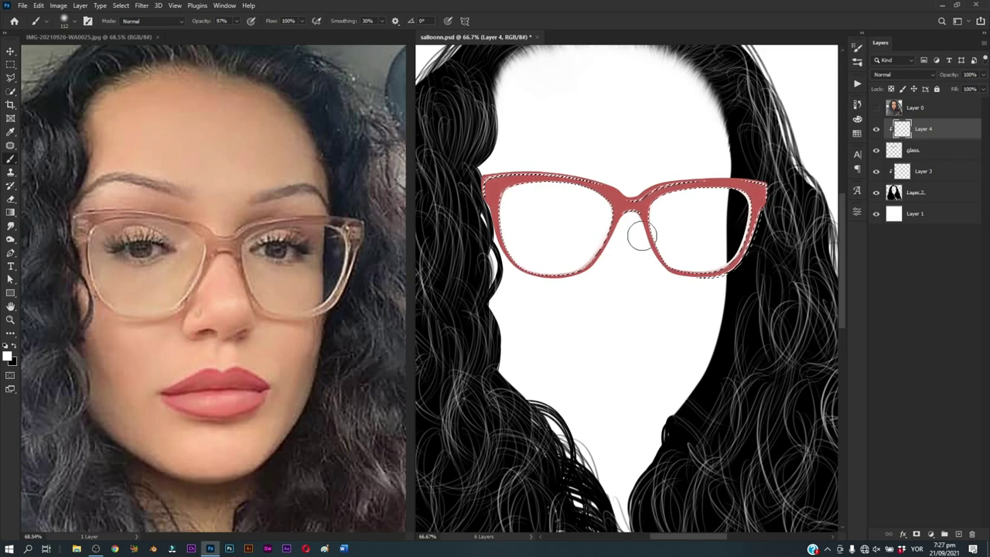
{"action": "right_click", "coordinate": [522, 196], "text": "alt"}
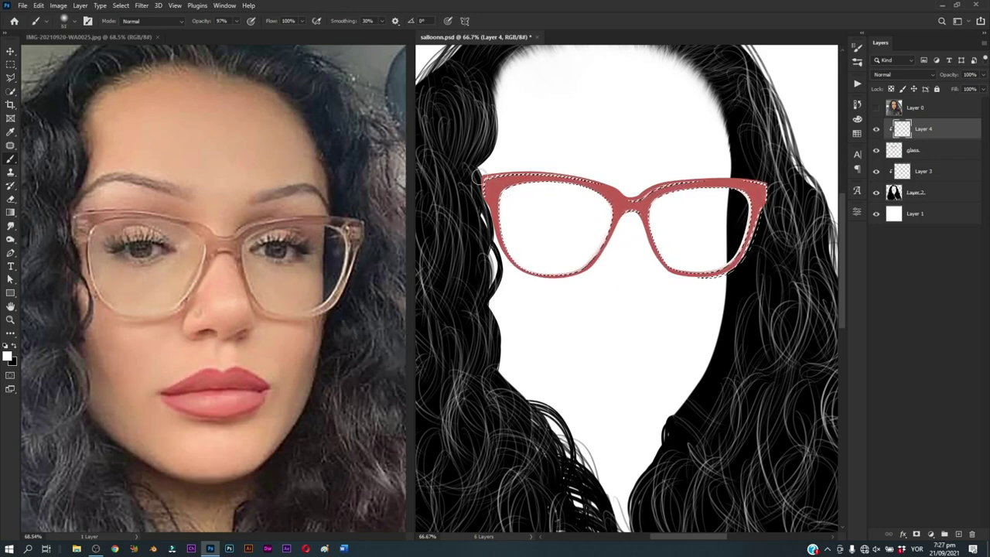
{"action": "right_click", "coordinate": [479, 174], "text": "alt"}
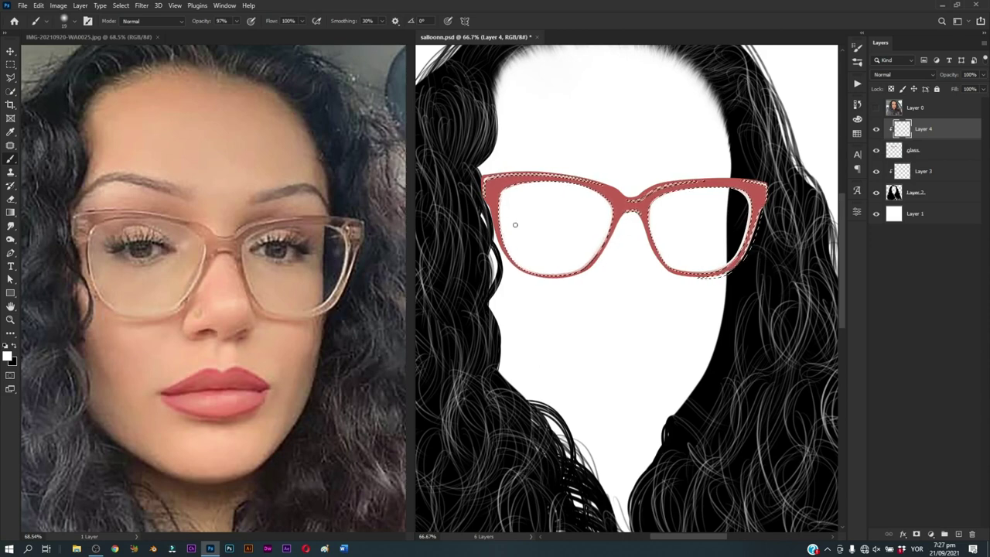
{"action": "scroll", "coordinate": [514, 224], "scroll_direction": "up", "scroll_amount": 5}
{"action": "scroll", "coordinate": [490, 242], "scroll_direction": "up", "scroll_amount": 2}
Step: Pick a darker red (#c05d53) and paint it along the frame's top edge
{"action": "left_click", "coordinate": [7, 356]}
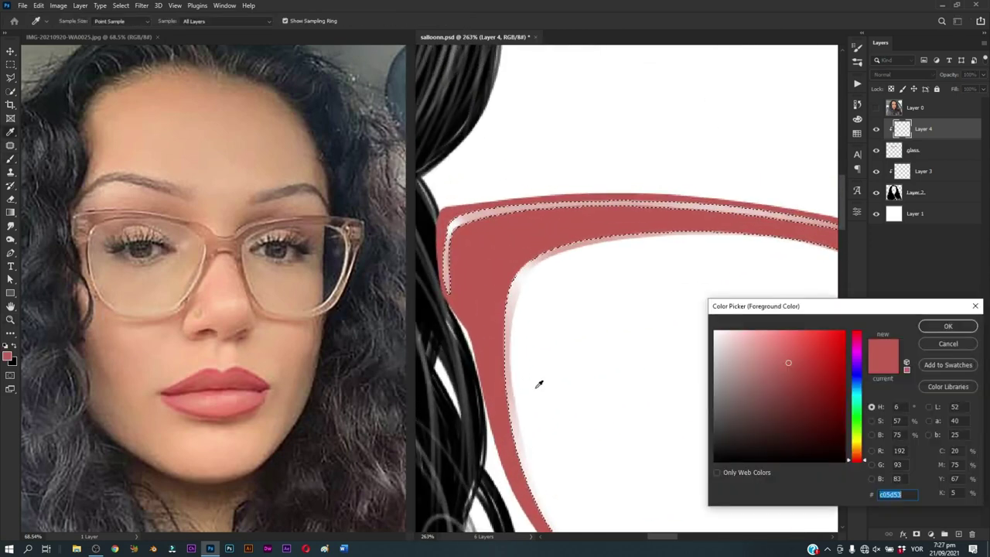
{"action": "left_click", "coordinate": [791, 413]}
{"action": "left_click", "coordinate": [947, 325]}
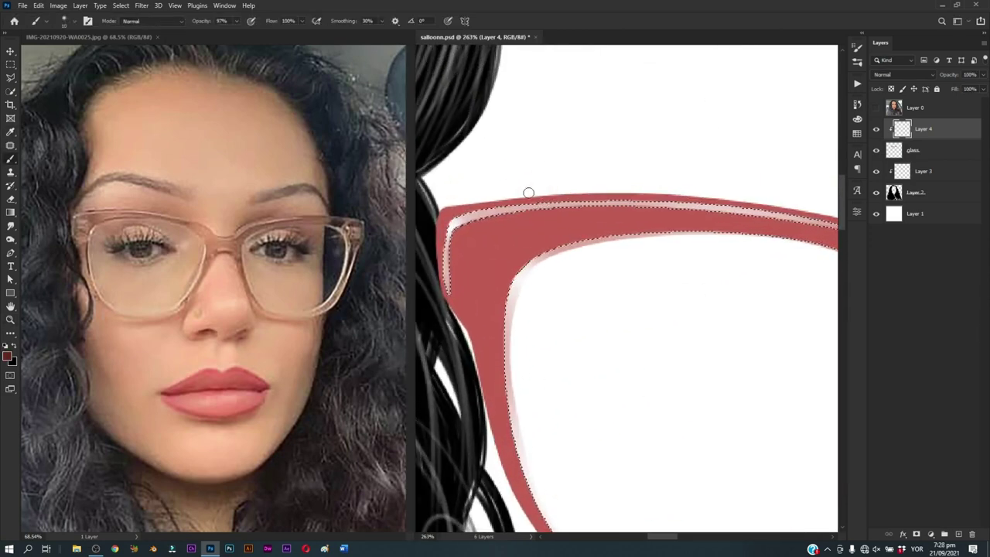
{"action": "left_click_drag", "start_coordinate": [489, 208], "coordinate": [594, 200]}
{"action": "scroll", "coordinate": [594, 199], "scroll_direction": "down", "scroll_amount": 1}
{"action": "scroll", "coordinate": [594, 200], "scroll_direction": "right", "scroll_amount": 1}
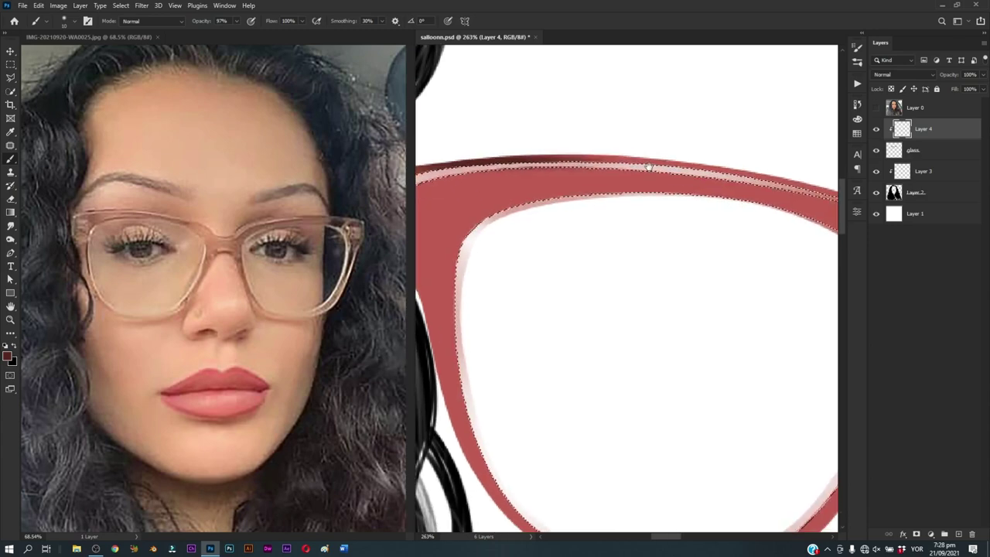
{"action": "scroll", "coordinate": [595, 166], "scroll_direction": "right", "scroll_amount": 3}
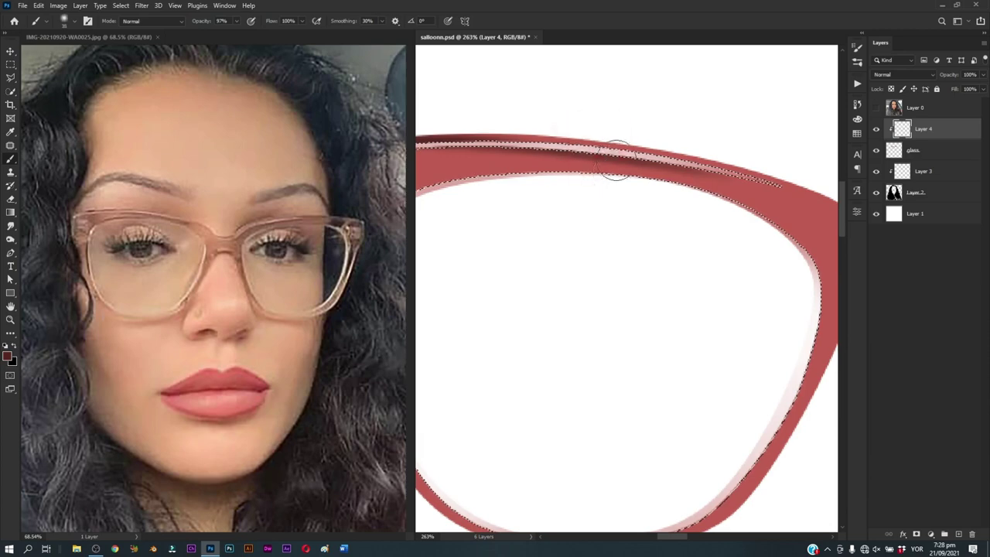
{"action": "scroll", "coordinate": [450, 215], "scroll_direction": "left", "scroll_amount": 2}
Step: Darken the top frame's inner edge, then shrink the brush to about 18 px
{"action": "left_click_drag", "start_coordinate": [450, 215], "coordinate": [799, 203]}
{"action": "scroll", "coordinate": [706, 167], "scroll_direction": "right", "scroll_amount": 2}
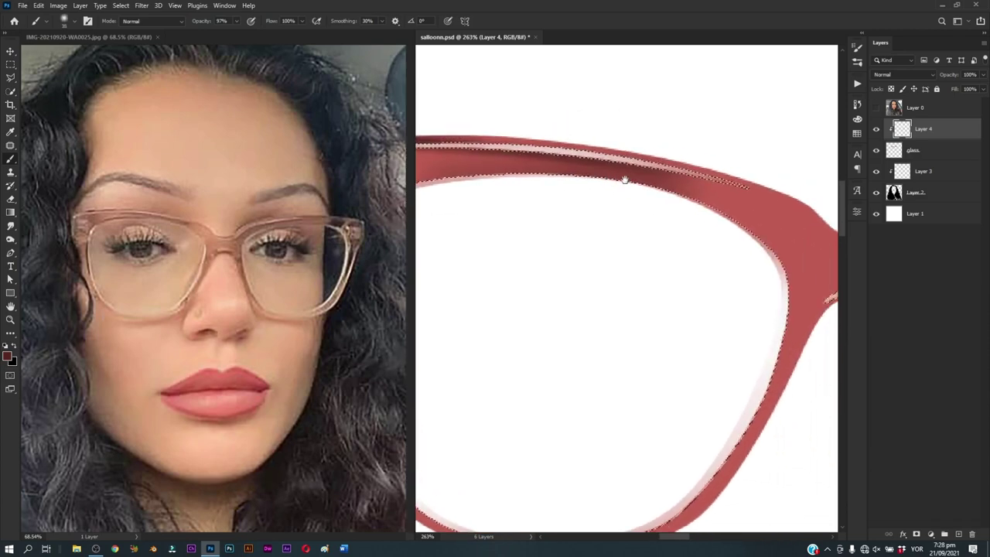
{"action": "scroll", "coordinate": [706, 166], "scroll_direction": "down", "scroll_amount": 1}
{"action": "scroll", "coordinate": [636, 172], "scroll_direction": "right", "scroll_amount": 2}
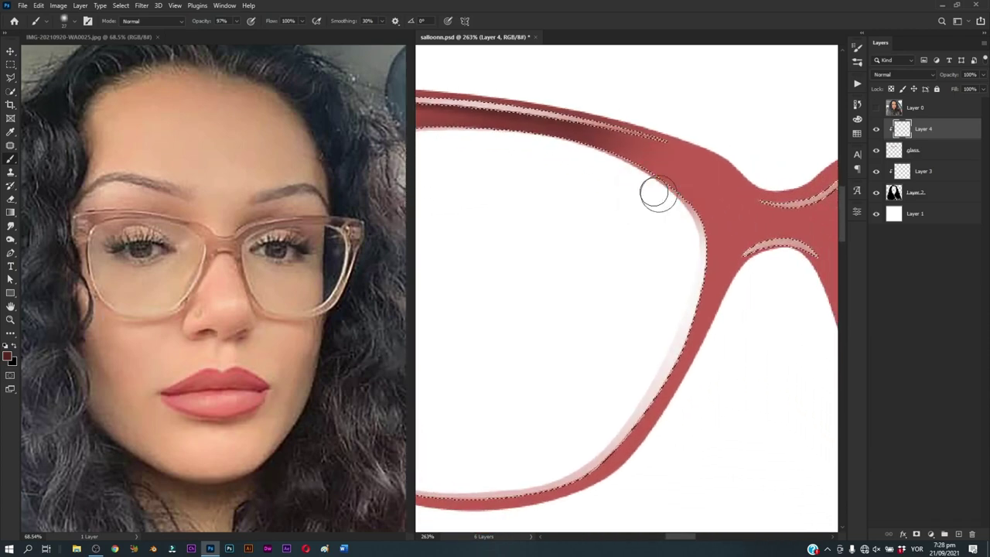
{"action": "scroll", "coordinate": [654, 193], "scroll_direction": "right", "scroll_amount": 2}
{"action": "scroll", "coordinate": [654, 193], "scroll_direction": "down", "scroll_amount": 1}
{"action": "scroll", "coordinate": [642, 211], "scroll_direction": "down", "scroll_amount": 2}
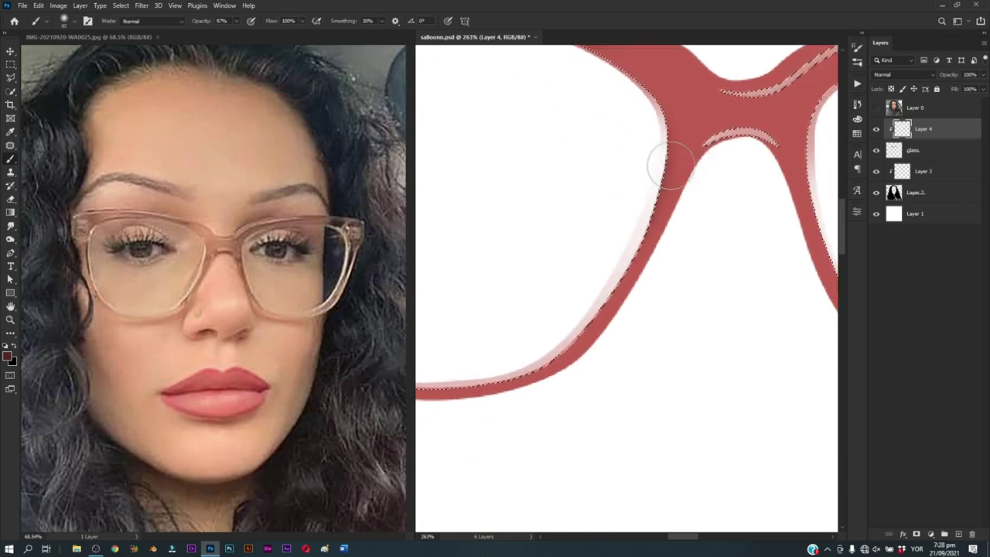
{"action": "right_click", "coordinate": [645, 114], "text": "alt"}
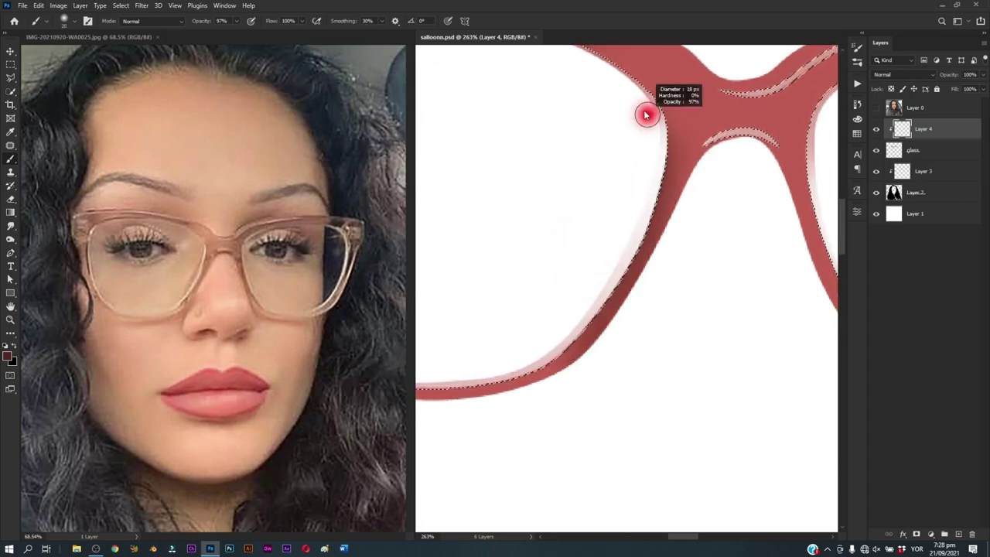
{"action": "left_click_drag", "start_coordinate": [527, 344], "coordinate": [689, 159]}
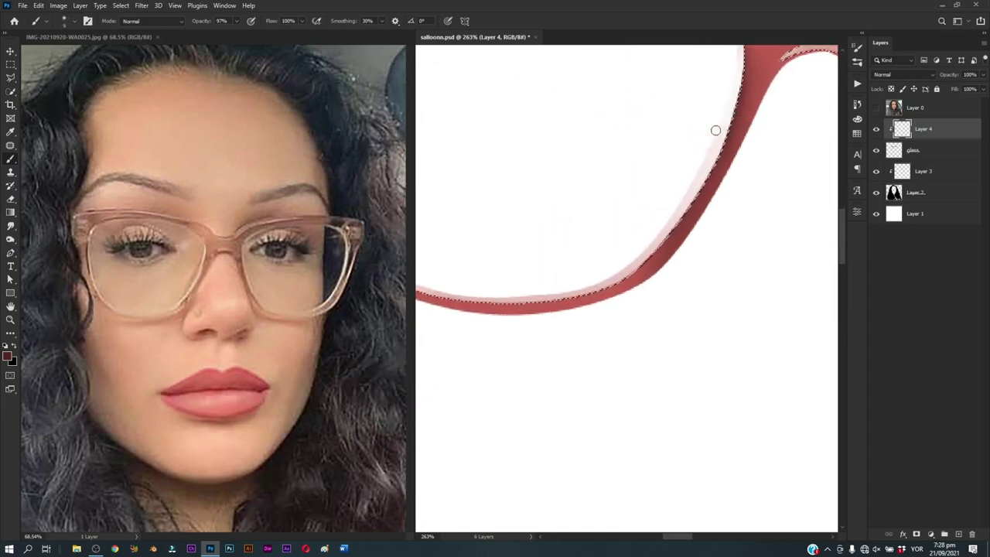
{"action": "left_click_drag", "start_coordinate": [561, 299], "coordinate": [573, 254]}
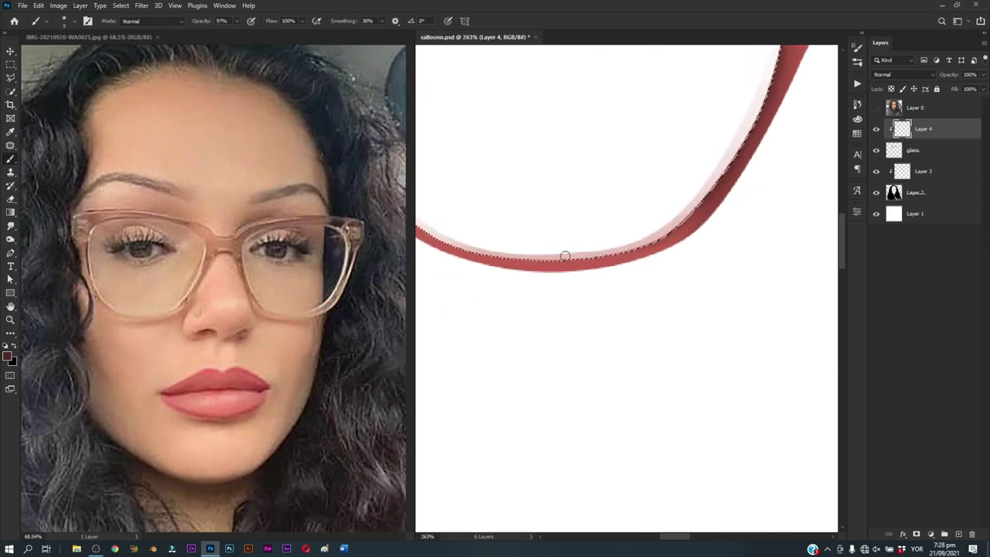
{"action": "left_click_drag", "start_coordinate": [691, 289], "coordinate": [525, 200]}
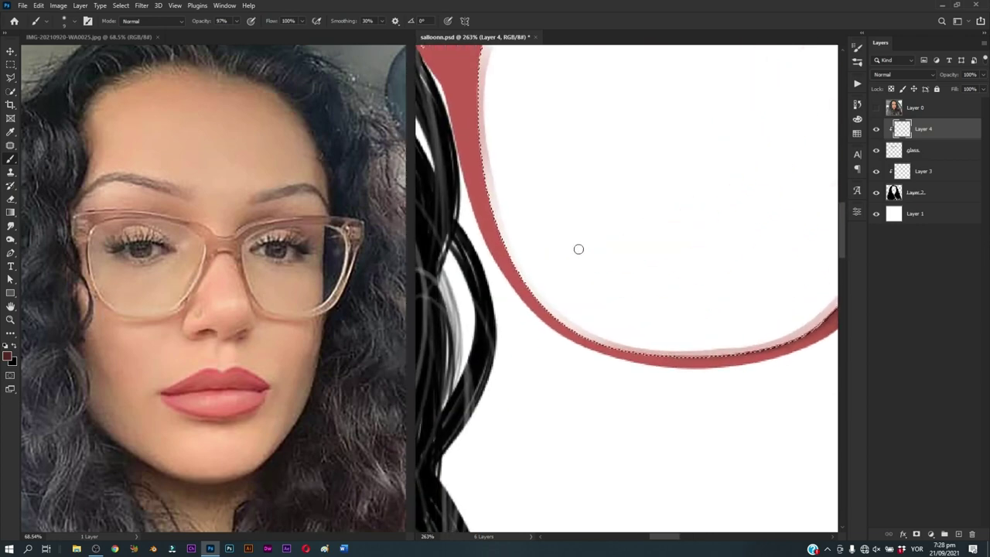
Step: Restore the selection around the glasses frame and centre the bridge in view
{"action": "key", "text": "ctrl+shift+d"}
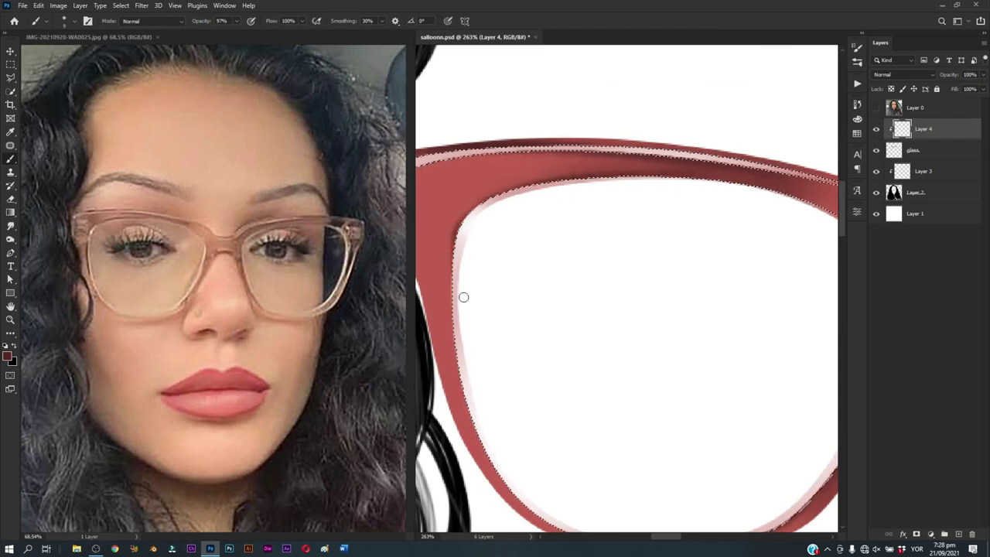
{"action": "left_click_drag", "start_coordinate": [459, 238], "coordinate": [495, 214]}
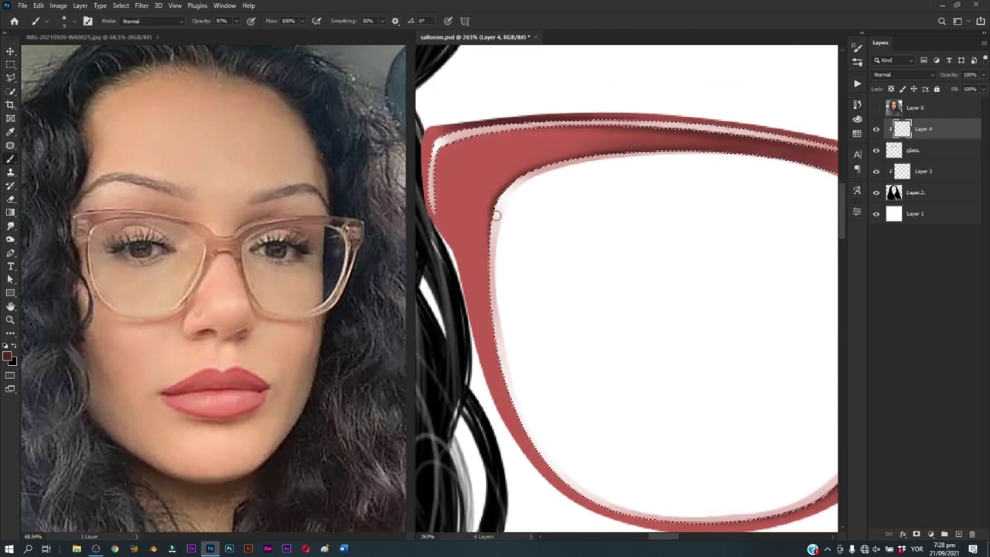
{"action": "scroll", "coordinate": [495, 232], "scroll_direction": "down", "scroll_amount": 3}
{"action": "scroll", "coordinate": [511, 286], "scroll_direction": "down", "scroll_amount": 2}
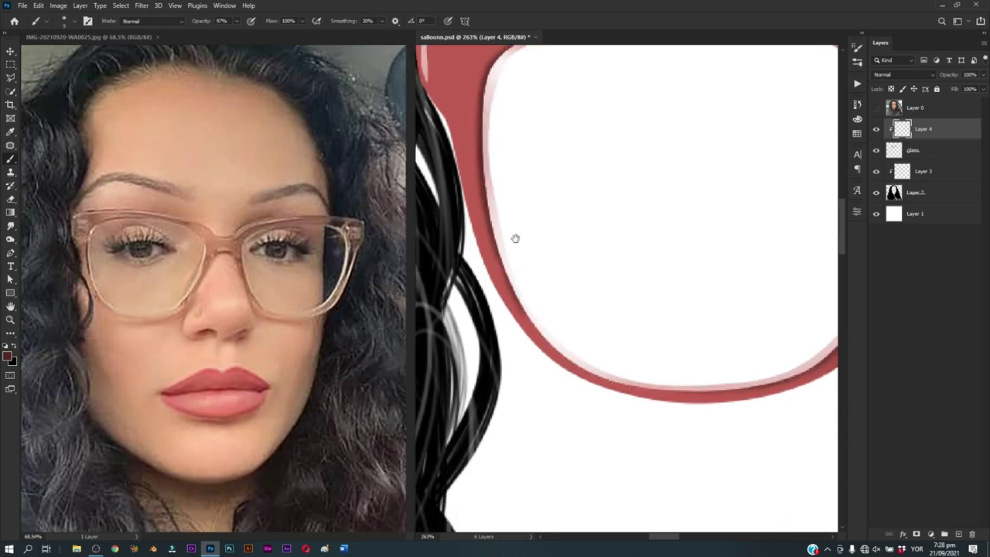
{"action": "scroll", "coordinate": [514, 262], "scroll_direction": "down", "scroll_amount": 1}
{"action": "scroll", "coordinate": [512, 254], "scroll_direction": "down", "scroll_amount": 1}
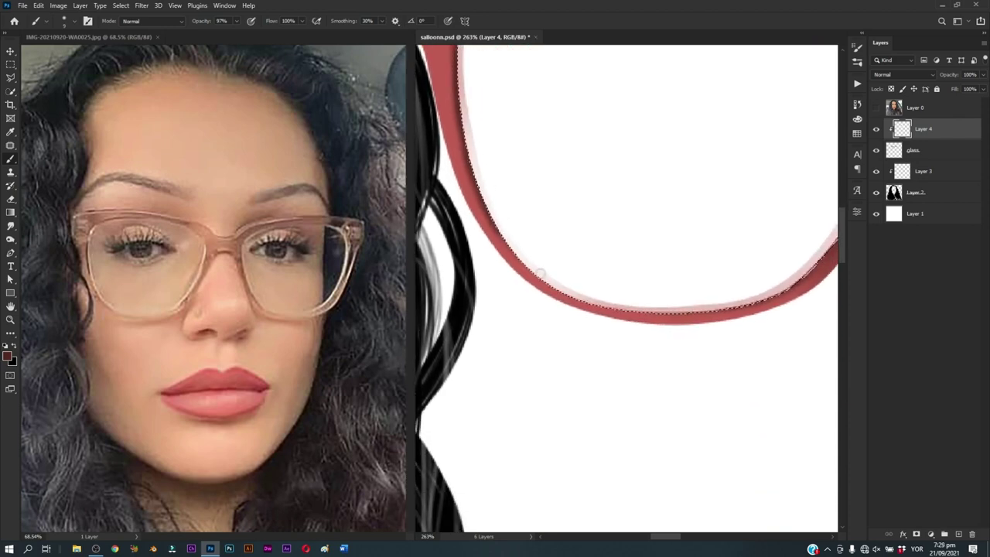
{"action": "scroll", "coordinate": [525, 255], "scroll_direction": "up", "scroll_amount": 6}
{"action": "scroll", "coordinate": [533, 225], "scroll_direction": "up", "scroll_amount": 1}
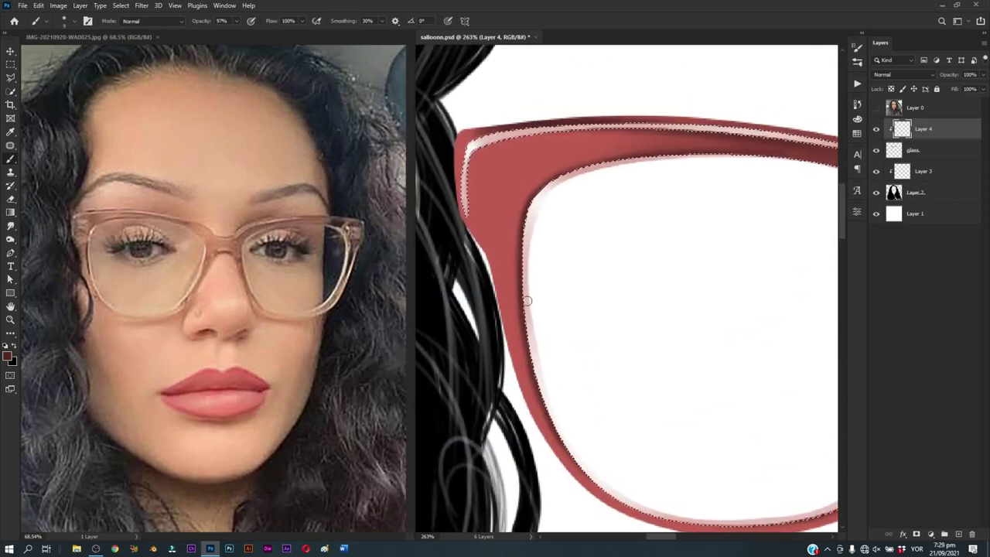
{"action": "scroll", "coordinate": [527, 300], "scroll_direction": "up", "scroll_amount": 1}
{"action": "scroll", "coordinate": [541, 255], "scroll_direction": "down", "scroll_amount": 1}
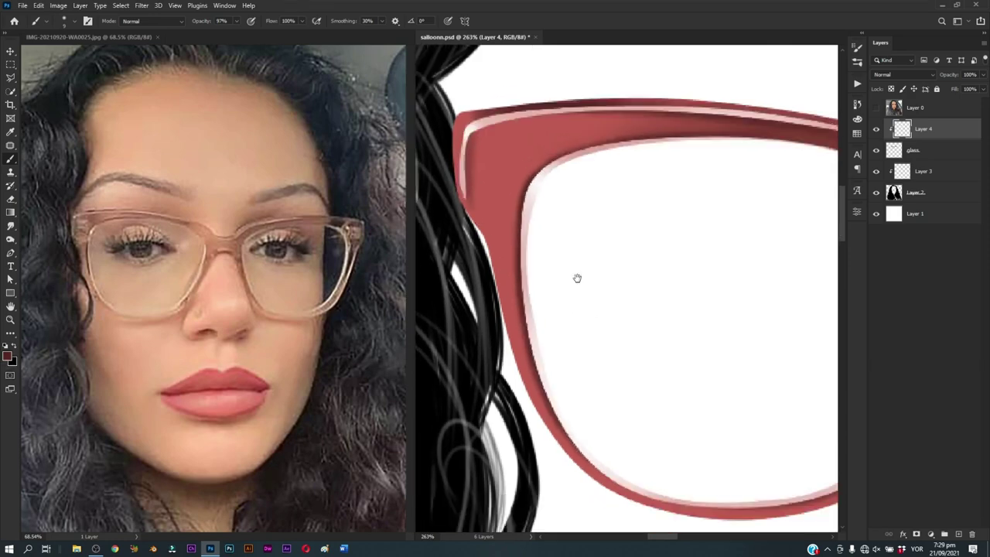
{"action": "scroll", "coordinate": [578, 302], "scroll_direction": "down", "scroll_amount": 3}
{"action": "scroll", "coordinate": [603, 294], "scroll_direction": "down", "scroll_amount": 2}
{"action": "scroll", "coordinate": [664, 284], "scroll_direction": "up", "scroll_amount": 5}
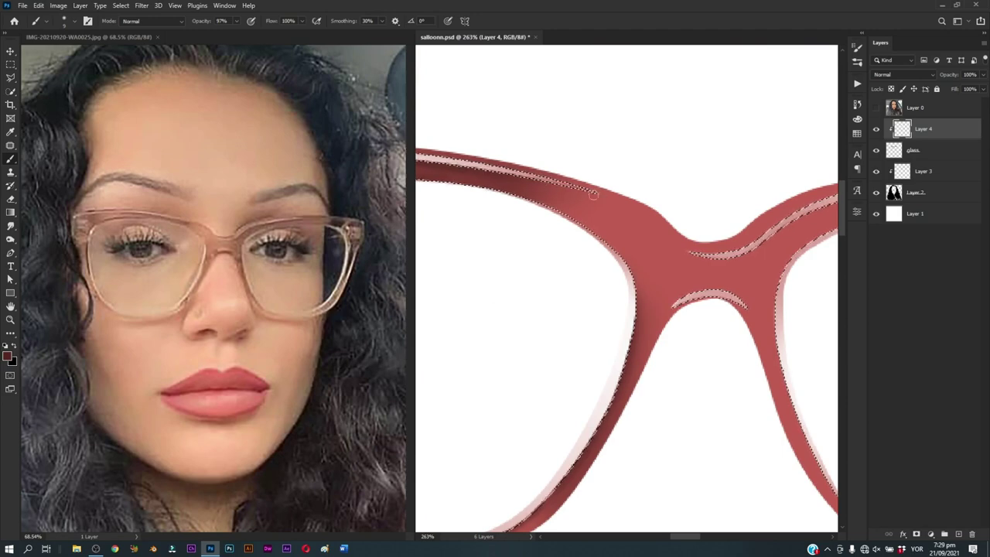
{"action": "mouse_move", "coordinate": [648, 252]}
{"action": "left_mouse_down"}
{"action": "mouse_move", "coordinate": [547, 210]}
{"action": "mouse_move", "coordinate": [526, 214]}
{"action": "mouse_move", "coordinate": [641, 165]}
{"action": "left_mouse_up"}
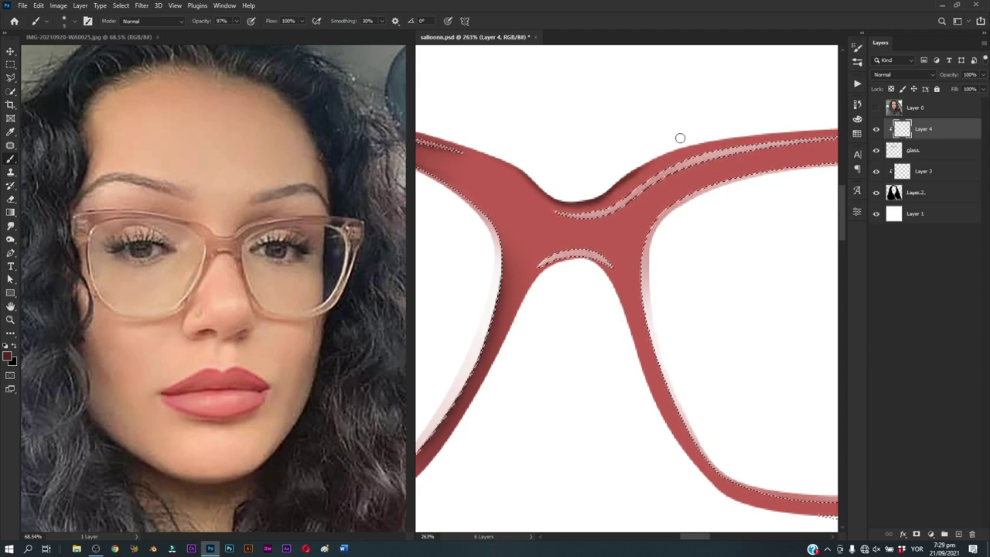
Step: Shade the right frame arm's top edge and the bridge area in darker red
{"action": "left_click_drag", "start_coordinate": [681, 138], "coordinate": [634, 164]}
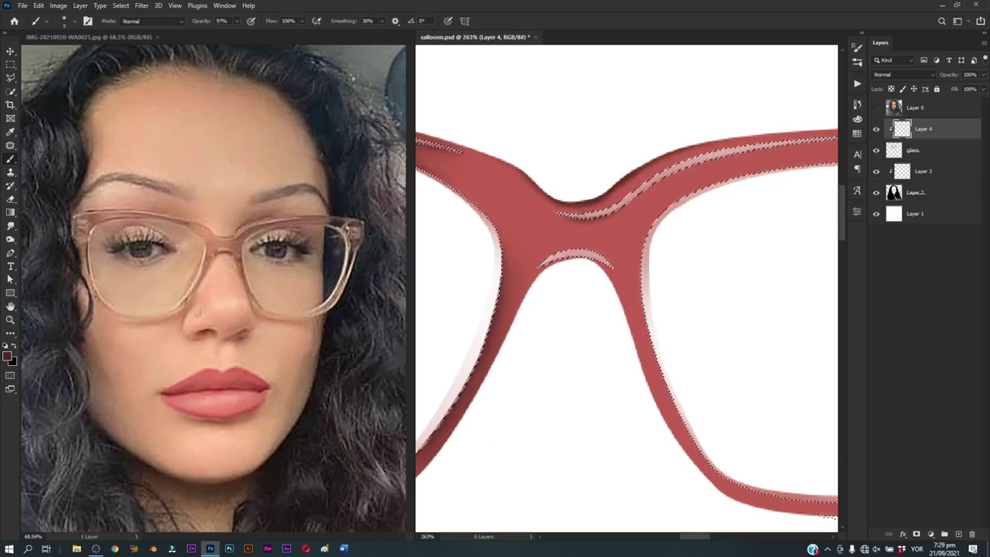
{"action": "mouse_move", "coordinate": [567, 217]}
{"action": "left_mouse_down"}
{"action": "mouse_move", "coordinate": [685, 165]}
{"action": "mouse_move", "coordinate": [532, 202]}
{"action": "left_mouse_up"}
{"action": "left_click_drag", "start_coordinate": [719, 165], "coordinate": [593, 180]}
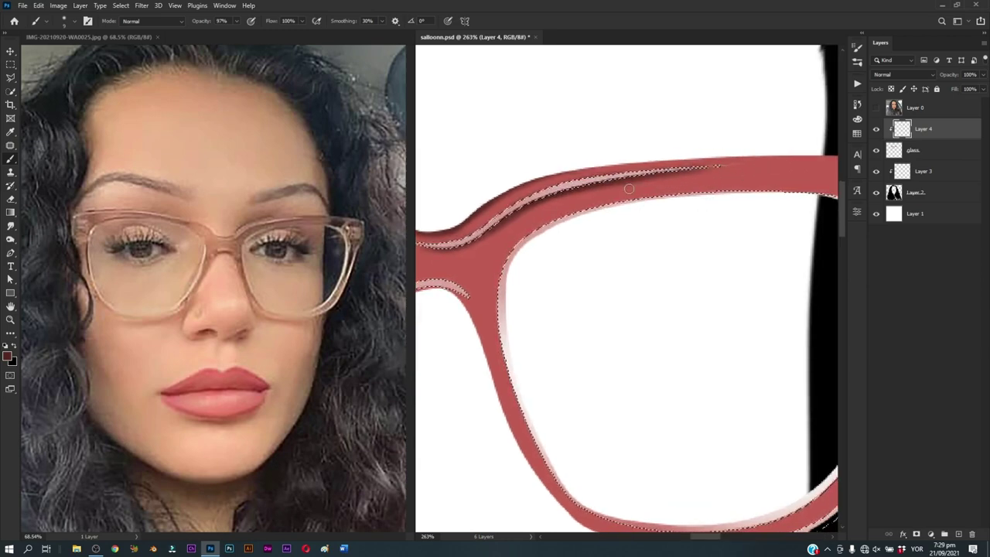
{"action": "mouse_move", "coordinate": [721, 177]}
{"action": "left_mouse_down"}
{"action": "mouse_move", "coordinate": [621, 180]}
{"action": "mouse_move", "coordinate": [753, 164]}
{"action": "left_mouse_up"}
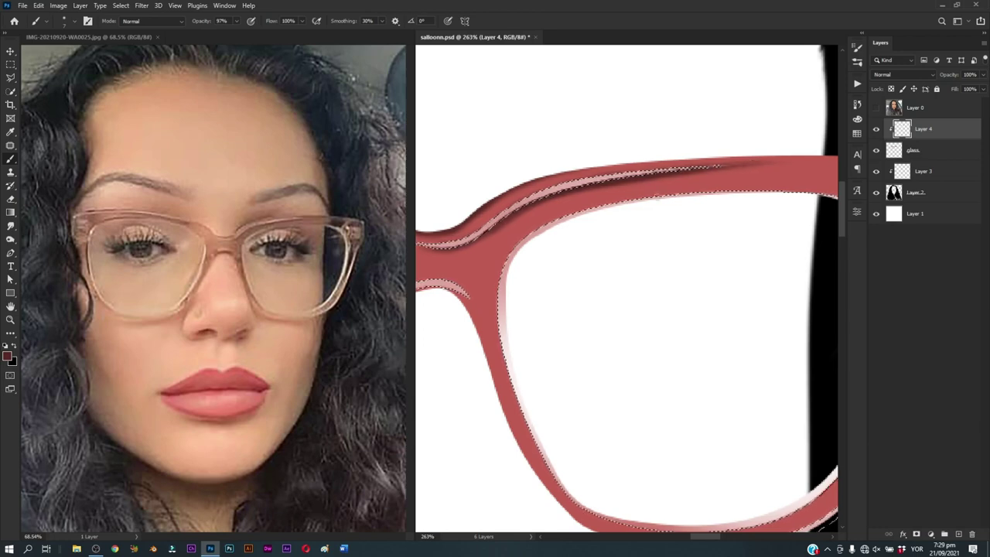
{"action": "left_click_drag", "start_coordinate": [656, 196], "coordinate": [572, 199]}
{"action": "mouse_move", "coordinate": [658, 178]}
{"action": "left_mouse_down"}
{"action": "mouse_move", "coordinate": [591, 185]}
{"action": "mouse_move", "coordinate": [773, 158]}
{"action": "left_mouse_up"}
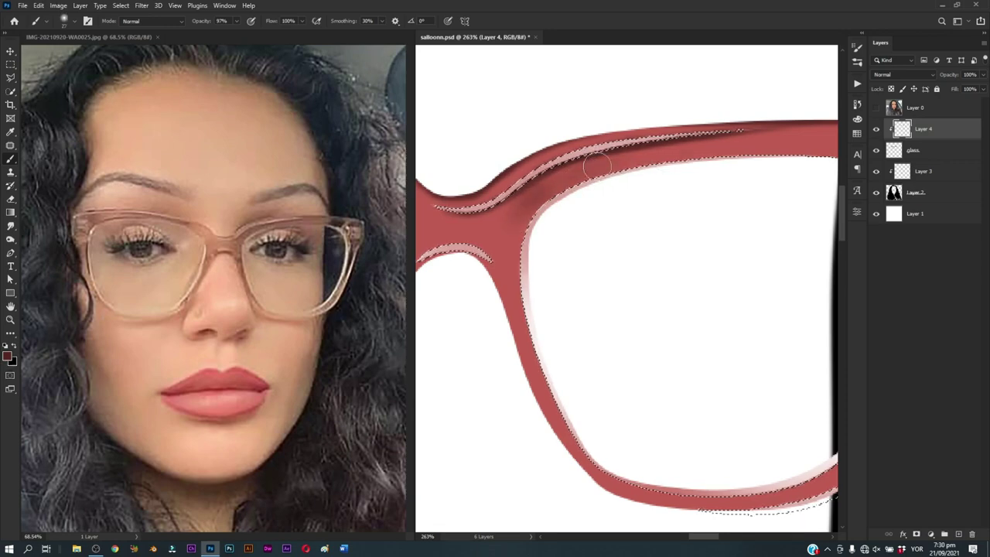
{"action": "left_click_drag", "start_coordinate": [545, 193], "coordinate": [680, 148]}
{"action": "left_click_drag", "start_coordinate": [738, 139], "coordinate": [551, 193]}
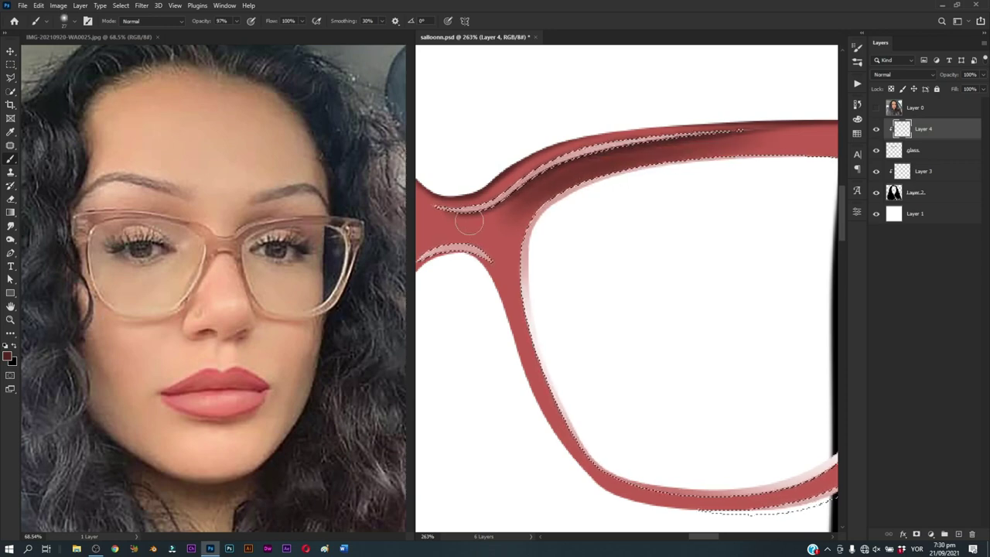
Step: Darken the frame's inner edges beside the lens with a resized brush, and set Smoothing to 0%
{"action": "mouse_move", "coordinate": [535, 261]}
{"action": "left_mouse_down"}
{"action": "mouse_move", "coordinate": [547, 223]}
{"action": "mouse_move", "coordinate": [530, 282]}
{"action": "left_mouse_up"}
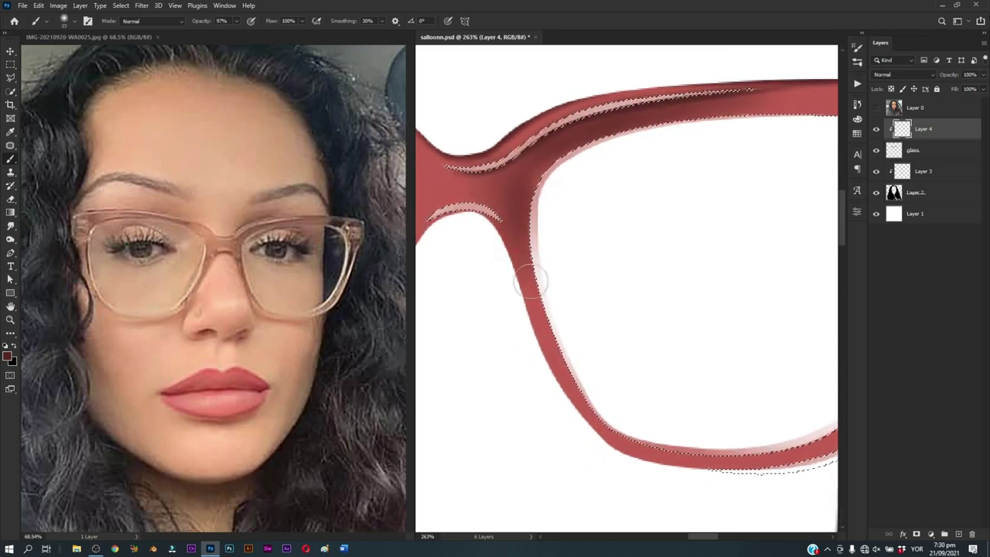
{"action": "left_click_drag", "start_coordinate": [520, 214], "coordinate": [481, 137]}
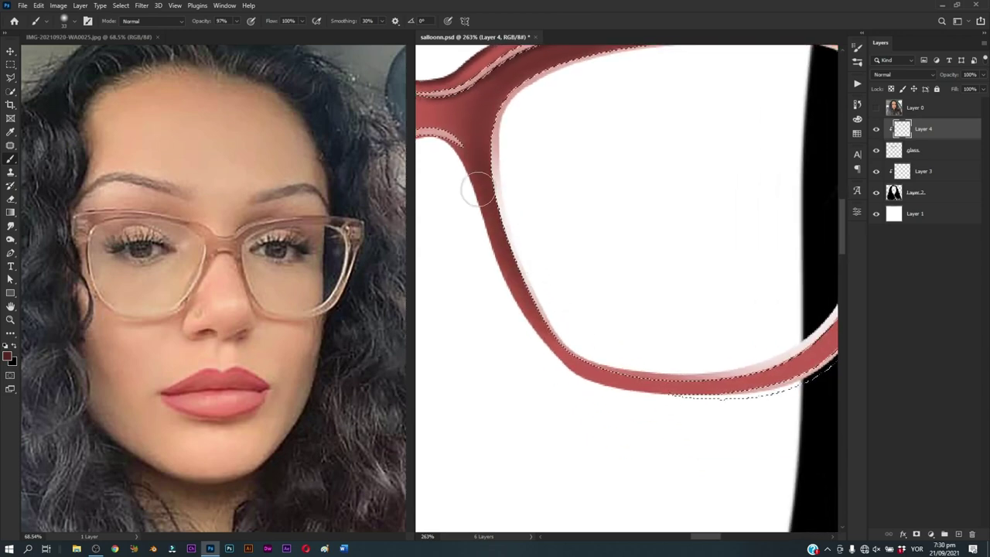
{"action": "left_click_drag", "start_coordinate": [526, 302], "coordinate": [516, 302]}
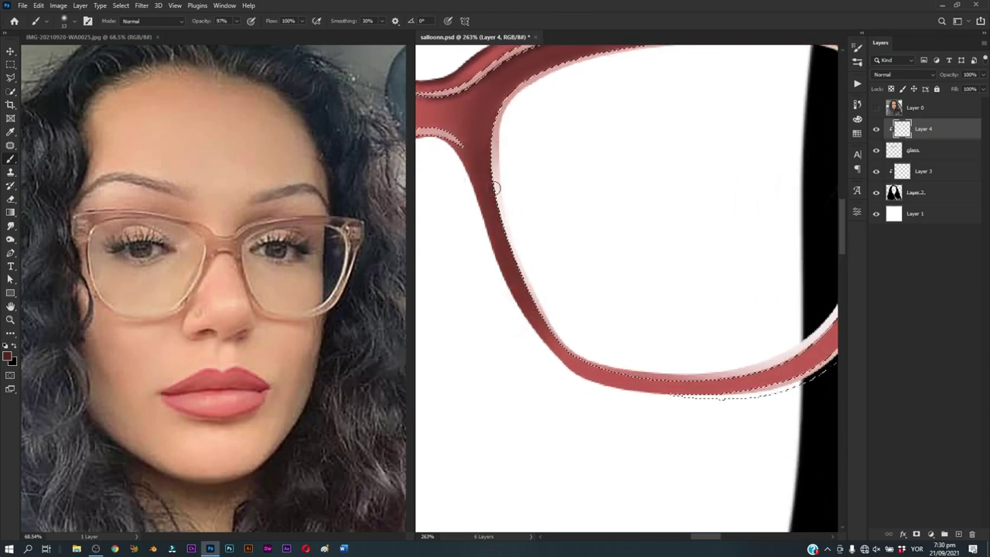
{"action": "left_click_drag", "start_coordinate": [679, 283], "coordinate": [559, 236]}
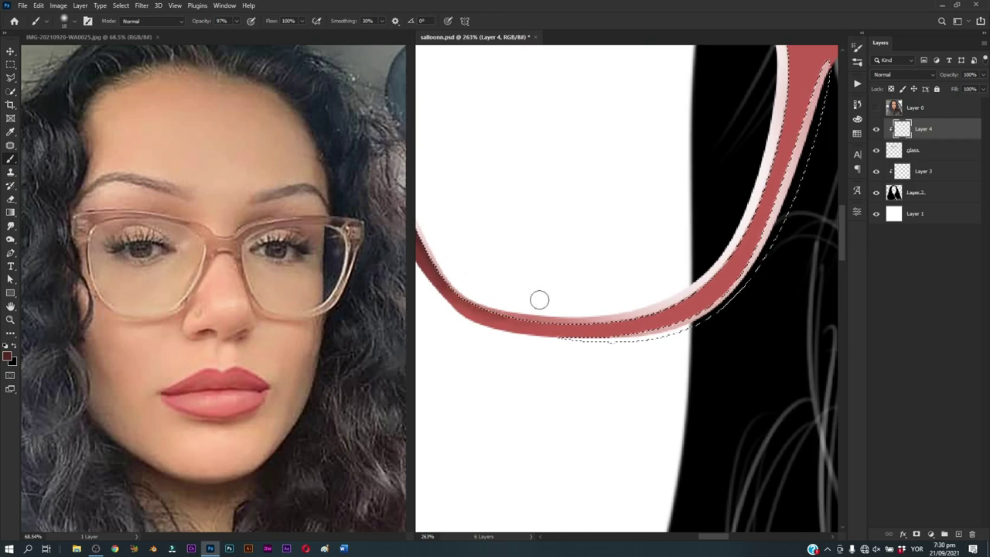
{"action": "left_click_drag", "start_coordinate": [617, 247], "coordinate": [523, 347]}
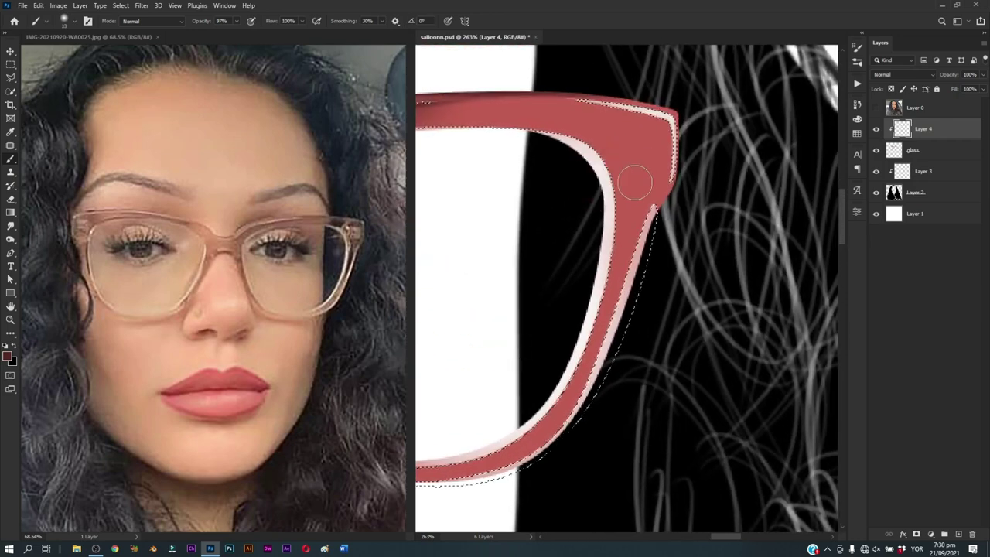
{"action": "left_click_drag", "start_coordinate": [626, 179], "coordinate": [633, 135]}
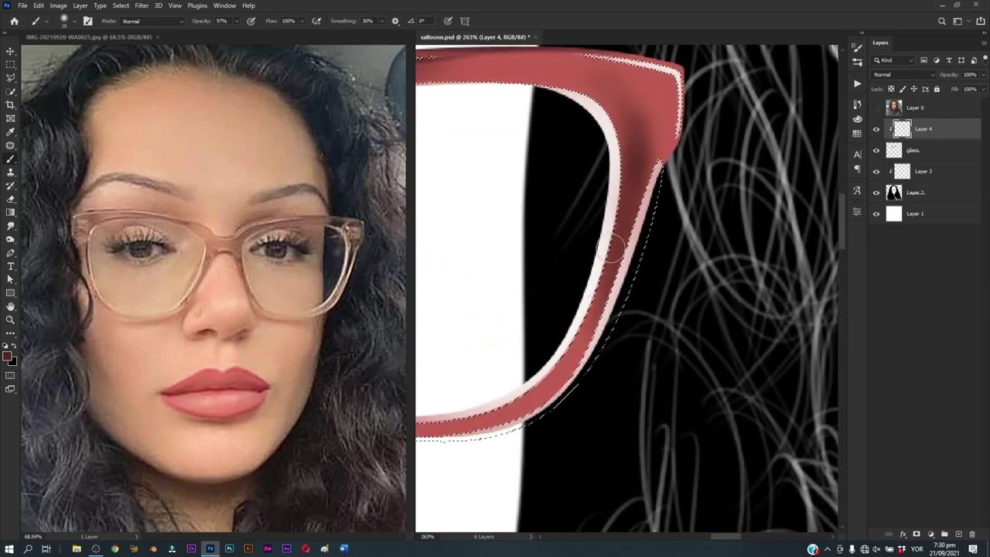
{"action": "left_click_drag", "start_coordinate": [619, 224], "coordinate": [554, 356]}
{"action": "mouse_move", "coordinate": [638, 143]}
{"action": "left_mouse_down"}
{"action": "mouse_move", "coordinate": [590, 306]}
{"action": "mouse_move", "coordinate": [459, 404]}
{"action": "left_mouse_up"}
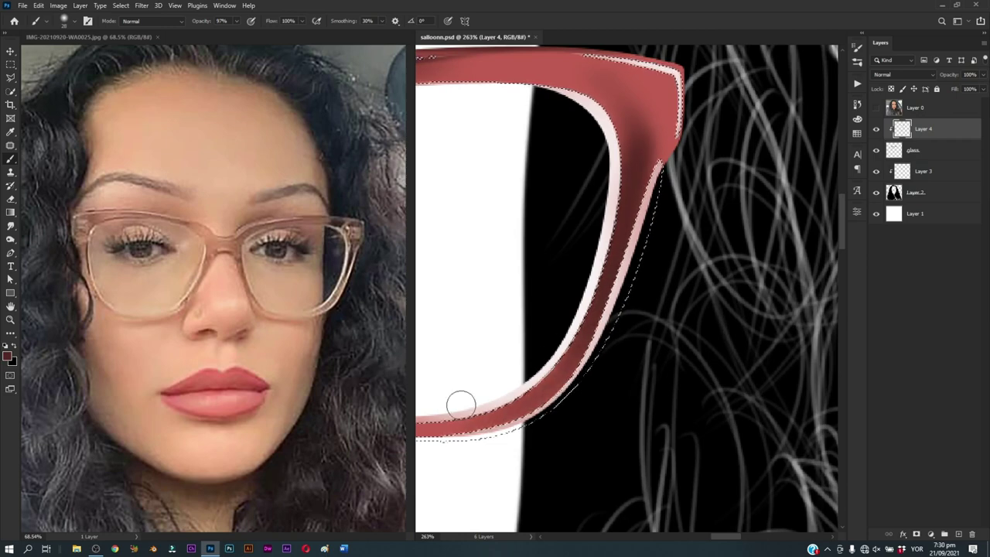
{"action": "mouse_move", "coordinate": [612, 220]}
{"action": "left_mouse_down"}
{"action": "mouse_move", "coordinate": [591, 310]}
{"action": "mouse_move", "coordinate": [700, 335]}
{"action": "left_mouse_up"}
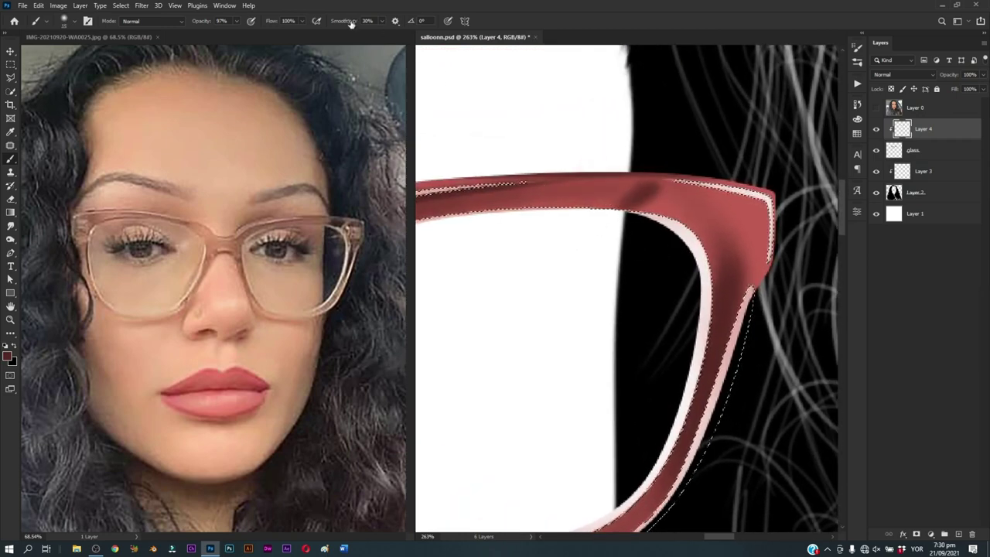
{"action": "left_click_drag", "start_coordinate": [351, 21], "coordinate": [325, 21]}
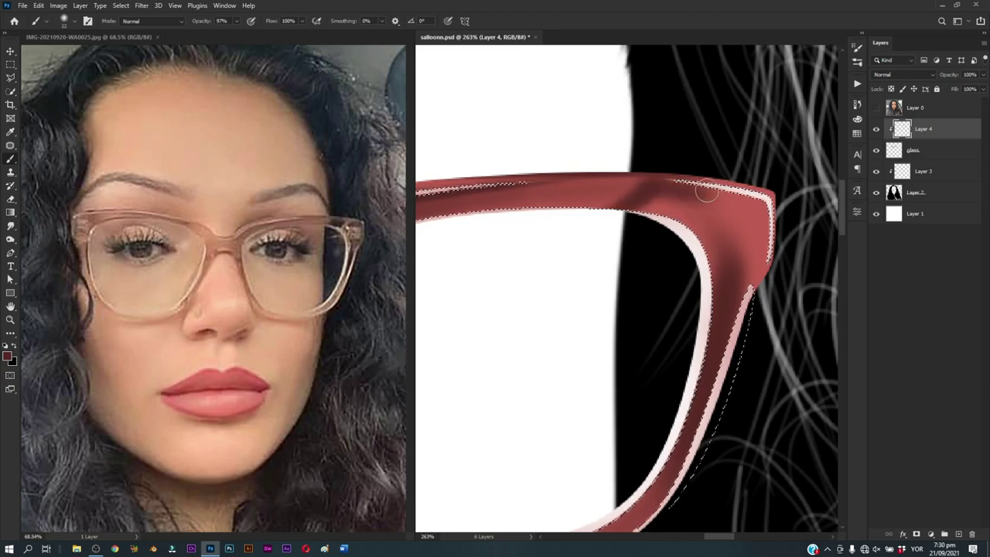
{"action": "left_click_drag", "start_coordinate": [697, 203], "coordinate": [644, 188]}
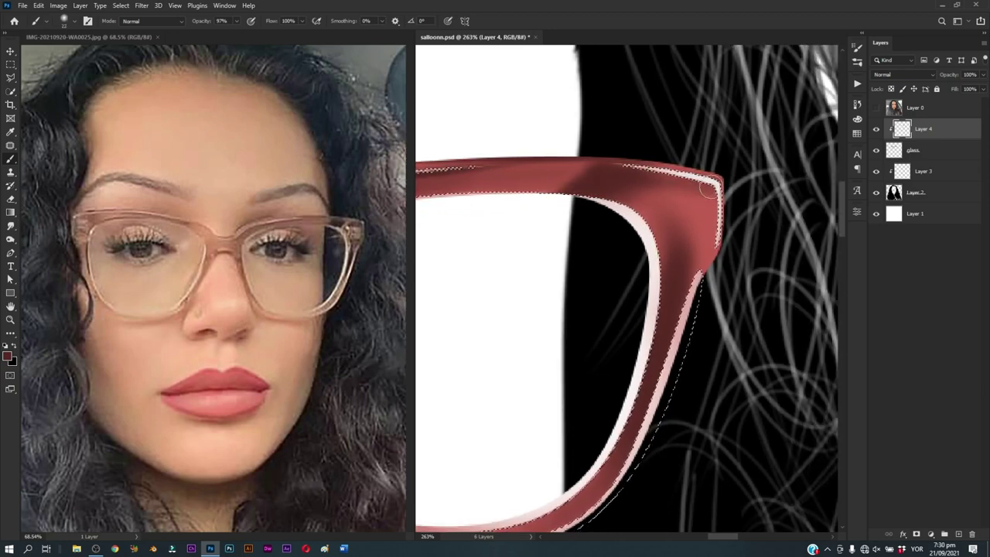
Step: Zoom out to check the hair and glasses, then save the document
{"action": "scroll", "coordinate": [707, 201], "scroll_direction": "down", "scroll_amount": 2}
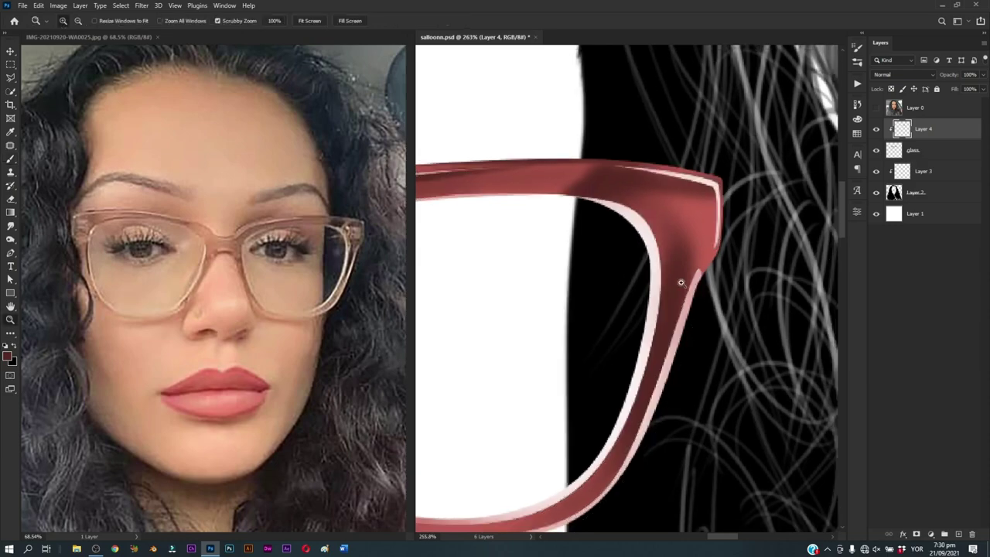
{"action": "scroll", "coordinate": [688, 293], "scroll_direction": "down", "scroll_amount": 3}
{"action": "scroll", "coordinate": [702, 249], "scroll_direction": "up", "scroll_amount": 3}
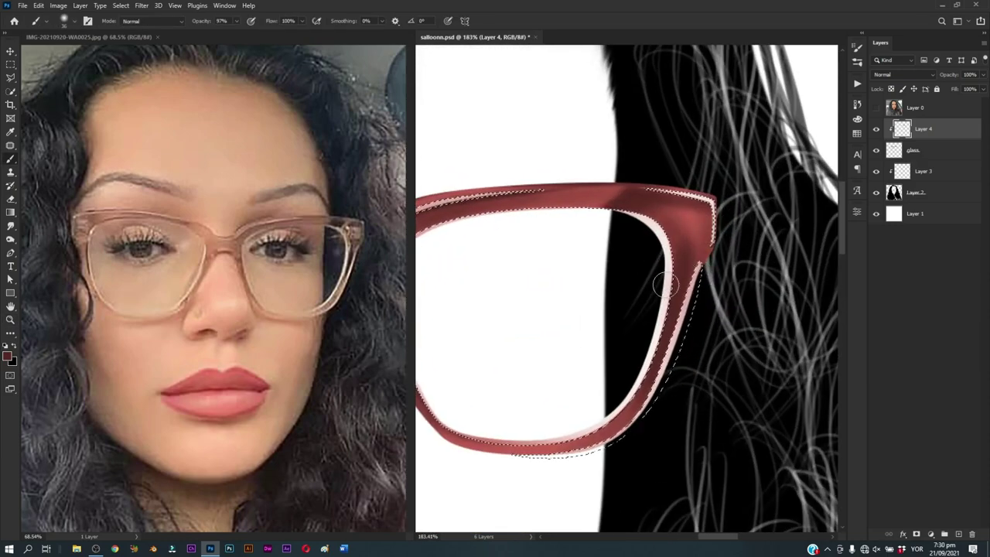
{"action": "key", "text": "z"}
{"action": "mouse_move", "coordinate": [702, 249]}
{"action": "left_mouse_down"}
{"action": "mouse_move", "coordinate": [532, 282]}
{"action": "mouse_move", "coordinate": [594, 229]}
{"action": "left_mouse_up"}
{"action": "key", "text": "b"}
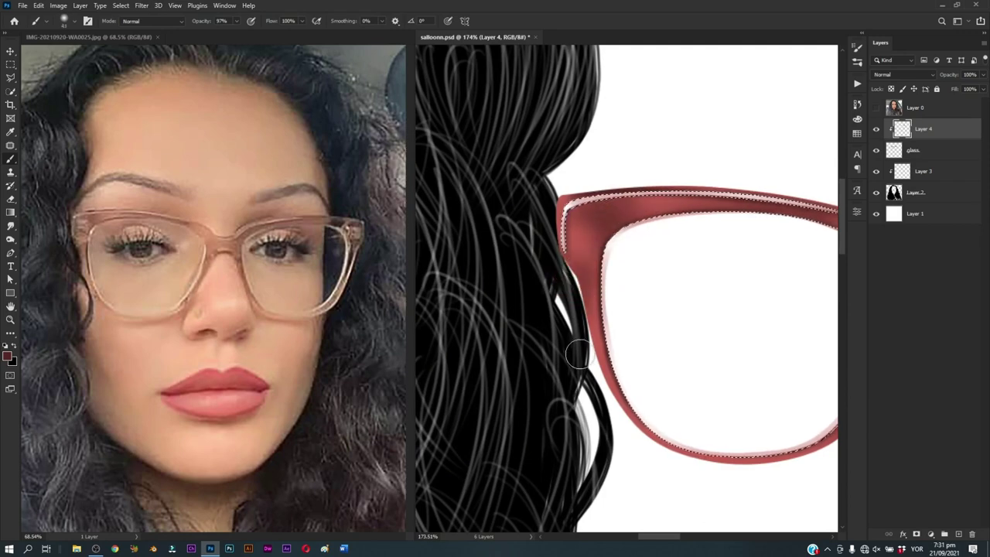
{"action": "scroll", "coordinate": [630, 341], "scroll_direction": "down", "scroll_amount": 3}
{"action": "key", "text": "ctrl+s"}
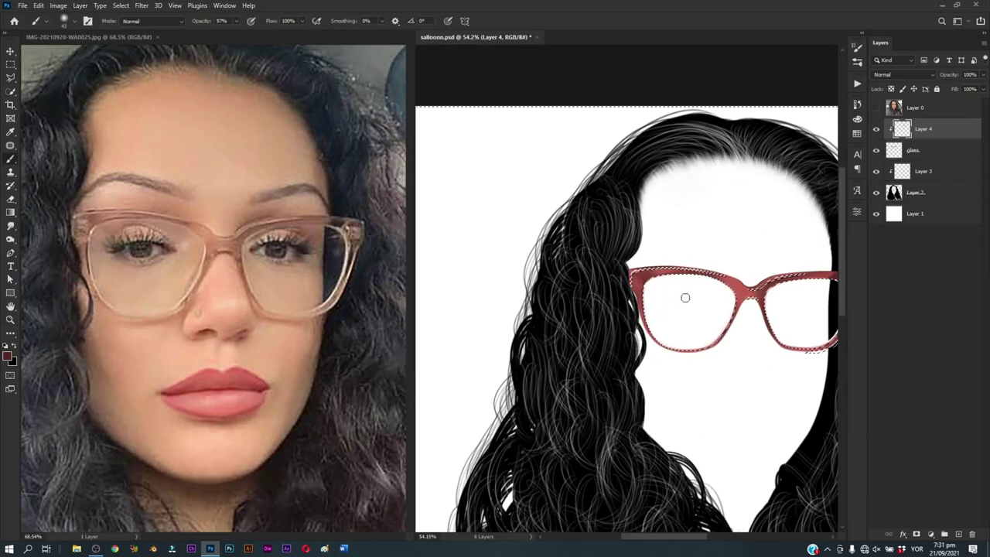
Step: Fade the glasses frame by setting the glass layer's opacity to 75%
{"action": "left_click_drag", "start_coordinate": [722, 336], "coordinate": [594, 343]}
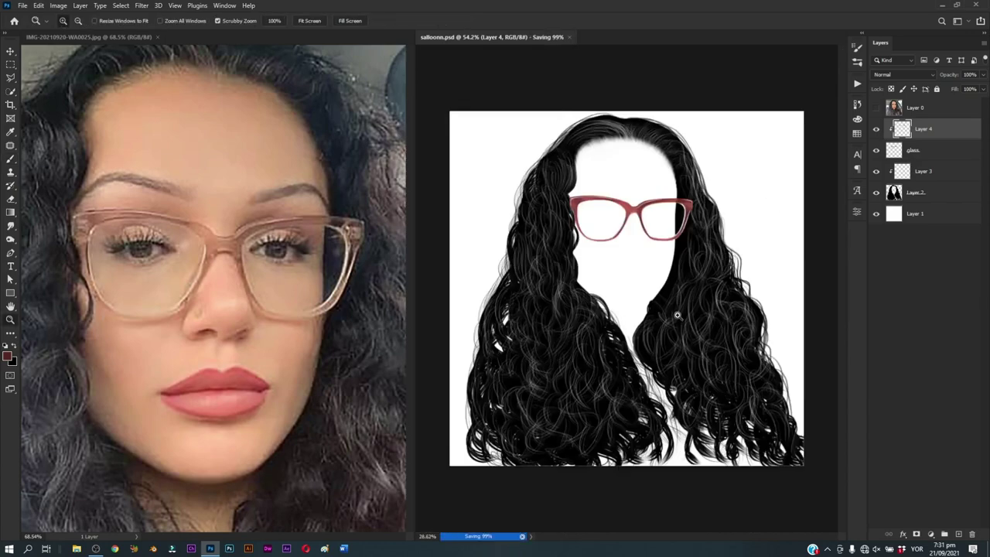
{"action": "key", "text": "ctrl+0"}
{"action": "key", "text": "b"}
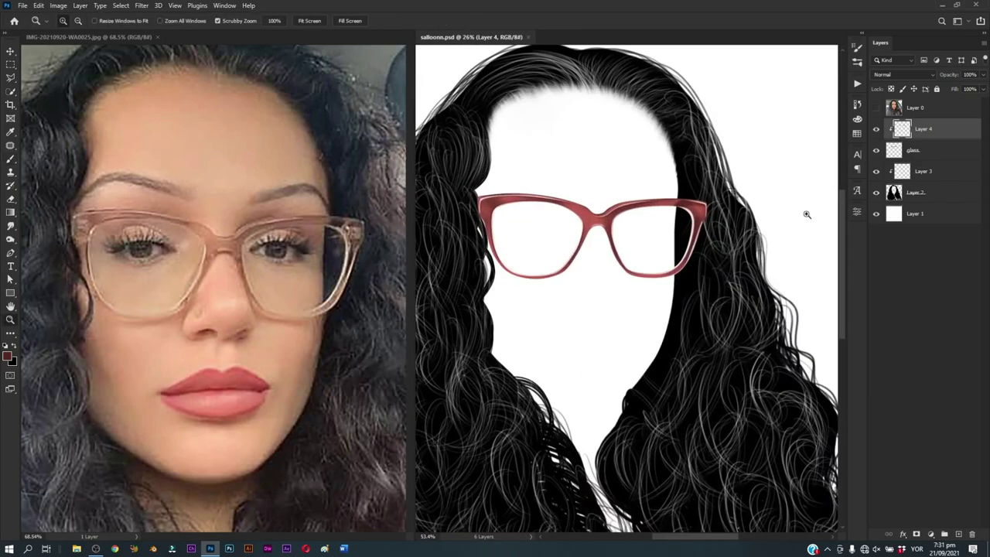
{"action": "left_click", "coordinate": [951, 149]}
{"action": "type", "text": "72"}
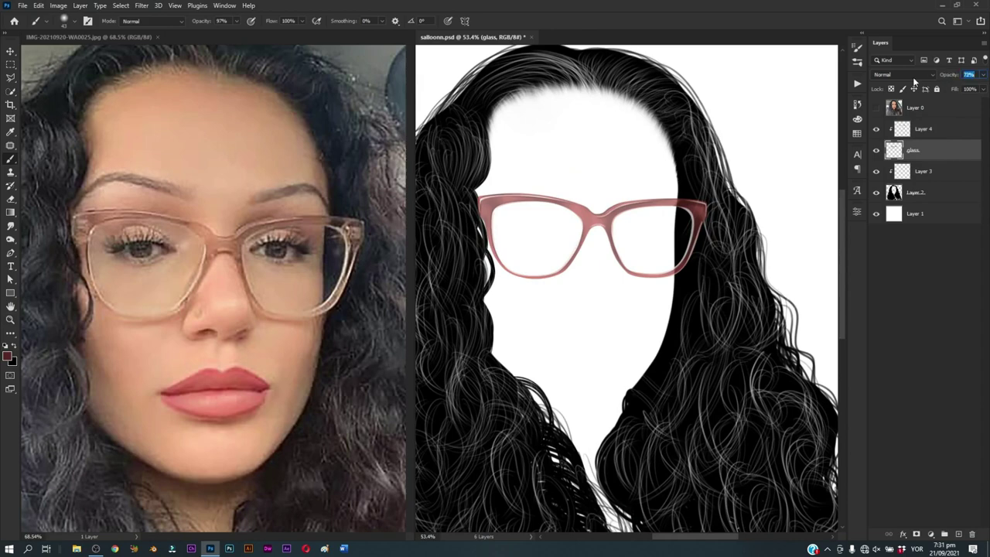
{"action": "type", "text": "7"}
Step: Add a new empty layer named 'hair' above Layer 1
{"action": "left_click", "coordinate": [931, 198]}
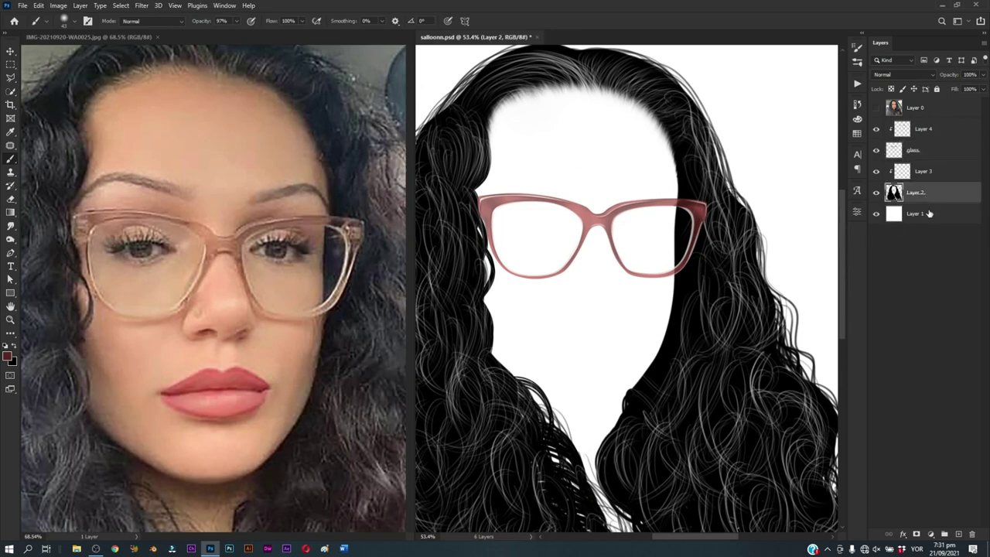
{"action": "left_click", "coordinate": [929, 214]}
{"action": "key", "text": "ctrl+shift+n"}
{"action": "type", "text": "hair"}
{"action": "key", "text": "Return"}
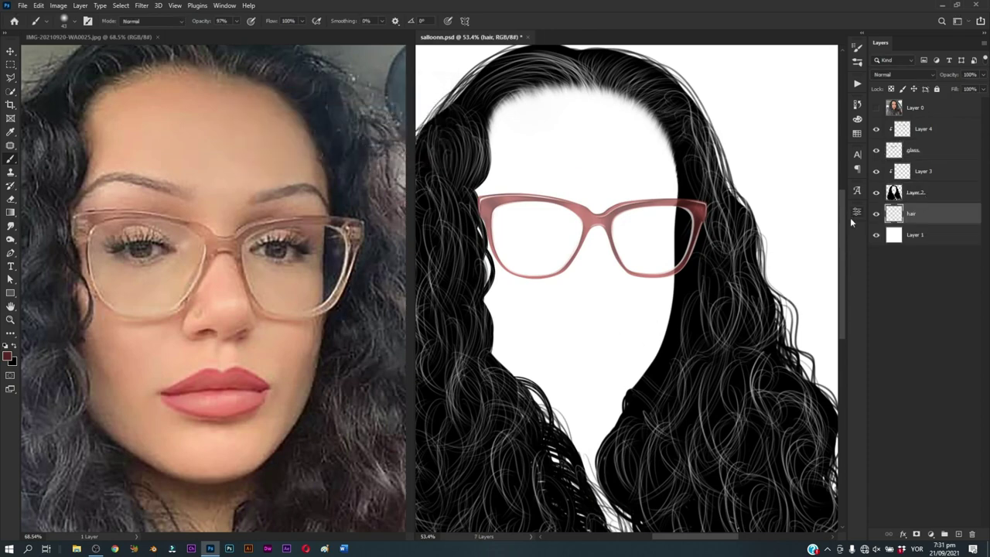
Step: Show the reference photo and trace a closed pen path around the first eyebrow
{"action": "key", "text": "p"}
{"action": "left_click", "coordinate": [876, 108]}
{"action": "scroll", "coordinate": [520, 240], "scroll_direction": "up", "scroll_amount": 5}
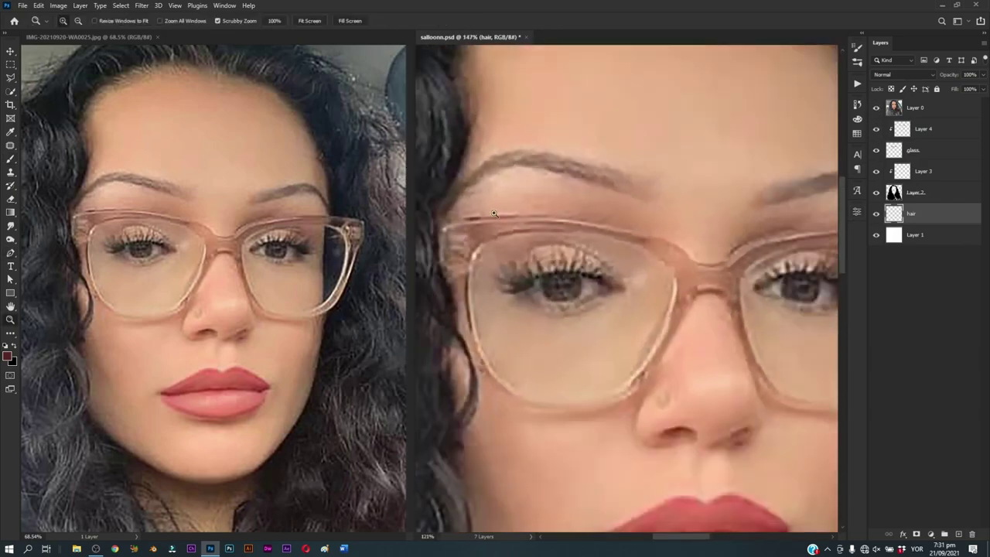
{"action": "scroll", "coordinate": [520, 240], "scroll_direction": "down", "scroll_amount": 2}
{"action": "left_click", "coordinate": [560, 225]}
{"action": "left_click", "coordinate": [580, 232]}
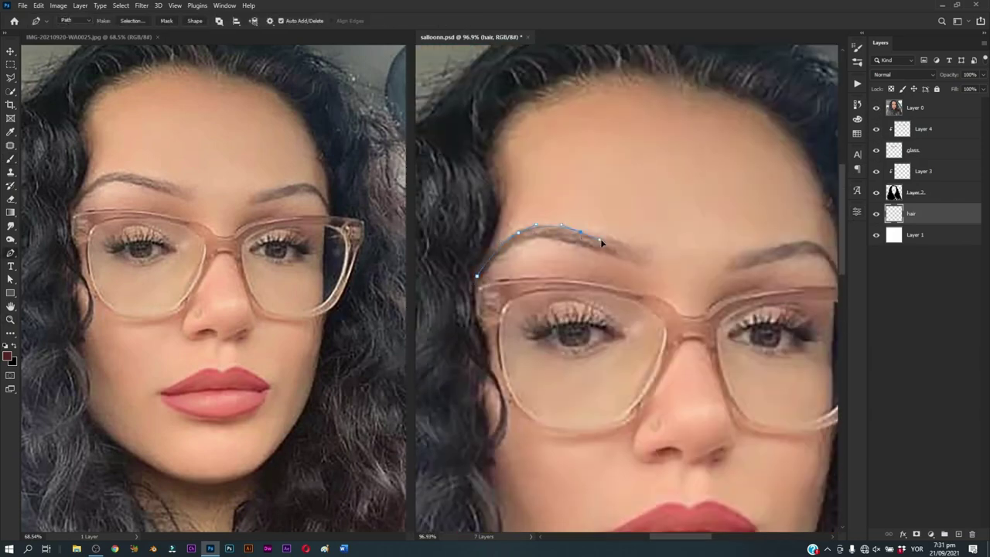
{"action": "left_click", "coordinate": [635, 264]}
{"action": "left_click", "coordinate": [542, 238]}
{"action": "left_click", "coordinate": [477, 275]}
Step: Outline the other eyebrow with the pen, then look over the brush presets
{"action": "left_click_drag", "start_coordinate": [737, 260], "coordinate": [572, 244]}
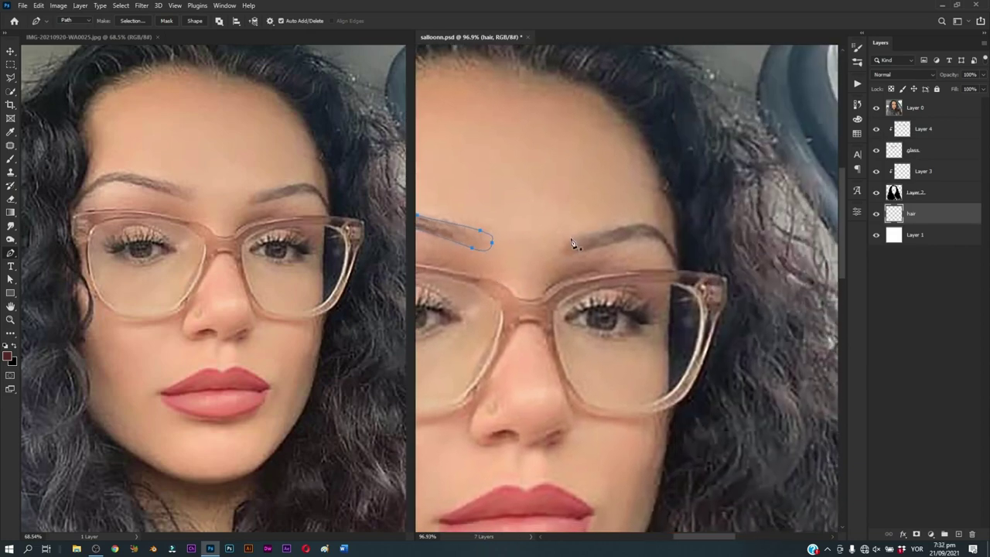
{"action": "left_click", "coordinate": [653, 223]}
{"action": "left_click_drag", "start_coordinate": [572, 255], "coordinate": [615, 272]}
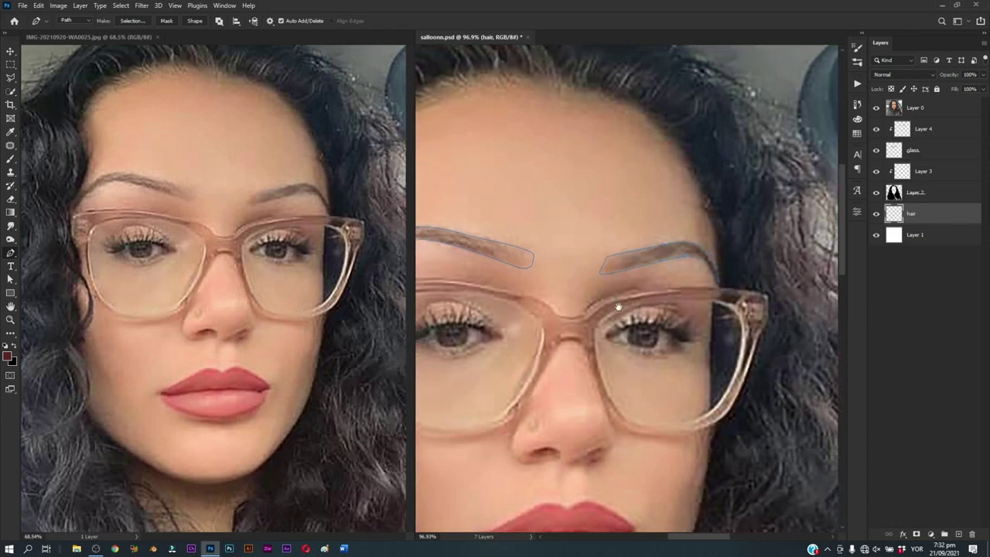
{"action": "key", "text": "b"}
{"action": "right_click", "coordinate": [619, 246]}
{"action": "key", "text": "Escape"}
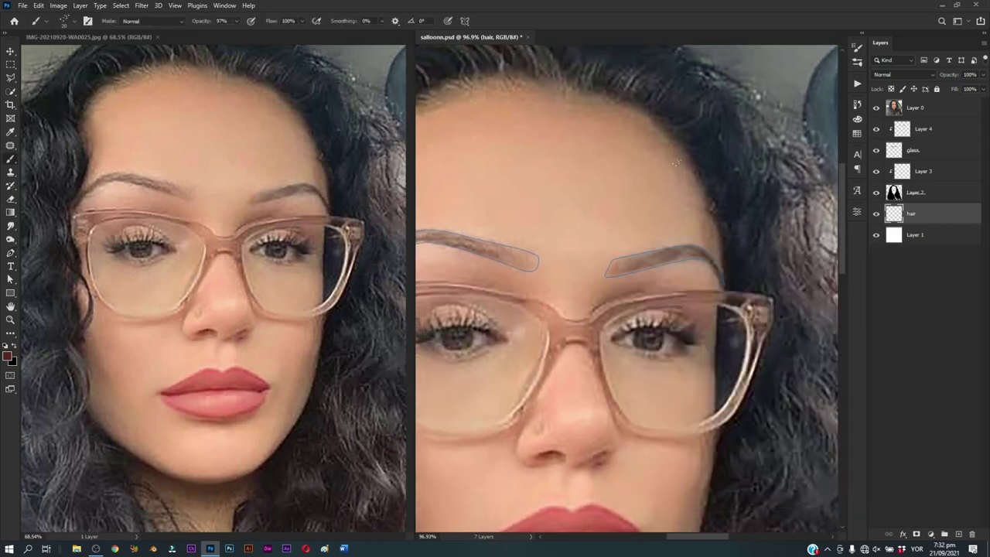
Step: Hide the reference photo and fill the left eyebrow outline with dark hair strokes, darkening its inner tail
{"action": "left_click", "coordinate": [876, 108]}
{"action": "scroll", "coordinate": [541, 275], "scroll_direction": "up", "scroll_amount": 3}
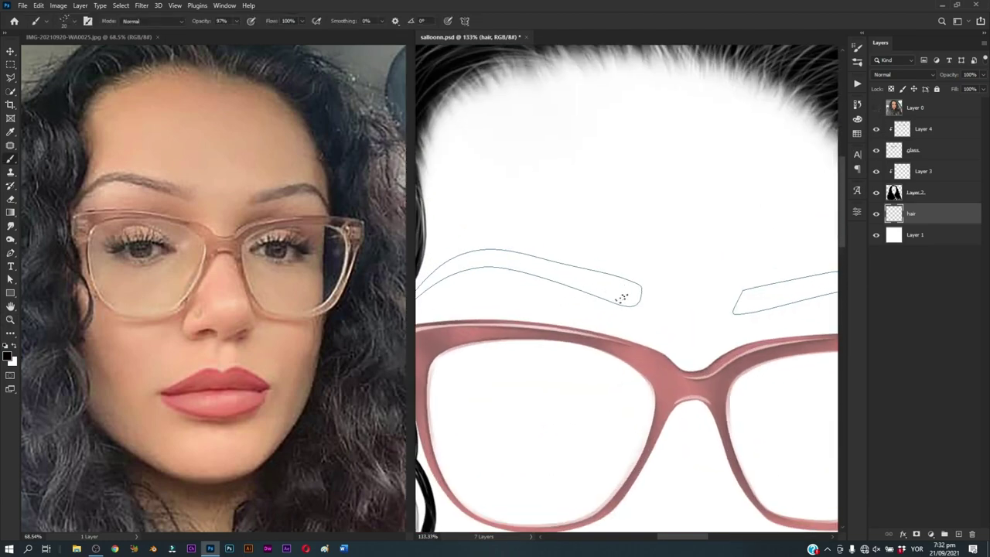
{"action": "mouse_move", "coordinate": [607, 288]}
{"action": "left_mouse_down"}
{"action": "mouse_move", "coordinate": [634, 302]}
{"action": "mouse_move", "coordinate": [593, 272]}
{"action": "mouse_move", "coordinate": [603, 276]}
{"action": "mouse_move", "coordinate": [541, 267]}
{"action": "mouse_move", "coordinate": [615, 295]}
{"action": "mouse_move", "coordinate": [588, 270]}
{"action": "mouse_move", "coordinate": [623, 298]}
{"action": "mouse_move", "coordinate": [615, 275]}
{"action": "mouse_move", "coordinate": [614, 300]}
{"action": "mouse_move", "coordinate": [579, 275]}
{"action": "mouse_move", "coordinate": [548, 283]}
{"action": "mouse_move", "coordinate": [596, 283]}
{"action": "mouse_move", "coordinate": [578, 263]}
{"action": "mouse_move", "coordinate": [519, 251]}
{"action": "mouse_move", "coordinate": [590, 258]}
{"action": "left_mouse_up"}
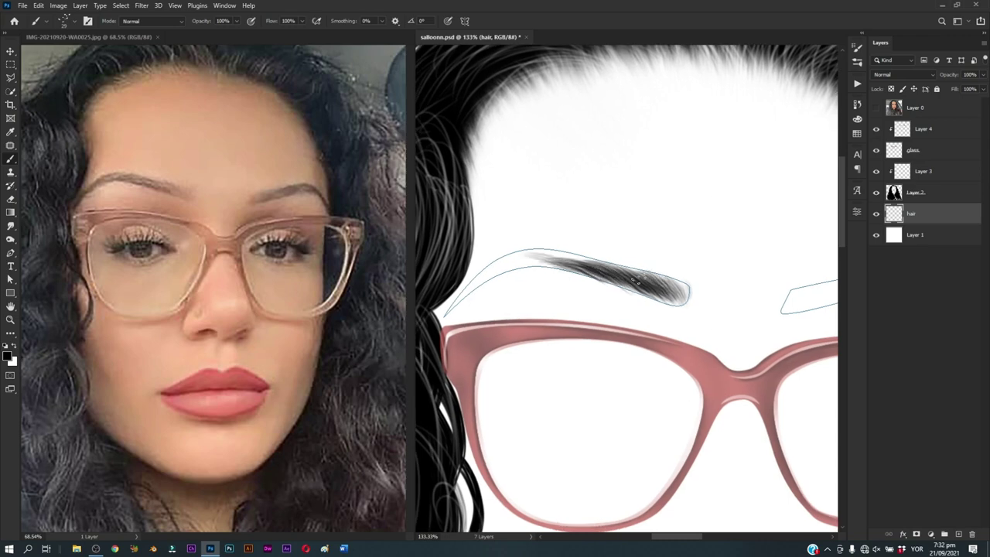
{"action": "left_click_drag", "start_coordinate": [640, 279], "coordinate": [597, 264]}
{"action": "mouse_move", "coordinate": [611, 271]}
{"action": "left_mouse_down"}
{"action": "mouse_move", "coordinate": [673, 270]}
{"action": "mouse_move", "coordinate": [600, 254]}
{"action": "left_mouse_up"}
{"action": "mouse_move", "coordinate": [651, 272]}
{"action": "left_mouse_down"}
{"action": "mouse_move", "coordinate": [603, 249]}
{"action": "mouse_move", "coordinate": [548, 270]}
{"action": "mouse_move", "coordinate": [507, 310]}
{"action": "left_mouse_up"}
{"action": "left_click_drag", "start_coordinate": [554, 278], "coordinate": [503, 317]}
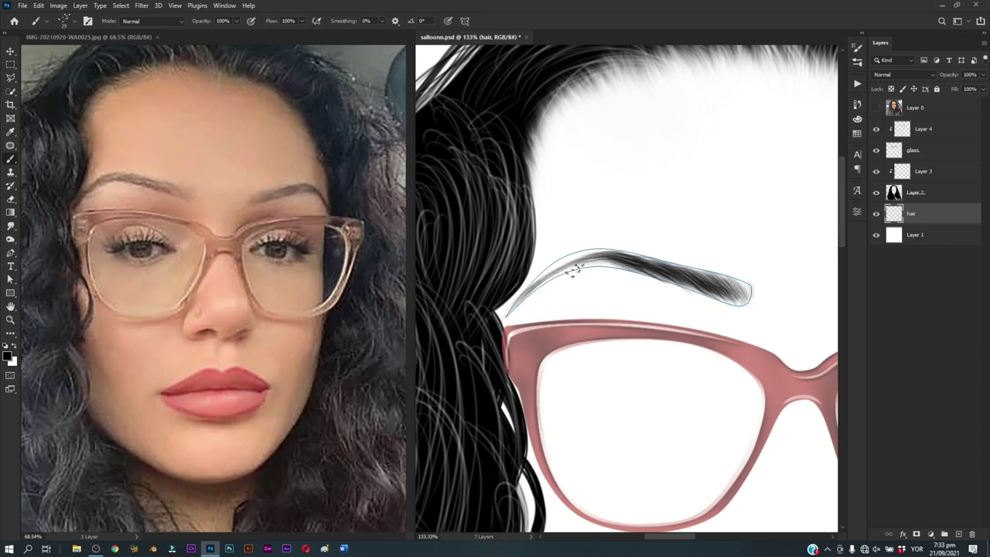
{"action": "left_click_drag", "start_coordinate": [573, 269], "coordinate": [509, 309]}
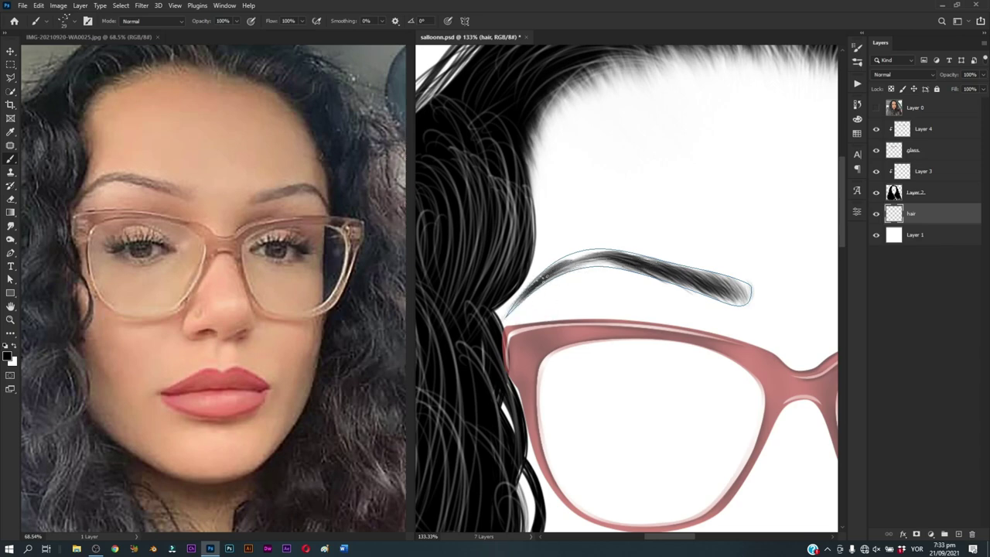
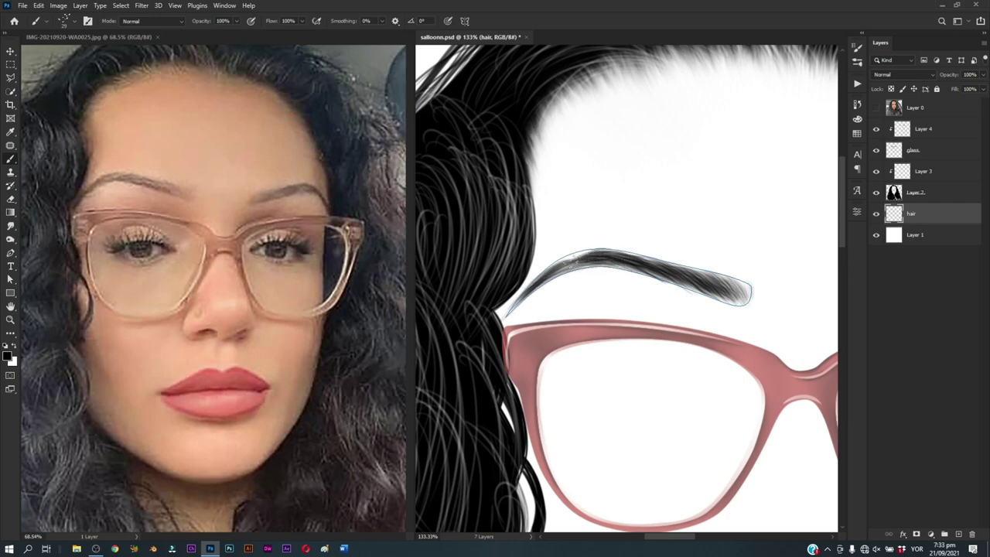
Step: Darken the inner part of the eyebrow with dark hair strokes
{"action": "left_click_drag", "start_coordinate": [611, 261], "coordinate": [548, 266]}
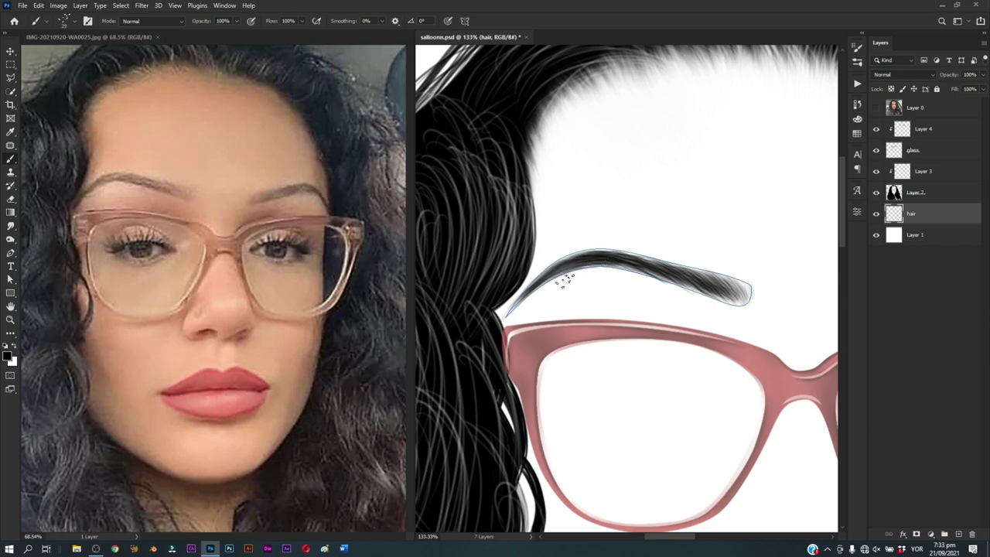
{"action": "scroll", "coordinate": [565, 280], "scroll_direction": "right", "scroll_amount": 2}
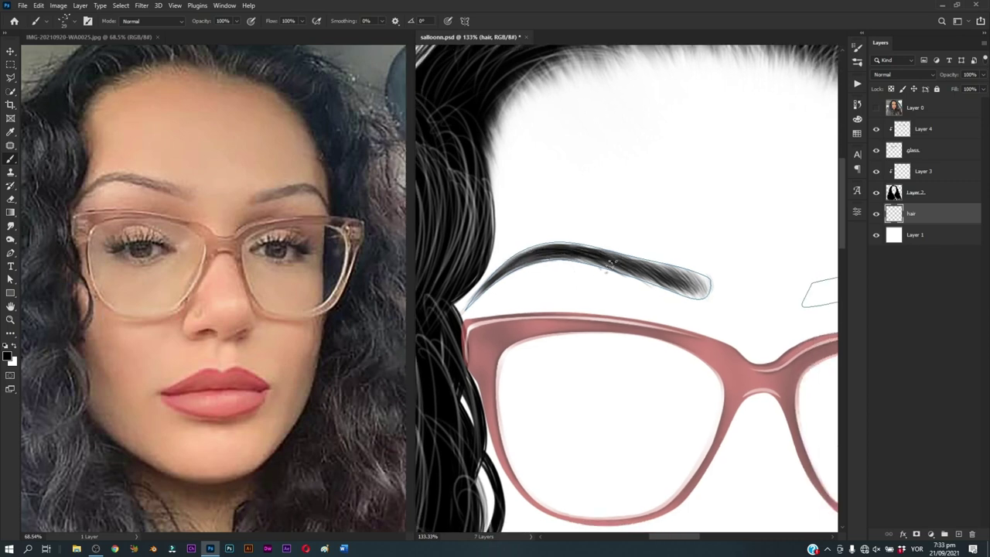
{"action": "scroll", "coordinate": [553, 252], "scroll_direction": "right", "scroll_amount": 2}
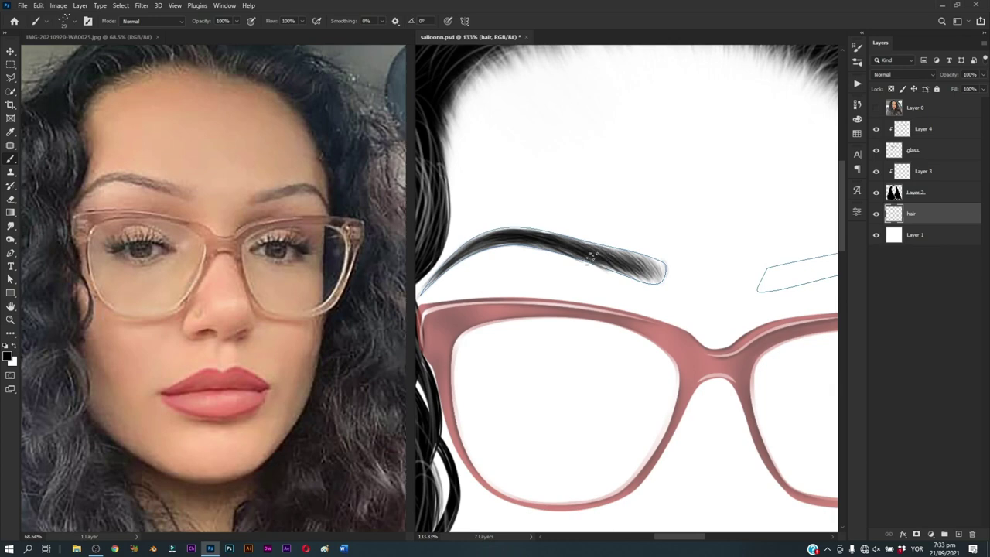
{"action": "scroll", "coordinate": [595, 254], "scroll_direction": "right", "scroll_amount": 6}
{"action": "scroll", "coordinate": [567, 265], "scroll_direction": "right", "scroll_amount": 2}
{"action": "right_click", "coordinate": [601, 274]}
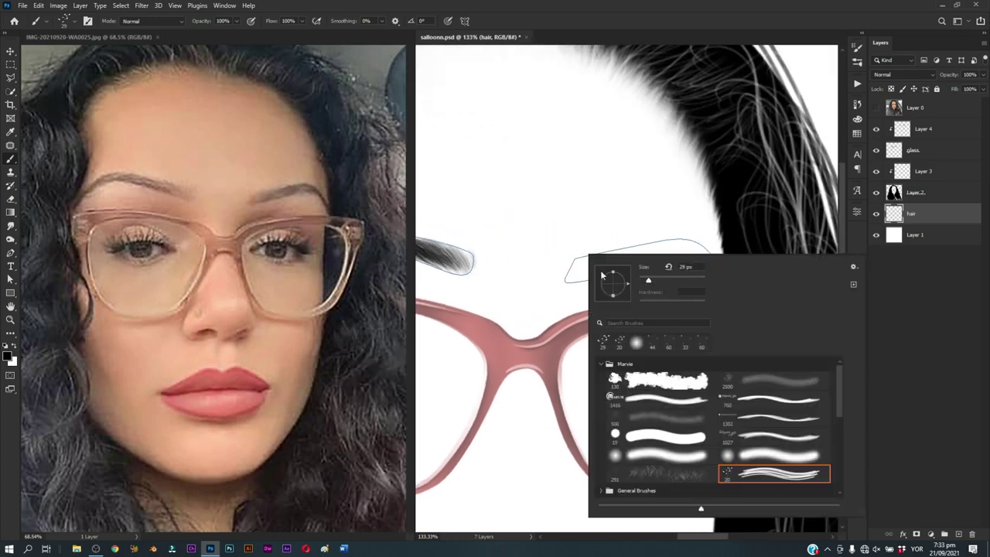
{"action": "left_click", "coordinate": [574, 277]}
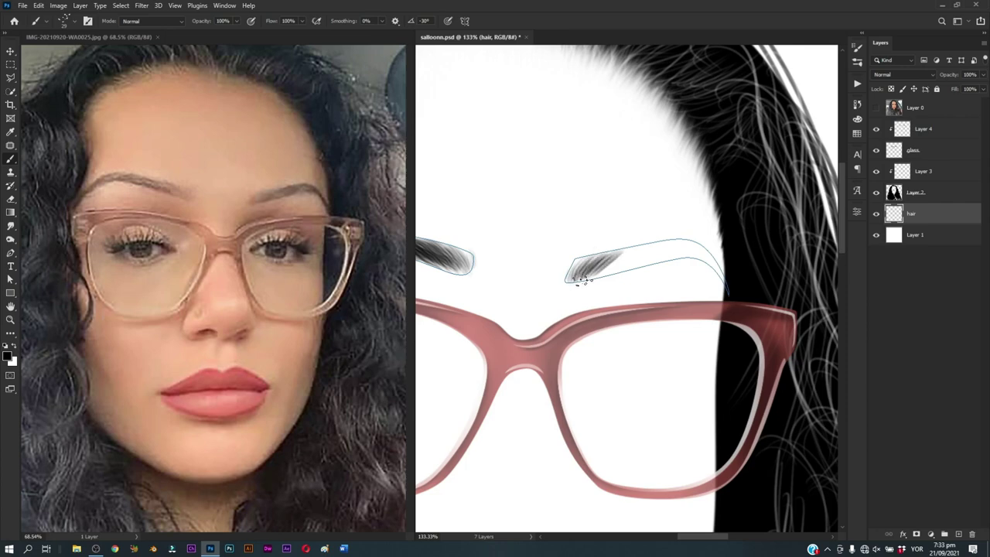
Step: Fill the right eyebrow outline with dense dark hair strokes, darkening its tail
{"action": "left_click_drag", "start_coordinate": [581, 280], "coordinate": [649, 245]}
{"action": "mouse_move", "coordinate": [597, 265]}
{"action": "left_mouse_down"}
{"action": "mouse_move", "coordinate": [683, 251]}
{"action": "mouse_move", "coordinate": [709, 259]}
{"action": "left_mouse_up"}
{"action": "scroll", "coordinate": [656, 267], "scroll_direction": "up", "scroll_amount": 1}
{"action": "mouse_move", "coordinate": [645, 255]}
{"action": "left_mouse_down"}
{"action": "mouse_move", "coordinate": [707, 263]}
{"action": "mouse_move", "coordinate": [684, 261]}
{"action": "left_mouse_up"}
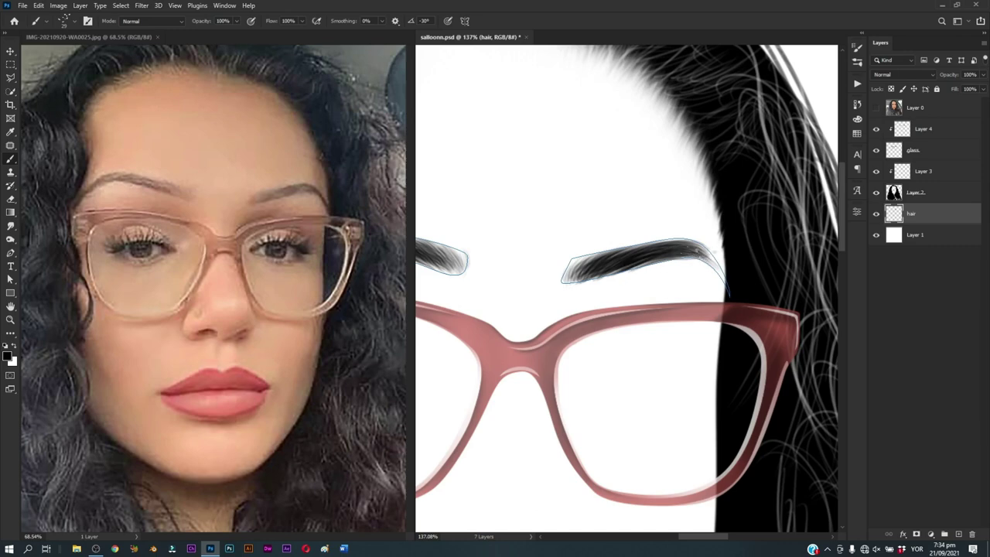
Step: Rotate the brush angle and extend the right eyebrow's tapered tail downward with strokes
{"action": "right_click", "coordinate": [709, 245]}
{"action": "left_click_drag", "start_coordinate": [743, 268], "coordinate": [747, 286]}
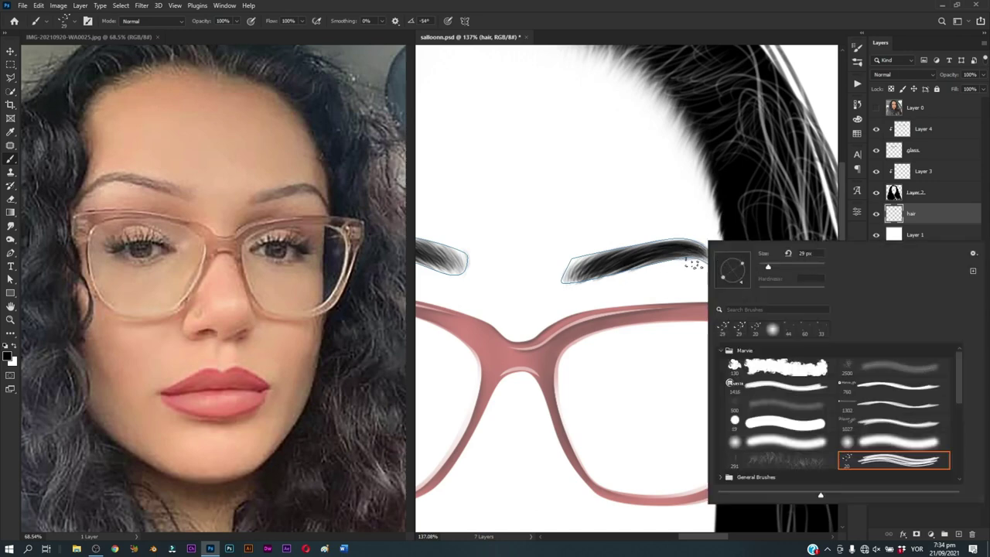
{"action": "left_click_drag", "start_coordinate": [692, 249], "coordinate": [726, 291]}
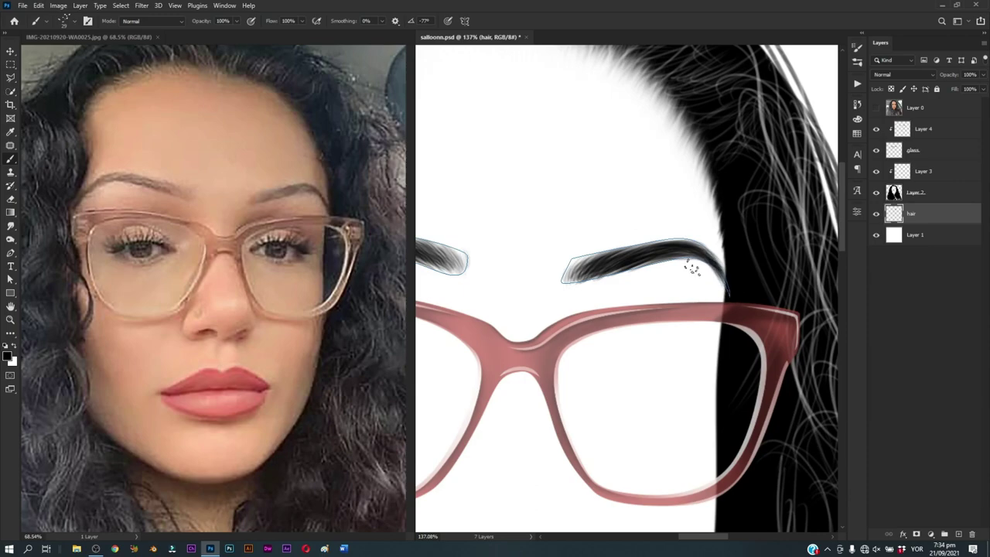
{"action": "key", "text": "p"}
{"action": "key", "text": "z"}
{"action": "scroll", "coordinate": [662, 320], "scroll_direction": "down", "scroll_amount": 3}
Step: Check the eyelid arc paths against the reference photo layer
{"action": "scroll", "coordinate": [662, 320], "scroll_direction": "up", "scroll_amount": 3}
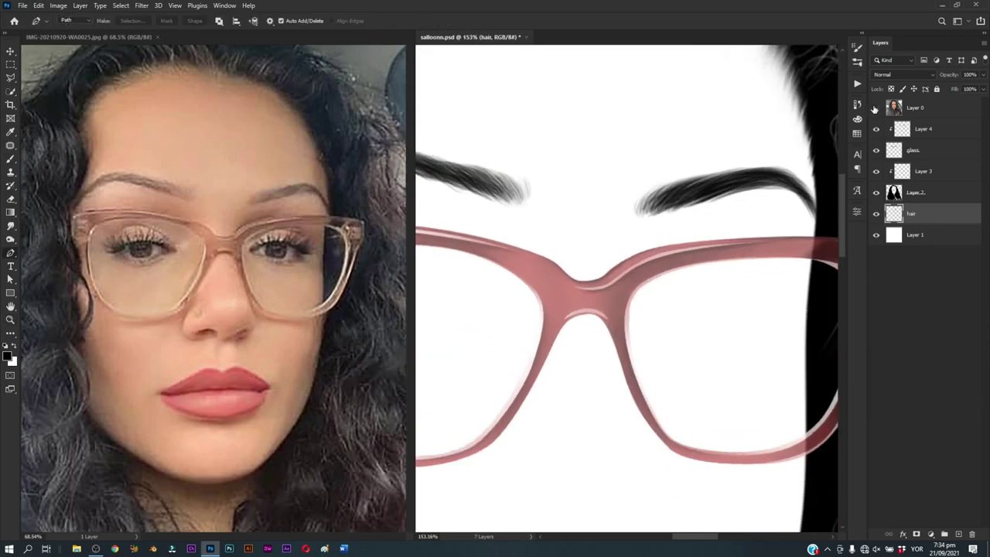
{"action": "left_click", "coordinate": [876, 107]}
{"action": "scroll", "coordinate": [609, 334], "scroll_direction": "down", "scroll_amount": 2}
{"action": "scroll", "coordinate": [610, 334], "scroll_direction": "up", "scroll_amount": 2}
{"action": "scroll", "coordinate": [634, 353], "scroll_direction": "up", "scroll_amount": 2}
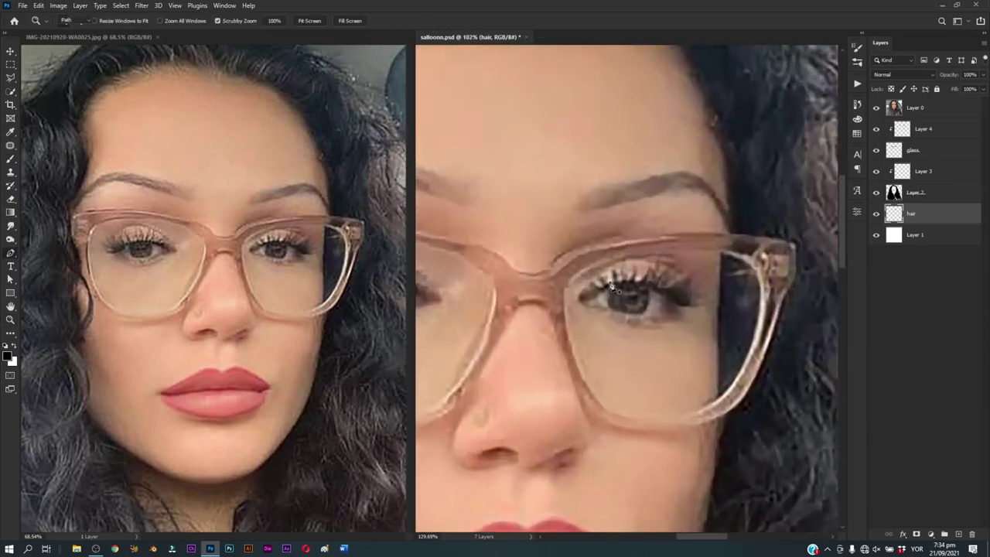
{"action": "key", "text": "p"}
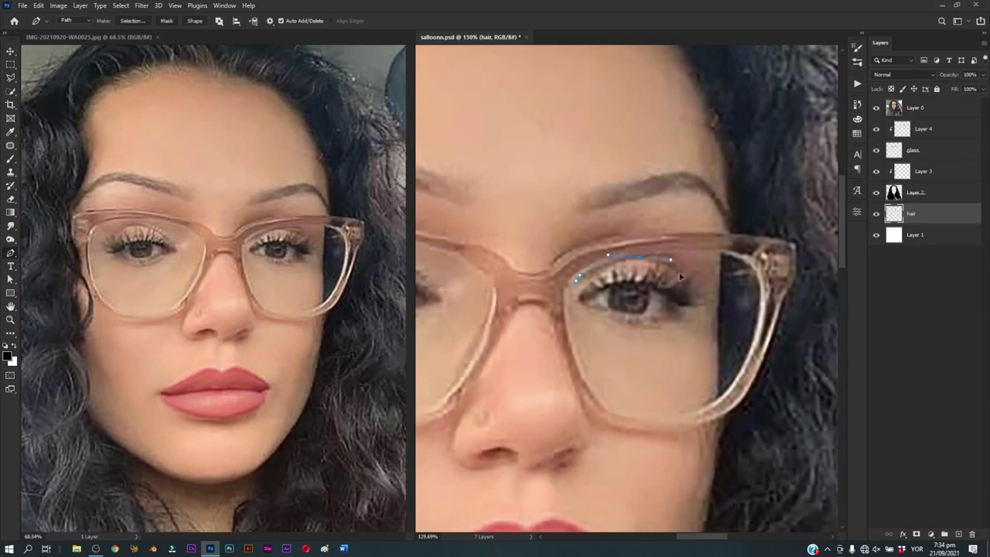
{"action": "scroll", "coordinate": [693, 347], "scroll_direction": "left", "scroll_amount": 5}
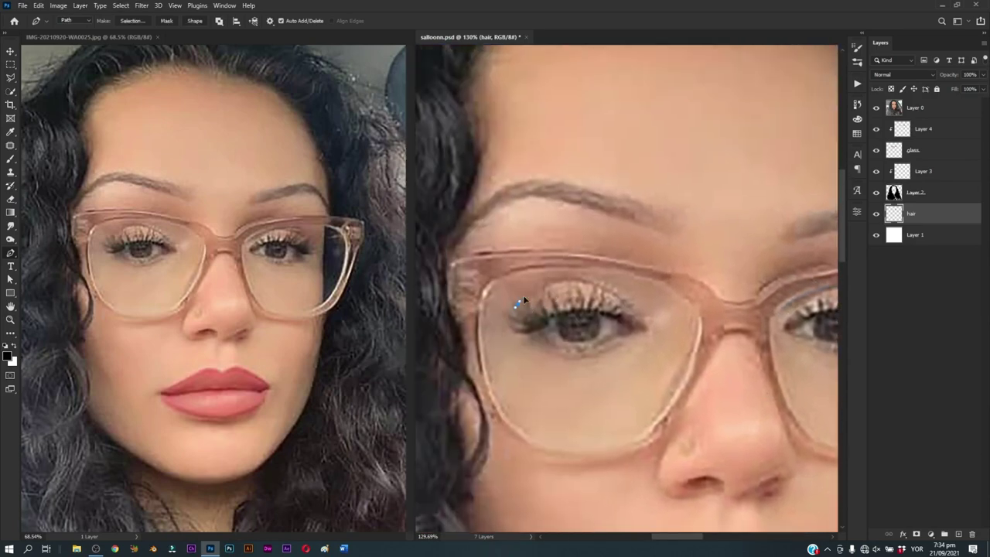
{"action": "left_click", "coordinate": [876, 109]}
Step: Set the brush size to 3 px
{"action": "key", "text": "b"}
{"action": "right_click", "coordinate": [611, 190]}
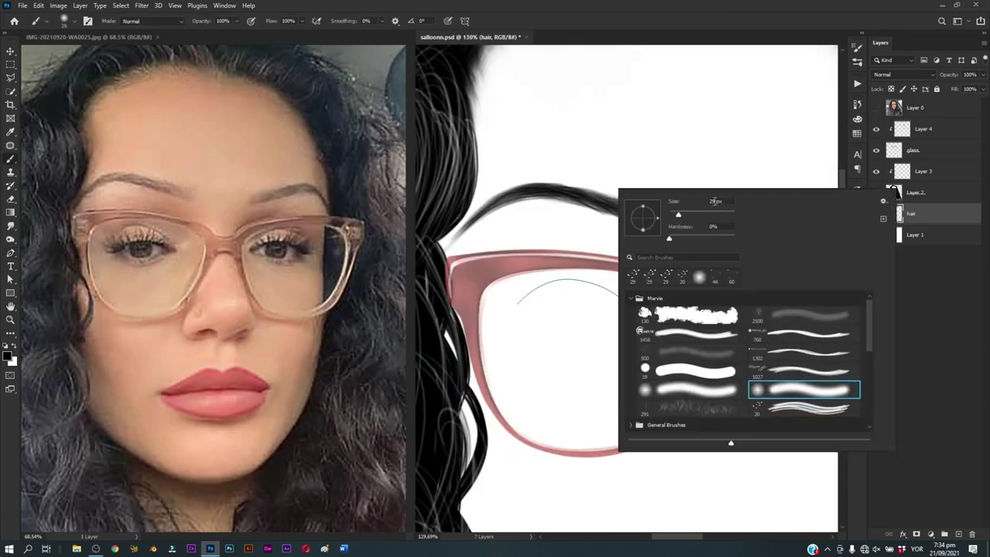
{"action": "type", "text": "3"}
{"action": "key", "text": "Return"}
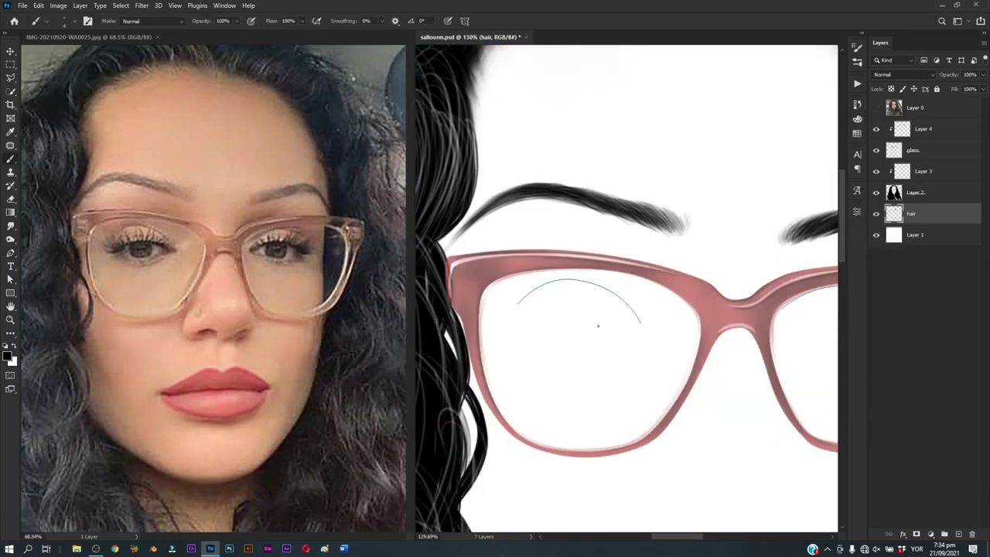
Step: Stroke the arc paths with the 3 px brush to draw dark upper-lid lines in both lenses
{"action": "key", "text": "p"}
{"action": "right_click", "coordinate": [607, 287]}
{"action": "left_click", "coordinate": [619, 348]}
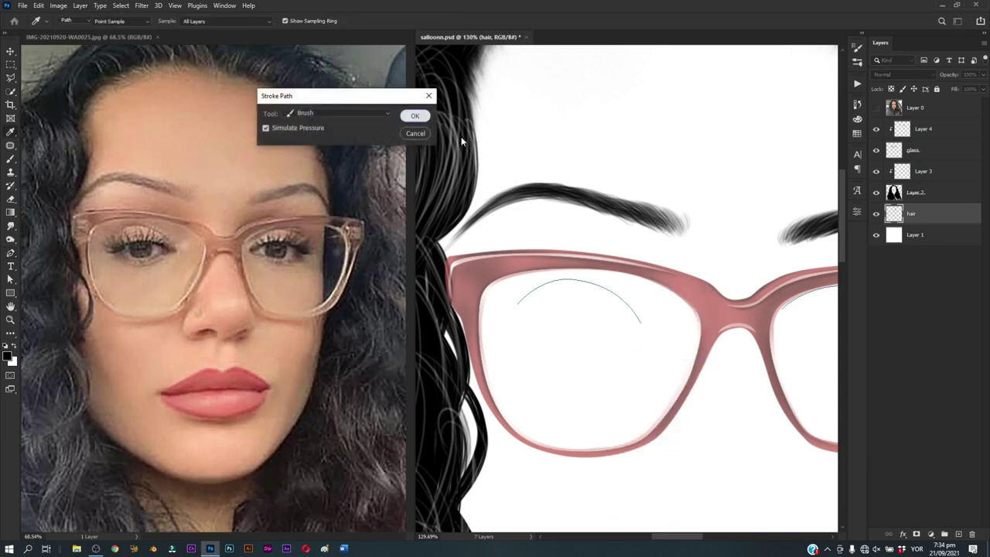
{"action": "left_click", "coordinate": [410, 115]}
{"action": "right_click", "coordinate": [586, 172]}
{"action": "left_click", "coordinate": [616, 241]}
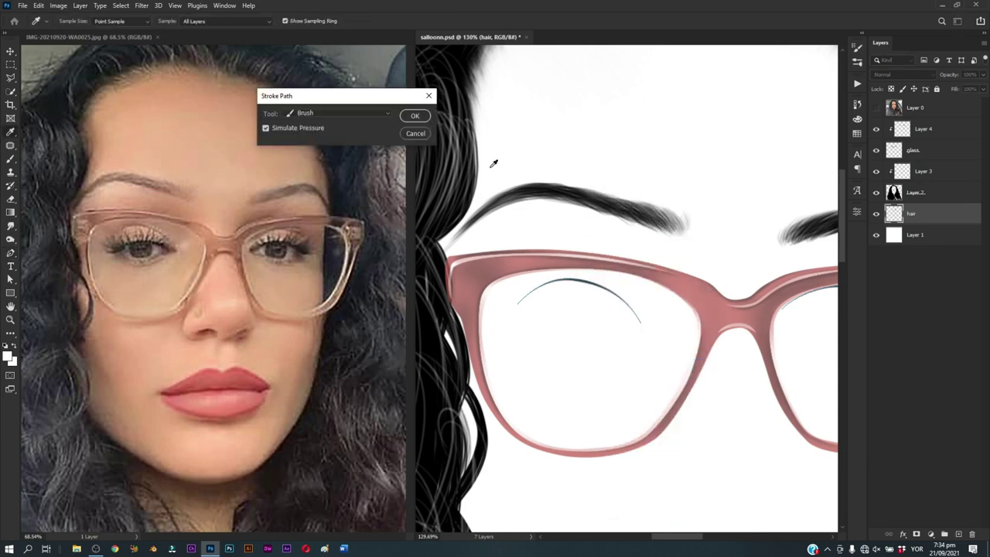
{"action": "left_click", "coordinate": [414, 115]}
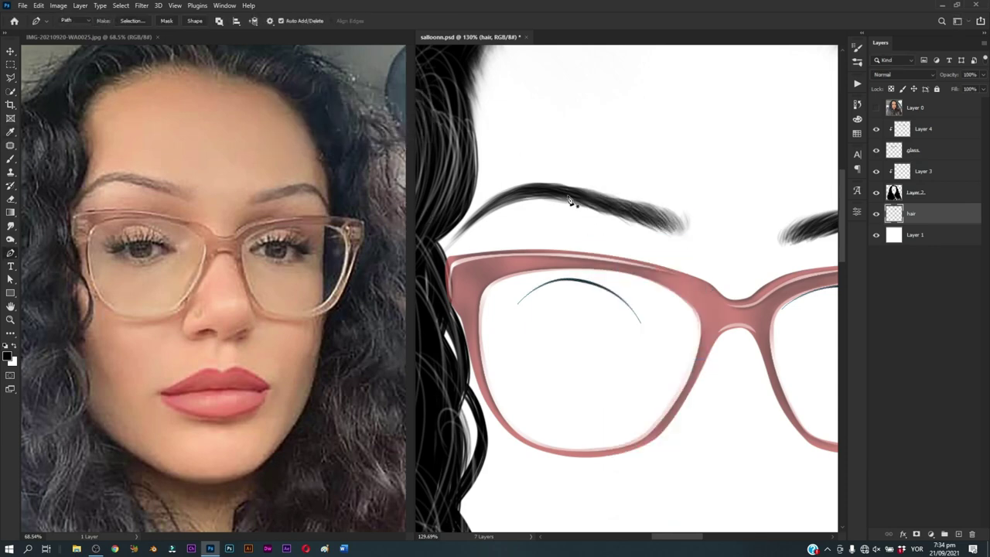
{"action": "left_click_drag", "start_coordinate": [745, 248], "coordinate": [742, 265]}
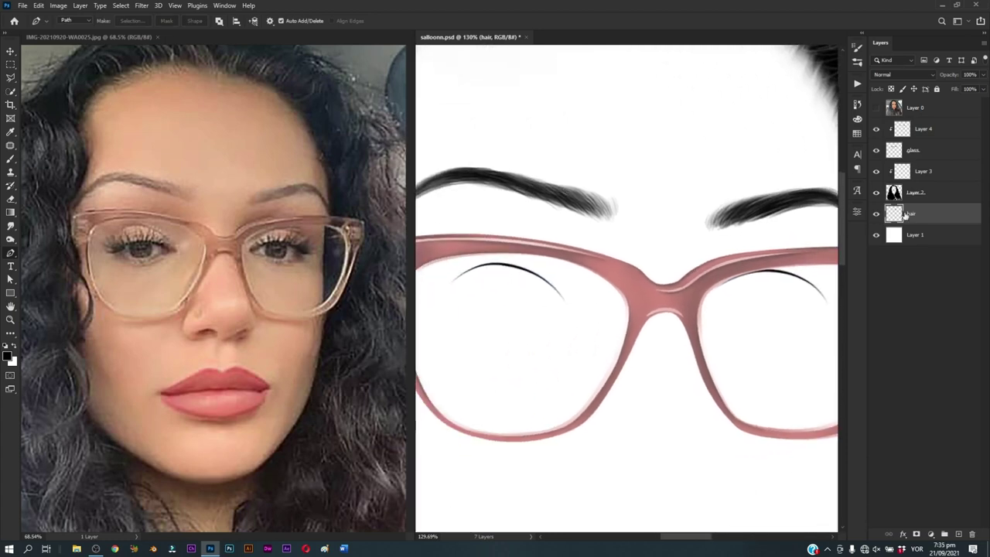
{"action": "left_click", "coordinate": [917, 234]}
Step: Create a new layer named 'eye' and show the reference photo beneath it
{"action": "key", "text": "ctrl+shift+n"}
{"action": "type", "text": "eye"}
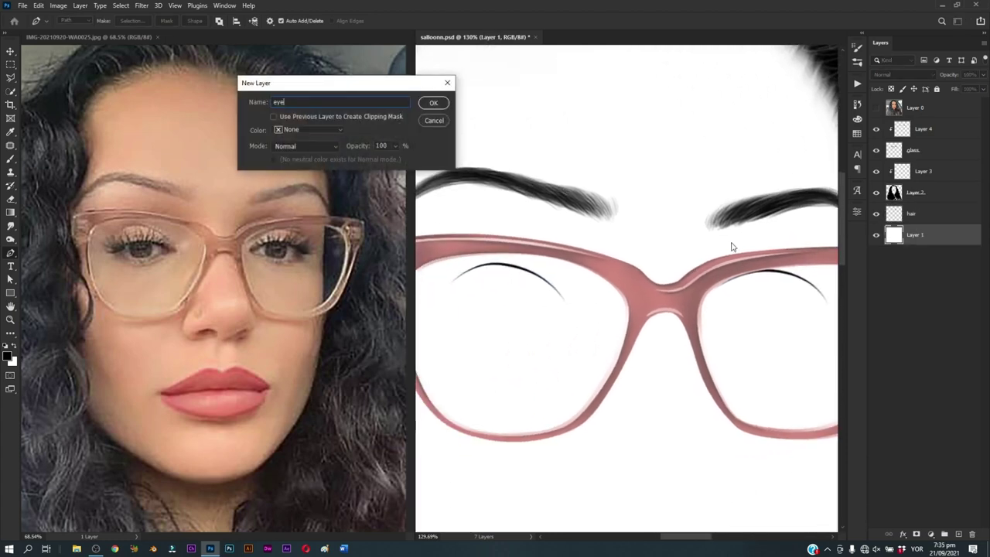
{"action": "key", "text": "Return"}
{"action": "left_click", "coordinate": [876, 108]}
{"action": "scroll", "coordinate": [625, 287], "scroll_direction": "up", "scroll_amount": 2}
{"action": "scroll", "coordinate": [625, 287], "scroll_direction": "up", "scroll_amount": 2}
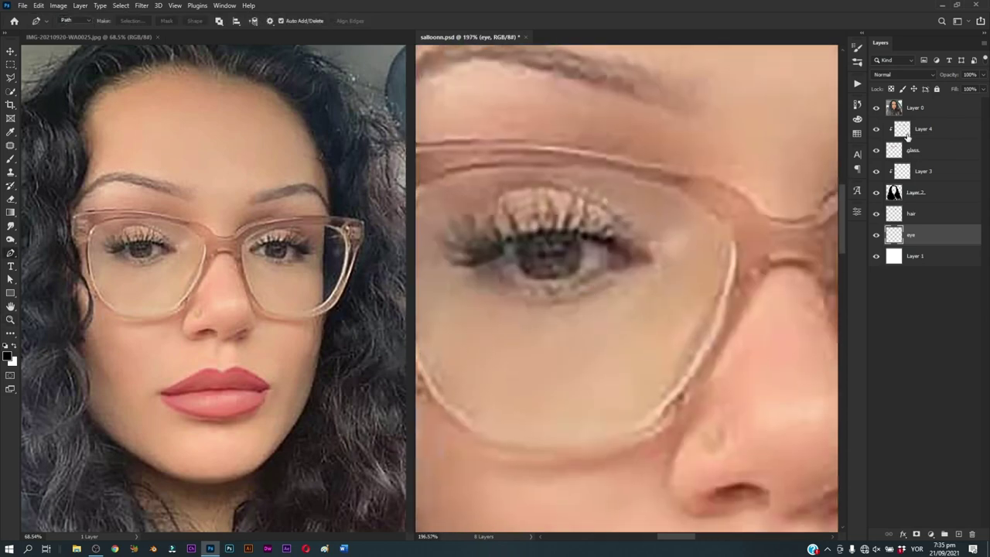
{"action": "left_click", "coordinate": [876, 107]}
{"action": "left_click", "coordinate": [875, 107]}
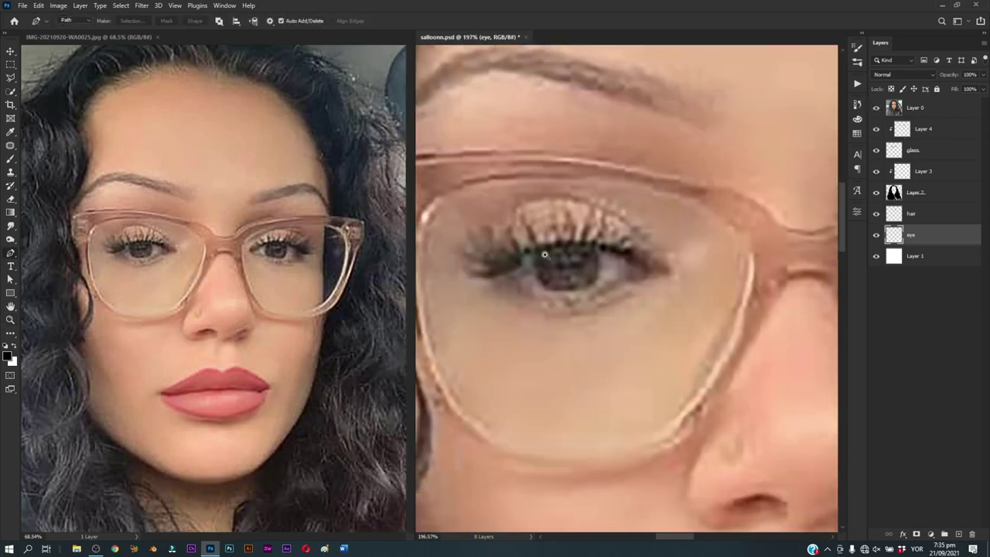
{"action": "scroll", "coordinate": [518, 259], "scroll_direction": "up", "scroll_amount": 2}
Step: Trace the upper lash and lower lid lines, then reshape the upper eye curve into a smooth arc
{"action": "left_click_drag", "start_coordinate": [518, 254], "coordinate": [484, 277]}
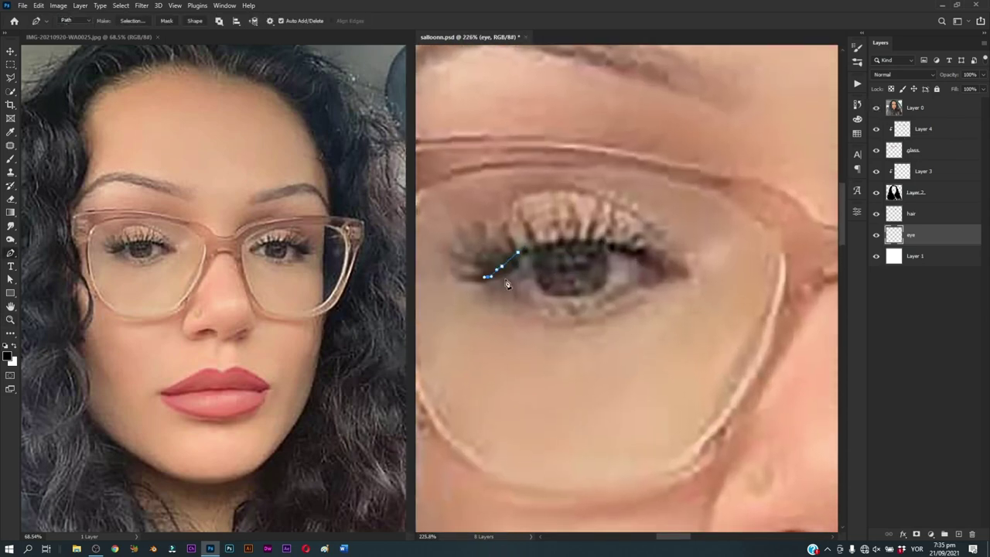
{"action": "scroll", "coordinate": [586, 310], "scroll_direction": "down", "scroll_amount": 2}
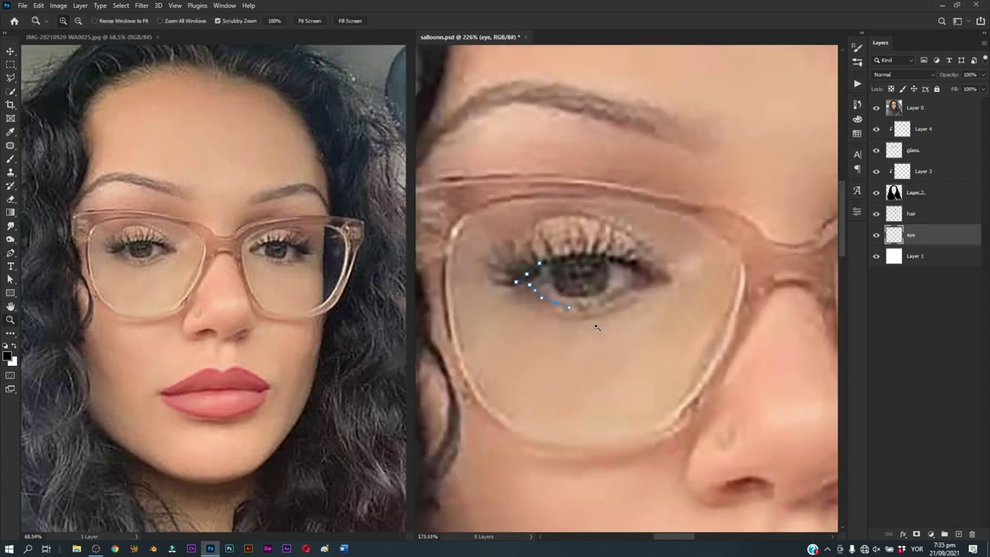
{"action": "left_click_drag", "start_coordinate": [569, 307], "coordinate": [617, 297]}
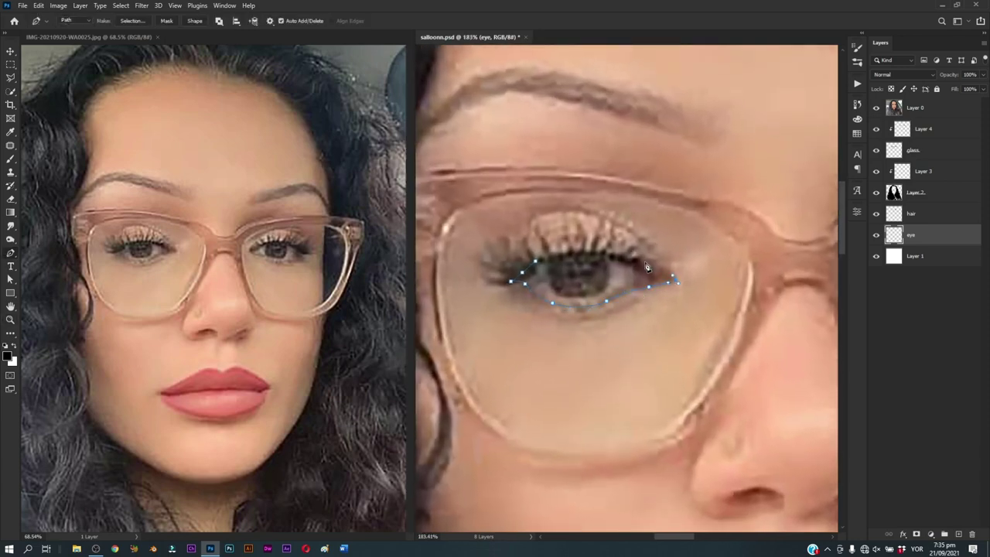
{"action": "key", "text": "Escape"}
{"action": "scroll", "coordinate": [493, 295], "scroll_direction": "right", "scroll_amount": 5}
{"action": "left_click_drag", "start_coordinate": [640, 243], "coordinate": [605, 262]}
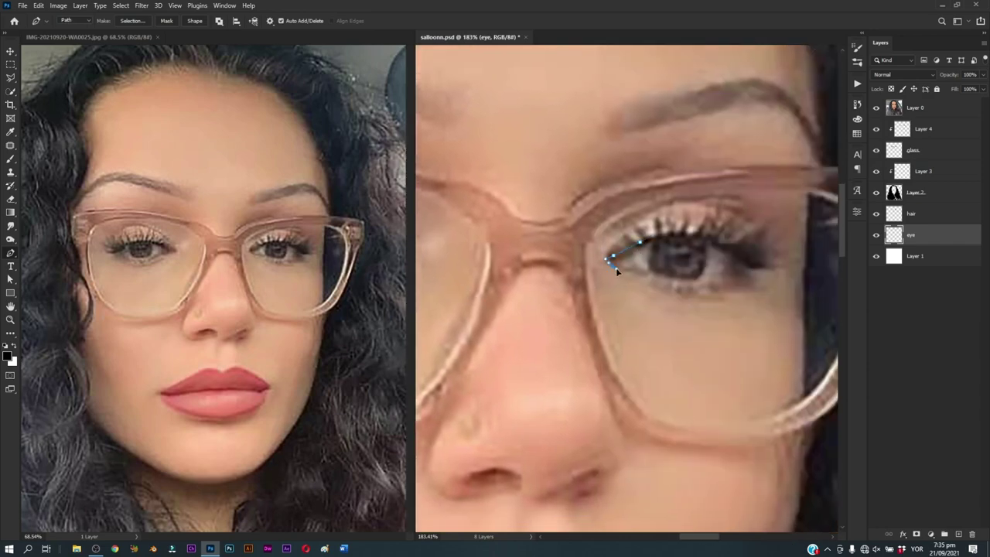
{"action": "left_click_drag", "start_coordinate": [701, 289], "coordinate": [680, 337]}
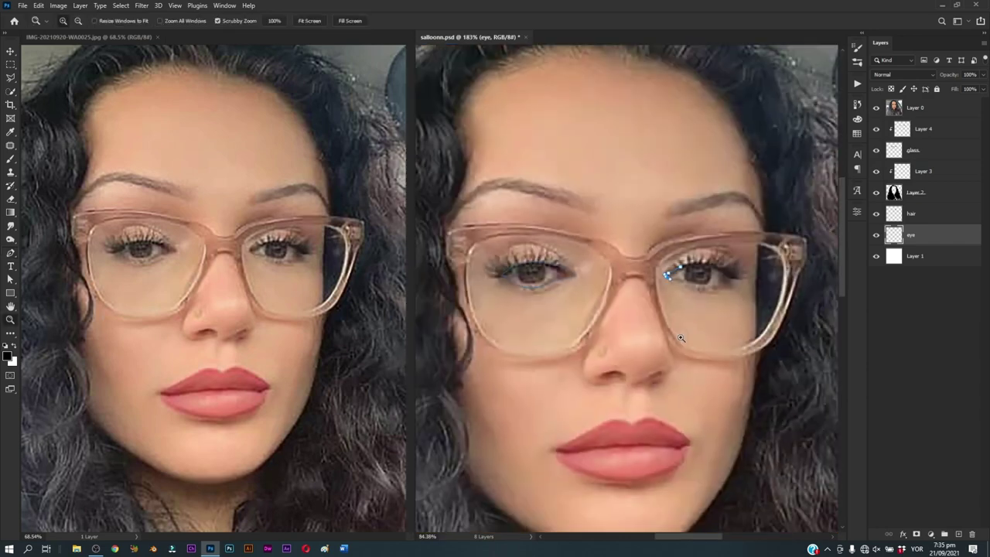
{"action": "left_click_drag", "start_coordinate": [532, 287], "coordinate": [565, 294]}
{"action": "key", "text": "p"}
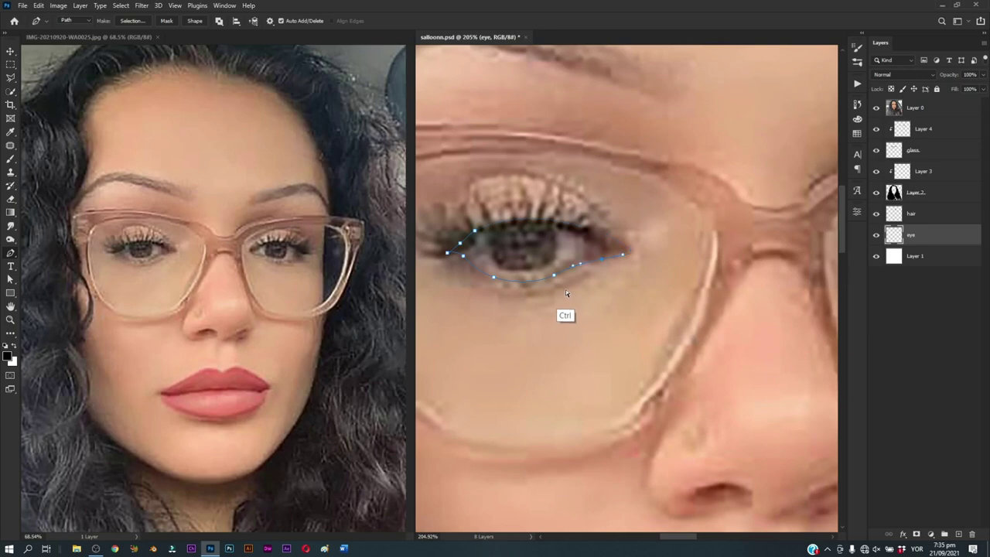
{"action": "key", "text": "ctrl+z"}
{"action": "left_click_drag", "start_coordinate": [576, 228], "coordinate": [533, 221]}
Step: Trace a closed almond-shaped eye path along the upper and lower lids
{"action": "left_click_drag", "start_coordinate": [742, 247], "coordinate": [464, 263]}
{"action": "left_click", "coordinate": [653, 243]}
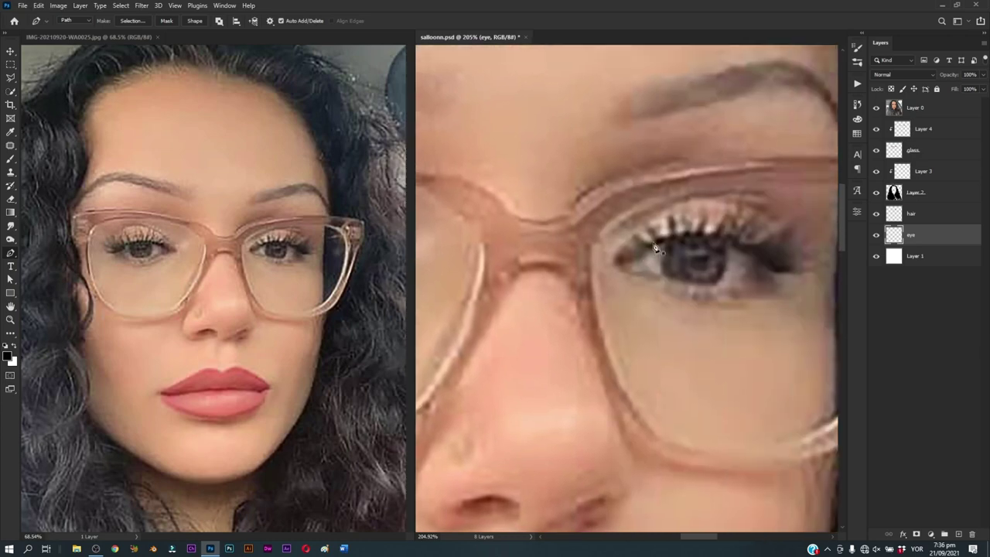
{"action": "left_click", "coordinate": [625, 256]}
{"action": "left_click_drag", "start_coordinate": [658, 282], "coordinate": [674, 281]}
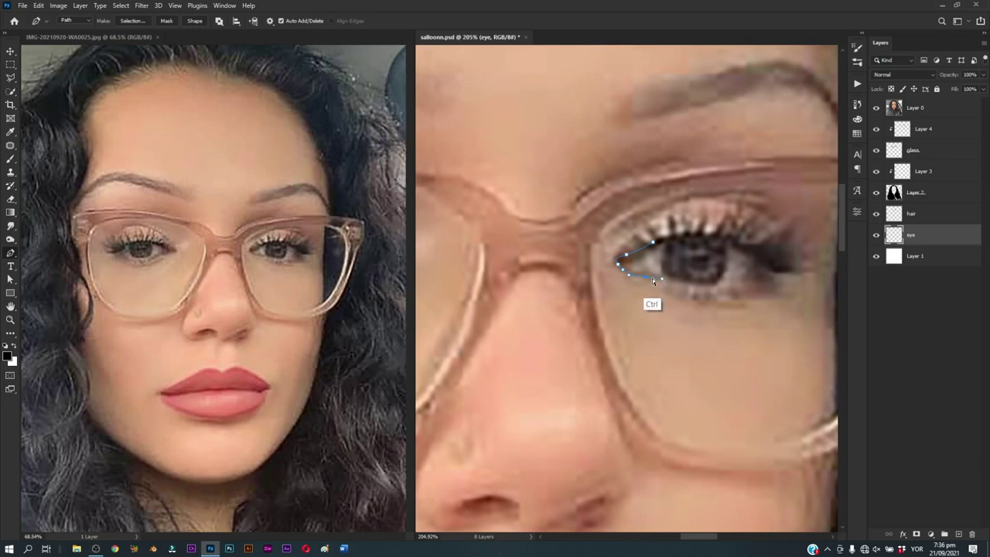
{"action": "left_click", "coordinate": [721, 288]}
{"action": "left_click", "coordinate": [755, 248]}
{"action": "left_click", "coordinate": [700, 230]}
{"action": "left_click", "coordinate": [652, 245]}
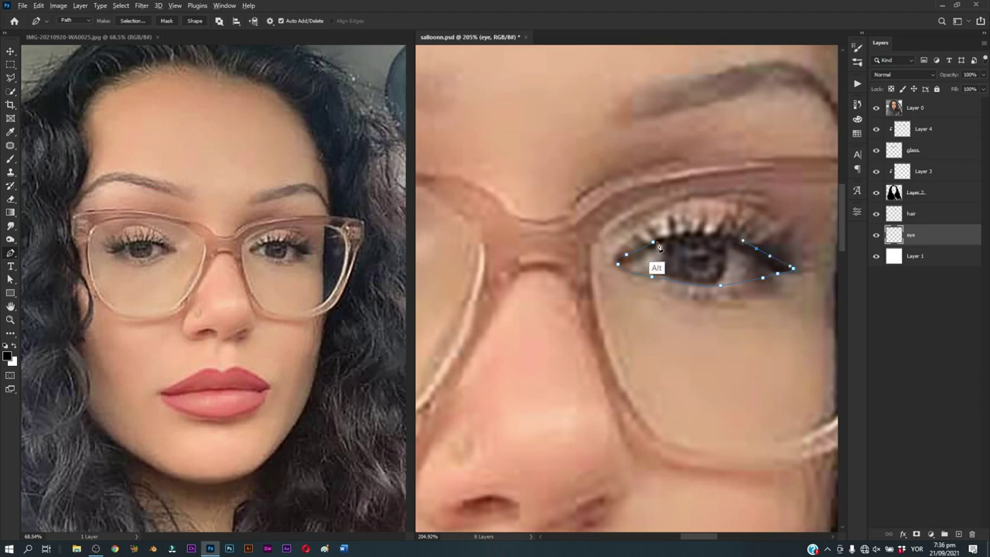
Step: Fill the eye path with black
{"action": "left_click", "coordinate": [876, 108]}
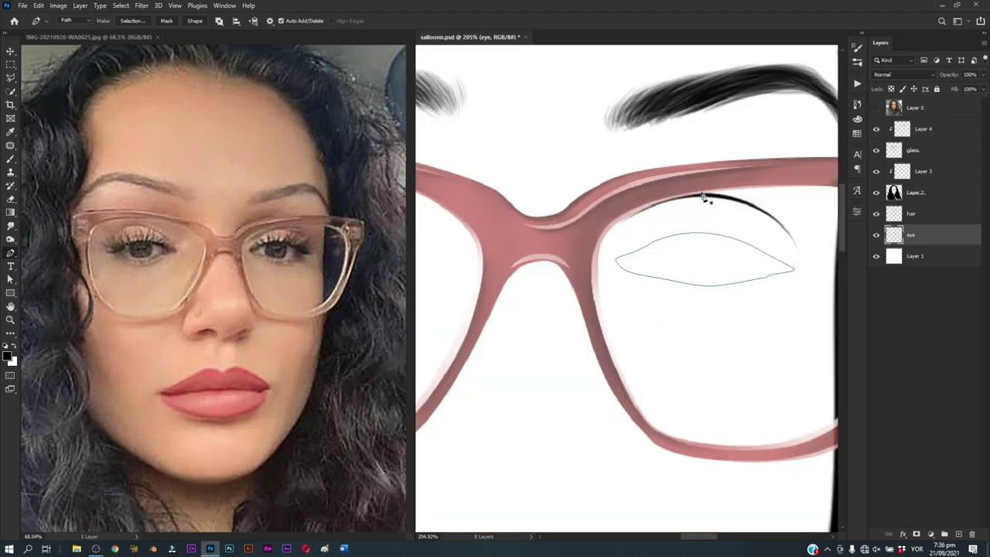
{"action": "right_click", "coordinate": [700, 195]}
{"action": "left_click", "coordinate": [707, 255]}
{"action": "key", "text": "Return"}
Step: Add a new empty layer and begin an eyelid path over the reference photo
{"action": "left_click", "coordinate": [957, 534]}
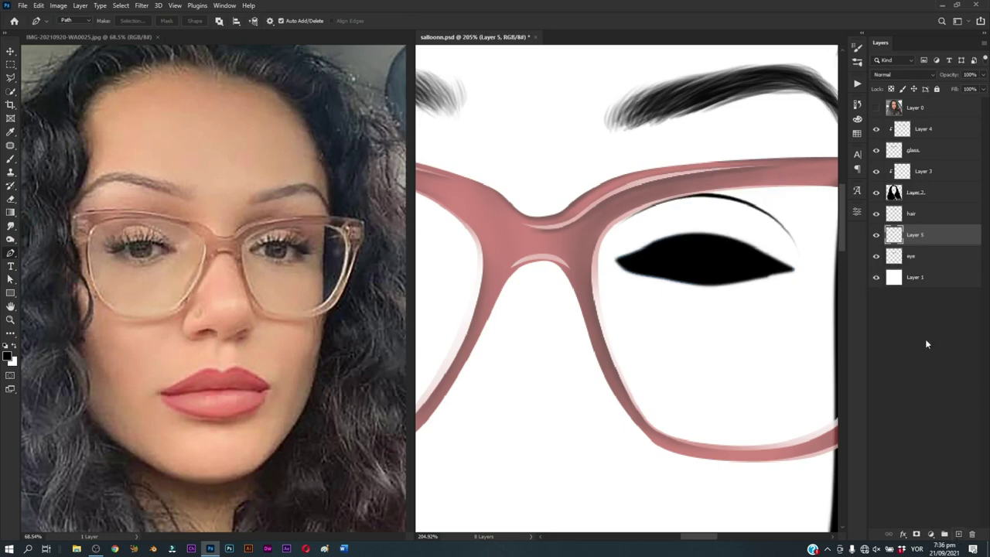
{"action": "left_click", "coordinate": [893, 234], "text": "ctrl"}
{"action": "left_click", "coordinate": [876, 108]}
{"action": "key", "text": "x"}
{"action": "left_click", "coordinate": [674, 243]}
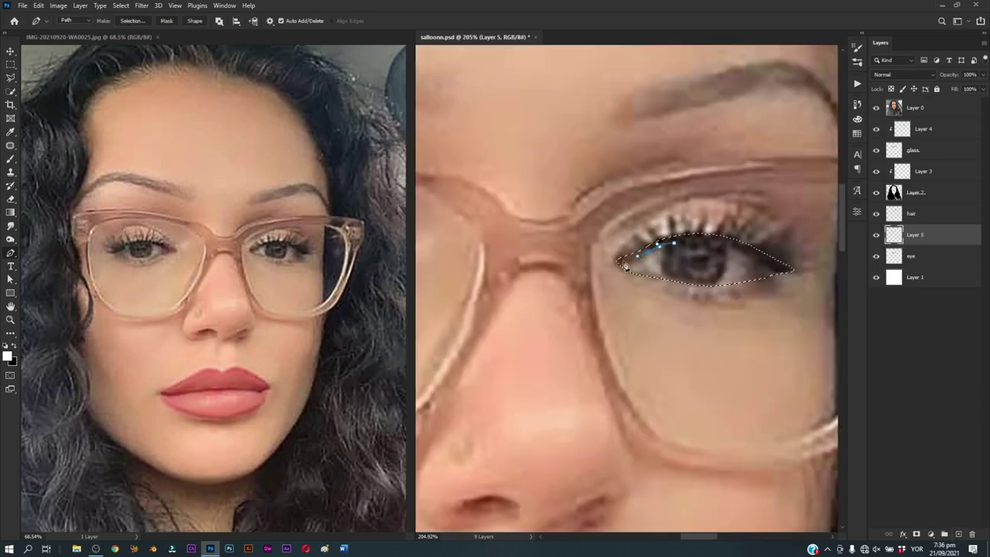
{"action": "left_click", "coordinate": [623, 264]}
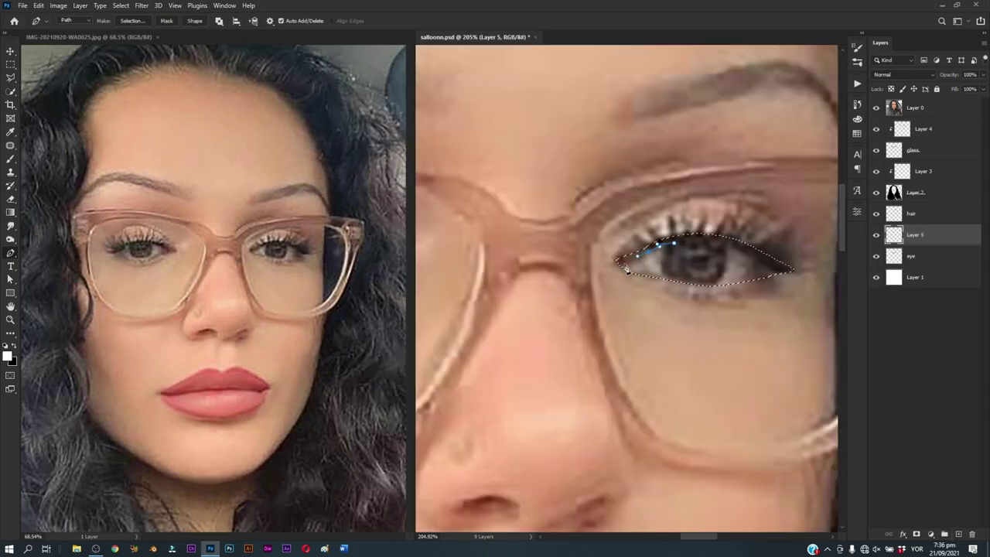
{"action": "left_click", "coordinate": [718, 284]}
{"action": "left_click", "coordinate": [765, 267]}
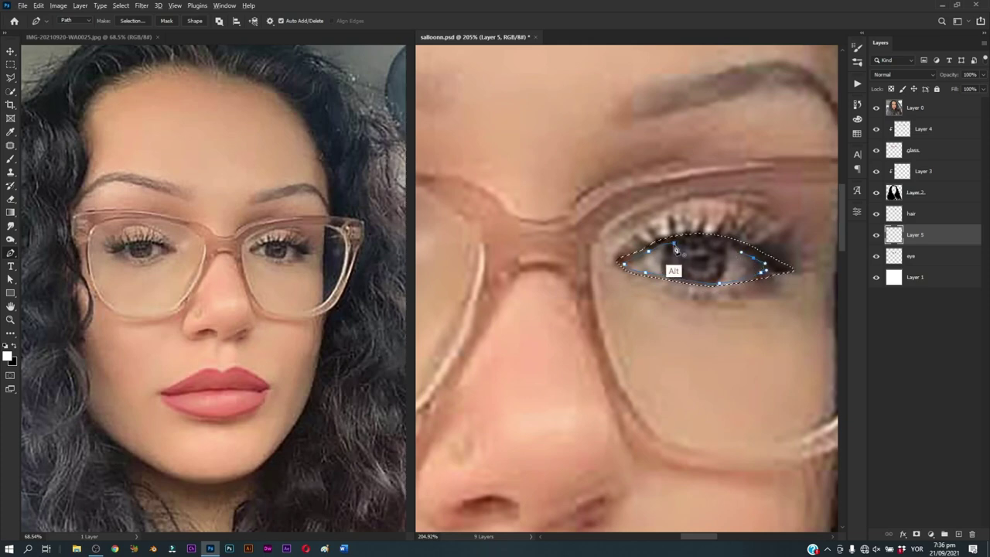
{"action": "left_click_drag", "start_coordinate": [621, 270], "coordinate": [562, 286]}
Step: Trace a closed eyelid path from the inner corner along the lower and upper lids
{"action": "left_click", "coordinate": [561, 278]}
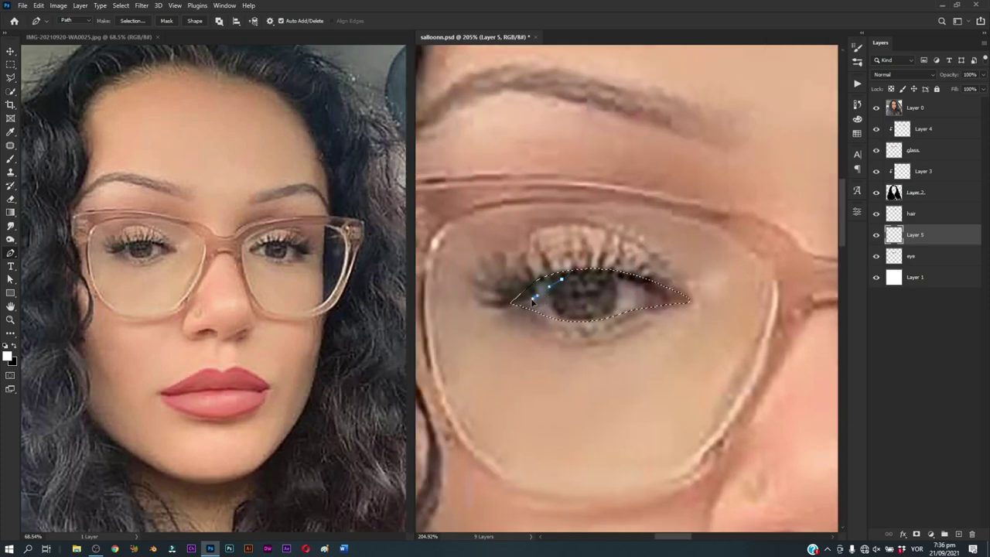
{"action": "left_click", "coordinate": [518, 300]}
{"action": "left_click", "coordinate": [530, 305]}
{"action": "left_click", "coordinate": [577, 318]}
{"action": "left_click", "coordinate": [611, 312]}
{"action": "left_click", "coordinate": [629, 308]}
{"action": "left_click", "coordinate": [650, 305]}
{"action": "left_click", "coordinate": [634, 281]}
{"action": "left_click", "coordinate": [561, 278]}
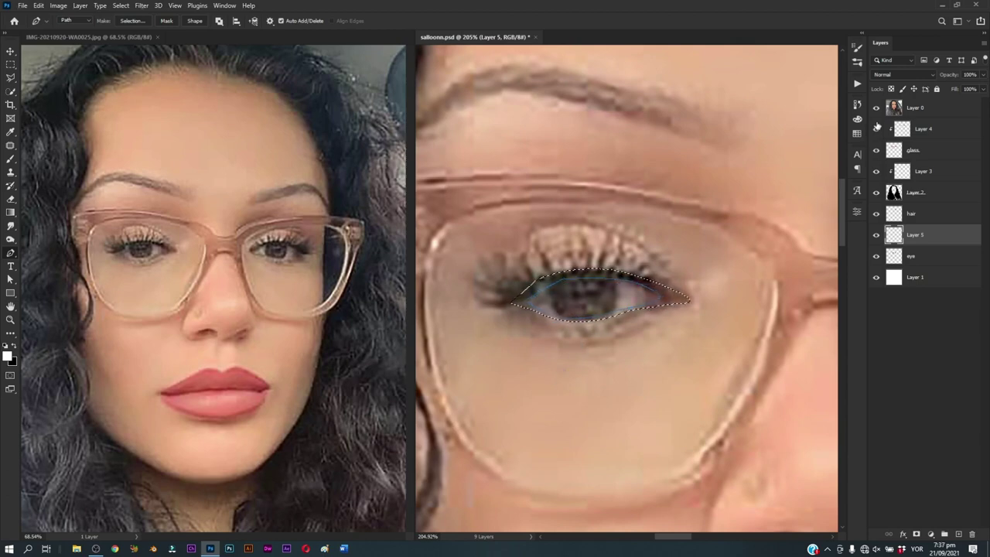
Step: Stroke the eyelid path with a bold black outline, thickest along the upper lid
{"action": "left_click", "coordinate": [876, 108]}
{"action": "right_click", "coordinate": [744, 195]}
{"action": "left_click", "coordinate": [766, 260]}
{"action": "key", "text": "Return"}
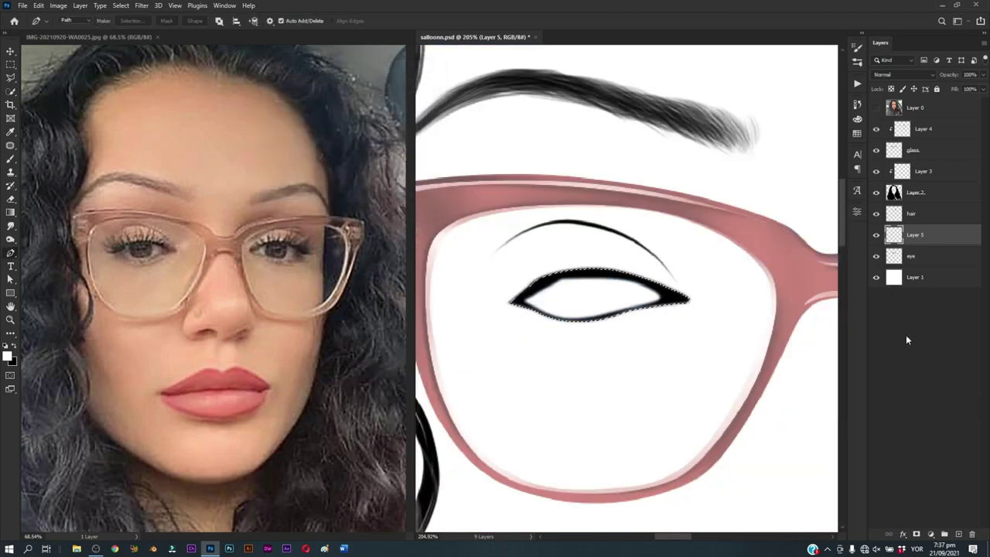
{"action": "scroll", "coordinate": [657, 376], "scroll_direction": "up", "scroll_amount": 2}
{"action": "scroll", "coordinate": [675, 361], "scroll_direction": "down", "scroll_amount": 4}
{"action": "scroll", "coordinate": [674, 362], "scroll_direction": "up", "scroll_amount": 3}
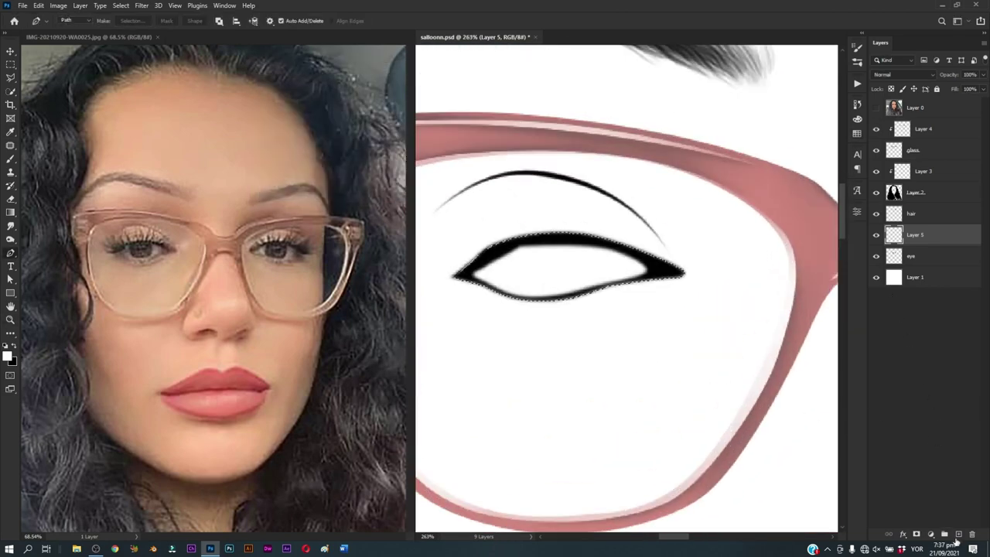
{"action": "key", "text": "ctrl+shift+alt+n"}
Step: Add a layer for the iris and begin tracing its outline
{"action": "left_click", "coordinate": [876, 107]}
{"action": "scroll", "coordinate": [523, 248], "scroll_direction": "down", "scroll_amount": 2}
{"action": "key", "text": "p"}
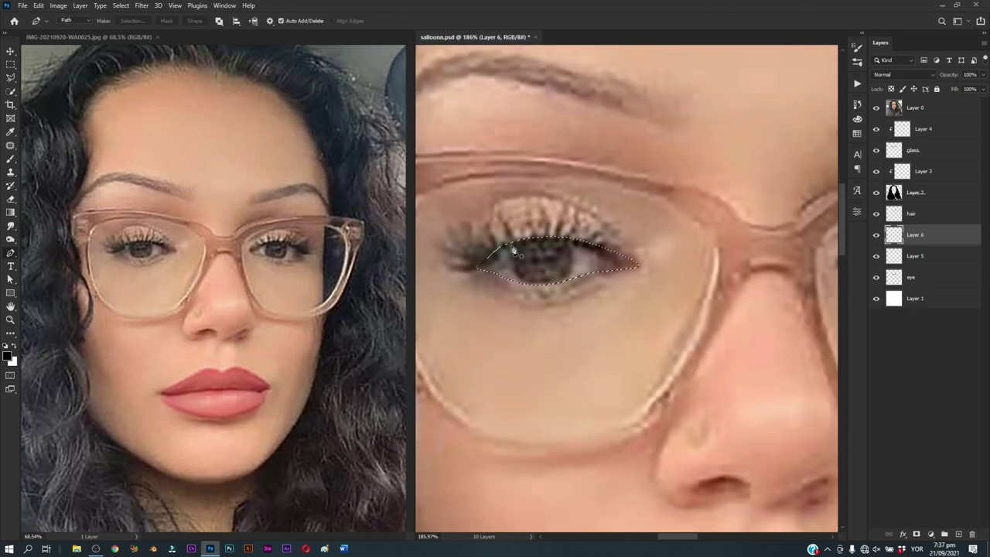
{"action": "left_click", "coordinate": [510, 244]}
{"action": "left_click", "coordinate": [529, 283]}
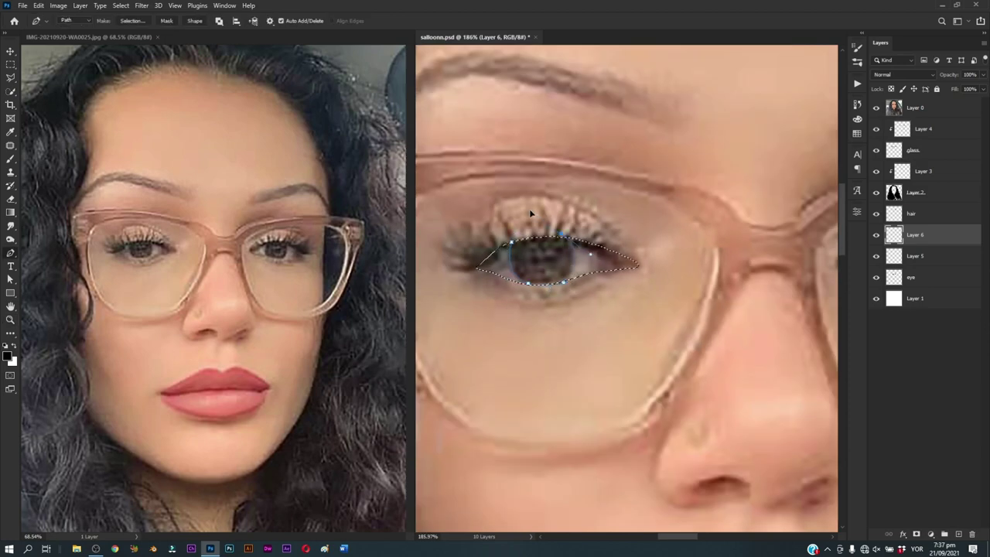
{"action": "scroll", "coordinate": [603, 286], "scroll_direction": "right", "scroll_amount": 1}
{"action": "scroll", "coordinate": [612, 294], "scroll_direction": "right", "scroll_amount": 3}
Step: Trace a closed round iris path and fill it with black
{"action": "left_click", "coordinate": [661, 246]}
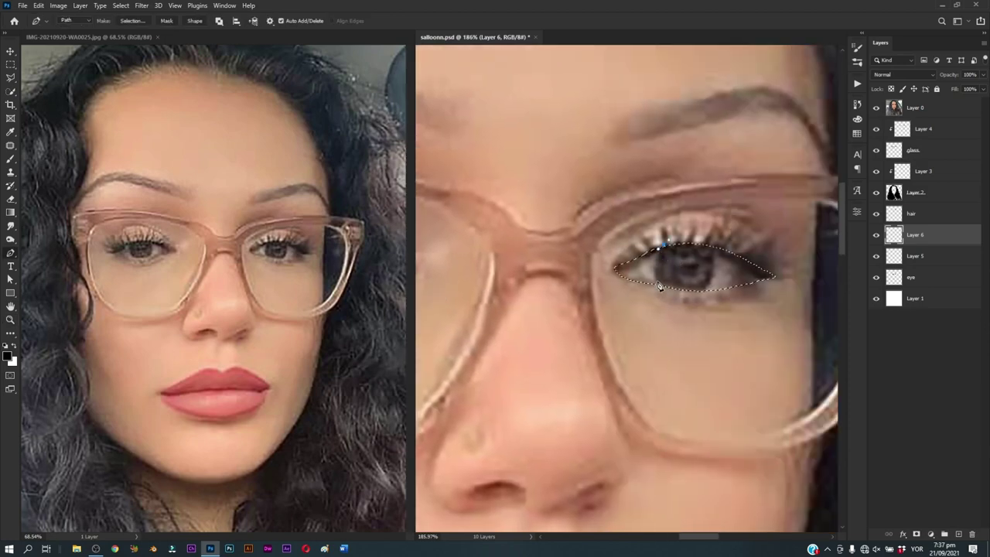
{"action": "left_click_drag", "start_coordinate": [658, 286], "coordinate": [675, 300]}
{"action": "left_click", "coordinate": [697, 292]}
{"action": "left_click_drag", "start_coordinate": [719, 250], "coordinate": [698, 232]}
{"action": "left_click", "coordinate": [662, 246]}
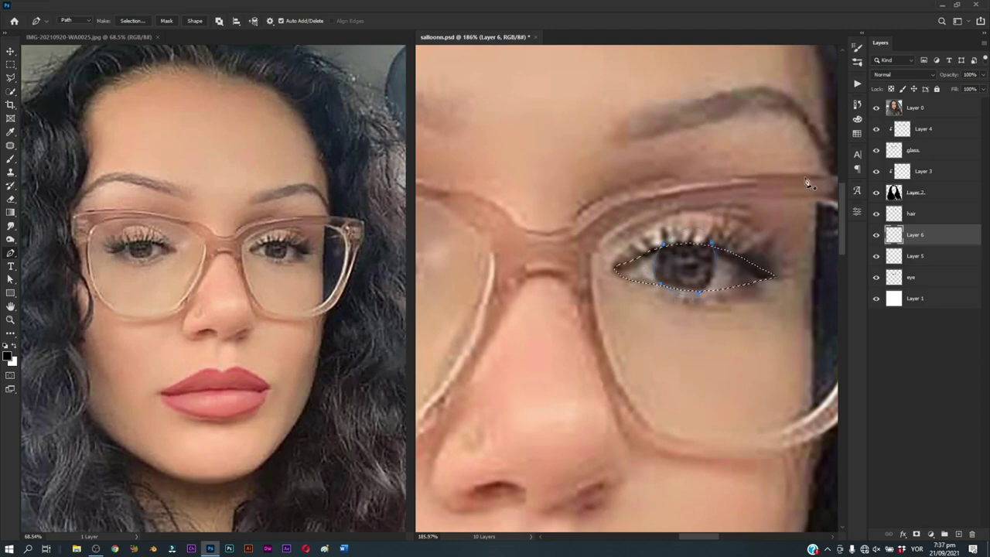
{"action": "right_click", "coordinate": [764, 173]}
{"action": "left_click", "coordinate": [784, 230]}
{"action": "key", "text": "Return"}
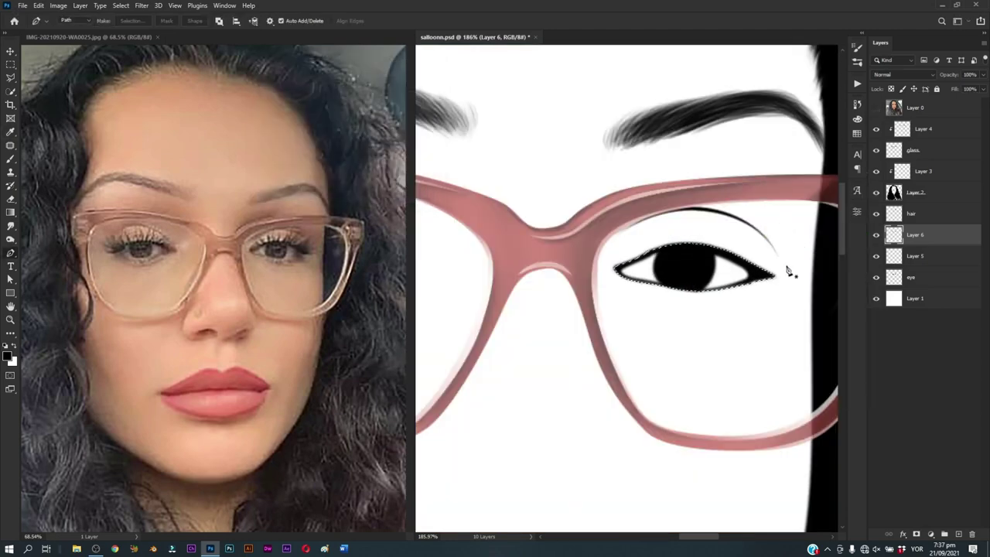
Step: Set up a white painting brush and zoom in on the eye
{"action": "left_click", "coordinate": [876, 108]}
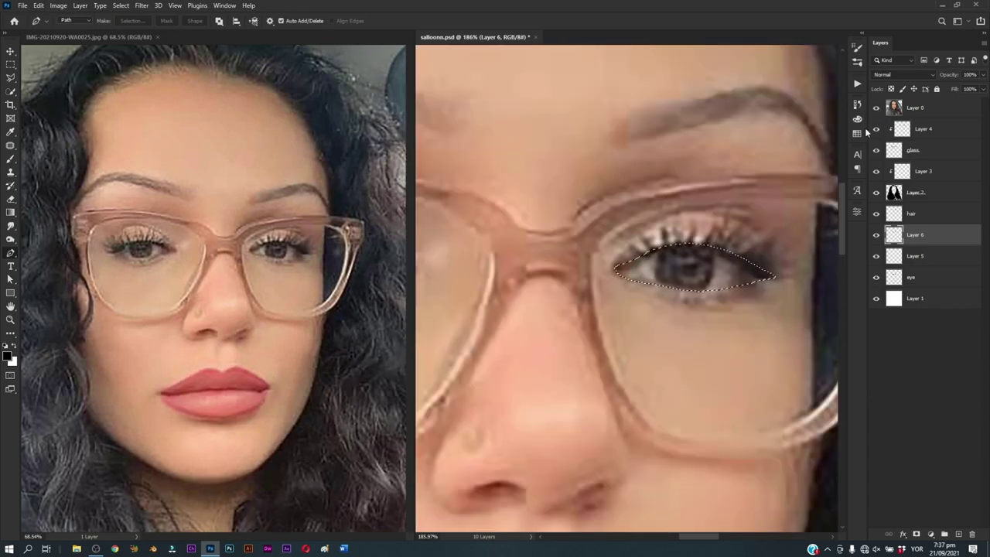
{"action": "key", "text": "b"}
{"action": "scroll", "coordinate": [709, 267], "scroll_direction": "up", "scroll_amount": 1}
{"action": "key", "text": "x"}
{"action": "right_click", "coordinate": [709, 267]}
{"action": "key", "text": "Return"}
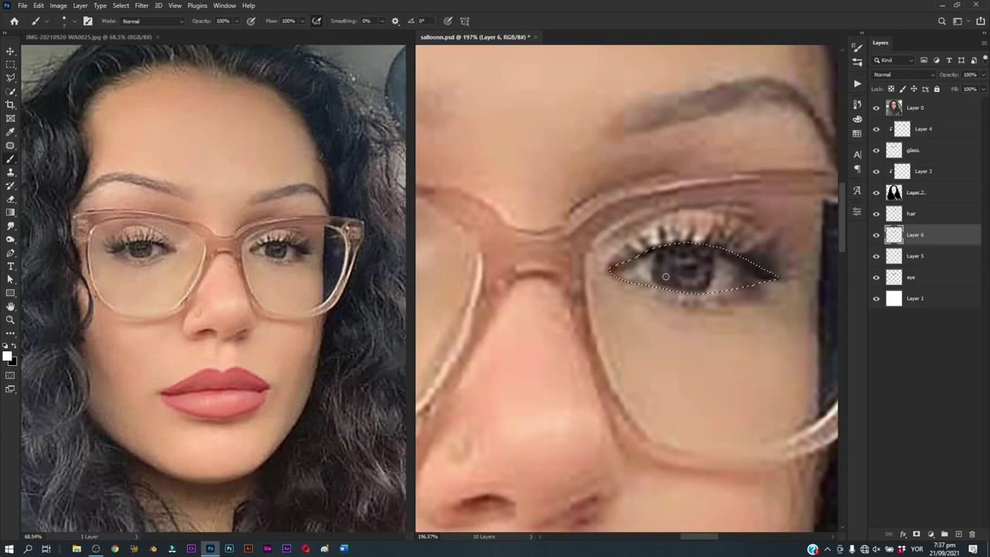
{"action": "left_click", "coordinate": [876, 108]}
{"action": "key", "text": "z"}
{"action": "left_click_drag", "start_coordinate": [703, 320], "coordinate": [742, 322]}
{"action": "key", "text": "b"}
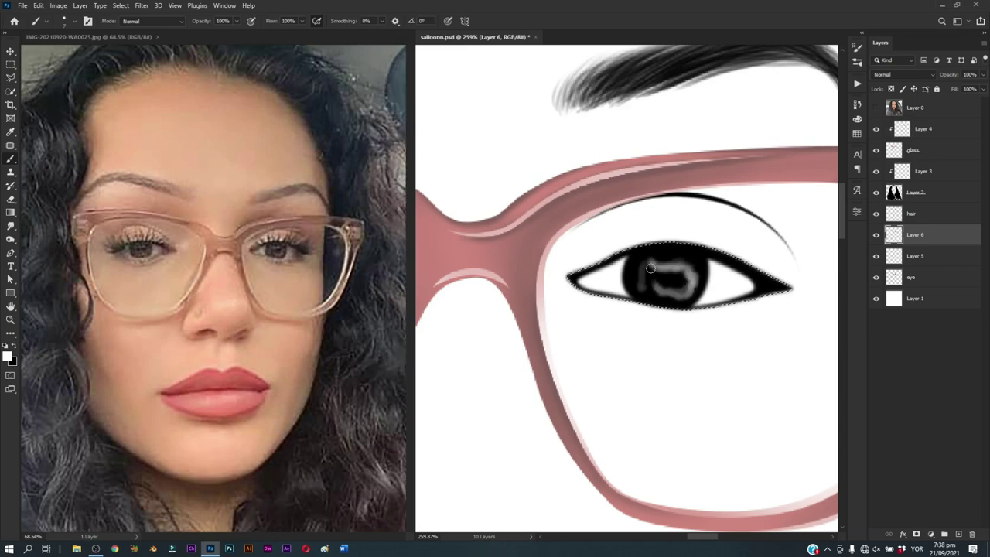
Step: Paint a grey ring around the iris and a white highlight with a 5 px hard brush
{"action": "left_click_drag", "start_coordinate": [631, 287], "coordinate": [632, 256]}
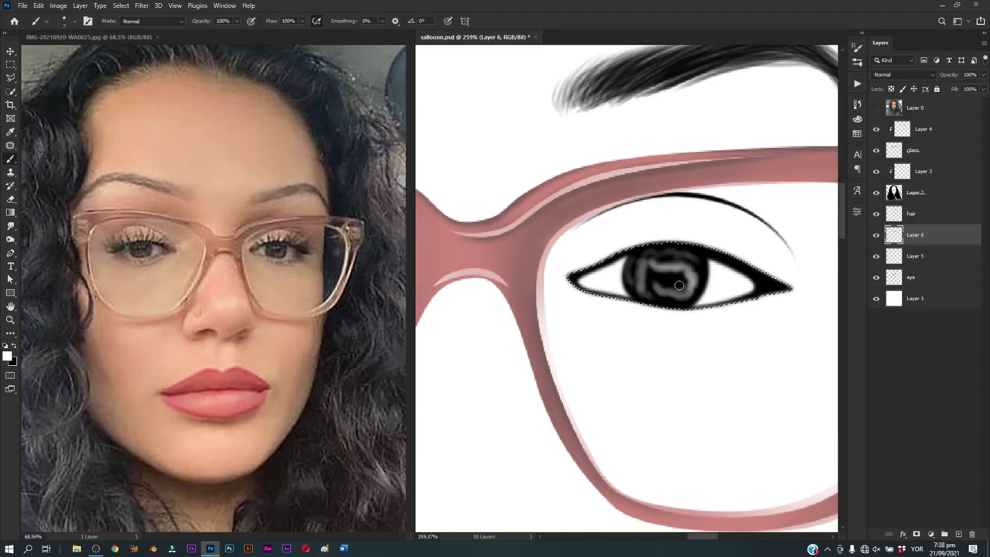
{"action": "left_click_drag", "start_coordinate": [692, 276], "coordinate": [656, 295]}
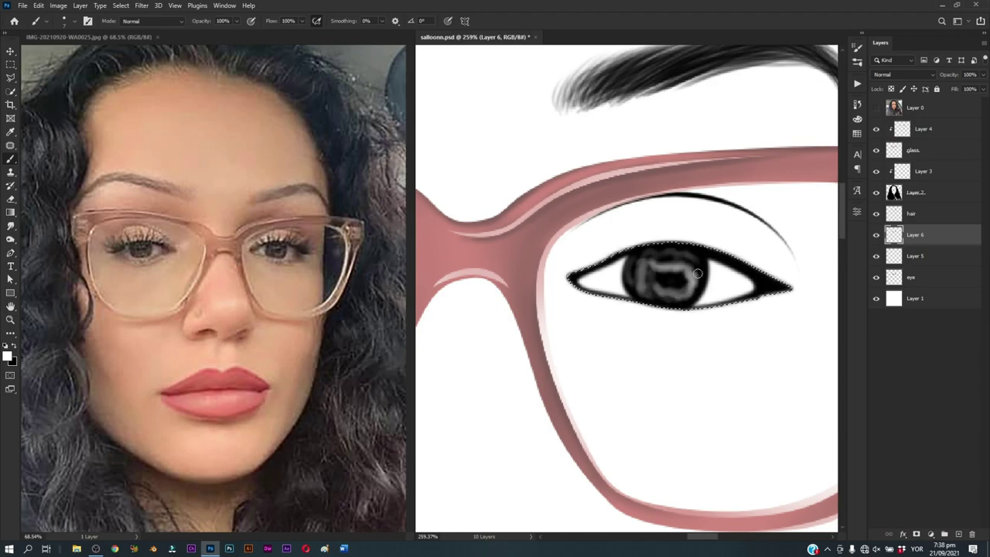
{"action": "scroll", "coordinate": [680, 301], "scroll_direction": "down", "scroll_amount": 6}
{"action": "scroll", "coordinate": [705, 311], "scroll_direction": "up", "scroll_amount": 4}
{"action": "scroll", "coordinate": [777, 334], "scroll_direction": "up", "scroll_amount": 2}
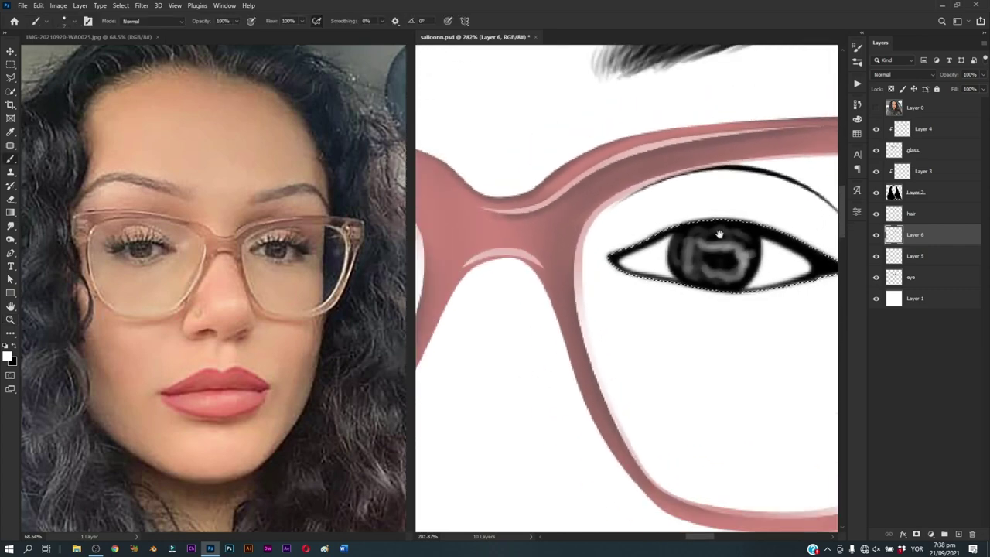
{"action": "right_click", "coordinate": [708, 271], "text": "alt"}
{"action": "left_click_drag", "start_coordinate": [705, 246], "coordinate": [732, 247]}
Step: Paint soft light shading into the left eye's iris
{"action": "key", "text": "z"}
{"action": "mouse_move", "coordinate": [746, 264]}
{"action": "left_mouse_down"}
{"action": "mouse_move", "coordinate": [681, 334]}
{"action": "mouse_move", "coordinate": [608, 327]}
{"action": "left_mouse_up"}
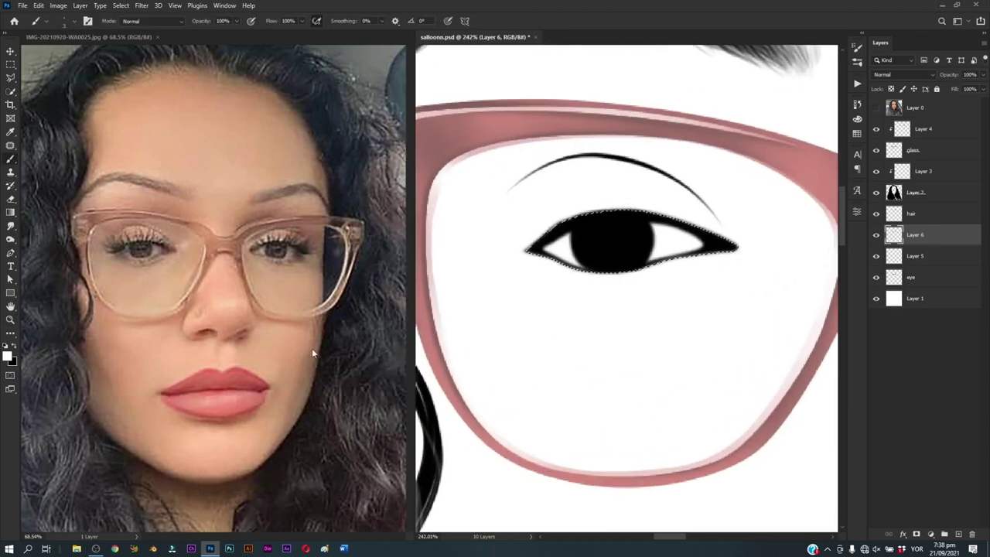
{"action": "left_click_drag", "start_coordinate": [143, 319], "coordinate": [186, 319]}
{"action": "left_click", "coordinate": [475, 37]}
{"action": "key", "text": "b"}
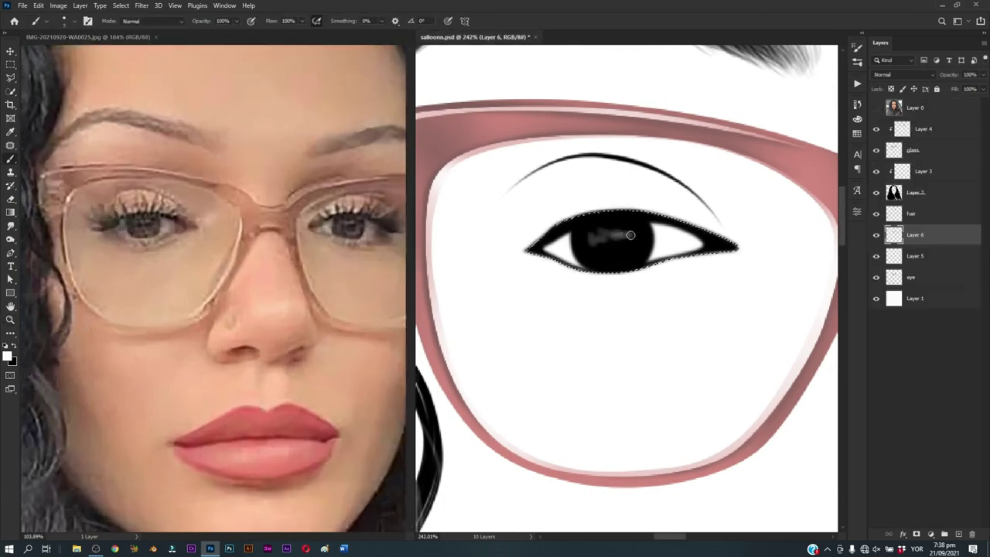
{"action": "left_click_drag", "start_coordinate": [607, 237], "coordinate": [591, 248]}
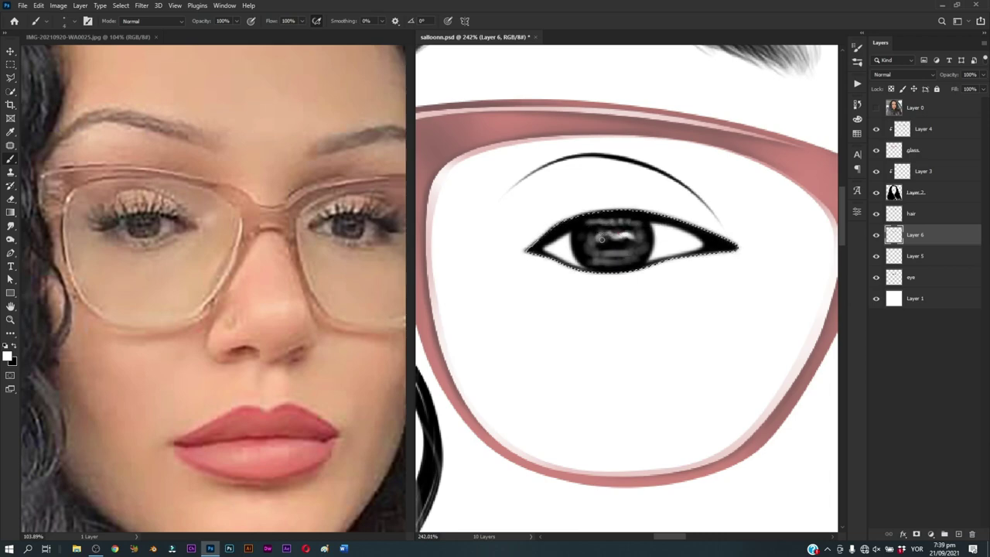
Step: Zoom the canvas to 200% on the right eye with the Brush tool ready
{"action": "key", "text": "z"}
{"action": "scroll", "coordinate": [726, 329], "scroll_direction": "down", "scroll_amount": 5}
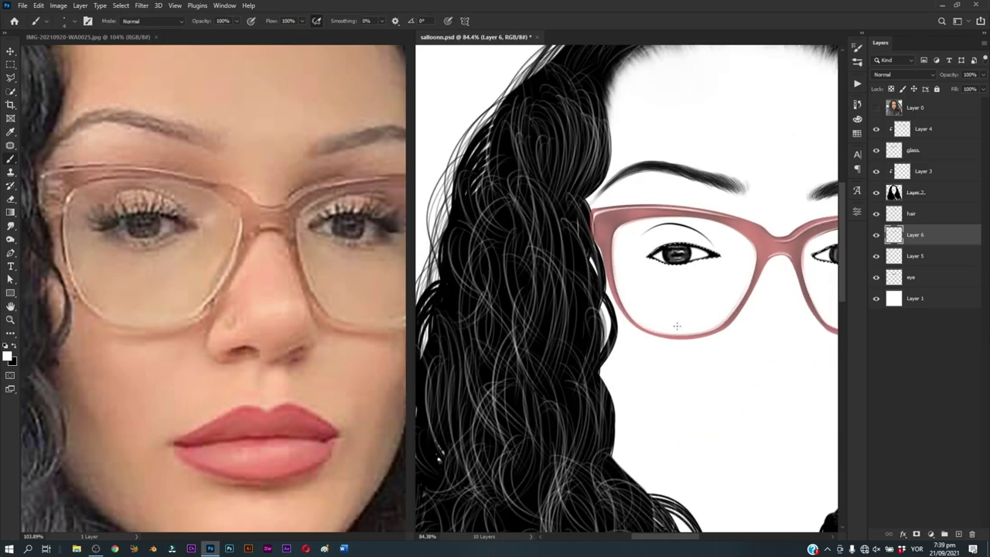
{"action": "scroll", "coordinate": [726, 329], "scroll_direction": "up", "scroll_amount": 5}
{"action": "right_click", "coordinate": [617, 330]}
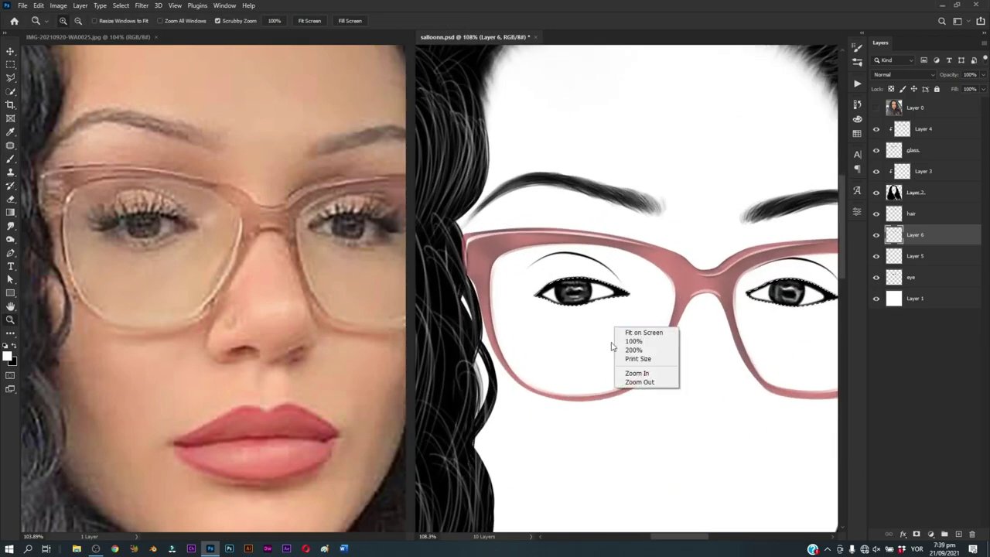
{"action": "left_click", "coordinate": [638, 349]}
{"action": "key", "text": "b"}
{"action": "right_click", "coordinate": [618, 340]}
{"action": "key", "text": "Escape"}
{"action": "scroll", "coordinate": [653, 360], "scroll_direction": "down", "scroll_amount": 2}
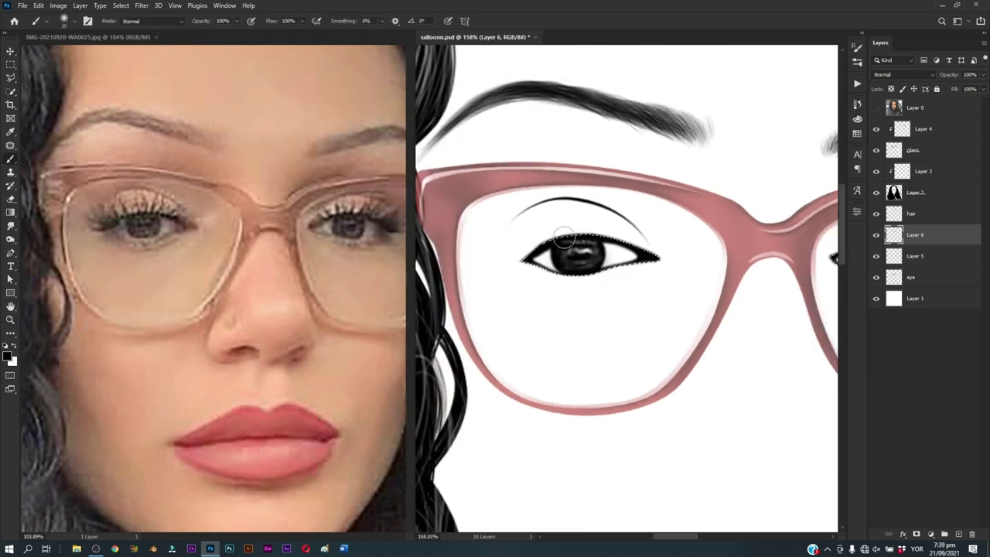
{"action": "left_click_drag", "start_coordinate": [595, 261], "coordinate": [636, 308]}
Step: Load Layer 6's iris shapes as a selection and paint both irises darker
{"action": "key", "text": "ctrl"}
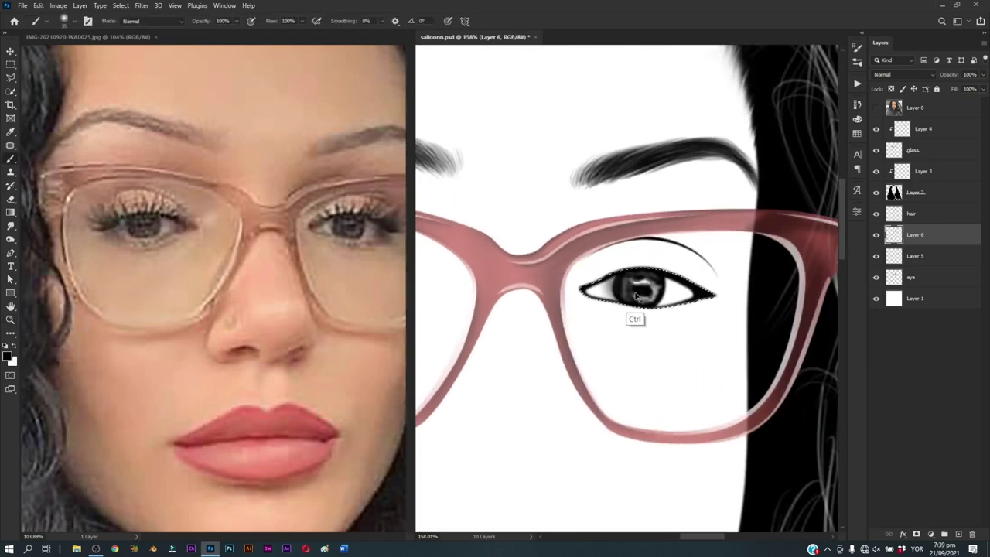
{"action": "scroll", "coordinate": [639, 308], "scroll_direction": "left", "scroll_amount": 1}
{"action": "scroll", "coordinate": [619, 340], "scroll_direction": "left", "scroll_amount": 3}
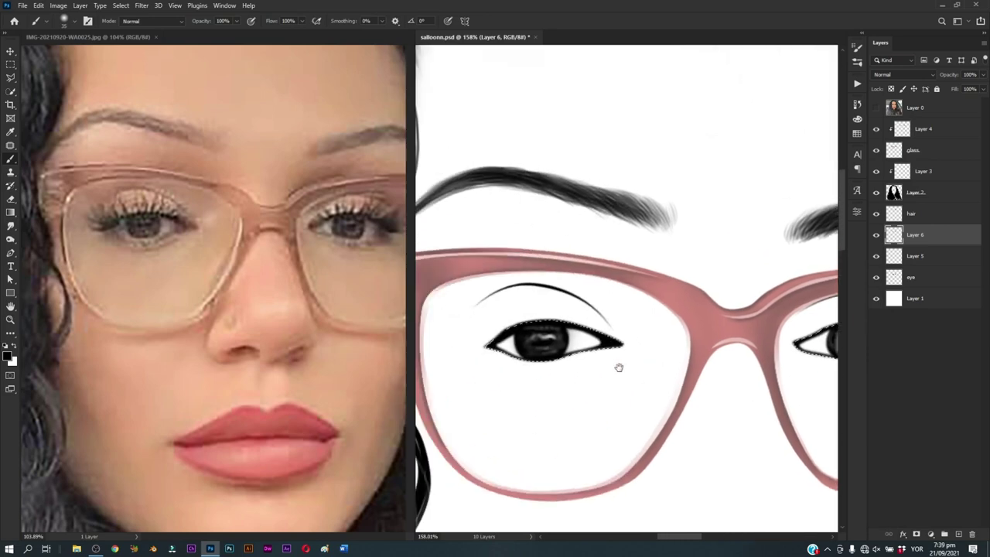
{"action": "scroll", "coordinate": [611, 363], "scroll_direction": "left", "scroll_amount": 1}
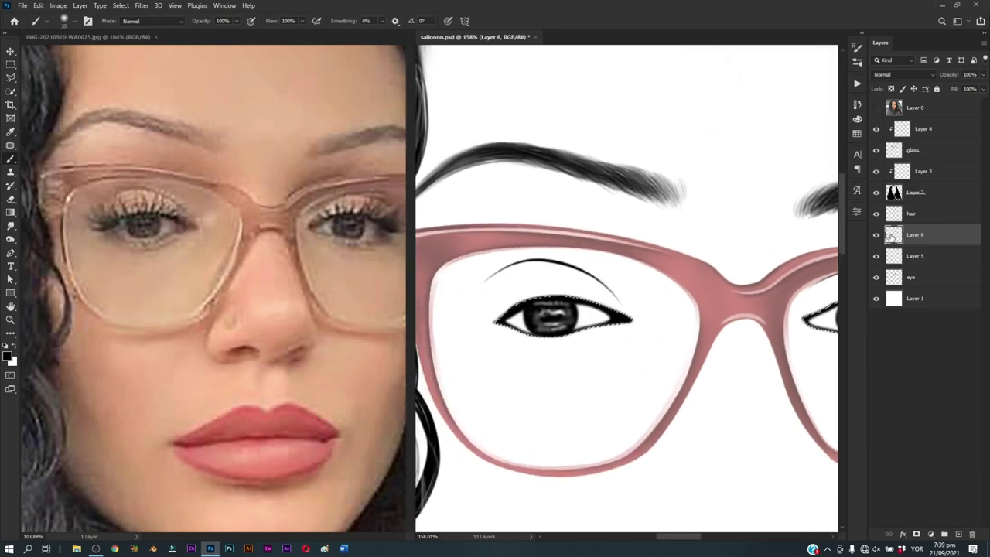
{"action": "left_click", "coordinate": [893, 255], "text": "ctrl"}
{"action": "left_click_drag", "start_coordinate": [541, 317], "coordinate": [557, 325]}
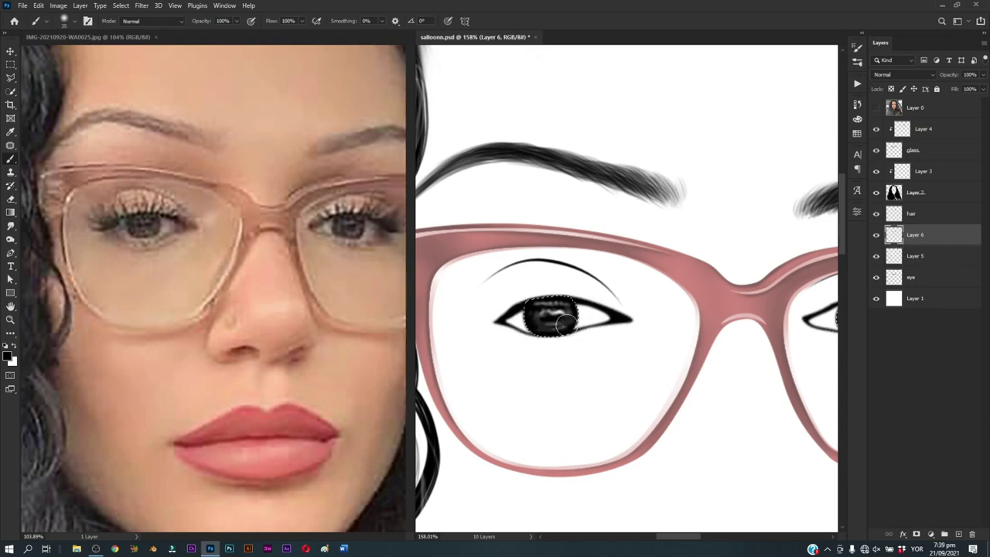
{"action": "scroll", "coordinate": [541, 319], "scroll_direction": "right", "scroll_amount": 3}
{"action": "scroll", "coordinate": [541, 318], "scroll_direction": "right", "scroll_amount": 4}
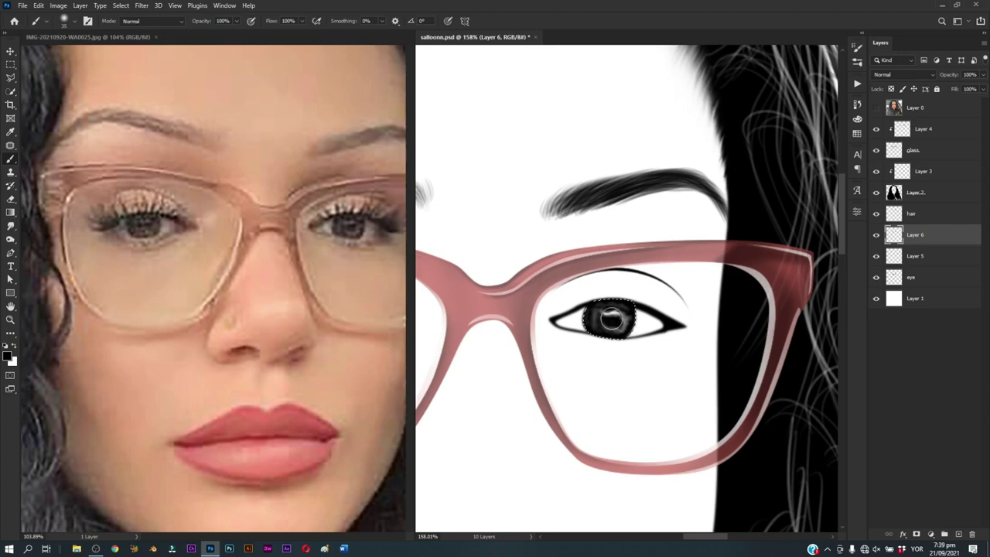
{"action": "mouse_move", "coordinate": [607, 328]}
{"action": "left_mouse_down"}
{"action": "mouse_move", "coordinate": [642, 344]}
{"action": "mouse_move", "coordinate": [619, 379]}
{"action": "left_mouse_up"}
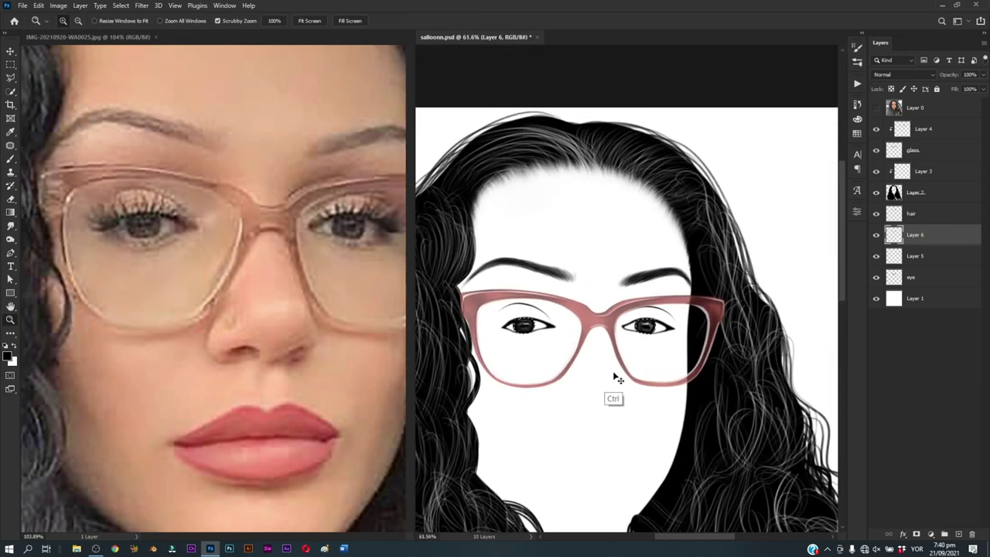
Step: Add a new layer clipped to the layer below and zoom in on the left eye
{"action": "left_click", "coordinate": [930, 256]}
{"action": "left_click", "coordinate": [958, 533]}
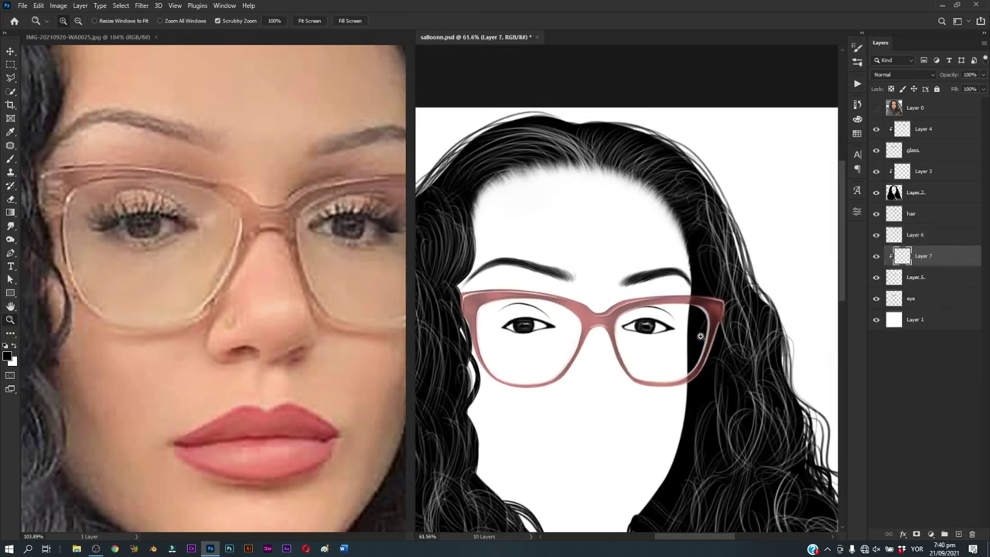
{"action": "left_click_drag", "start_coordinate": [522, 318], "coordinate": [553, 338]}
{"action": "key", "text": "b"}
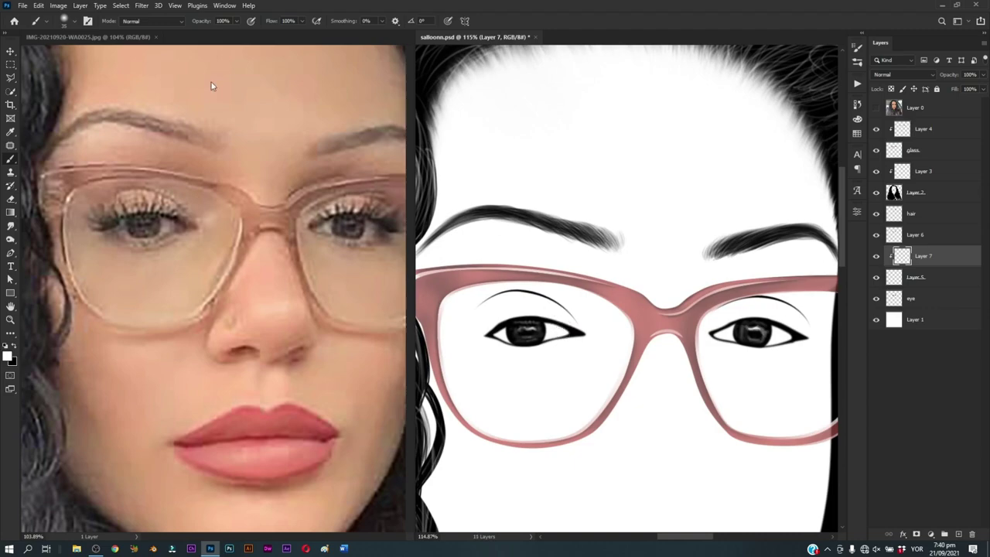
{"action": "key", "text": "alt+ctrl+w"}
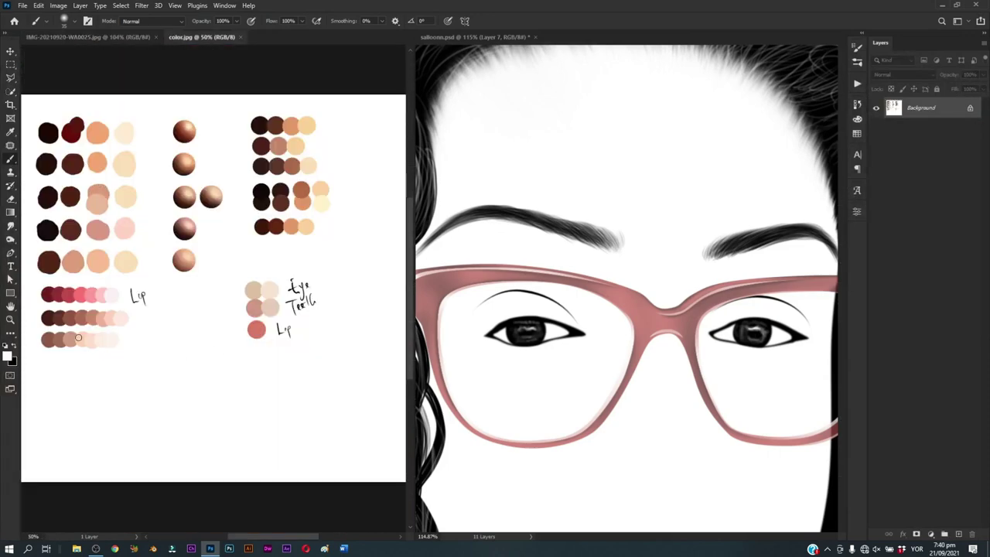
Step: Set the foreground to a peach skin tone sampled from the palette
{"action": "left_click", "coordinate": [9, 358]}
{"action": "left_click", "coordinate": [112, 256]}
{"action": "left_click", "coordinate": [943, 328]}
{"action": "left_click", "coordinate": [143, 40]}
{"action": "left_click", "coordinate": [574, 387]}
{"action": "scroll", "coordinate": [530, 327], "scroll_direction": "up", "scroll_amount": 2}
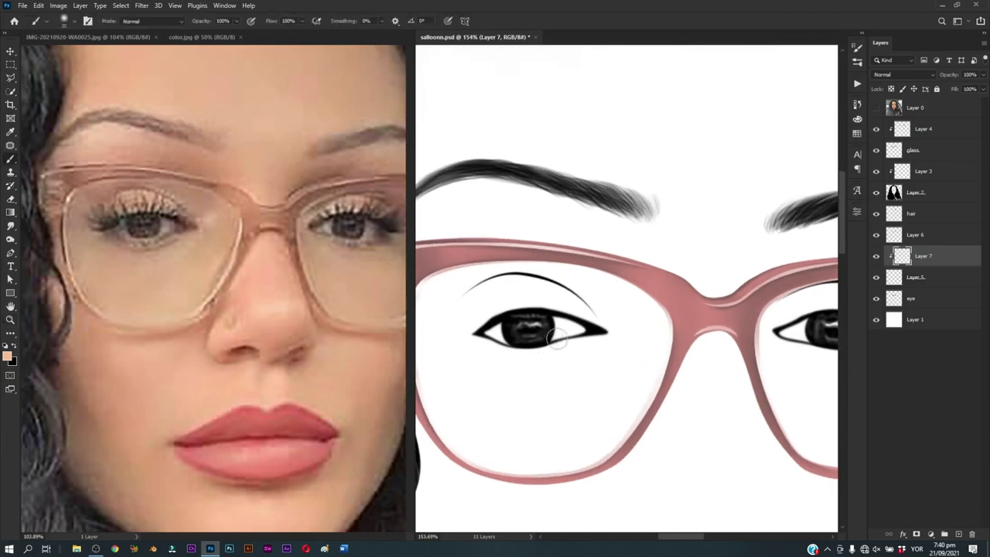
Step: Paint soft peach into the right and left corners of the first eye
{"action": "left_click_drag", "start_coordinate": [565, 317], "coordinate": [582, 330]}
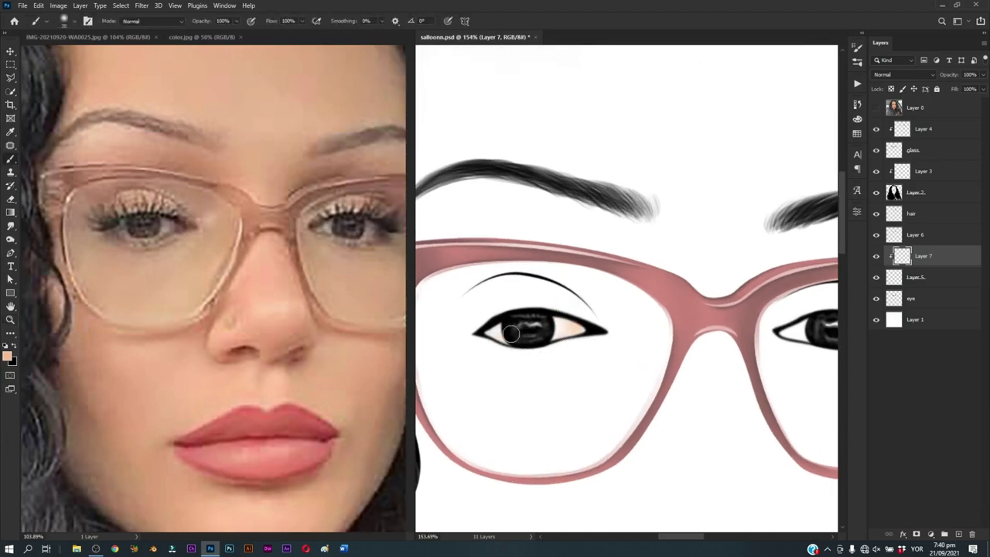
{"action": "key", "text": "x"}
{"action": "mouse_move", "coordinate": [513, 339]}
{"action": "left_mouse_down"}
{"action": "mouse_move", "coordinate": [504, 343]}
{"action": "mouse_move", "coordinate": [558, 341]}
{"action": "left_mouse_up"}
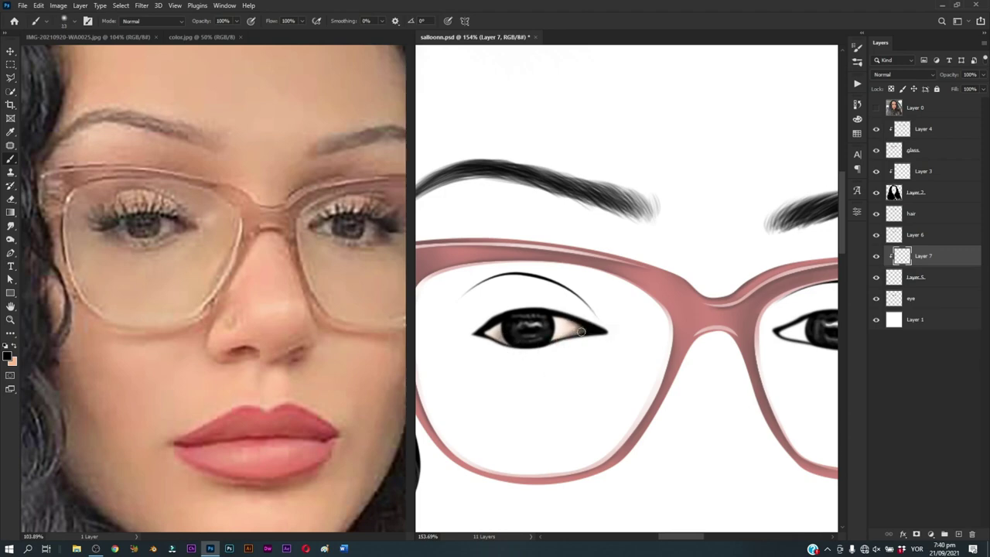
{"action": "scroll", "coordinate": [572, 324], "scroll_direction": "down", "scroll_amount": 5}
{"action": "scroll", "coordinate": [572, 324], "scroll_direction": "up", "scroll_amount": 5}
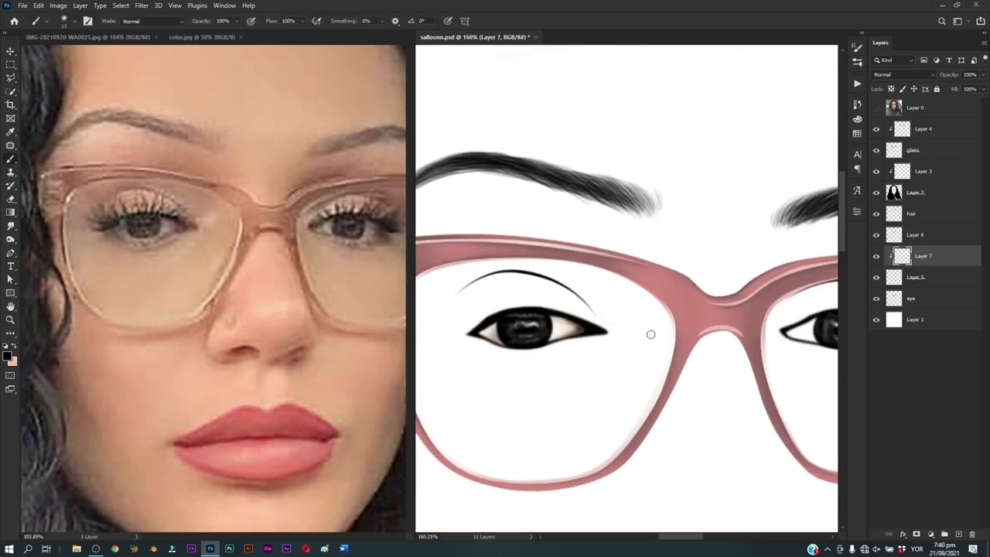
{"action": "left_click_drag", "start_coordinate": [651, 334], "coordinate": [457, 365]}
Step: Paint peach into the other eye's inner corner, checking against the reference photo
{"action": "left_click", "coordinate": [570, 362], "text": "alt"}
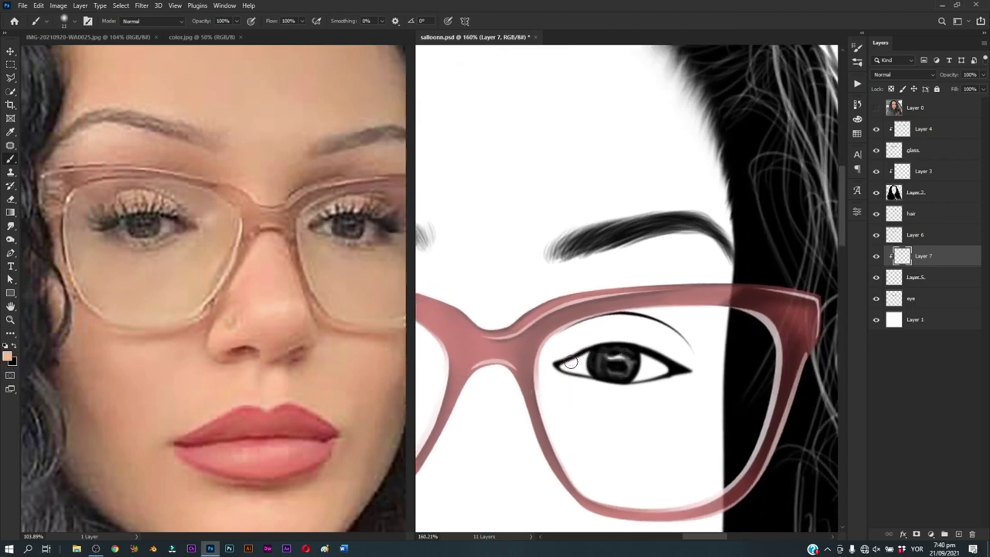
{"action": "left_click", "coordinate": [562, 360], "text": "alt"}
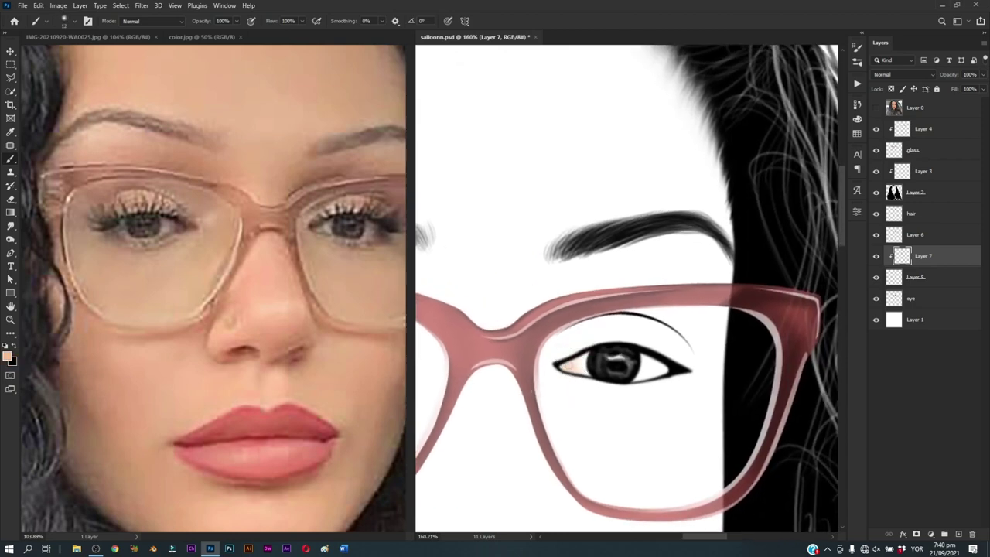
{"action": "left_click", "coordinate": [574, 370], "text": "alt"}
{"action": "left_click", "coordinate": [572, 393], "text": "alt"}
{"action": "left_click", "coordinate": [876, 108]}
{"action": "left_click", "coordinate": [876, 108]}
Step: Sample black and white from the drawing, then save salloonn.psd
{"action": "left_click", "coordinate": [661, 361], "text": "alt"}
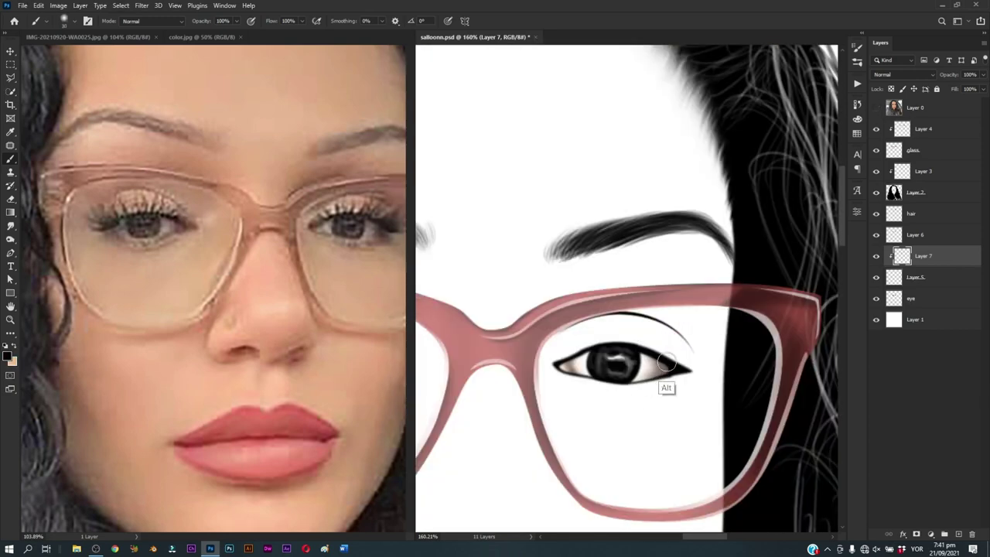
{"action": "left_click", "coordinate": [634, 422], "text": "alt"}
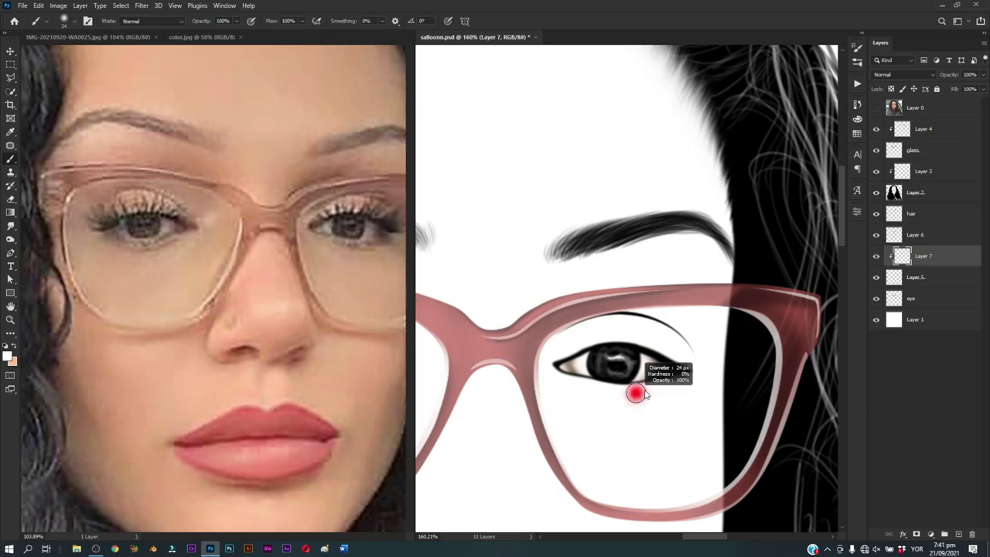
{"action": "left_click_drag", "start_coordinate": [548, 422], "coordinate": [753, 410]}
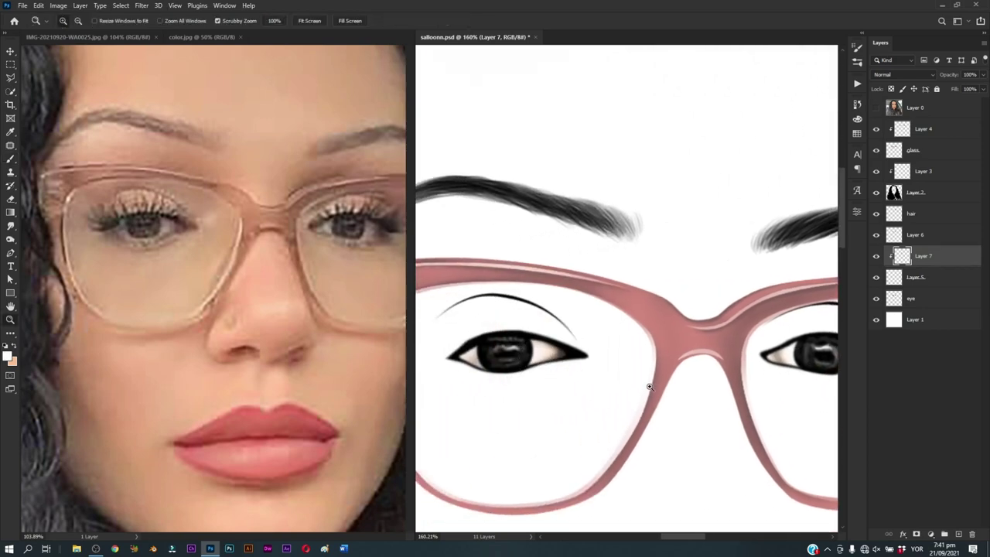
{"action": "scroll", "coordinate": [518, 353], "scroll_direction": "down", "scroll_amount": 5, "text": "alt"}
{"action": "key", "text": "ctrl+s"}
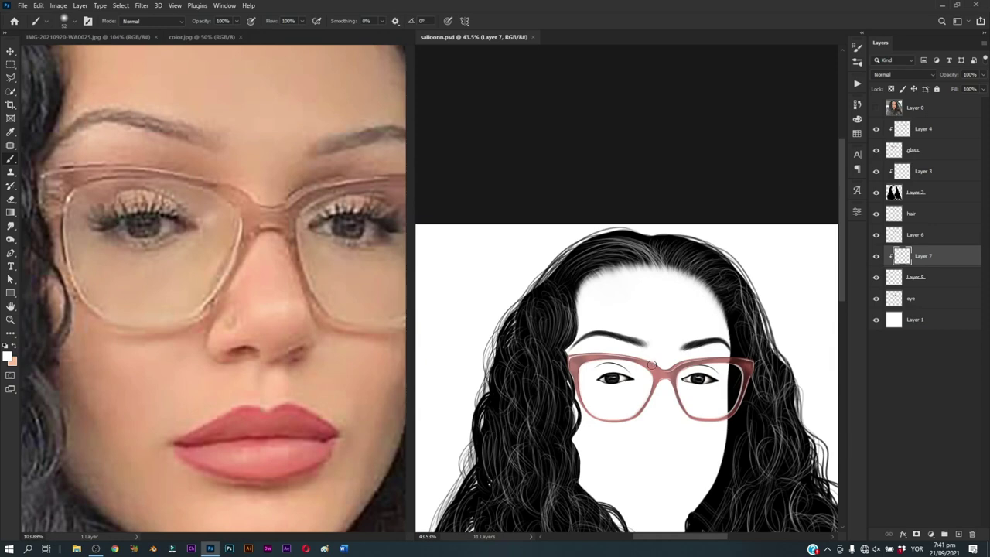
Step: Zoom in on the glasses and trace the nostril outlines on the eye layer
{"action": "key", "text": "z"}
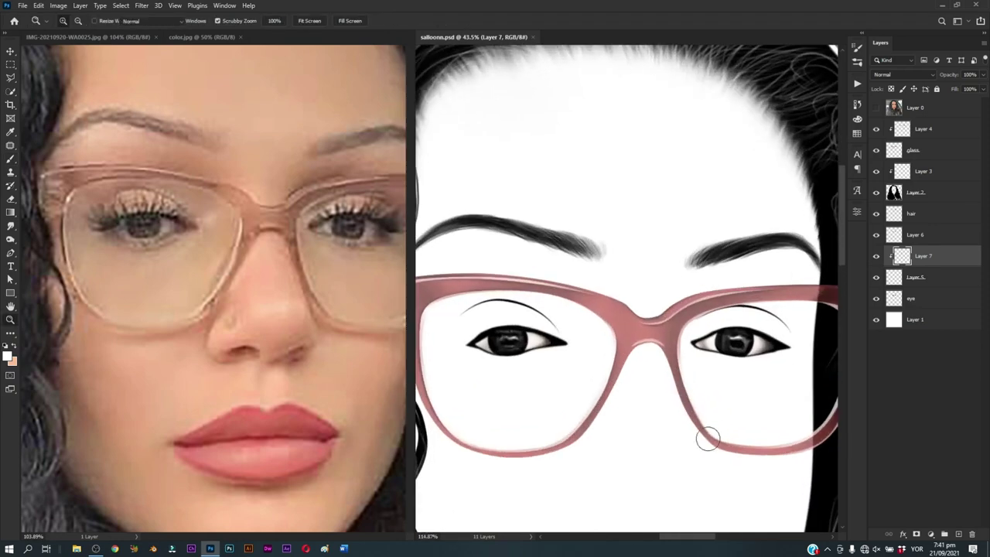
{"action": "mouse_move", "coordinate": [694, 393]}
{"action": "left_mouse_down"}
{"action": "mouse_move", "coordinate": [660, 397]}
{"action": "mouse_move", "coordinate": [670, 369]}
{"action": "left_mouse_up"}
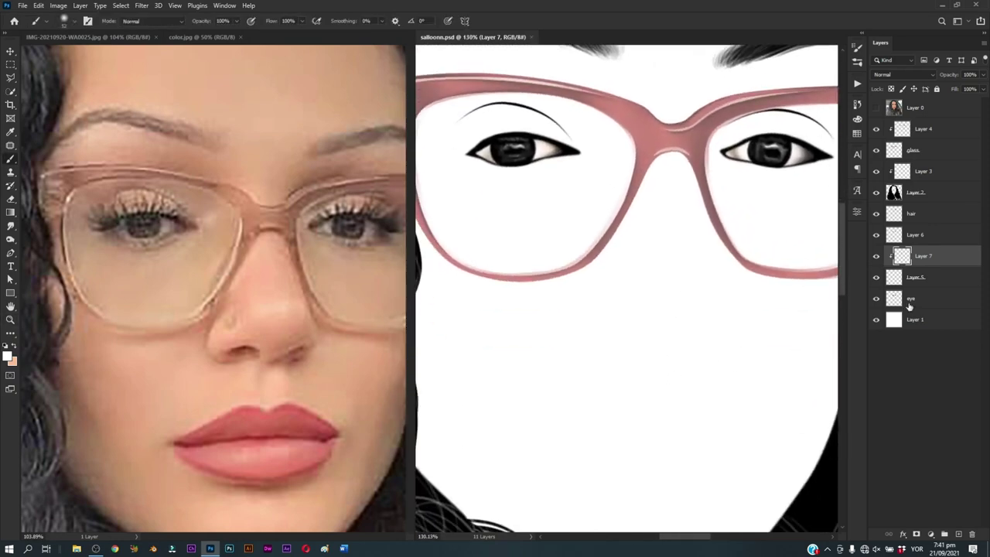
{"action": "left_click", "coordinate": [912, 298]}
{"action": "key", "text": "p"}
{"action": "left_click", "coordinate": [876, 108]}
{"action": "scroll", "coordinate": [576, 303], "scroll_direction": "up", "scroll_amount": 3}
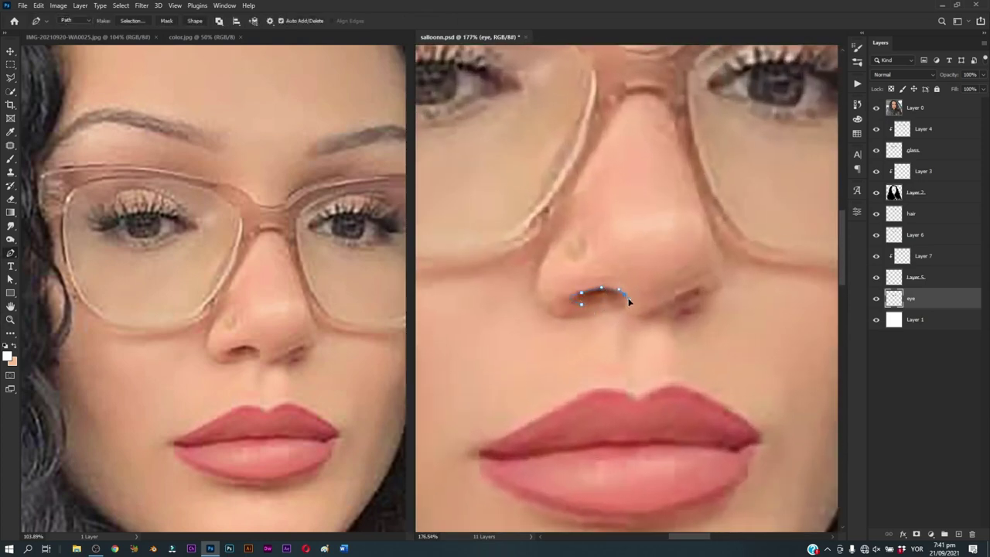
{"action": "left_click_drag", "start_coordinate": [605, 318], "coordinate": [606, 341]}
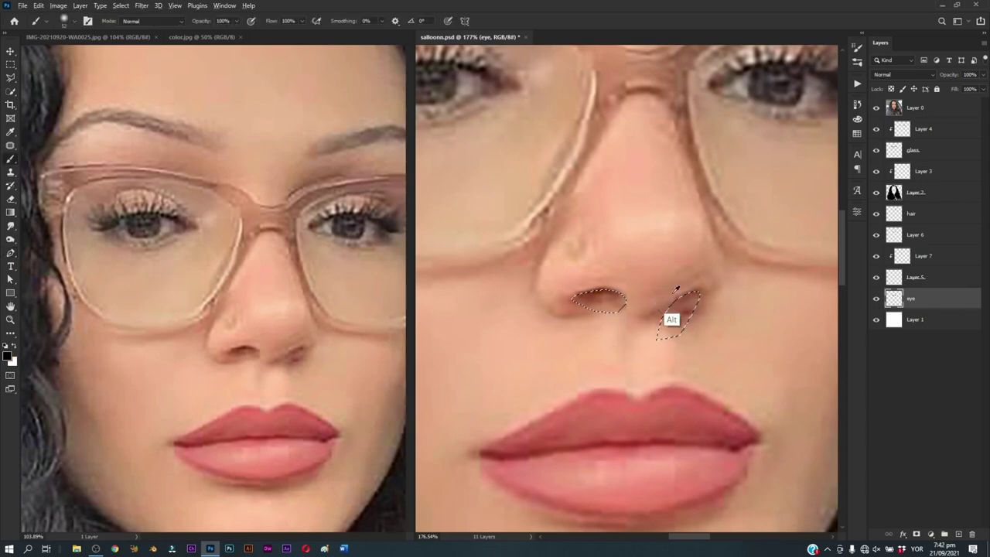
Step: Turn the nostril paths into a selection, paint them soft black, then deselect
{"action": "key", "text": "ctrl+Return"}
{"action": "key", "text": "b"}
{"action": "key", "text": "d"}
{"action": "left_click", "coordinate": [876, 107]}
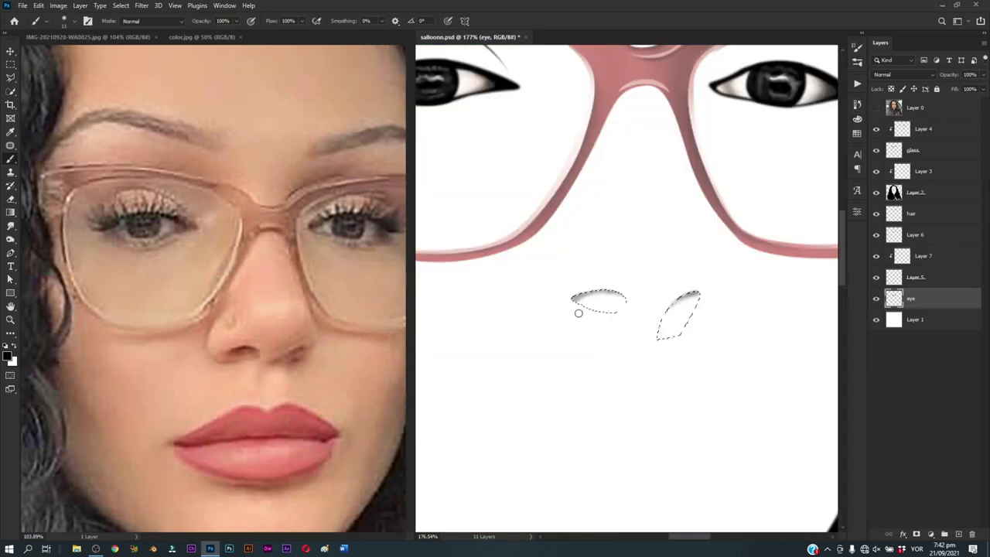
{"action": "mouse_move", "coordinate": [574, 299]}
{"action": "left_mouse_down"}
{"action": "mouse_move", "coordinate": [622, 295]}
{"action": "mouse_move", "coordinate": [583, 289]}
{"action": "left_mouse_up"}
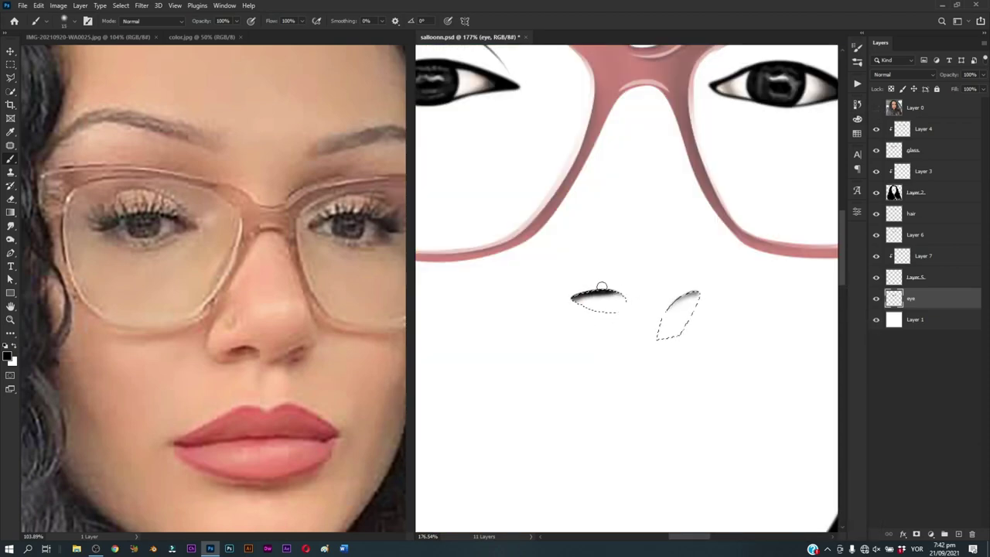
{"action": "left_click_drag", "start_coordinate": [664, 295], "coordinate": [700, 291]}
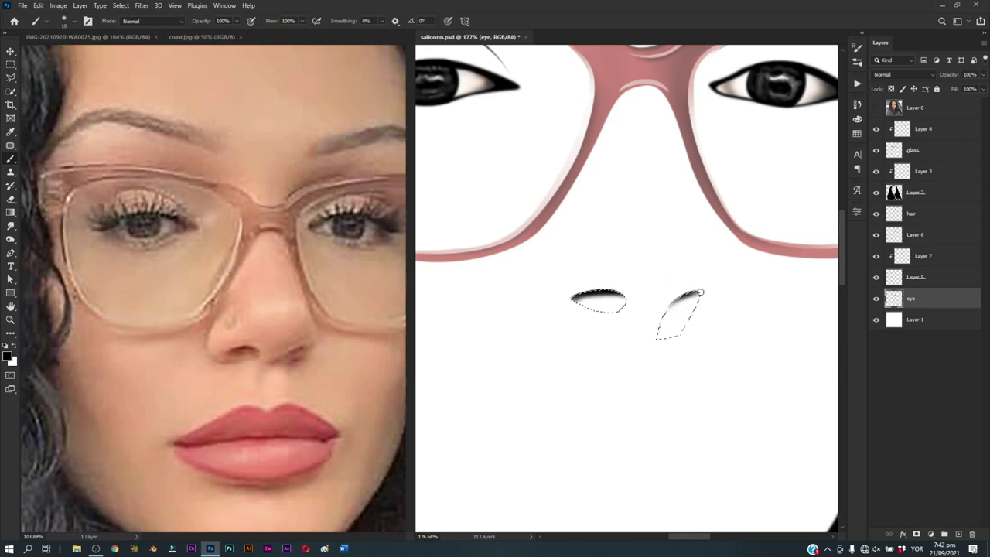
{"action": "key", "text": "ctrl+d"}
{"action": "scroll", "coordinate": [671, 340], "scroll_direction": "down", "scroll_amount": 2}
{"action": "key", "text": "p"}
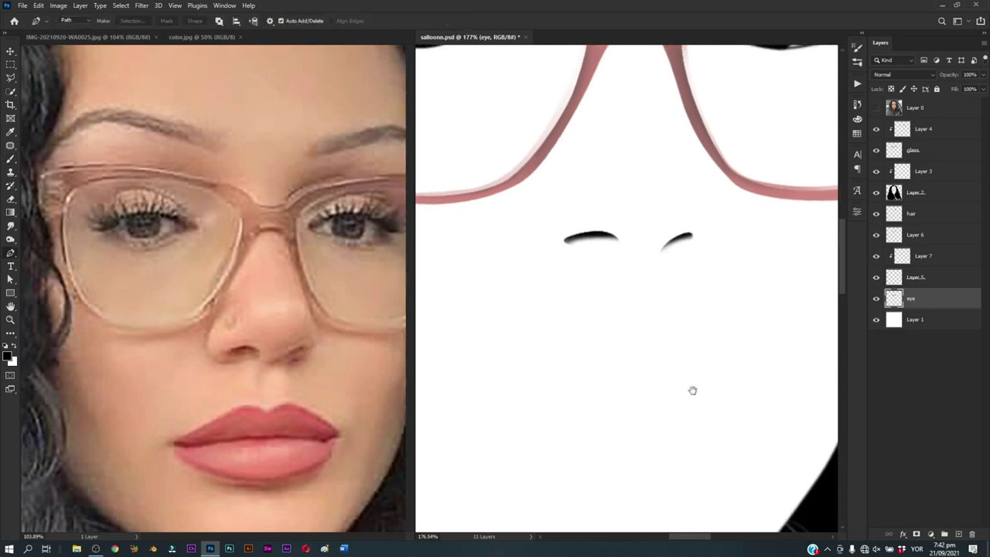
{"action": "scroll", "coordinate": [691, 389], "scroll_direction": "down", "scroll_amount": 1}
Step: Create a new layer named "mouth" above Layer 1
{"action": "left_click", "coordinate": [923, 321]}
{"action": "key", "text": "ctrl+shift+n"}
{"action": "type", "text": "mouth"}
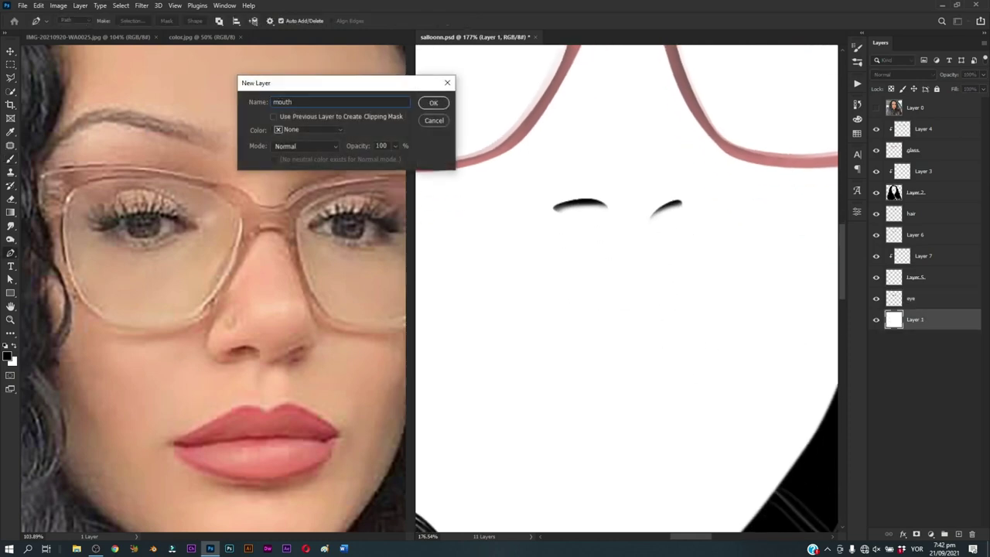
{"action": "key", "text": "Return"}
Step: Trace a closed lip outline path over the reference photo
{"action": "left_click", "coordinate": [876, 108]}
{"action": "scroll", "coordinate": [557, 280], "scroll_direction": "down", "scroll_amount": 1}
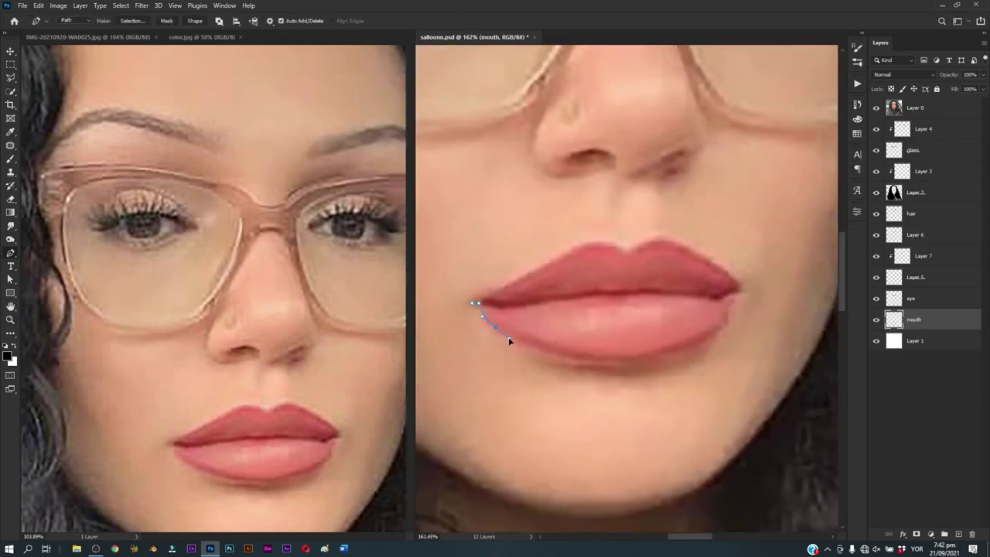
{"action": "scroll", "coordinate": [526, 329], "scroll_direction": "down", "scroll_amount": 1}
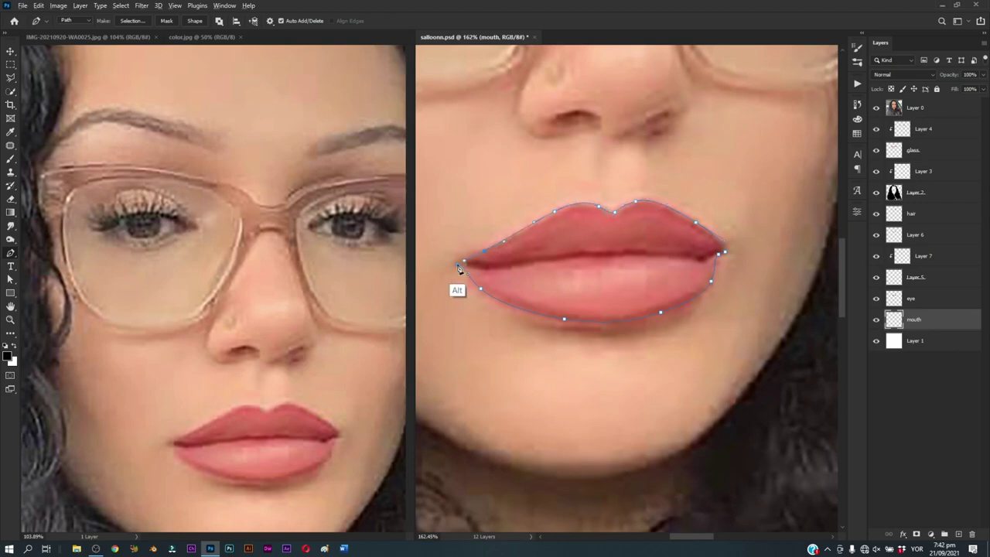
{"action": "left_click", "coordinate": [457, 264]}
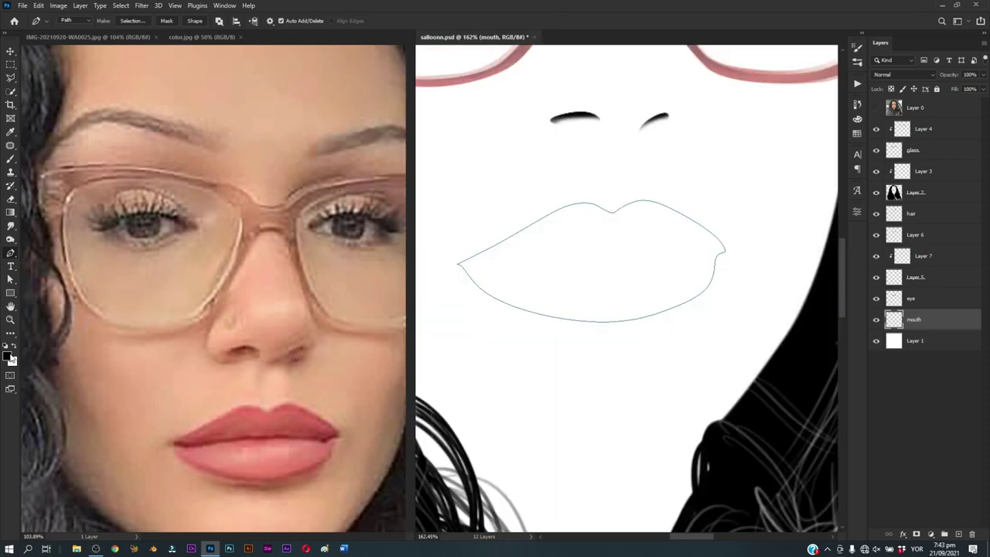
Step: Set the foreground to pink, sampled from the palette and shifted in hue
{"action": "left_click", "coordinate": [195, 37]}
{"action": "left_click", "coordinate": [7, 355]}
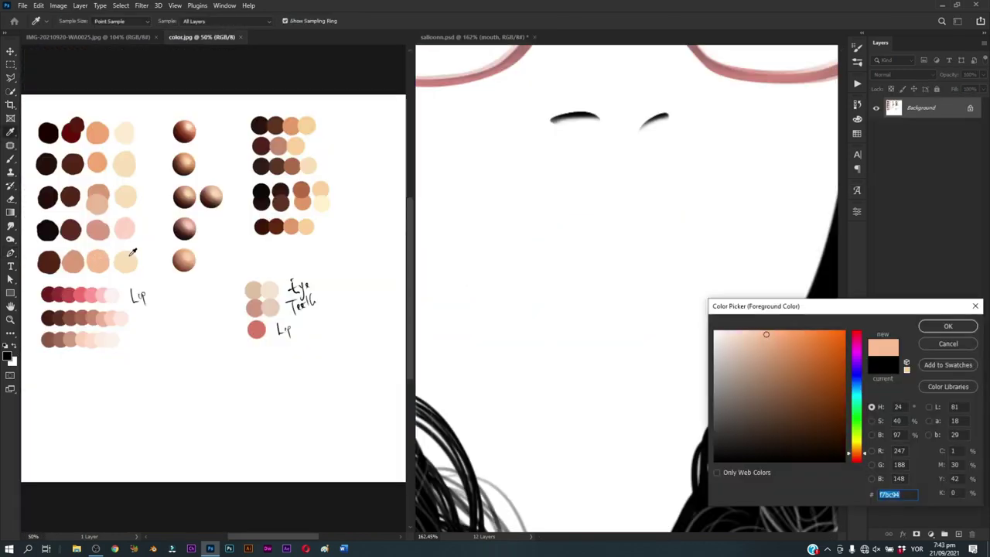
{"action": "left_click", "coordinate": [130, 252]}
{"action": "key", "text": "Return"}
{"action": "left_click", "coordinate": [139, 37]}
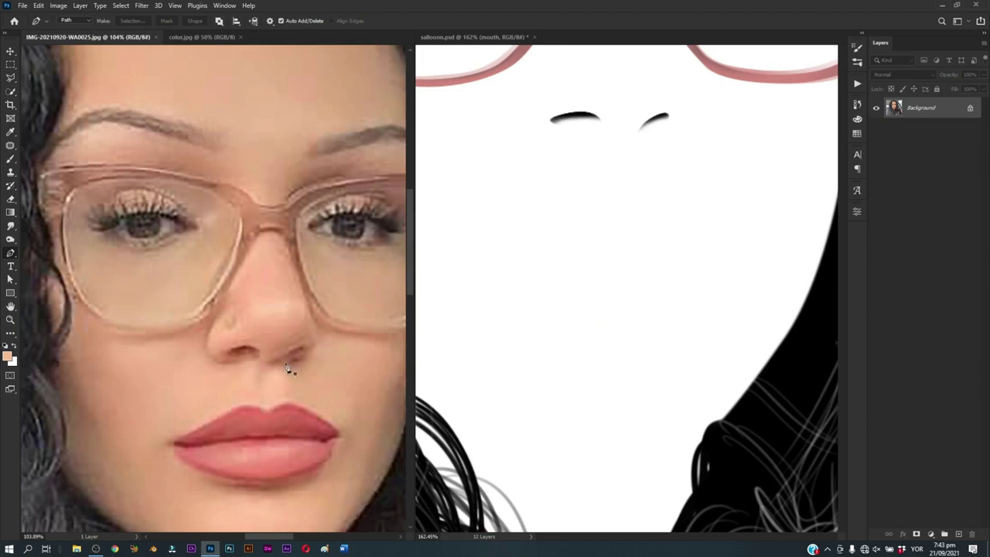
{"action": "left_click", "coordinate": [8, 356]}
{"action": "left_click", "coordinate": [857, 457]}
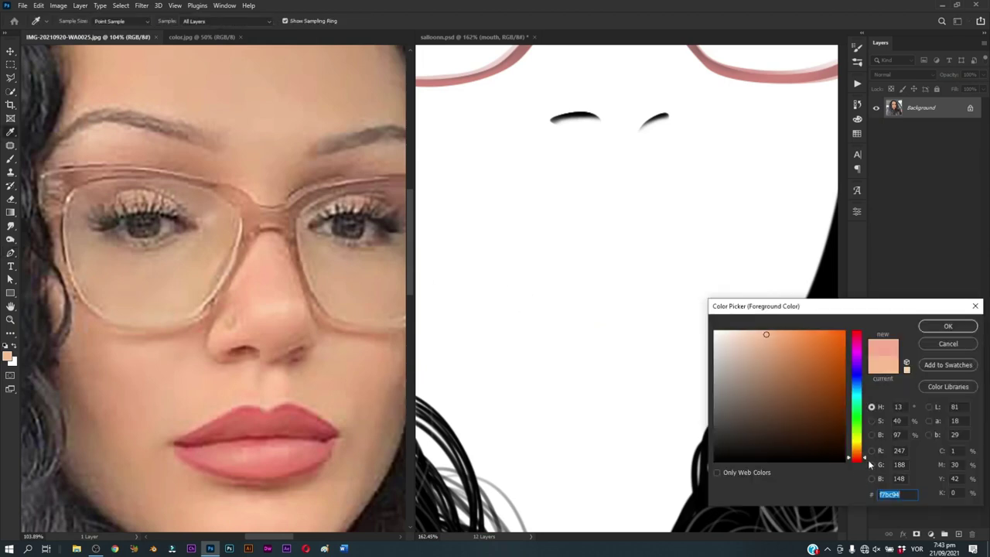
{"action": "left_click", "coordinate": [947, 325]}
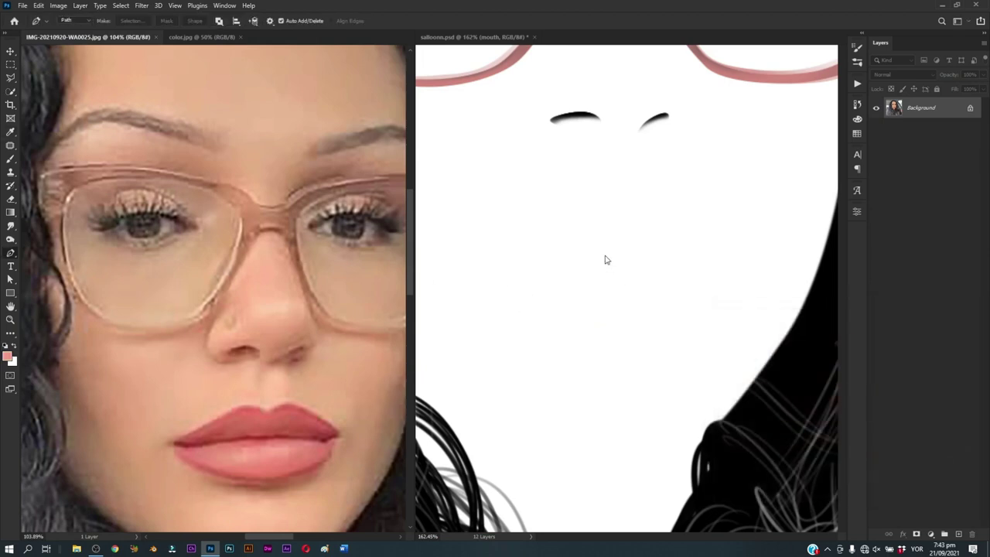
Step: Fill the lip path with the pink foreground colour
{"action": "key", "text": "p"}
{"action": "right_click", "coordinate": [605, 260]}
{"action": "left_click", "coordinate": [618, 307]}
{"action": "key", "text": "Return"}
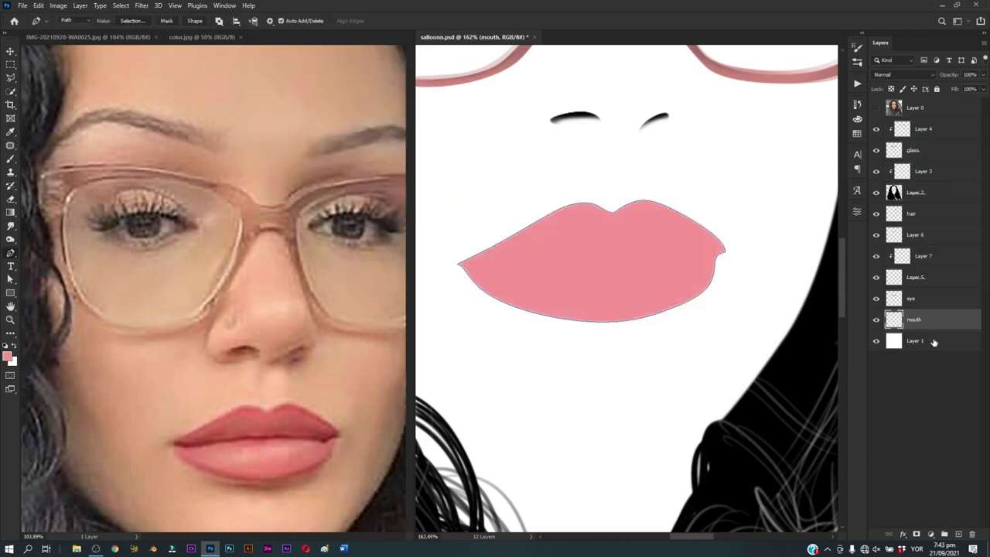
Step: Add a new layer clipped to mouth and load the lip path as a selection
{"action": "left_click", "coordinate": [957, 534]}
{"action": "left_click", "coordinate": [928, 329], "text": "alt"}
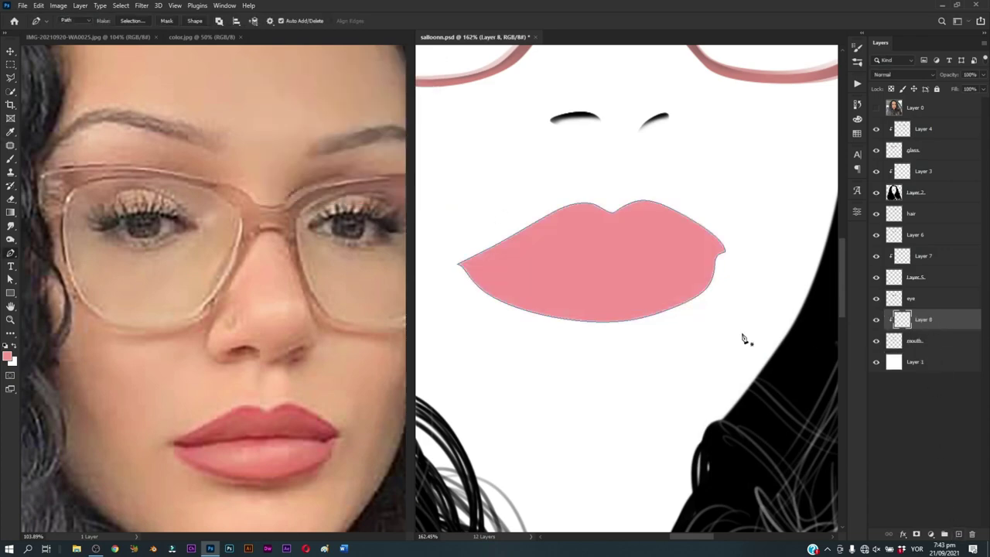
{"action": "right_click", "coordinate": [629, 289]}
{"action": "left_click", "coordinate": [665, 300]}
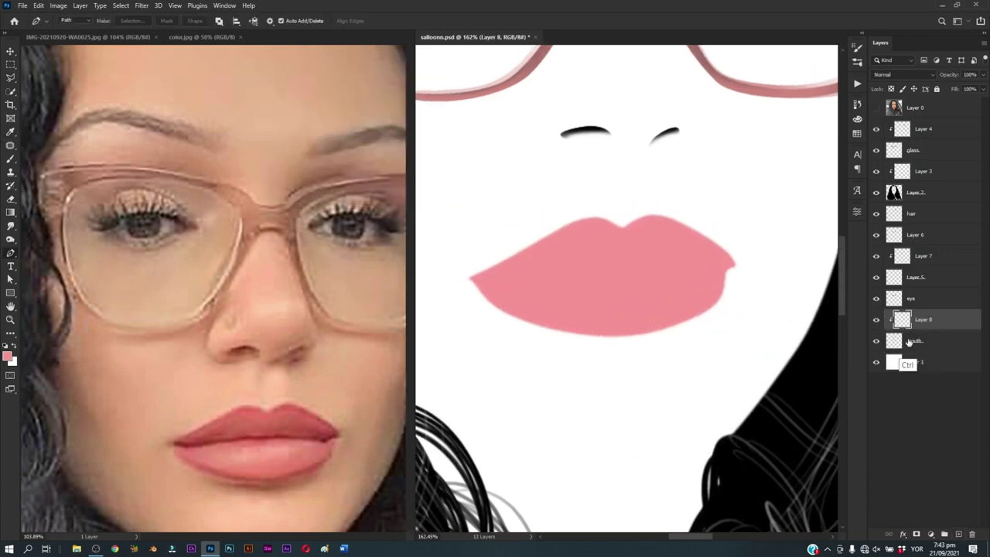
{"action": "left_click", "coordinate": [876, 108]}
Step: Trace a closed path along the lip line and around the upper lip, then select it
{"action": "left_click", "coordinate": [467, 279]}
{"action": "left_click_drag", "start_coordinate": [516, 281], "coordinate": [540, 277]}
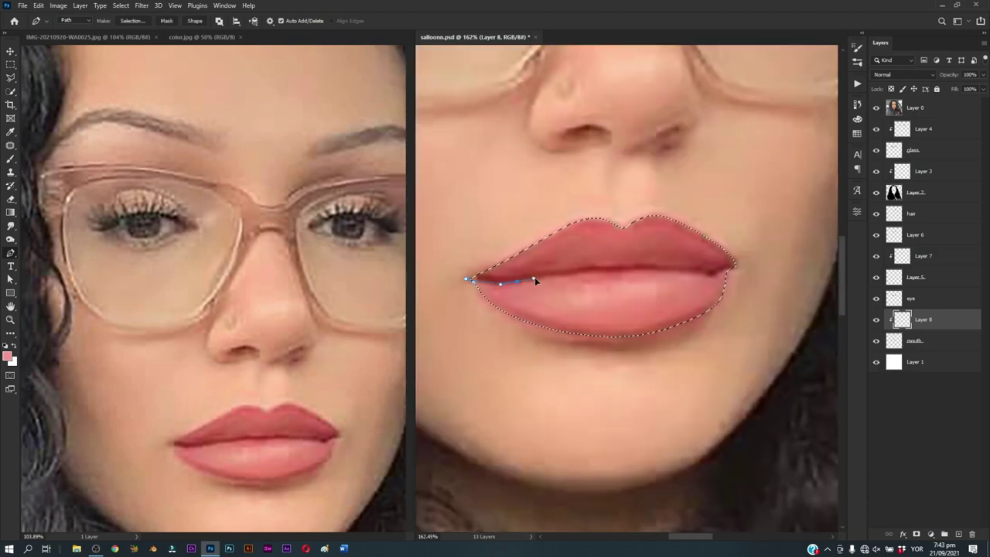
{"action": "left_click", "coordinate": [647, 268]}
{"action": "left_click", "coordinate": [674, 270]}
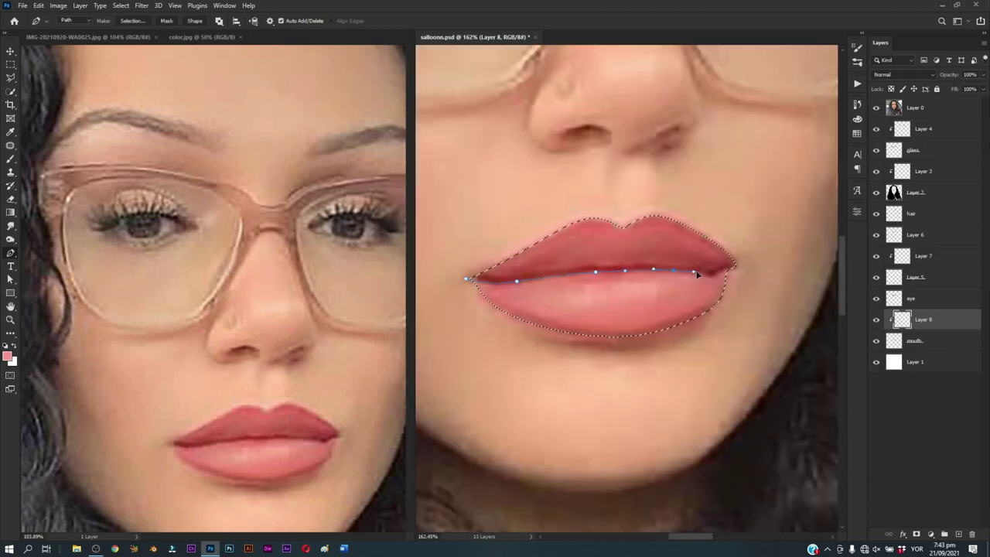
{"action": "left_click", "coordinate": [751, 266]}
{"action": "left_click", "coordinate": [738, 206]}
{"action": "left_click", "coordinate": [613, 186]}
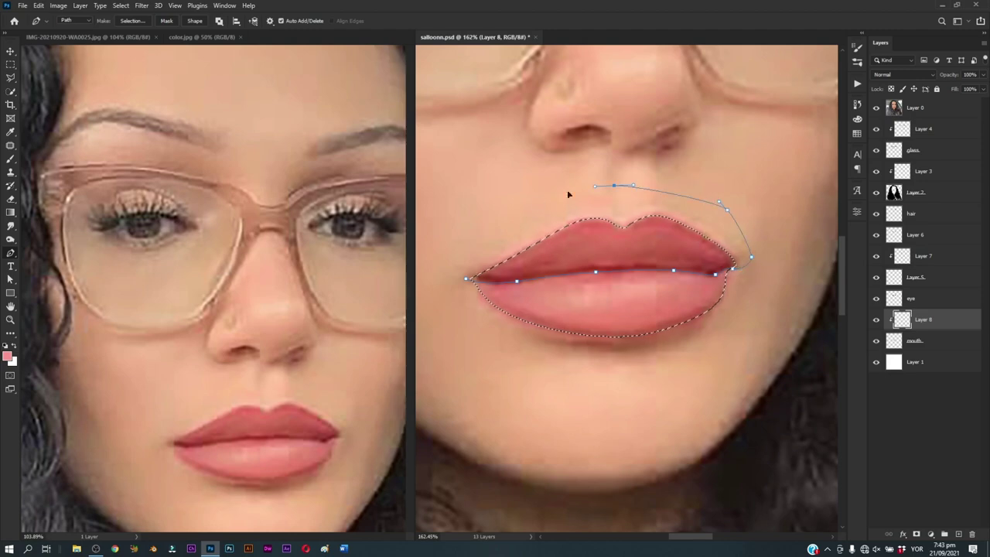
{"action": "left_click", "coordinate": [444, 242]}
{"action": "left_click", "coordinate": [467, 279]}
{"action": "key", "text": "ctrl+Return"}
Step: Set a dark red (500000) foreground sampled from the lips and hide the reference photo
{"action": "key", "text": "i"}
{"action": "left_click", "coordinate": [552, 309]}
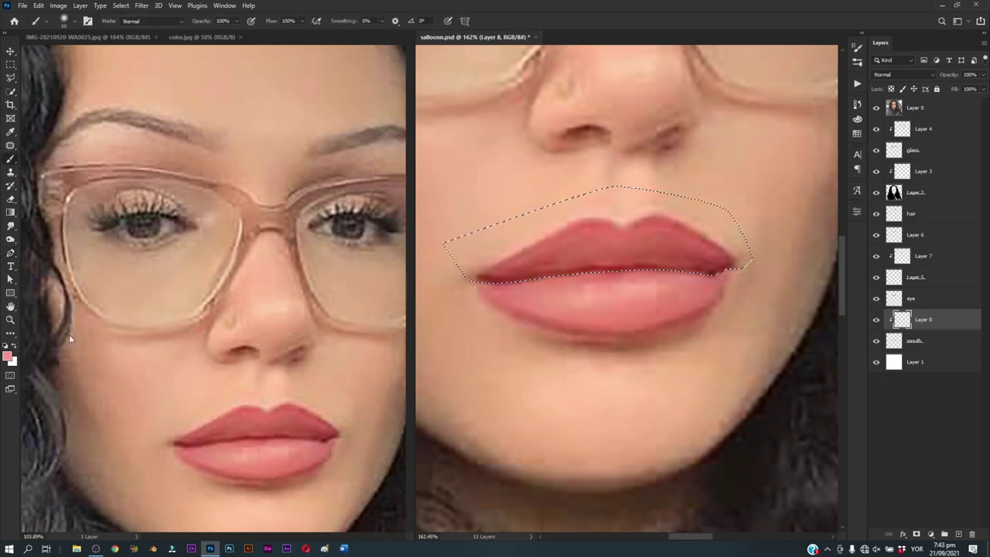
{"action": "left_click", "coordinate": [8, 356]}
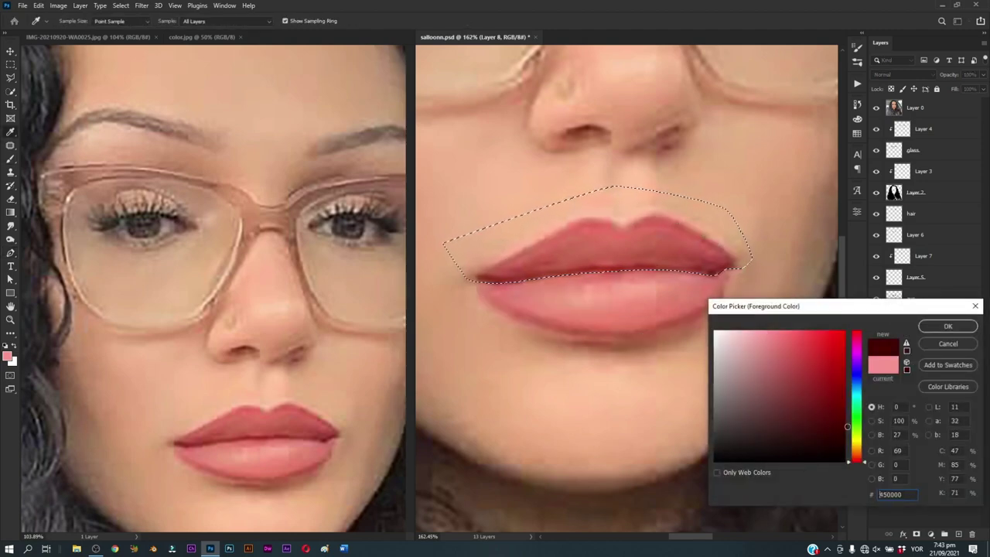
{"action": "left_click", "coordinate": [947, 325]}
{"action": "key", "text": "b"}
{"action": "left_click", "coordinate": [876, 108]}
Step: Shade the upper lip dark red from left to right, deepening its right corner
{"action": "left_click", "coordinate": [277, 464]}
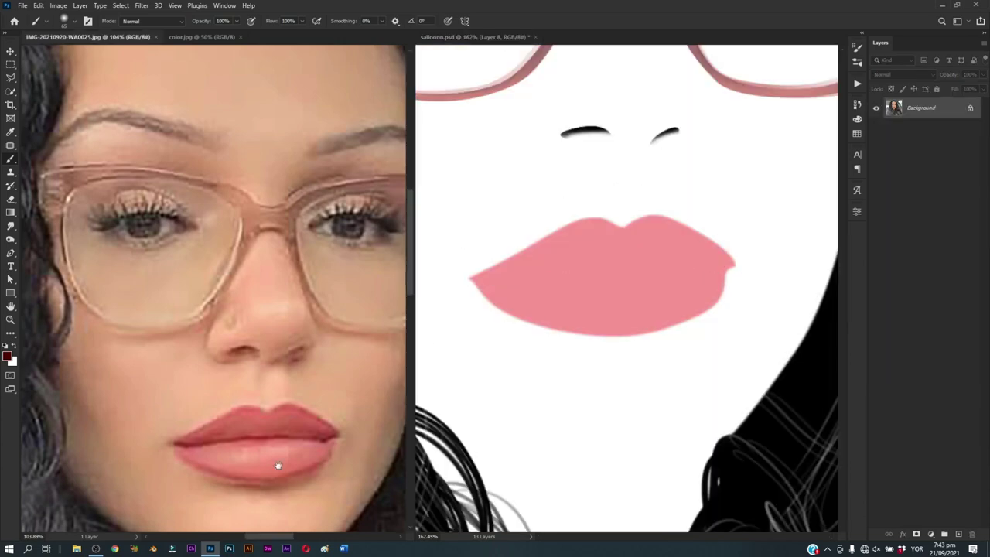
{"action": "left_click_drag", "start_coordinate": [286, 469], "coordinate": [283, 361]}
{"action": "left_click", "coordinate": [556, 324]}
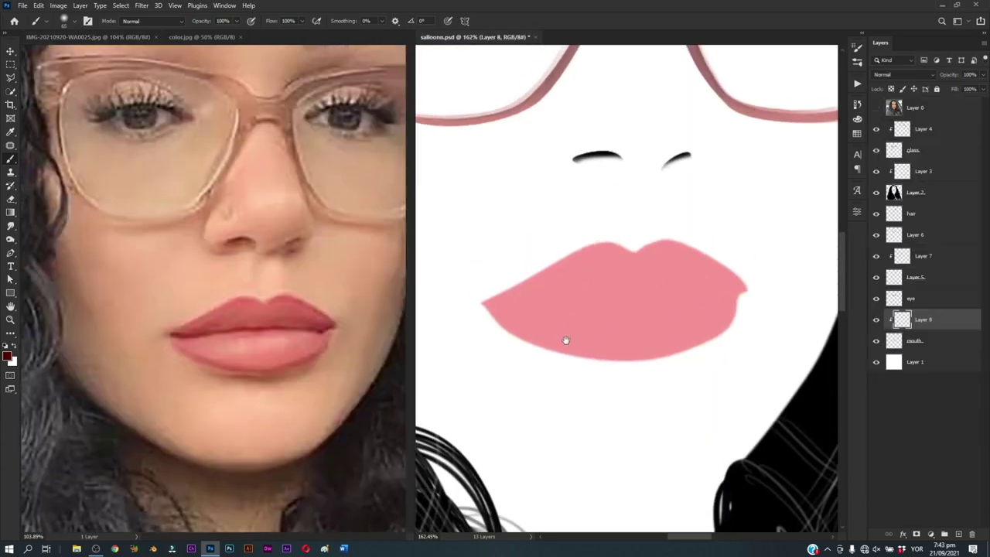
{"action": "mouse_move", "coordinate": [523, 239]}
{"action": "left_mouse_down"}
{"action": "mouse_move", "coordinate": [578, 222]}
{"action": "mouse_move", "coordinate": [605, 229]}
{"action": "left_mouse_up"}
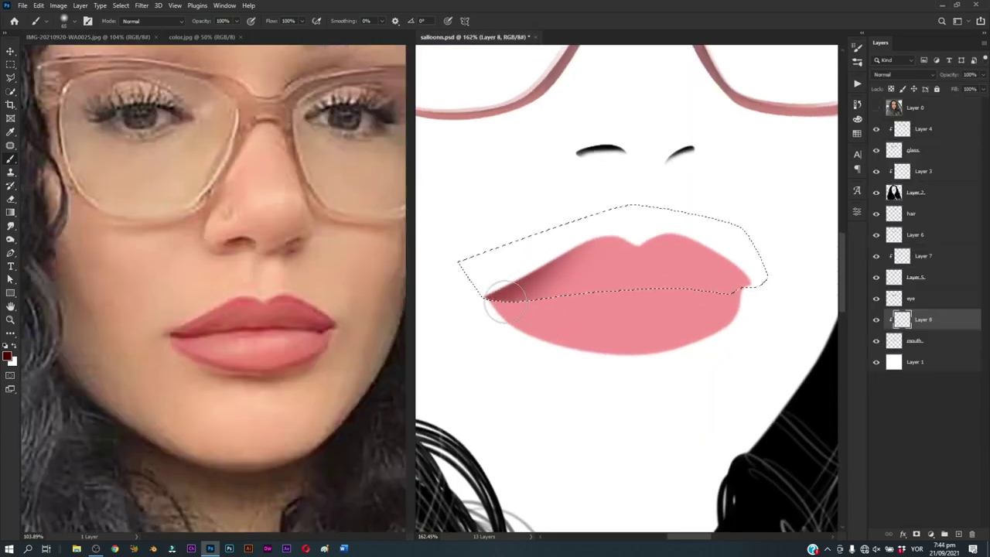
{"action": "mouse_move", "coordinate": [518, 282]}
{"action": "left_mouse_down"}
{"action": "mouse_move", "coordinate": [581, 223]}
{"action": "mouse_move", "coordinate": [678, 220]}
{"action": "mouse_move", "coordinate": [757, 287]}
{"action": "mouse_move", "coordinate": [744, 301]}
{"action": "mouse_move", "coordinate": [542, 310]}
{"action": "mouse_move", "coordinate": [707, 283]}
{"action": "mouse_move", "coordinate": [607, 254]}
{"action": "mouse_move", "coordinate": [611, 234]}
{"action": "mouse_move", "coordinate": [596, 265]}
{"action": "mouse_move", "coordinate": [711, 309]}
{"action": "left_mouse_up"}
{"action": "scroll", "coordinate": [712, 302], "scroll_direction": "up", "scroll_amount": 1}
{"action": "mouse_move", "coordinate": [614, 283]}
{"action": "left_mouse_down"}
{"action": "mouse_move", "coordinate": [527, 300]}
{"action": "mouse_move", "coordinate": [692, 249]}
{"action": "left_mouse_up"}
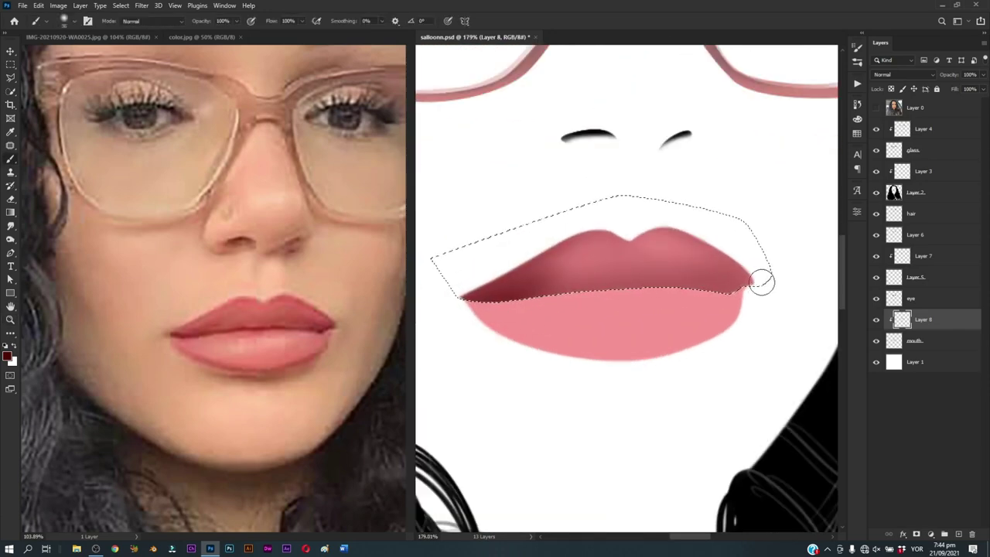
{"action": "left_click_drag", "start_coordinate": [734, 283], "coordinate": [740, 287]}
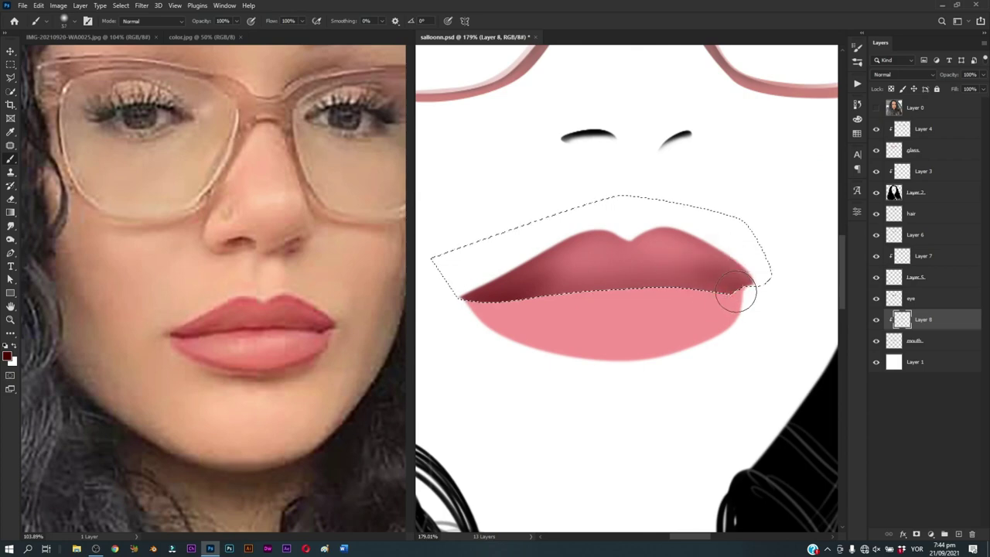
Step: With a smaller brush, deepen the upper lip's right side, top edge and left lip line
{"action": "right_click", "coordinate": [611, 276], "text": "alt"}
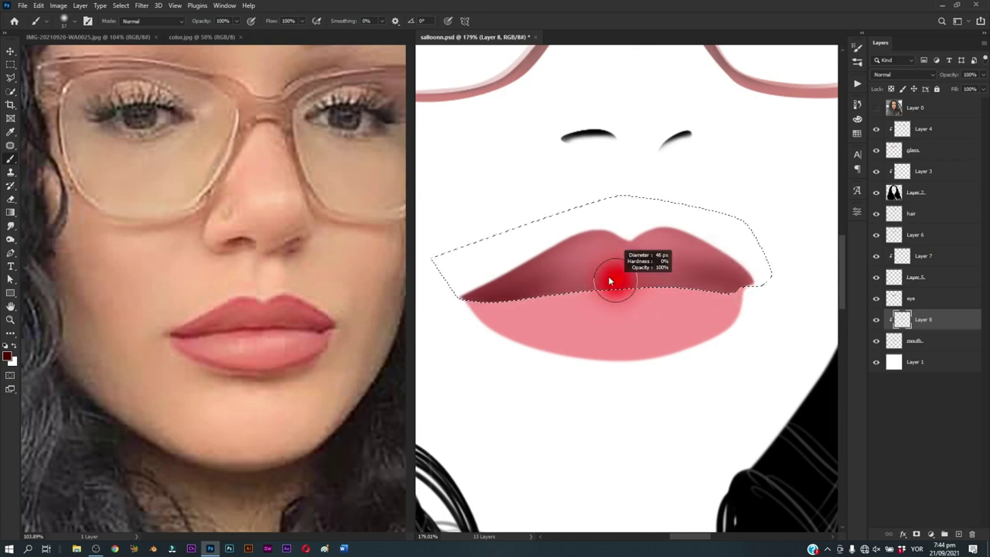
{"action": "mouse_move", "coordinate": [673, 226]}
{"action": "left_mouse_down"}
{"action": "mouse_move", "coordinate": [727, 241]}
{"action": "mouse_move", "coordinate": [741, 257]}
{"action": "left_mouse_up"}
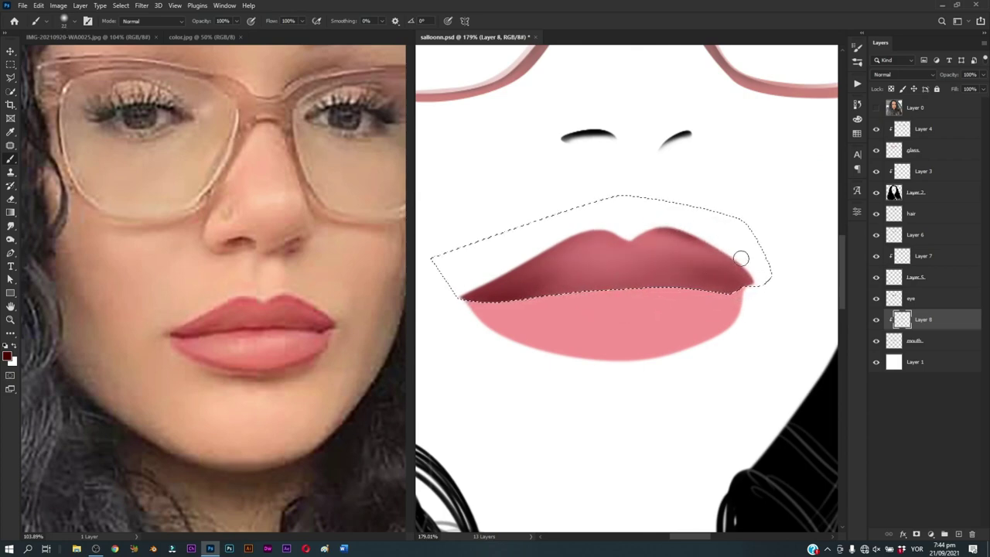
{"action": "left_click", "coordinate": [876, 108]}
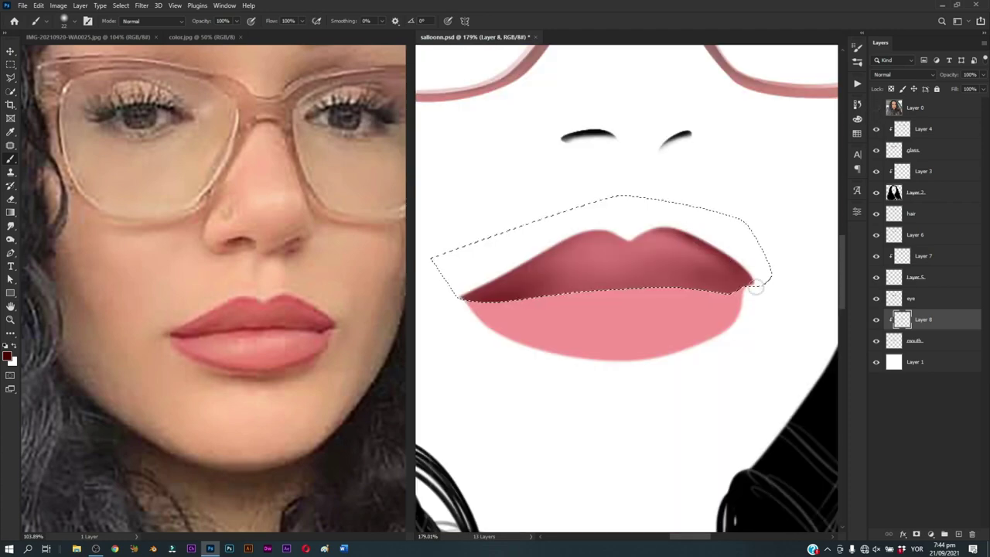
{"action": "left_click_drag", "start_coordinate": [619, 234], "coordinate": [569, 232]}
{"action": "left_click_drag", "start_coordinate": [470, 280], "coordinate": [533, 261]}
{"action": "key", "text": "ctrl+z"}
{"action": "mouse_move", "coordinate": [526, 263]}
{"action": "left_mouse_down"}
{"action": "mouse_move", "coordinate": [592, 224]}
{"action": "mouse_move", "coordinate": [641, 234]}
{"action": "left_mouse_up"}
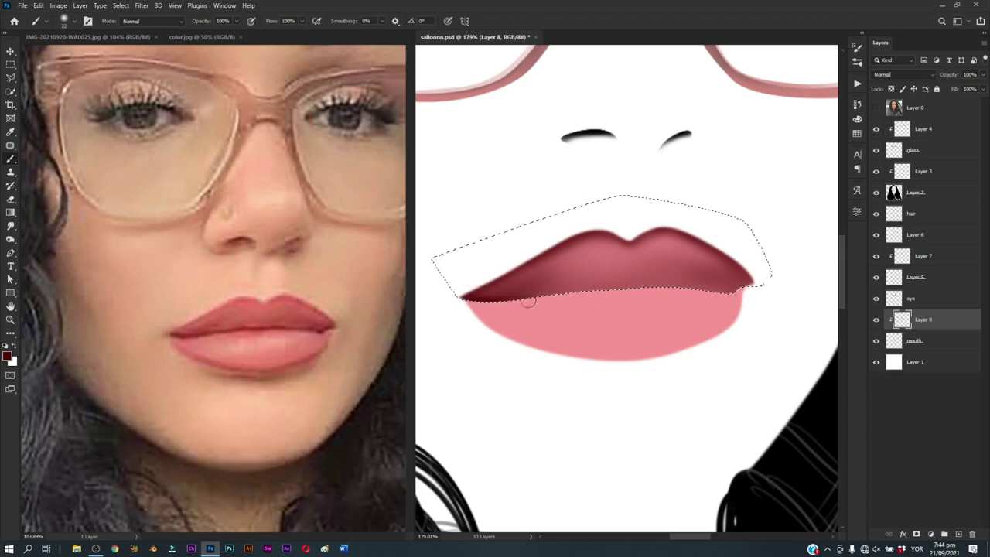
{"action": "mouse_move", "coordinate": [483, 280]}
{"action": "left_mouse_down"}
{"action": "mouse_move", "coordinate": [527, 298]}
{"action": "mouse_move", "coordinate": [573, 299]}
{"action": "left_mouse_up"}
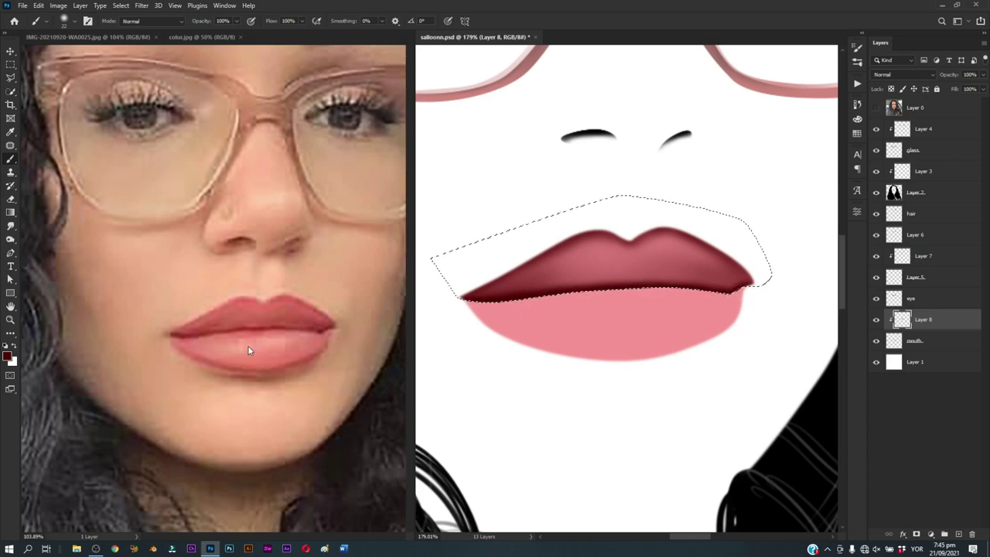
Step: Darken the lower lip's left and right edges and the line between the lips
{"action": "left_click_drag", "start_coordinate": [526, 334], "coordinate": [541, 331]}
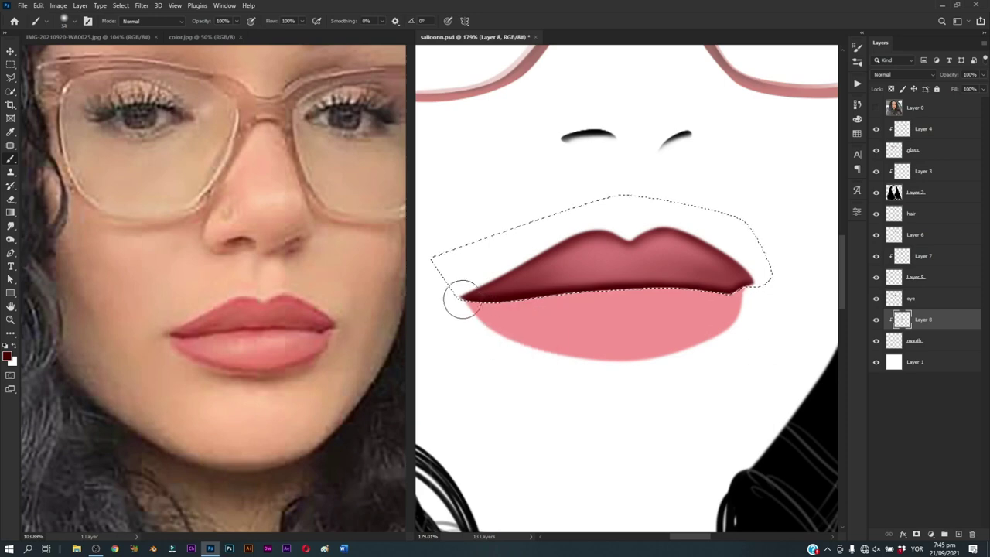
{"action": "left_click_drag", "start_coordinate": [457, 299], "coordinate": [499, 347]}
{"action": "left_click_drag", "start_coordinate": [734, 295], "coordinate": [734, 332]}
{"action": "left_click_drag", "start_coordinate": [641, 314], "coordinate": [649, 313]}
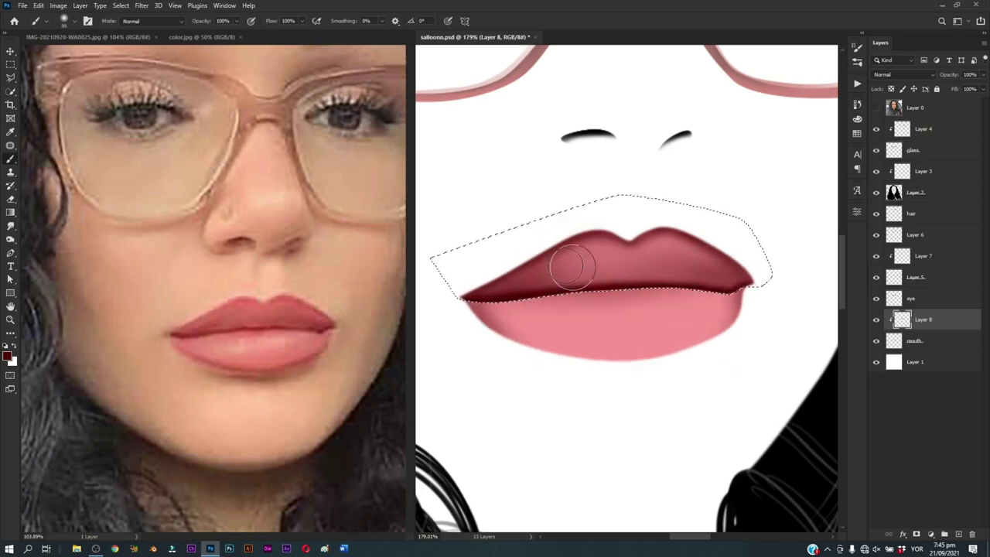
{"action": "left_click_drag", "start_coordinate": [570, 268], "coordinate": [572, 275]}
Step: Shade across the lower lip and darken its bottom edge with a small brush
{"action": "left_click_drag", "start_coordinate": [715, 271], "coordinate": [723, 223]}
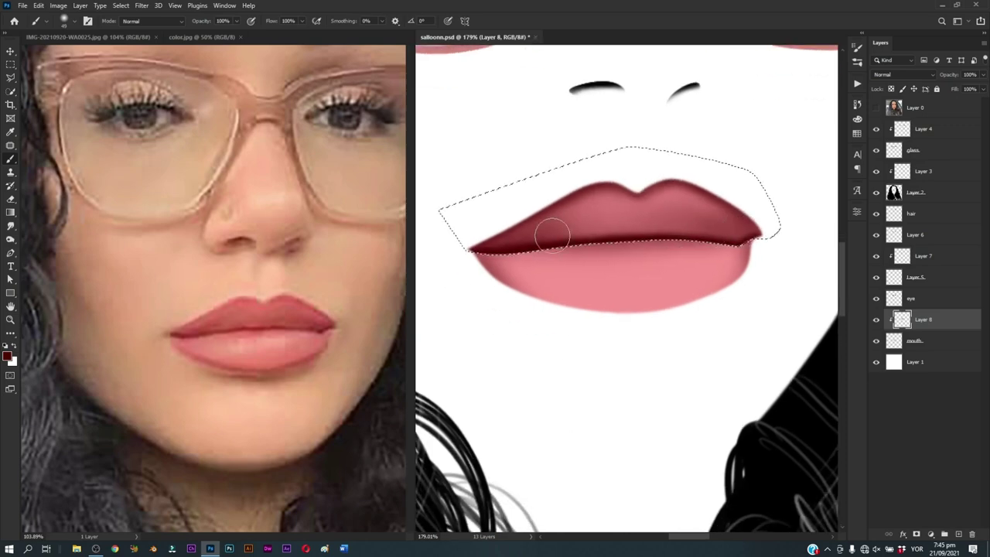
{"action": "left_click_drag", "start_coordinate": [523, 303], "coordinate": [706, 301]}
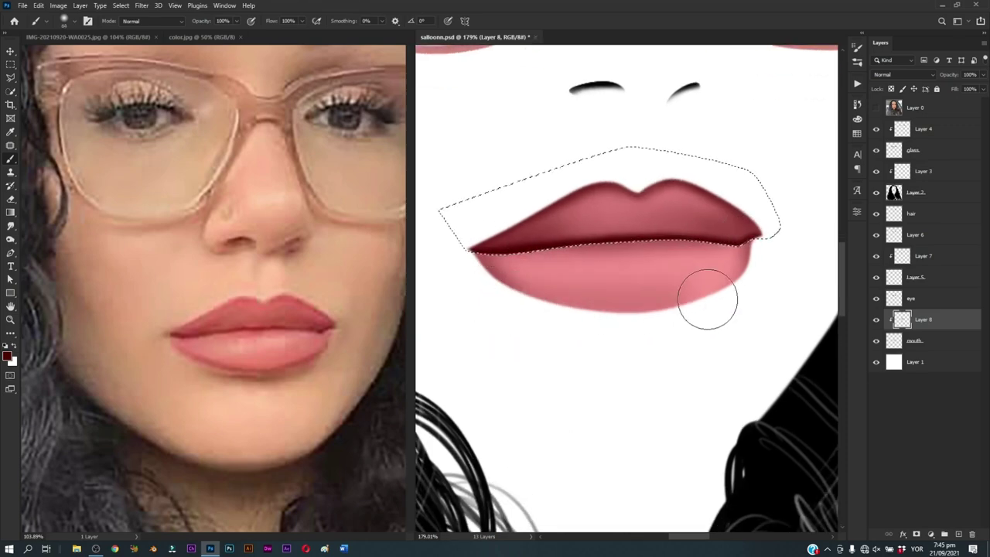
{"action": "right_click", "coordinate": [672, 319], "text": "alt"}
{"action": "left_click_drag", "start_coordinate": [672, 318], "coordinate": [742, 278]}
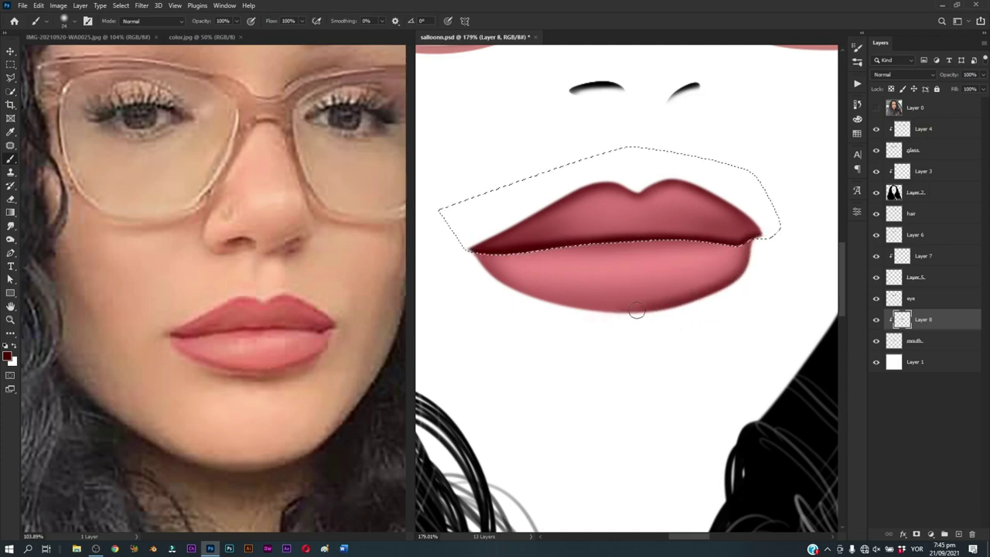
{"action": "left_click_drag", "start_coordinate": [637, 310], "coordinate": [475, 263]}
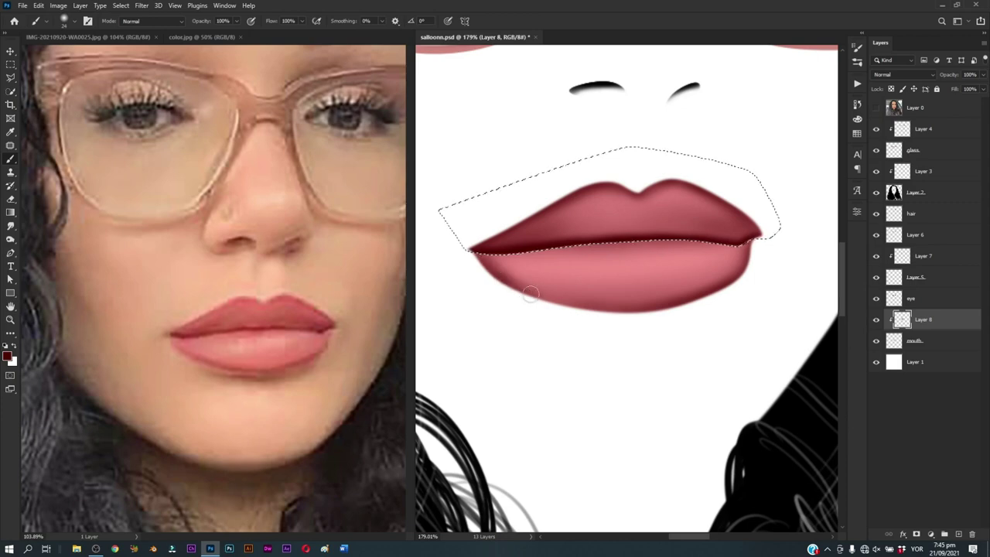
{"action": "left_click_drag", "start_coordinate": [525, 297], "coordinate": [600, 321]}
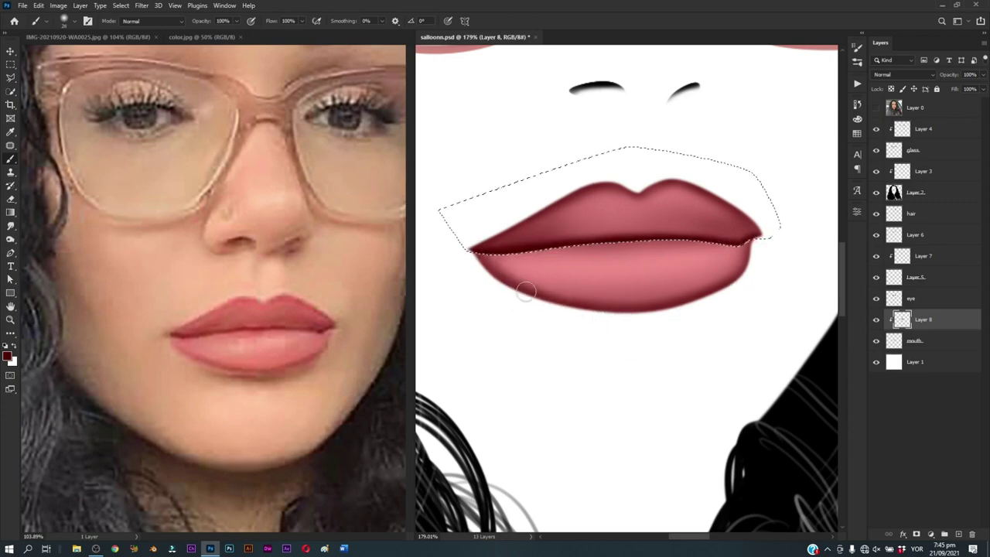
{"action": "left_click", "coordinate": [523, 263], "text": "alt"}
Step: Sample the lip pink and paint a soft highlight across the middle of the lower lip
{"action": "left_click", "coordinate": [7, 356]}
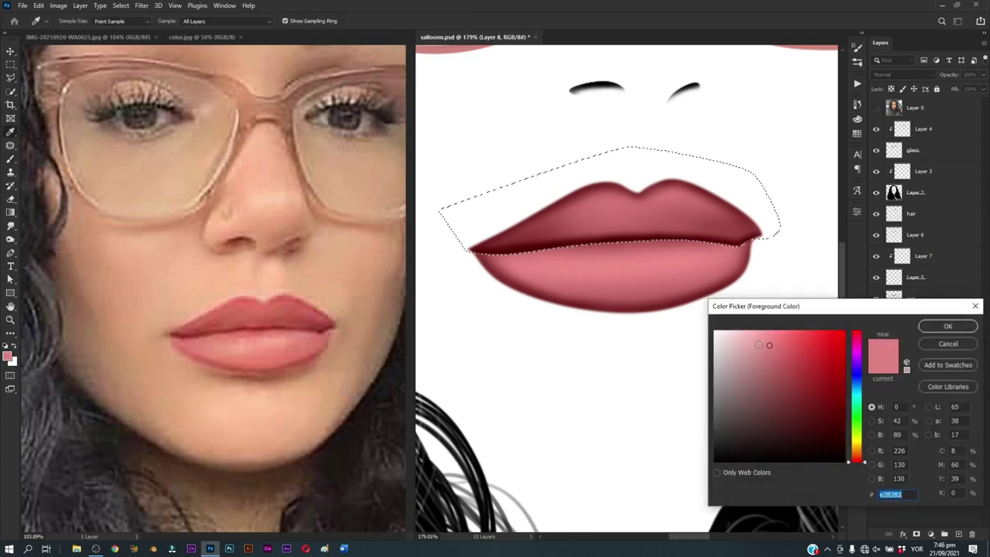
{"action": "left_click", "coordinate": [947, 325]}
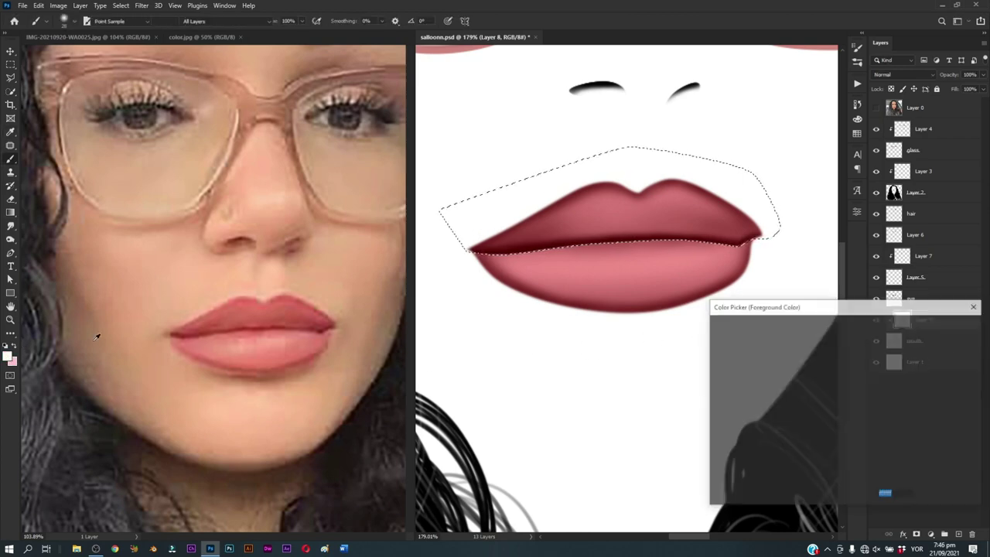
{"action": "left_click", "coordinate": [833, 438]}
{"action": "left_click", "coordinate": [948, 326]}
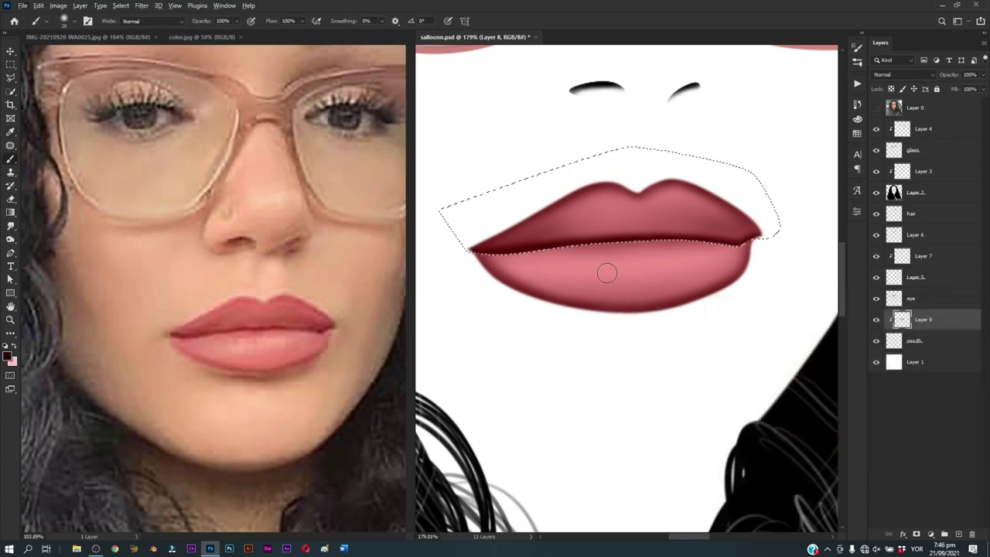
{"action": "key", "text": "bracketleft"}
{"action": "key", "text": "bracketleft"}
{"action": "key", "text": "bracketleft"}
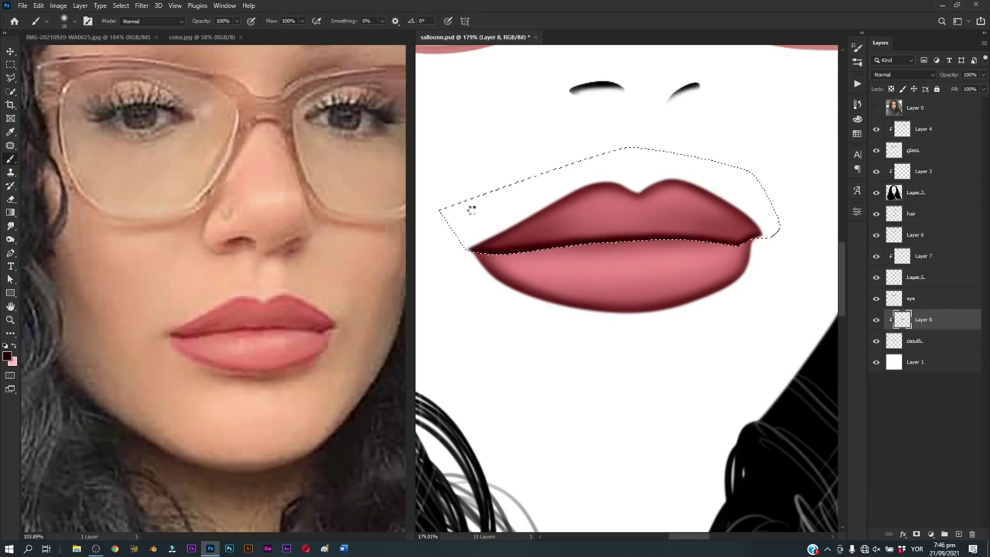
{"action": "left_click", "coordinate": [495, 272], "text": "alt"}
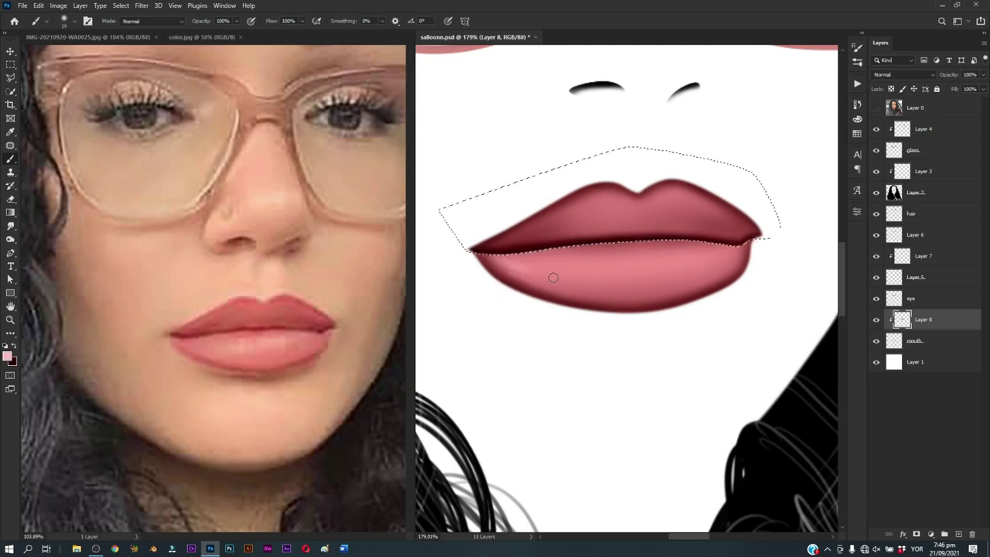
{"action": "key", "text": "bracketright"}
{"action": "key", "text": "bracketright"}
{"action": "key", "text": "bracketright"}
{"action": "key", "text": "bracketright"}
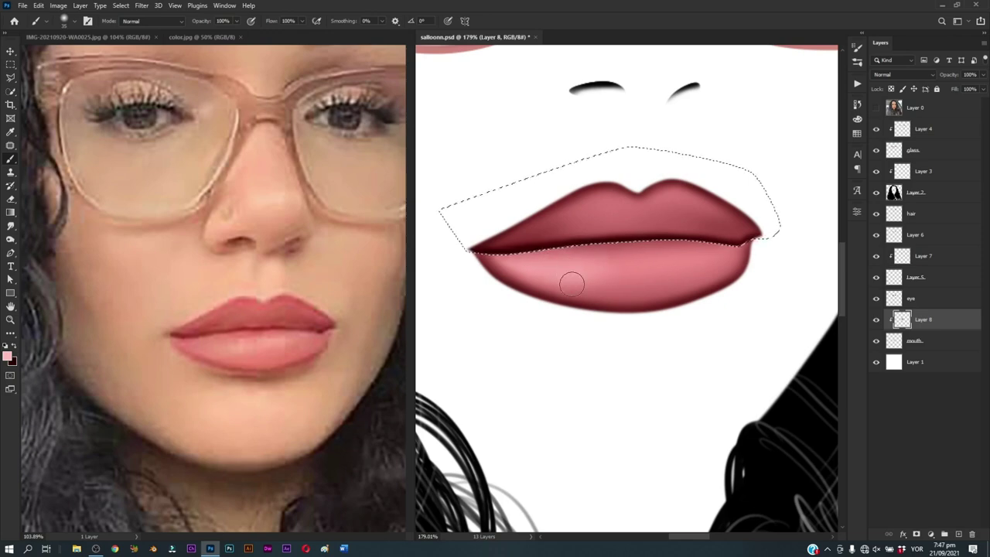
{"action": "left_click_drag", "start_coordinate": [570, 283], "coordinate": [663, 265]}
Step: Shrink the brush for lip shading, hide the reference photo and zoom in on the lips
{"action": "key", "text": "bracketleft"}
{"action": "key", "text": "bracketleft"}
{"action": "key", "text": "bracketleft"}
{"action": "right_click", "coordinate": [719, 222], "text": "alt"}
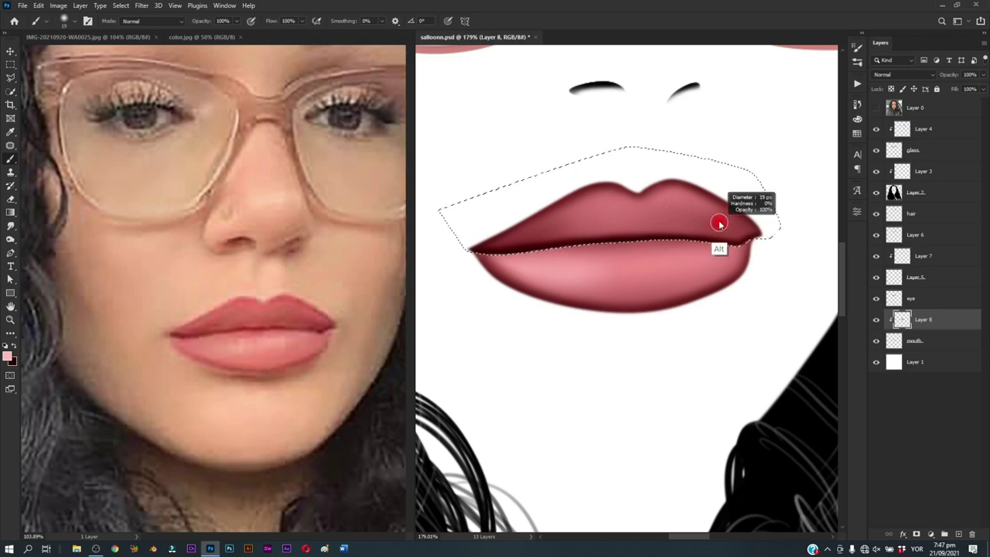
{"action": "right_click", "coordinate": [732, 243], "text": "alt"}
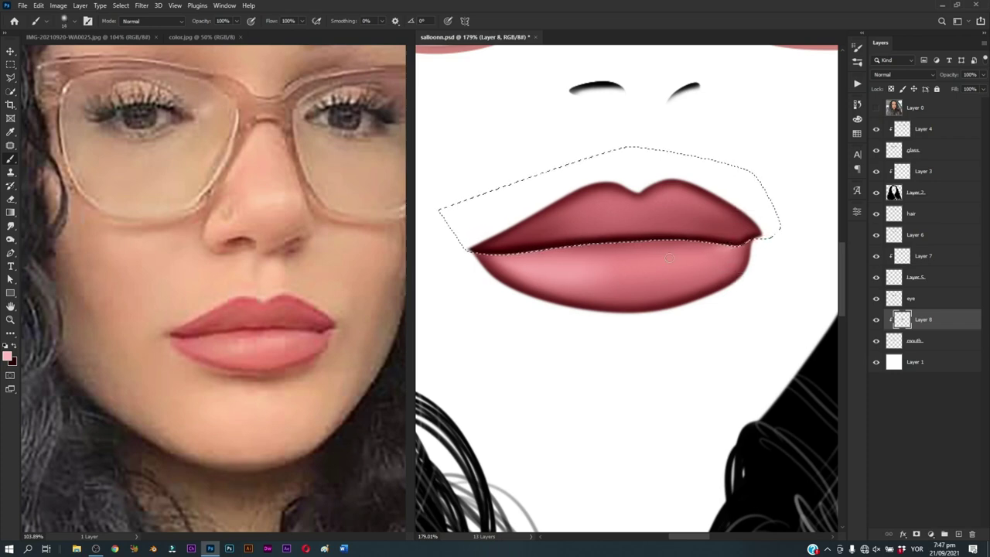
{"action": "key", "text": "alt"}
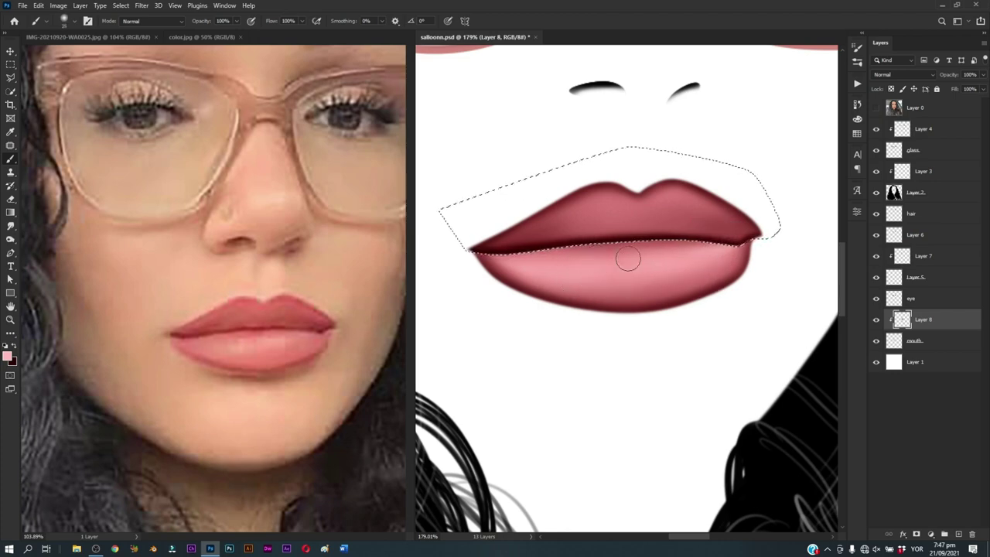
{"action": "right_click", "coordinate": [659, 250], "text": "alt"}
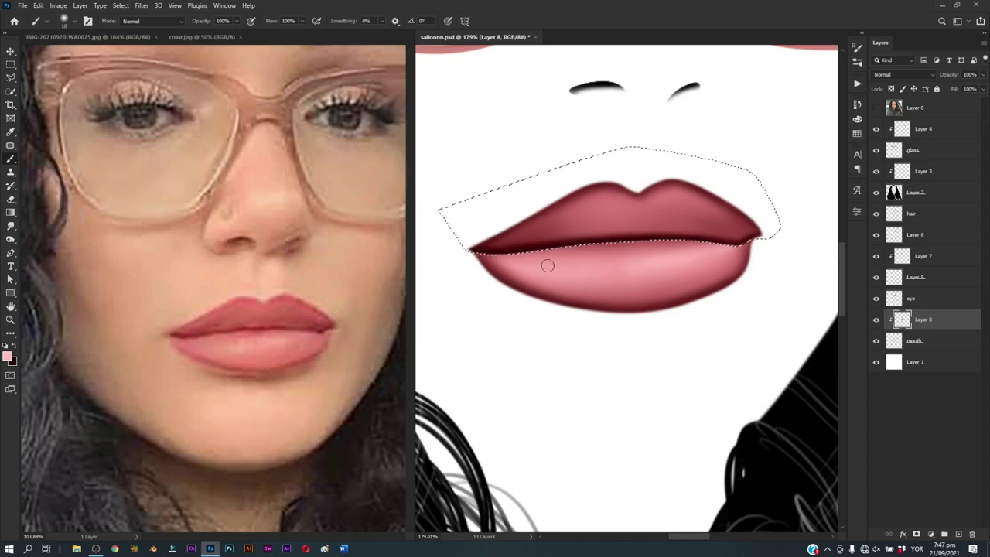
{"action": "right_click", "coordinate": [598, 265], "text": "alt"}
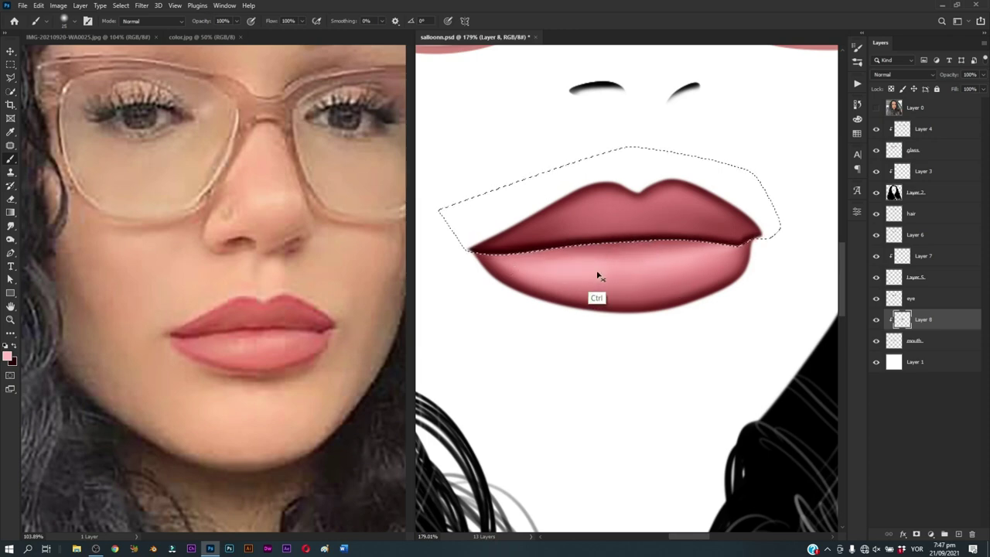
{"action": "left_click", "coordinate": [876, 109]}
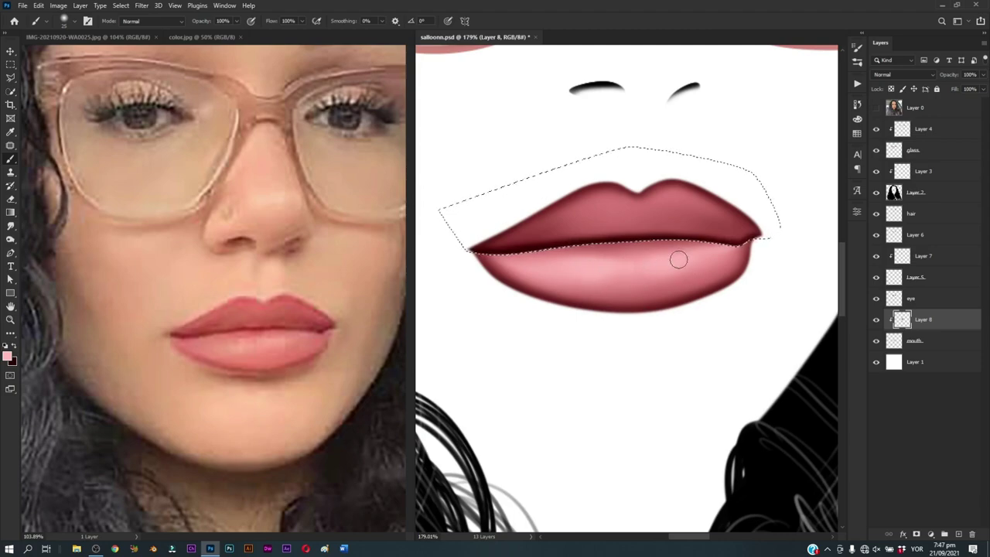
{"action": "key", "text": "z"}
{"action": "left_click_drag", "start_coordinate": [722, 273], "coordinate": [673, 280]}
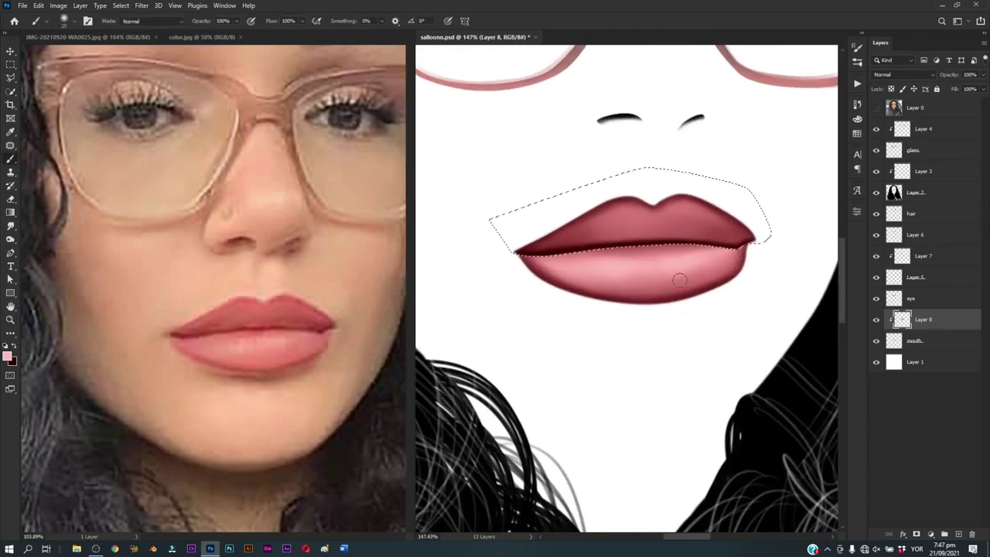
Step: Darken the lower edge of the upper lip, then zoom out and deselect the lips
{"action": "key", "text": "ctrl+d"}
{"action": "key", "text": "b"}
{"action": "key", "text": "b"}
{"action": "key", "text": "ctrl+shift+d"}
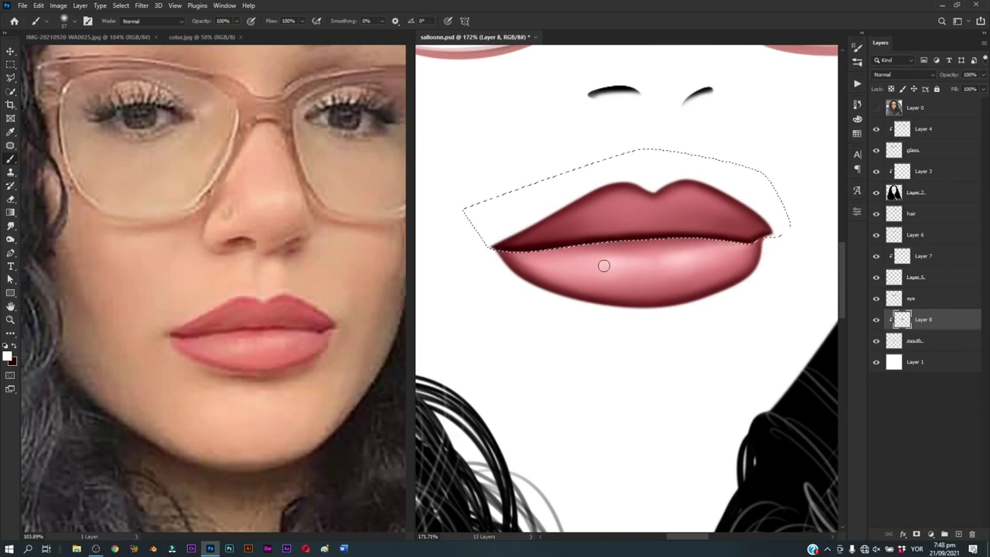
{"action": "scroll", "coordinate": [601, 263], "scroll_direction": "down", "scroll_amount": 2}
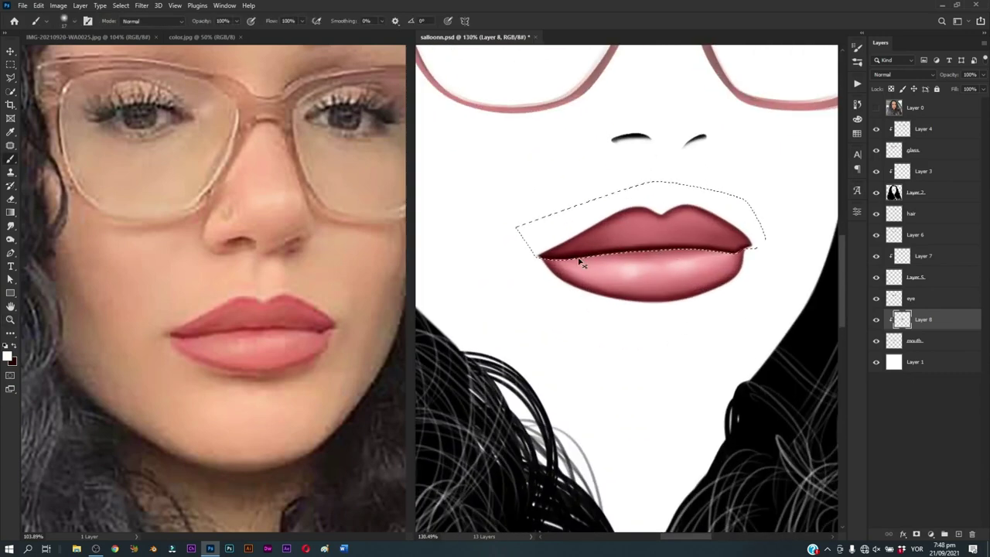
{"action": "scroll", "coordinate": [630, 218], "scroll_direction": "up", "scroll_amount": 3}
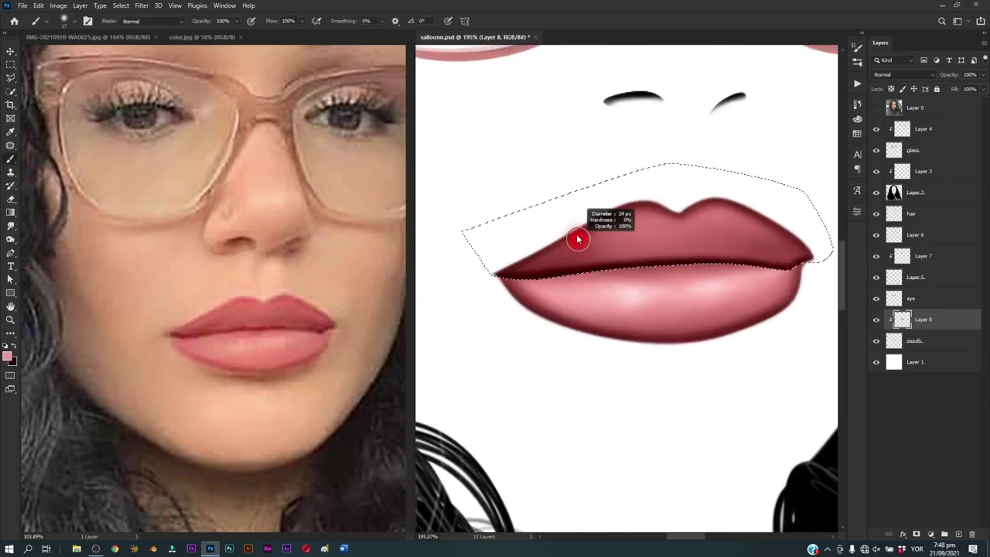
{"action": "left_click_drag", "start_coordinate": [546, 264], "coordinate": [787, 258]}
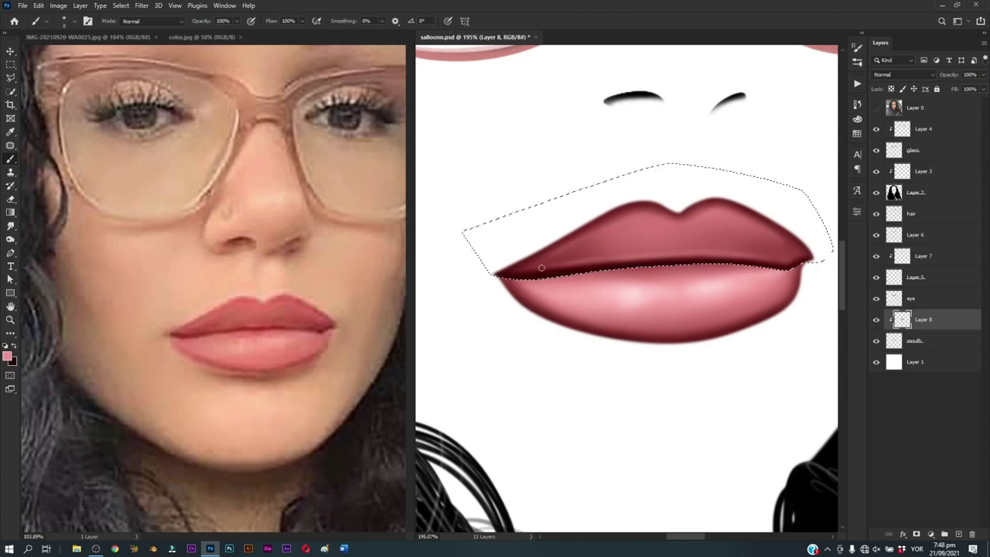
{"action": "scroll", "coordinate": [541, 260], "scroll_direction": "down", "scroll_amount": 5}
{"action": "scroll", "coordinate": [642, 251], "scroll_direction": "up", "scroll_amount": 4}
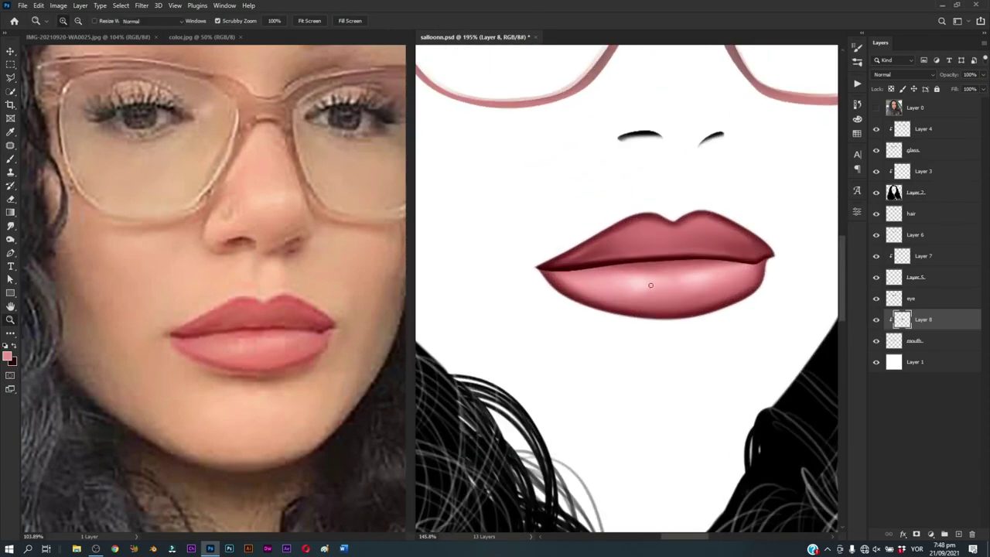
{"action": "key", "text": "z"}
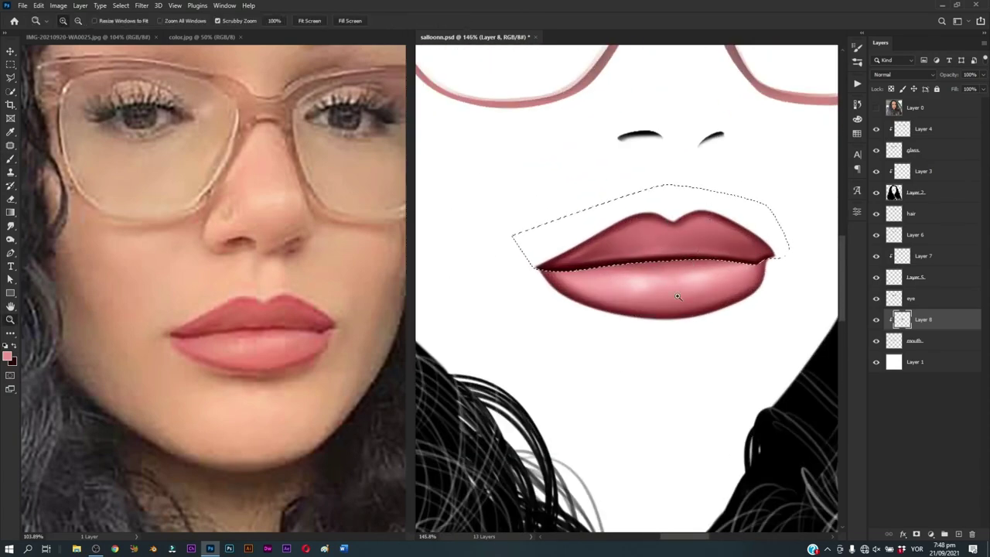
{"action": "scroll", "coordinate": [673, 287], "scroll_direction": "down", "scroll_amount": 5}
{"action": "key", "text": "ctrl+d"}
Step: Add a new layer named 1 and trace the face outline with the Pen tool
{"action": "key", "text": "p"}
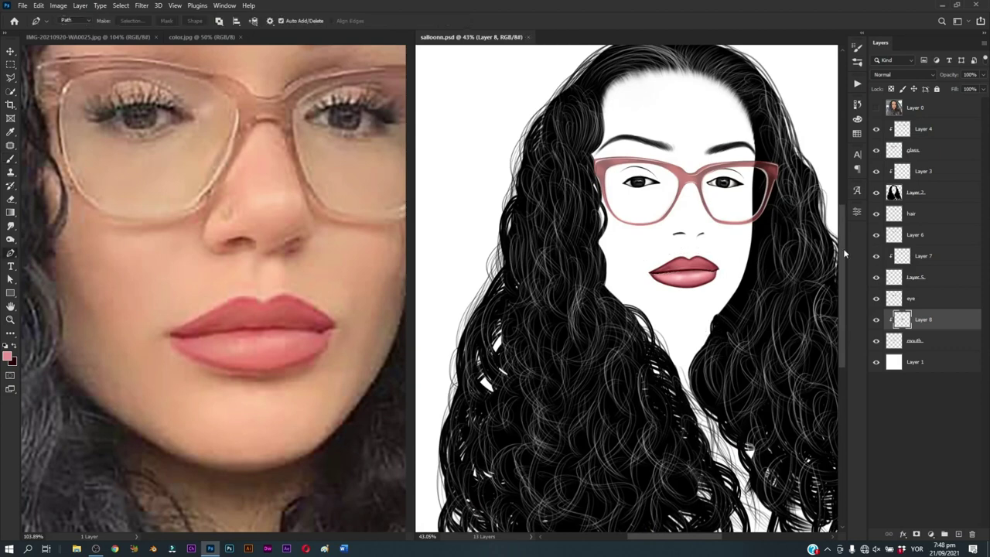
{"action": "left_click", "coordinate": [876, 108]}
{"action": "left_click", "coordinate": [914, 361]}
{"action": "left_click", "coordinate": [957, 533]}
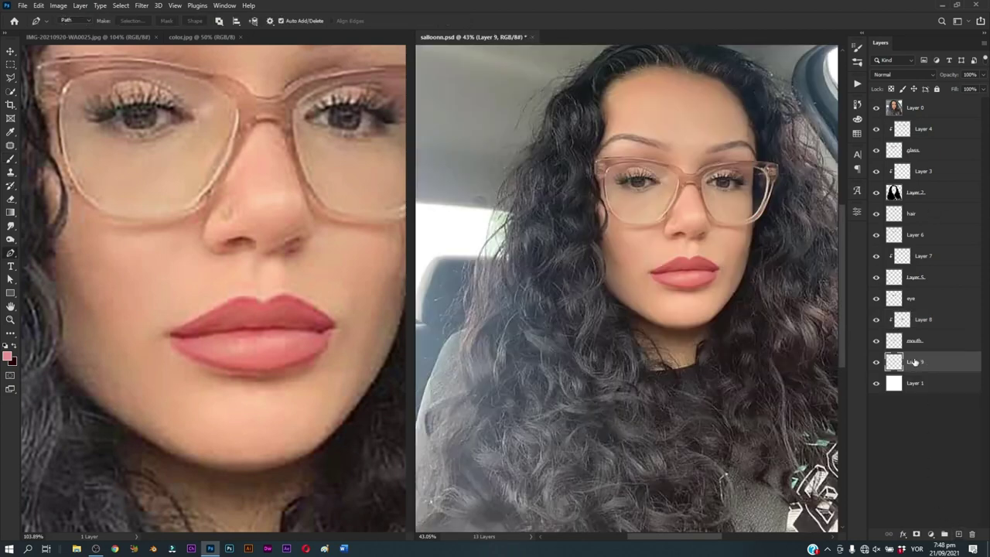
{"action": "type", "text": "1"}
{"action": "key", "text": "Return"}
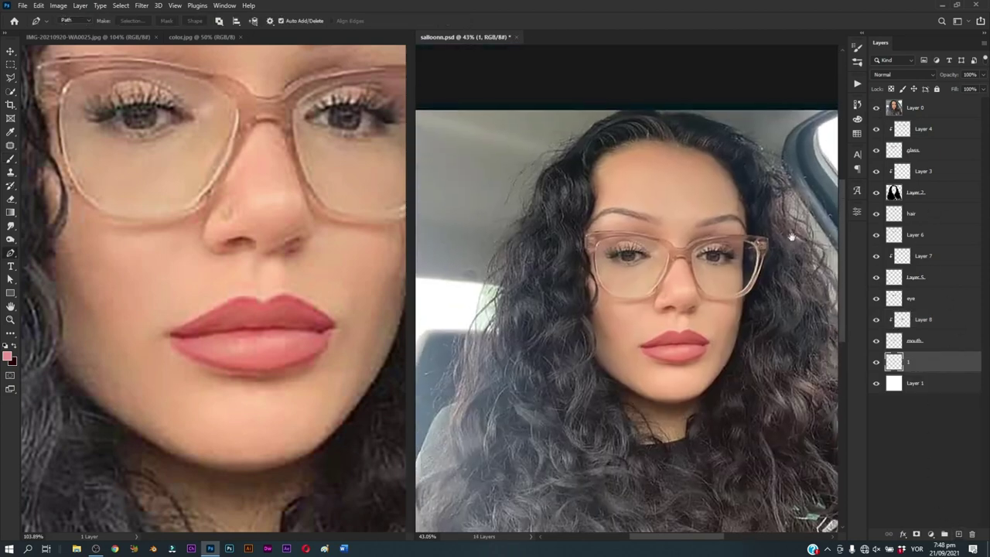
{"action": "left_click_drag", "start_coordinate": [566, 179], "coordinate": [551, 90]}
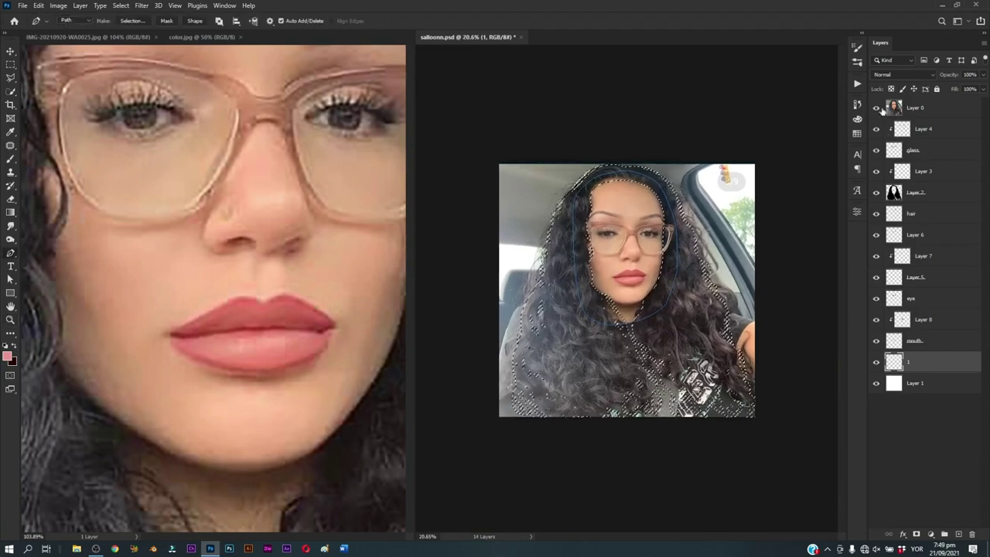
{"action": "key", "text": "ctrl+d"}
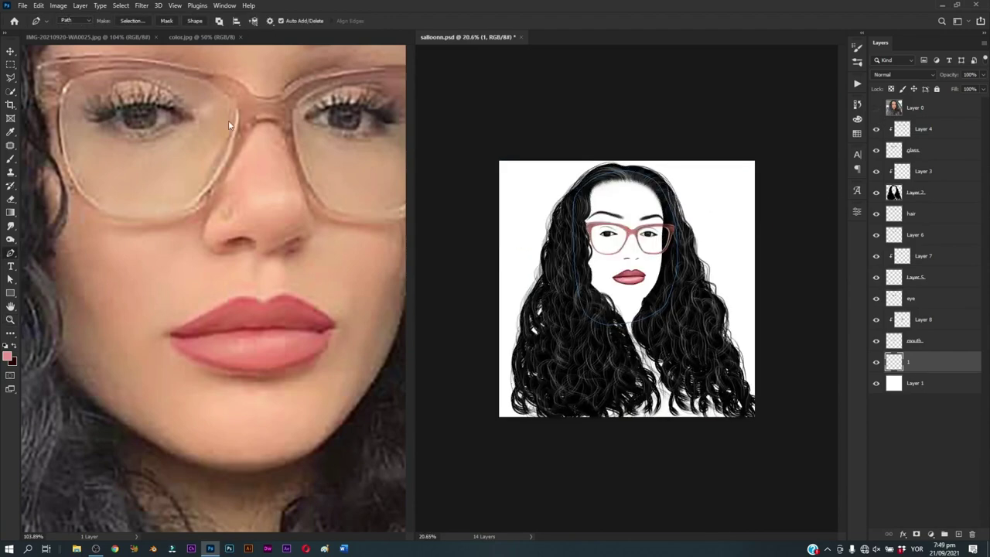
Step: Sample the peach skin tone (f7bc94) from the swatch document as the foreground colour
{"action": "left_click", "coordinate": [200, 36]}
{"action": "key", "text": "i"}
{"action": "left_click", "coordinate": [7, 355]}
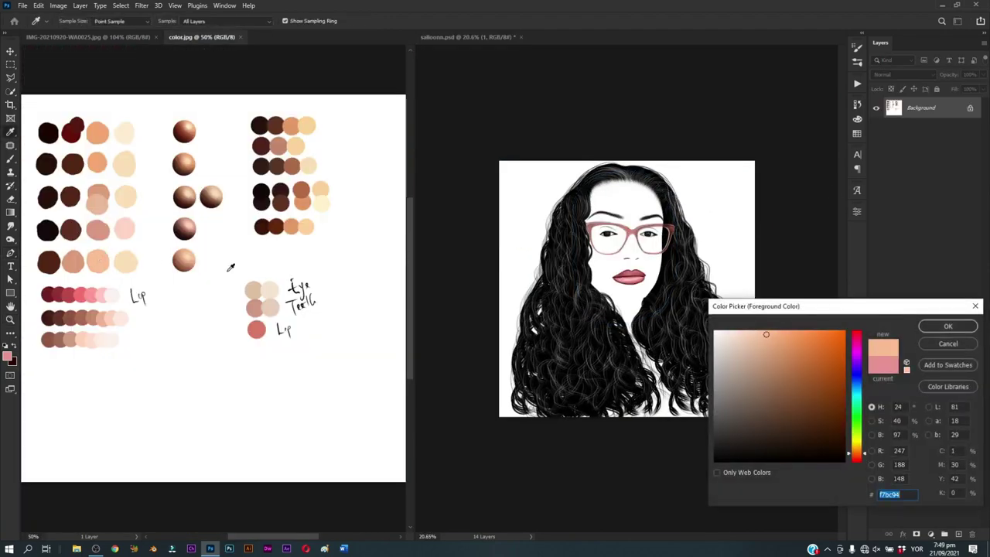
{"action": "left_click", "coordinate": [935, 331]}
{"action": "left_click", "coordinate": [87, 36]}
{"action": "key", "text": "p"}
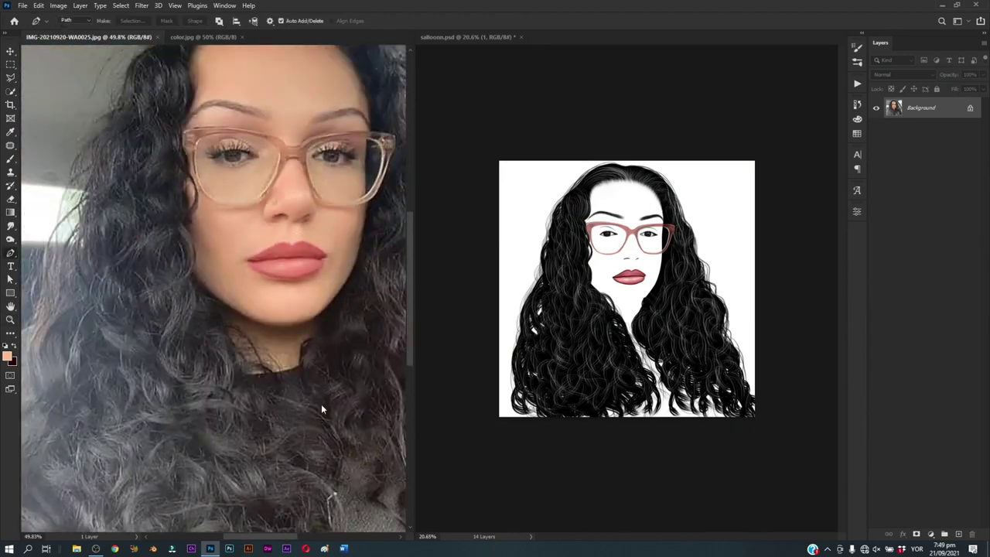
{"action": "scroll", "coordinate": [323, 344], "scroll_direction": "up", "scroll_amount": 3}
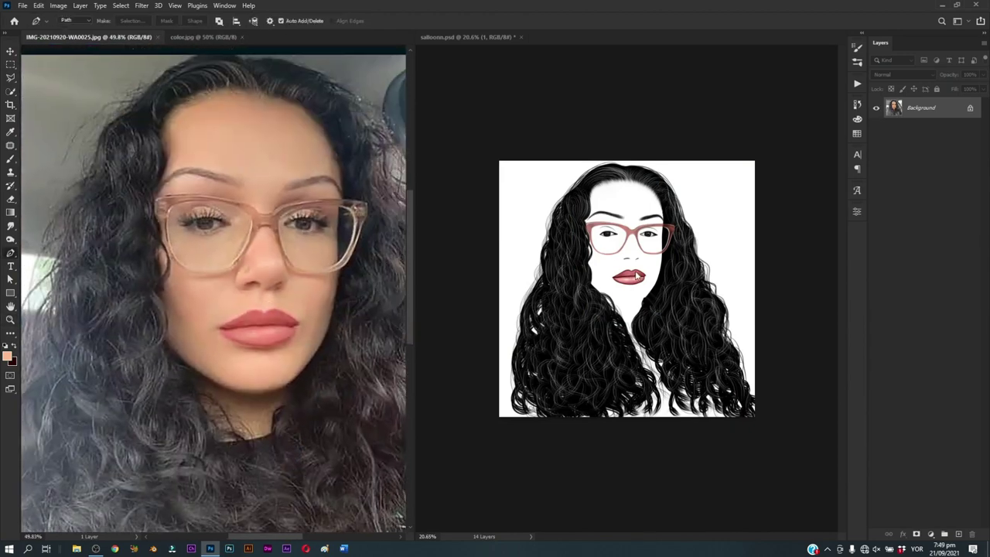
{"action": "left_click", "coordinate": [638, 276]}
Step: Fill the face path with the peach skin colour, delete the path, and save
{"action": "right_click", "coordinate": [672, 234]}
{"action": "left_click", "coordinate": [700, 304]}
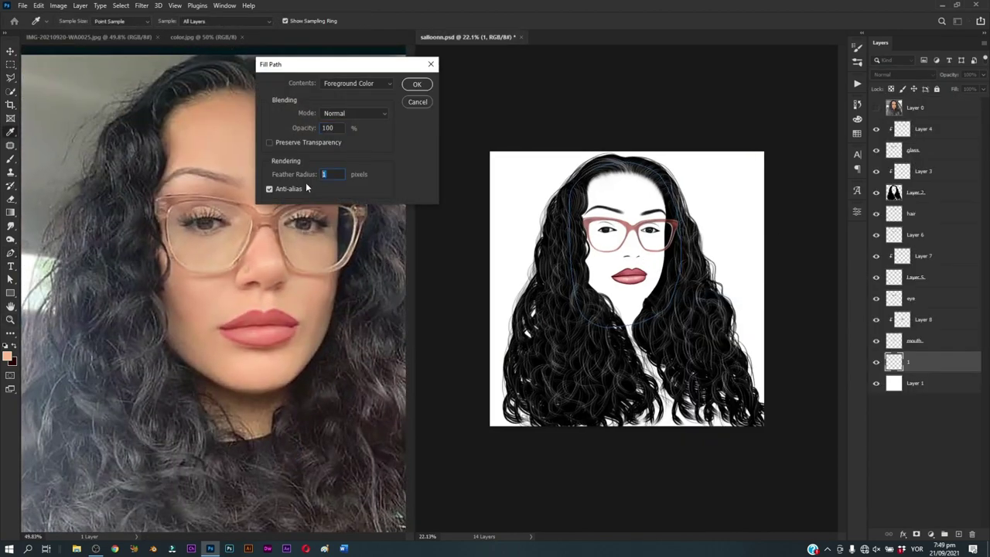
{"action": "left_click", "coordinate": [416, 84]}
{"action": "right_click", "coordinate": [627, 181]}
{"action": "left_click", "coordinate": [661, 196]}
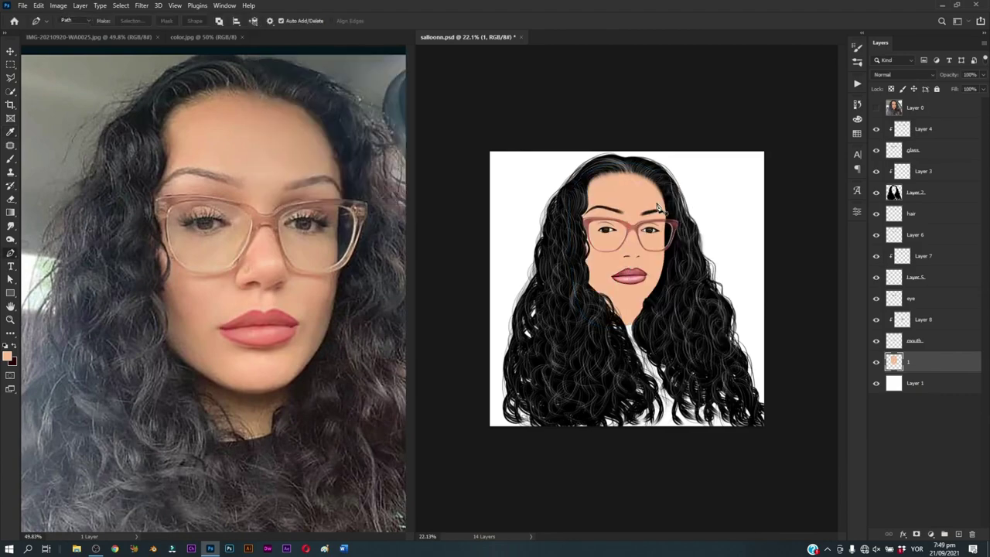
{"action": "key", "text": "ctrl+s"}
Step: Choose a brush preset suited to drawing eyelashes
{"action": "scroll", "coordinate": [616, 216], "scroll_direction": "up", "scroll_amount": 5}
{"action": "key", "text": "b"}
{"action": "right_click", "coordinate": [688, 260]}
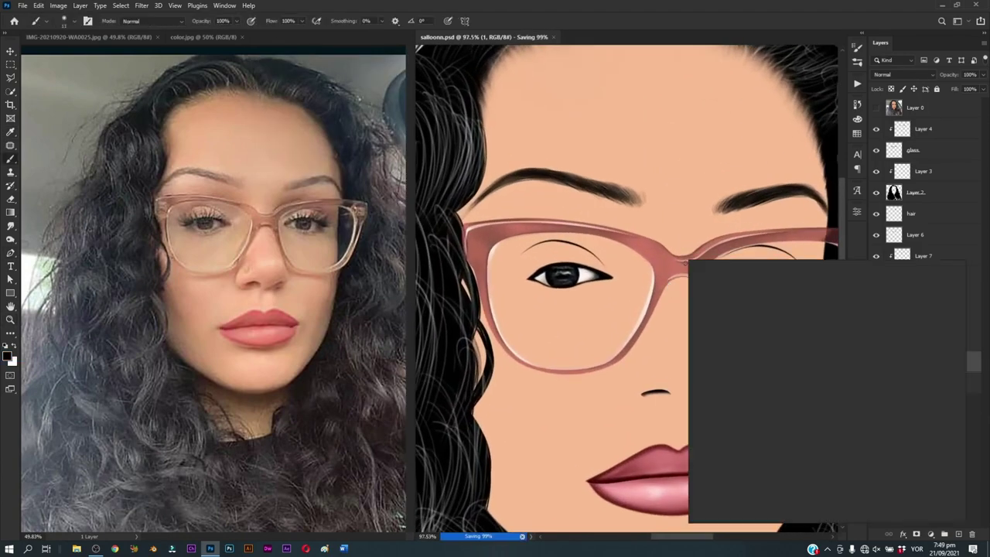
{"action": "double_click", "coordinate": [852, 464]}
{"action": "scroll", "coordinate": [787, 265], "scroll_direction": "up", "scroll_amount": 3}
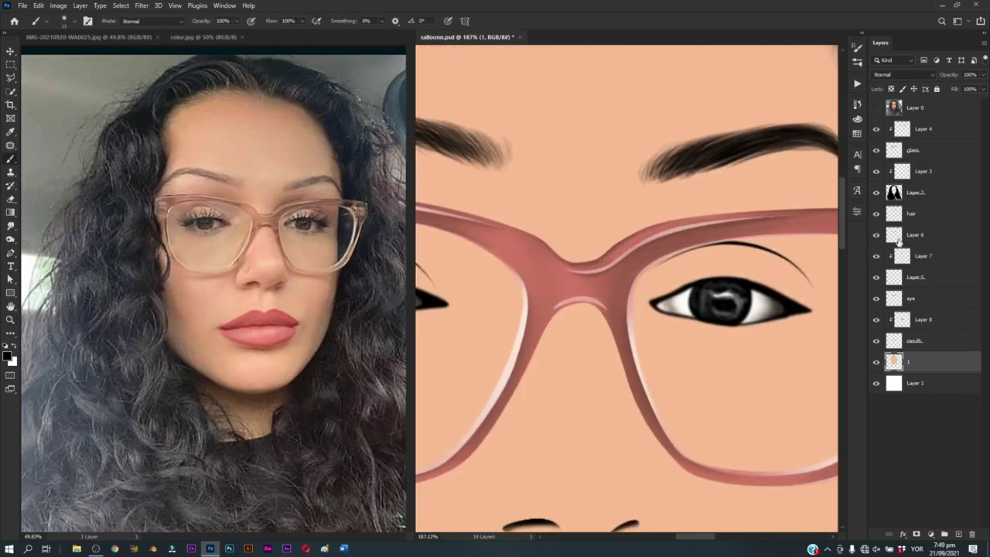
Step: Add a new lash layer next to the eye layer and paint lashes, undoing a stray stroke
{"action": "left_click", "coordinate": [875, 298]}
{"action": "left_click", "coordinate": [917, 298]}
{"action": "left_click", "coordinate": [958, 534], "text": "ctrl"}
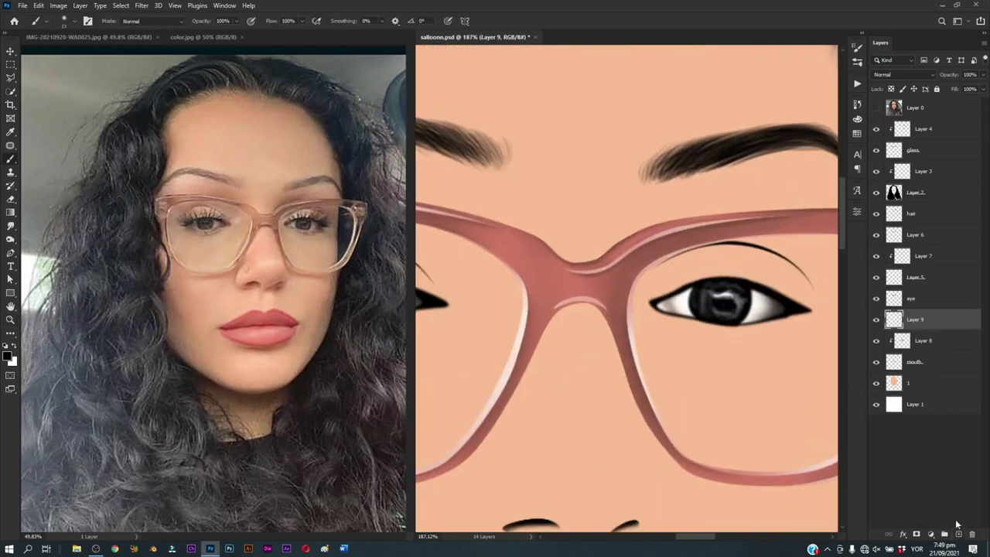
{"action": "mouse_move", "coordinate": [729, 308]}
{"action": "left_mouse_down"}
{"action": "mouse_move", "coordinate": [628, 339]}
{"action": "mouse_move", "coordinate": [606, 330]}
{"action": "left_mouse_up"}
{"action": "key", "text": "ctrl+z"}
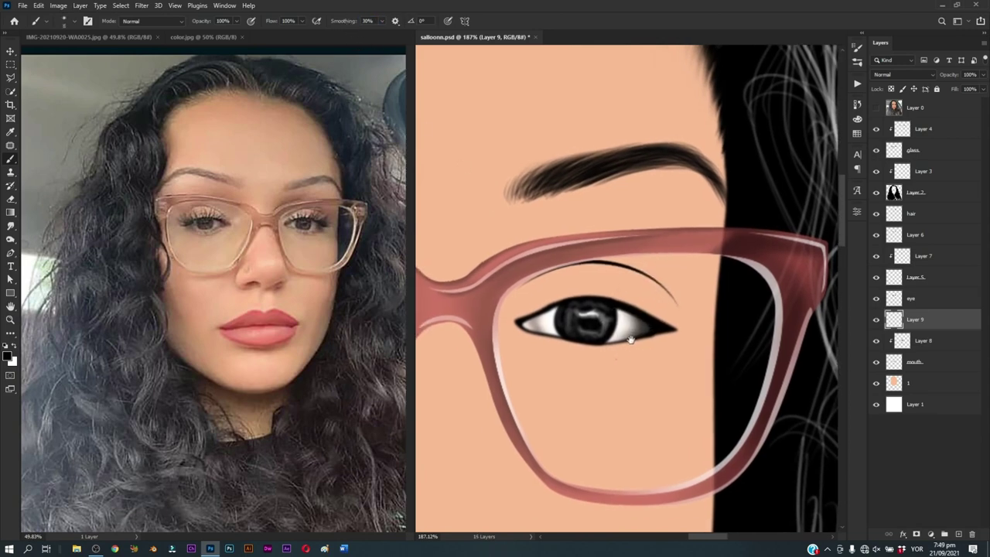
Step: Toggle the reference photo several times to compare the lashes, then bring the other eye into view
{"action": "left_click", "coordinate": [876, 107]}
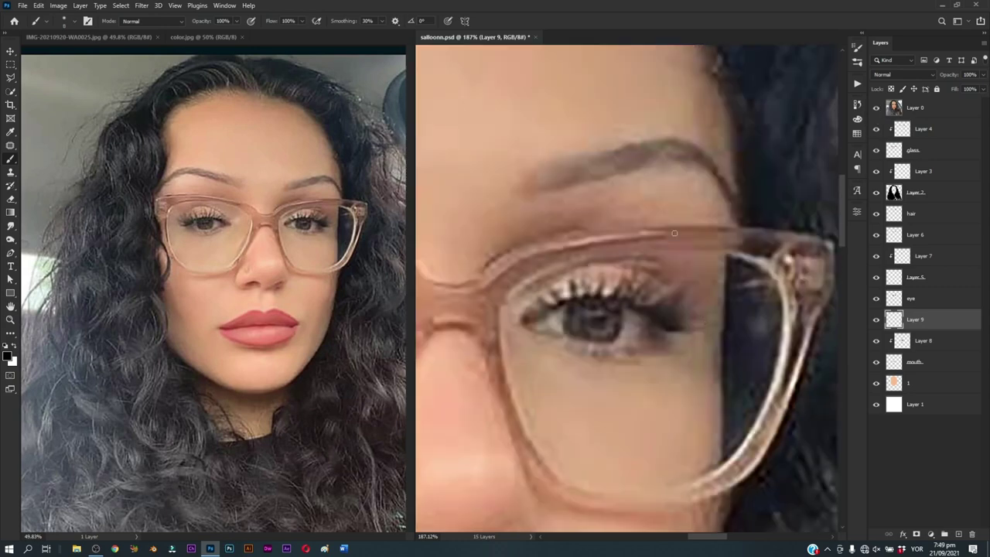
{"action": "left_click", "coordinate": [876, 108]}
{"action": "left_click", "coordinate": [875, 107]}
{"action": "left_click", "coordinate": [876, 107]}
{"action": "left_click", "coordinate": [876, 108]}
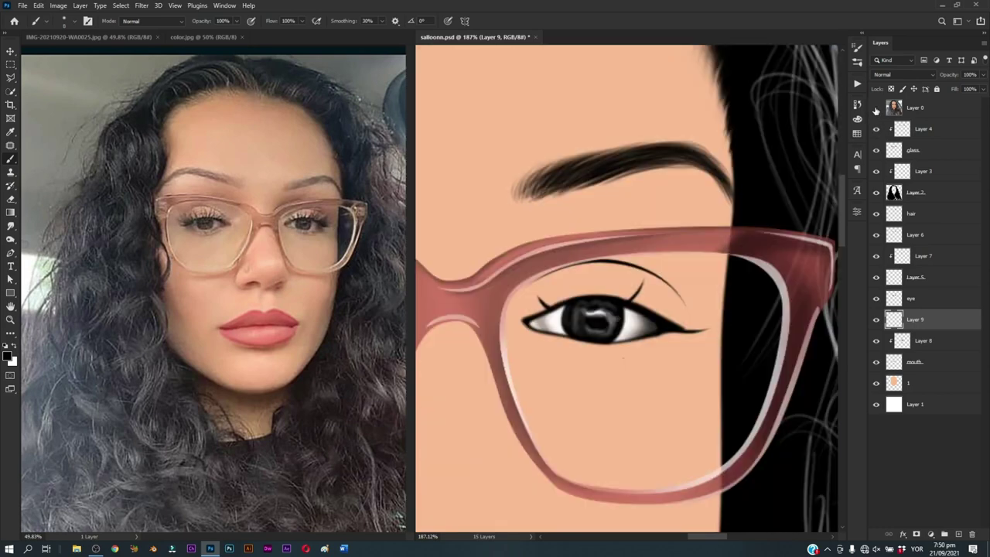
{"action": "left_click", "coordinate": [876, 107]}
{"action": "scroll", "coordinate": [289, 237], "scroll_direction": "up", "scroll_amount": 5}
{"action": "left_click", "coordinate": [581, 311]}
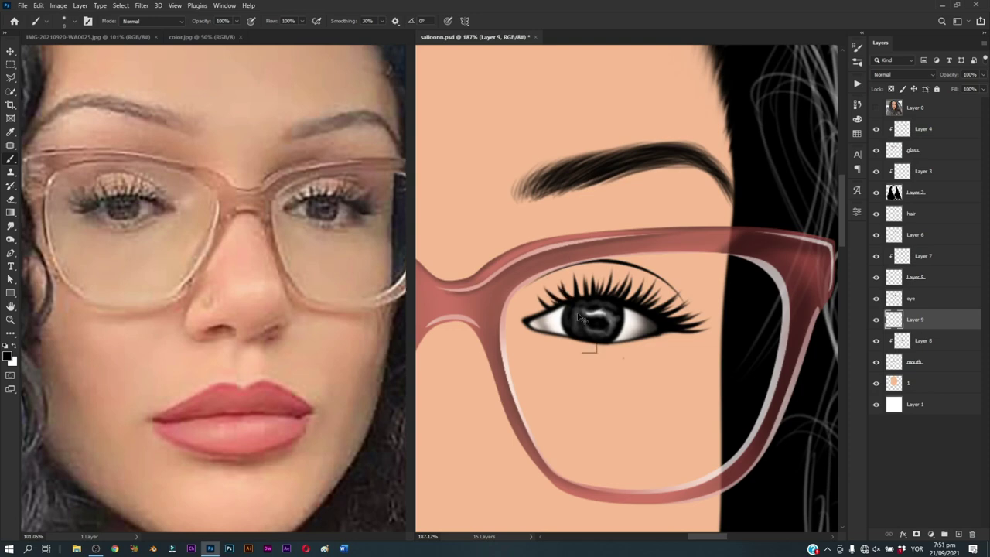
{"action": "left_click_drag", "start_coordinate": [553, 319], "coordinate": [612, 307]}
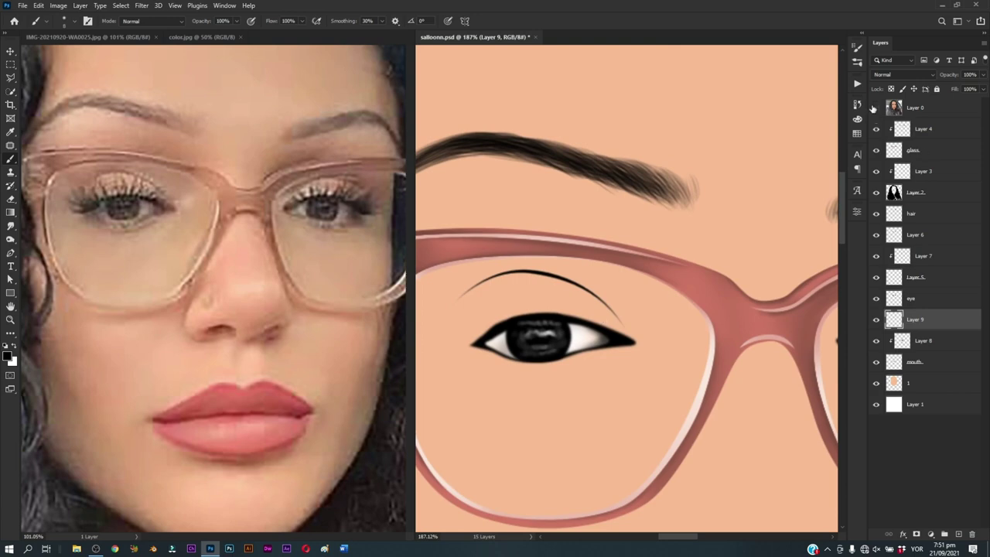
Step: Paint lashes on the second eye on Layer 9, checking against the reference photo
{"action": "left_click", "coordinate": [875, 109]}
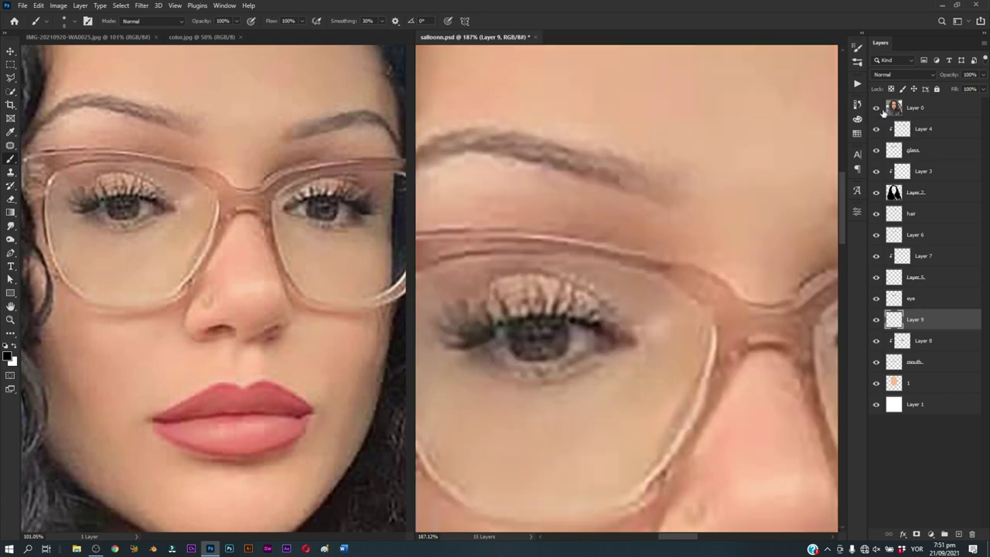
{"action": "left_click", "coordinate": [876, 108]}
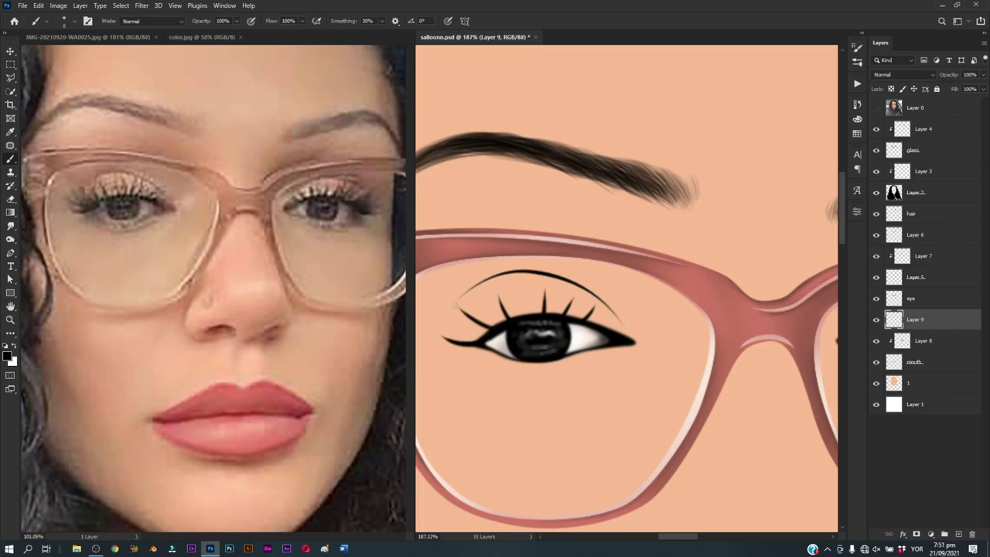
{"action": "key", "text": "ctrl"}
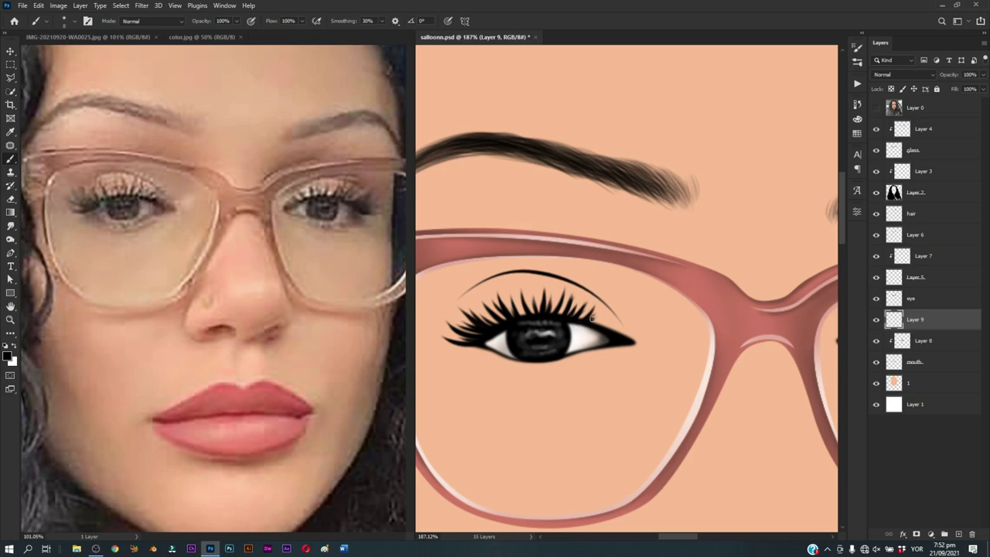
{"action": "scroll", "coordinate": [643, 323], "scroll_direction": "down", "scroll_amount": 5}
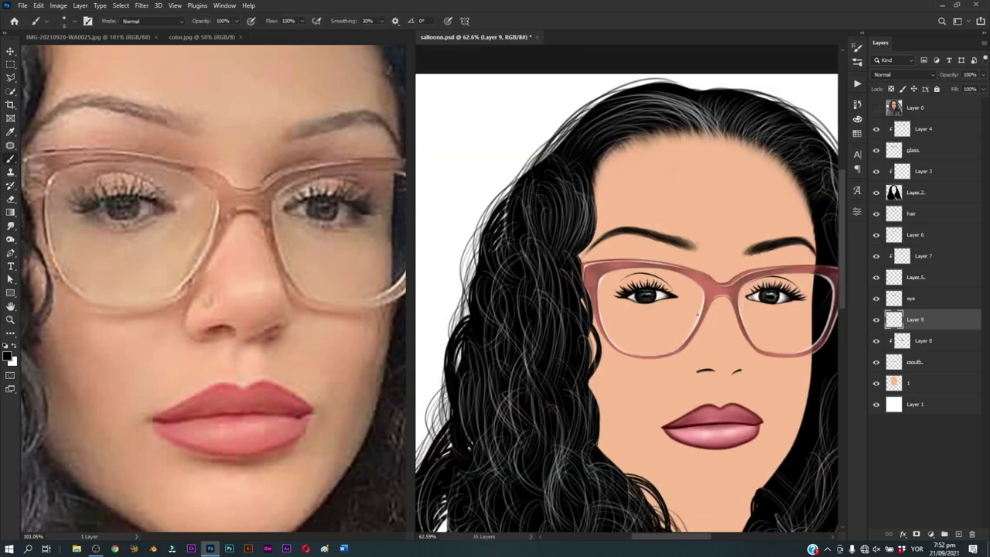
{"action": "scroll", "coordinate": [689, 303], "scroll_direction": "up", "scroll_amount": 4}
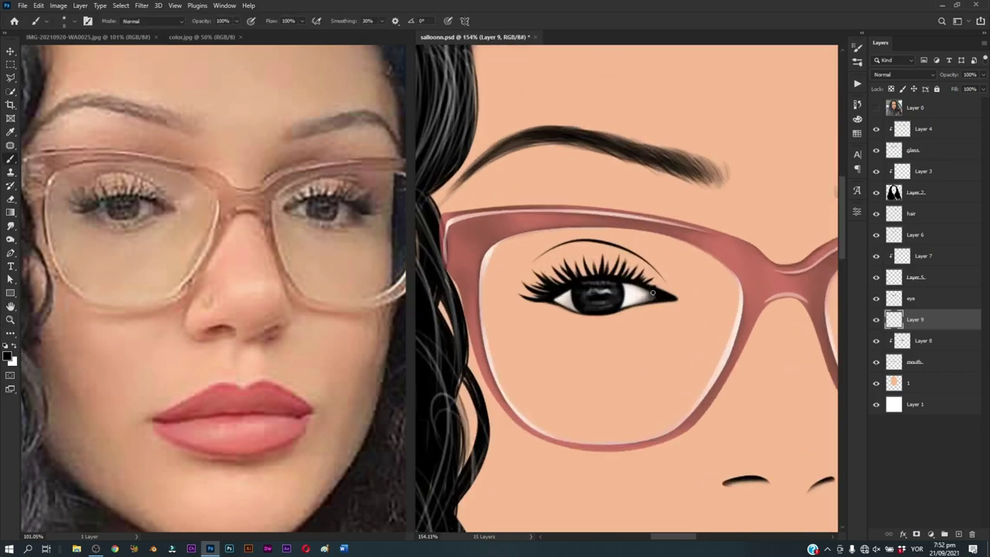
{"action": "scroll", "coordinate": [717, 310], "scroll_direction": "down", "scroll_amount": 2}
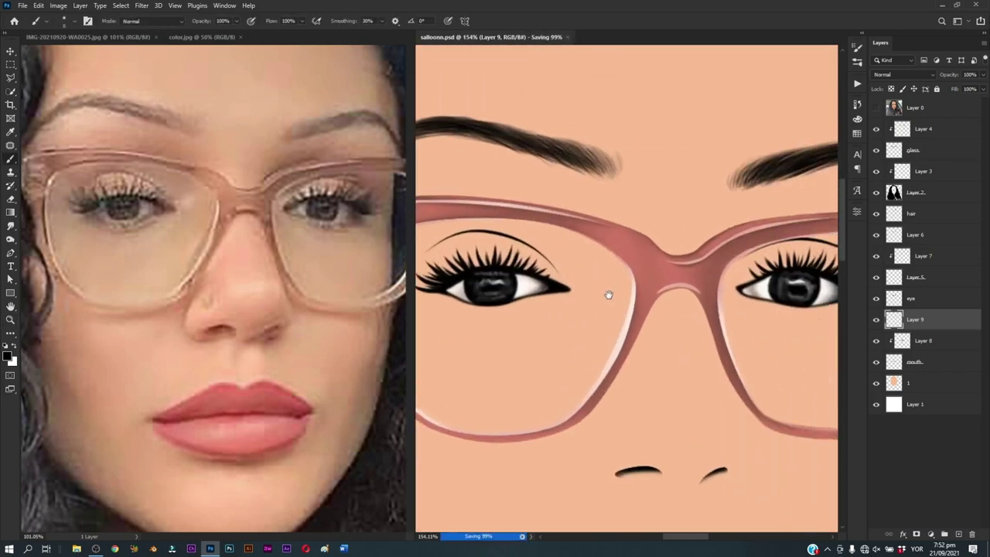
{"action": "scroll", "coordinate": [609, 294], "scroll_direction": "down", "scroll_amount": 3}
Step: Pick a brush tip and group the layers from Layer 4 to mouth into Group 1
{"action": "key", "text": "b"}
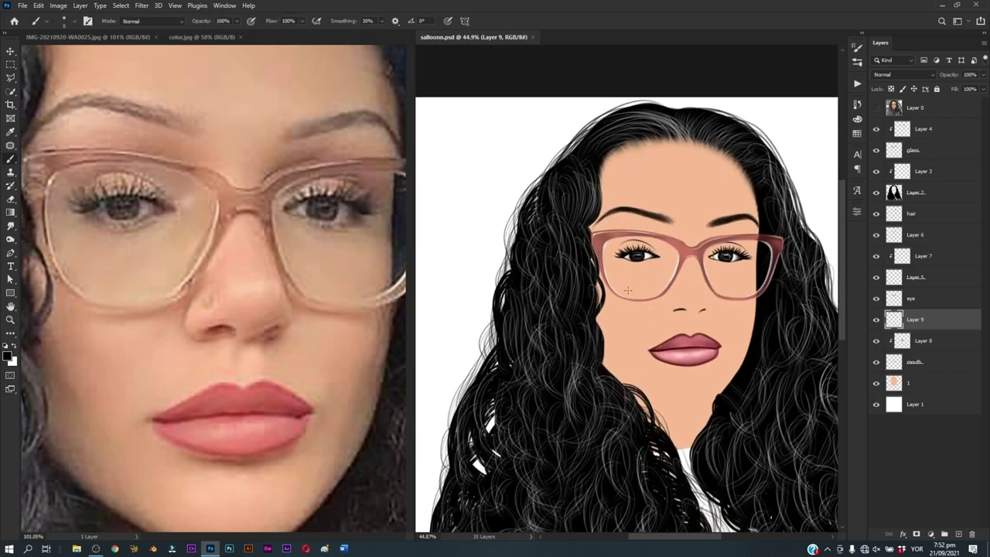
{"action": "right_click", "coordinate": [638, 275]}
{"action": "left_click", "coordinate": [694, 474]}
{"action": "key", "text": "Return"}
{"action": "left_click", "coordinate": [935, 362]}
{"action": "left_click", "coordinate": [937, 130], "text": "shift"}
{"action": "key", "text": "ctrl+g"}
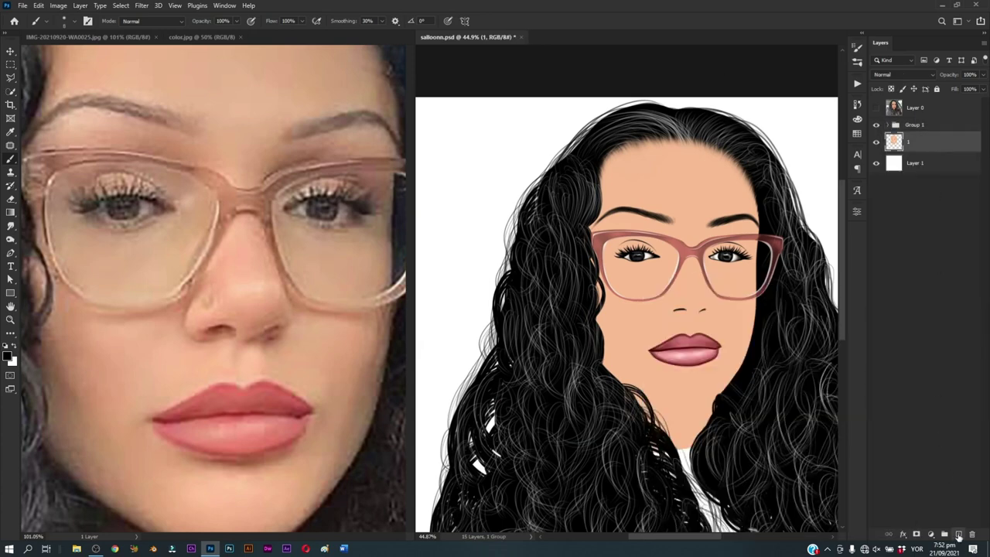
Step: Add a new layer above skin layer 1 and sample dark red from color.jpg
{"action": "left_click", "coordinate": [958, 534]}
{"action": "left_click", "coordinate": [194, 37]}
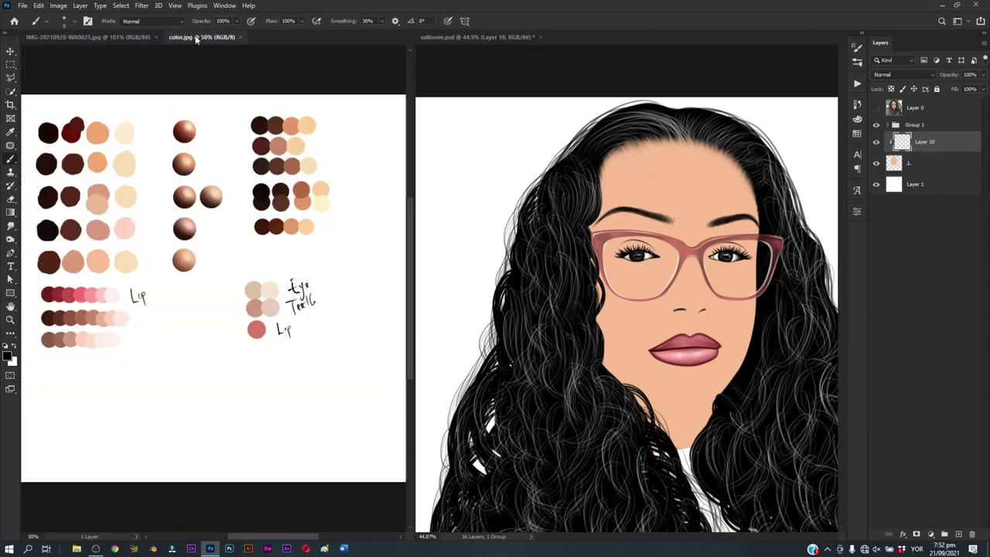
{"action": "left_click", "coordinate": [9, 357]}
{"action": "left_click", "coordinate": [78, 127]}
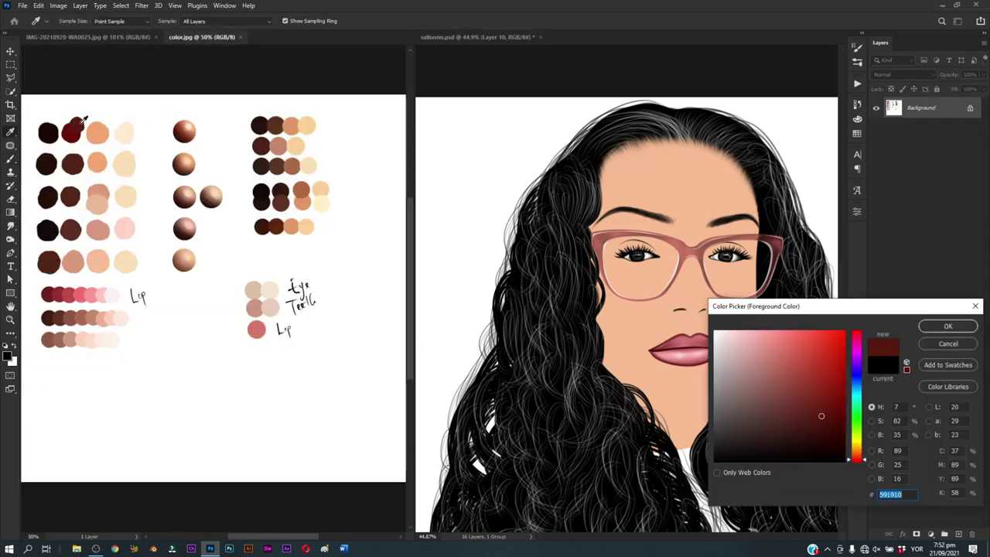
{"action": "left_click", "coordinate": [945, 327]}
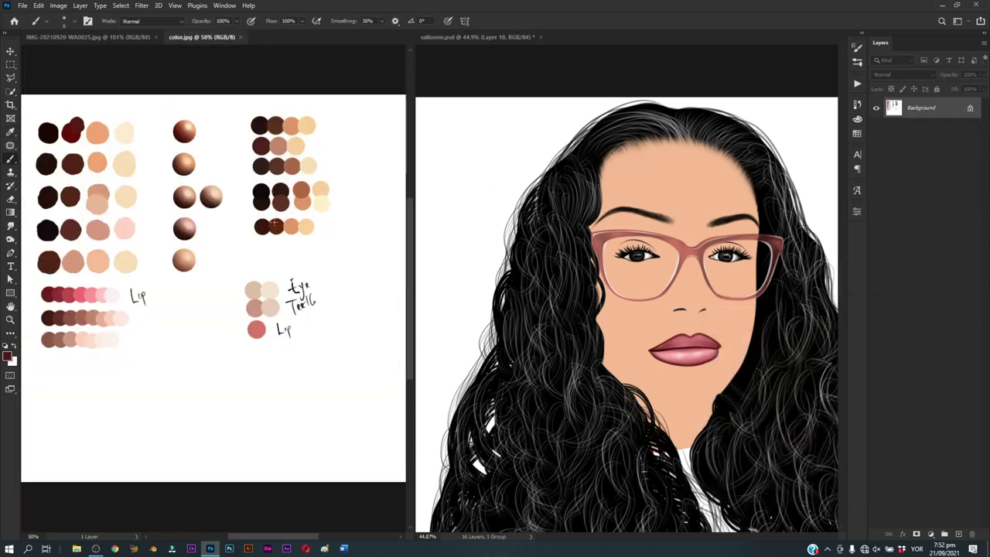
{"action": "left_click", "coordinate": [126, 37]}
{"action": "left_click", "coordinate": [653, 295]}
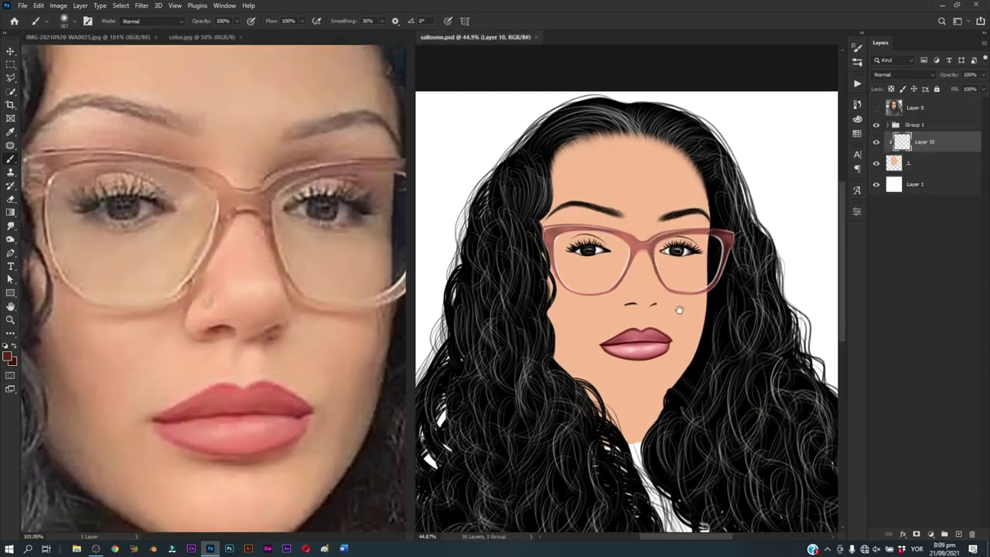
Step: Paint soft shading along the forehead hairline, enlarging the brush to about 234 px
{"action": "left_click_drag", "start_coordinate": [657, 245], "coordinate": [652, 276]}
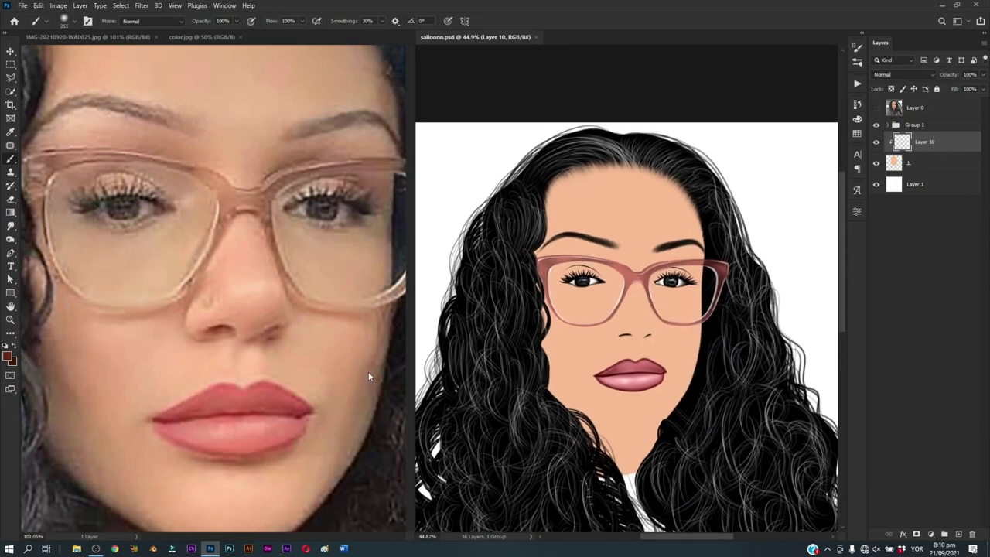
{"action": "left_click", "coordinate": [368, 377]}
{"action": "scroll", "coordinate": [355, 371], "scroll_direction": "down", "scroll_amount": 5}
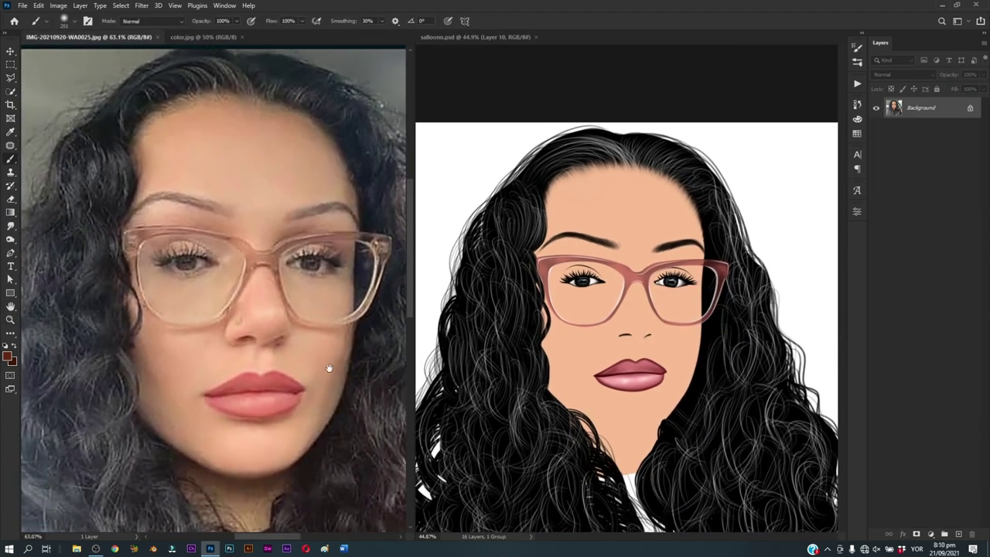
{"action": "left_click", "coordinate": [476, 37]}
{"action": "scroll", "coordinate": [530, 197], "scroll_direction": "up", "scroll_amount": 2}
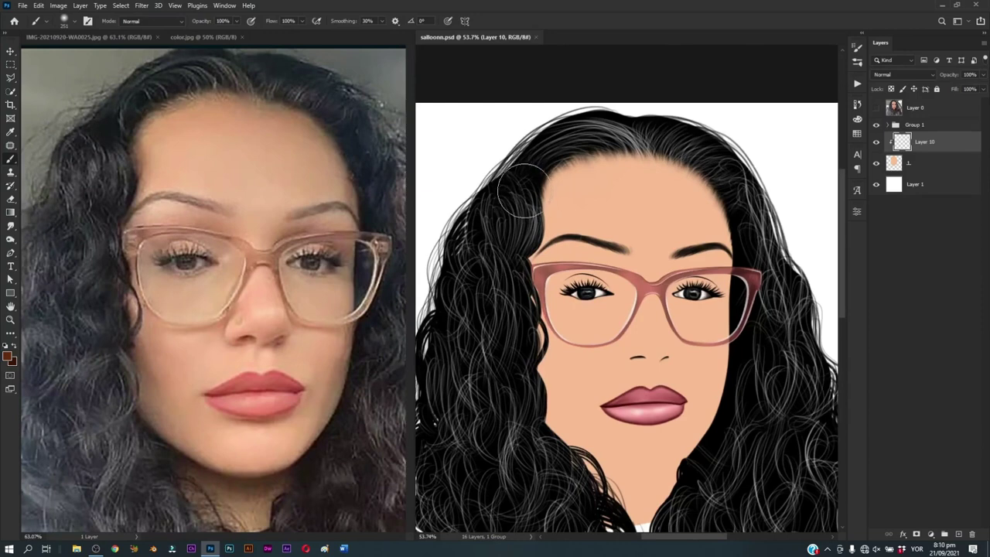
{"action": "left_click_drag", "start_coordinate": [520, 192], "coordinate": [534, 228]}
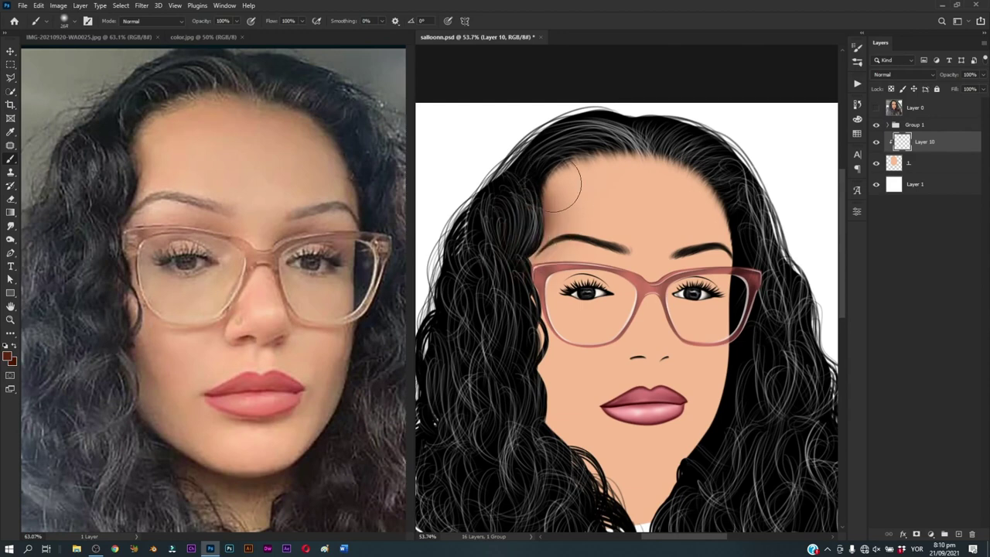
{"action": "left_click_drag", "start_coordinate": [543, 230], "coordinate": [552, 189]}
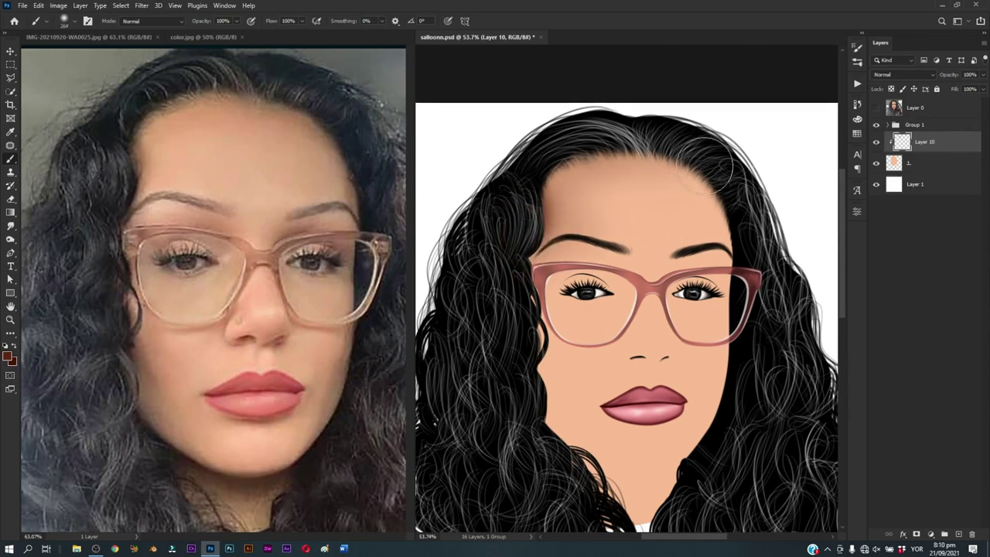
{"action": "left_click_drag", "start_coordinate": [661, 159], "coordinate": [621, 155]}
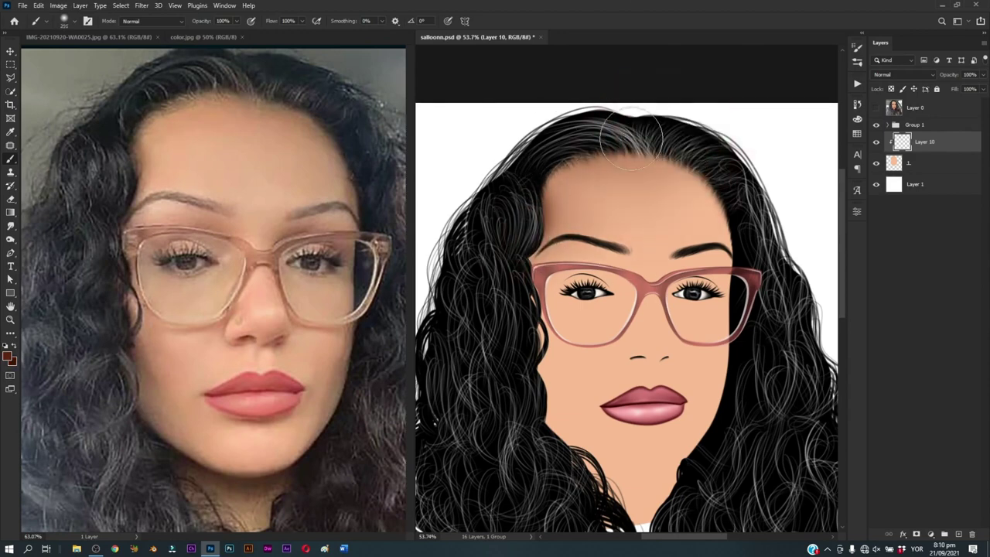
{"action": "mouse_move", "coordinate": [680, 210]}
{"action": "left_mouse_down"}
{"action": "mouse_move", "coordinate": [669, 222]}
{"action": "mouse_move", "coordinate": [619, 221]}
{"action": "left_mouse_up"}
Step: Sample skin colour at the forehead and temple, and switch to a soft round brush tip
{"action": "key", "text": "z"}
{"action": "left_click_drag", "start_coordinate": [661, 292], "coordinate": [685, 292]}
{"action": "key", "text": "b"}
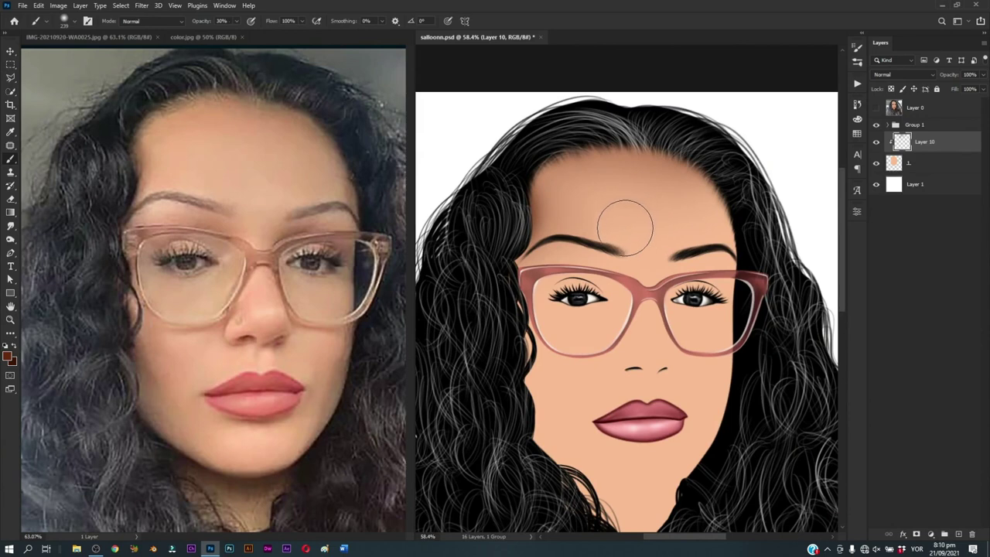
{"action": "key", "text": "alt"}
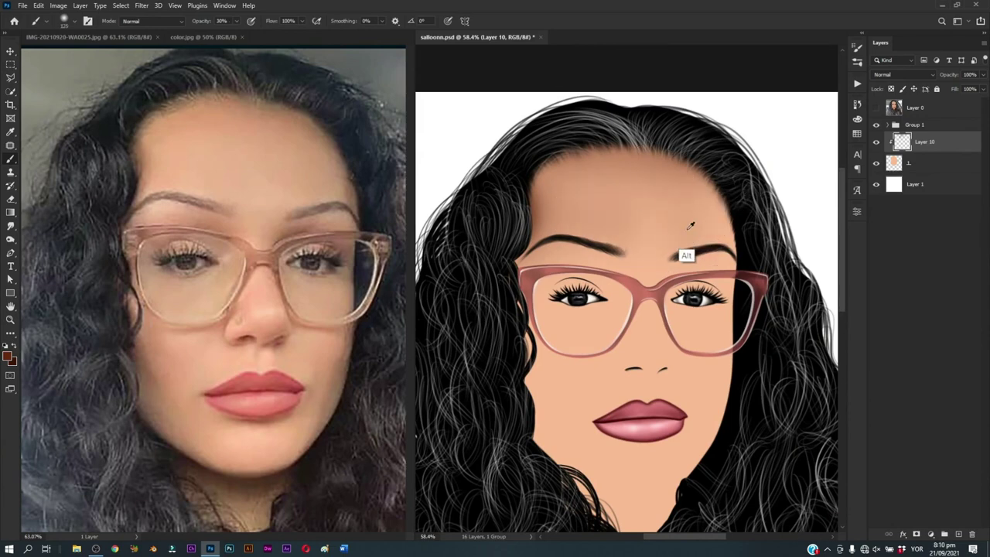
{"action": "key", "text": "bracketright"}
{"action": "left_click", "coordinate": [700, 210], "text": "alt"}
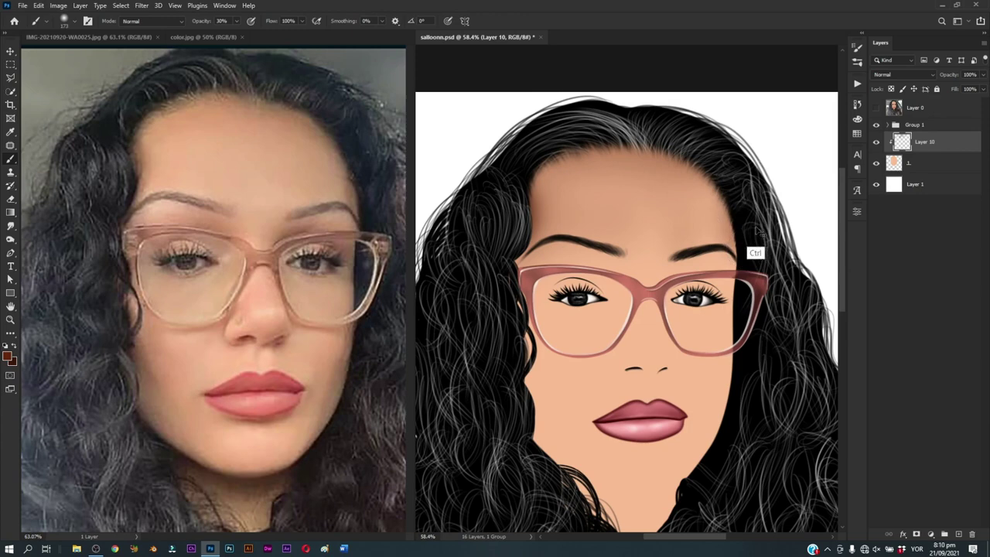
{"action": "left_click", "coordinate": [728, 223], "text": "alt"}
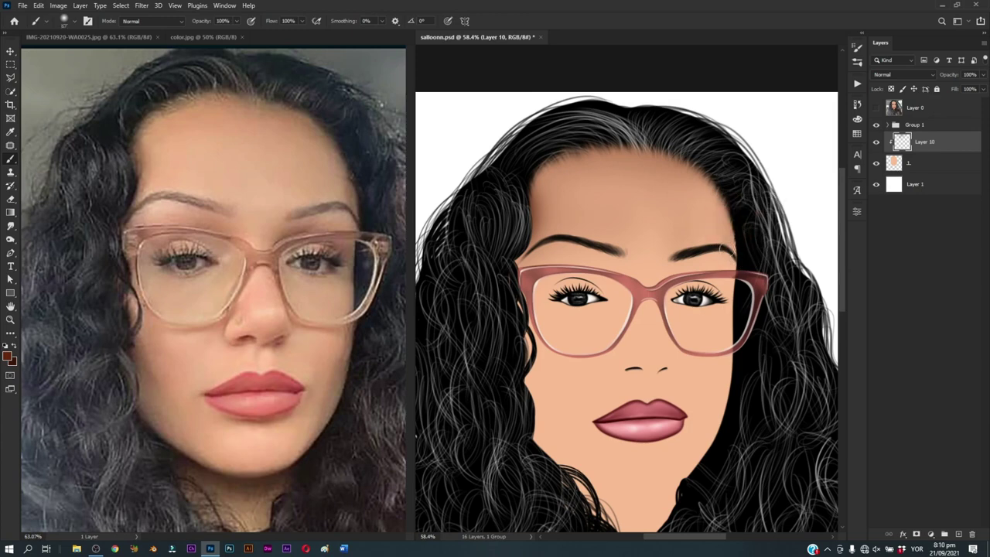
{"action": "right_click", "coordinate": [727, 186]}
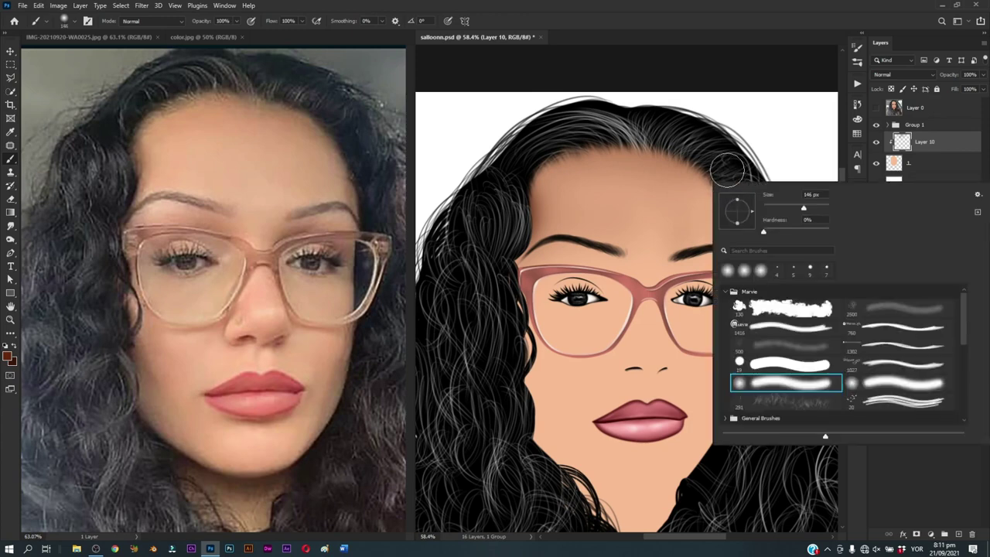
{"action": "left_click", "coordinate": [719, 165]}
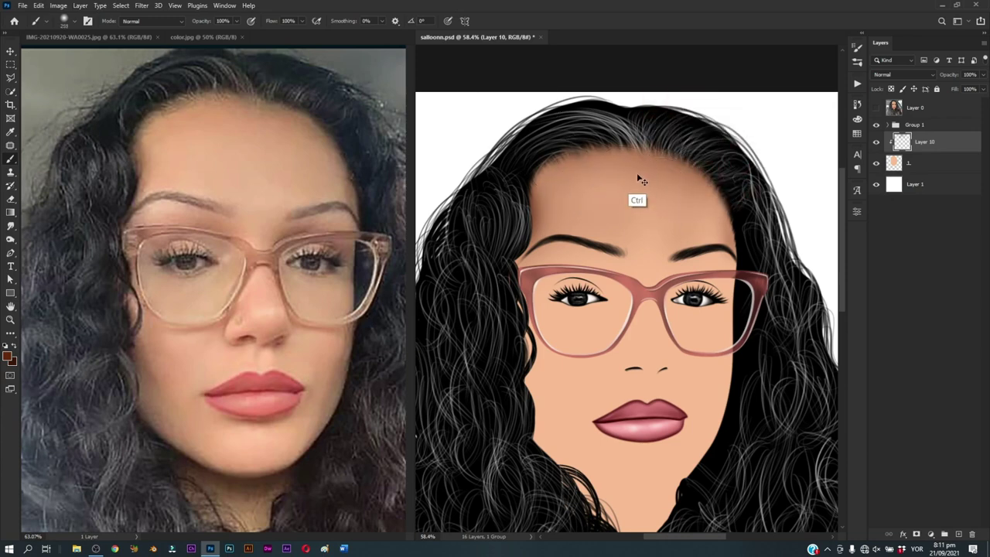
{"action": "scroll", "coordinate": [639, 179], "scroll_direction": "down", "scroll_amount": 3}
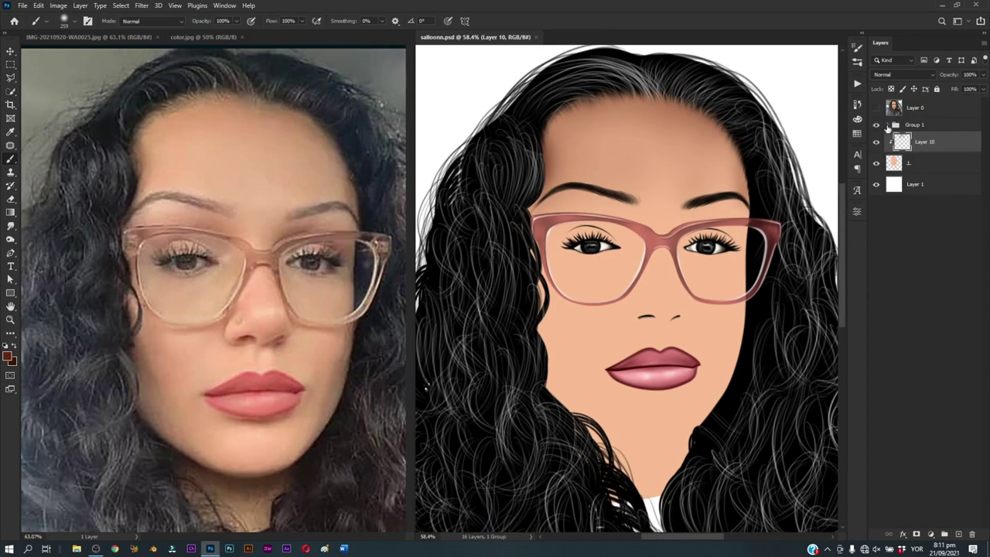
{"action": "left_click", "coordinate": [887, 125]}
{"action": "scroll", "coordinate": [715, 243], "scroll_direction": "up", "scroll_amount": 3}
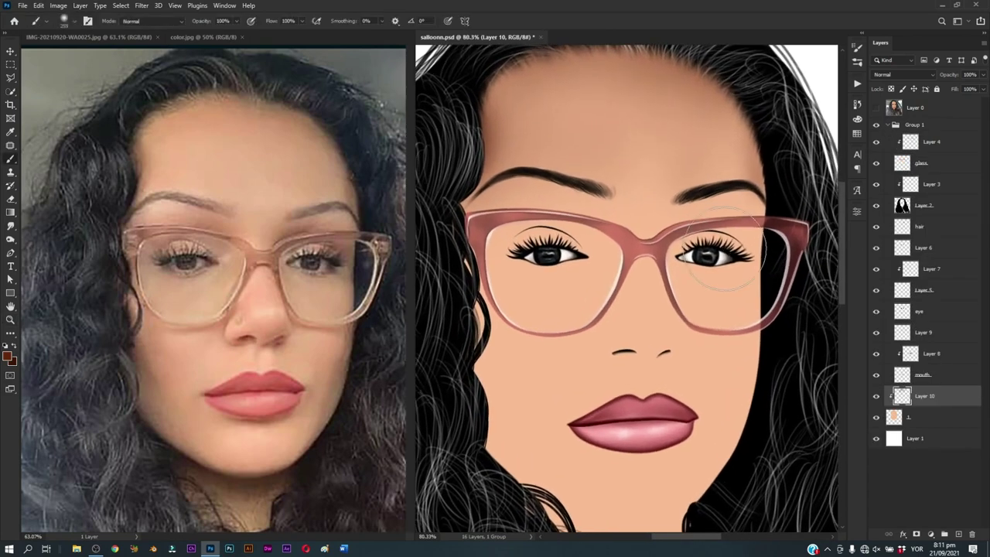
Step: Select both lenses on the glass layer by colour and expand the selection by 2 pixels
{"action": "left_click", "coordinate": [12, 92]}
{"action": "right_click", "coordinate": [12, 92]}
{"action": "left_click", "coordinate": [54, 113]}
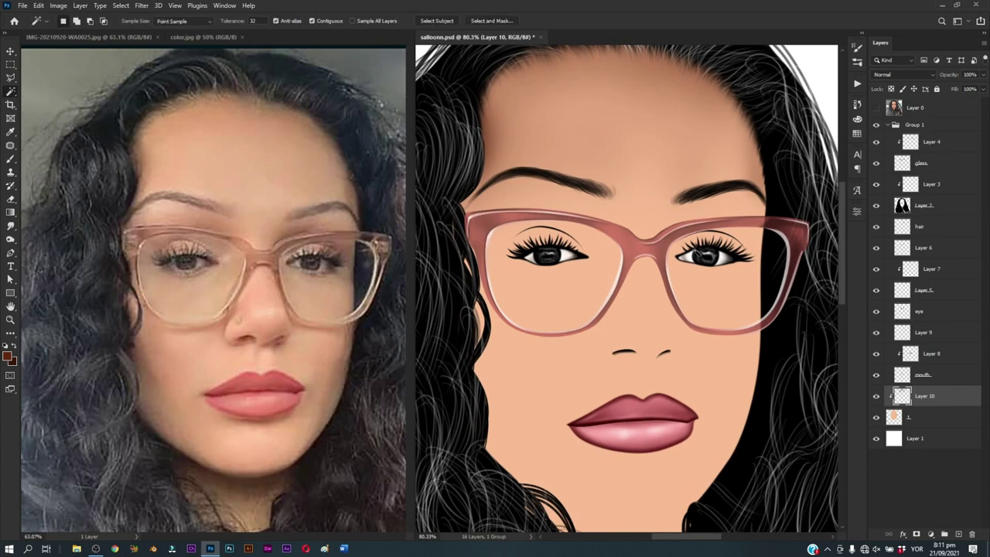
{"action": "left_click", "coordinate": [571, 292], "text": "ctrl"}
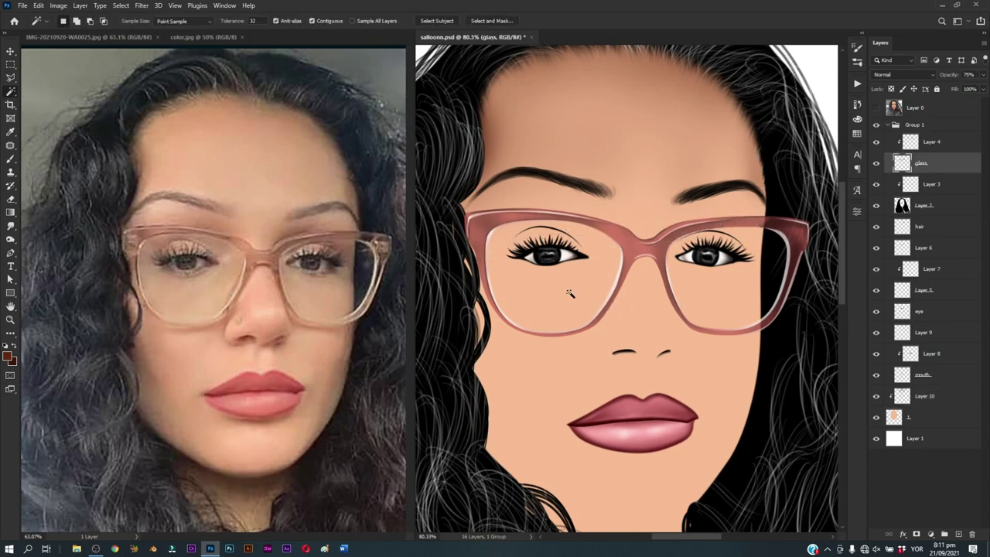
{"action": "left_click", "coordinate": [736, 285], "text": "shift"}
{"action": "left_click", "coordinate": [120, 6]}
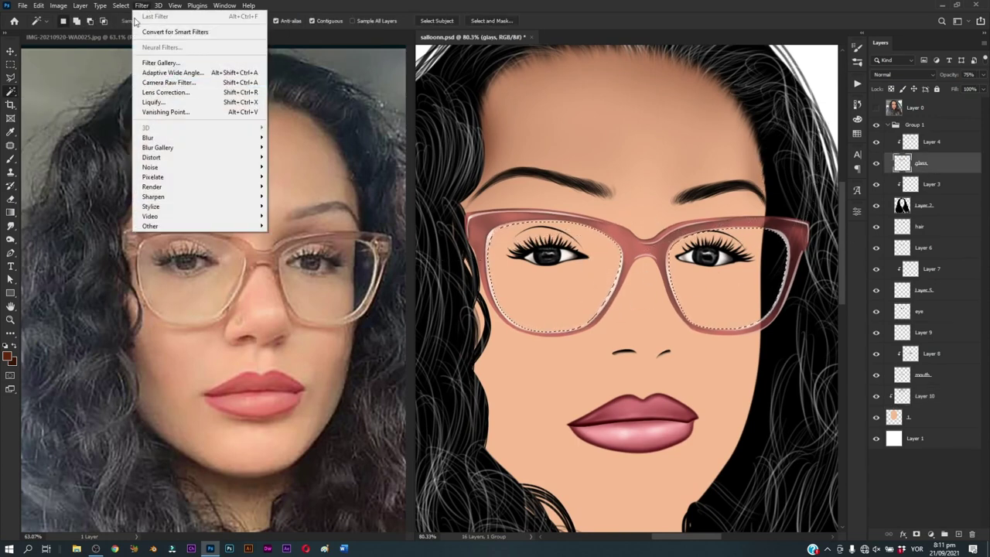
{"action": "left_click", "coordinate": [62, 182]}
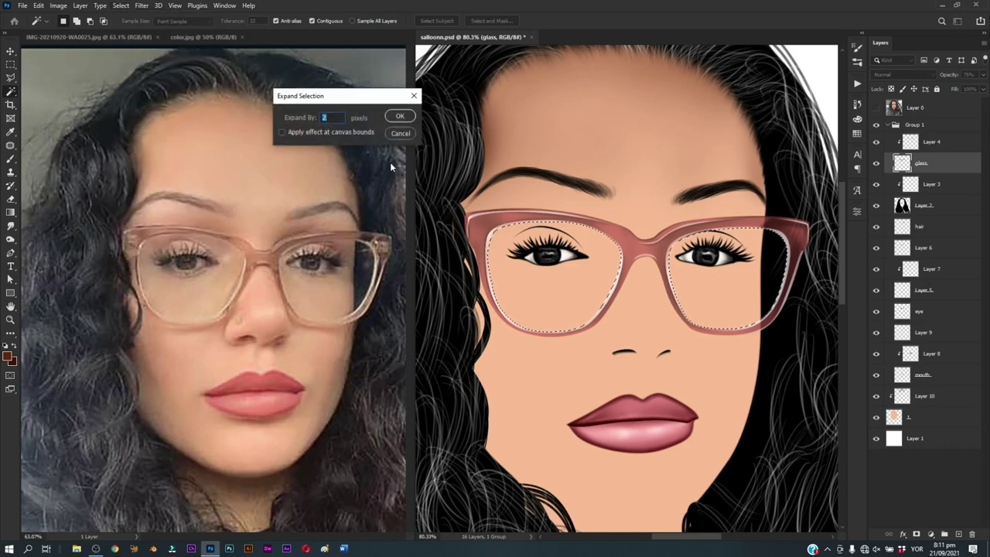
{"action": "left_click", "coordinate": [400, 116]}
Step: Zoom in on the lenses, add a new layer, and fill the lens selection with dark brown
{"action": "key", "text": "z"}
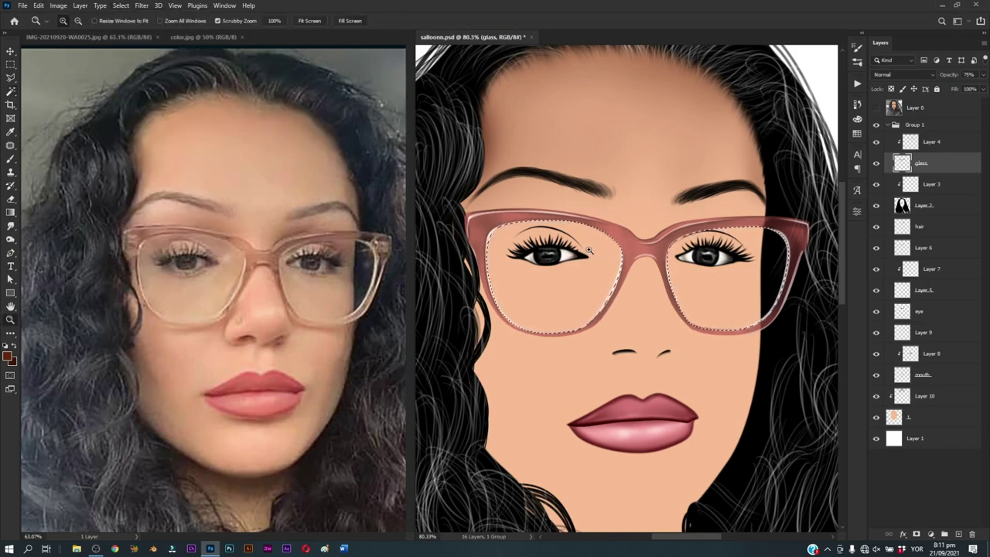
{"action": "left_click_drag", "start_coordinate": [573, 251], "coordinate": [646, 309]}
{"action": "scroll", "coordinate": [646, 308], "scroll_direction": "down", "scroll_amount": 3}
{"action": "scroll", "coordinate": [629, 309], "scroll_direction": "down", "scroll_amount": 2}
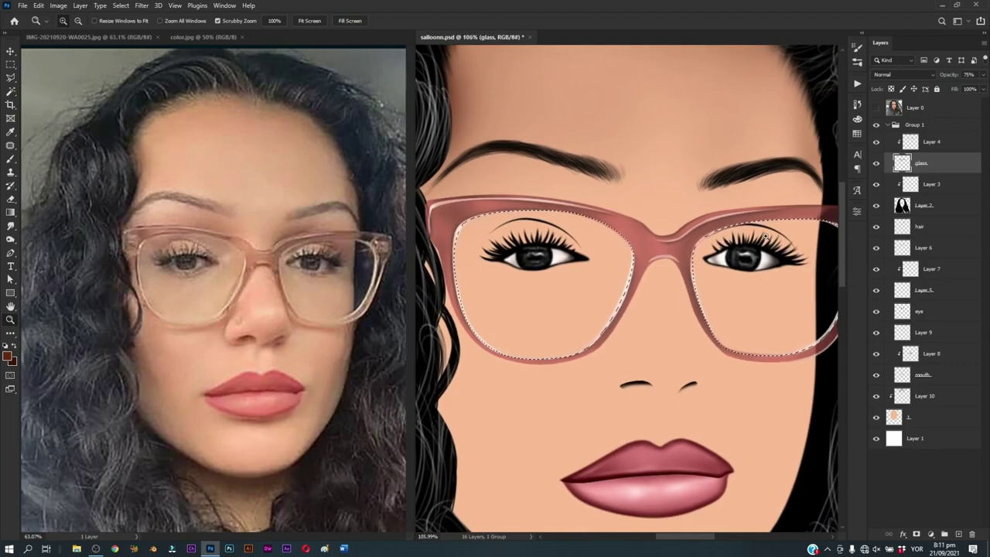
{"action": "scroll", "coordinate": [758, 290], "scroll_direction": "down", "scroll_amount": 1}
{"action": "scroll", "coordinate": [754, 228], "scroll_direction": "up", "scroll_amount": 2}
{"action": "key", "text": "w"}
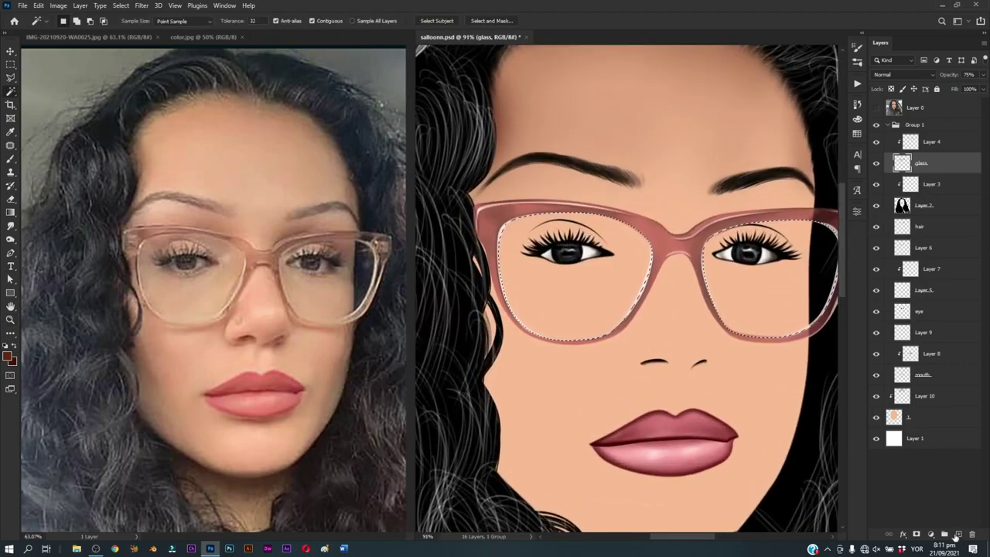
{"action": "left_click", "coordinate": [958, 534], "text": "ctrl"}
{"action": "key", "text": "alt+BackSpace"}
{"action": "key", "text": "ctrl+d"}
Step: Hide the brown lens fill, load the lens shapes as a selection, and select Layer 10
{"action": "key", "text": "v"}
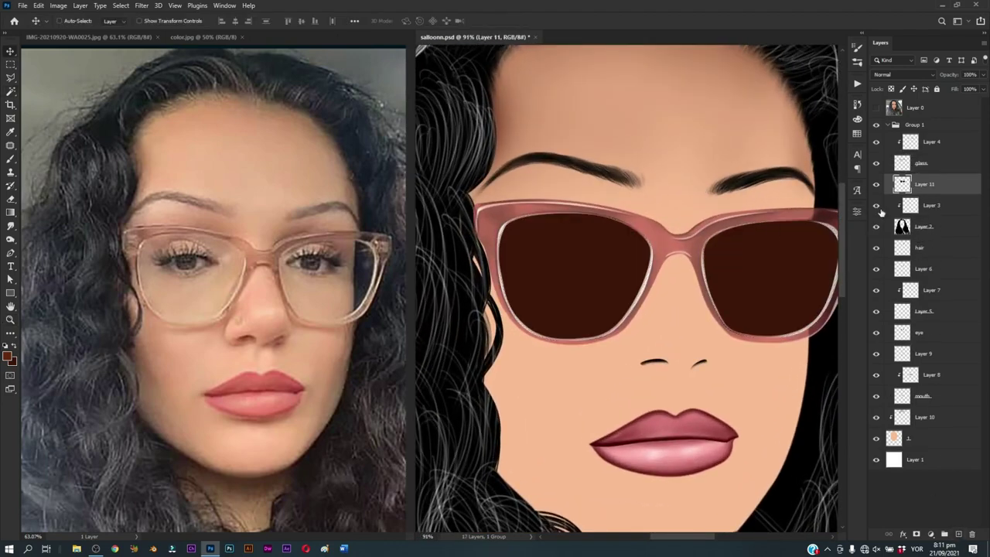
{"action": "left_click", "coordinate": [876, 185]}
{"action": "left_click", "coordinate": [901, 183], "text": "ctrl"}
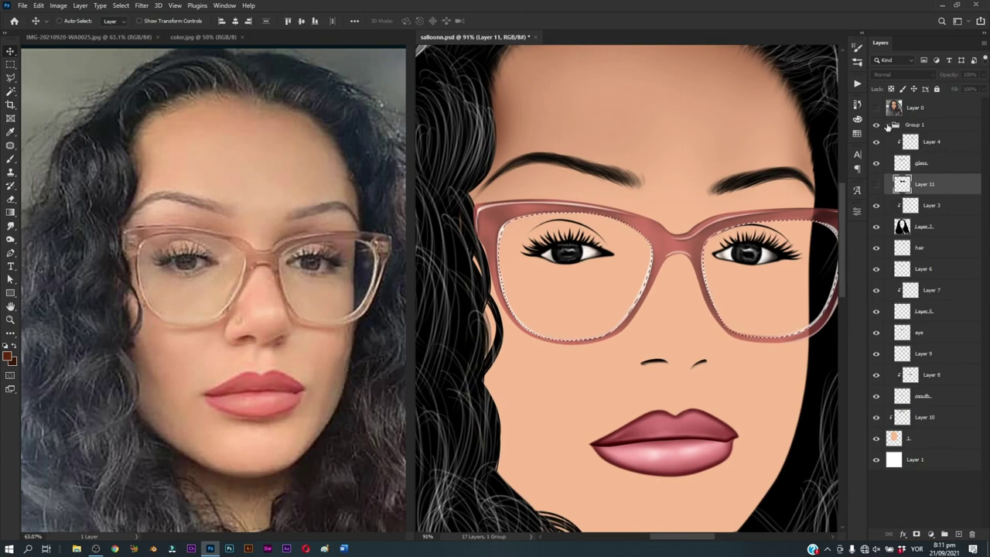
{"action": "left_click", "coordinate": [887, 125]}
{"action": "left_click", "coordinate": [924, 142]}
{"action": "mouse_move", "coordinate": [638, 289]}
{"action": "left_mouse_down"}
{"action": "mouse_move", "coordinate": [596, 293]}
{"action": "mouse_move", "coordinate": [617, 311]}
{"action": "left_mouse_up"}
{"action": "key", "text": "b"}
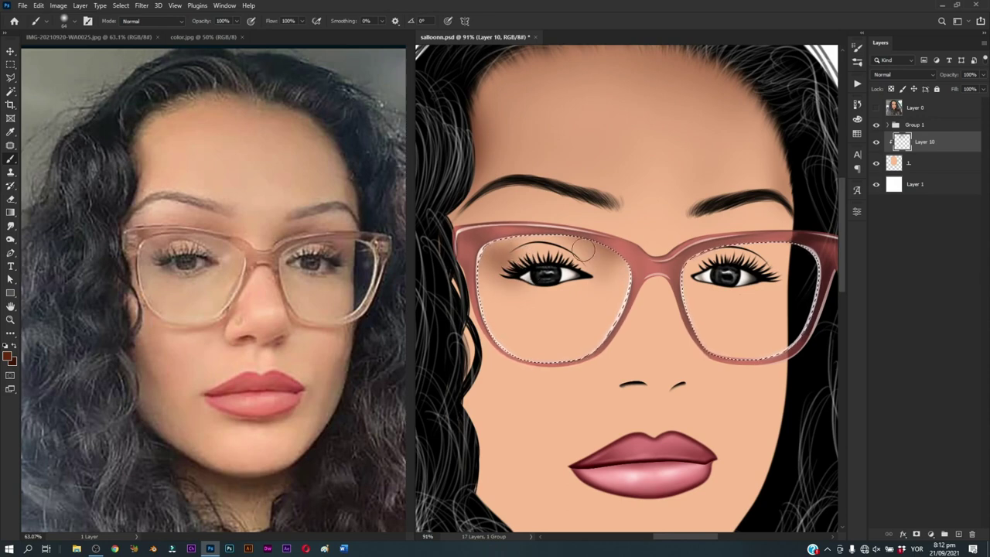
Step: Paint soft brown shading in the left lens with a ~92 px brush, darkest by the nose and outer side
{"action": "left_click_drag", "start_coordinate": [594, 270], "coordinate": [559, 261]}
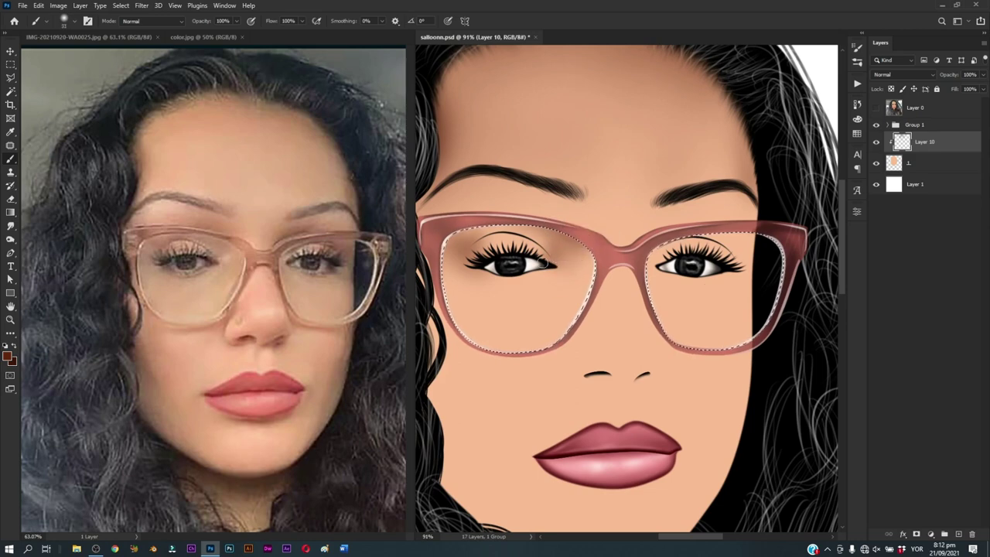
{"action": "left_click_drag", "start_coordinate": [592, 287], "coordinate": [605, 288]}
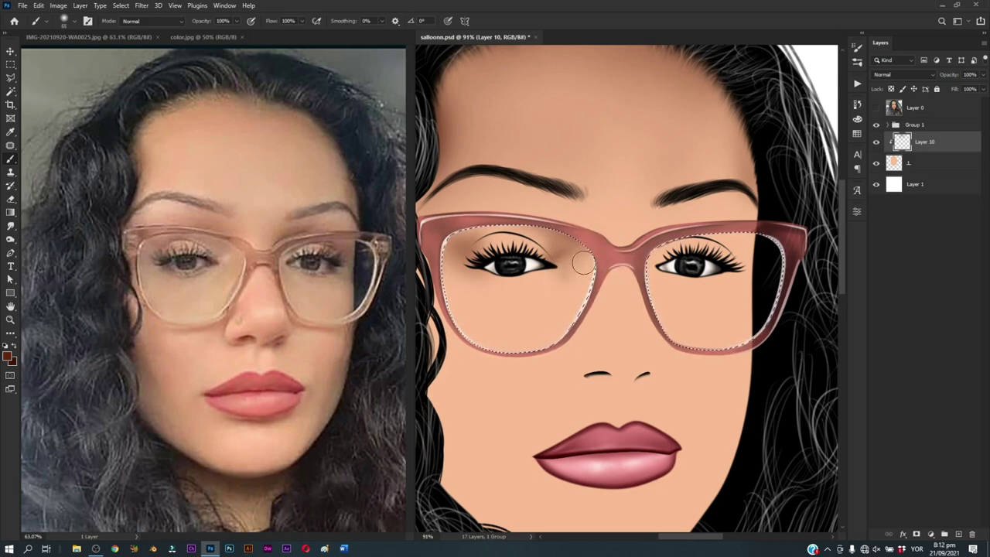
{"action": "left_click_drag", "start_coordinate": [563, 364], "coordinate": [570, 287]}
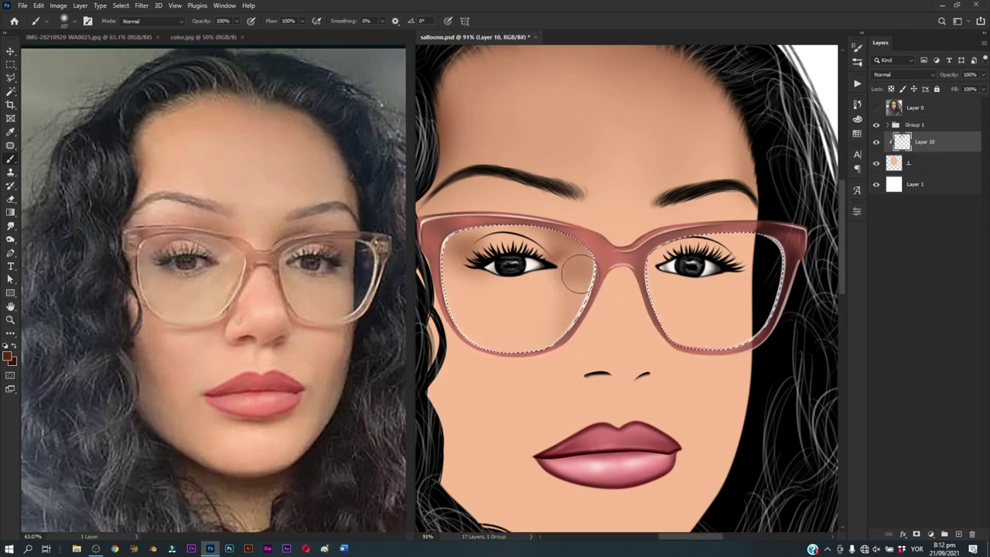
{"action": "left_click_drag", "start_coordinate": [524, 331], "coordinate": [523, 371]}
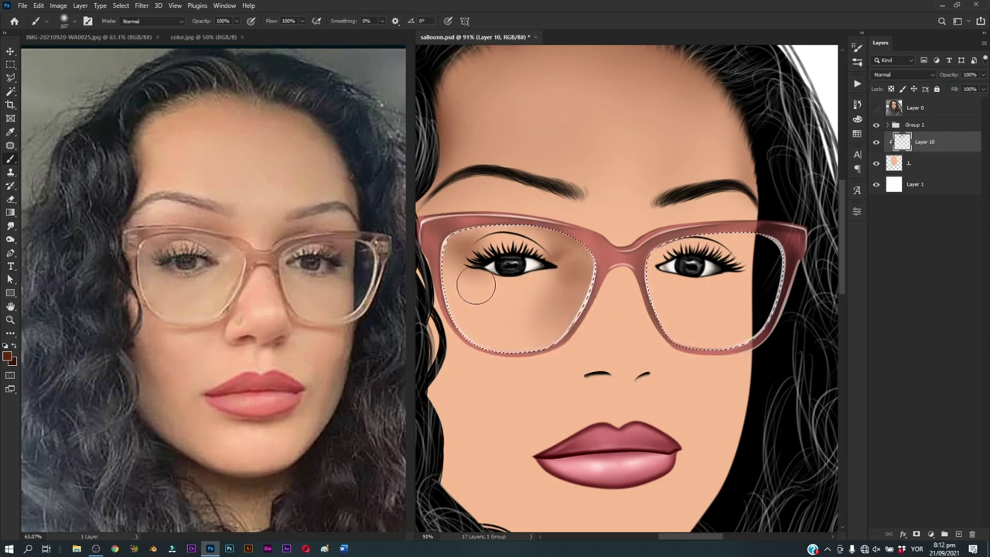
{"action": "mouse_move", "coordinate": [449, 255]}
{"action": "left_mouse_down"}
{"action": "mouse_move", "coordinate": [456, 296]}
{"action": "mouse_move", "coordinate": [512, 332]}
{"action": "mouse_move", "coordinate": [537, 316]}
{"action": "mouse_move", "coordinate": [562, 327]}
{"action": "mouse_move", "coordinate": [492, 317]}
{"action": "mouse_move", "coordinate": [459, 332]}
{"action": "left_mouse_up"}
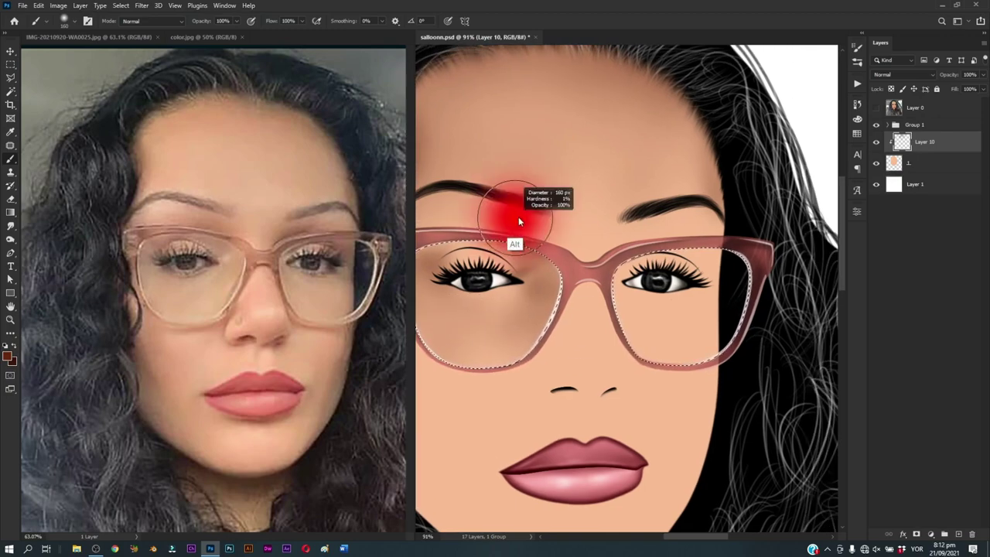
Step: Zoom in on the right eye and shade its lens with a smaller soft brush near the outer corner
{"action": "key", "text": "z"}
{"action": "left_click", "coordinate": [650, 262]}
{"action": "key", "text": "b"}
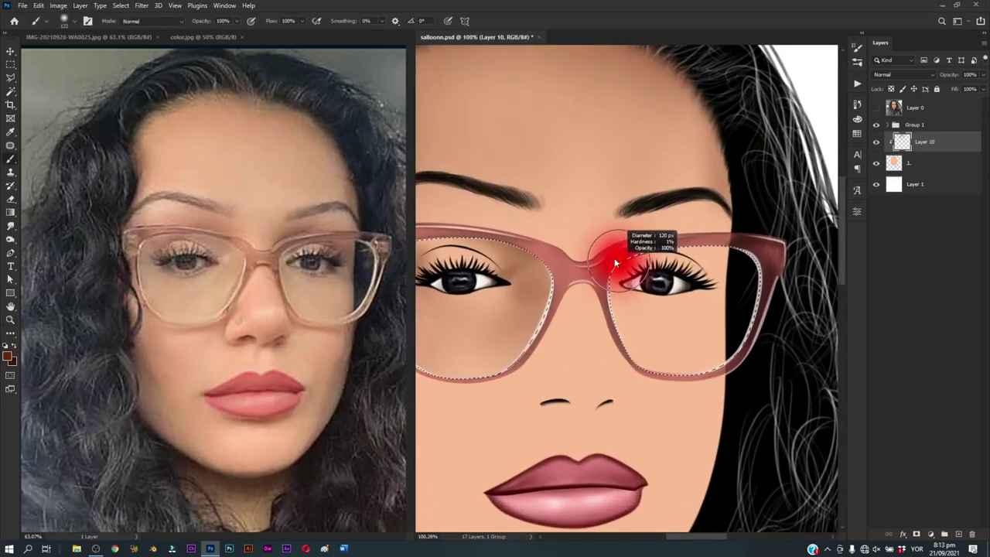
{"action": "right_click", "coordinate": [629, 314], "text": "alt"}
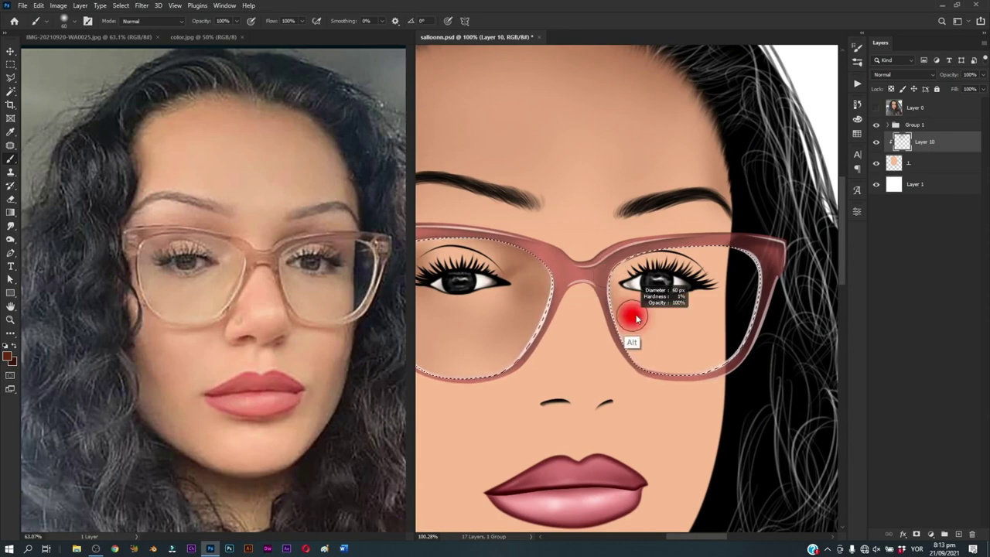
{"action": "right_click", "coordinate": [628, 332], "text": "alt"}
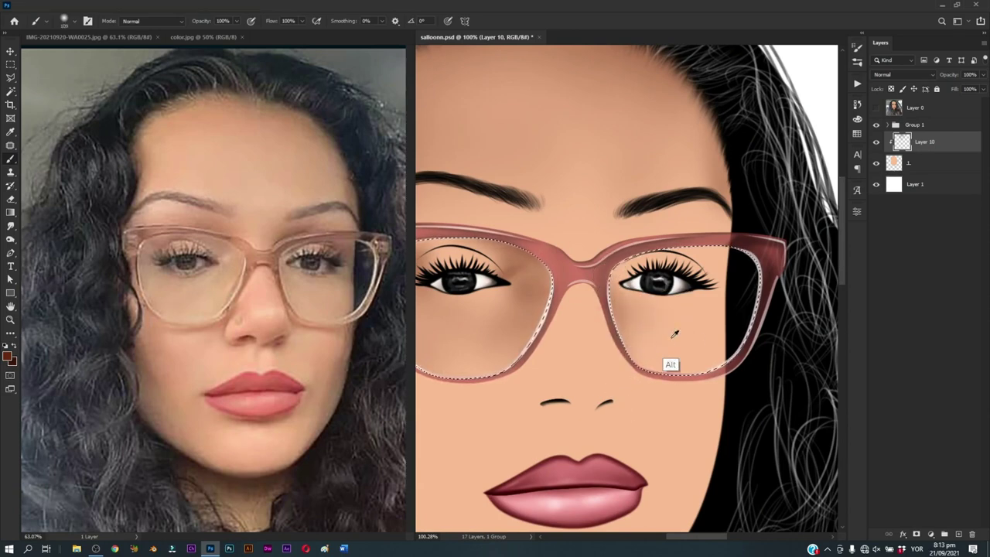
{"action": "right_click", "coordinate": [710, 259], "text": "alt"}
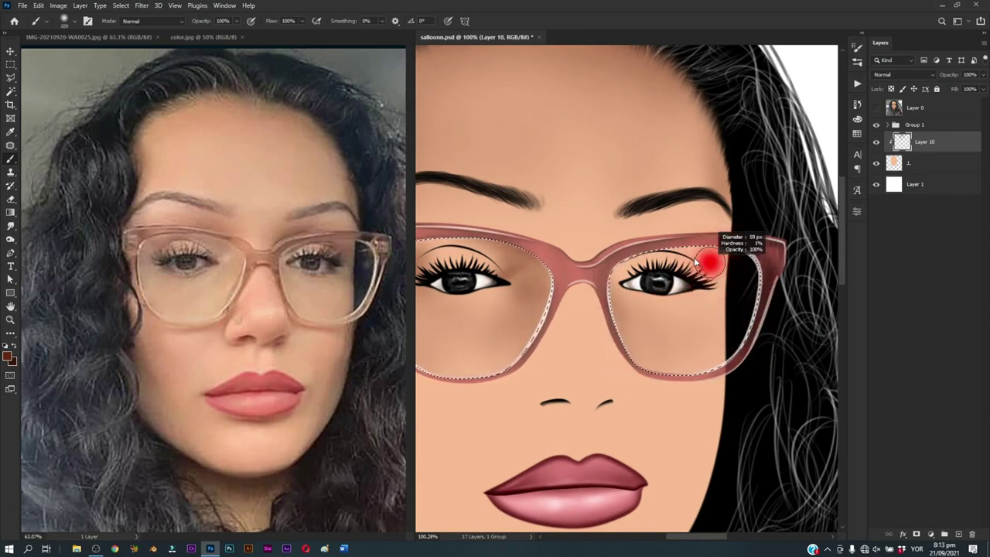
{"action": "mouse_move", "coordinate": [690, 253]}
{"action": "left_mouse_down"}
{"action": "mouse_move", "coordinate": [716, 276]}
{"action": "mouse_move", "coordinate": [708, 287]}
{"action": "left_mouse_up"}
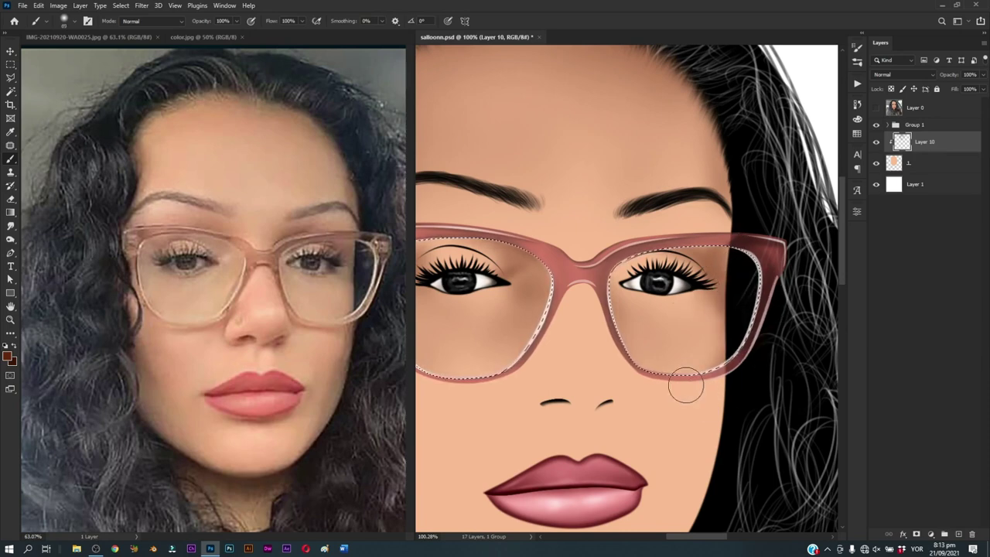
{"action": "key", "text": "ctrl"}
Step: Turn a traced path around the right eye into a selection and paint deeper socket shading
{"action": "key", "text": "p"}
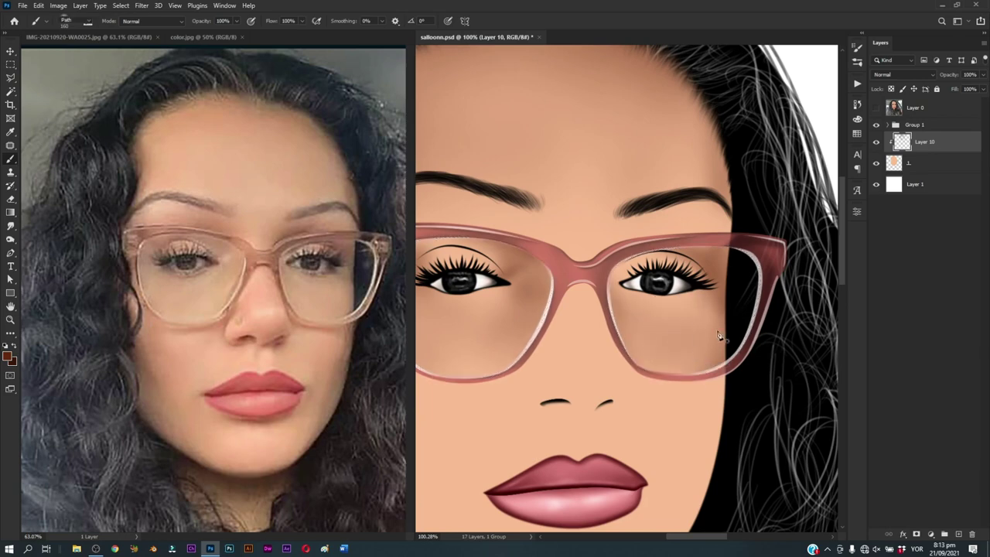
{"action": "scroll", "coordinate": [685, 255], "scroll_direction": "up", "scroll_amount": 3}
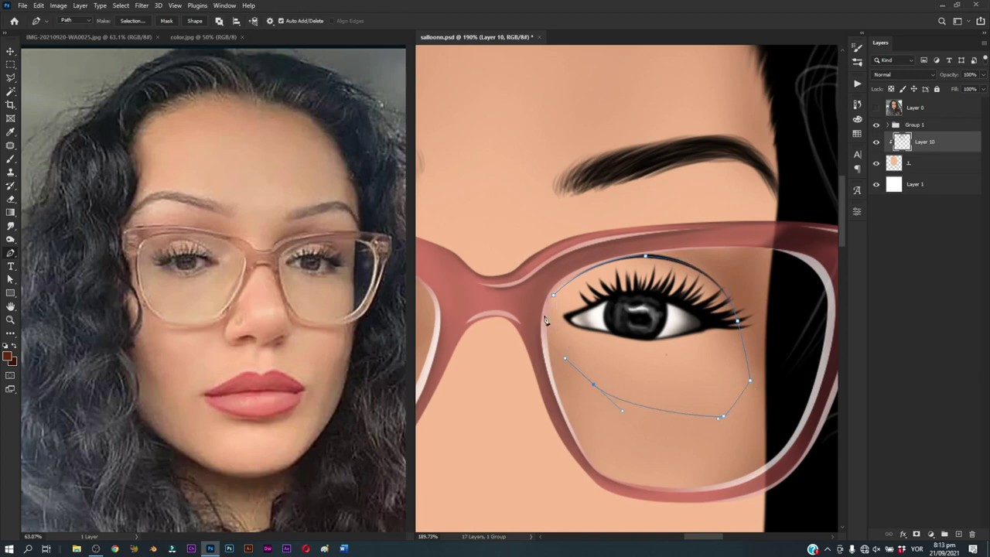
{"action": "key", "text": "ctrl+Return"}
{"action": "key", "text": "b"}
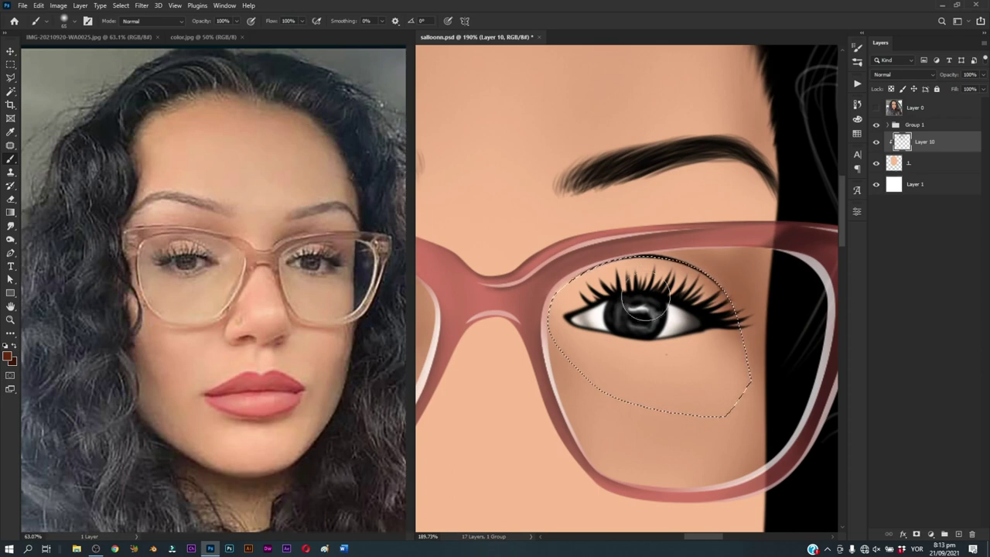
{"action": "right_click", "coordinate": [663, 255], "text": "alt"}
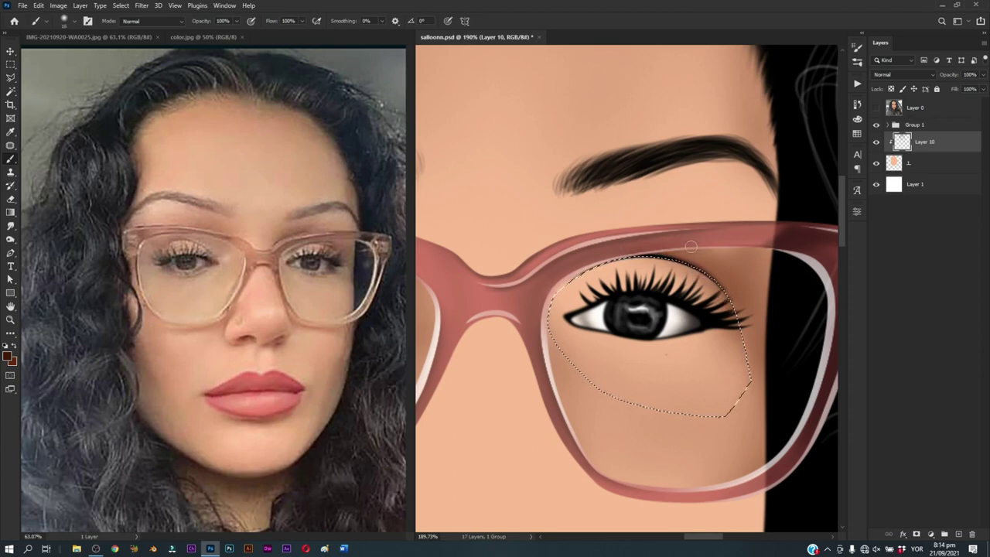
{"action": "left_click_drag", "start_coordinate": [662, 257], "coordinate": [688, 280]}
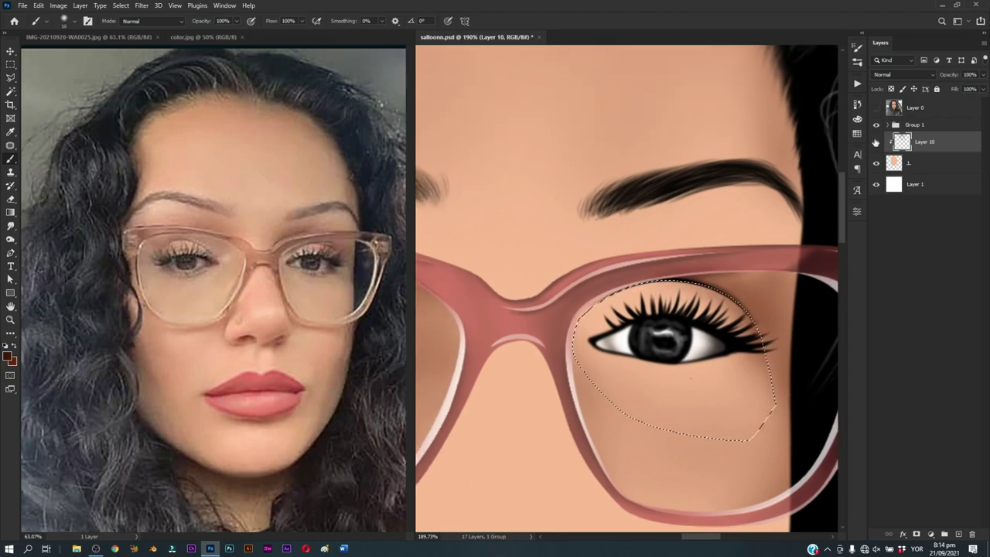
Step: Compare with the reference photo, deselect, and soften the right-eye shading with a larger smudge brush
{"action": "left_click", "coordinate": [876, 108]}
{"action": "key", "text": "ctrl"}
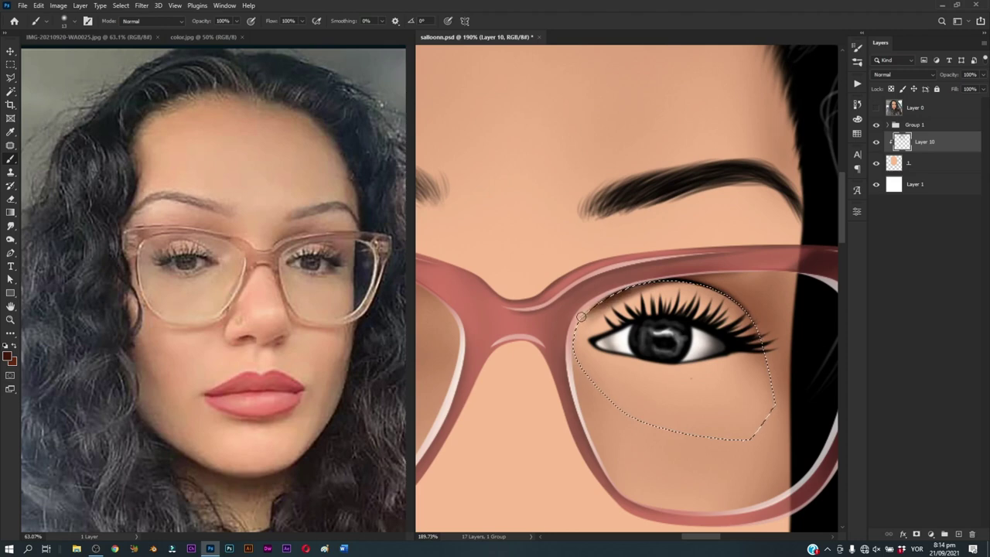
{"action": "key", "text": "ctrl"}
{"action": "key", "text": "ctrl+d"}
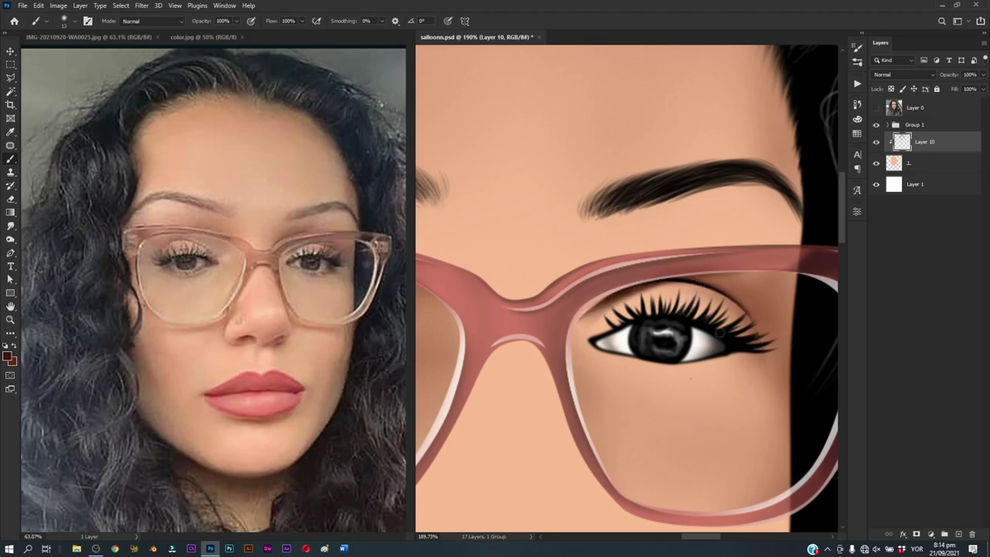
{"action": "key", "text": "r"}
{"action": "right_click", "coordinate": [781, 360]}
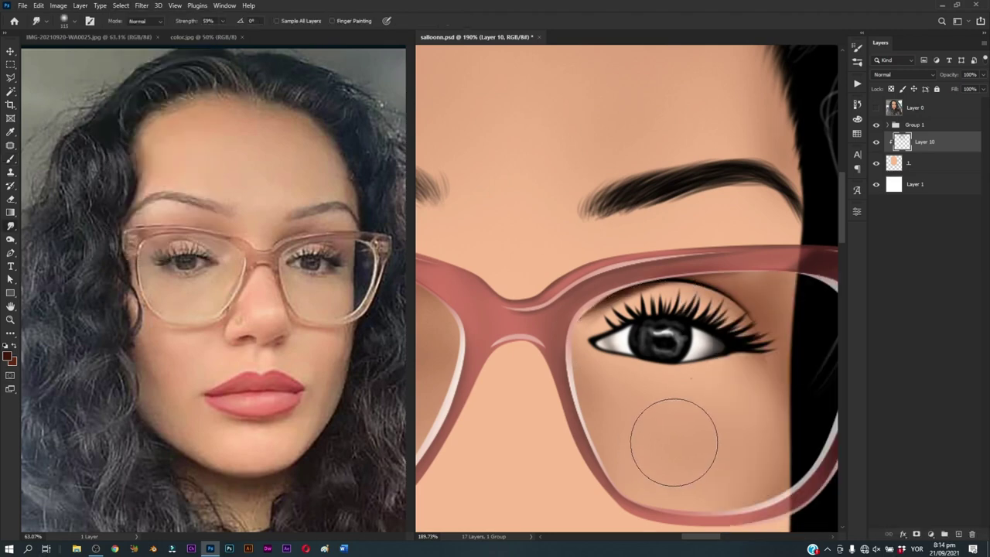
{"action": "double_click", "coordinate": [765, 459]}
{"action": "key", "text": "b"}
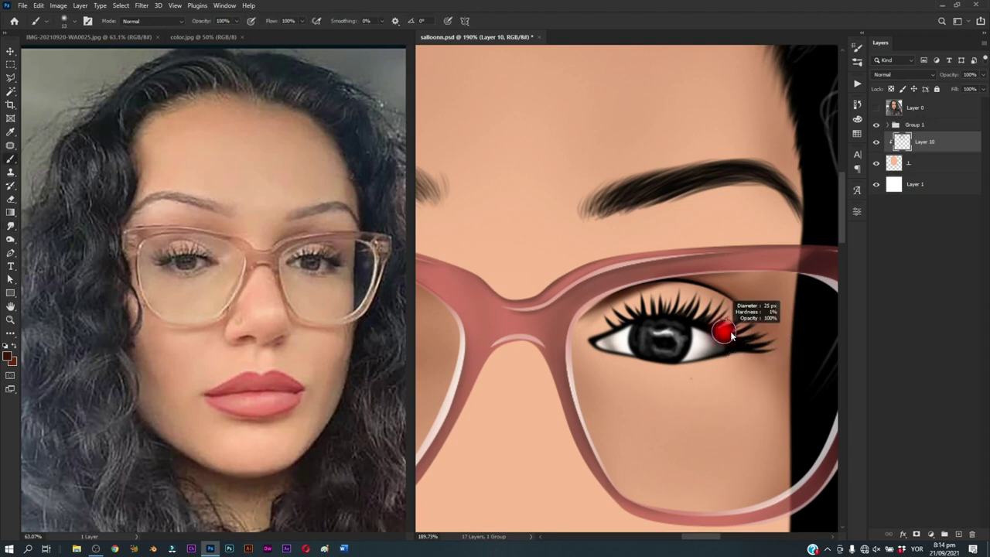
Step: Zoom in on the left eye and trace a path over its lid to select the lens area
{"action": "key", "text": "ctrl+0"}
{"action": "key", "text": "z"}
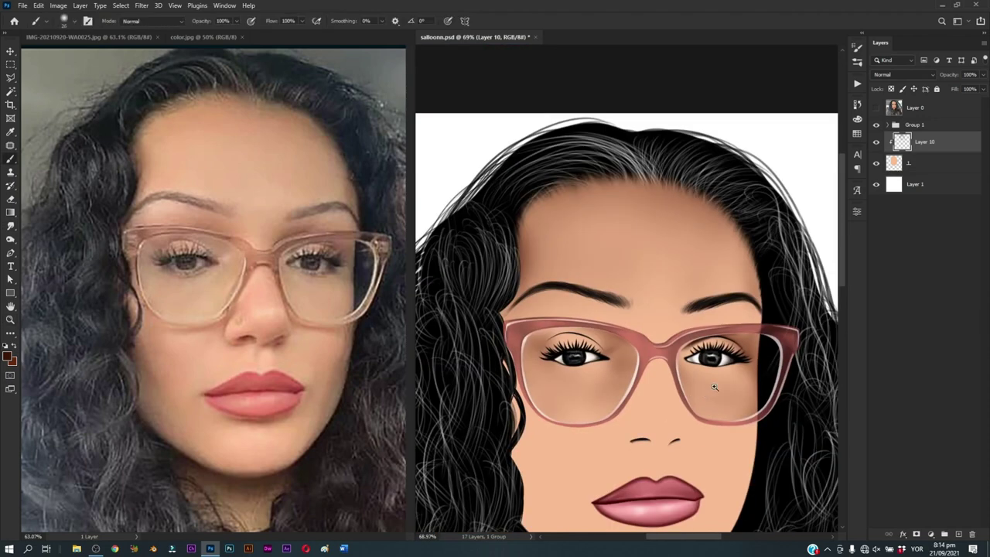
{"action": "left_click", "coordinate": [736, 397]}
{"action": "scroll", "coordinate": [638, 376], "scroll_direction": "left", "scroll_amount": 3}
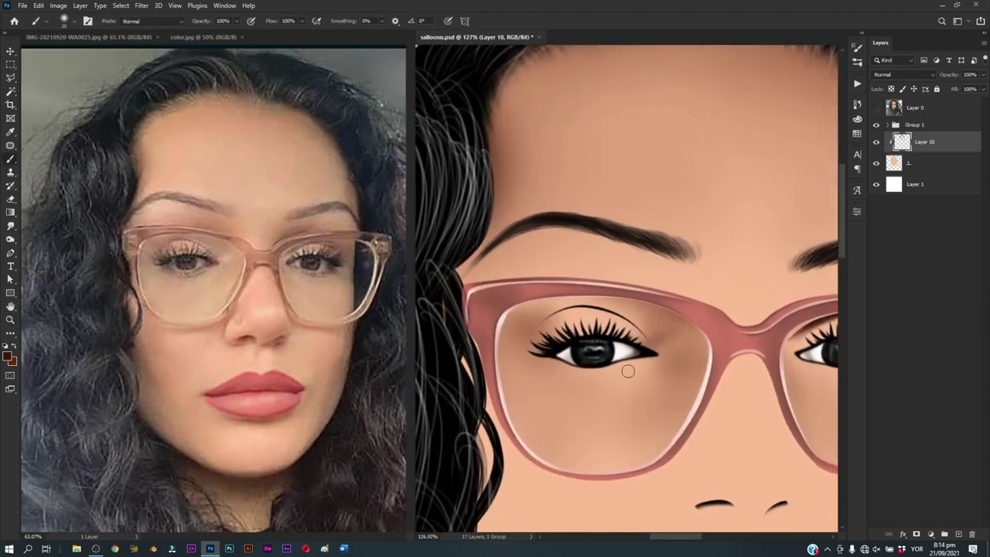
{"action": "scroll", "coordinate": [541, 356], "scroll_direction": "up", "scroll_amount": 2}
{"action": "key", "text": "p"}
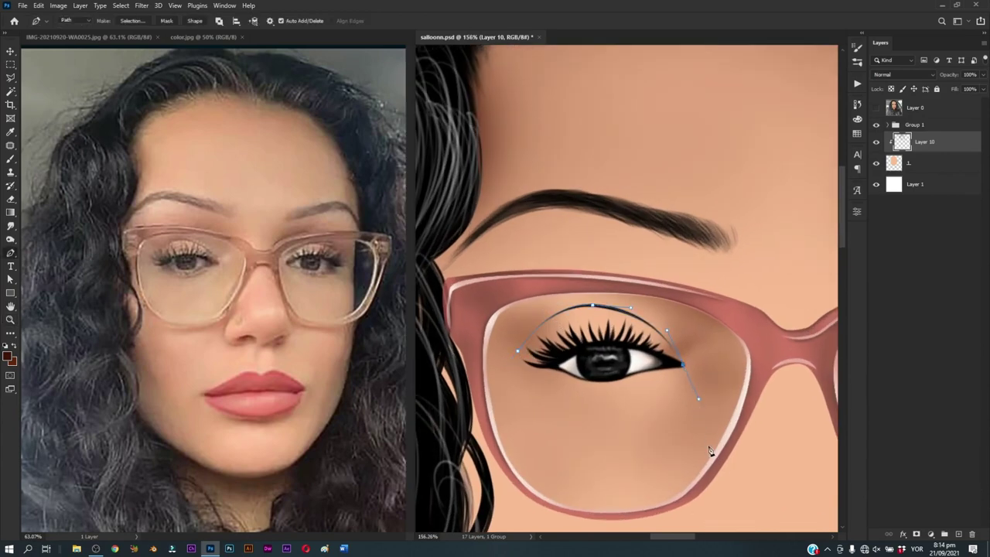
{"action": "key", "text": "b"}
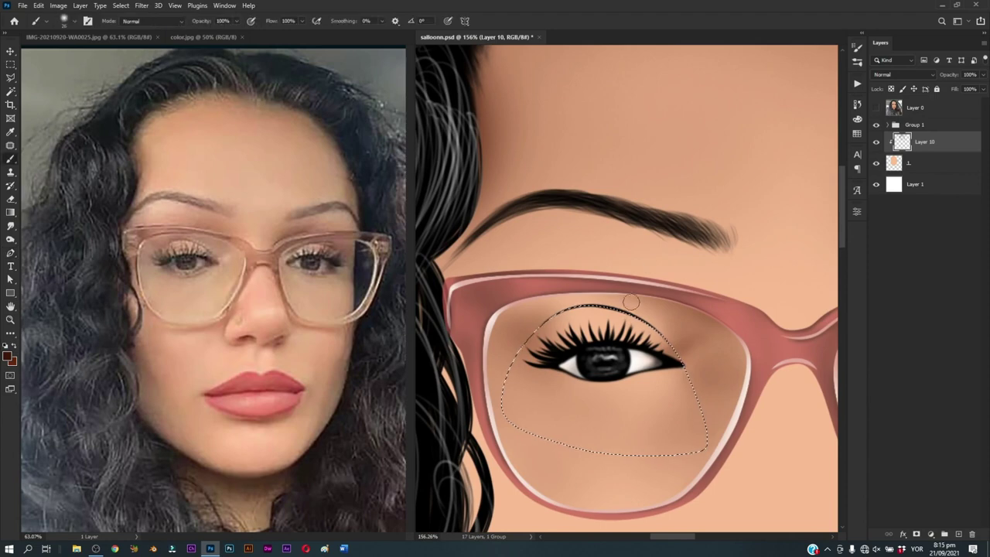
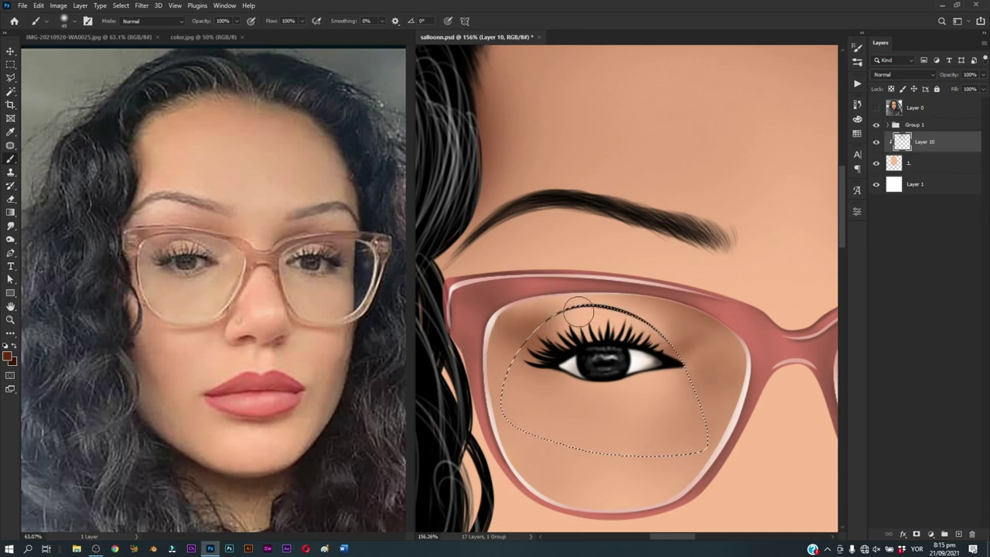
Step: Undo the stray stroke above the left eye, deselect the crease, and fit the portrait on screen
{"action": "key", "text": "ctrl+z"}
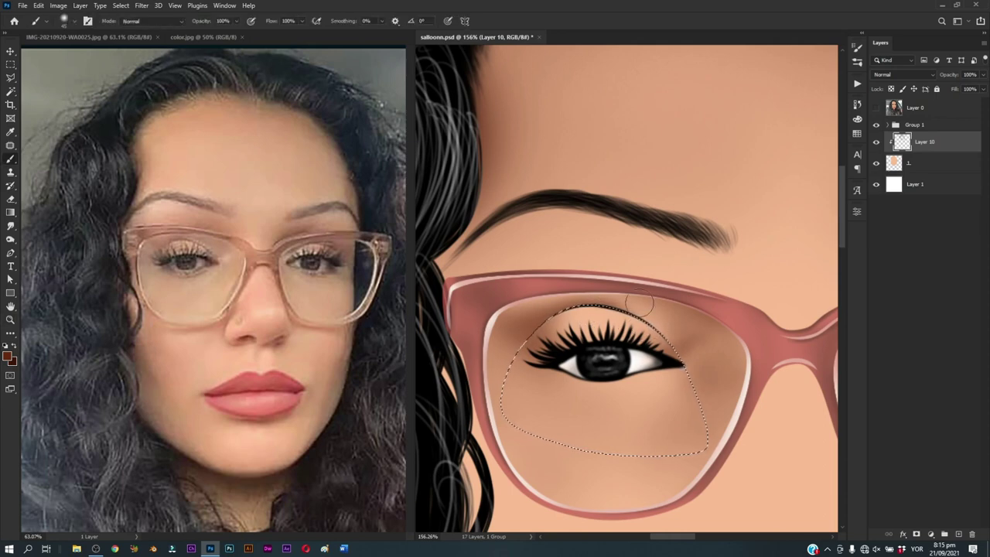
{"action": "key", "text": "ctrl"}
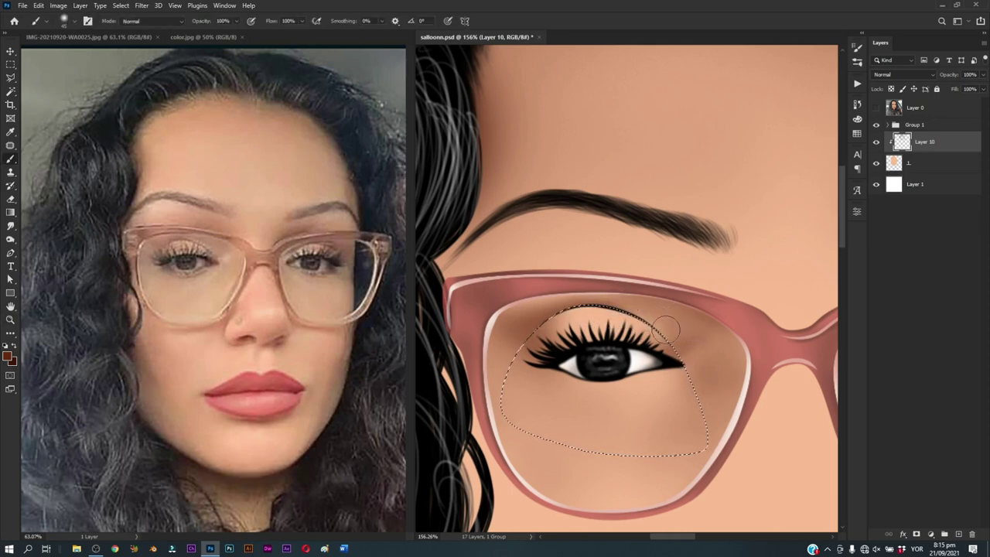
{"action": "left_click", "coordinate": [662, 318], "text": "ctrl"}
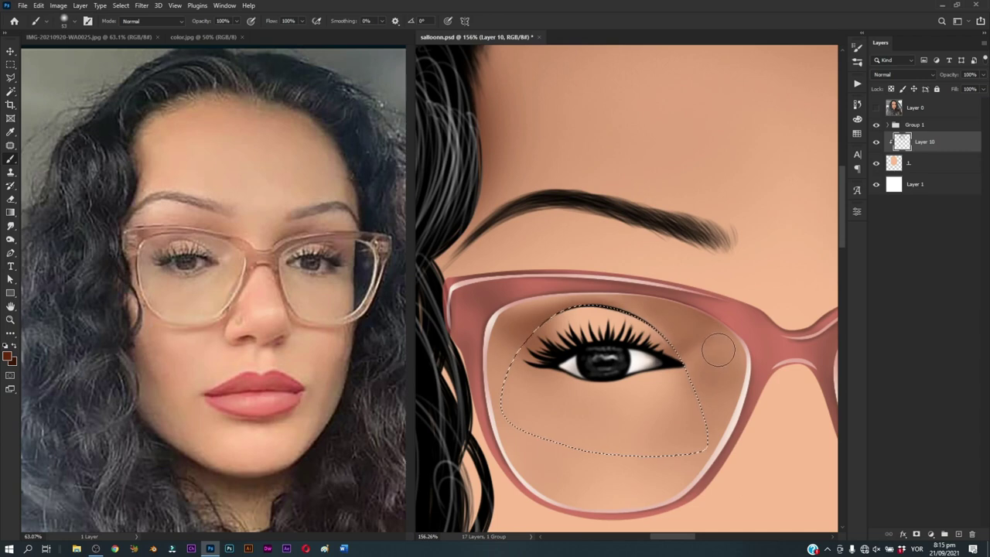
{"action": "left_click", "coordinate": [588, 324], "text": "ctrl"}
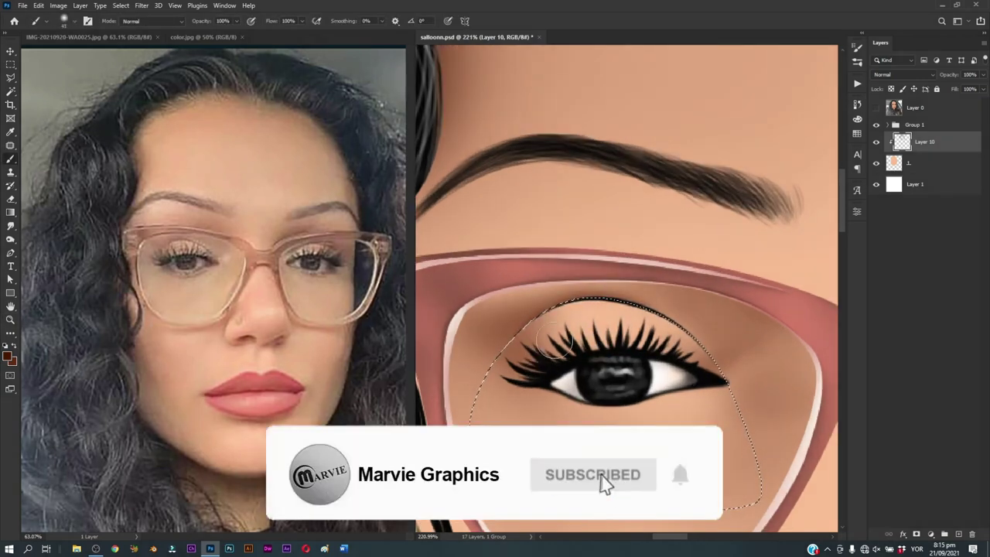
{"action": "key", "text": "ctrl+d"}
{"action": "left_click_drag", "start_coordinate": [537, 310], "coordinate": [677, 332]}
{"action": "key", "text": "ctrl+0"}
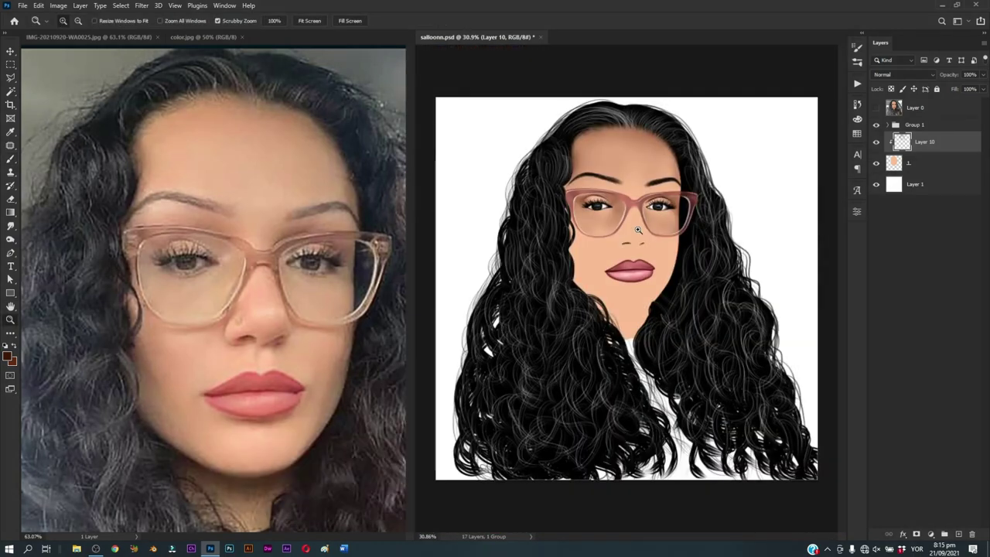
Step: Save the portrait document while zoomed on the left-hand eye
{"action": "left_click_drag", "start_coordinate": [638, 229], "coordinate": [656, 254]}
{"action": "key", "text": "b"}
{"action": "key", "text": "ctrl+s"}
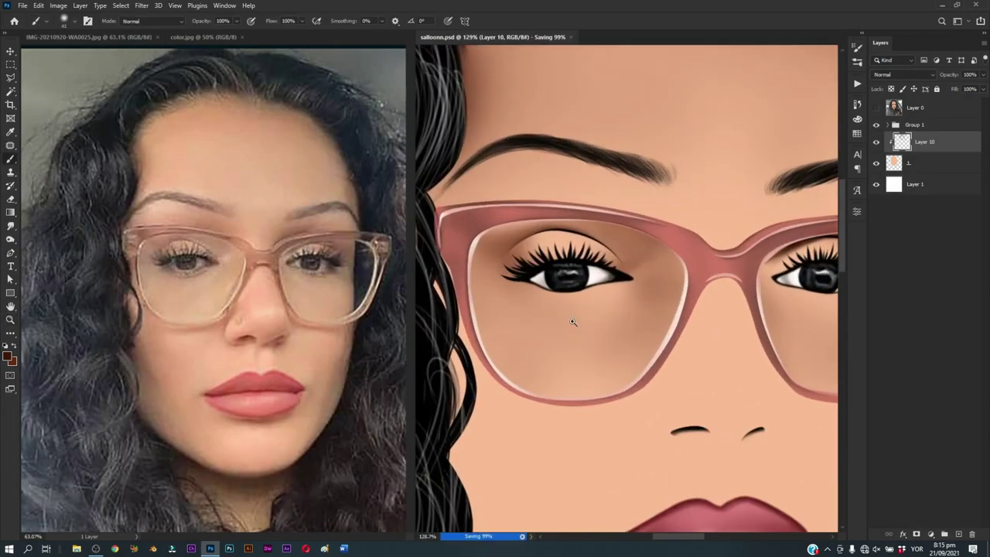
{"action": "scroll", "coordinate": [573, 322], "scroll_direction": "up", "scroll_amount": 2}
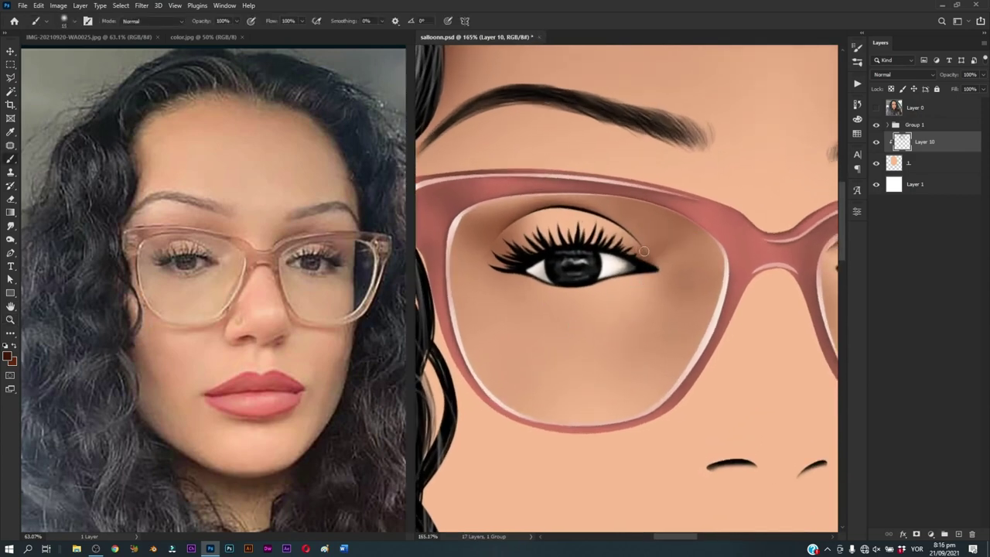
{"action": "scroll", "coordinate": [610, 260], "scroll_direction": "down", "scroll_amount": 1}
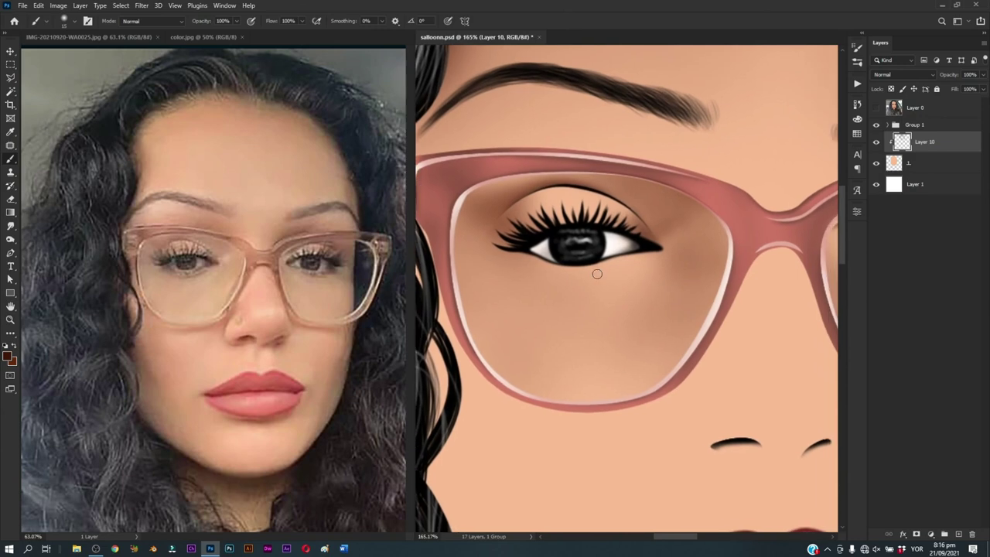
Step: Trace the under-eye area over the reference photo and brush soft brown shading beneath the left eye
{"action": "key", "text": "p"}
{"action": "left_click", "coordinate": [876, 108]}
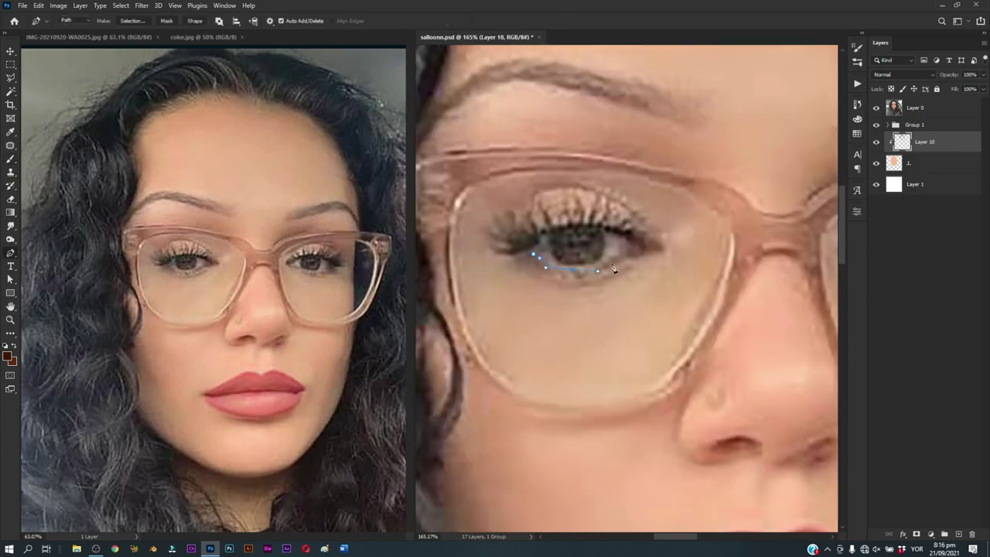
{"action": "left_click", "coordinate": [876, 107]}
{"action": "key", "text": "ctrl+Return"}
{"action": "key", "text": "b"}
{"action": "left_click", "coordinate": [876, 107]}
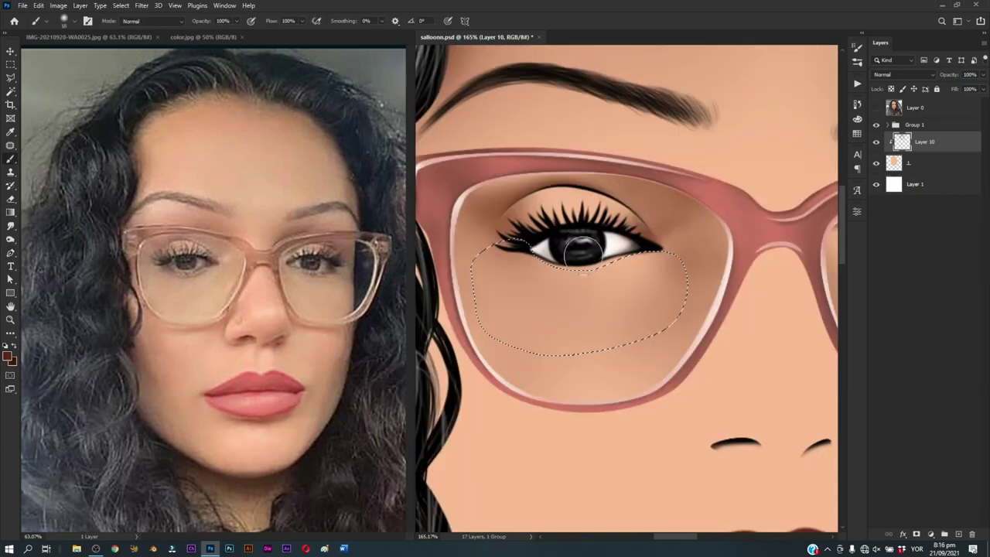
{"action": "right_click", "coordinate": [536, 250], "text": "alt"}
{"action": "right_click", "coordinate": [519, 267], "text": "alt"}
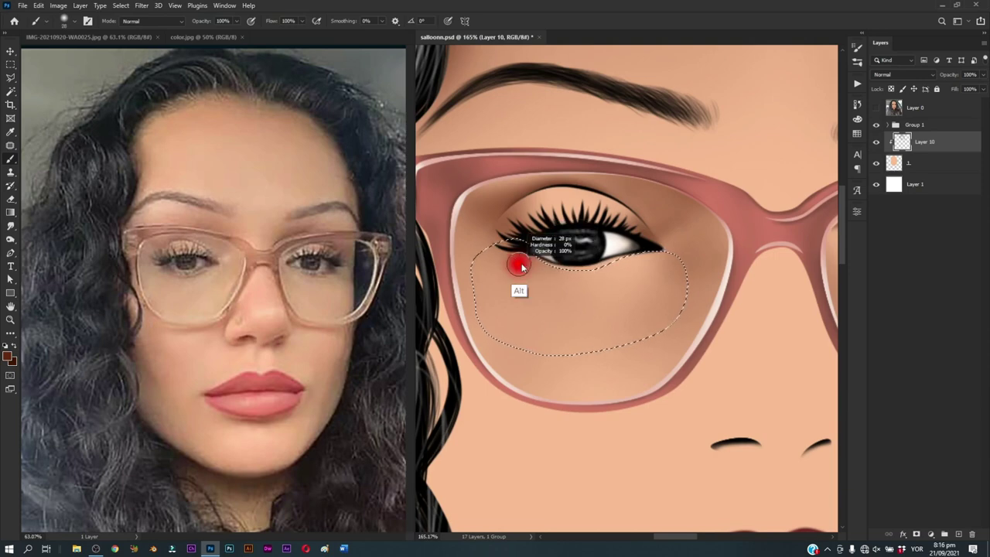
{"action": "right_click", "coordinate": [561, 282], "text": "alt"}
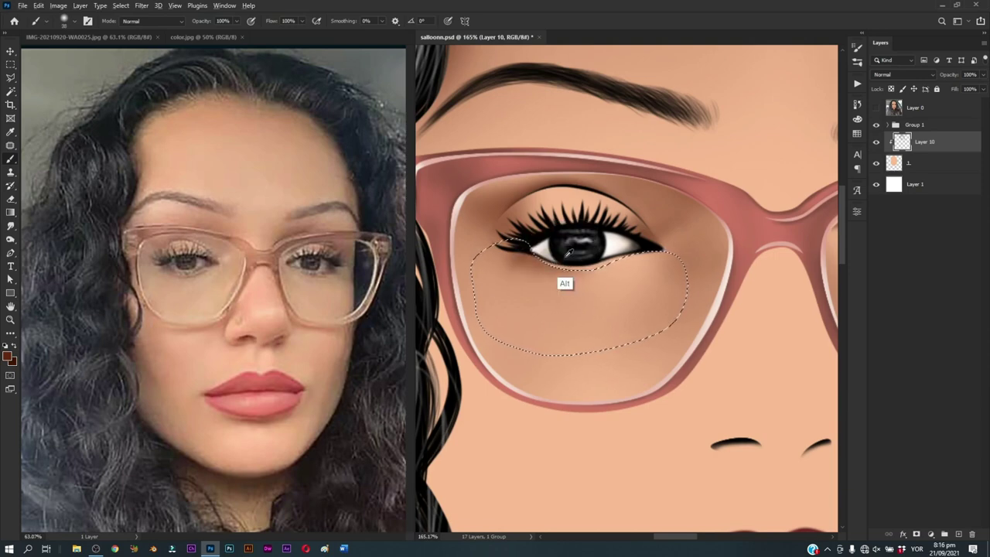
{"action": "left_click_drag", "start_coordinate": [619, 250], "coordinate": [531, 273]}
{"action": "right_click", "coordinate": [616, 246], "text": "alt"}
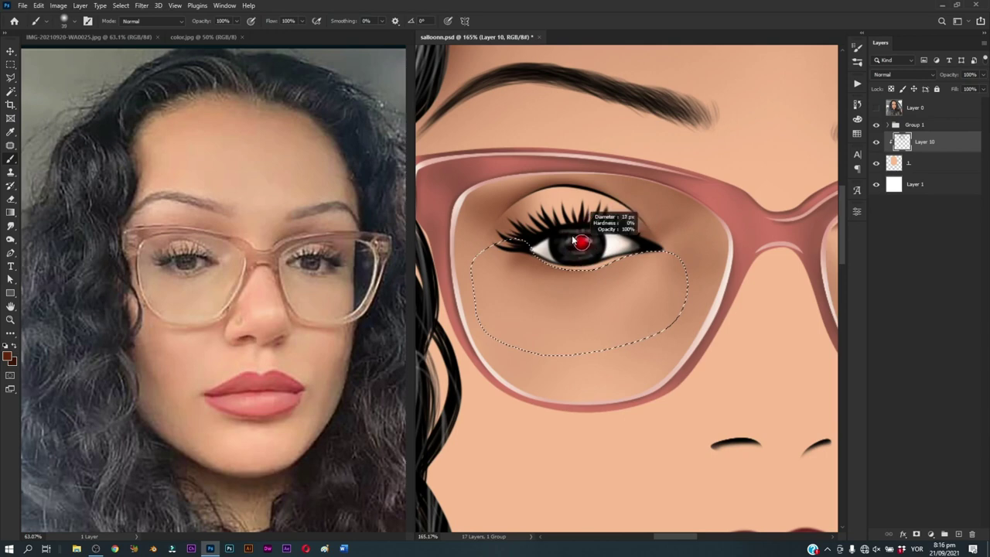
{"action": "mouse_move", "coordinate": [605, 263]}
{"action": "left_mouse_down"}
{"action": "mouse_move", "coordinate": [572, 260]}
{"action": "mouse_move", "coordinate": [618, 248]}
{"action": "left_mouse_up"}
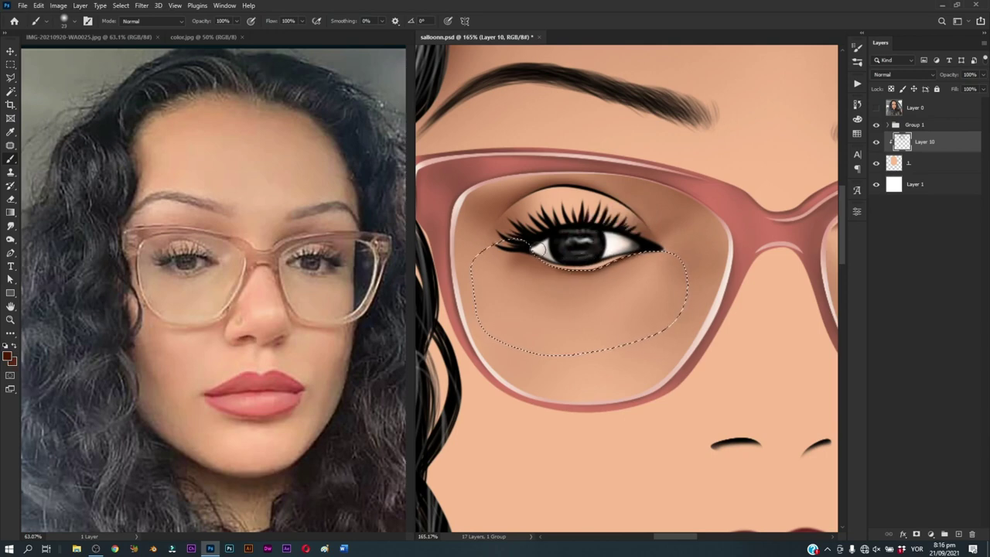
{"action": "left_click_drag", "start_coordinate": [538, 248], "coordinate": [536, 255]}
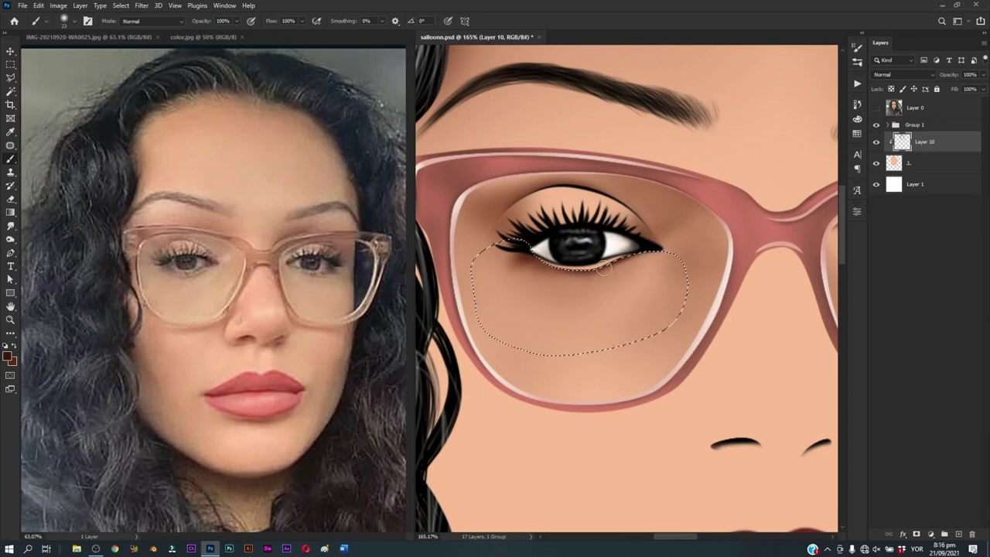
Step: Select the tighter lower-lid area and repaint darker shading along the left eye's lower eyelid
{"action": "key", "text": "p"}
{"action": "key", "text": "ctrl+comma"}
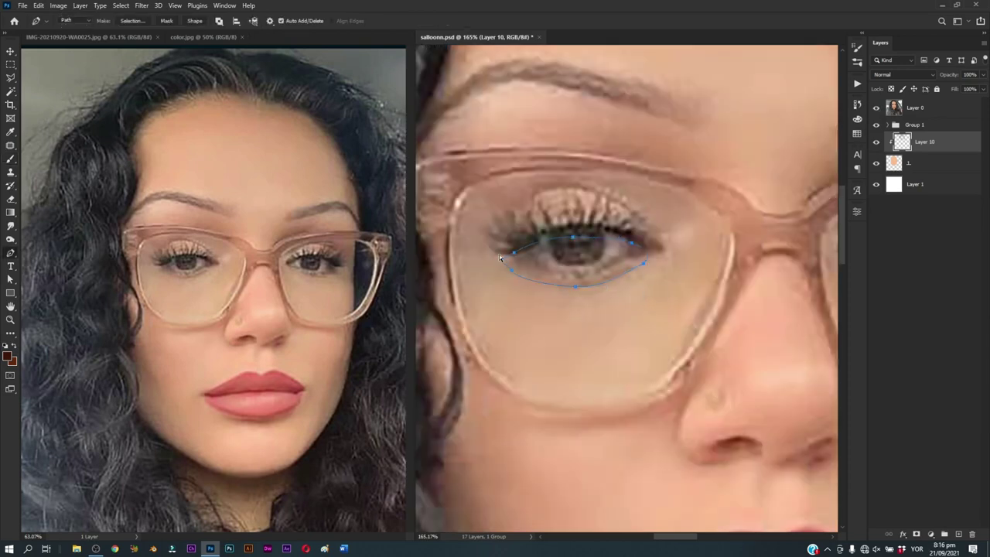
{"action": "key", "text": "b"}
{"action": "key", "text": "ctrl+Return"}
{"action": "key", "text": "ctrl+comma"}
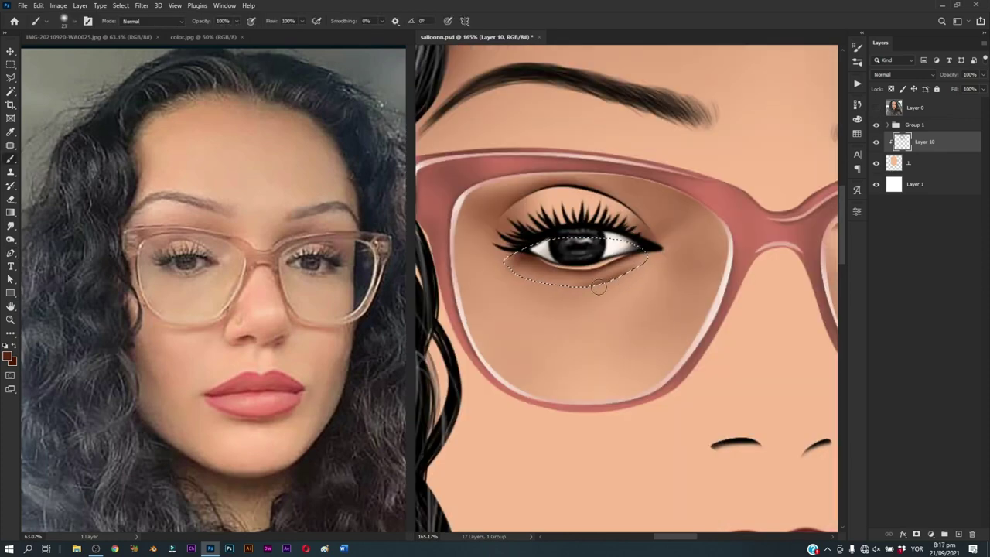
{"action": "left_click_drag", "start_coordinate": [596, 286], "coordinate": [542, 287]}
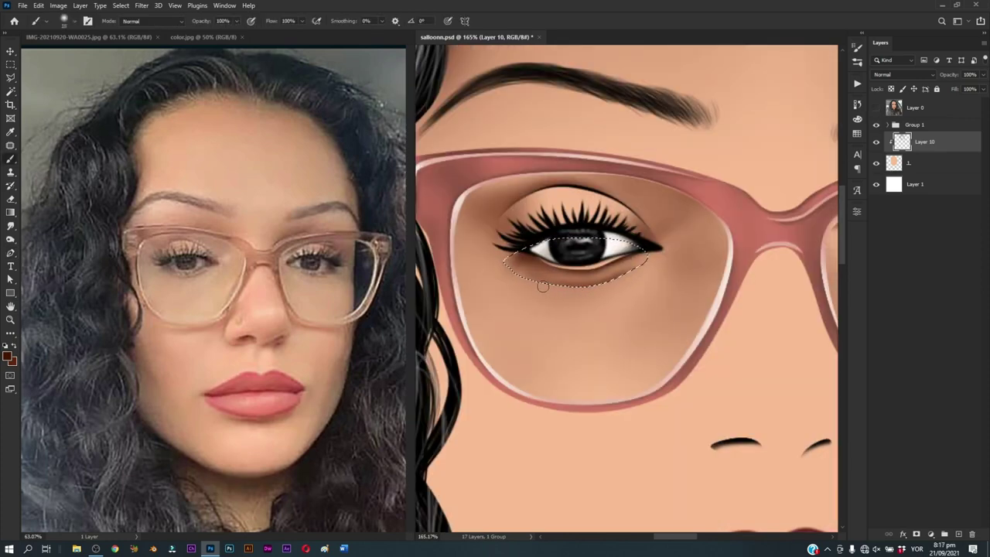
Step: Bring the right-hand eye into view and trace its lower lid as a selection
{"action": "key", "text": "ctrl+0"}
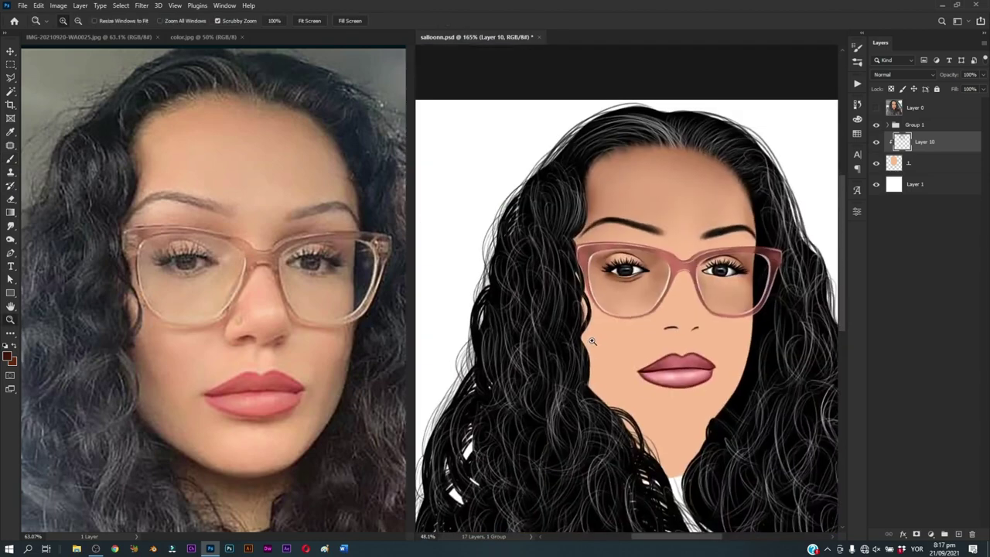
{"action": "scroll", "coordinate": [629, 353], "scroll_direction": "up", "scroll_amount": 5}
{"action": "scroll", "coordinate": [639, 360], "scroll_direction": "up", "scroll_amount": 2}
{"action": "scroll", "coordinate": [638, 359], "scroll_direction": "up", "scroll_amount": 2}
{"action": "key", "text": "r"}
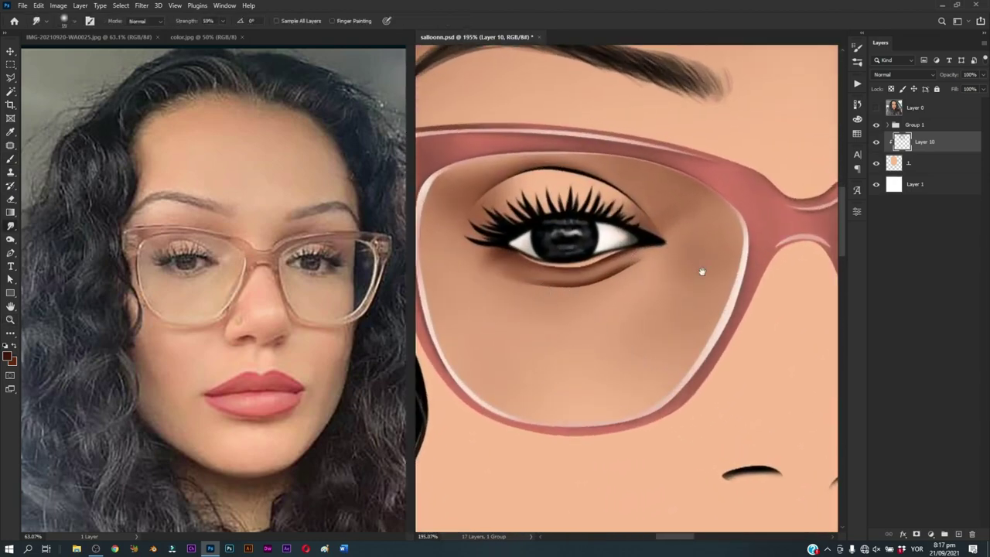
{"action": "left_click_drag", "start_coordinate": [701, 272], "coordinate": [755, 303]}
{"action": "key", "text": "p"}
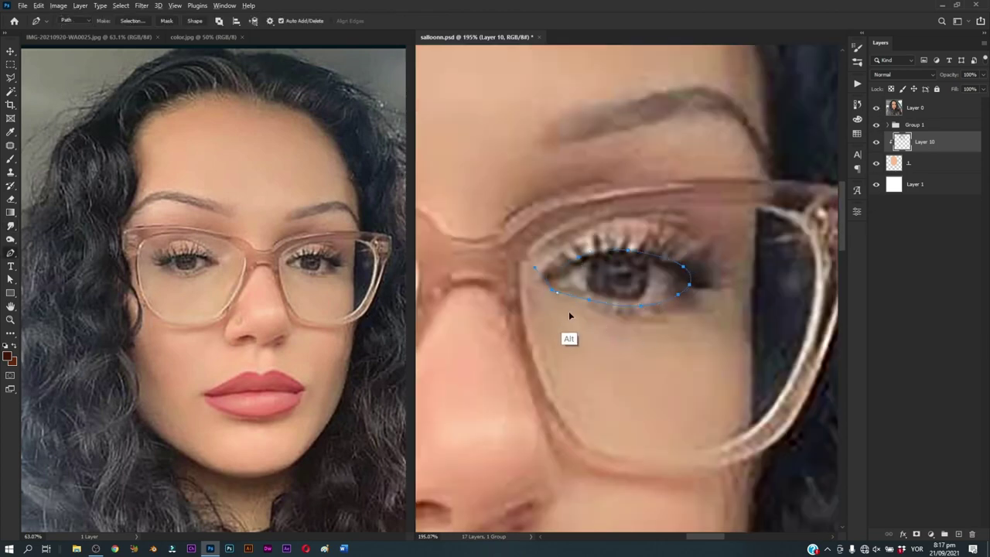
{"action": "key", "text": "b"}
{"action": "left_click", "coordinate": [876, 108]}
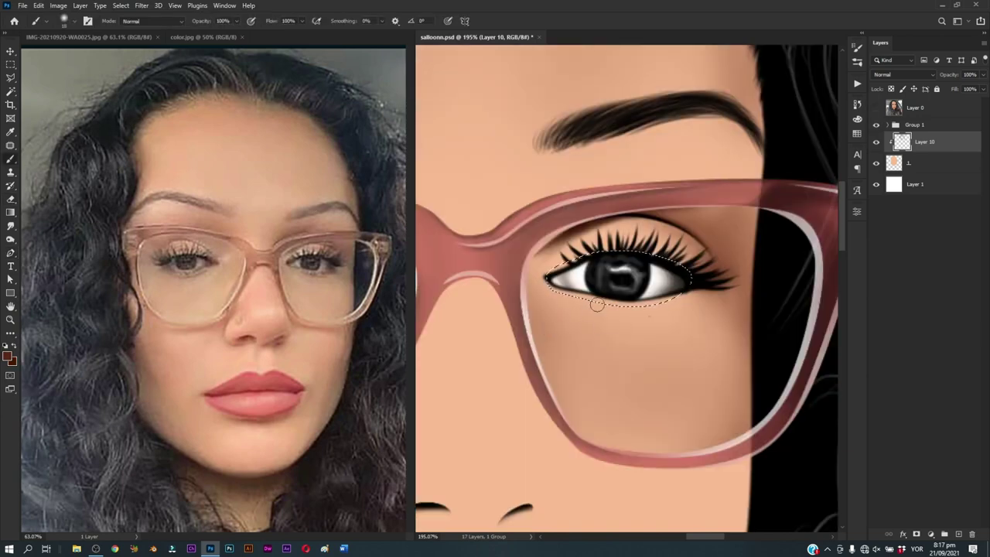
Step: Paint soft shading along the lower lid using a smaller brush and sampled skin colour
{"action": "mouse_move", "coordinate": [597, 305]}
{"action": "left_mouse_down"}
{"action": "mouse_move", "coordinate": [586, 301]}
{"action": "mouse_move", "coordinate": [657, 306]}
{"action": "left_mouse_up"}
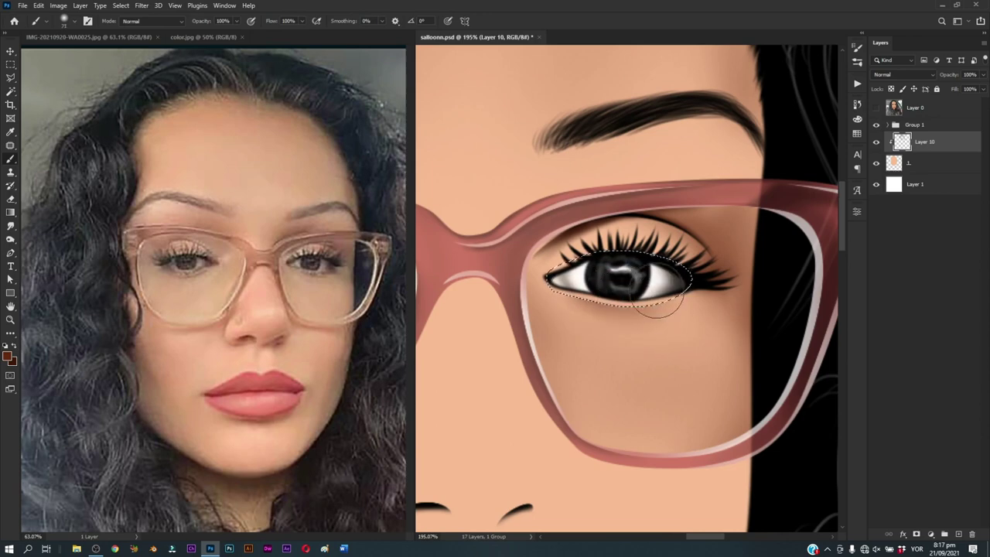
{"action": "key", "text": "bracketleft"}
{"action": "key", "text": "bracketleft"}
{"action": "key", "text": "bracketleft"}
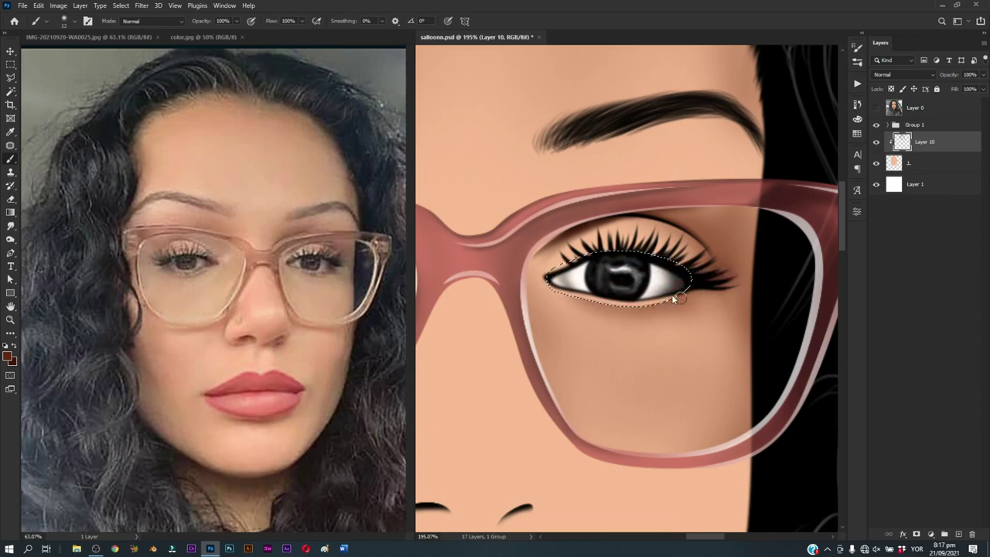
{"action": "key", "text": "alt"}
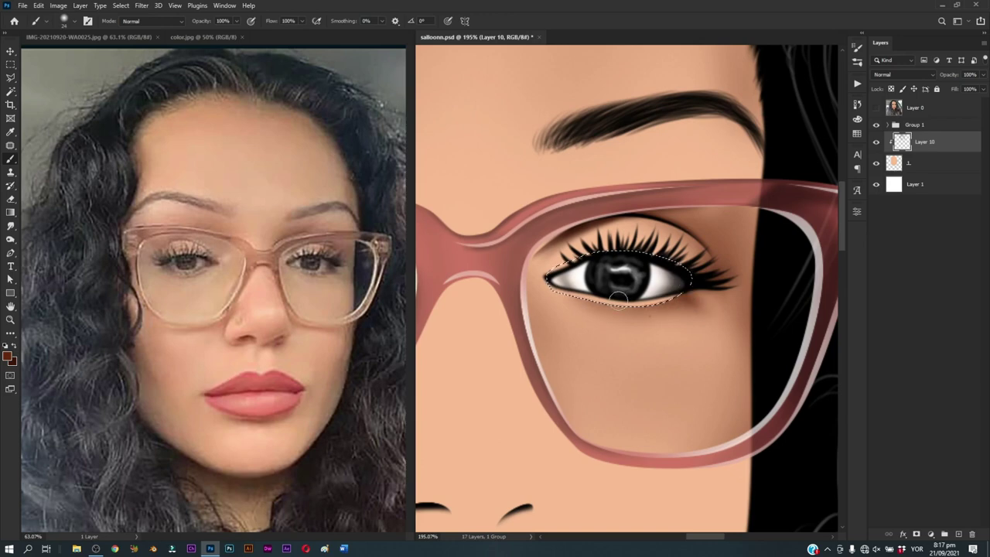
{"action": "left_click_drag", "start_coordinate": [618, 299], "coordinate": [628, 295]}
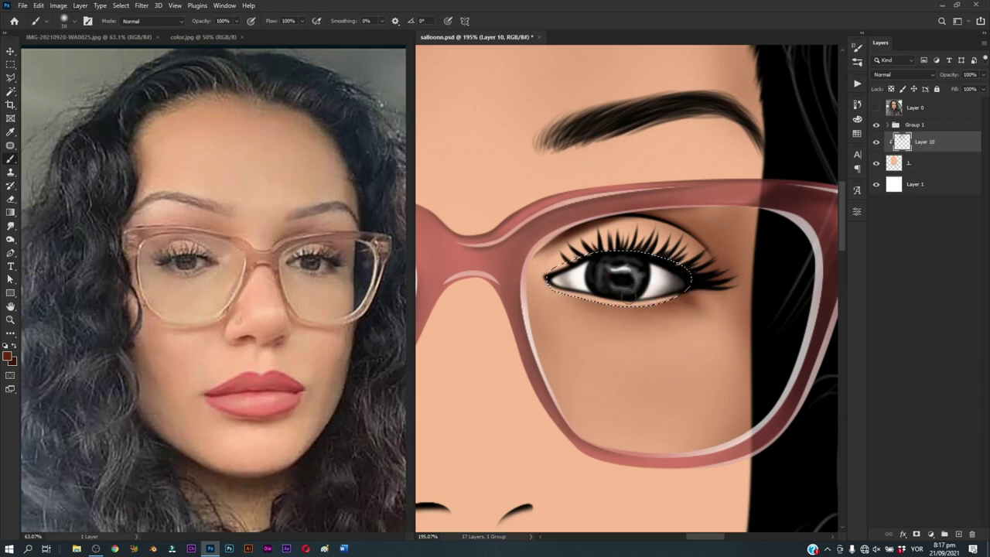
{"action": "left_click", "coordinate": [569, 286], "text": "alt"}
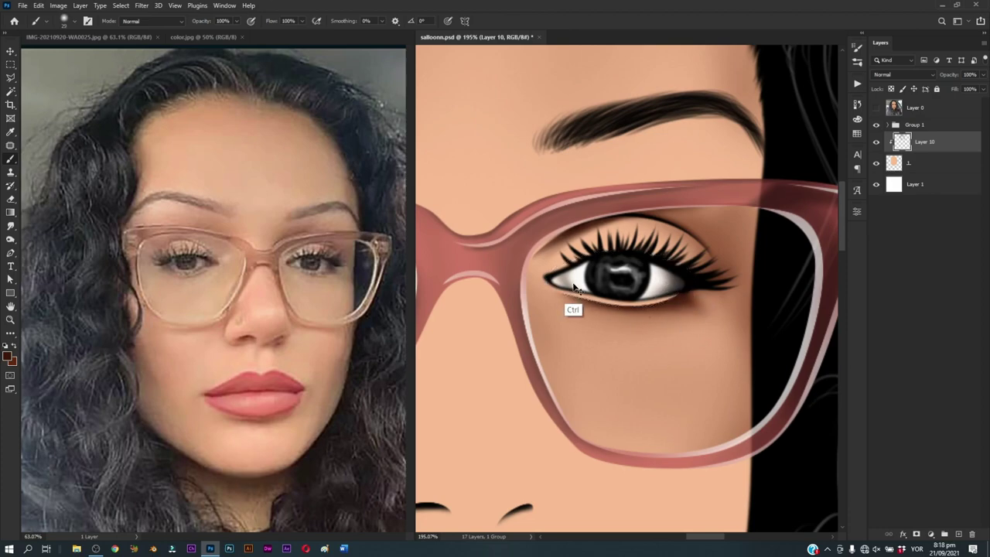
Step: Trace around the right-hand eye, load it as a selection, and deepen shading below its lower lid
{"action": "key", "text": "ctrl+0"}
{"action": "mouse_move", "coordinate": [573, 288]}
{"action": "left_mouse_down"}
{"action": "mouse_move", "coordinate": [640, 410]}
{"action": "mouse_move", "coordinate": [657, 402]}
{"action": "left_mouse_up"}
{"action": "mouse_move", "coordinate": [641, 359]}
{"action": "left_mouse_down"}
{"action": "mouse_move", "coordinate": [627, 380]}
{"action": "mouse_move", "coordinate": [584, 300]}
{"action": "left_mouse_up"}
{"action": "key", "text": "p"}
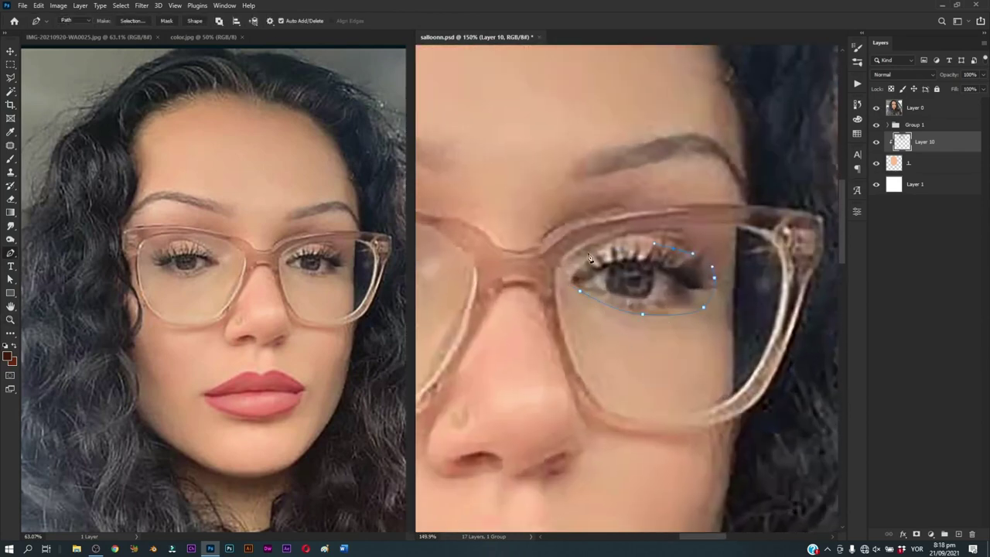
{"action": "key", "text": "b"}
{"action": "key", "text": "ctrl+Return"}
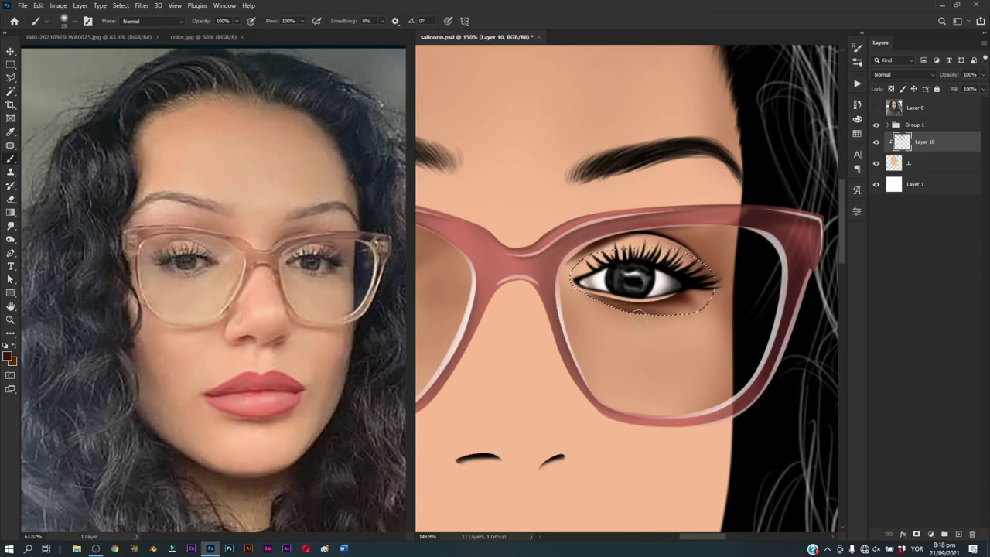
{"action": "mouse_move", "coordinate": [637, 317]}
{"action": "left_mouse_down"}
{"action": "mouse_move", "coordinate": [623, 391]}
{"action": "mouse_move", "coordinate": [588, 392]}
{"action": "left_mouse_up"}
{"action": "key", "text": "b"}
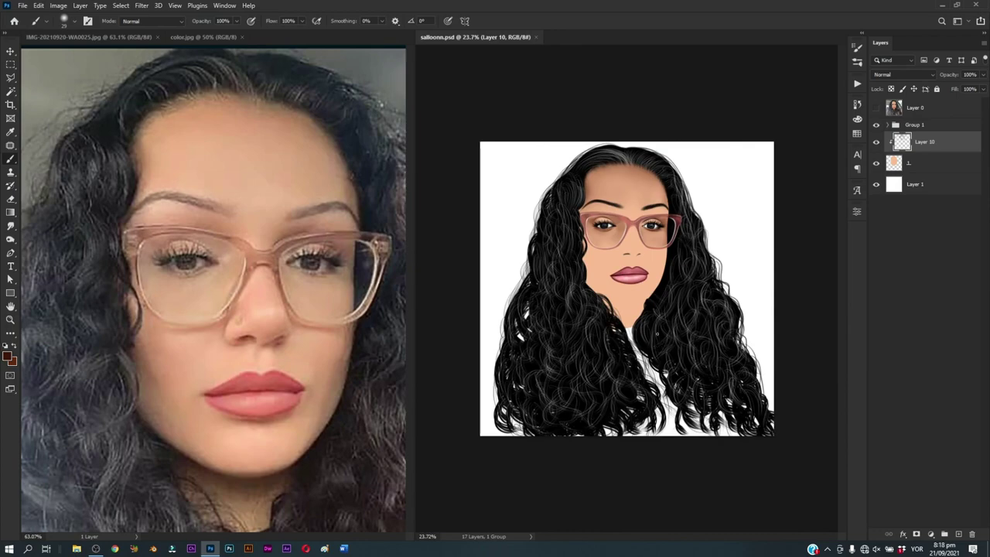
Step: Zoom in to inspect both eyes, closing in on the right eye
{"action": "key", "text": "ctrl+minus"}
{"action": "key", "text": "ctrl+plus"}
{"action": "key", "text": "ctrl+plus"}
{"action": "key", "text": "ctrl+plus"}
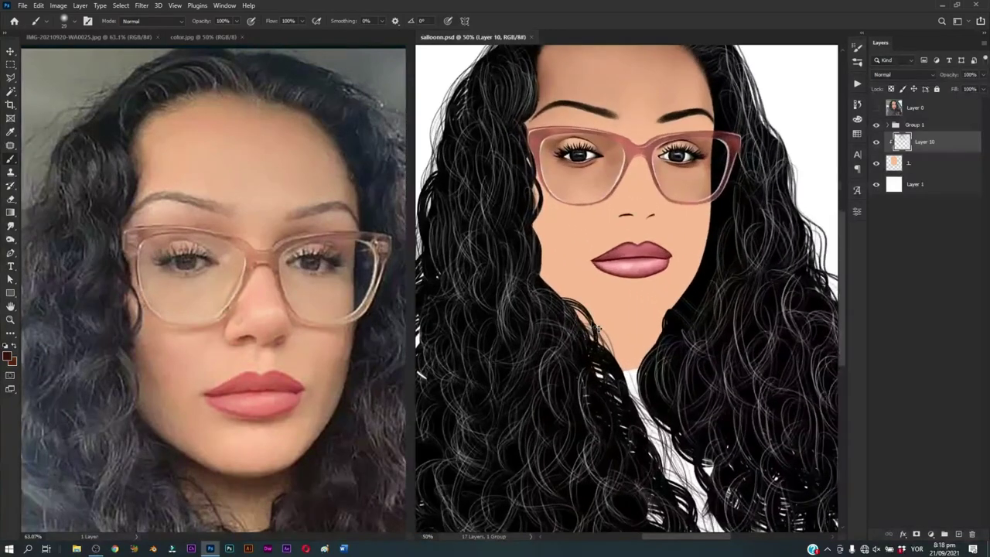
{"action": "key", "text": "ctrl+plus"}
{"action": "scroll", "coordinate": [841, 276], "scroll_direction": "up", "scroll_amount": 3}
{"action": "scroll", "coordinate": [840, 267], "scroll_direction": "up", "scroll_amount": 2}
{"action": "key", "text": "z"}
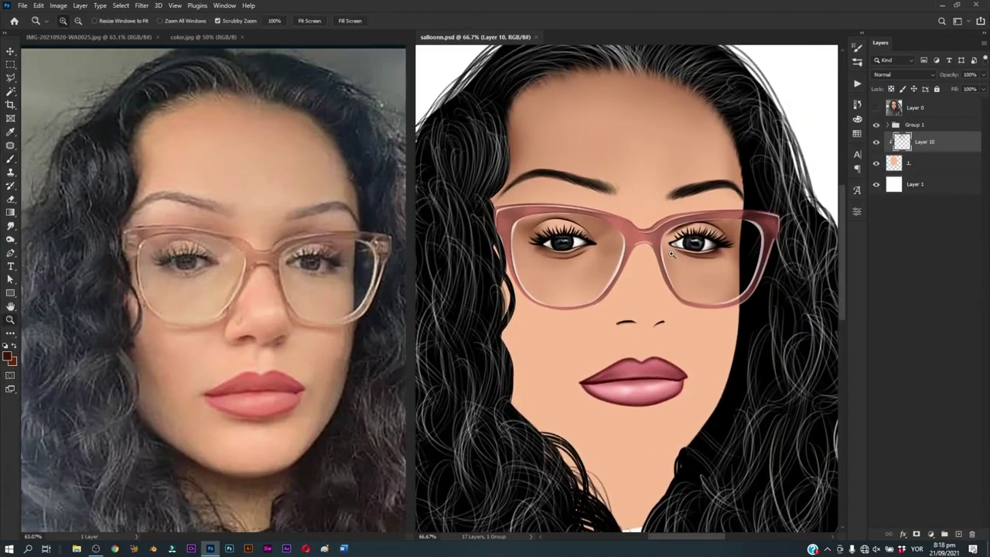
{"action": "left_click", "coordinate": [689, 283]}
{"action": "left_click", "coordinate": [715, 246]}
{"action": "key", "text": "b"}
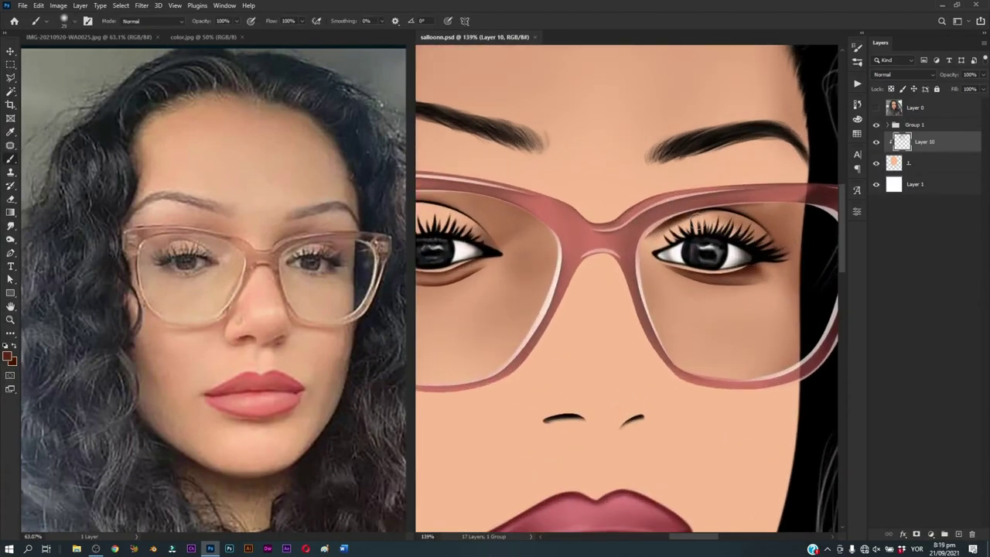
{"action": "scroll", "coordinate": [657, 255], "scroll_direction": "left", "scroll_amount": 2}
{"action": "scroll", "coordinate": [540, 271], "scroll_direction": "left", "scroll_amount": 2}
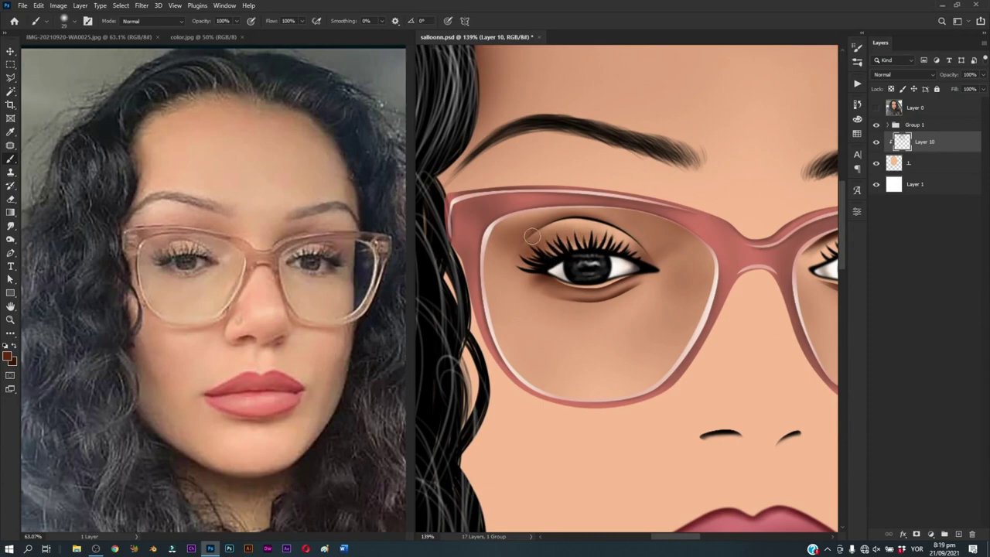
Step: Touch up the eye area with the brush and save salloonn.psd
{"action": "key", "text": "z"}
{"action": "key", "text": "ctrl+0"}
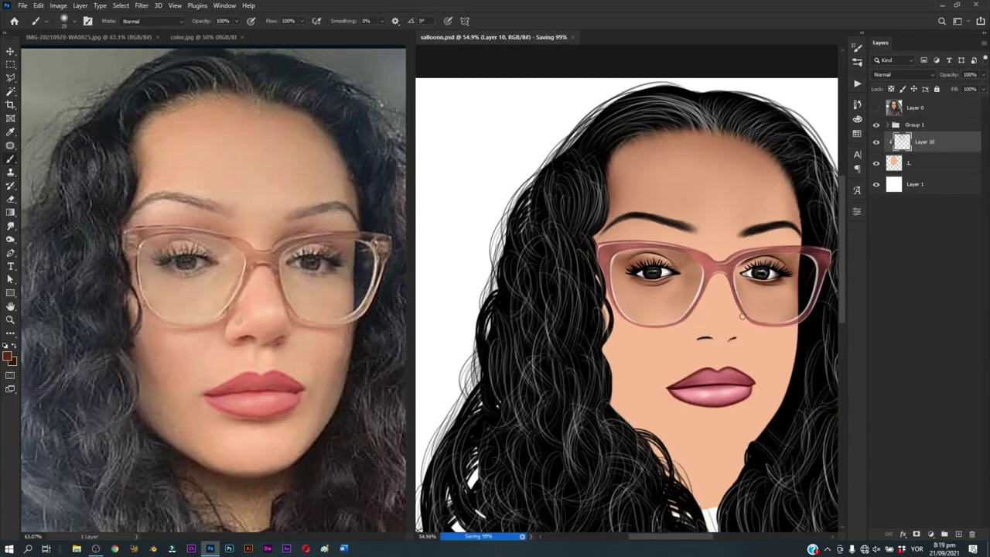
{"action": "left_click", "coordinate": [656, 298]}
{"action": "key", "text": "b"}
{"action": "scroll", "coordinate": [667, 255], "scroll_direction": "right", "scroll_amount": 2}
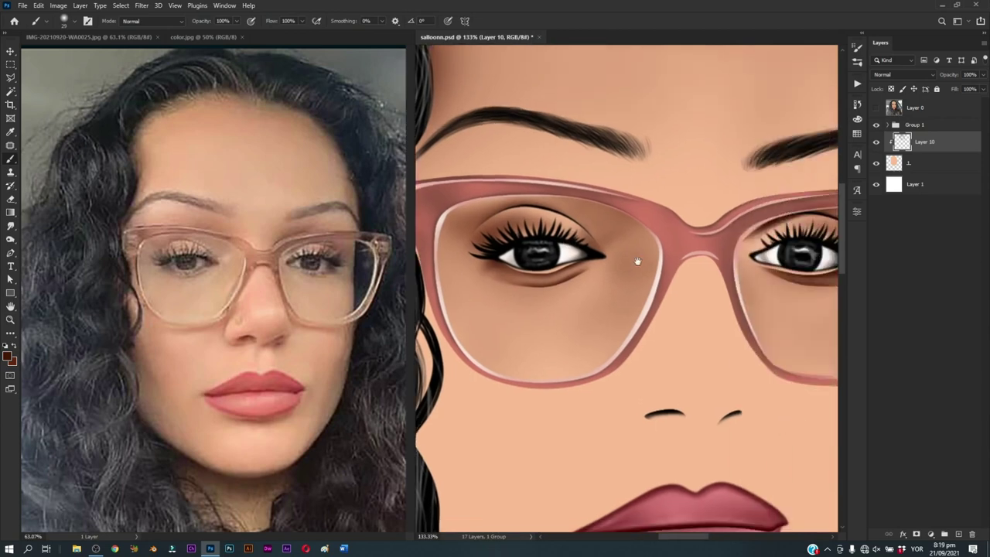
{"action": "scroll", "coordinate": [637, 259], "scroll_direction": "right", "scroll_amount": 3}
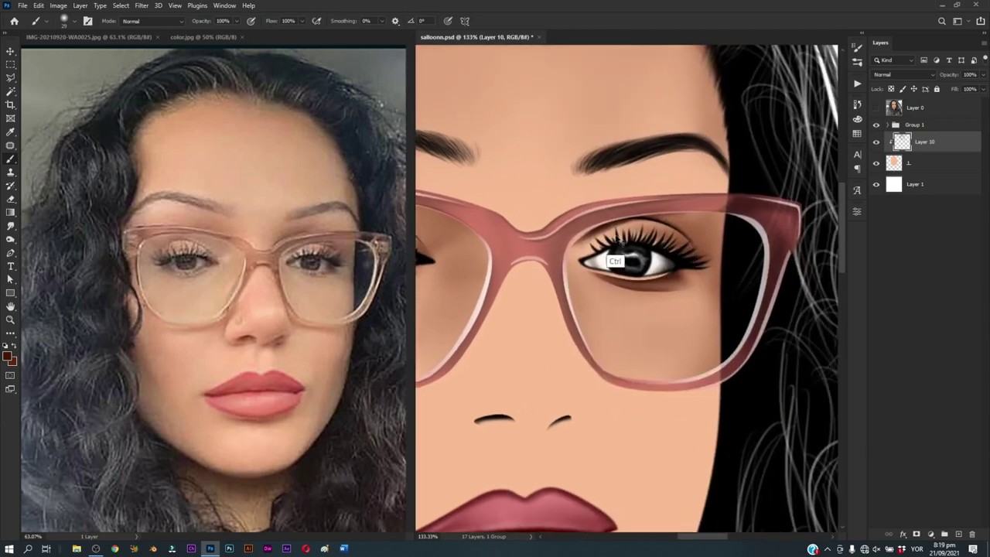
{"action": "scroll", "coordinate": [618, 240], "scroll_direction": "down", "scroll_amount": 5}
{"action": "key", "text": "ctrl+s"}
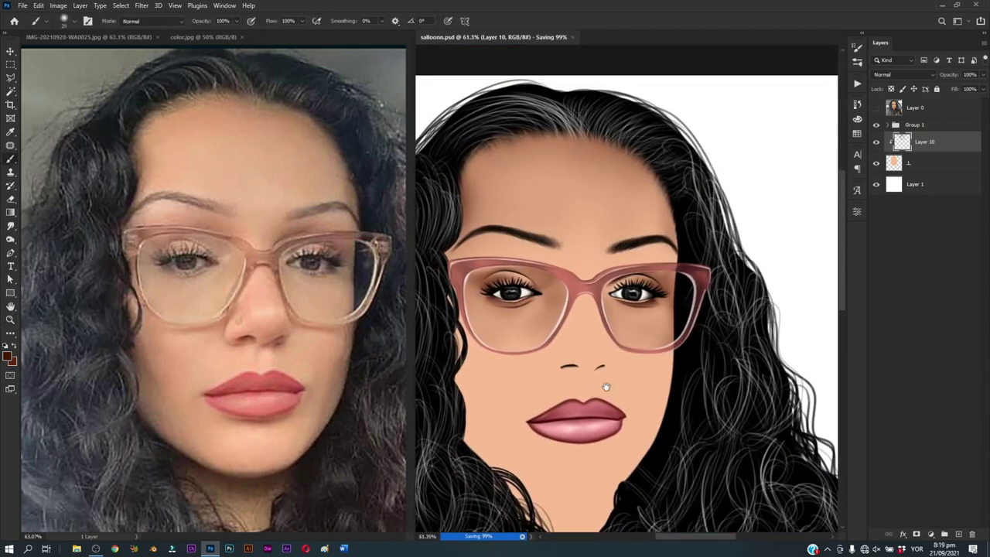
{"action": "left_click_drag", "start_coordinate": [605, 386], "coordinate": [621, 380]}
Step: Expand Group 1 to load the lens selection, compare with the reference photo, then collapse the group
{"action": "left_click", "coordinate": [893, 126]}
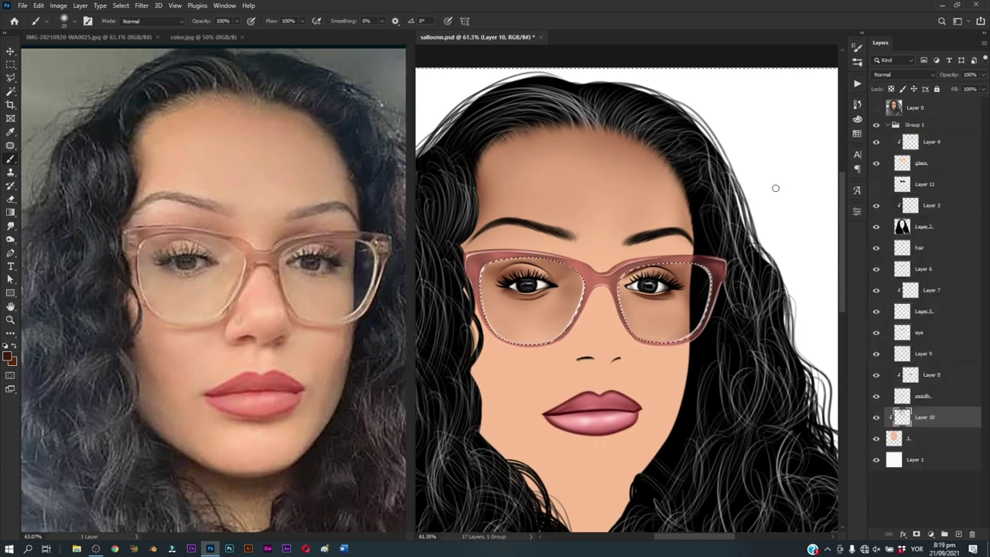
{"action": "left_click", "coordinate": [876, 107]}
{"action": "scroll", "coordinate": [641, 271], "scroll_direction": "up", "scroll_amount": 3}
{"action": "left_click", "coordinate": [876, 107]}
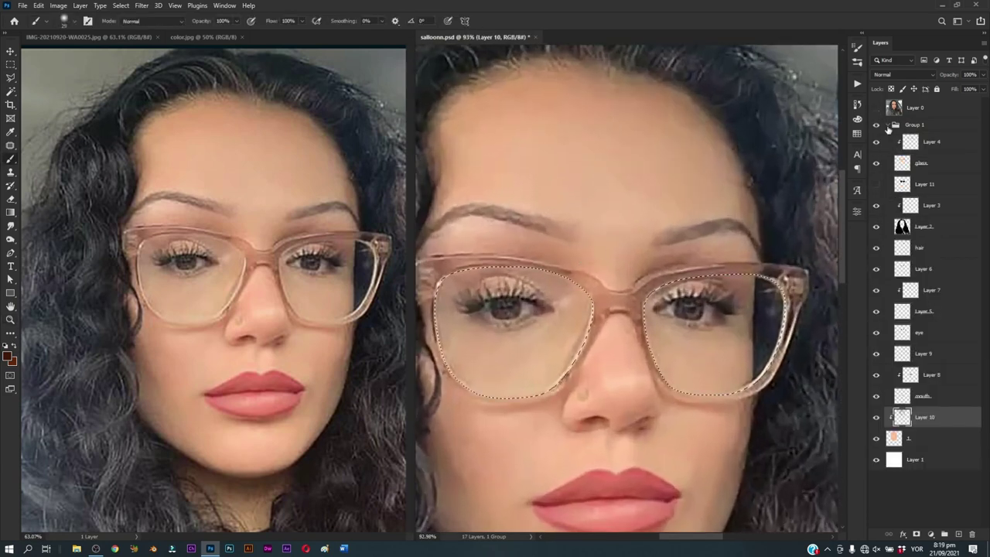
{"action": "left_click", "coordinate": [887, 124]}
{"action": "left_click_drag", "start_coordinate": [641, 271], "coordinate": [688, 279]}
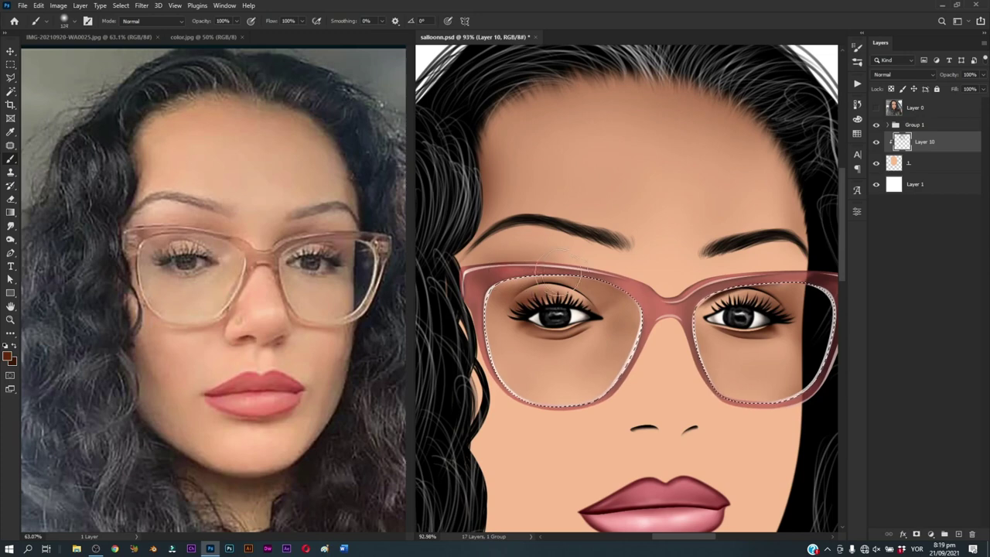
Step: Brush soft brown shadow between the left brow and frame, sizing the brush to about 72 px
{"action": "left_click_drag", "start_coordinate": [592, 267], "coordinate": [604, 289]}
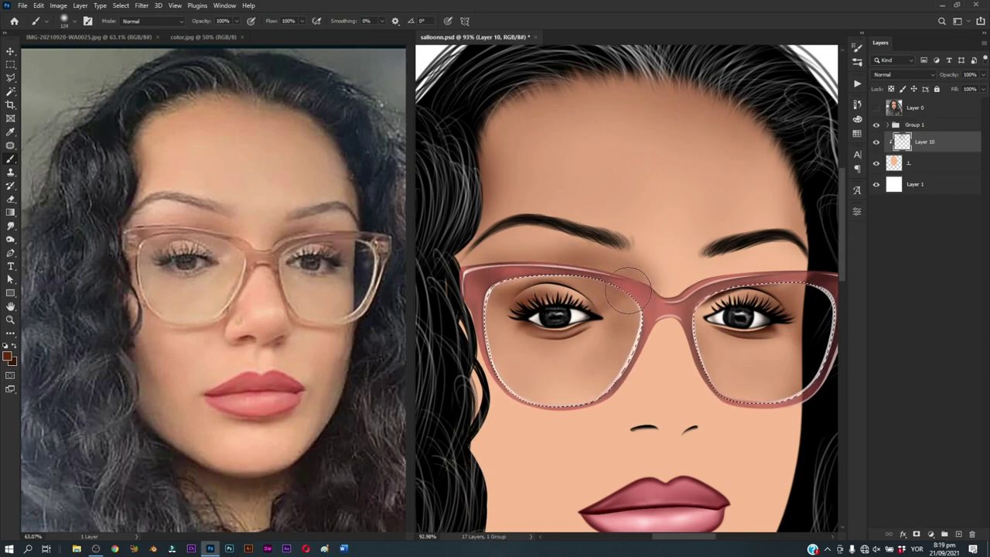
{"action": "left_click_drag", "start_coordinate": [603, 290], "coordinate": [584, 261]}
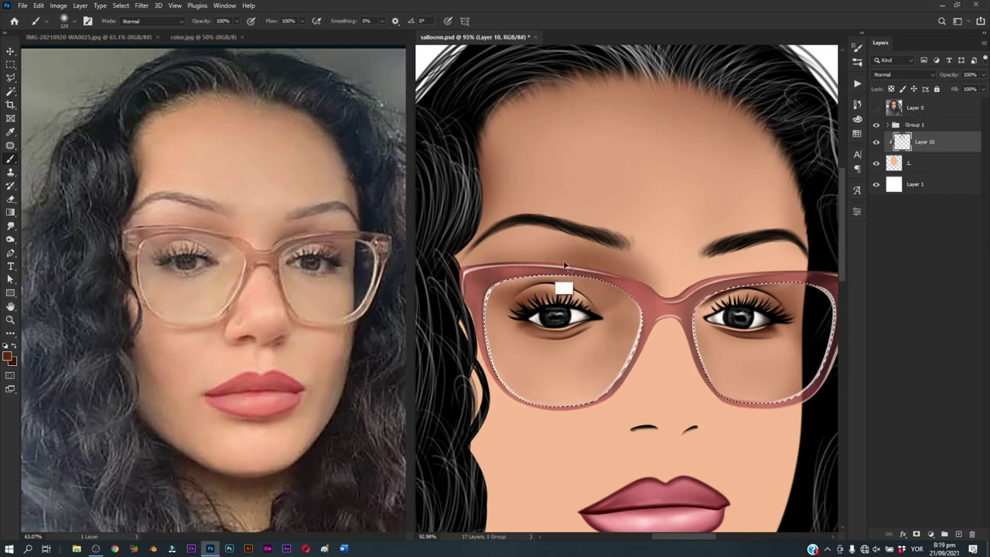
{"action": "scroll", "coordinate": [584, 262], "scroll_direction": "down", "scroll_amount": 3}
{"action": "scroll", "coordinate": [591, 309], "scroll_direction": "up", "scroll_amount": 2}
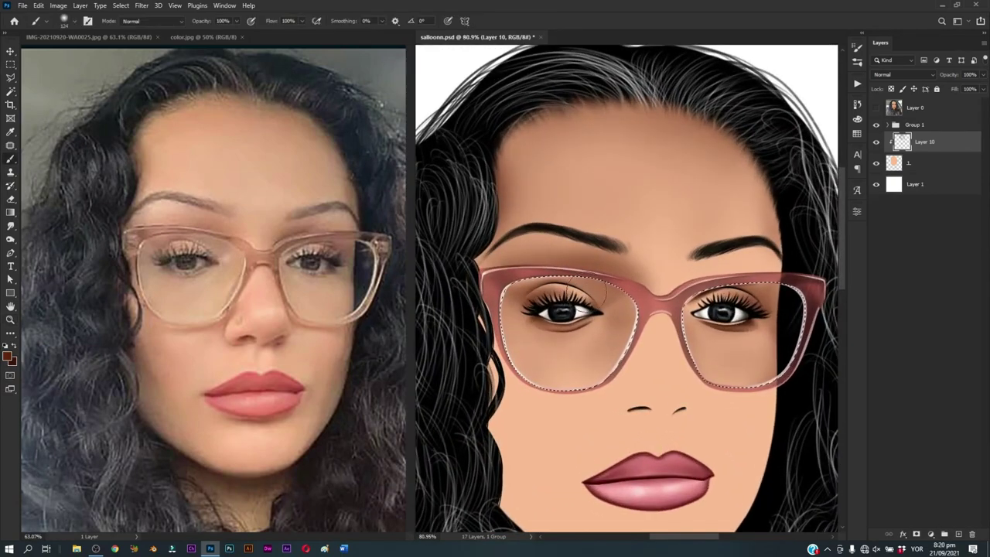
{"action": "left_click_drag", "start_coordinate": [597, 331], "coordinate": [527, 349]}
{"action": "left_click", "coordinate": [622, 294]}
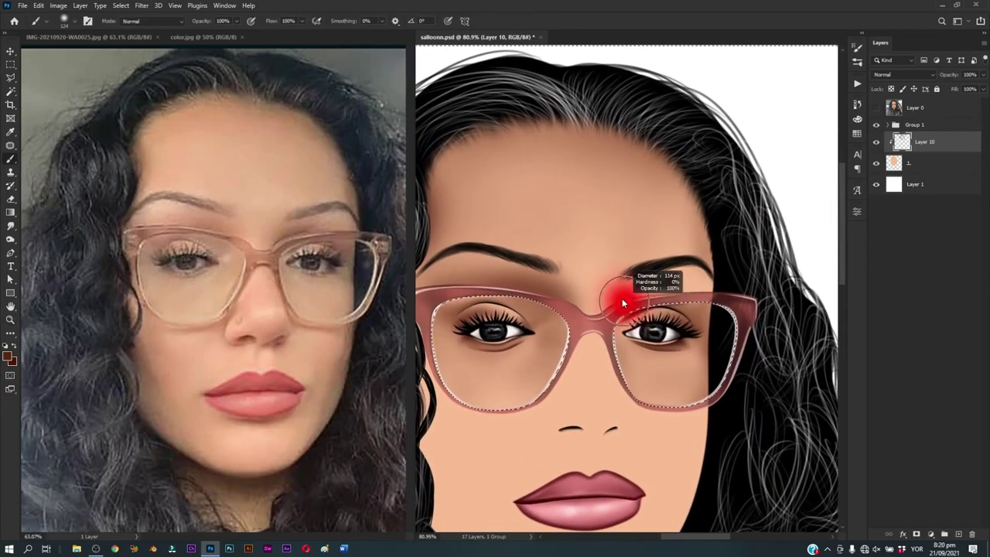
{"action": "mouse_move", "coordinate": [628, 302]}
{"action": "left_mouse_down"}
{"action": "mouse_move", "coordinate": [642, 301]}
{"action": "mouse_move", "coordinate": [622, 309]}
{"action": "left_mouse_up"}
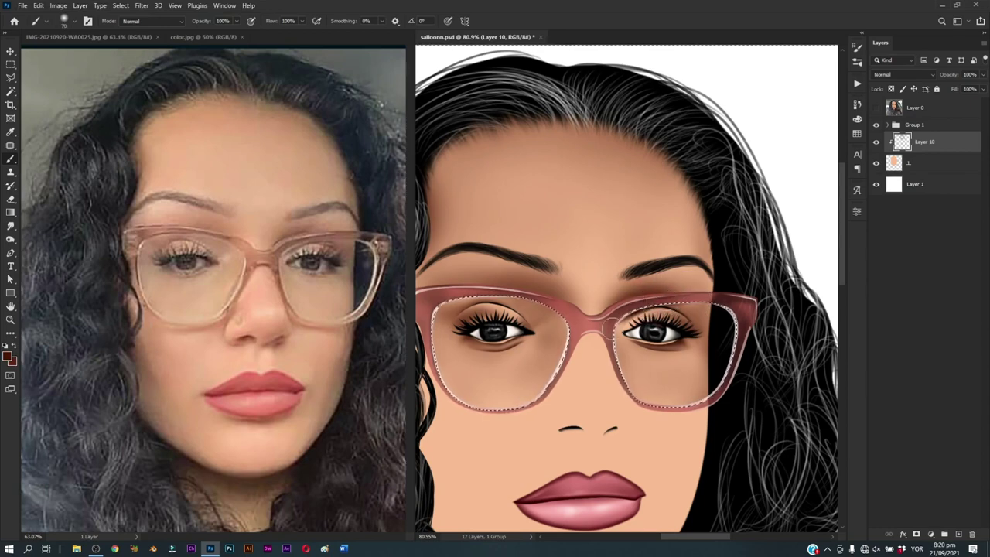
{"action": "left_click", "coordinate": [566, 305]}
{"action": "left_click_drag", "start_coordinate": [566, 306], "coordinate": [469, 293]}
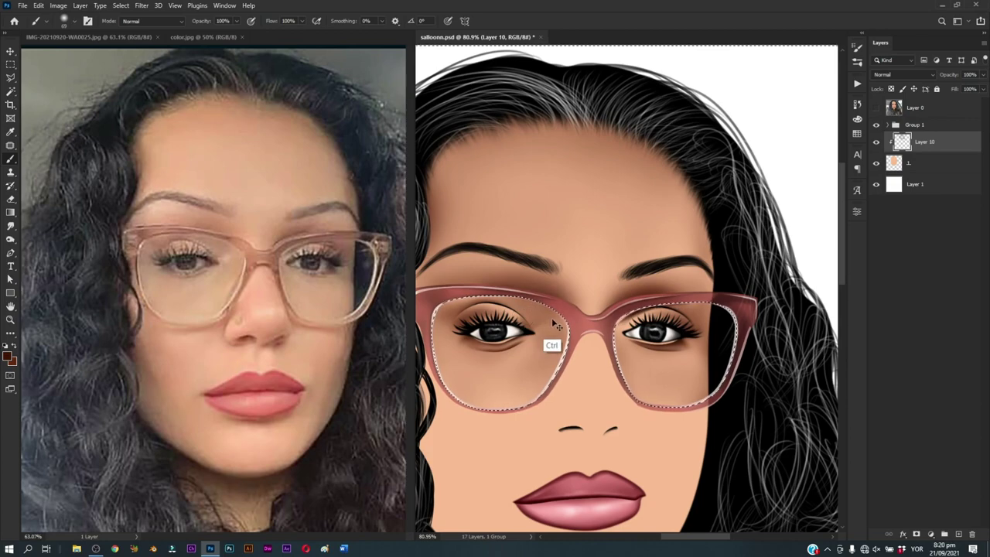
Step: Shade the nose-bridge area above the frame, varying the brush between about 51 and 98 px
{"action": "key", "text": "z"}
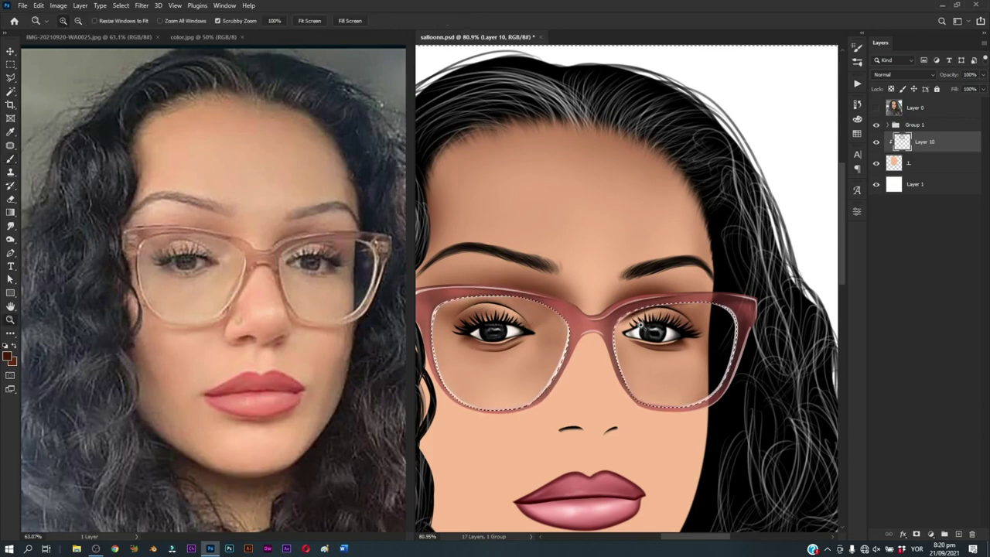
{"action": "key", "text": "ctrl+0"}
{"action": "left_click_drag", "start_coordinate": [666, 245], "coordinate": [678, 303]}
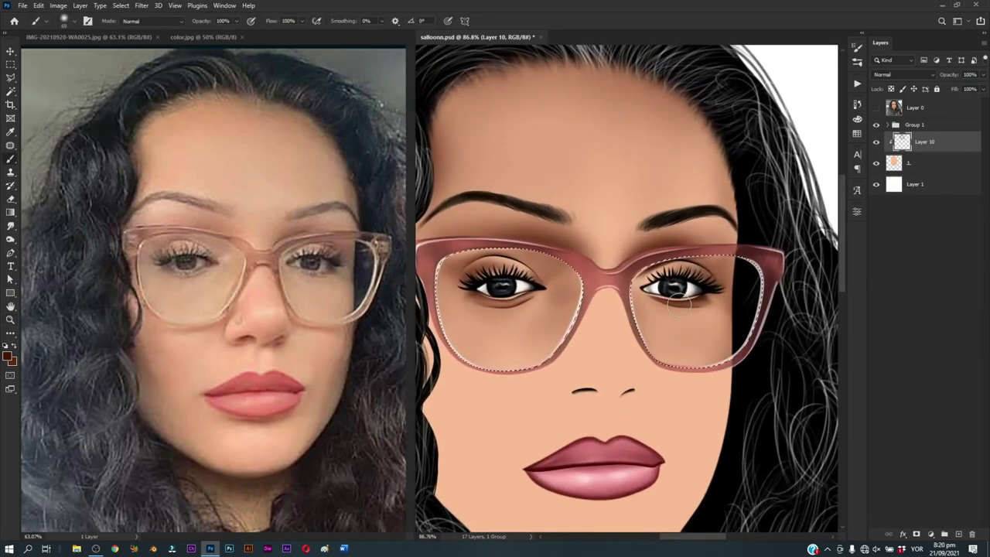
{"action": "left_click_drag", "start_coordinate": [634, 254], "coordinate": [646, 254]}
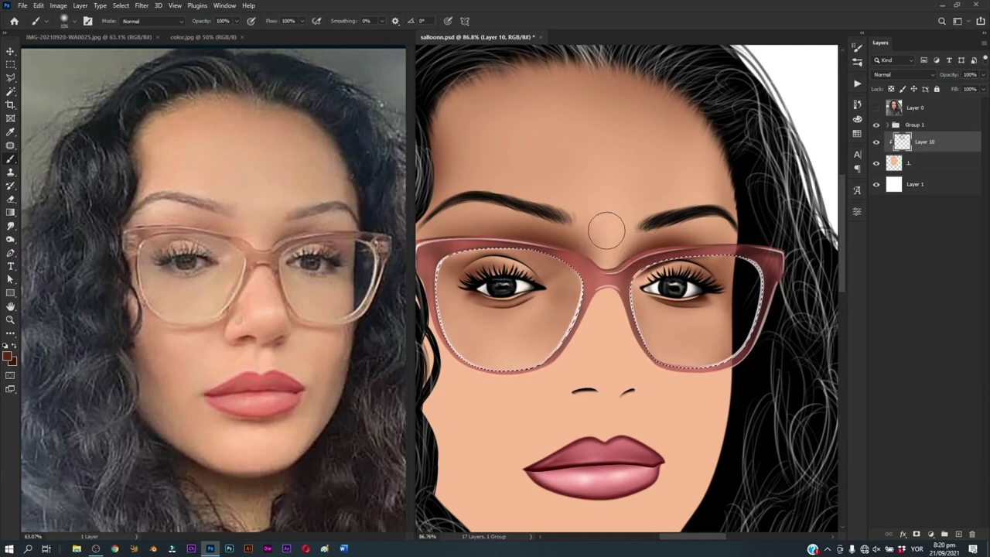
{"action": "left_click_drag", "start_coordinate": [607, 292], "coordinate": [611, 272]}
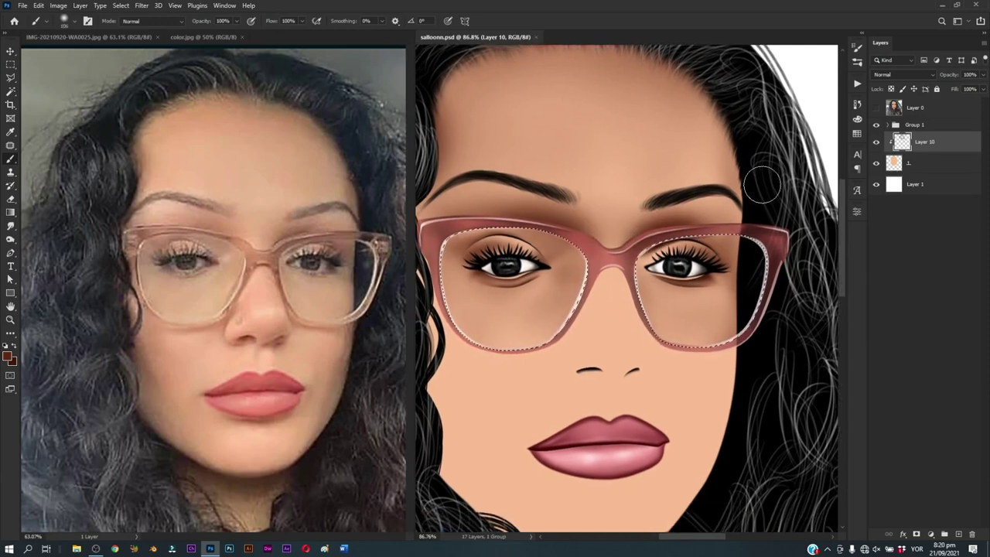
{"action": "left_click_drag", "start_coordinate": [748, 243], "coordinate": [775, 236]}
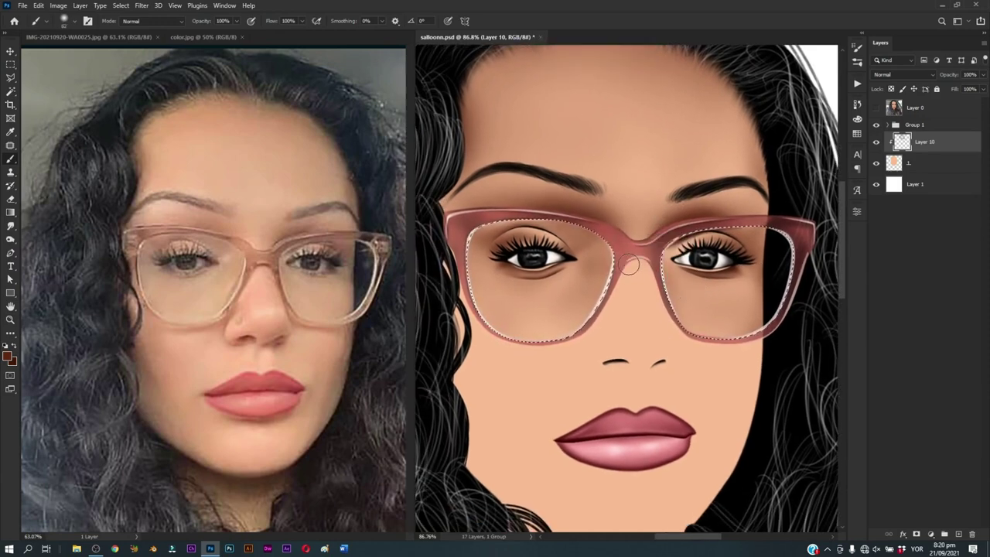
{"action": "scroll", "coordinate": [634, 263], "scroll_direction": "up", "scroll_amount": 2}
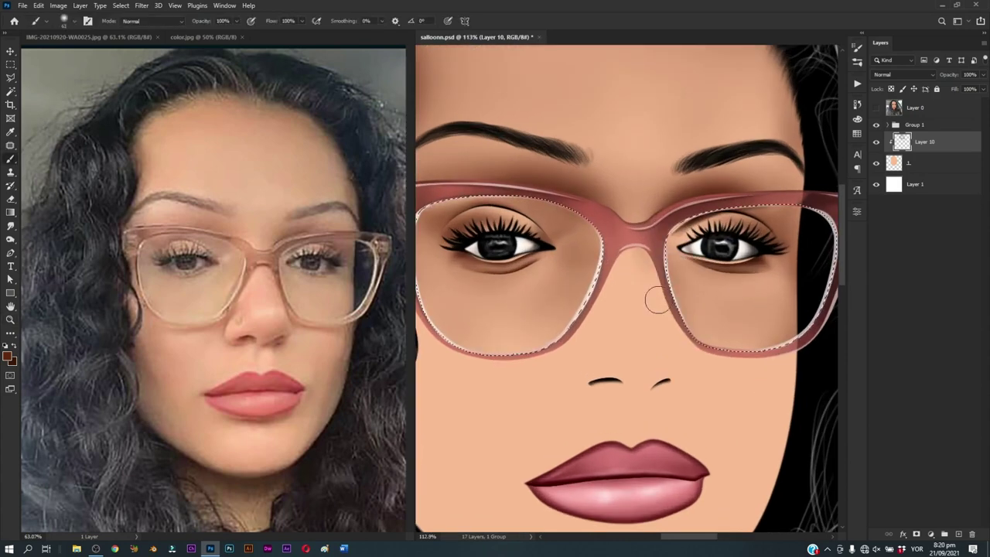
{"action": "left_click_drag", "start_coordinate": [660, 349], "coordinate": [625, 339]}
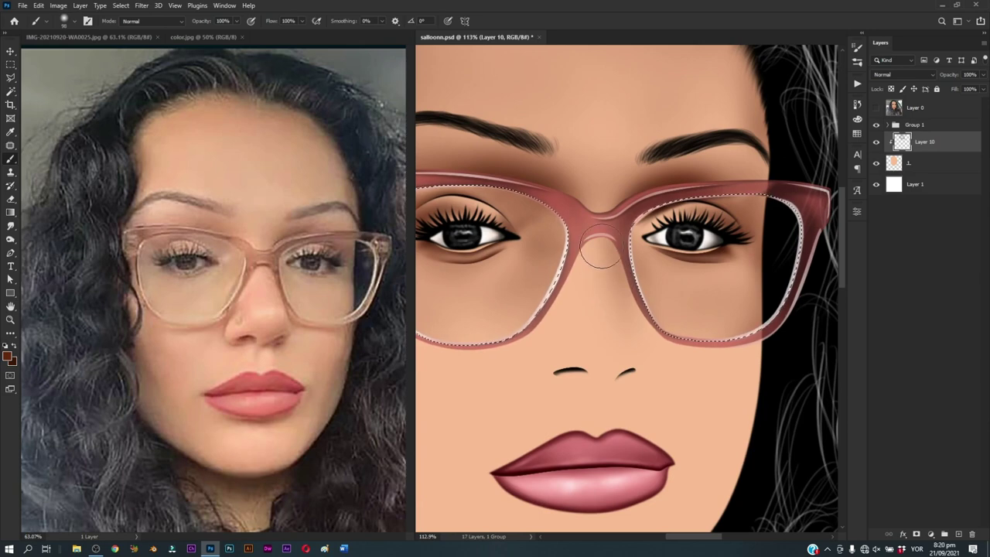
{"action": "right_click", "coordinate": [624, 312], "text": "alt"}
{"action": "left_click_drag", "start_coordinate": [627, 313], "coordinate": [611, 313]}
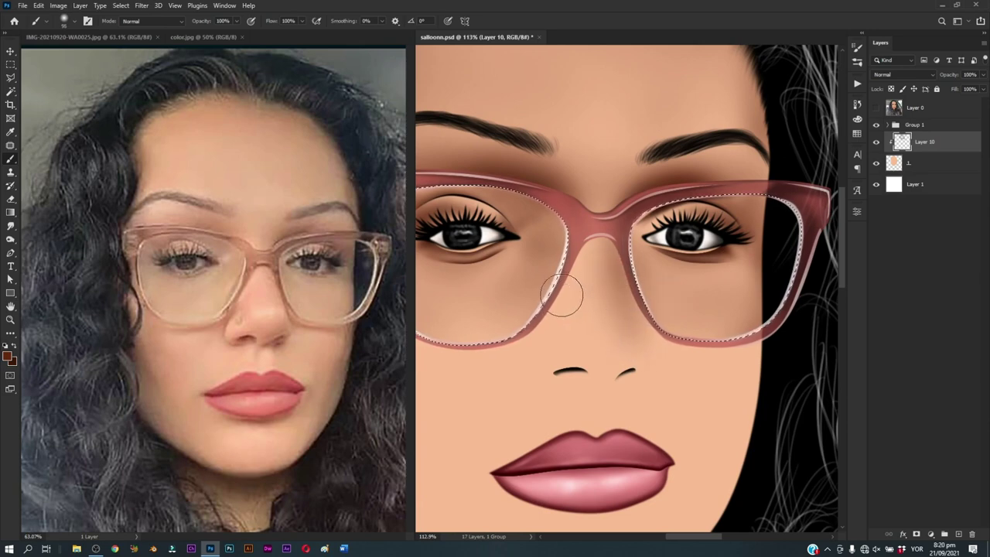
Step: Resize the brush around the nose bridge and lower lens, then save the document
{"action": "scroll", "coordinate": [596, 341], "scroll_direction": "down", "scroll_amount": 3}
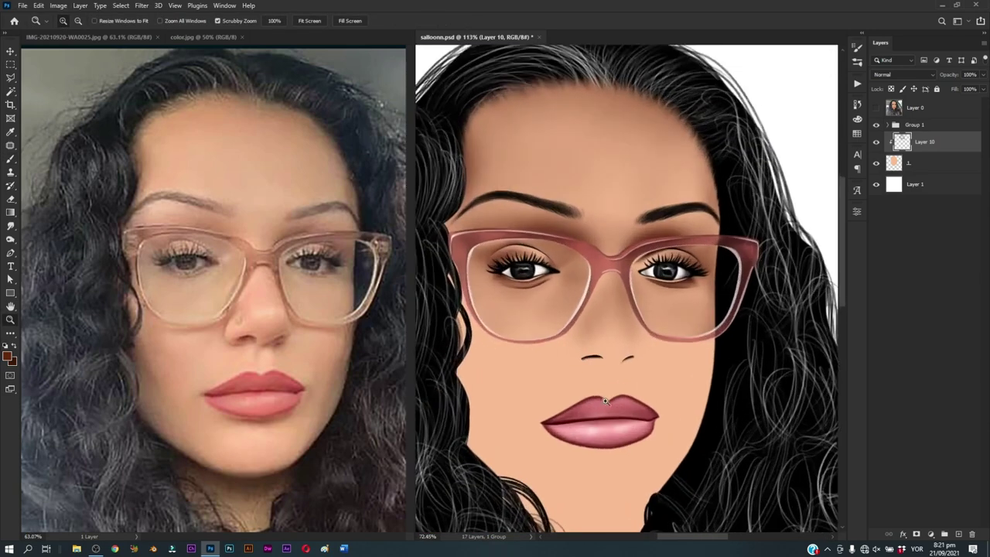
{"action": "scroll", "coordinate": [602, 324], "scroll_direction": "up", "scroll_amount": 2}
{"action": "scroll", "coordinate": [602, 324], "scroll_direction": "up", "scroll_amount": 3}
{"action": "right_click", "coordinate": [607, 276], "text": "alt"}
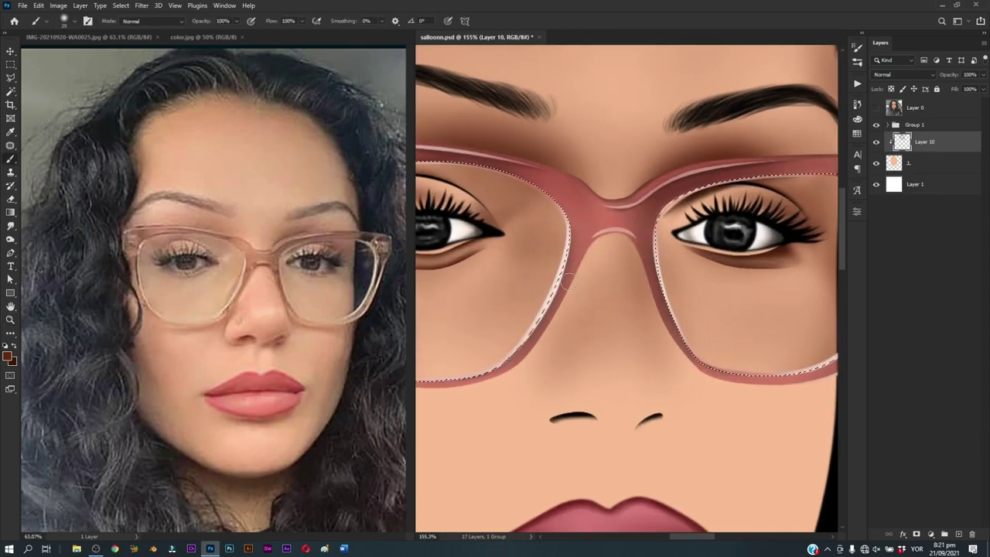
{"action": "right_click", "coordinate": [570, 276], "text": "alt"}
{"action": "left_click_drag", "start_coordinate": [570, 276], "coordinate": [563, 276]}
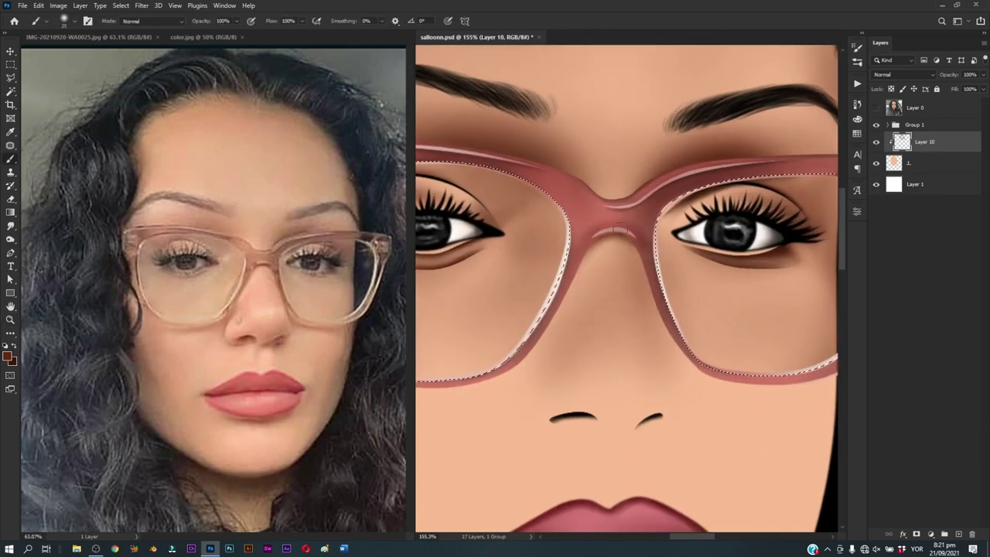
{"action": "right_click", "coordinate": [645, 270], "text": "alt"}
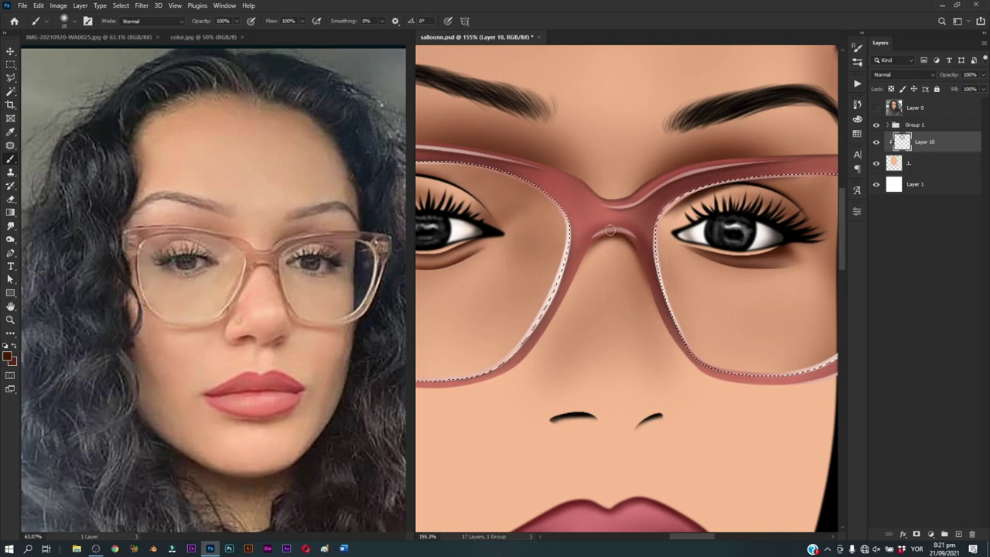
{"action": "left_click_drag", "start_coordinate": [568, 292], "coordinate": [630, 255]}
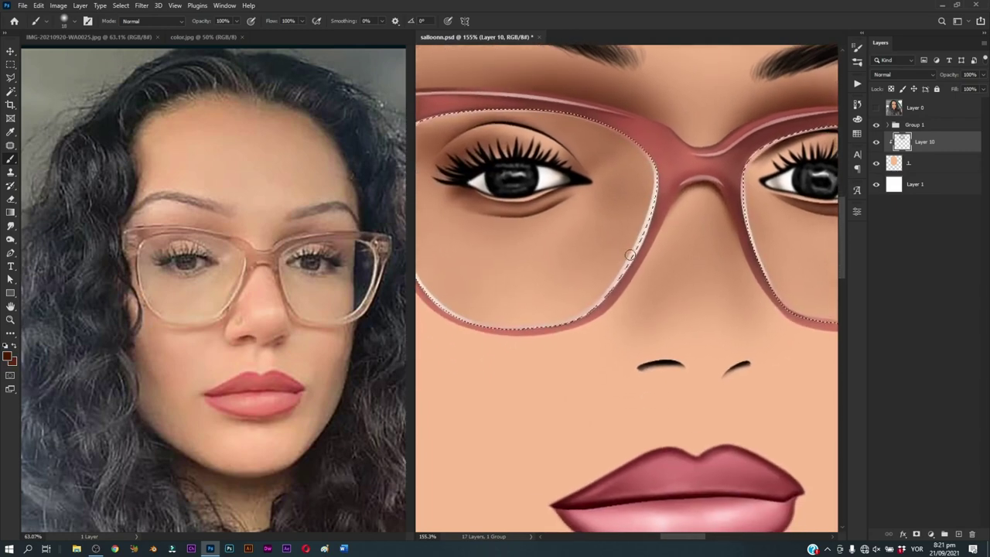
{"action": "right_click", "coordinate": [645, 258], "text": "alt"}
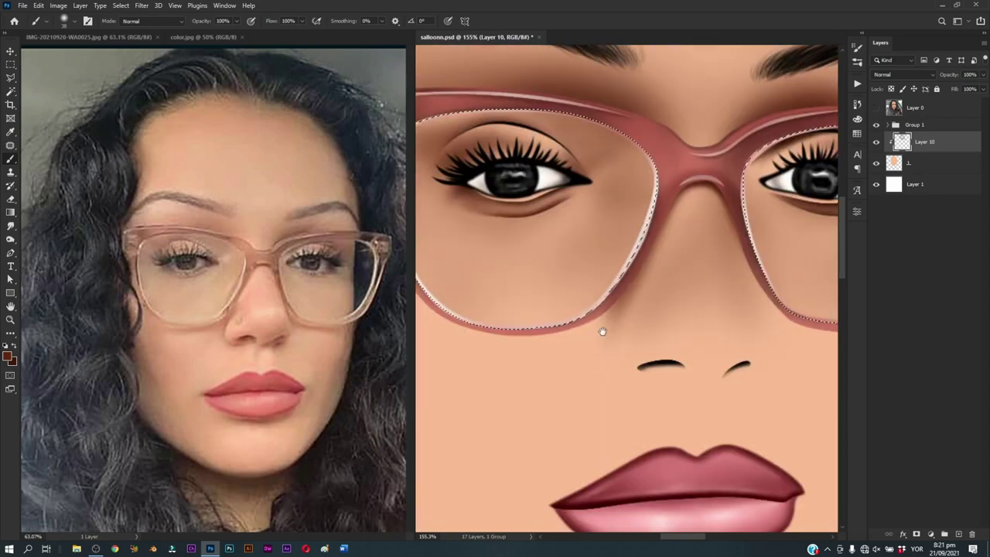
{"action": "mouse_move", "coordinate": [602, 331]}
{"action": "left_mouse_down"}
{"action": "mouse_move", "coordinate": [557, 280]}
{"action": "mouse_move", "coordinate": [589, 217]}
{"action": "left_mouse_up"}
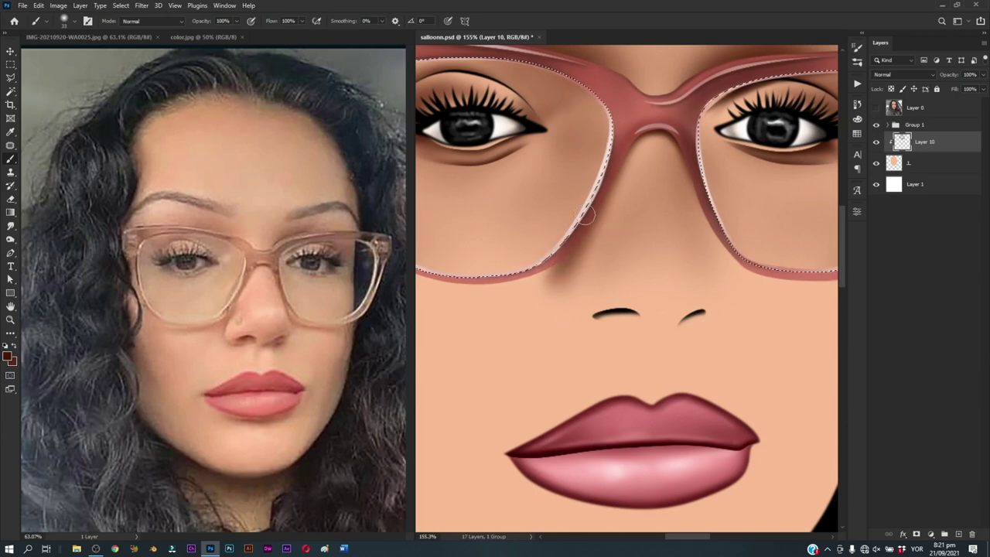
{"action": "key", "text": "ctrl+s"}
Step: Compare against the reference photo and enlarge the brush for lens shading
{"action": "scroll", "coordinate": [598, 287], "scroll_direction": "up", "scroll_amount": 2}
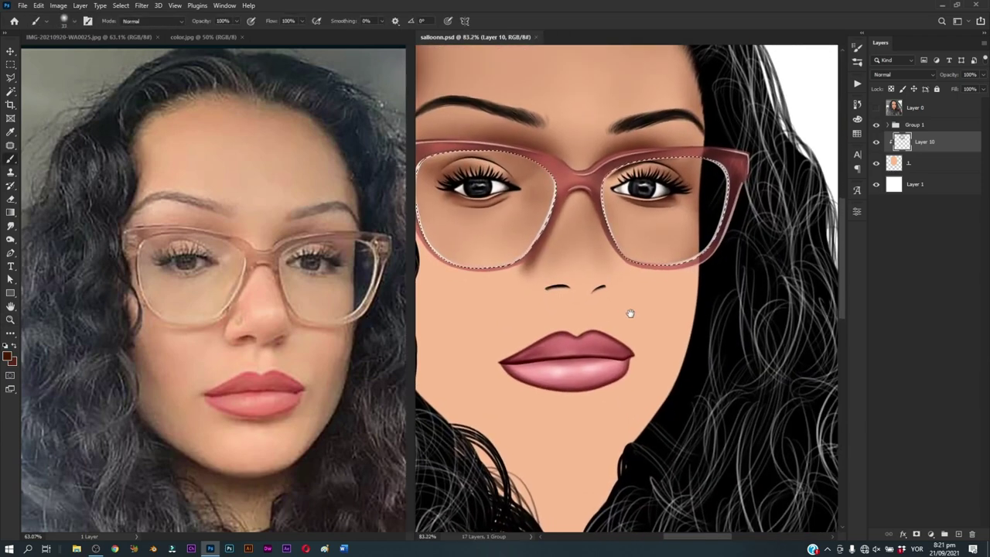
{"action": "key", "text": "b"}
{"action": "scroll", "coordinate": [629, 312], "scroll_direction": "up", "scroll_amount": 2}
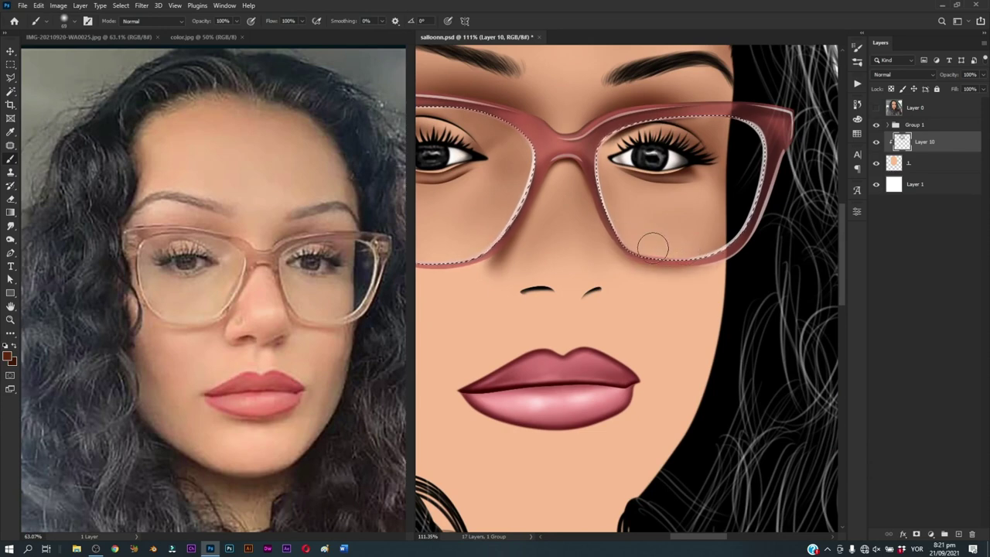
{"action": "left_click", "coordinate": [876, 108]}
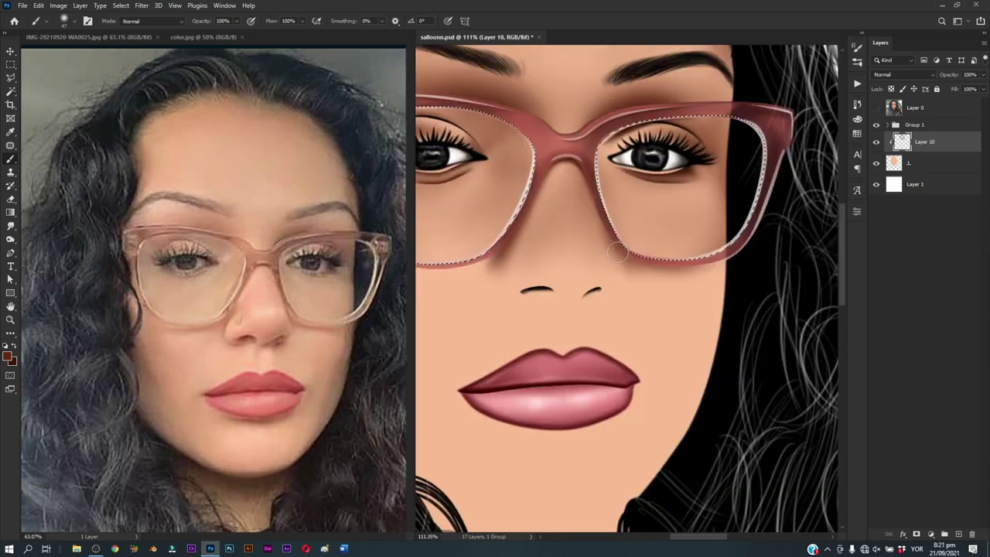
{"action": "left_click_drag", "start_coordinate": [673, 261], "coordinate": [735, 261]}
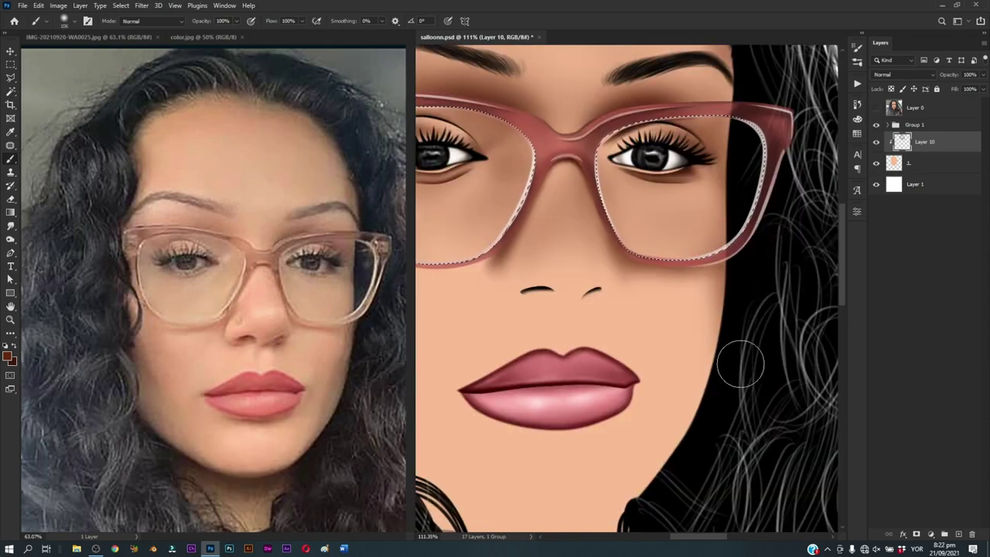
{"action": "scroll", "coordinate": [671, 301], "scroll_direction": "down", "scroll_amount": 3}
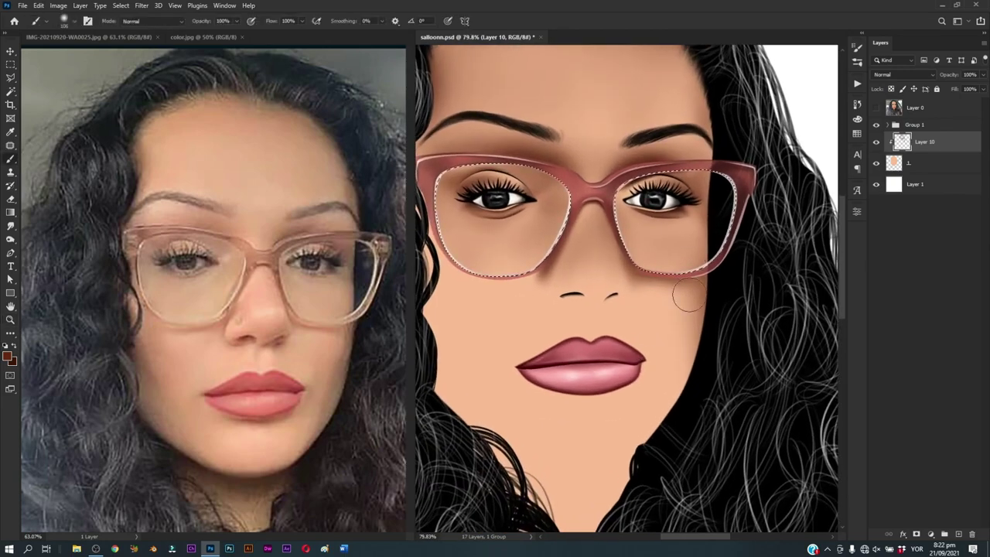
{"action": "scroll", "coordinate": [673, 413], "scroll_direction": "down", "scroll_amount": 3}
{"action": "scroll", "coordinate": [549, 197], "scroll_direction": "up", "scroll_amount": 3}
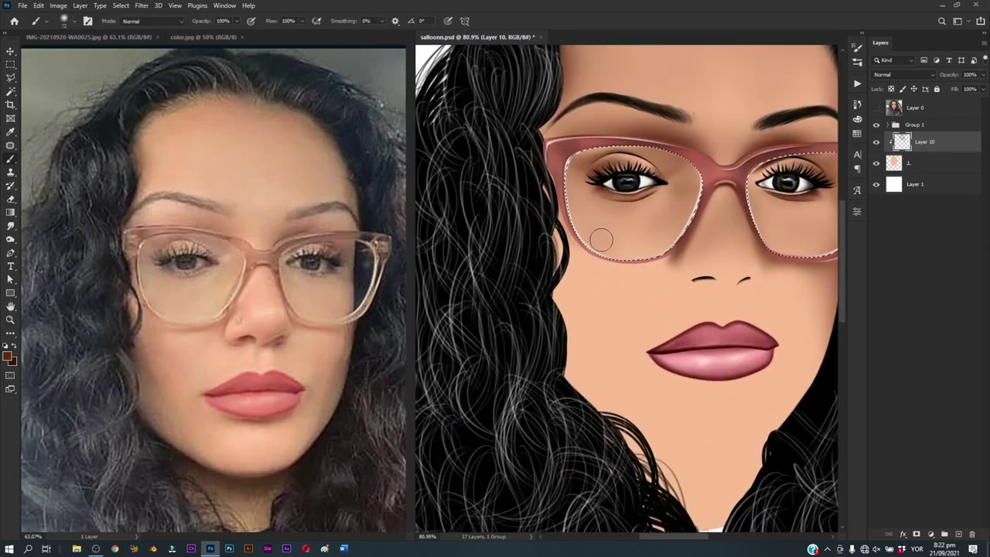
Step: Darken the lower part of the left lens with soft shading, then clear the selection
{"action": "left_click_drag", "start_coordinate": [600, 247], "coordinate": [646, 251]}
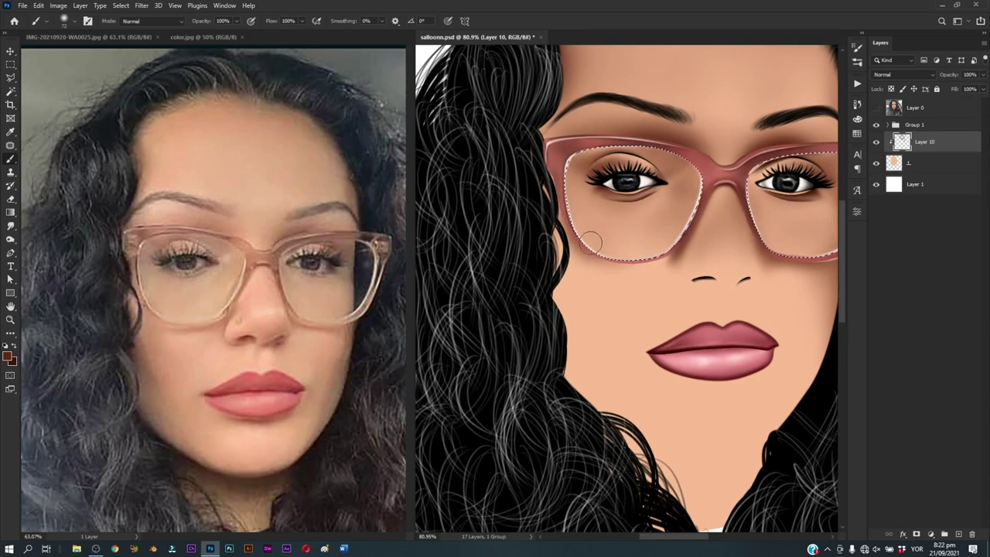
{"action": "left_click", "coordinate": [876, 108]}
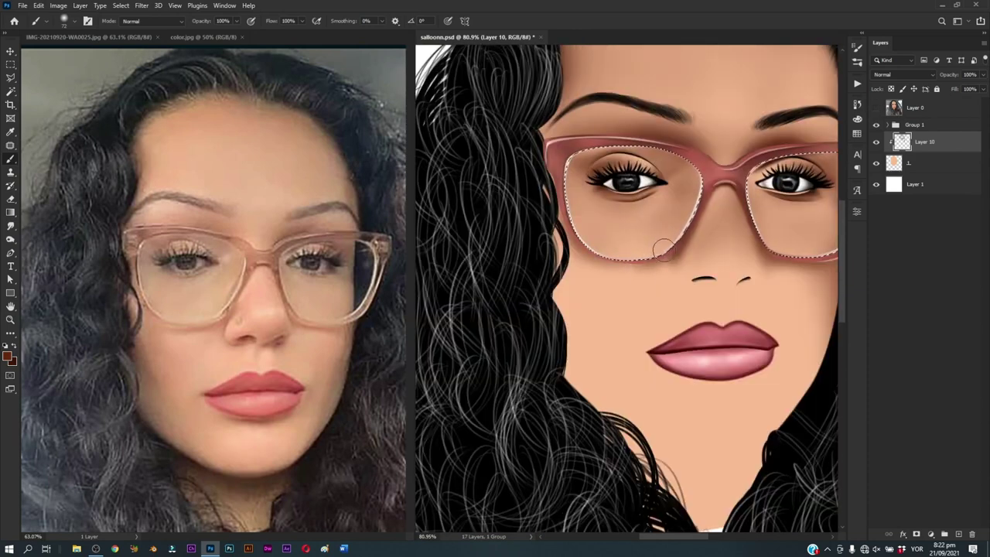
{"action": "mouse_move", "coordinate": [652, 264]}
{"action": "left_mouse_down"}
{"action": "mouse_move", "coordinate": [638, 254]}
{"action": "mouse_move", "coordinate": [635, 261]}
{"action": "left_mouse_up"}
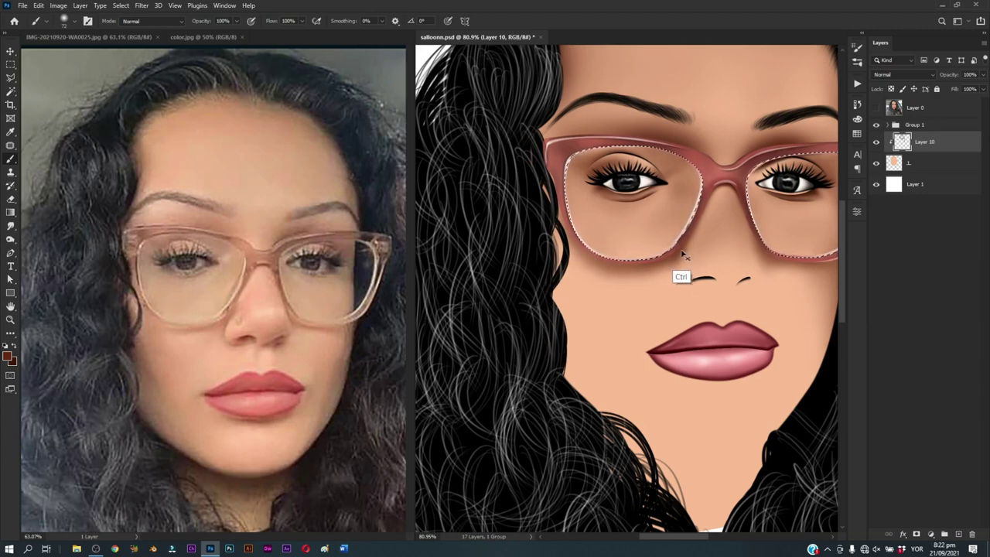
{"action": "key", "text": "ctrl+d"}
{"action": "scroll", "coordinate": [656, 327], "scroll_direction": "up", "scroll_amount": 2}
{"action": "scroll", "coordinate": [627, 331], "scroll_direction": "up", "scroll_amount": 1}
{"action": "scroll", "coordinate": [656, 327], "scroll_direction": "up", "scroll_amount": 1}
Step: Load the glasses frame as a selection and show the reference photo on Layer 0
{"action": "key", "text": "p"}
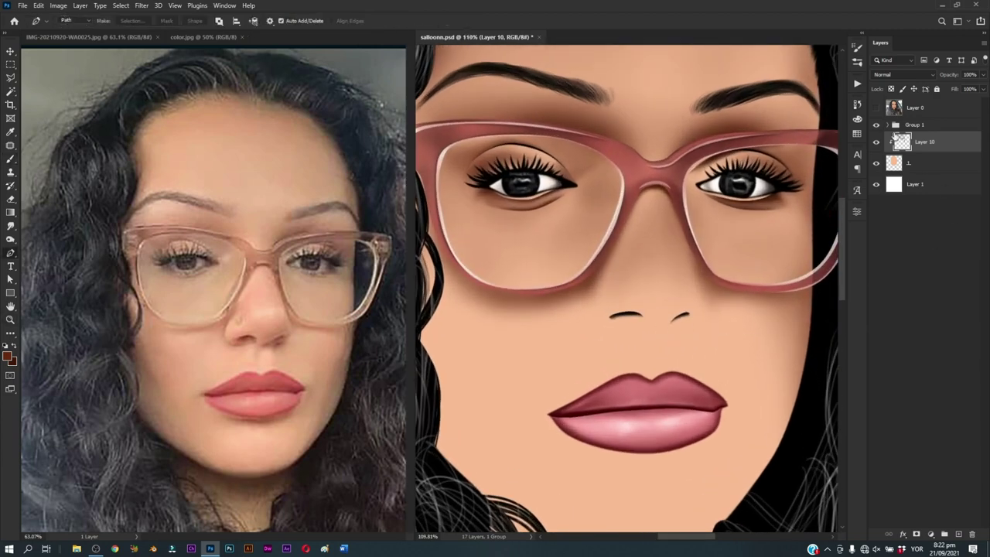
{"action": "left_click", "coordinate": [888, 125]}
{"action": "left_click", "coordinate": [902, 163], "text": "ctrl"}
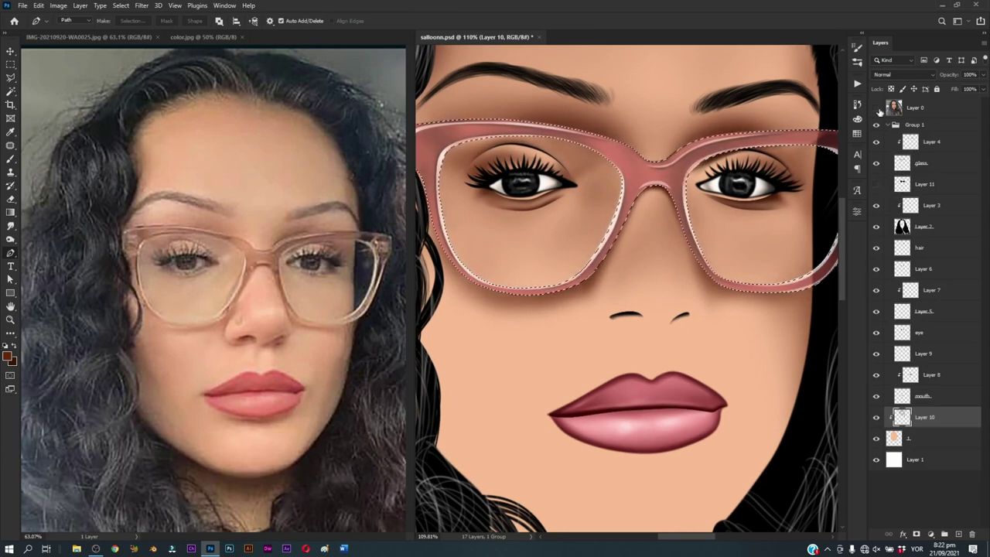
{"action": "left_click", "coordinate": [876, 107]}
{"action": "left_click", "coordinate": [887, 125]}
{"action": "scroll", "coordinate": [757, 232], "scroll_direction": "up", "scroll_amount": 2}
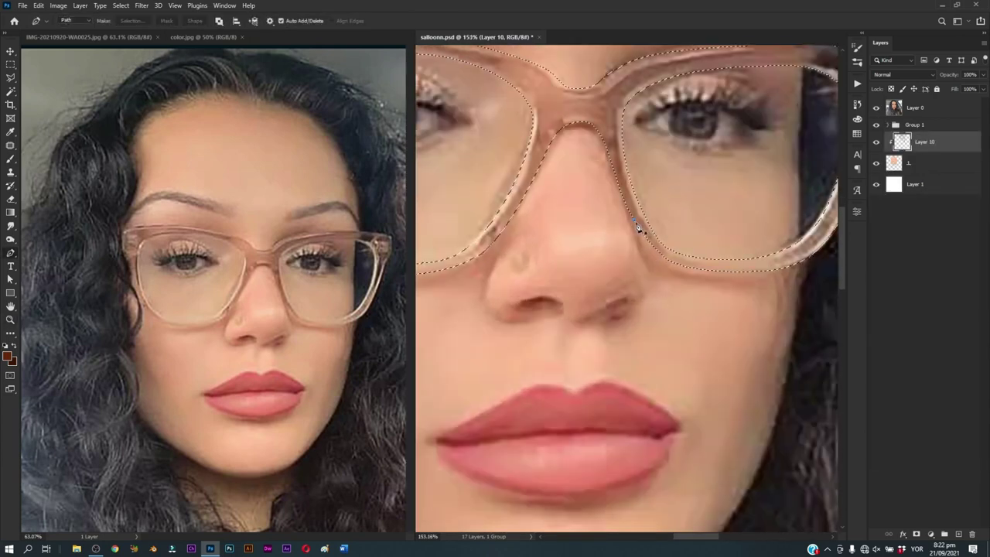
Step: Trace a Pen path along the lower glasses rim and down toward the lips
{"action": "left_click", "coordinate": [634, 220]}
{"action": "left_click", "coordinate": [664, 267]}
{"action": "left_click", "coordinate": [719, 281]}
{"action": "left_click", "coordinate": [796, 269]}
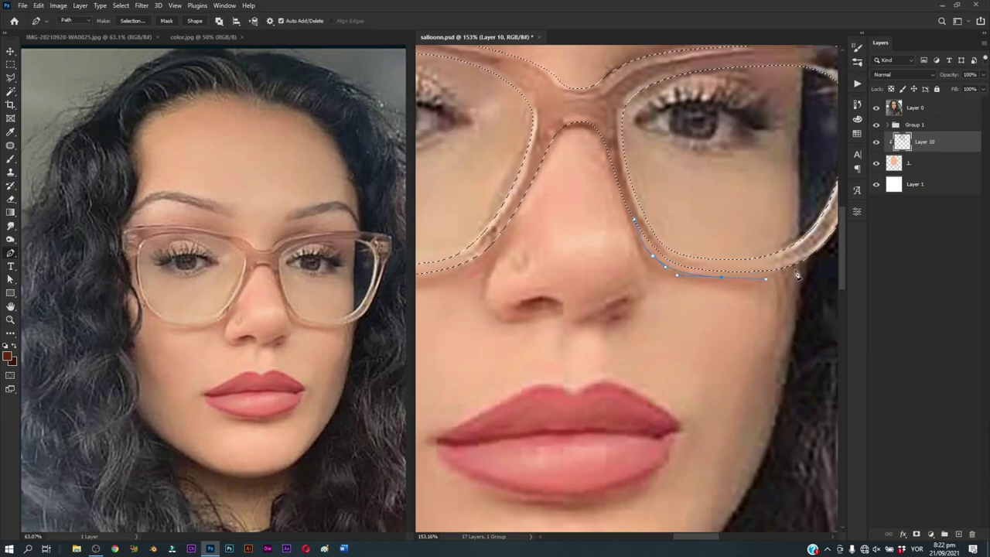
{"action": "left_click_drag", "start_coordinate": [804, 270], "coordinate": [706, 232]}
{"action": "left_click", "coordinate": [754, 253]}
{"action": "left_click", "coordinate": [731, 364]}
{"action": "left_click_drag", "start_coordinate": [727, 373], "coordinate": [959, 431]}
{"action": "left_click_drag", "start_coordinate": [526, 440], "coordinate": [611, 440]}
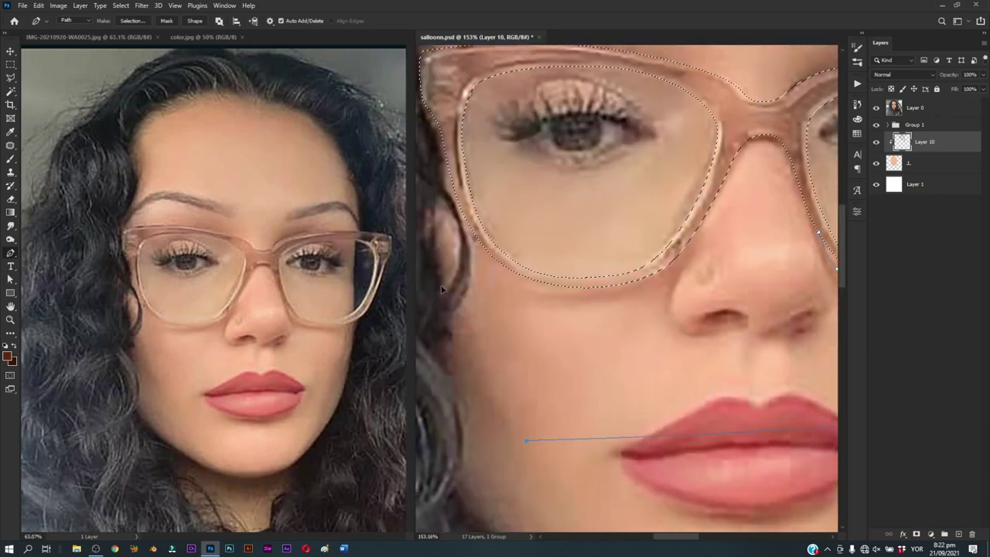
Step: Bring the path back along the lens rims to the nose bridge and convert it to a selection
{"action": "left_click", "coordinate": [441, 277]}
{"action": "left_click_drag", "start_coordinate": [443, 325], "coordinate": [453, 392]}
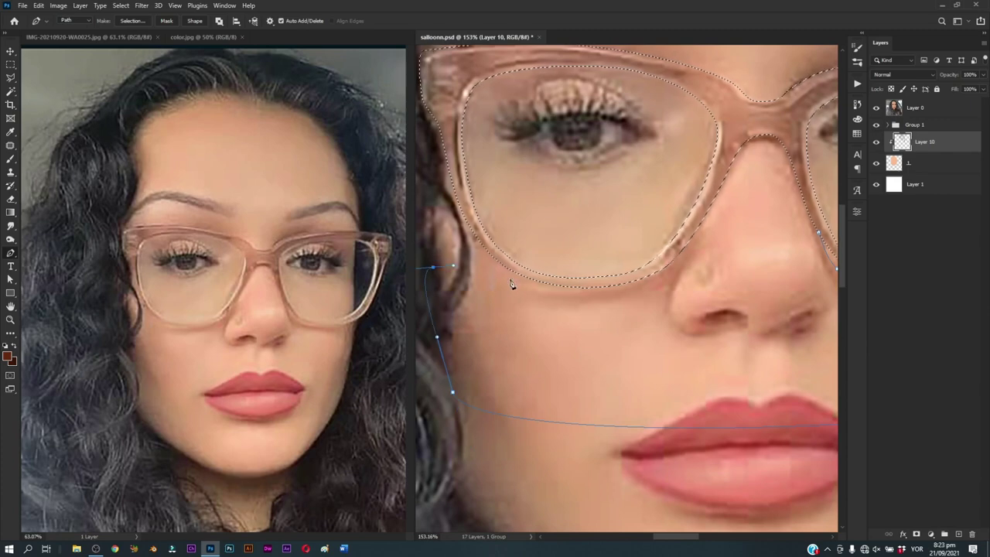
{"action": "left_click_drag", "start_coordinate": [516, 283], "coordinate": [545, 292]}
{"action": "left_click_drag", "start_coordinate": [626, 286], "coordinate": [666, 278]}
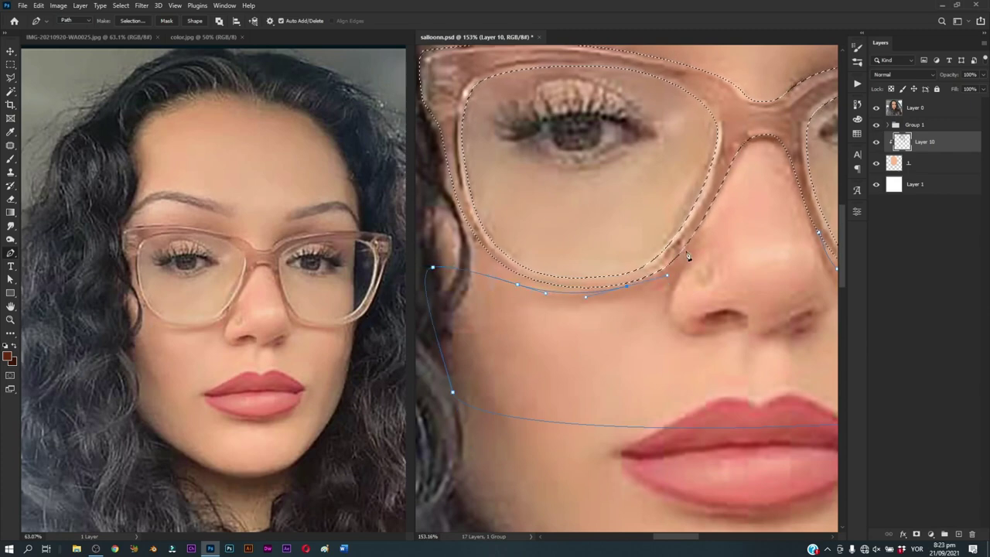
{"action": "left_click_drag", "start_coordinate": [687, 234], "coordinate": [690, 227]}
{"action": "left_click", "coordinate": [726, 146]}
{"action": "left_click_drag", "start_coordinate": [796, 182], "coordinate": [723, 194]}
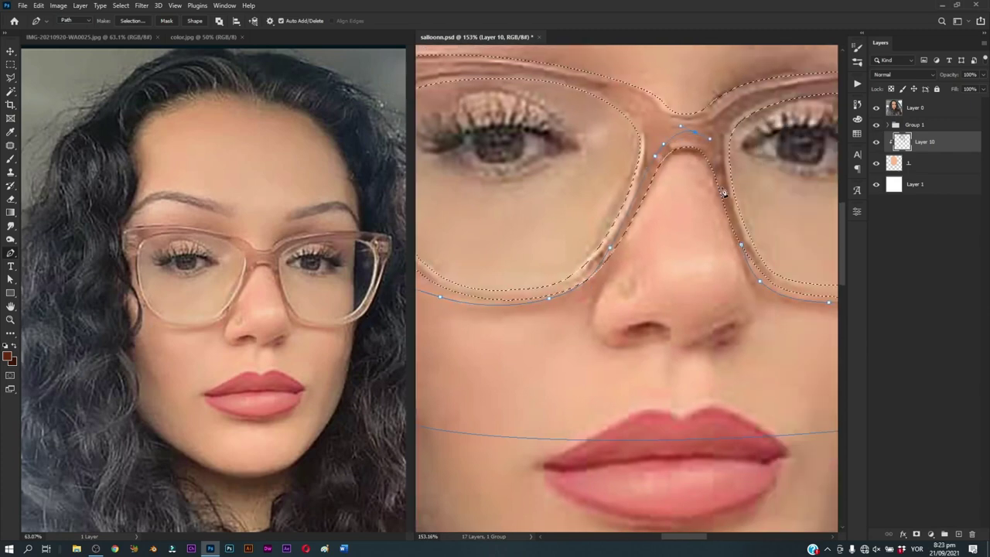
{"action": "key", "text": "ctrl+Return"}
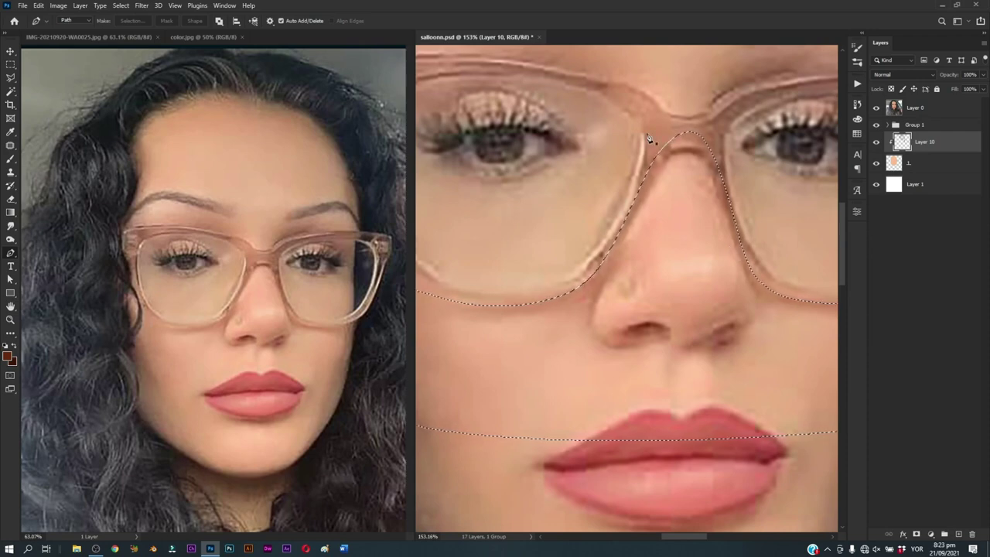
{"action": "scroll", "coordinate": [648, 138], "scroll_direction": "down", "scroll_amount": 3}
{"action": "key", "text": "b"}
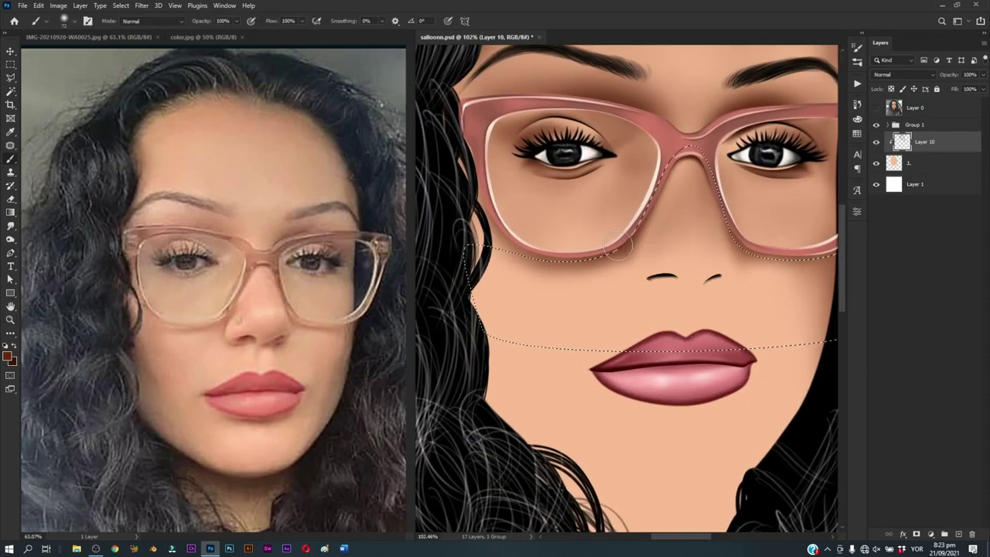
Step: Erase stray shading along the lower rims of both lenses
{"action": "key", "text": "e"}
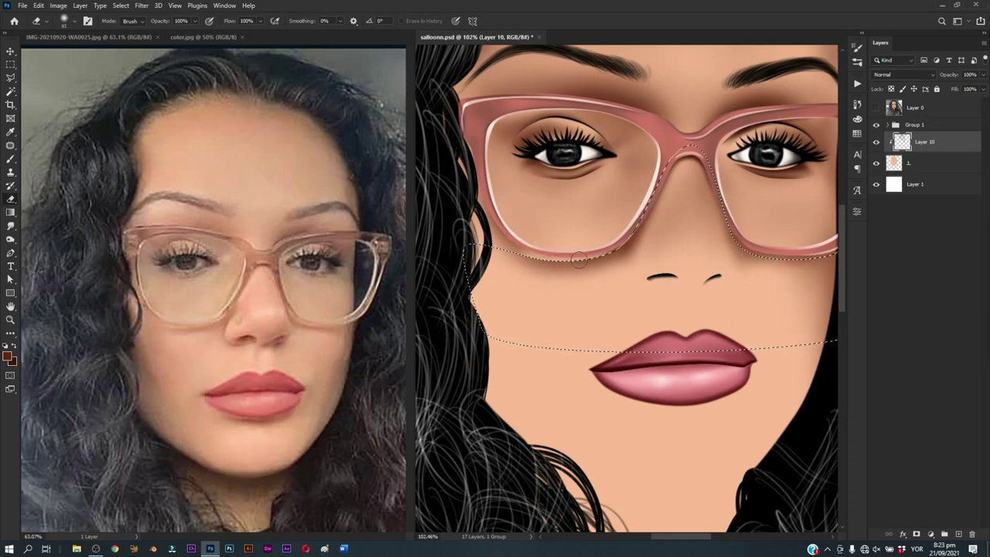
{"action": "left_click_drag", "start_coordinate": [577, 261], "coordinate": [495, 246]}
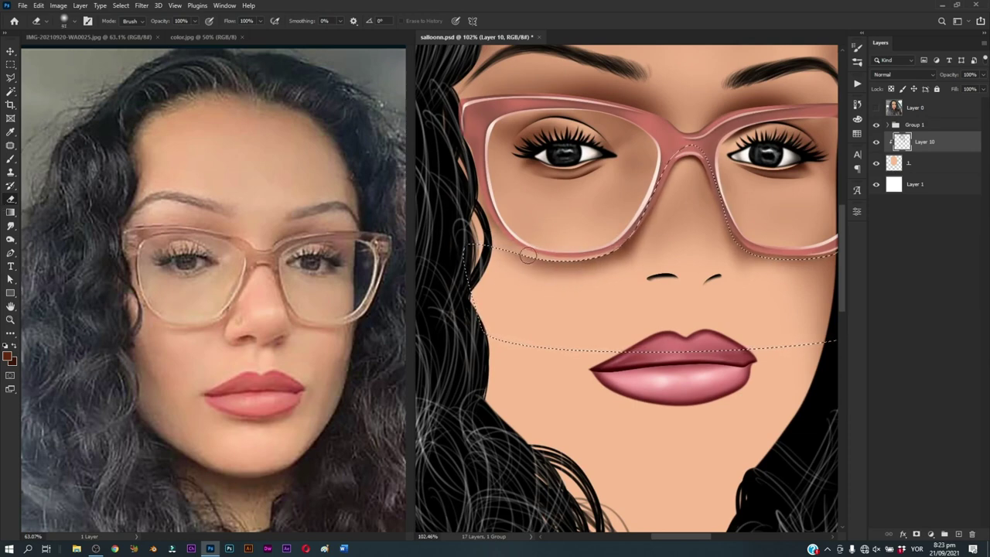
{"action": "left_click_drag", "start_coordinate": [627, 256], "coordinate": [452, 242]}
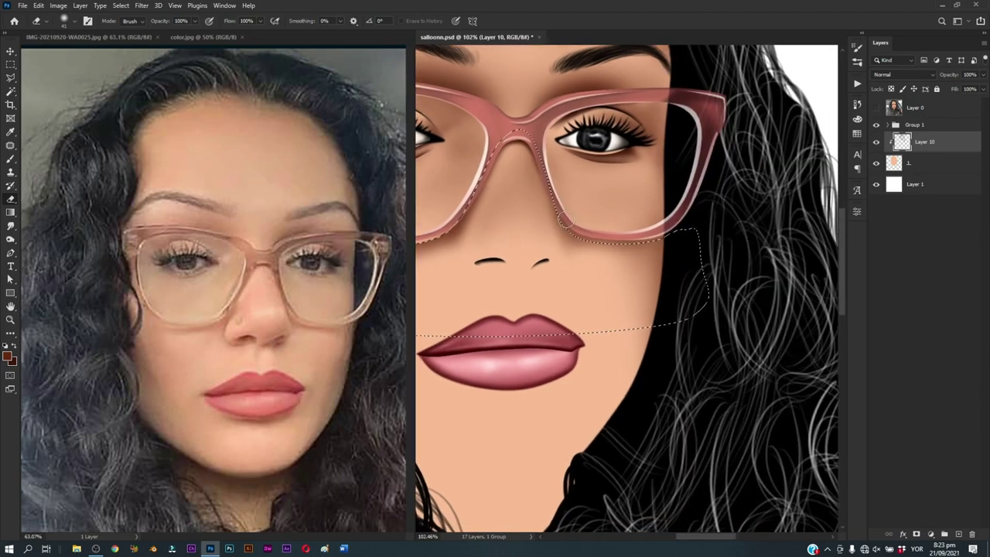
{"action": "left_click_drag", "start_coordinate": [551, 208], "coordinate": [630, 251]}
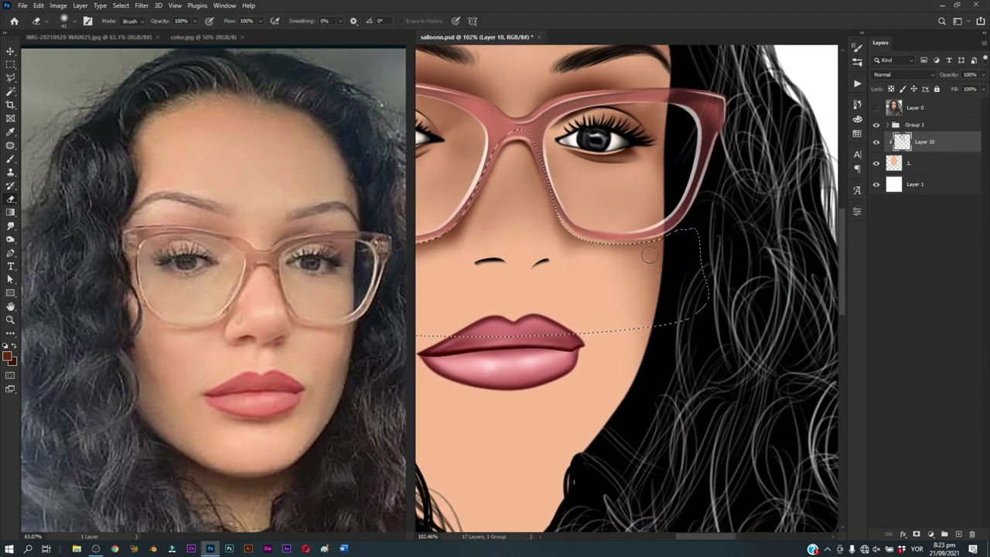
{"action": "key", "text": "z"}
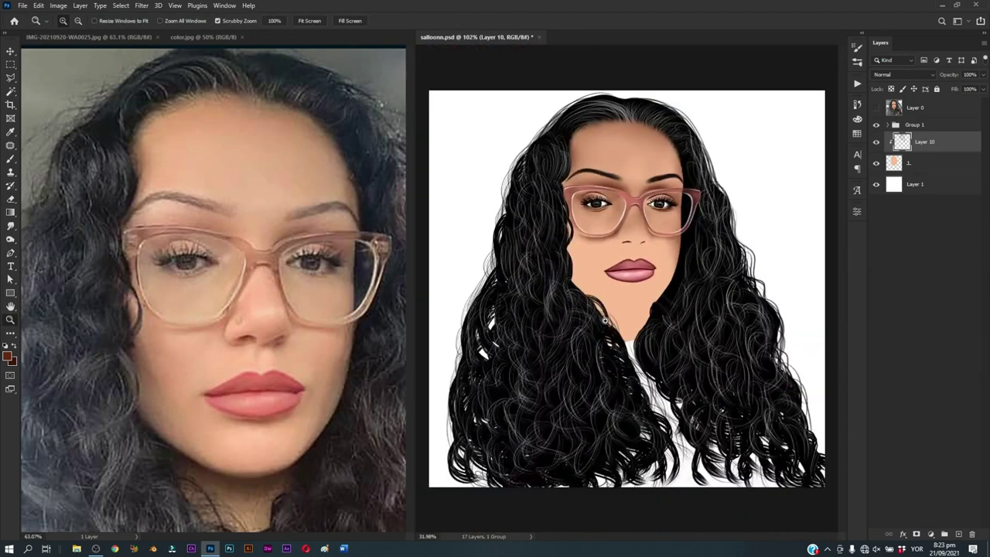
{"action": "mouse_move", "coordinate": [656, 268]}
{"action": "left_mouse_down"}
{"action": "mouse_move", "coordinate": [638, 331]}
{"action": "mouse_move", "coordinate": [653, 331]}
{"action": "left_mouse_up"}
{"action": "key", "text": "e"}
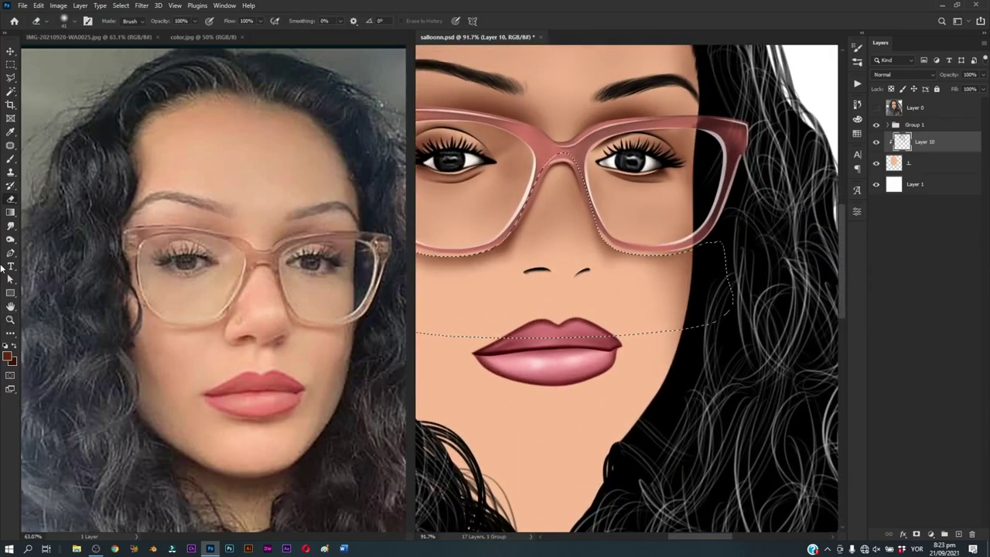
{"action": "key", "text": "b"}
{"action": "scroll", "coordinate": [563, 177], "scroll_direction": "up", "scroll_amount": 3, "text": "alt"}
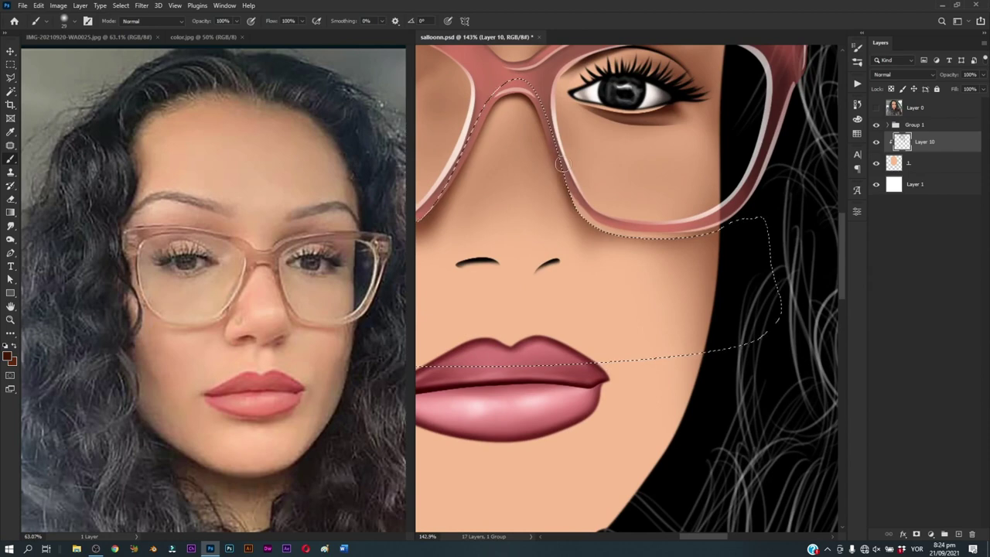
{"action": "left_click_drag", "start_coordinate": [595, 223], "coordinate": [590, 199]}
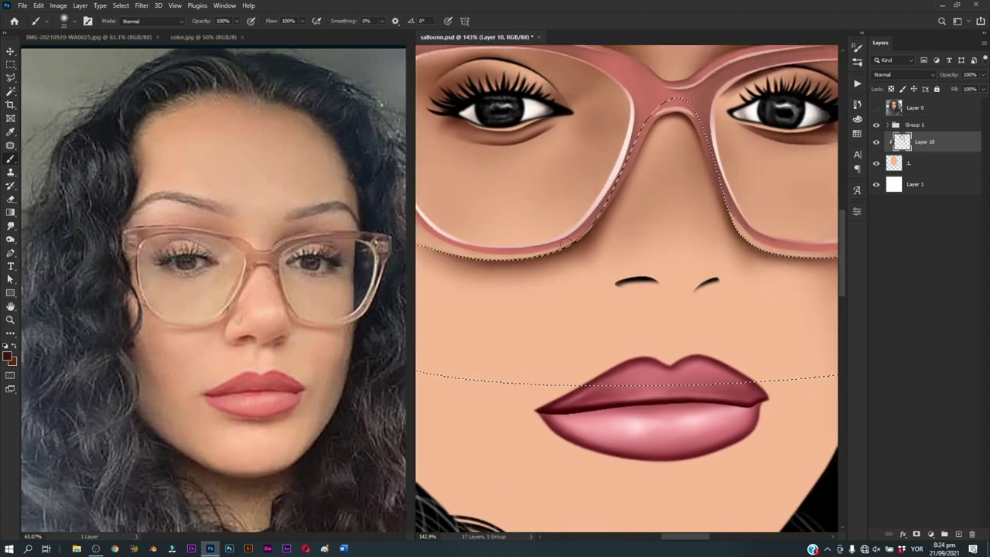
{"action": "scroll", "coordinate": [587, 231], "scroll_direction": "down", "scroll_amount": 5}
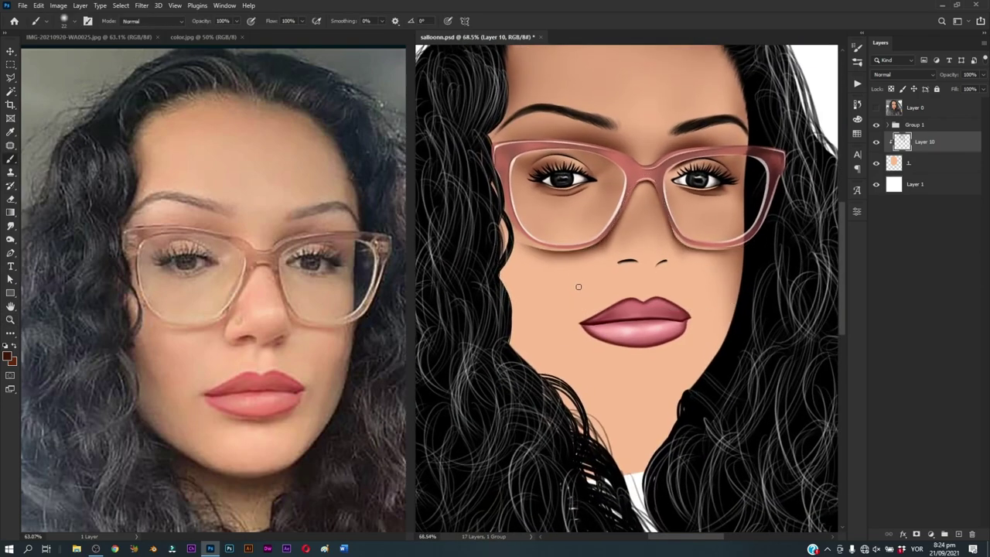
Step: Smudge the glasses shading into the cheeks and collapse Group 1 in the Layers panel
{"action": "key", "text": "r"}
{"action": "scroll", "coordinate": [563, 266], "scroll_direction": "up", "scroll_amount": 3}
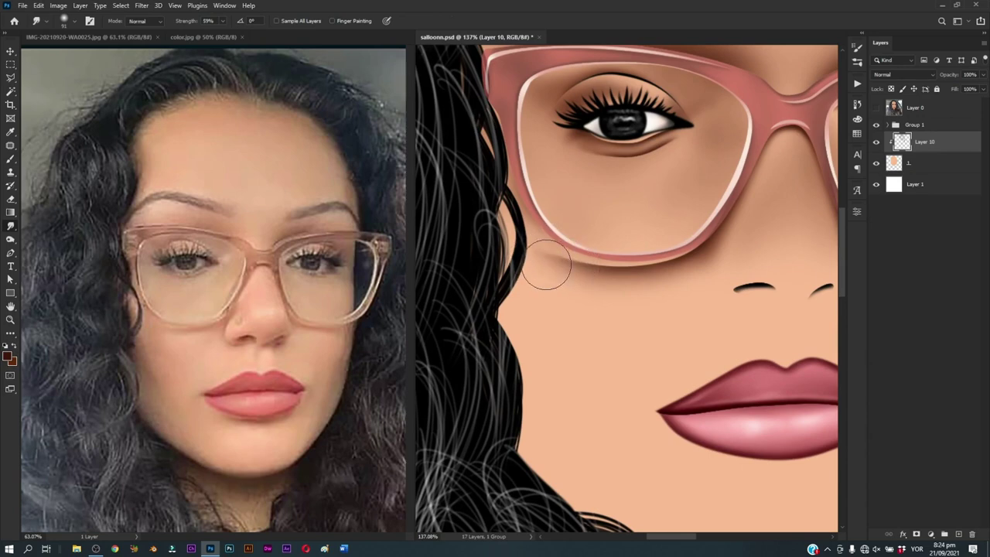
{"action": "scroll", "coordinate": [545, 265], "scroll_direction": "right", "scroll_amount": 5}
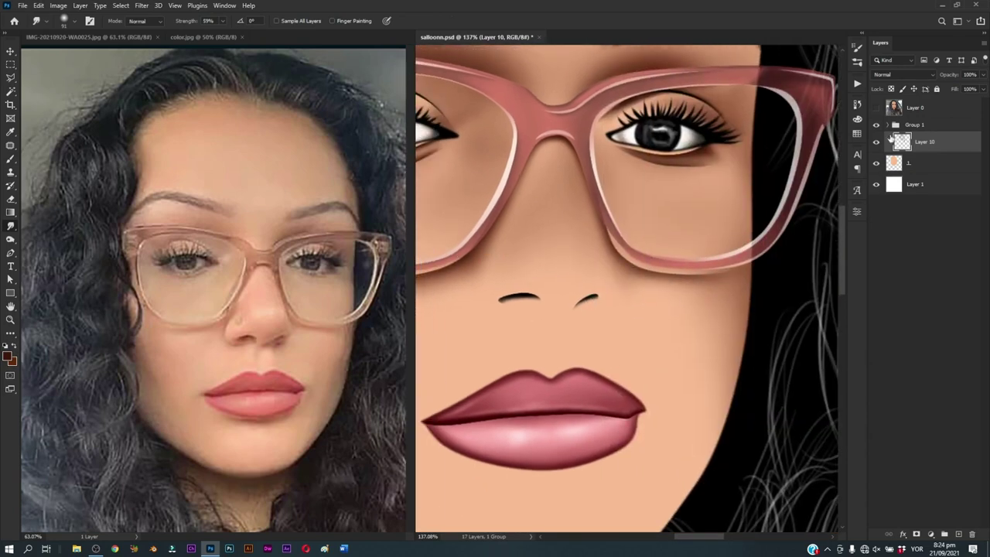
{"action": "left_click", "coordinate": [886, 125]}
{"action": "left_click", "coordinate": [887, 126]}
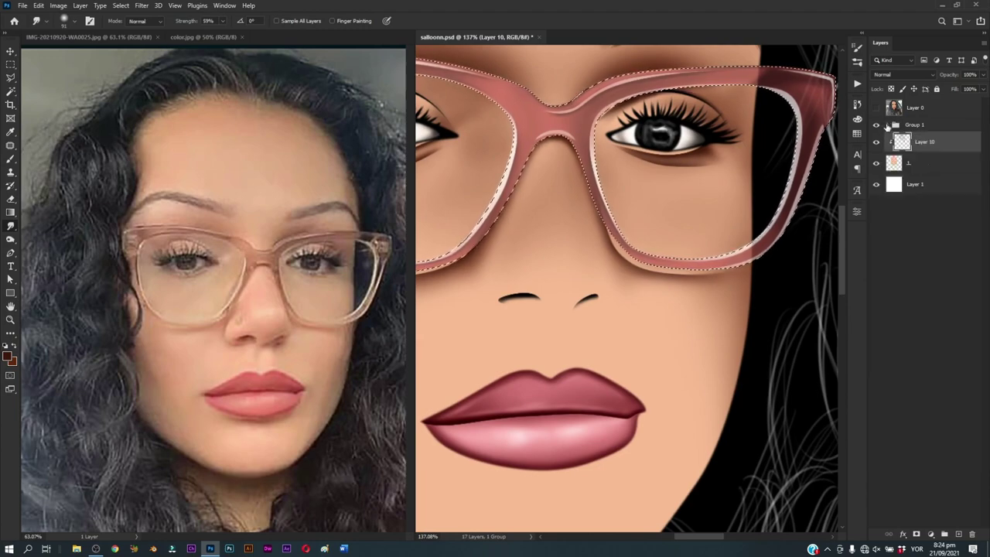
{"action": "scroll", "coordinate": [630, 236], "scroll_direction": "down", "scroll_amount": 2}
{"action": "scroll", "coordinate": [630, 236], "scroll_direction": "left", "scroll_amount": 2}
{"action": "scroll", "coordinate": [630, 236], "scroll_direction": "down", "scroll_amount": 5}
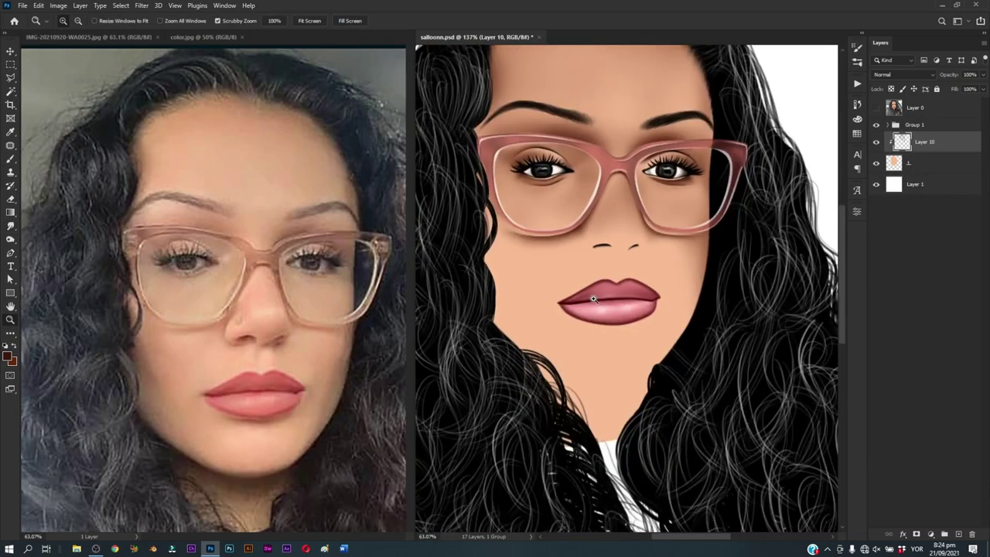
{"action": "scroll", "coordinate": [665, 185], "scroll_direction": "up", "scroll_amount": 6}
Step: Trace a closed Pen path around the nose from the glasses bridge down around both nostrils
{"action": "key", "text": "p"}
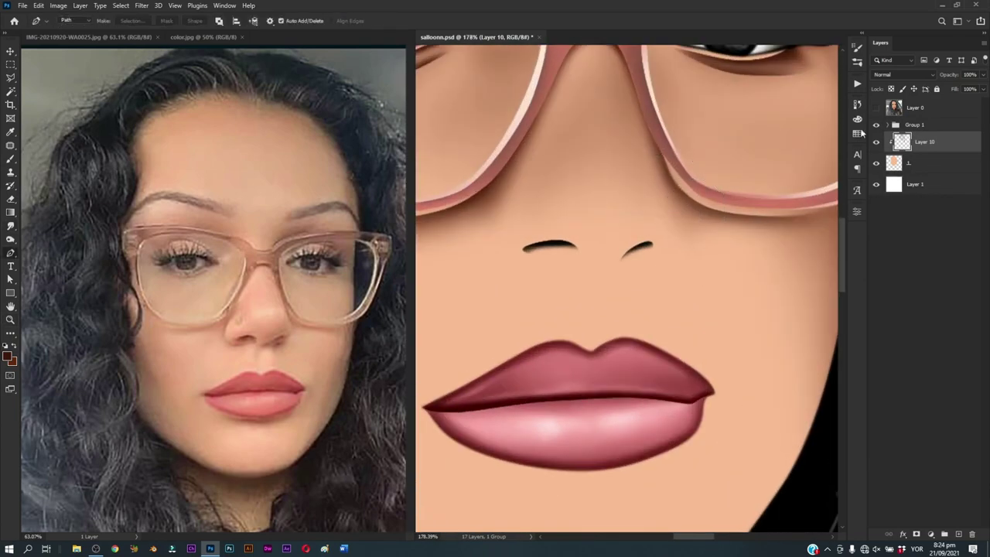
{"action": "scroll", "coordinate": [530, 227], "scroll_direction": "down", "scroll_amount": 2}
{"action": "scroll", "coordinate": [546, 249], "scroll_direction": "up", "scroll_amount": 1}
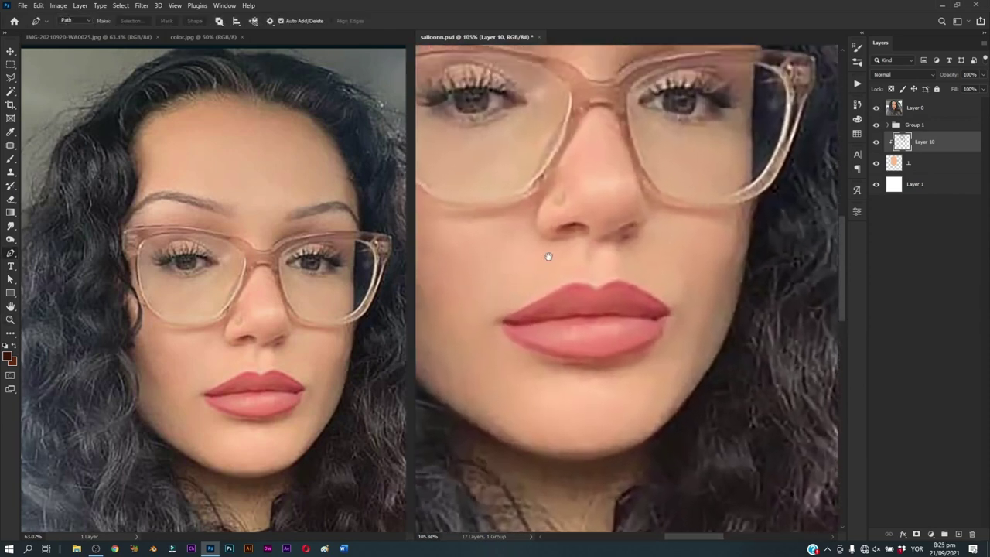
{"action": "scroll", "coordinate": [562, 199], "scroll_direction": "up", "scroll_amount": 1}
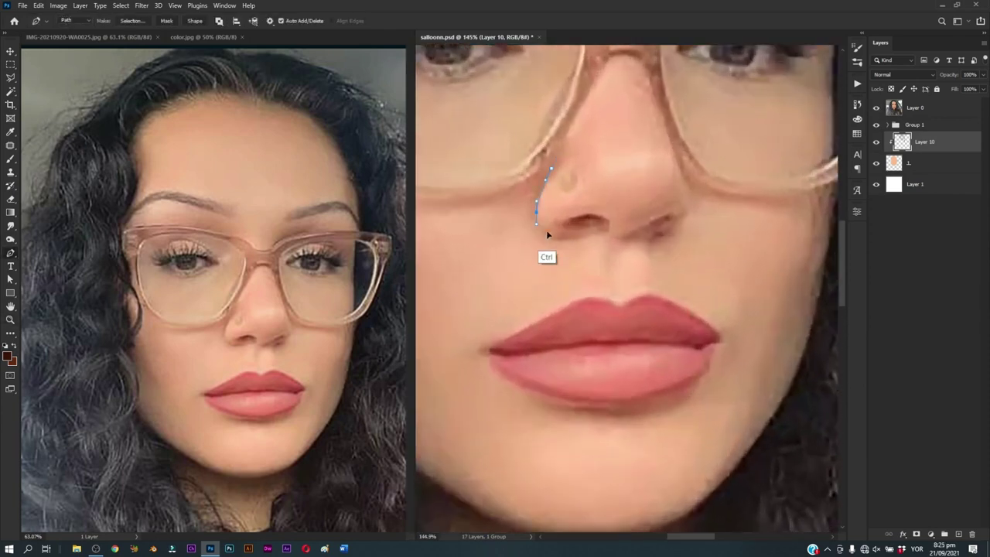
{"action": "scroll", "coordinate": [569, 265], "scroll_direction": "down", "scroll_amount": 2}
{"action": "scroll", "coordinate": [560, 272], "scroll_direction": "up", "scroll_amount": 1}
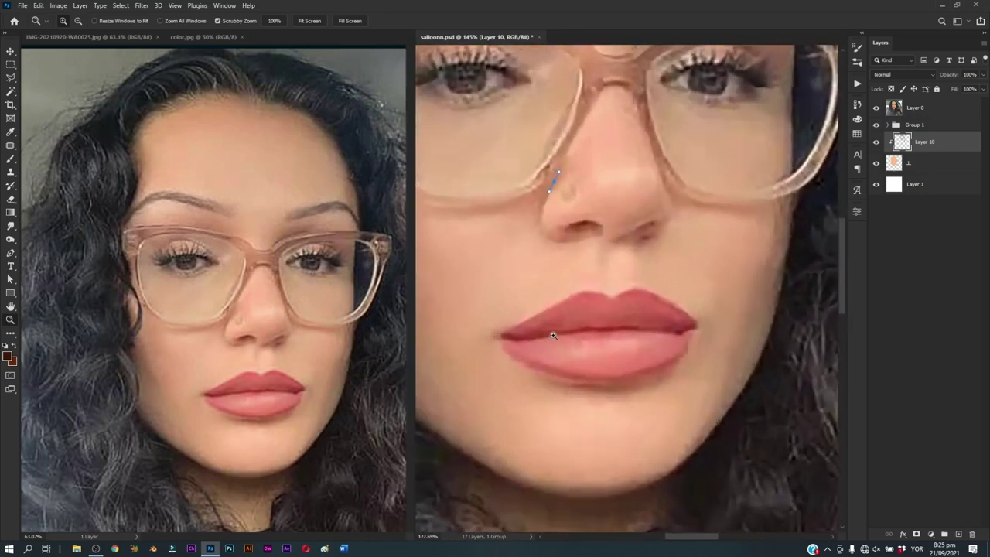
{"action": "scroll", "coordinate": [555, 279], "scroll_direction": "up", "scroll_amount": 1}
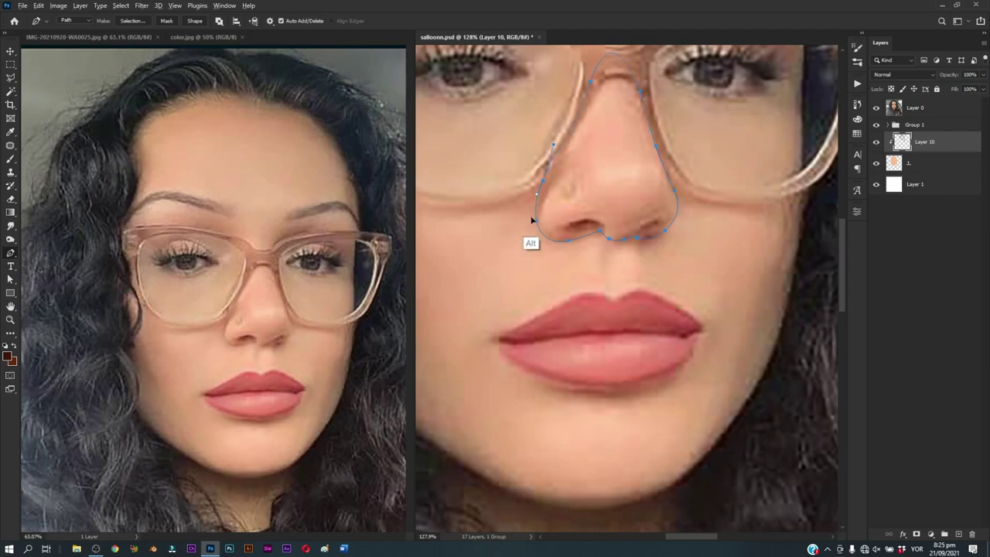
{"action": "left_click", "coordinate": [10, 158]}
Step: Load the nose selection, hide Layer 0, and paint soft brown shading between the nostrils
{"action": "key", "text": "ctrl+Return"}
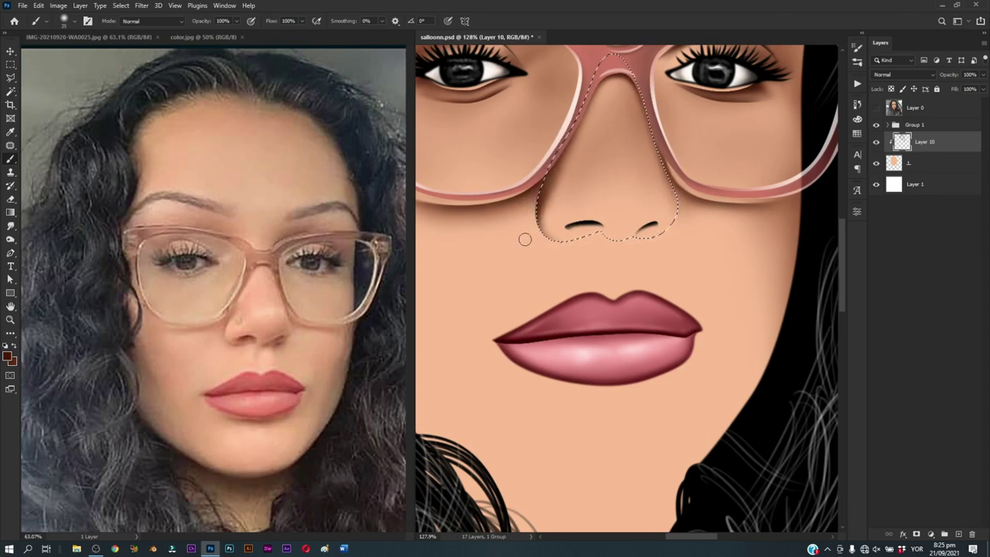
{"action": "left_click_drag", "start_coordinate": [503, 218], "coordinate": [482, 203]}
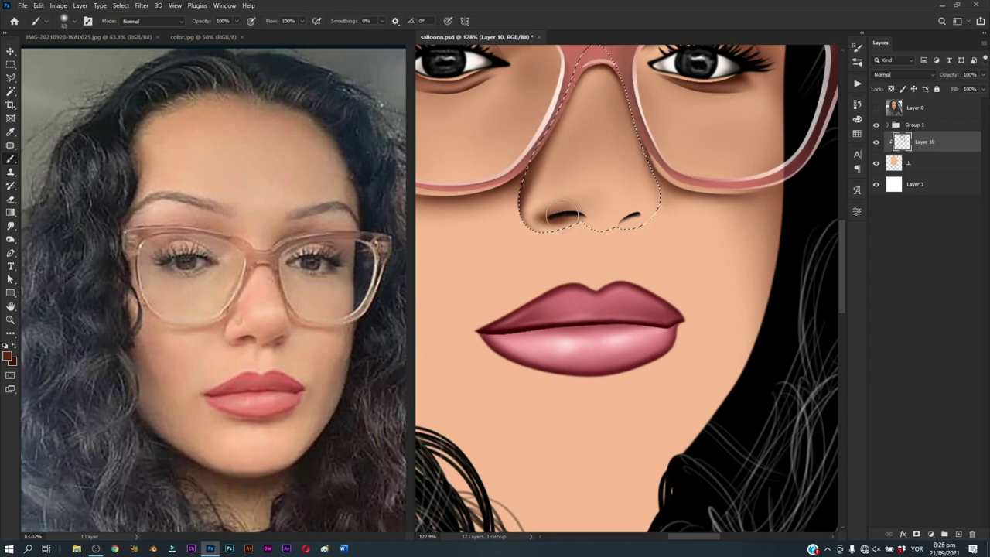
{"action": "left_click_drag", "start_coordinate": [565, 207], "coordinate": [641, 203]}
{"action": "left_click", "coordinate": [876, 108]}
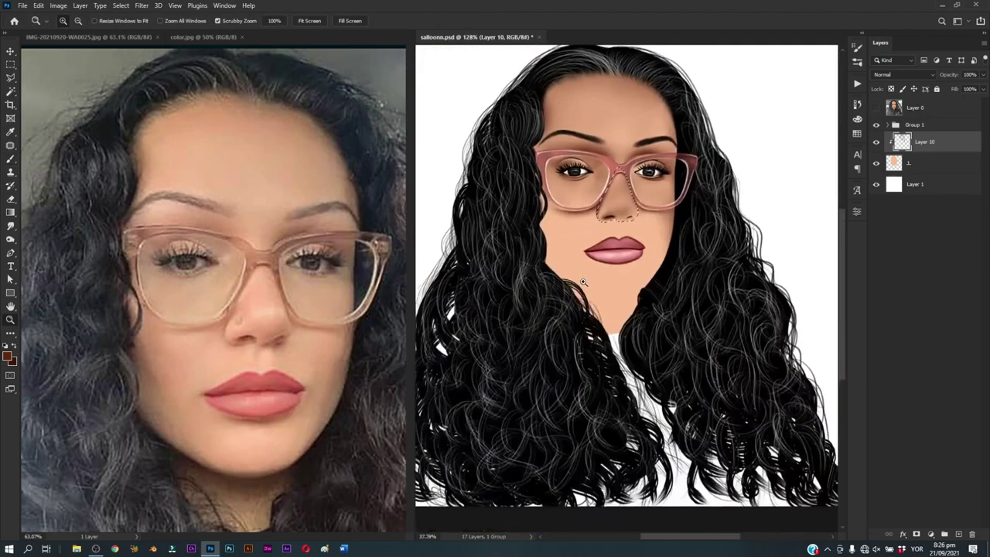
{"action": "scroll", "coordinate": [627, 209], "scroll_direction": "up", "scroll_amount": 2}
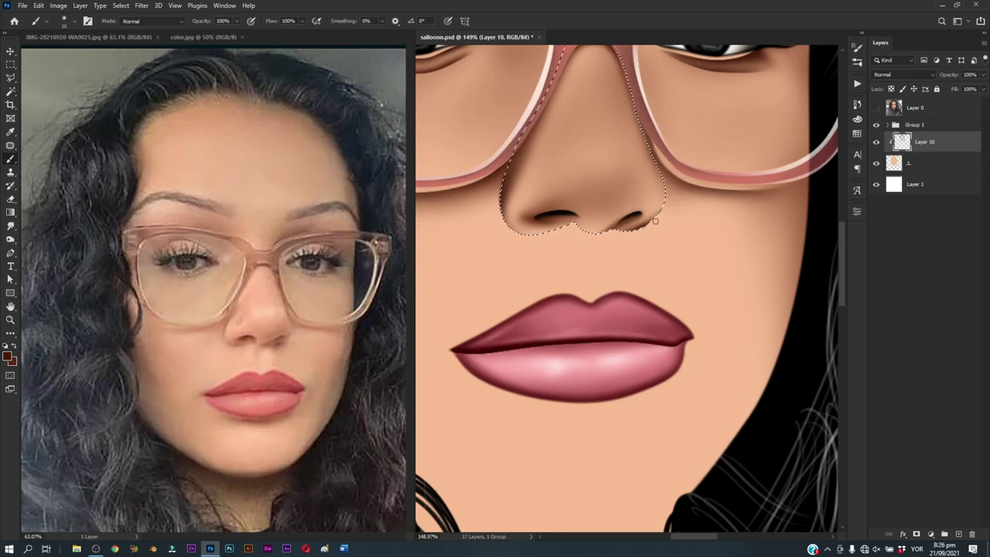
{"action": "left_click_drag", "start_coordinate": [654, 221], "coordinate": [619, 216]}
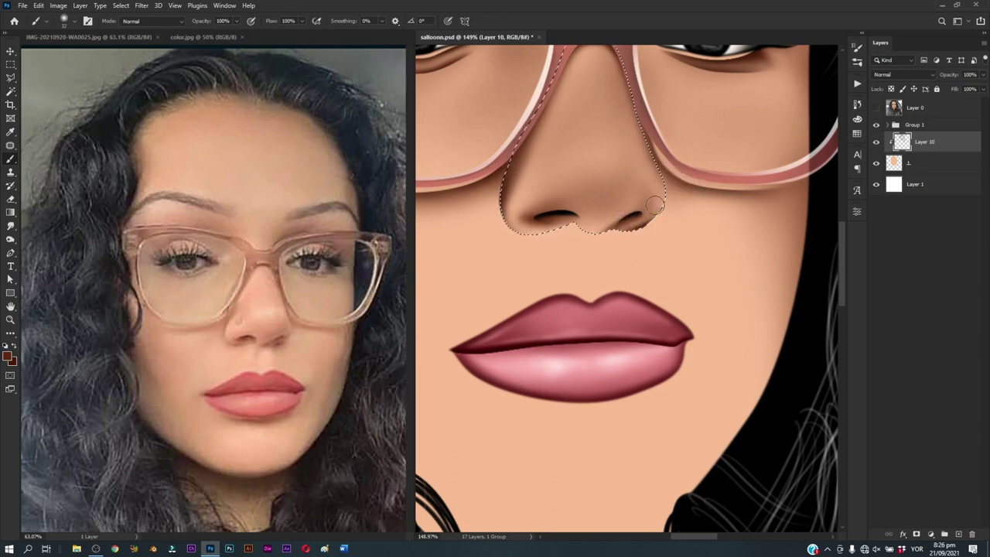
{"action": "left_click_drag", "start_coordinate": [629, 199], "coordinate": [638, 200]}
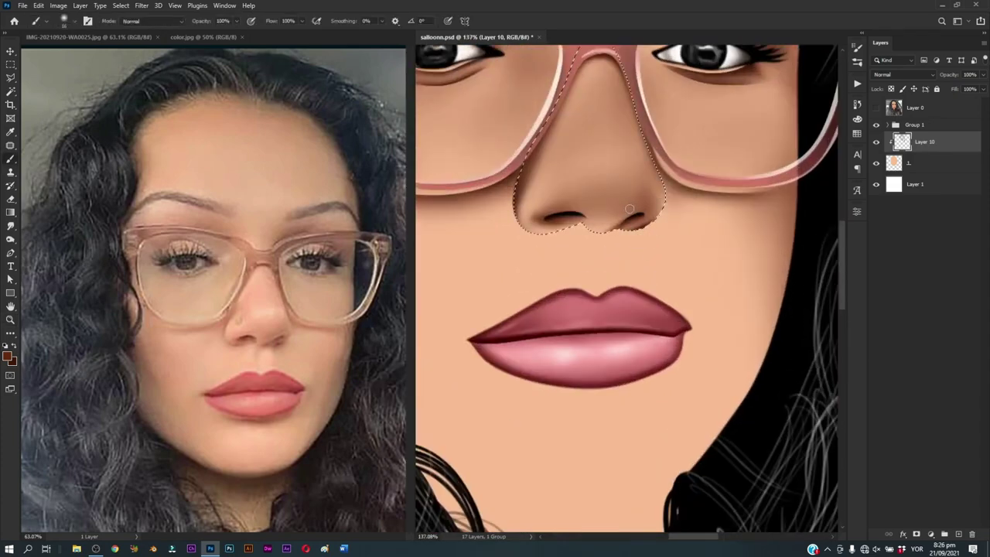
{"action": "scroll", "coordinate": [592, 240], "scroll_direction": "up", "scroll_amount": 1}
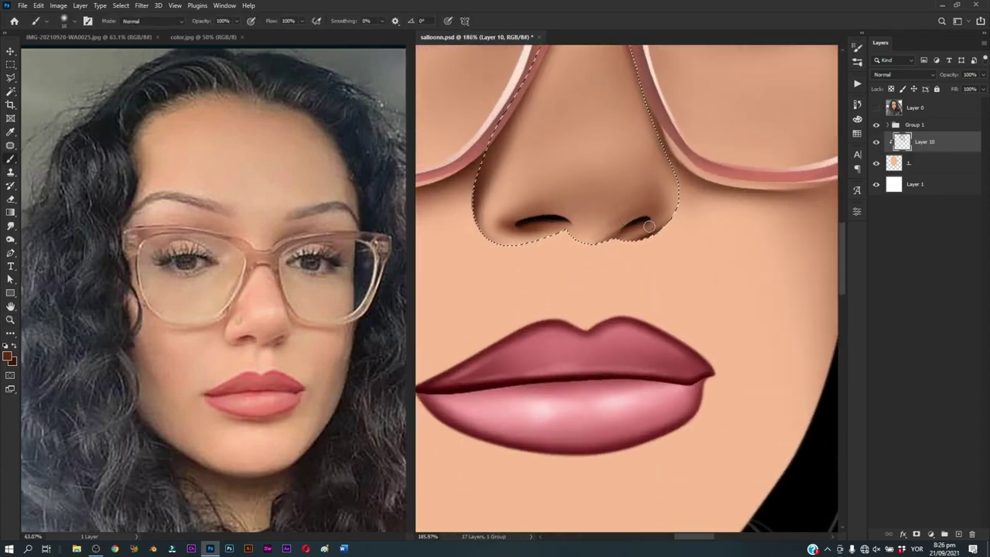
{"action": "left_click_drag", "start_coordinate": [619, 215], "coordinate": [631, 215]}
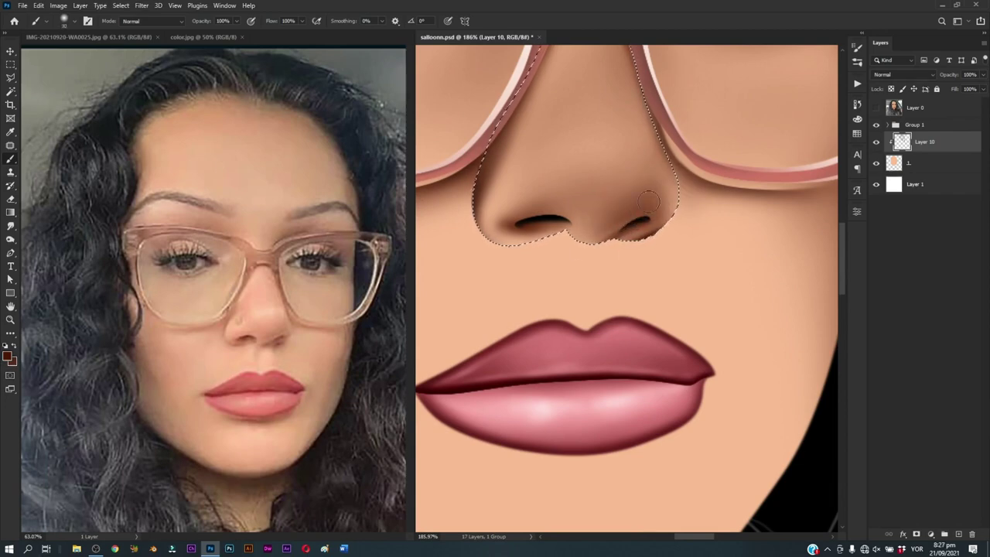
{"action": "key", "text": "ctrl+d"}
{"action": "scroll", "coordinate": [641, 276], "scroll_direction": "down", "scroll_amount": 2}
Step: Restore the nose selection and refine the nostril shading with a smaller eraser and brush
{"action": "scroll", "coordinate": [628, 238], "scroll_direction": "up", "scroll_amount": 3}
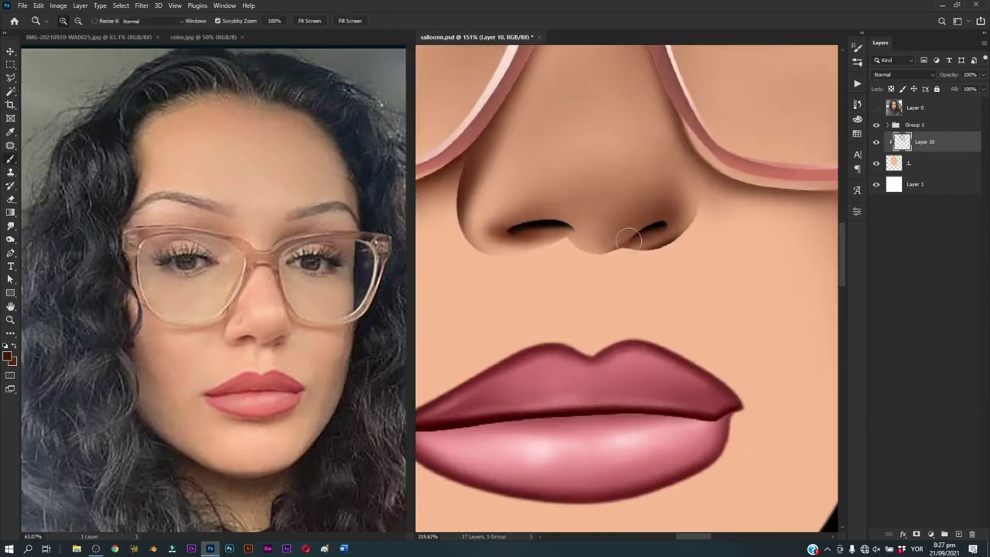
{"action": "key", "text": "e"}
{"action": "key", "text": "ctrl+shift+d"}
{"action": "left_click_drag", "start_coordinate": [628, 239], "coordinate": [645, 225]}
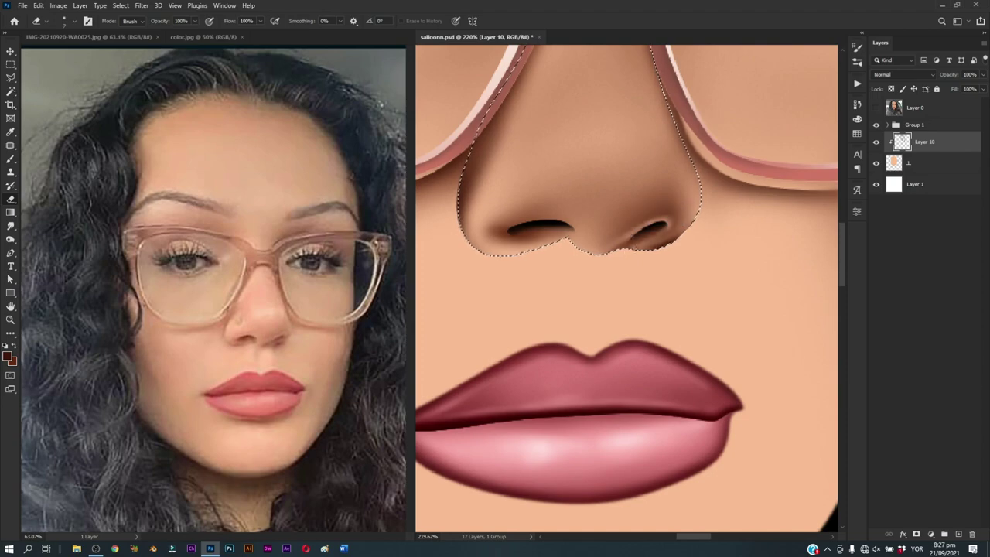
{"action": "scroll", "coordinate": [663, 283], "scroll_direction": "down", "scroll_amount": 3}
{"action": "scroll", "coordinate": [663, 228], "scroll_direction": "up", "scroll_amount": 3}
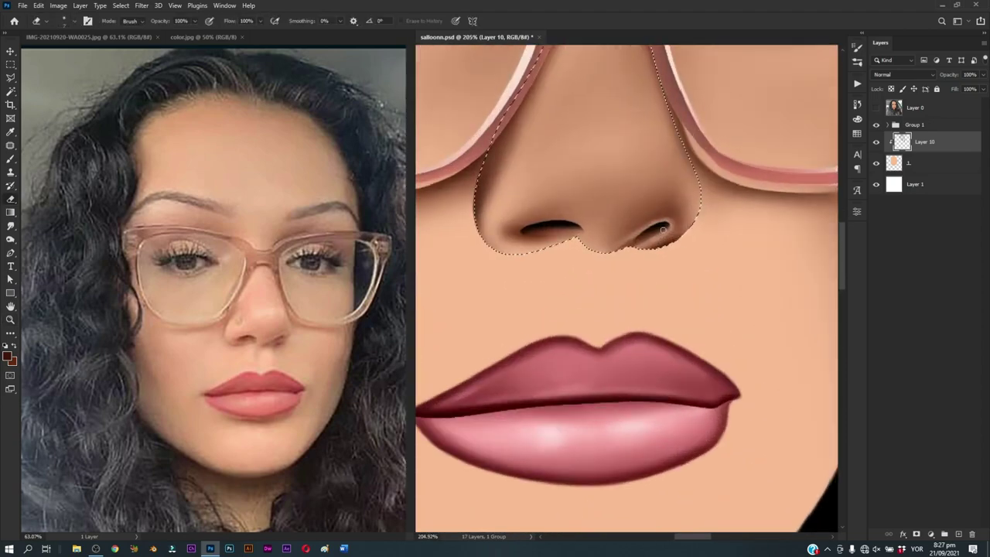
{"action": "key", "text": "b"}
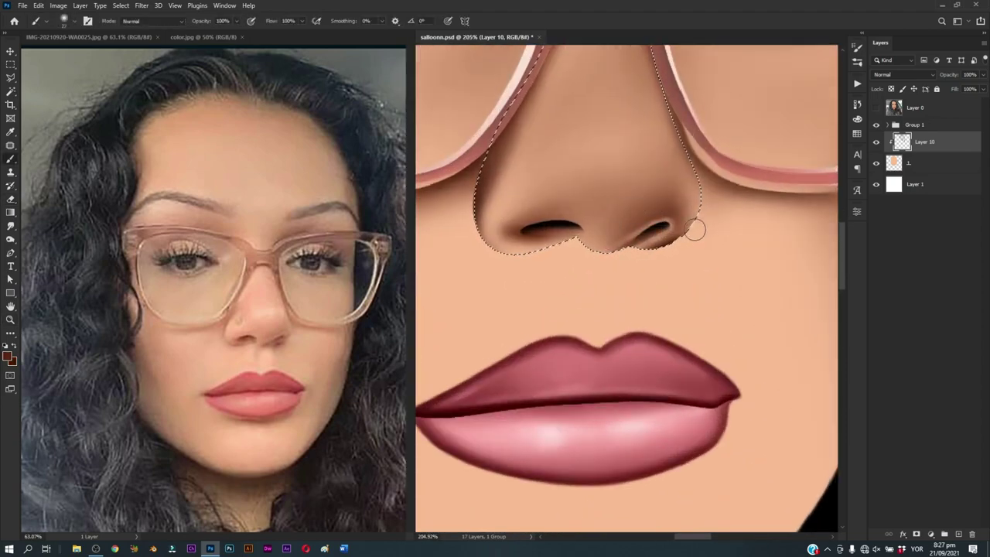
{"action": "left_click_drag", "start_coordinate": [547, 266], "coordinate": [589, 273]}
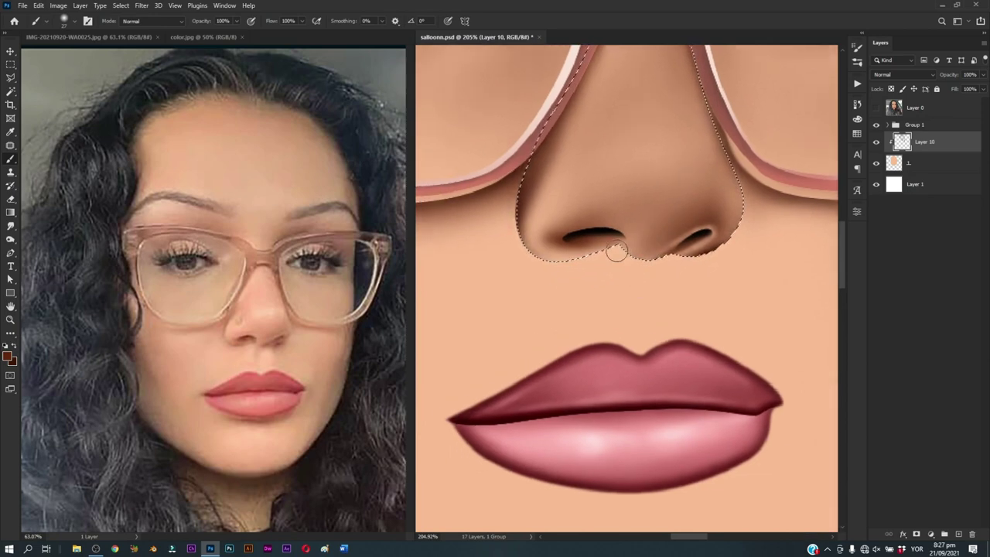
{"action": "right_click", "coordinate": [593, 240], "text": "alt"}
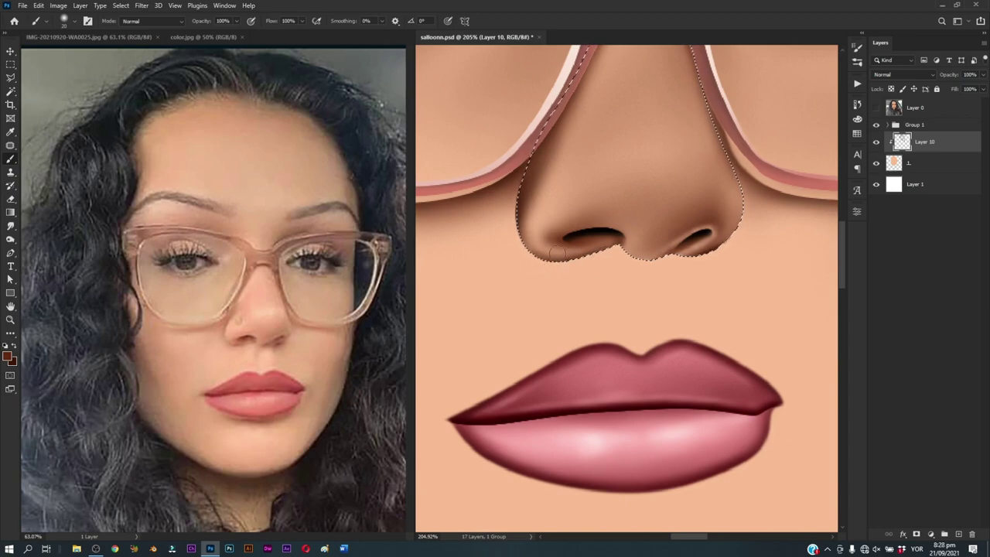
{"action": "scroll", "coordinate": [555, 252], "scroll_direction": "down", "scroll_amount": 4}
{"action": "scroll", "coordinate": [556, 251], "scroll_direction": "up", "scroll_amount": 3}
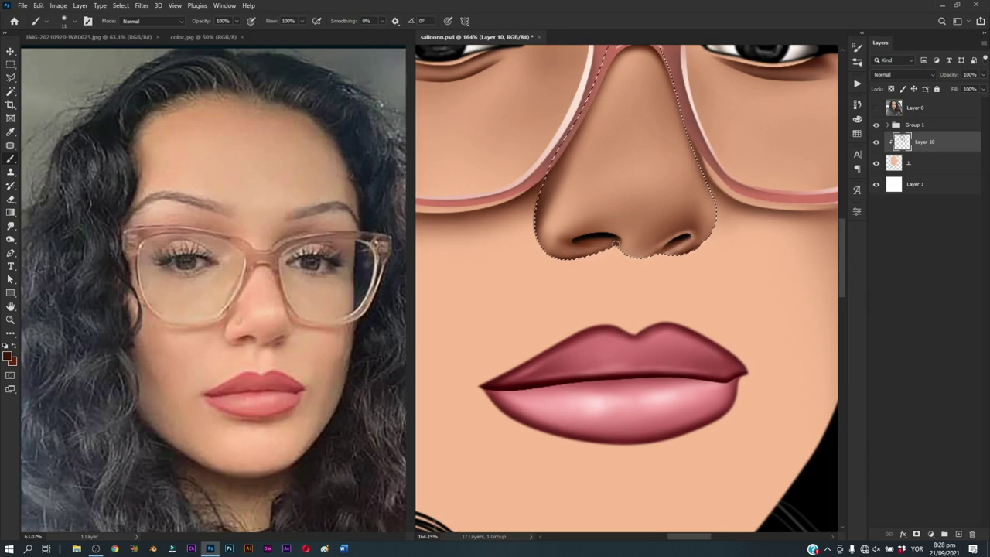
{"action": "right_click", "coordinate": [617, 218], "text": "alt"}
Step: Compare the nose against the reference photo, then save salloonn.psd
{"action": "left_click", "coordinate": [876, 107]}
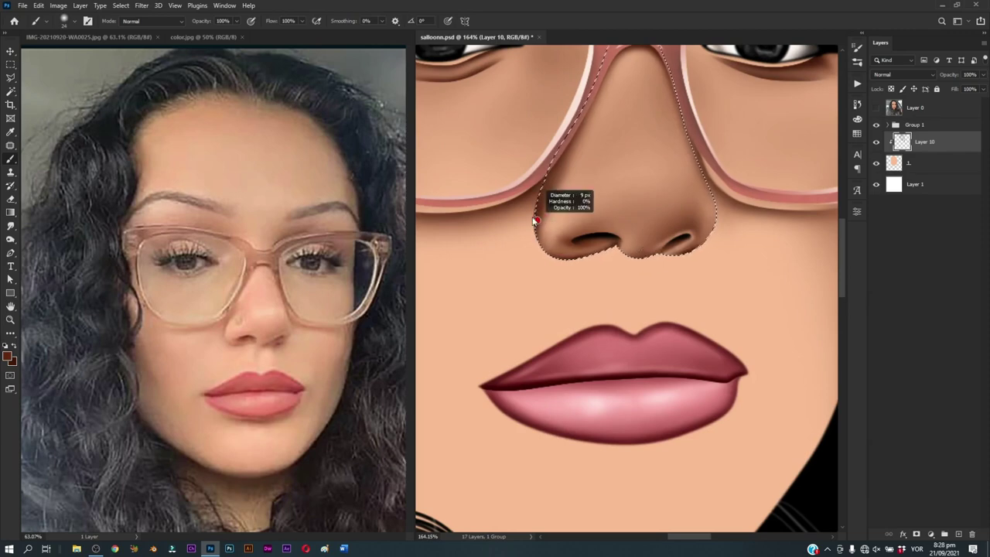
{"action": "left_click", "coordinate": [876, 107]}
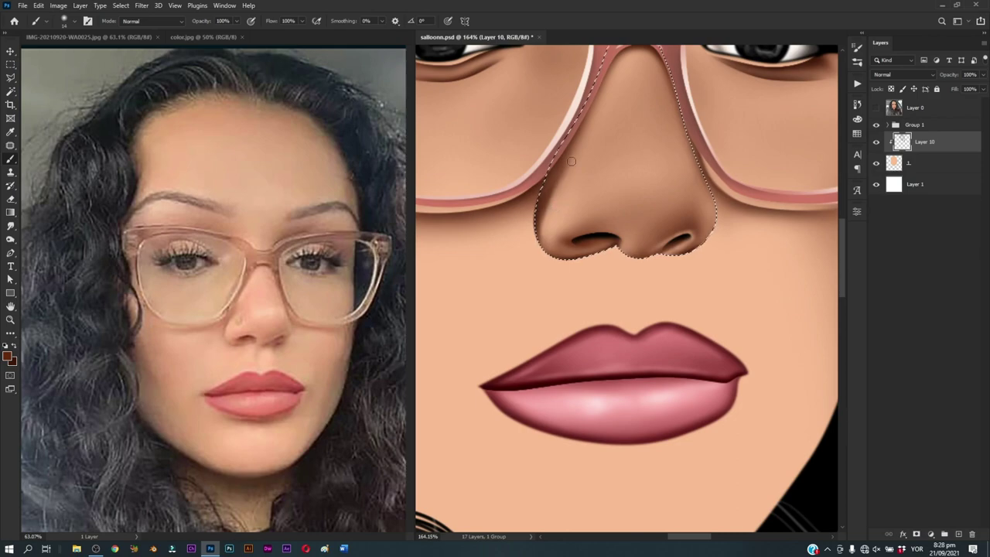
{"action": "key", "text": "ctrl+s"}
{"action": "scroll", "coordinate": [588, 194], "scroll_direction": "down", "scroll_amount": 3}
Step: Darken the shading up the nose bridge, around the left nostril and the nose's right side
{"action": "scroll", "coordinate": [610, 212], "scroll_direction": "up", "scroll_amount": 2}
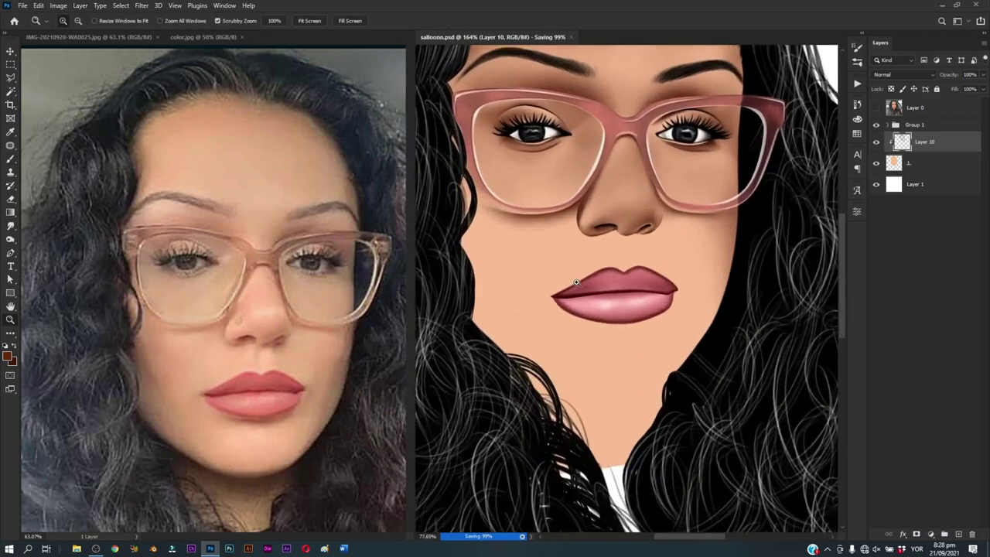
{"action": "left_click_drag", "start_coordinate": [601, 184], "coordinate": [607, 162]}
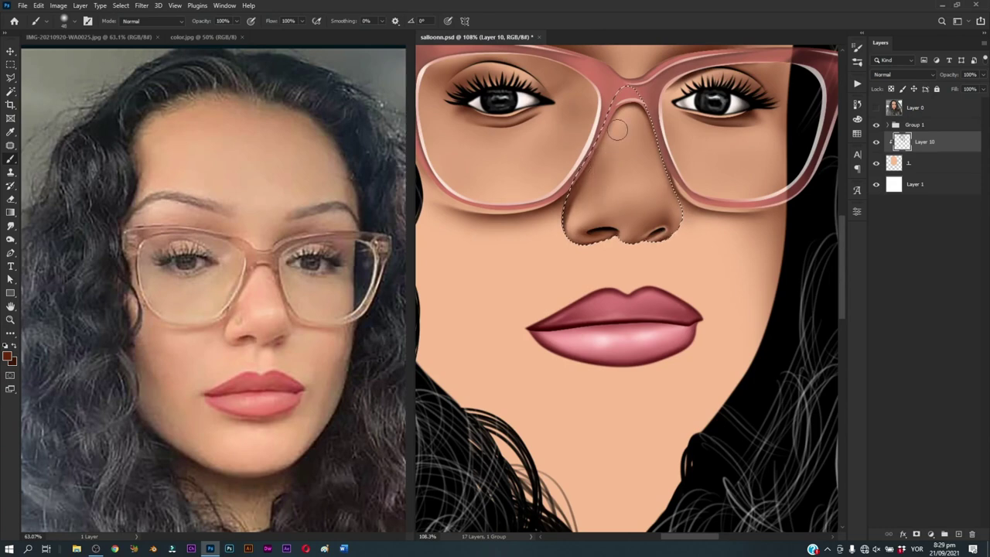
{"action": "left_click_drag", "start_coordinate": [591, 194], "coordinate": [632, 114]}
{"action": "scroll", "coordinate": [625, 135], "scroll_direction": "down", "scroll_amount": 3}
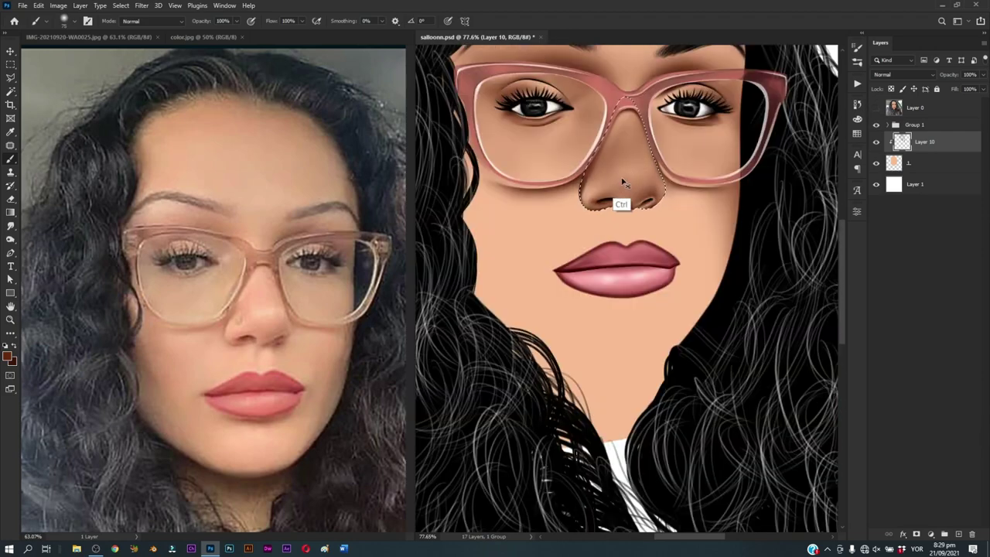
{"action": "scroll", "coordinate": [646, 194], "scroll_direction": "down", "scroll_amount": 3}
{"action": "scroll", "coordinate": [628, 252], "scroll_direction": "up", "scroll_amount": 4}
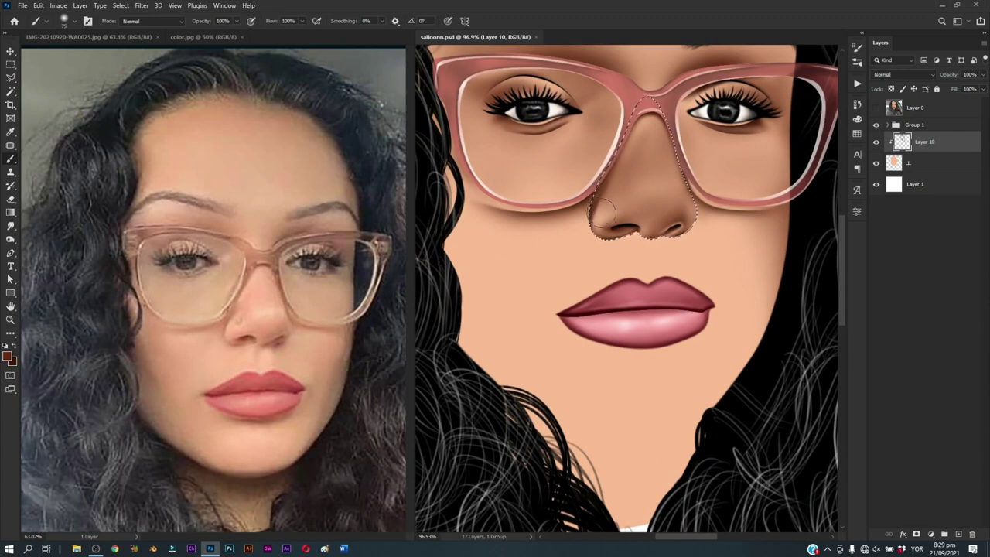
{"action": "left_click_drag", "start_coordinate": [595, 217], "coordinate": [610, 228]}
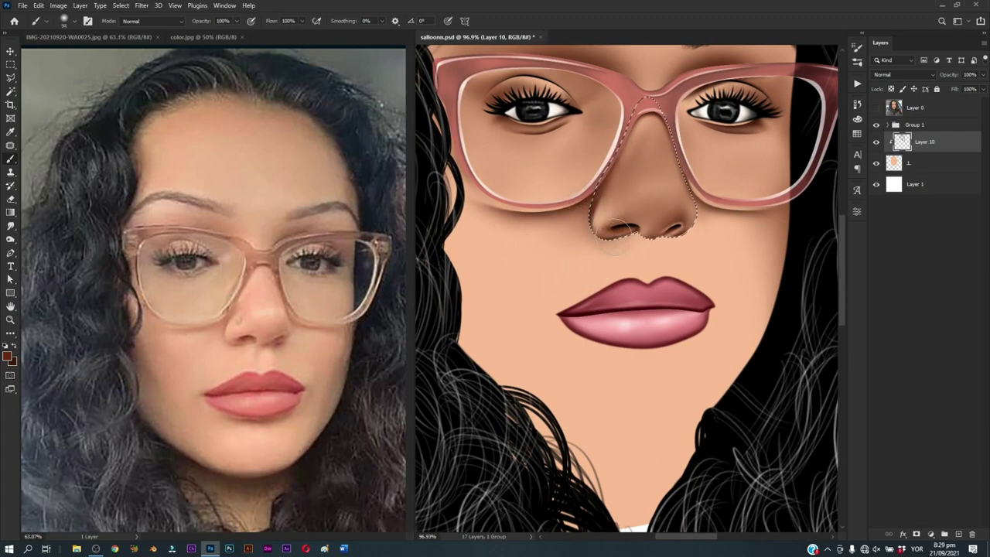
{"action": "scroll", "coordinate": [657, 251], "scroll_direction": "up", "scroll_amount": 2}
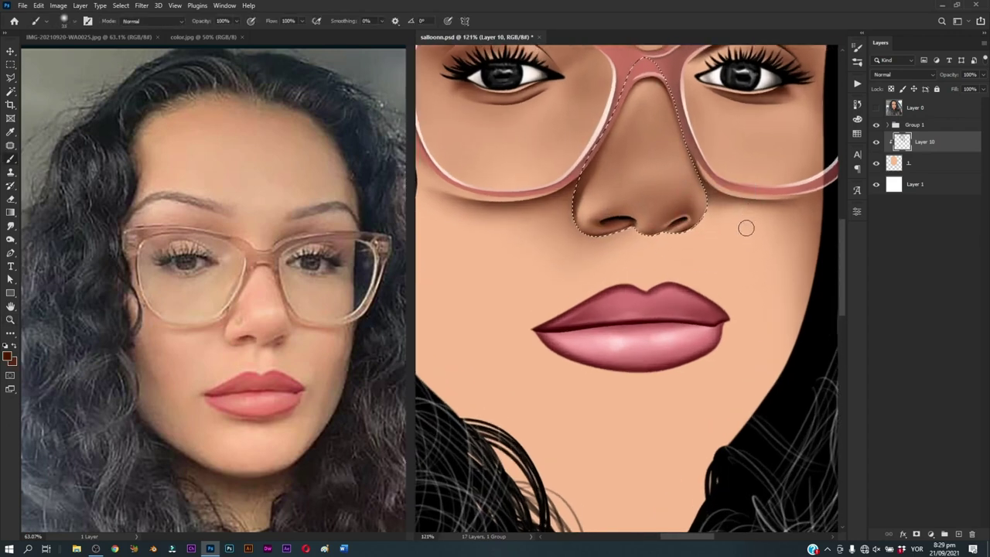
{"action": "right_click", "coordinate": [698, 216], "text": "alt"}
{"action": "left_click_drag", "start_coordinate": [687, 254], "coordinate": [680, 234]}
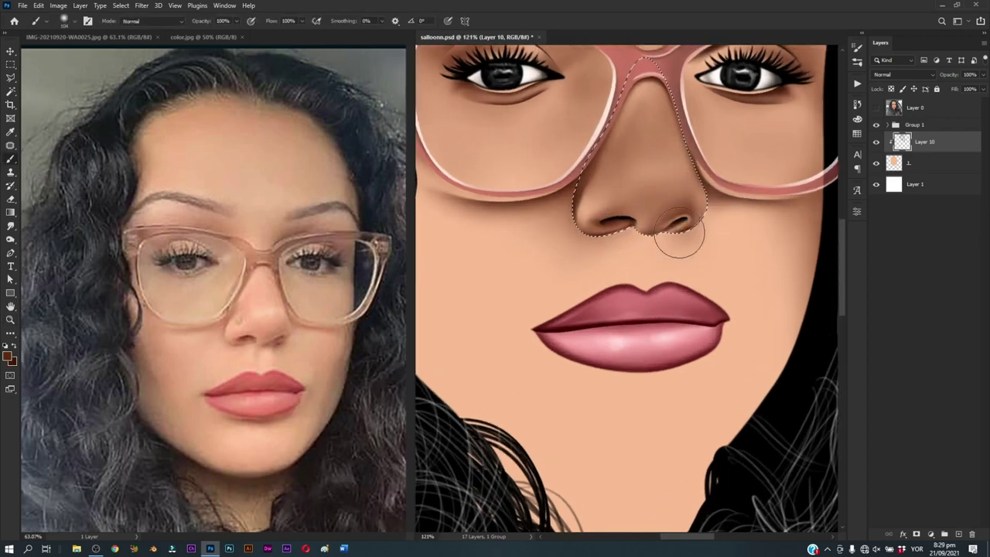
Step: Enlarge the soft brush to 111 px, compare with the reference photo, and re-frame the face
{"action": "left_click_drag", "start_coordinate": [744, 288], "coordinate": [675, 244]}
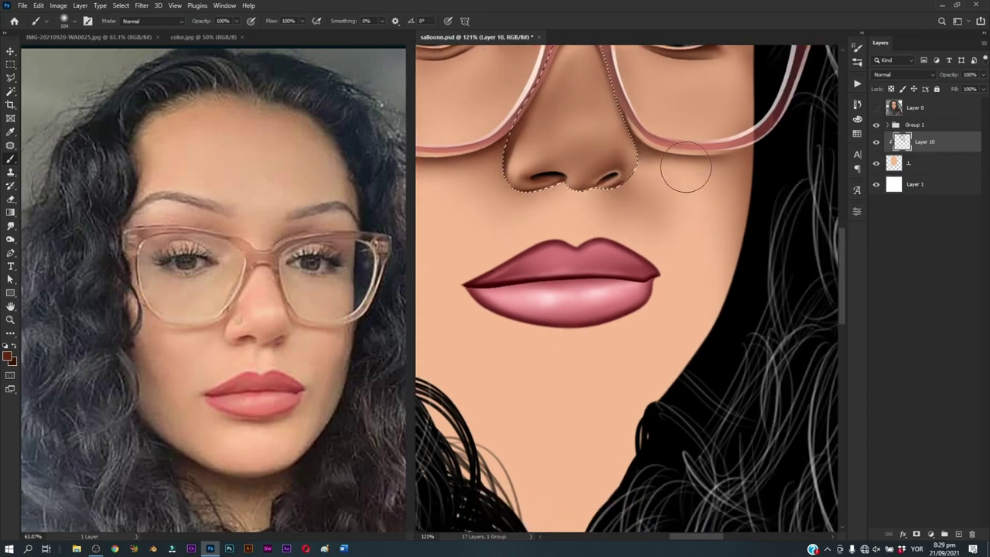
{"action": "key", "text": "bracketright"}
{"action": "key", "text": "bracketright"}
{"action": "key", "text": "bracketright"}
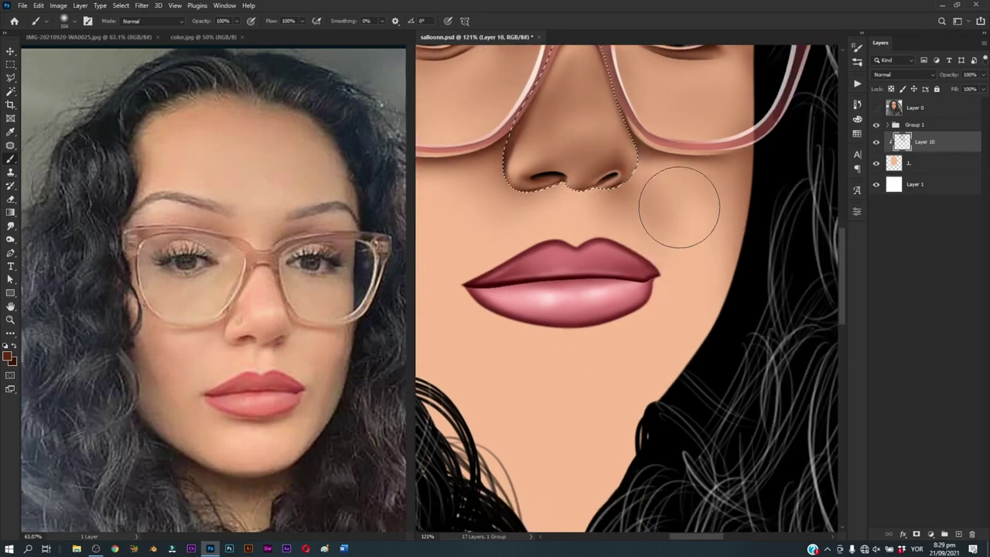
{"action": "scroll", "coordinate": [703, 313], "scroll_direction": "down", "scroll_amount": 3}
{"action": "scroll", "coordinate": [718, 280], "scroll_direction": "up", "scroll_amount": 1}
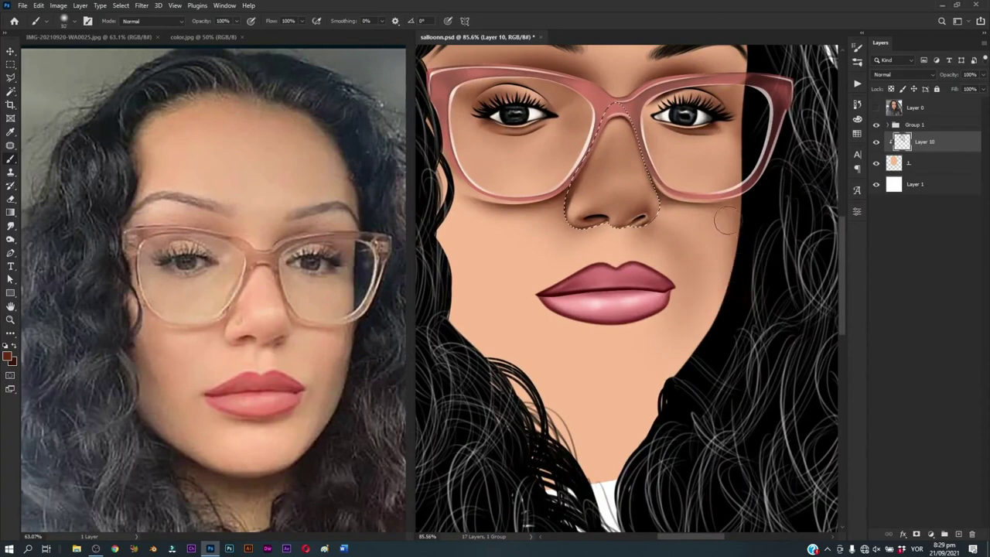
{"action": "left_click", "coordinate": [876, 107]}
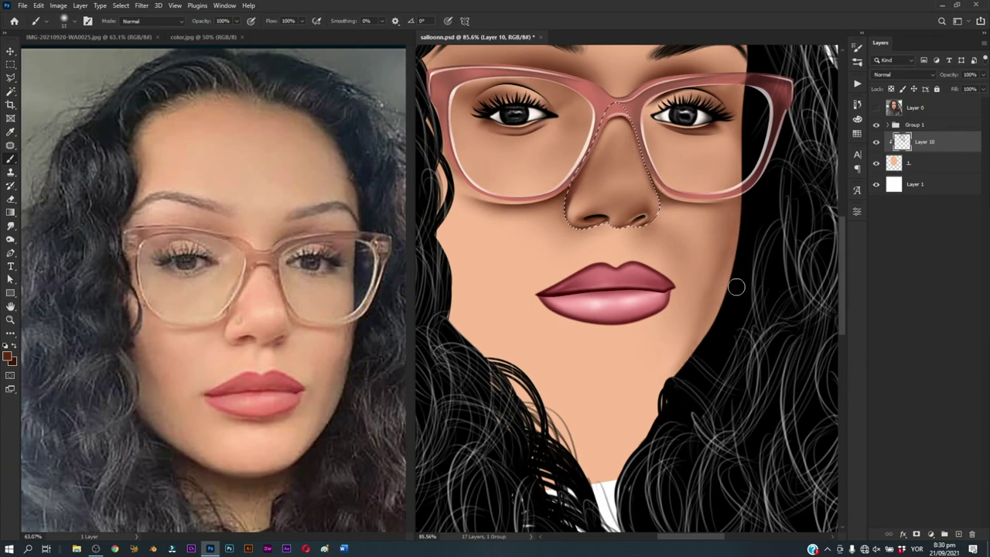
{"action": "key", "text": "z"}
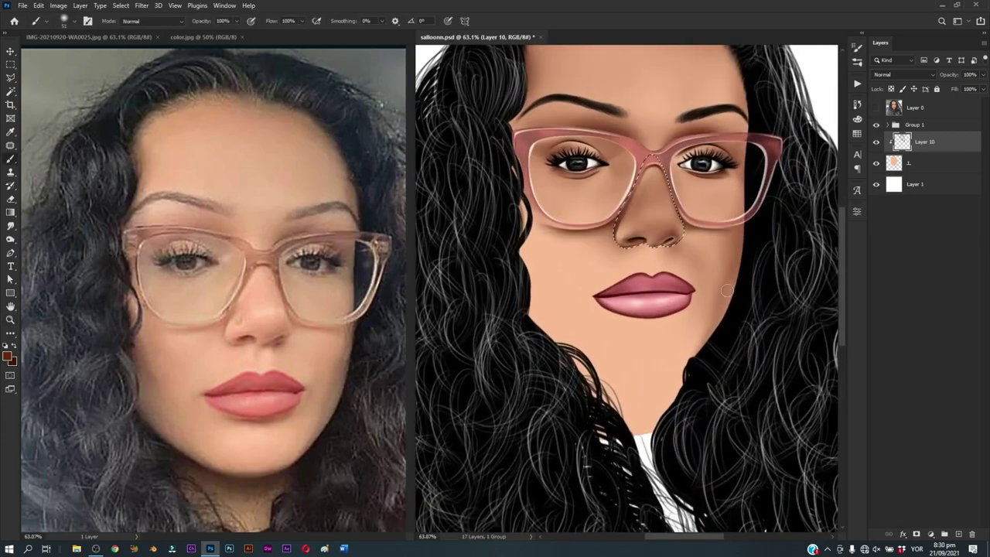
{"action": "left_click", "coordinate": [729, 280]}
{"action": "key", "text": "b"}
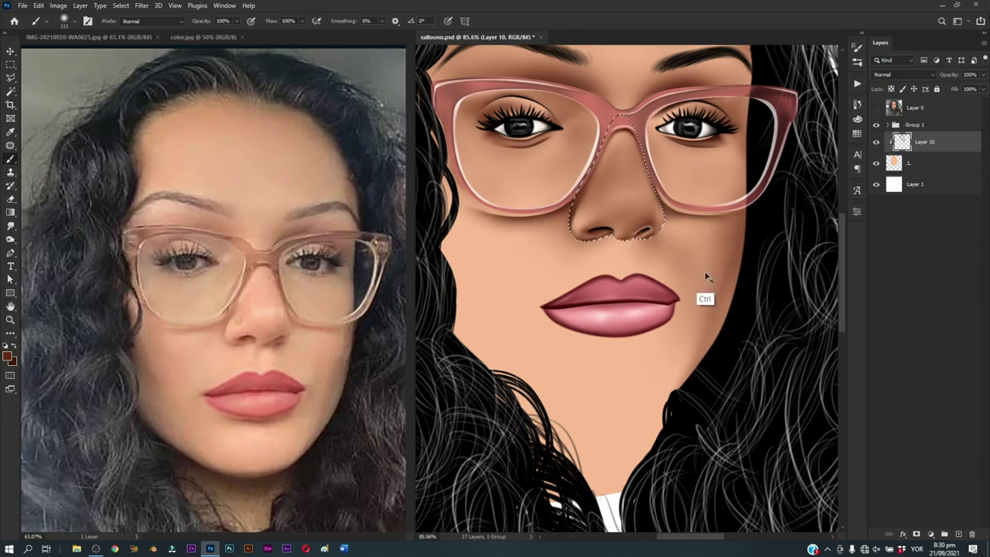
{"action": "scroll", "coordinate": [643, 325], "scroll_direction": "up", "scroll_amount": 1}
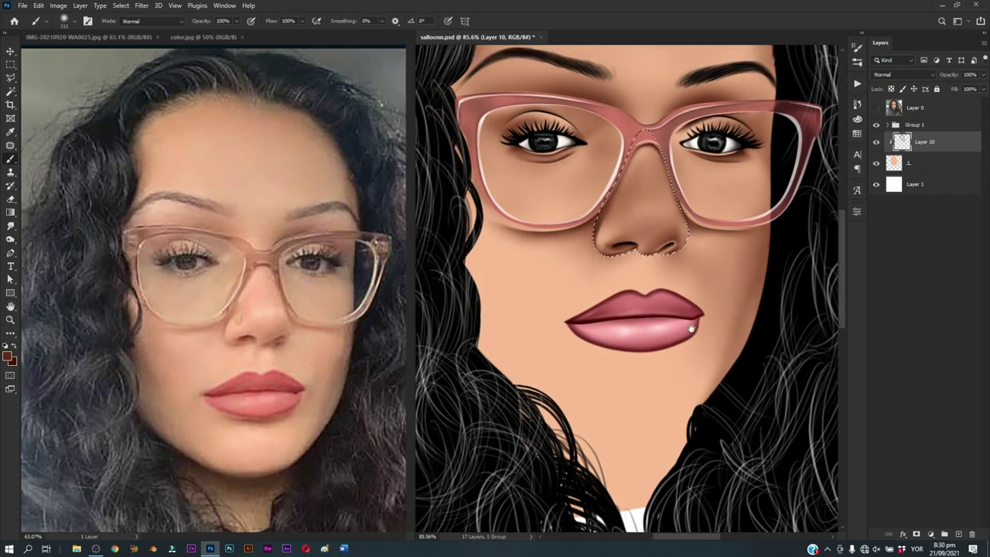
Step: Zoom in on the nose and lips and paint the philtrum grooves with a small brush
{"action": "key", "text": "z"}
{"action": "left_click", "coordinate": [605, 304]}
{"action": "key", "text": "b"}
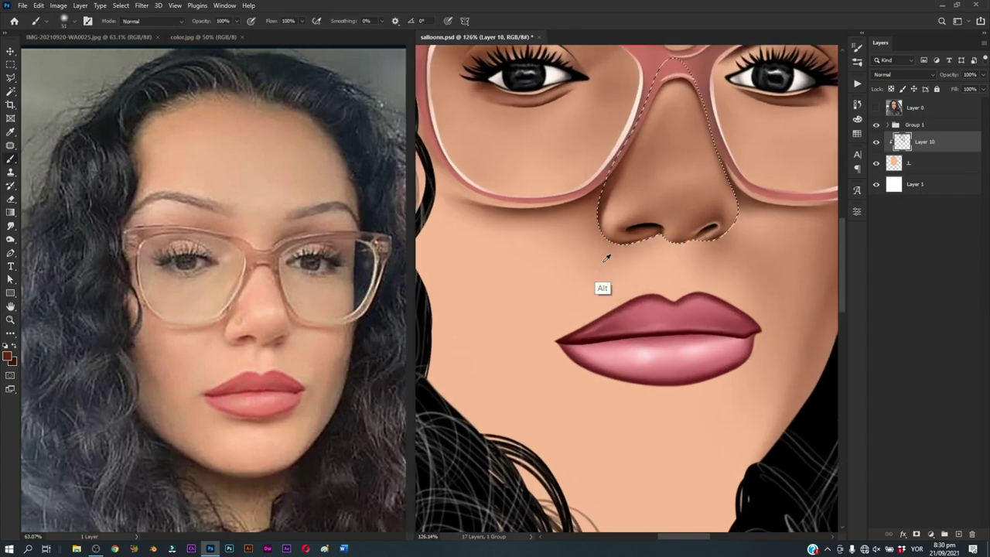
{"action": "key", "text": "bracketleft"}
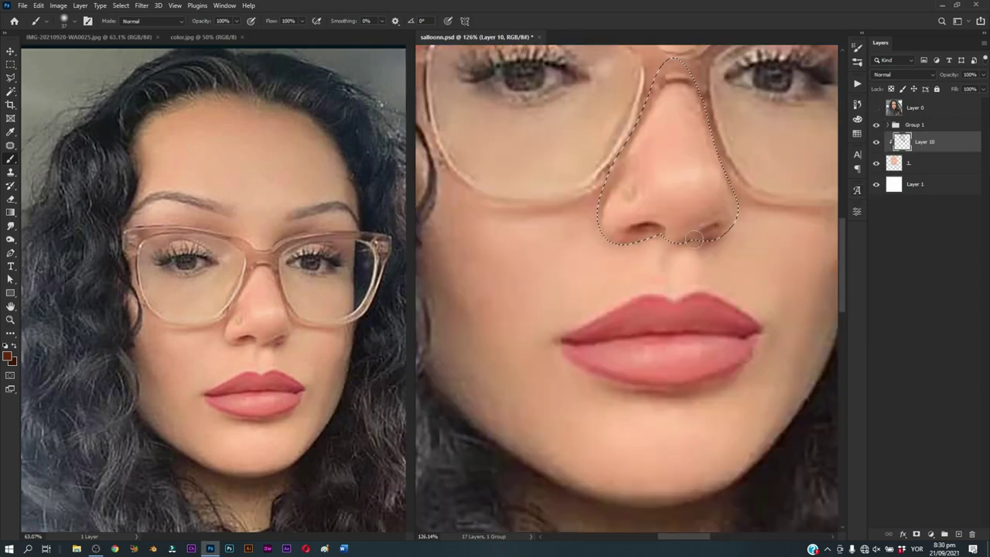
{"action": "key", "text": "bracketleft"}
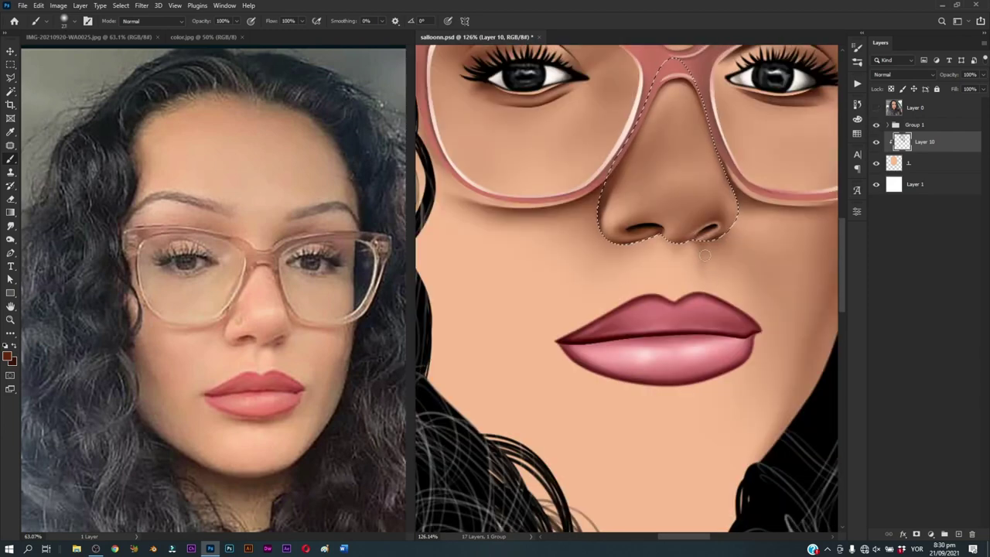
{"action": "key", "text": "bracketright"}
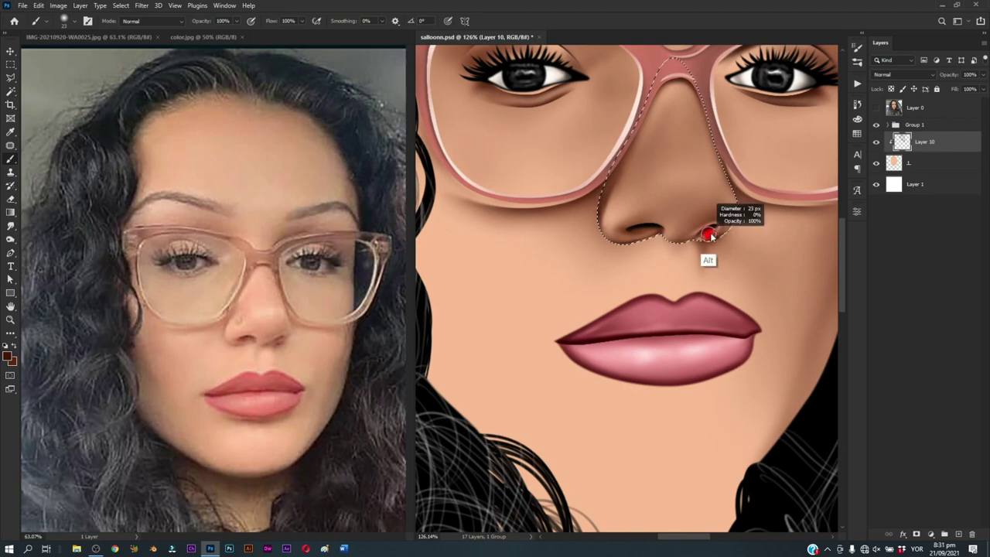
{"action": "key", "text": "bracketleft"}
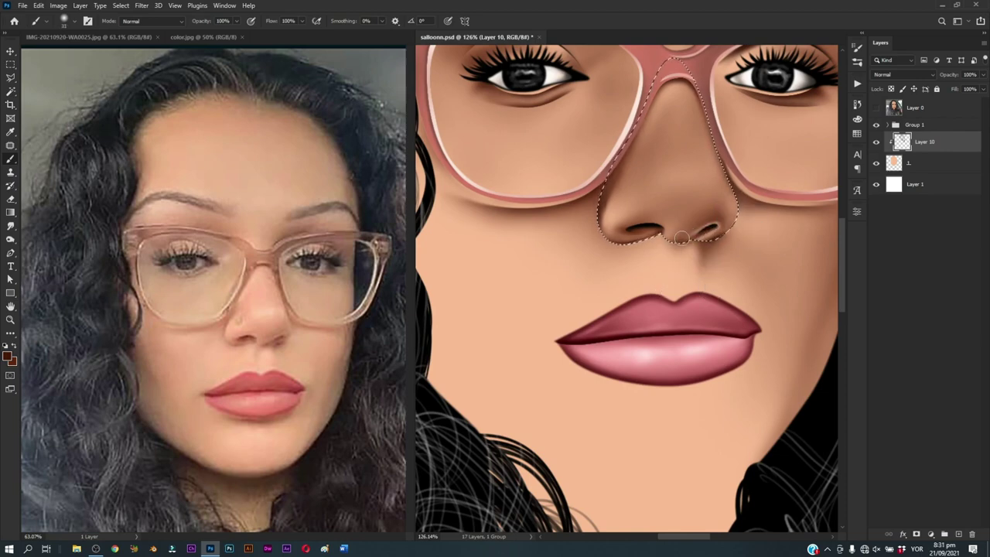
{"action": "left_click", "coordinate": [875, 108]}
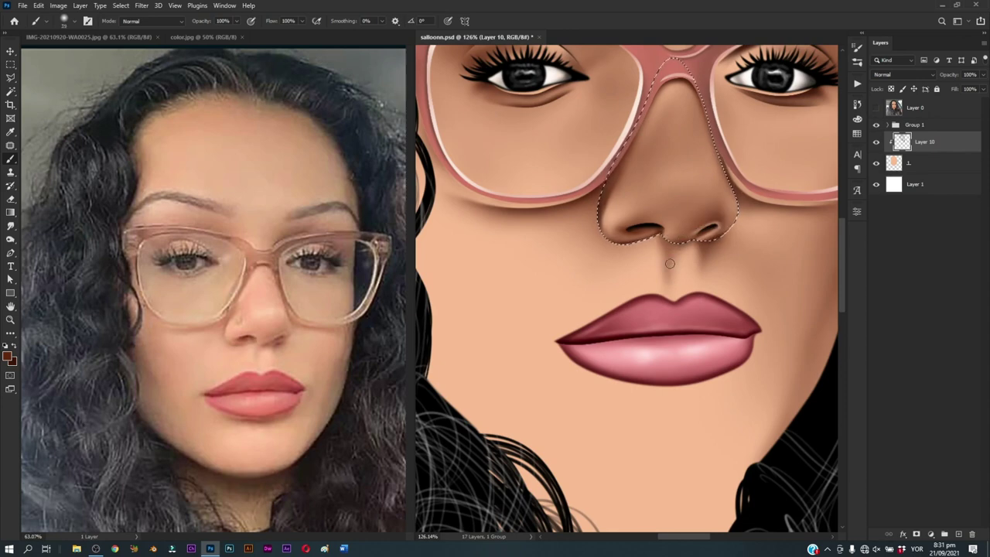
{"action": "key", "text": "e"}
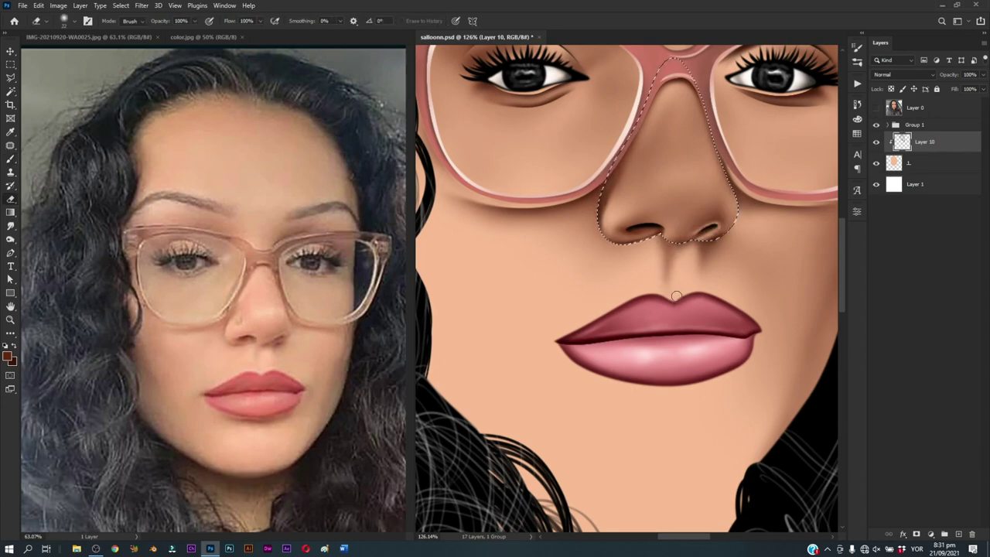
{"action": "key", "text": "b"}
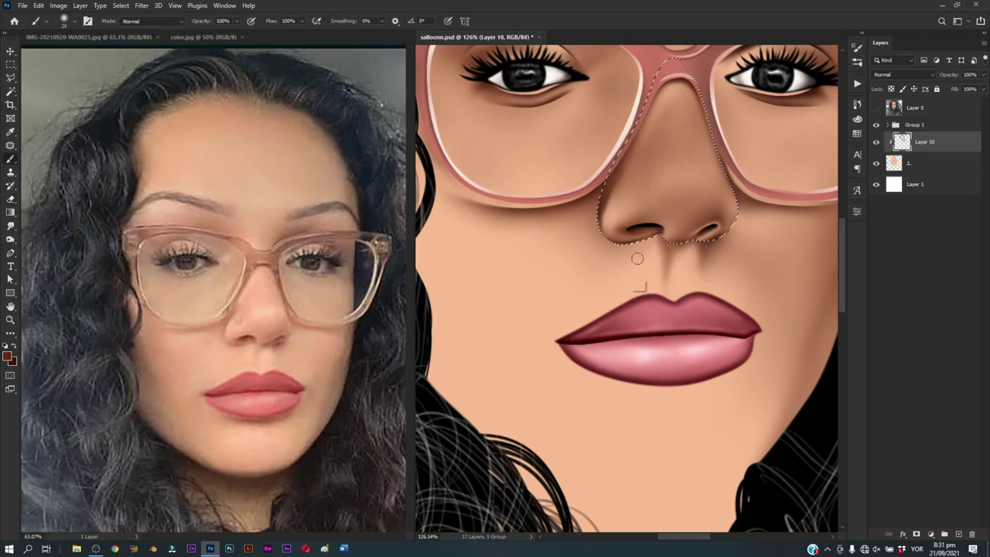
Step: Resize the brush to about 83 px, re-frame the face, and save salloonn.psd
{"action": "left_click_drag", "start_coordinate": [651, 239], "coordinate": [627, 292]}
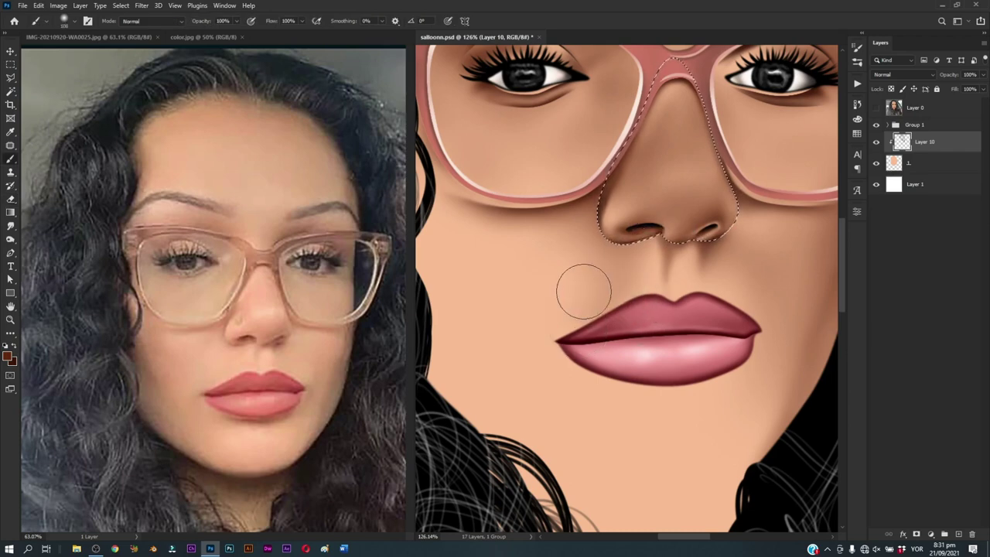
{"action": "mouse_move", "coordinate": [654, 302]}
{"action": "left_mouse_down"}
{"action": "mouse_move", "coordinate": [646, 309]}
{"action": "mouse_move", "coordinate": [670, 286]}
{"action": "left_mouse_up"}
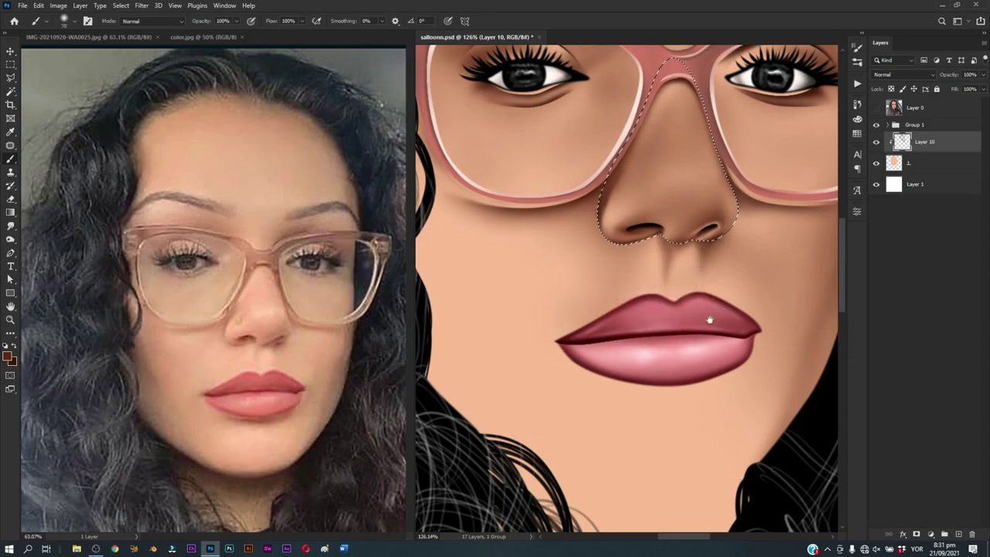
{"action": "left_click_drag", "start_coordinate": [719, 343], "coordinate": [701, 343]}
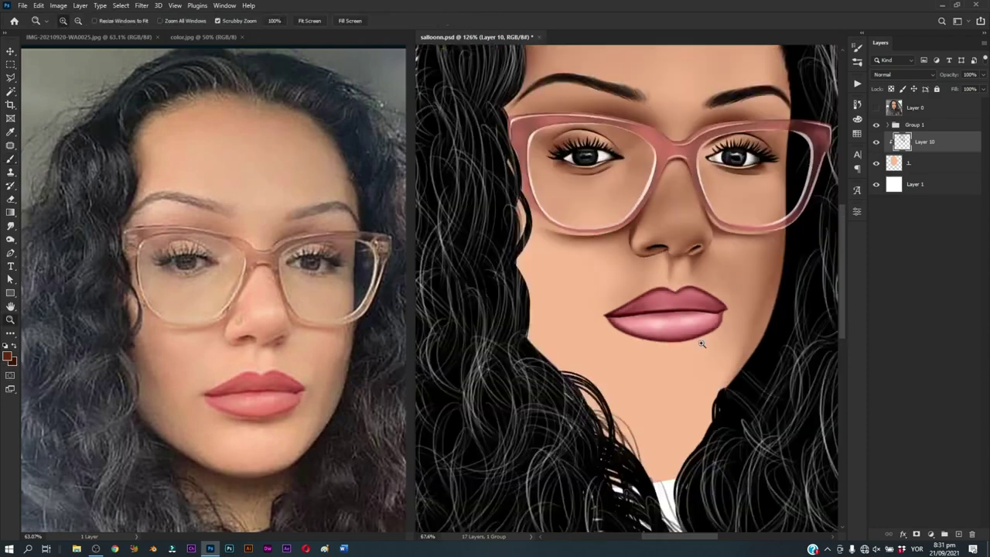
{"action": "left_click_drag", "start_coordinate": [687, 287], "coordinate": [697, 316]}
{"action": "key", "text": "ctrl+s"}
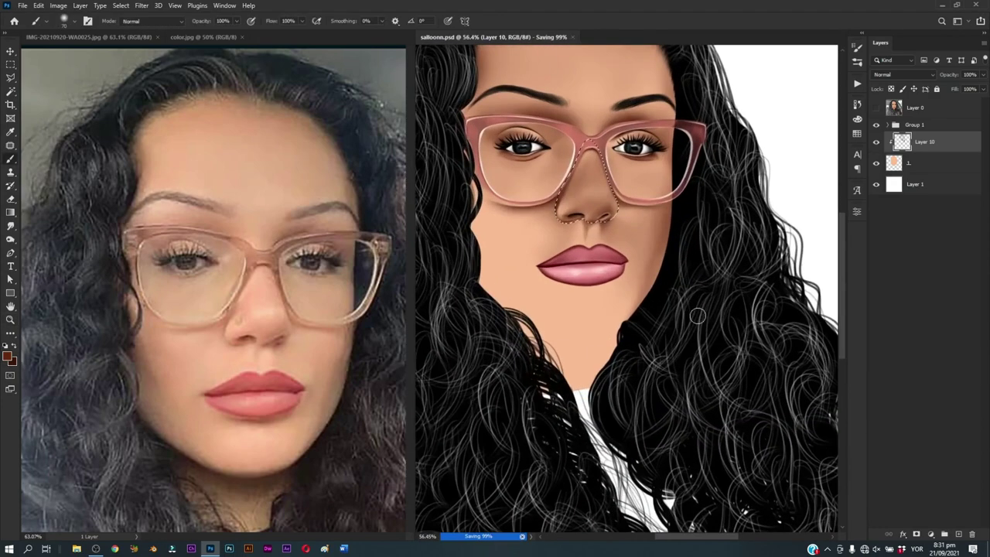
Step: Enlarge the brush and save salloonn.psd
{"action": "key", "text": "bracketright"}
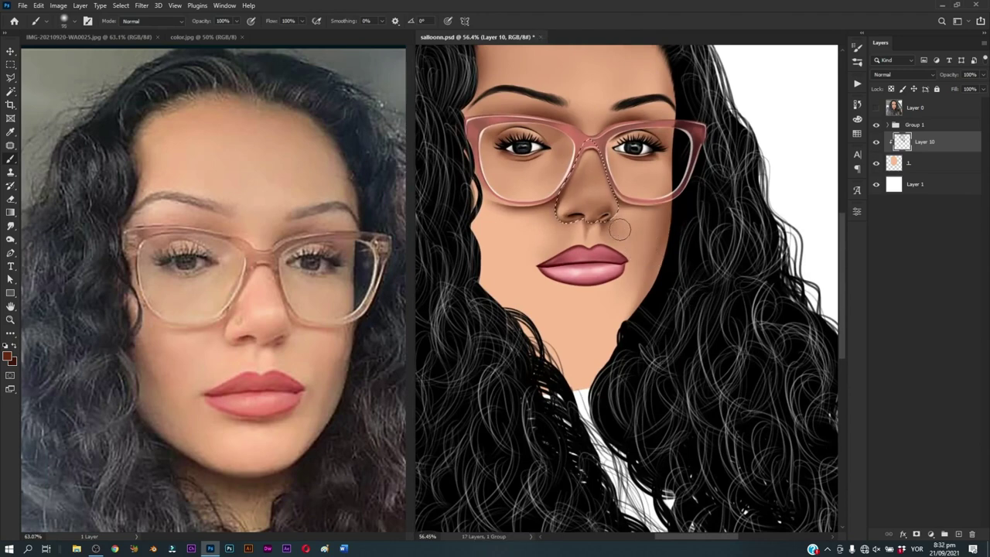
{"action": "key", "text": "ctrl"}
{"action": "key", "text": "ctrl+s"}
{"action": "key", "text": "ctrl"}
Step: Clear the nose selection, smudge the nostril edges into softer curves, and expand Group 1
{"action": "key", "text": "ctrl+d"}
{"action": "scroll", "coordinate": [646, 219], "scroll_direction": "down", "scroll_amount": 3}
{"action": "scroll", "coordinate": [648, 274], "scroll_direction": "up", "scroll_amount": 6}
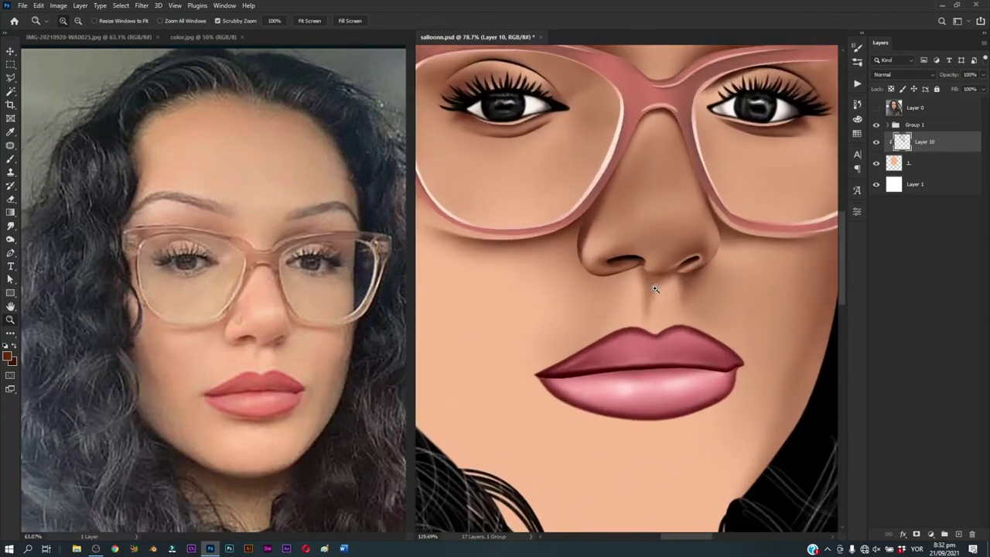
{"action": "left_click_drag", "start_coordinate": [578, 242], "coordinate": [565, 234]}
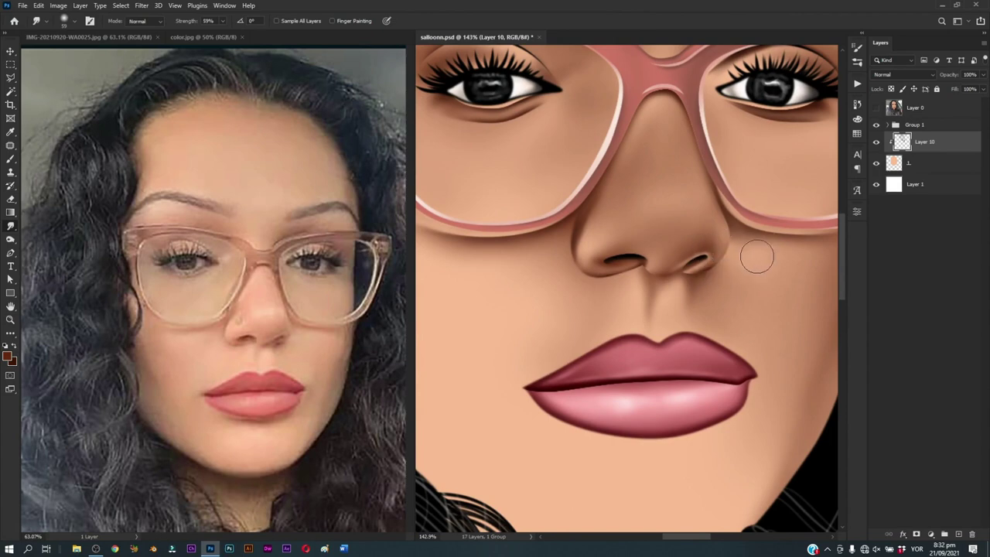
{"action": "scroll", "coordinate": [691, 282], "scroll_direction": "down", "scroll_amount": 2}
{"action": "scroll", "coordinate": [682, 251], "scroll_direction": "up", "scroll_amount": 2}
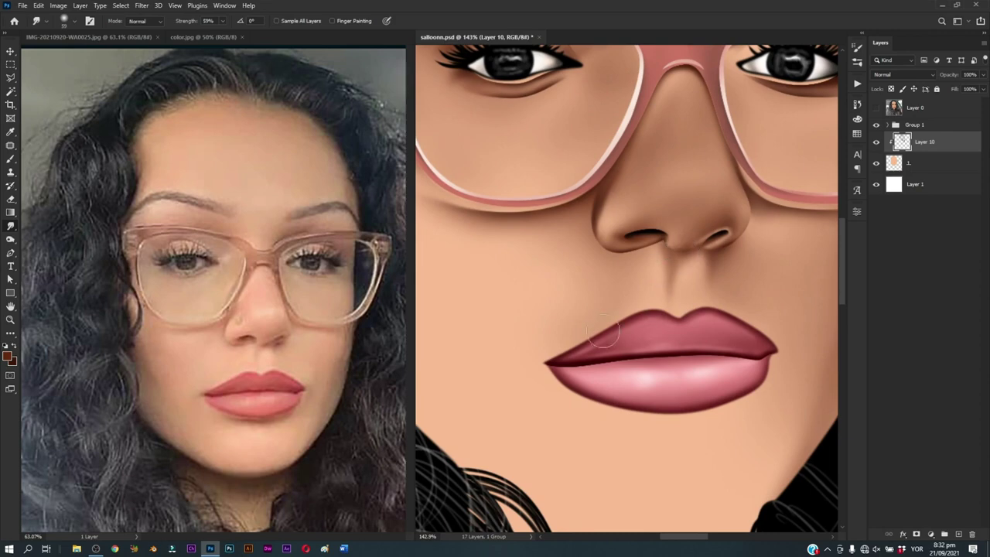
{"action": "left_click_drag", "start_coordinate": [580, 340], "coordinate": [513, 327]}
{"action": "left_click", "coordinate": [887, 124]}
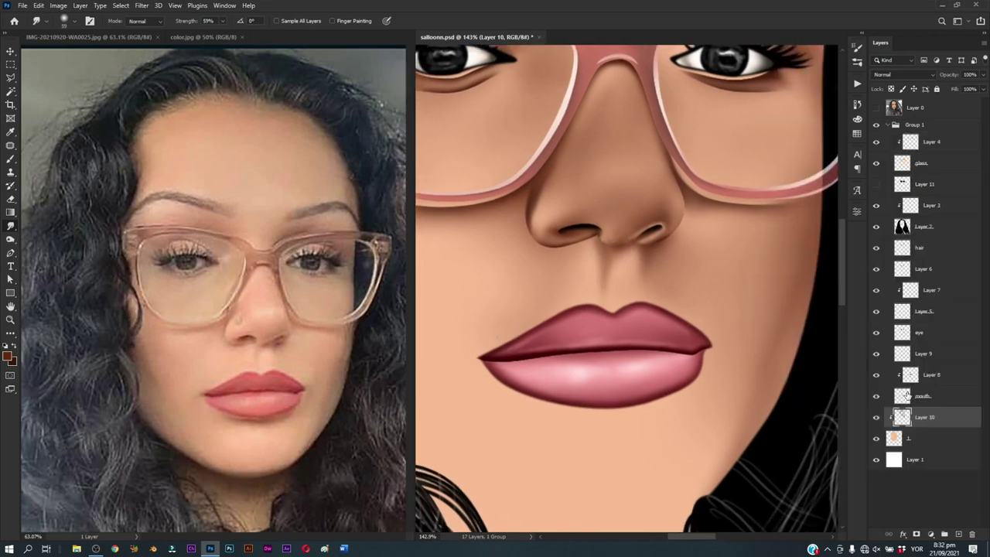
Step: Trace a closed Pen path around the skin between nose and upper lip and convert it to a selection
{"action": "left_click", "coordinate": [886, 125]}
{"action": "key", "text": "p"}
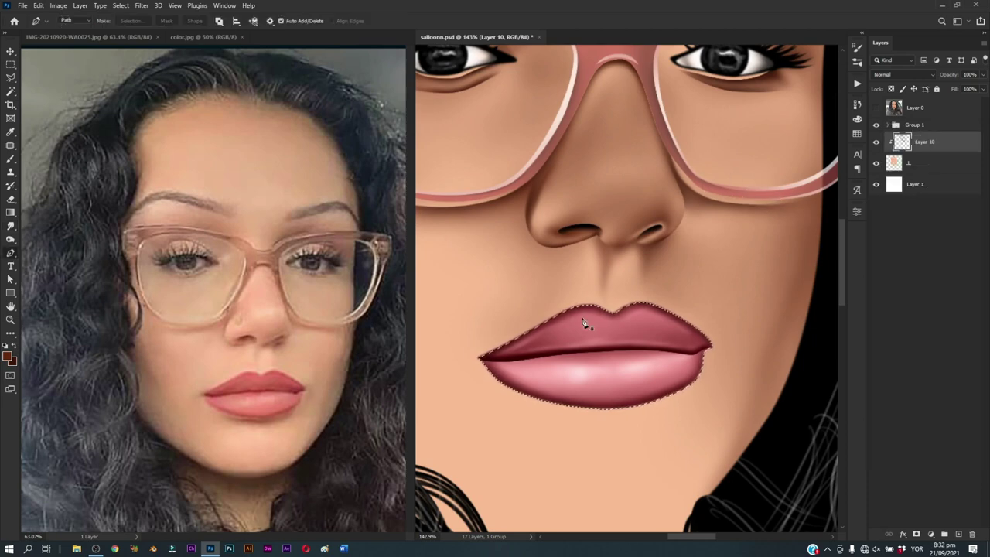
{"action": "left_click", "coordinate": [876, 108]}
{"action": "left_click", "coordinate": [466, 353]}
{"action": "mouse_move", "coordinate": [523, 326]}
{"action": "left_mouse_down"}
{"action": "mouse_move", "coordinate": [661, 299]}
{"action": "mouse_move", "coordinate": [706, 333]}
{"action": "left_mouse_up"}
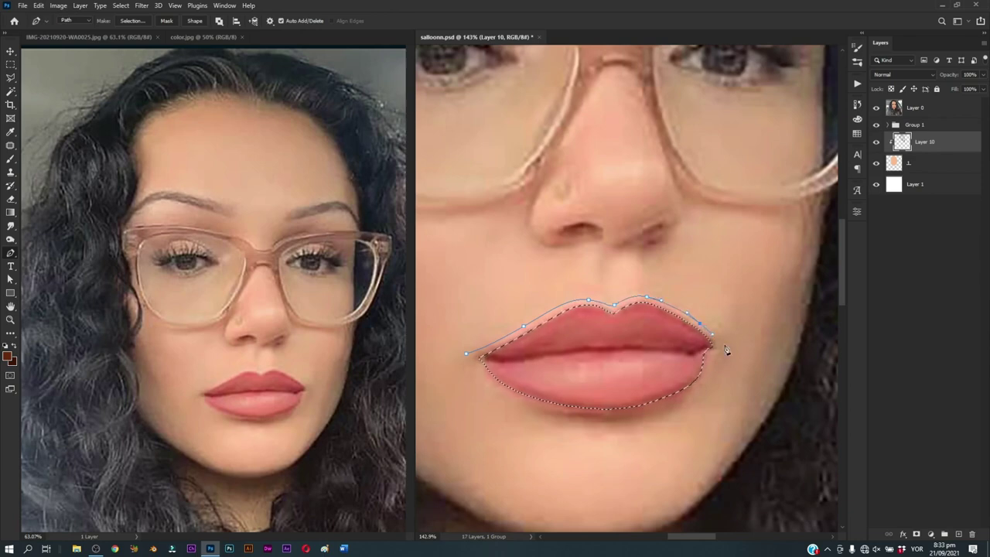
{"action": "left_click", "coordinate": [727, 346]}
{"action": "left_click", "coordinate": [768, 313]}
{"action": "left_click", "coordinate": [732, 229]}
{"action": "left_click", "coordinate": [585, 213]}
{"action": "left_click", "coordinate": [439, 287]}
{"action": "left_click", "coordinate": [466, 354]}
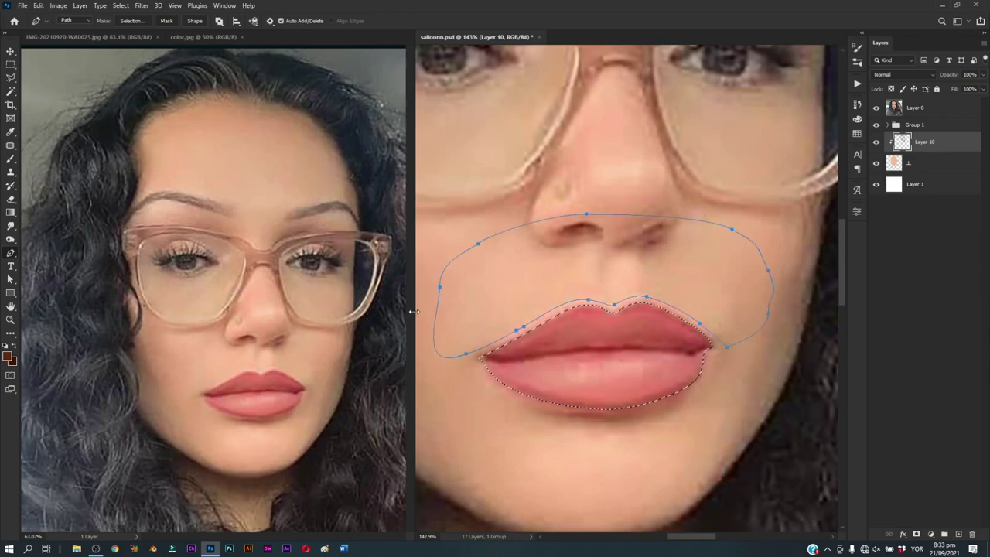
{"action": "key", "text": "ctrl+Return"}
{"action": "key", "text": "b"}
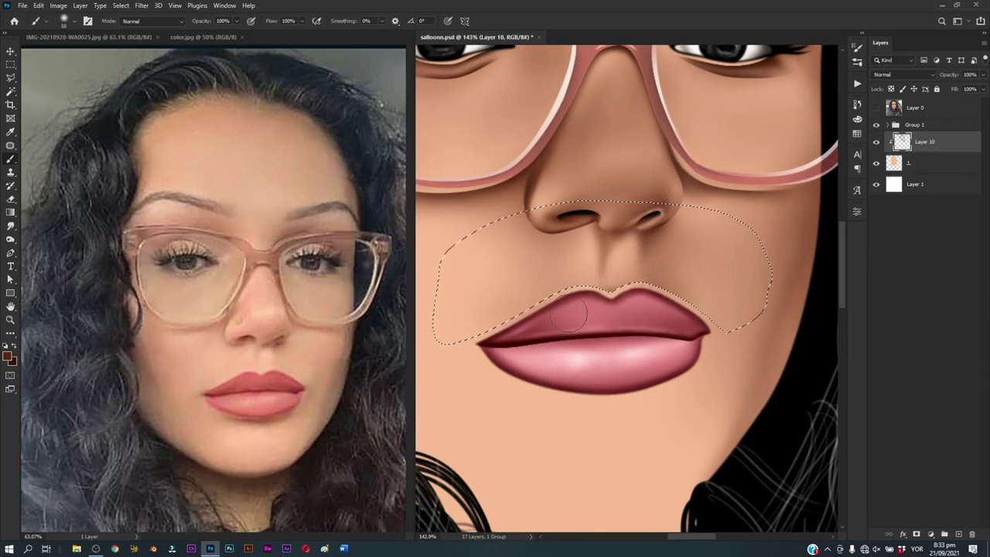
Step: Enlarge the brush and clear the selection around the lips
{"action": "key", "text": "bracketright"}
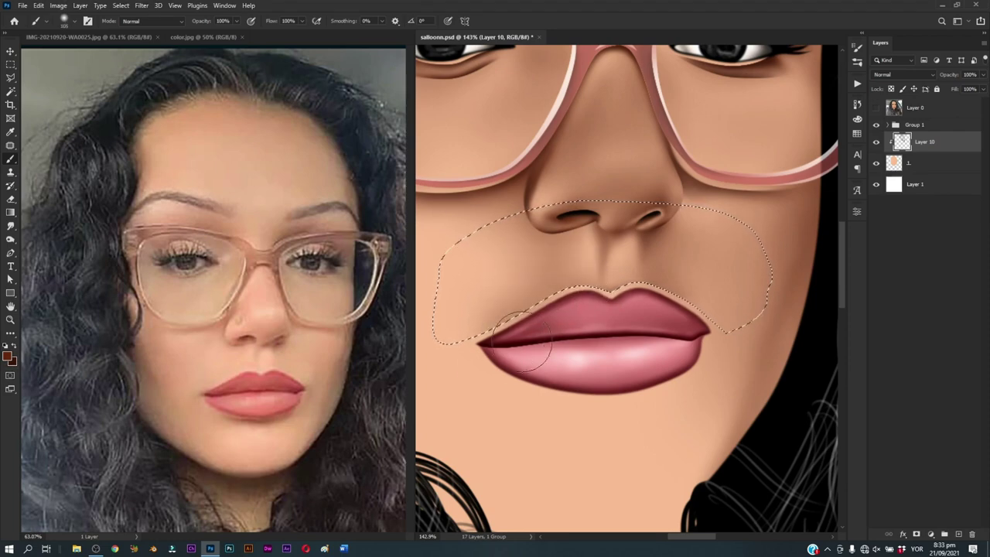
{"action": "key", "text": "ctrl+d"}
{"action": "scroll", "coordinate": [619, 340], "scroll_direction": "down", "scroll_amount": 3}
{"action": "scroll", "coordinate": [595, 310], "scroll_direction": "up", "scroll_amount": 4}
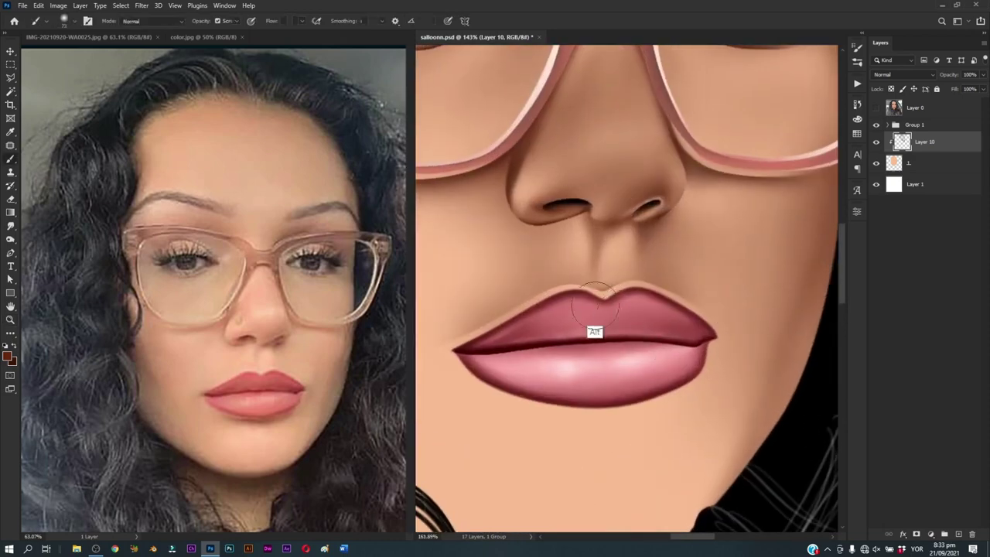
{"action": "key", "text": "ctrl+shift+d"}
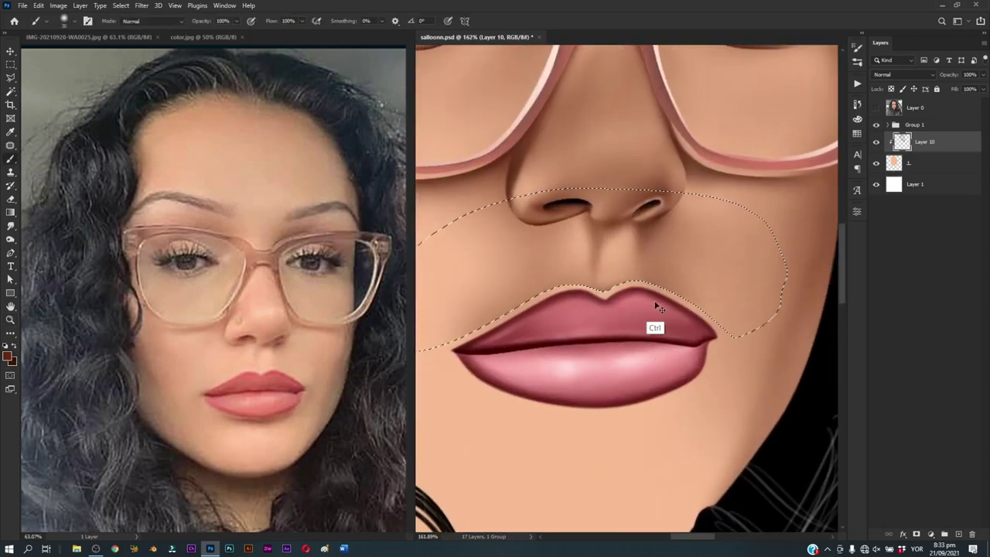
{"action": "key", "text": "ctrl+d"}
Step: Zoom in slightly on the lips, keeping the upper-lip selection cleared
{"action": "key", "text": "z"}
{"action": "left_click_drag", "start_coordinate": [637, 384], "coordinate": [641, 385]}
{"action": "key", "text": "b"}
{"action": "key", "text": "ctrl+shift+d"}
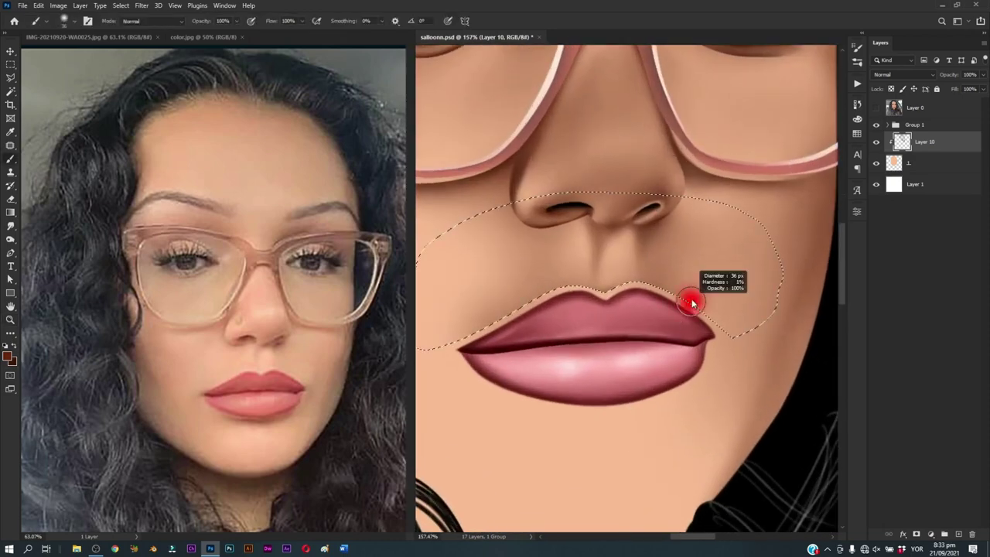
{"action": "key", "text": "ctrl+d"}
Step: Smudge the lip corners into the surrounding skin, then zoom out to the face
{"action": "key", "text": "r"}
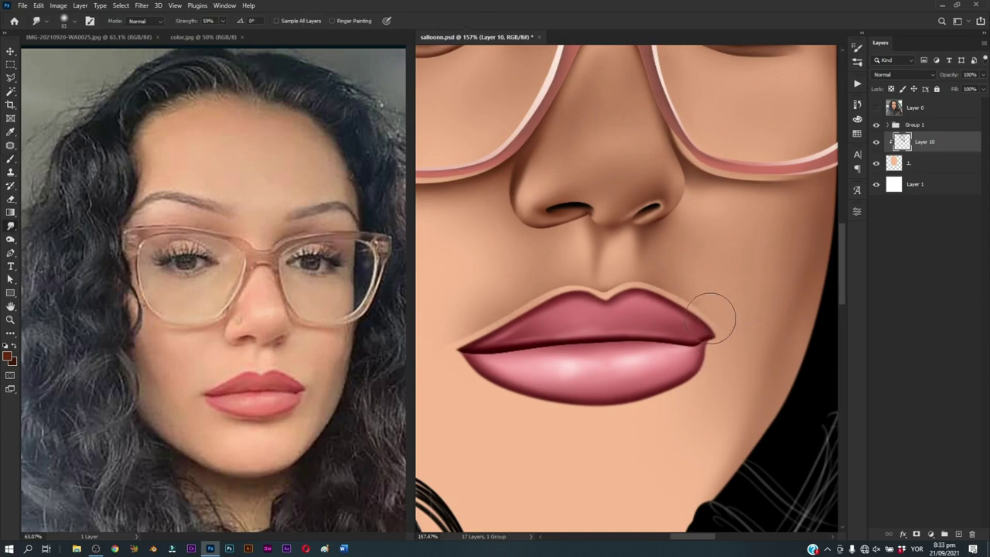
{"action": "left_click_drag", "start_coordinate": [469, 360], "coordinate": [487, 385]}
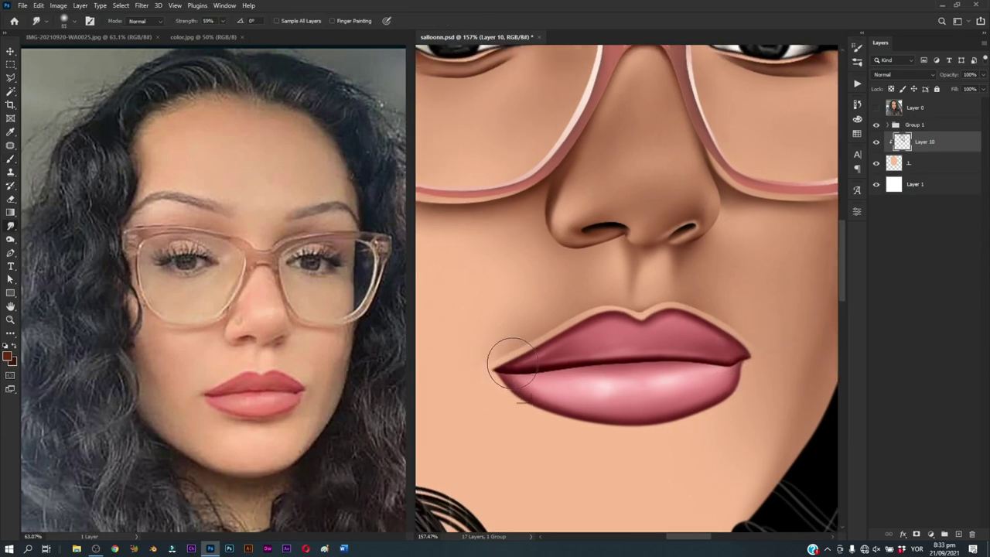
{"action": "key", "text": "b"}
{"action": "scroll", "coordinate": [511, 365], "scroll_direction": "down", "scroll_amount": 4}
{"action": "scroll", "coordinate": [541, 363], "scroll_direction": "up", "scroll_amount": 1}
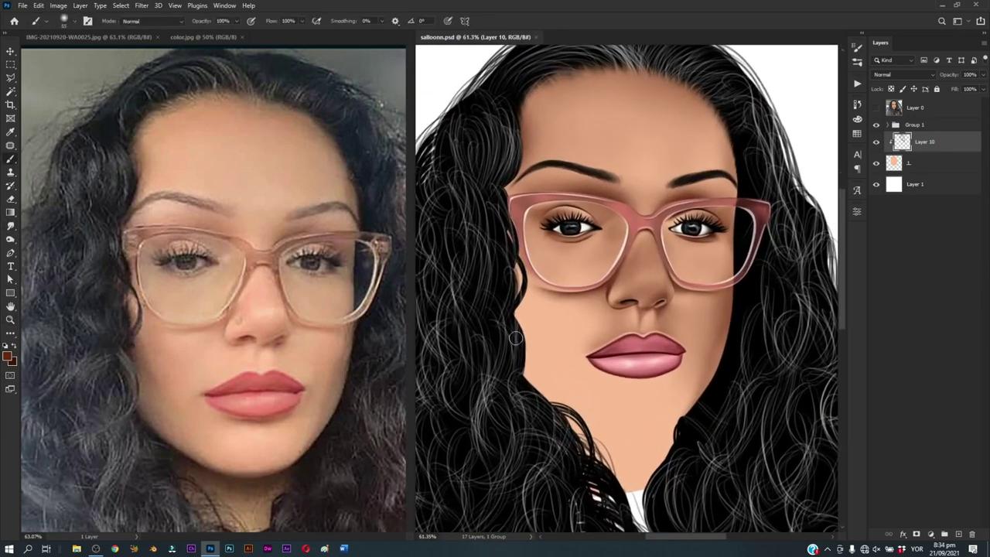
Step: Paint skin-tone contour along the left cheek's hair edge, resizing the brush, and save
{"action": "left_click_drag", "start_coordinate": [517, 279], "coordinate": [528, 362]}
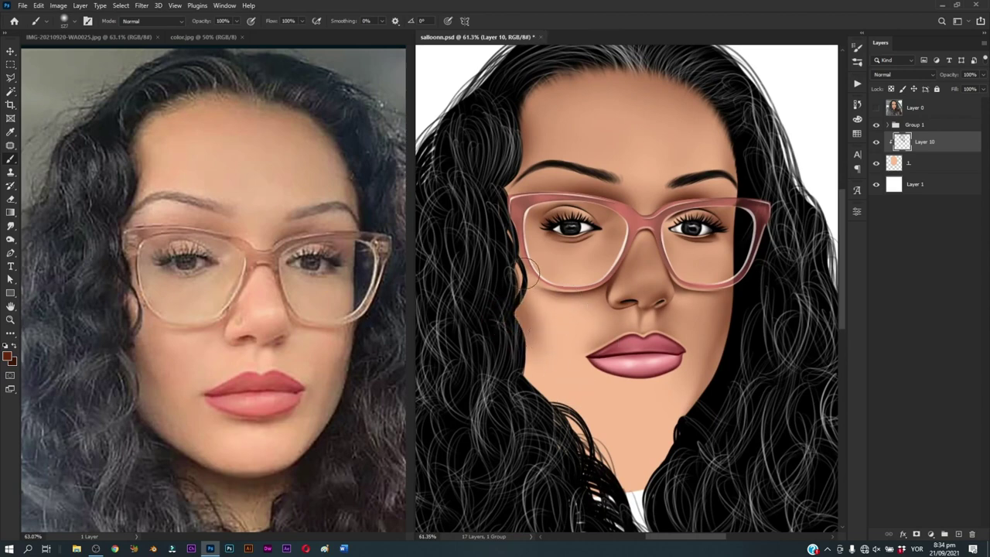
{"action": "left_click_drag", "start_coordinate": [549, 338], "coordinate": [561, 340]}
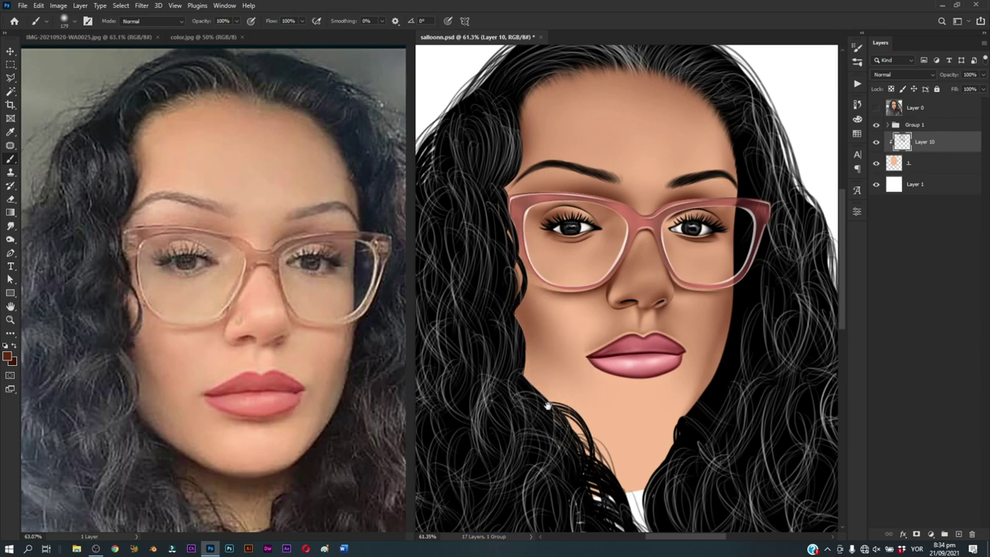
{"action": "mouse_move", "coordinate": [516, 362]}
{"action": "left_mouse_down"}
{"action": "mouse_move", "coordinate": [499, 332]}
{"action": "mouse_move", "coordinate": [518, 341]}
{"action": "left_mouse_up"}
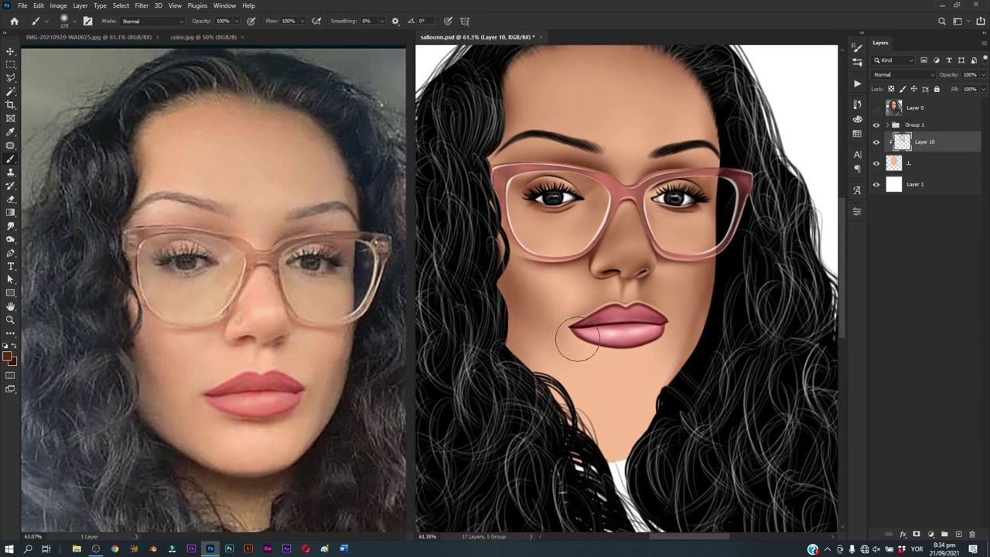
{"action": "scroll", "coordinate": [533, 337], "scroll_direction": "up", "scroll_amount": 2}
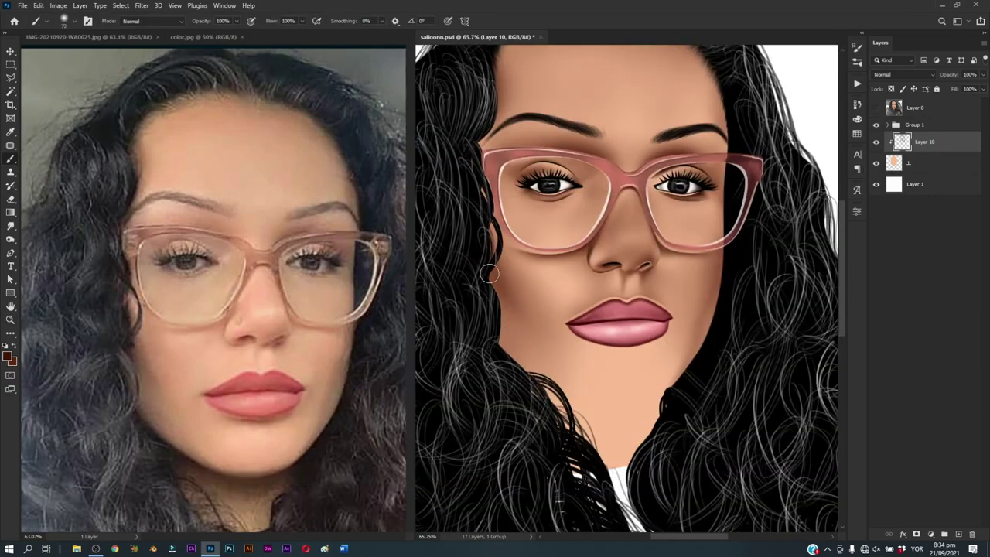
{"action": "right_click", "coordinate": [499, 302], "text": "alt"}
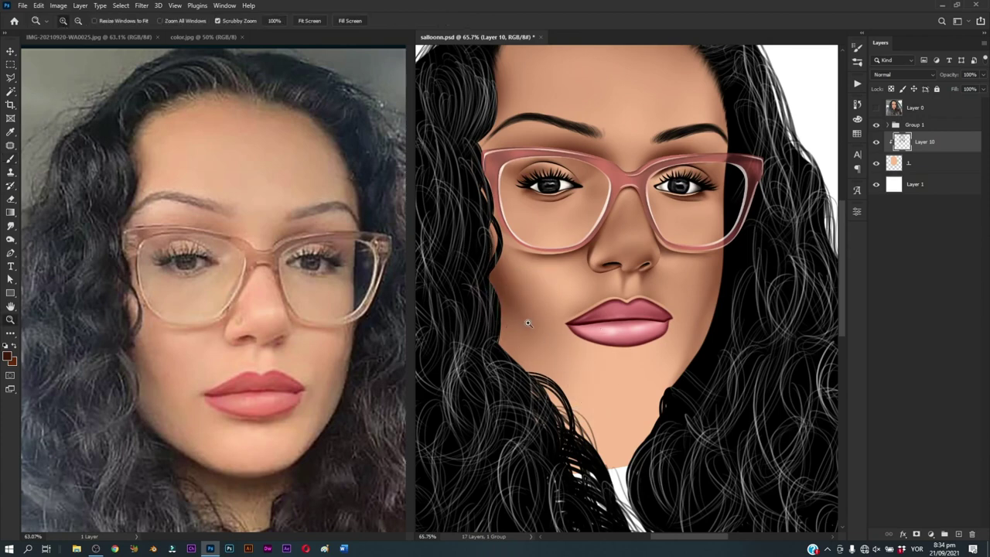
{"action": "key", "text": "ctrl+s"}
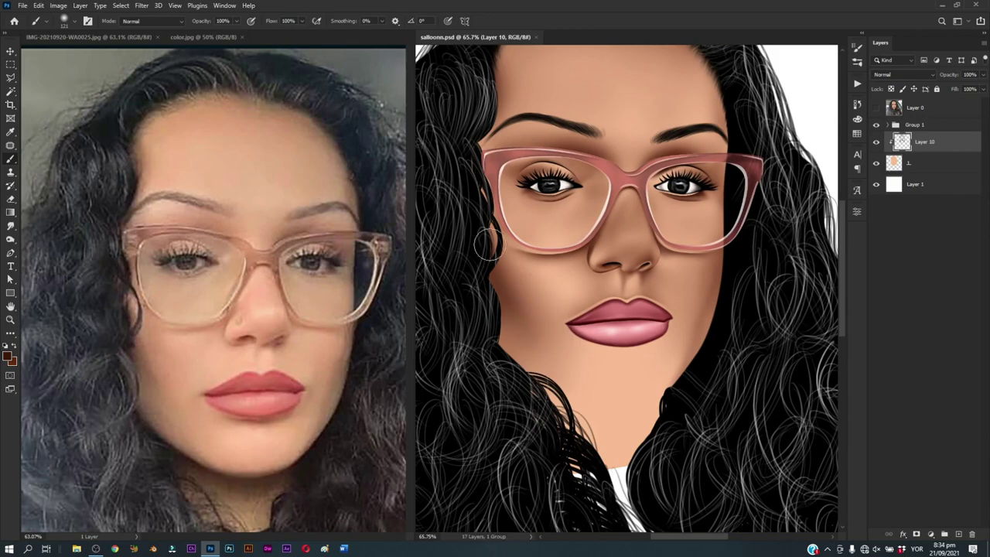
Step: Save the portrait and show the reference photo over the face
{"action": "key", "text": "ctrl+minus"}
{"action": "key", "text": "ctrl+minus"}
{"action": "key", "text": "ctrl+minus"}
{"action": "key", "text": "ctrl+plus"}
{"action": "key", "text": "ctrl+plus"}
{"action": "key", "text": "ctrl+plus"}
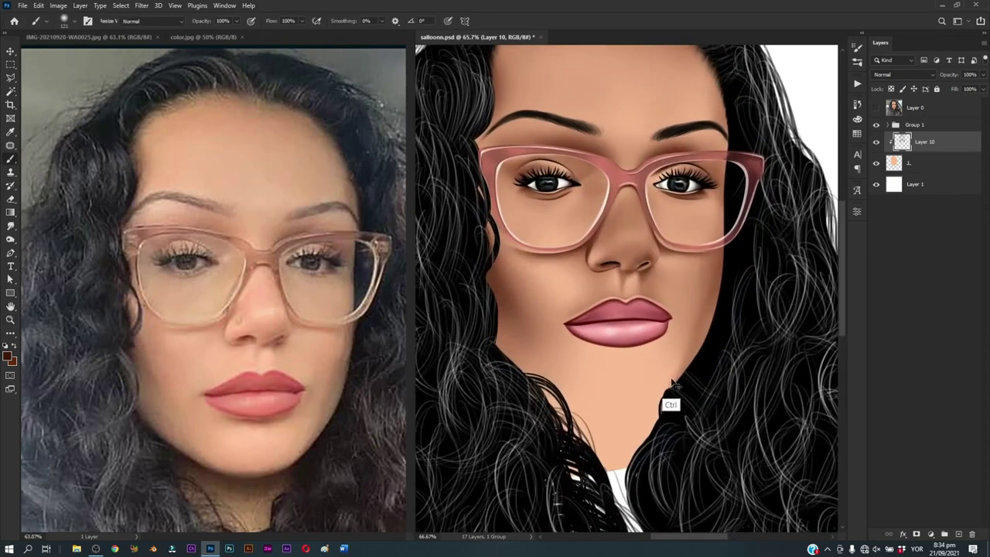
{"action": "key", "text": "ctrl+s"}
{"action": "left_click", "coordinate": [876, 108]}
{"action": "scroll", "coordinate": [467, 276], "scroll_direction": "up", "scroll_amount": 3}
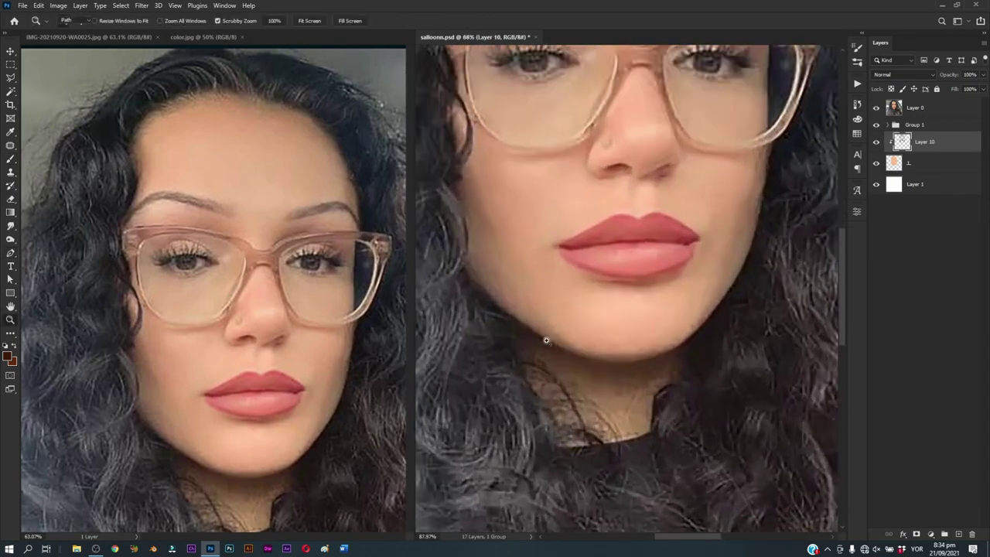
Step: Pen-trace a closed path along the jawline around the neck, then hide the reference photo
{"action": "key", "text": "p"}
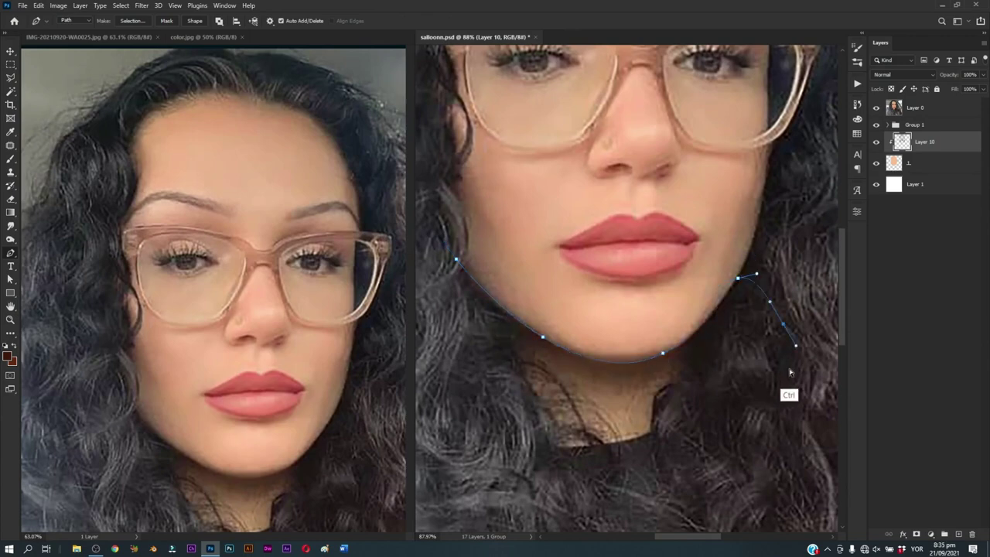
{"action": "key", "text": "ctrl+z"}
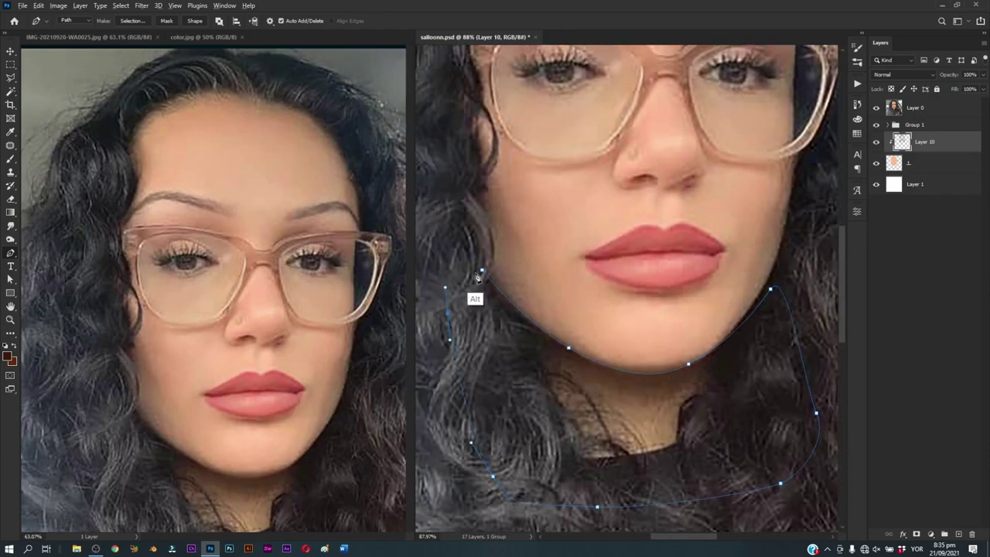
{"action": "left_click_drag", "start_coordinate": [483, 271], "coordinate": [4, 213]}
{"action": "key", "text": "b"}
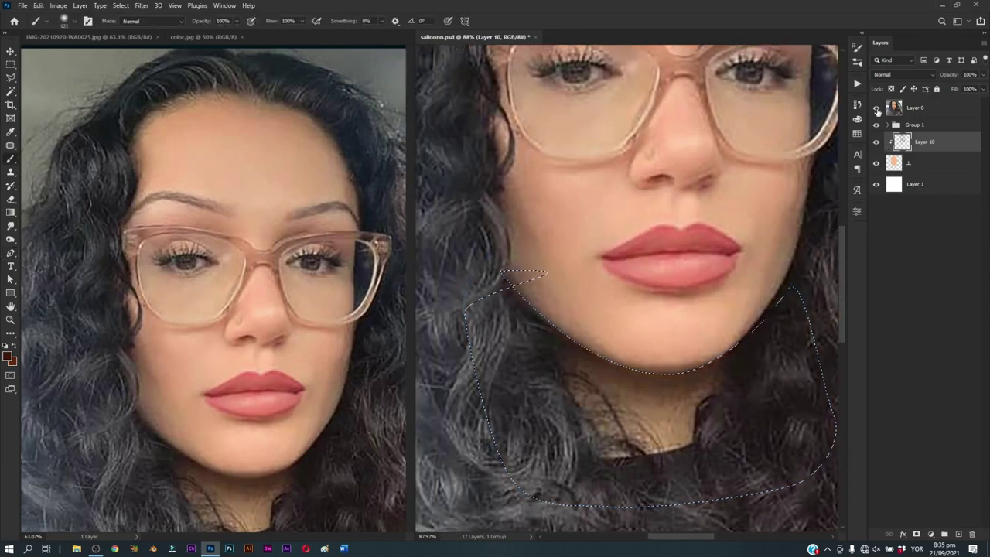
{"action": "left_click", "coordinate": [876, 108]}
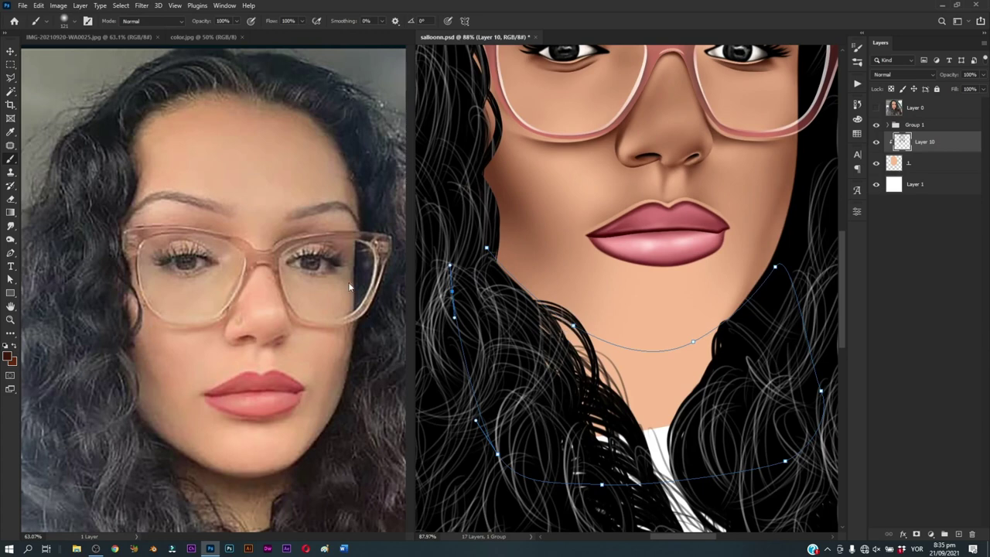
Step: Load the jaw-and-neck path as a selection and check the reference photo document
{"action": "key", "text": "ctrl+Return"}
{"action": "left_click_drag", "start_coordinate": [691, 288], "coordinate": [641, 249]}
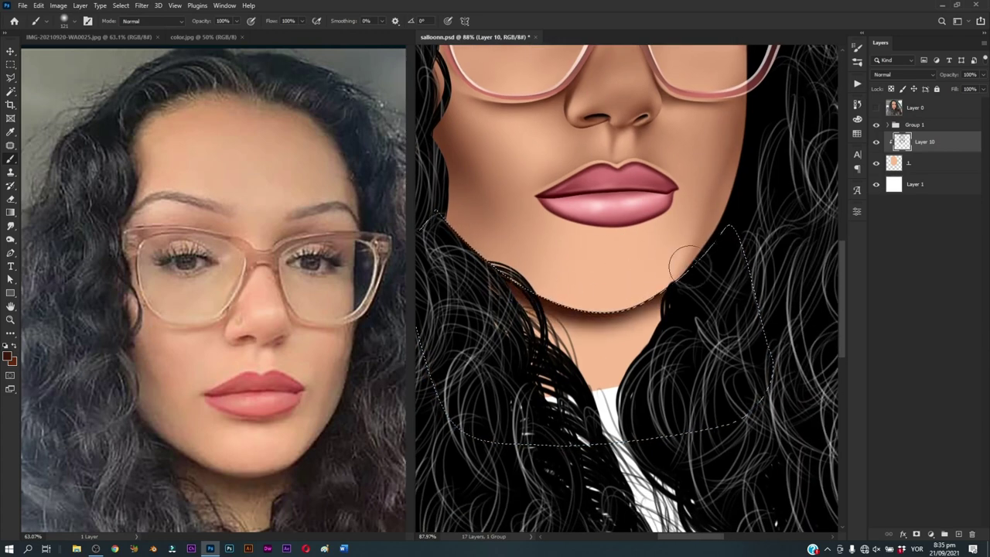
{"action": "key", "text": "ctrl+d"}
{"action": "left_click_drag", "start_coordinate": [688, 299], "coordinate": [696, 283]}
{"action": "left_click", "coordinate": [265, 464]}
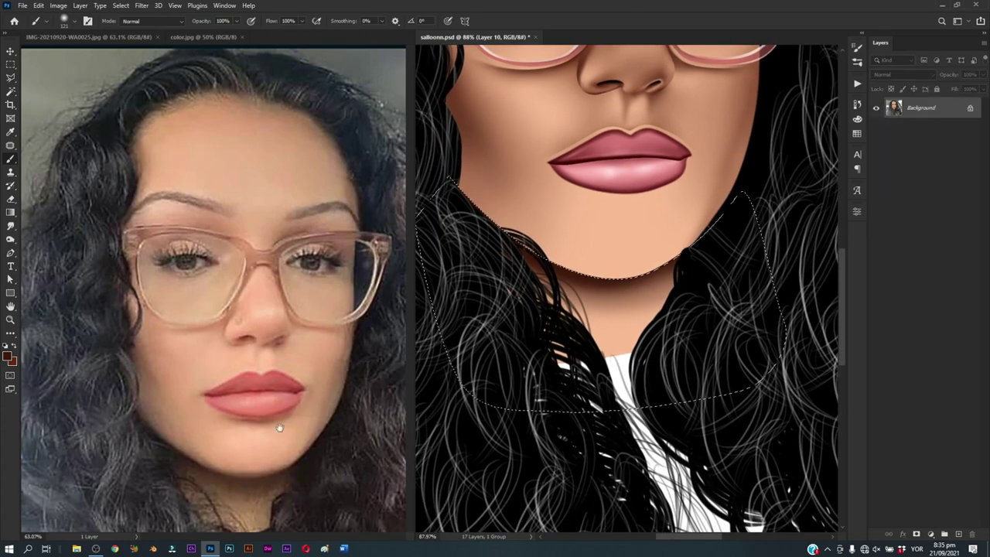
{"action": "scroll", "coordinate": [283, 431], "scroll_direction": "down", "scroll_amount": 3}
{"action": "left_click", "coordinate": [462, 371]}
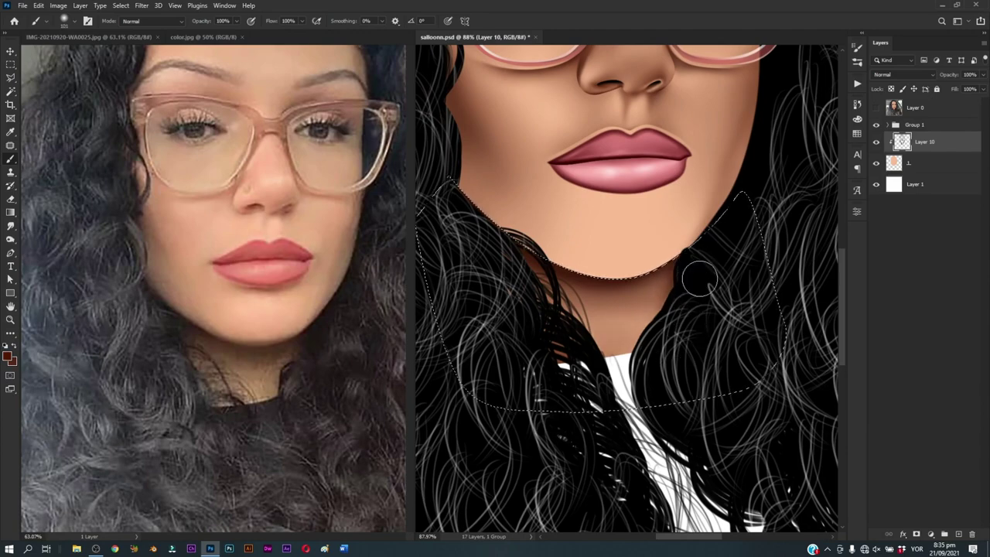
Step: Paint a darker shadow on the neck below the jaw with a ~69 px brush, then deselect
{"action": "right_click", "coordinate": [673, 260], "text": "alt"}
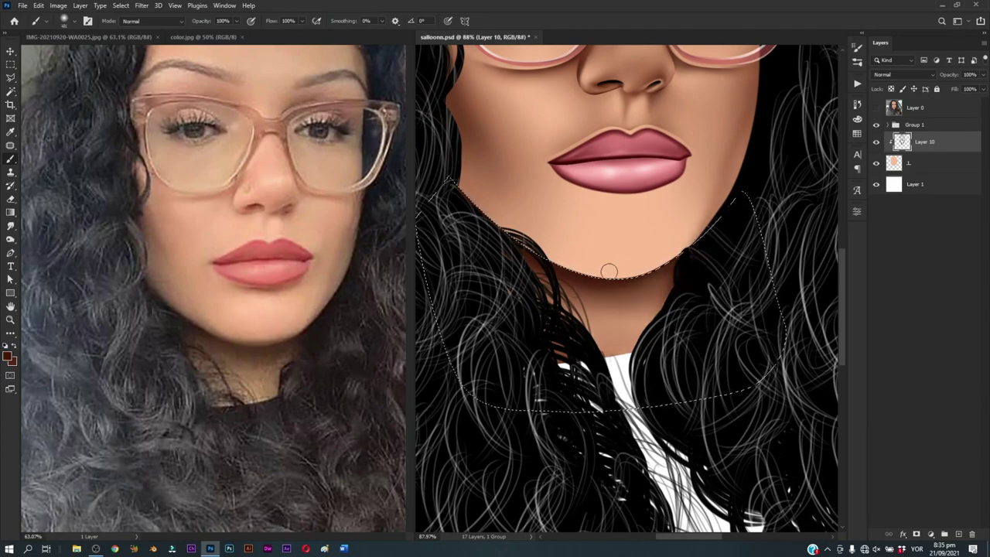
{"action": "key", "text": "ctrl+0"}
{"action": "scroll", "coordinate": [634, 287], "scroll_direction": "up", "scroll_amount": 2}
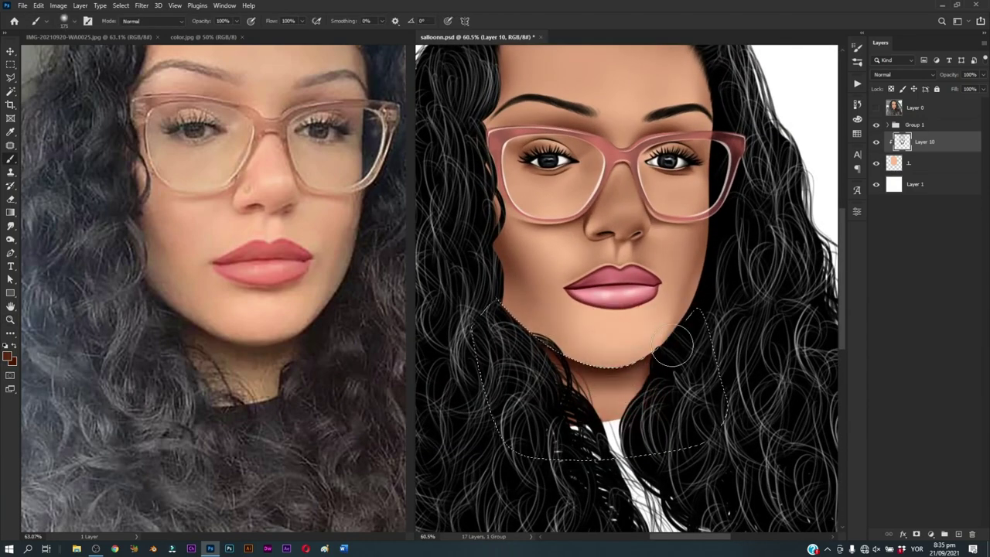
{"action": "scroll", "coordinate": [634, 381], "scroll_direction": "up", "scroll_amount": 1}
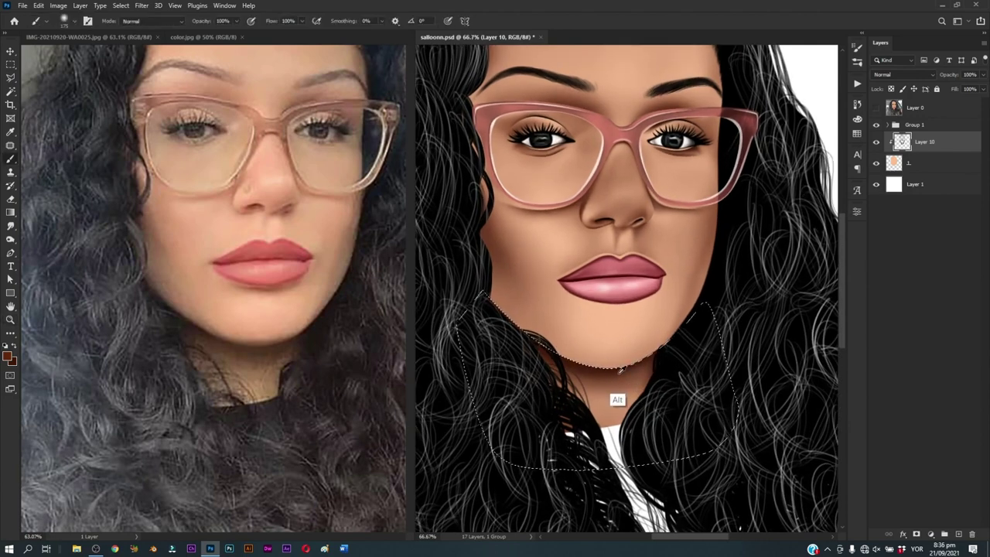
{"action": "left_click_drag", "start_coordinate": [638, 364], "coordinate": [680, 346]}
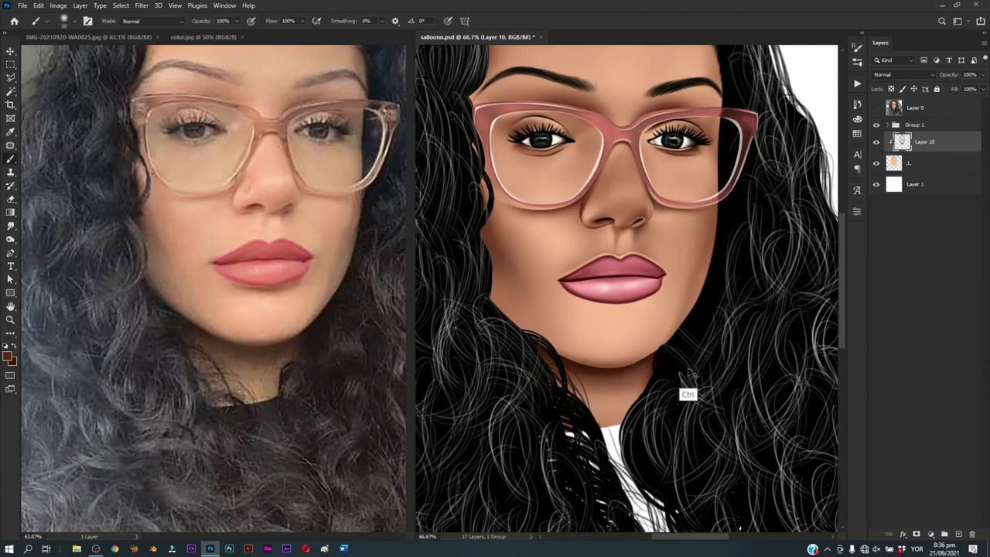
{"action": "mouse_move", "coordinate": [601, 319]}
{"action": "left_mouse_down"}
{"action": "mouse_move", "coordinate": [594, 330]}
{"action": "mouse_move", "coordinate": [552, 309]}
{"action": "mouse_move", "coordinate": [579, 331]}
{"action": "mouse_move", "coordinate": [658, 315]}
{"action": "left_mouse_up"}
{"action": "key", "text": "ctrl+d"}
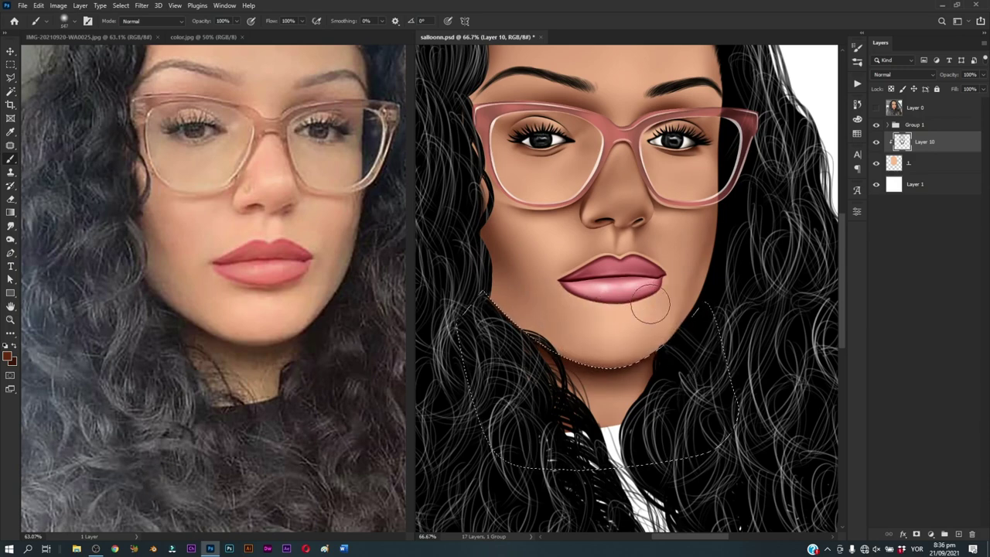
Step: Show the reference photo over the illustration for path tracing
{"action": "key", "text": "p"}
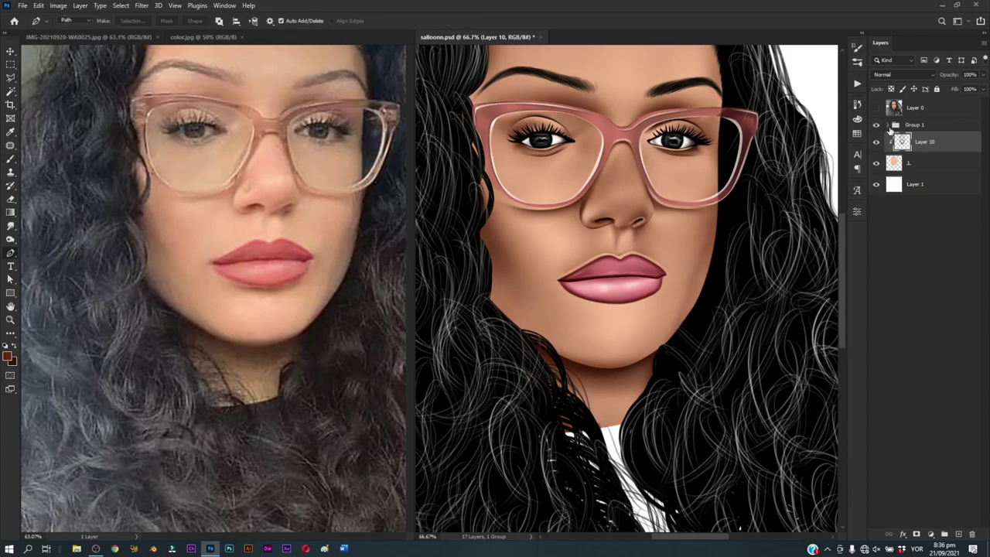
{"action": "left_click", "coordinate": [887, 125]}
{"action": "left_click", "coordinate": [889, 126]}
{"action": "left_click", "coordinate": [876, 109]}
{"action": "scroll", "coordinate": [641, 327], "scroll_direction": "up", "scroll_amount": 3}
Step: Pen-trace the lower lip's edge and chin outline and turn it into a selection
{"action": "left_click", "coordinate": [512, 263]}
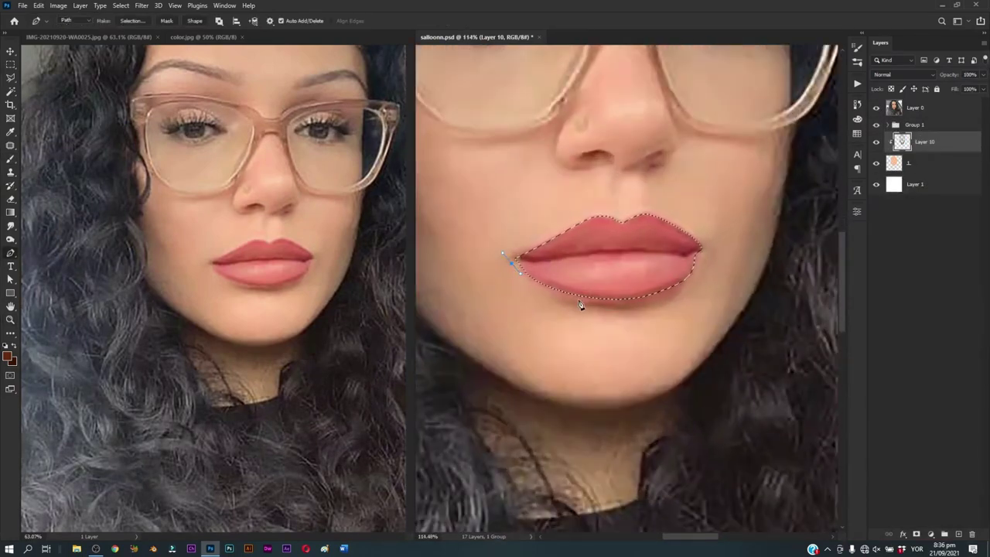
{"action": "left_click_drag", "start_coordinate": [581, 303], "coordinate": [613, 306]}
{"action": "left_click_drag", "start_coordinate": [681, 301], "coordinate": [676, 291]}
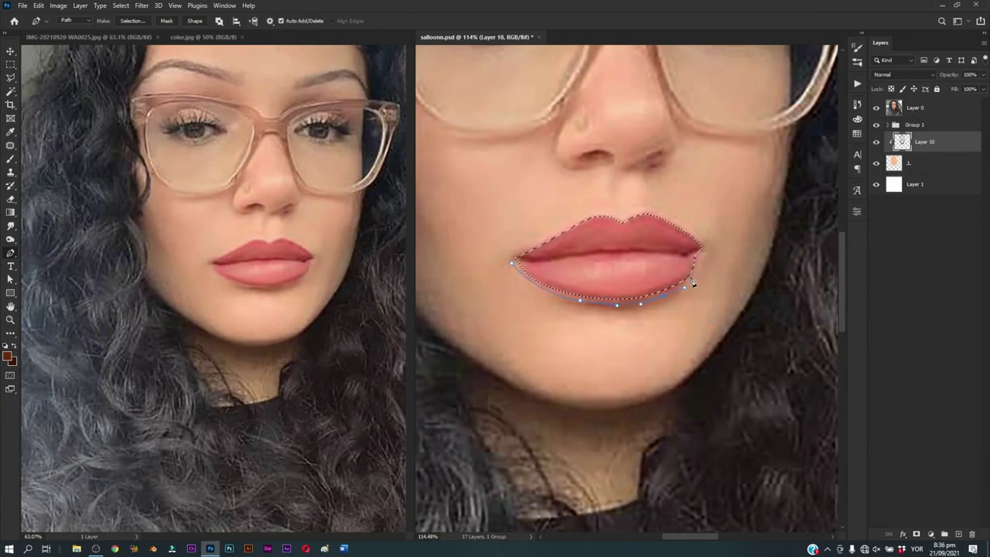
{"action": "left_click", "coordinate": [699, 265]}
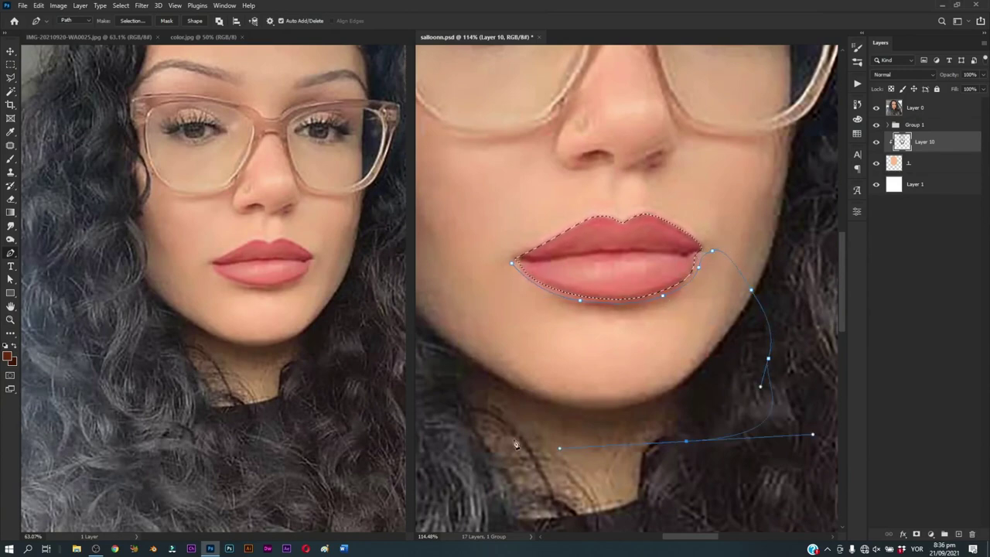
{"action": "key", "text": "Escape"}
{"action": "key", "text": "ctrl+z"}
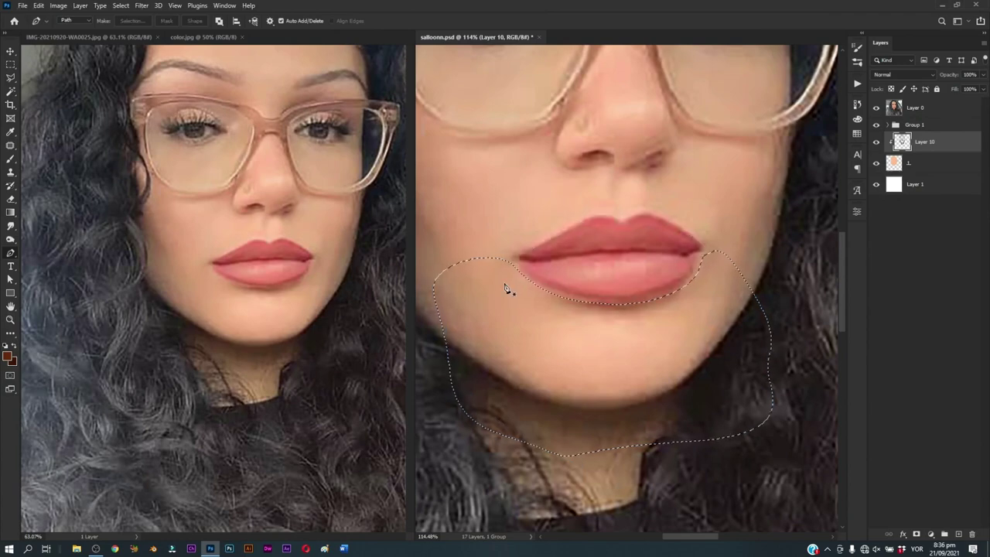
Step: Hide the reference photo and zoom out to see more of the face
{"action": "key", "text": "b"}
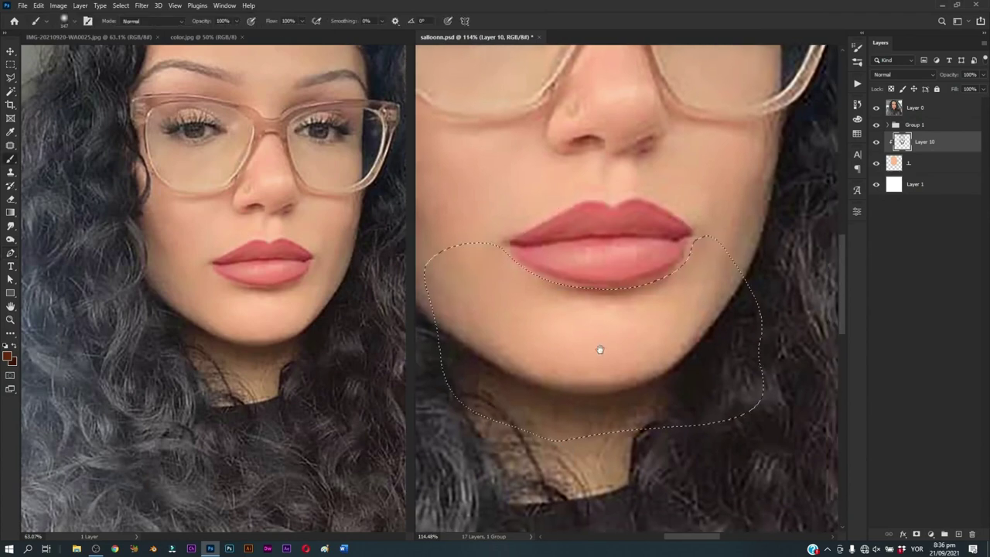
{"action": "left_click", "coordinate": [876, 108]}
{"action": "key", "text": "z"}
{"action": "scroll", "coordinate": [630, 284], "scroll_direction": "down", "scroll_amount": 2}
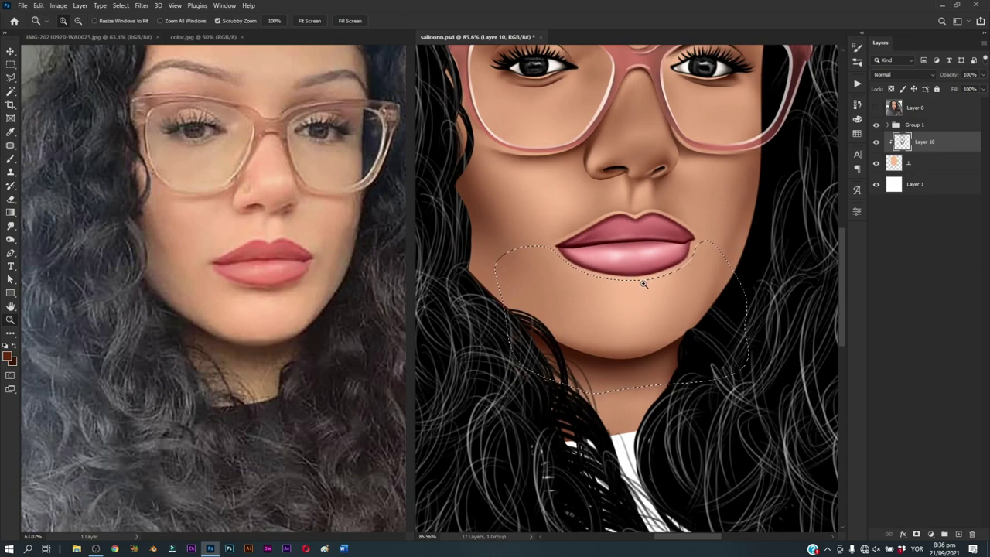
Step: Resize the soft brush to a large diameter for lower-lip shading
{"action": "key", "text": "b"}
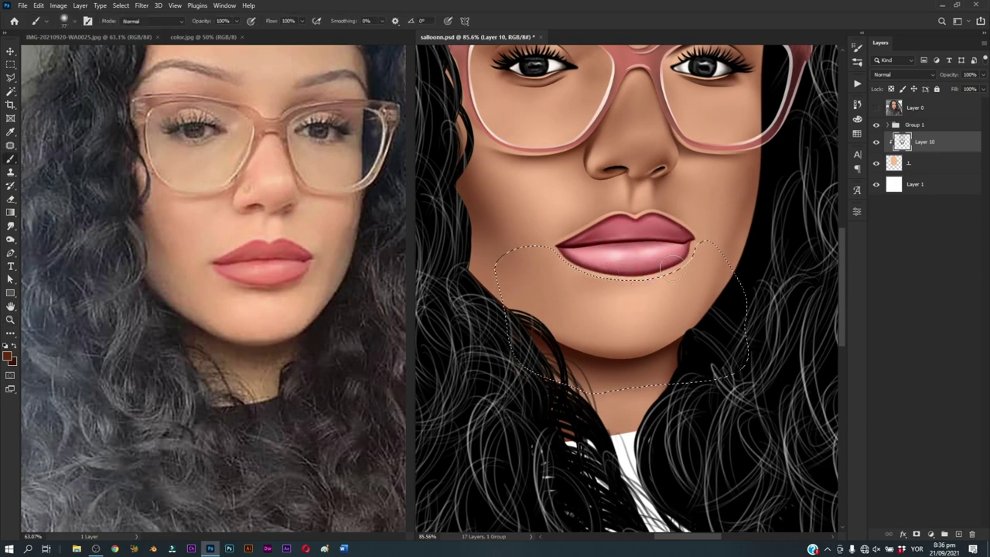
{"action": "key", "text": "bracketright"}
{"action": "key", "text": "bracketright"}
{"action": "key", "text": "bracketright"}
{"action": "left_click_drag", "start_coordinate": [665, 266], "coordinate": [657, 266]}
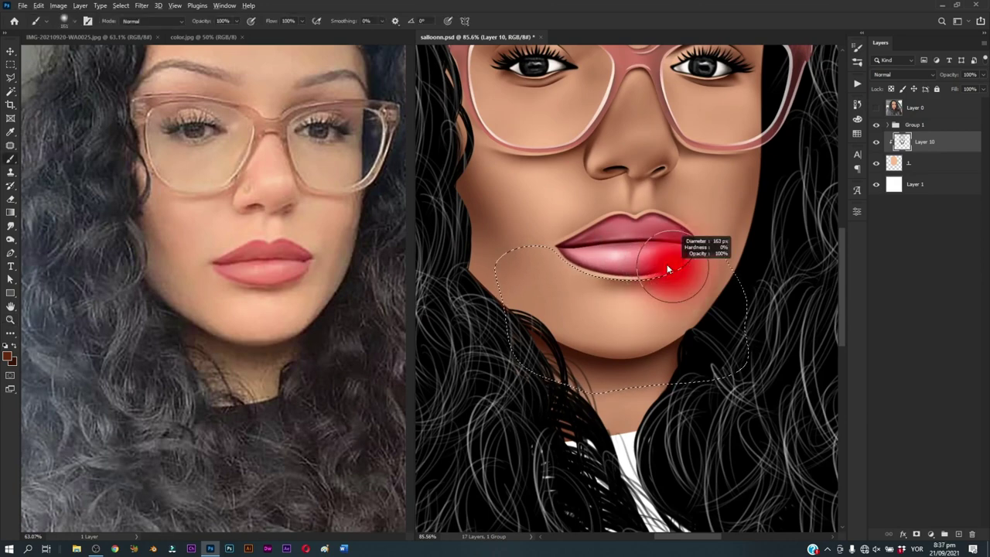
{"action": "left_click_drag", "start_coordinate": [578, 257], "coordinate": [609, 271]}
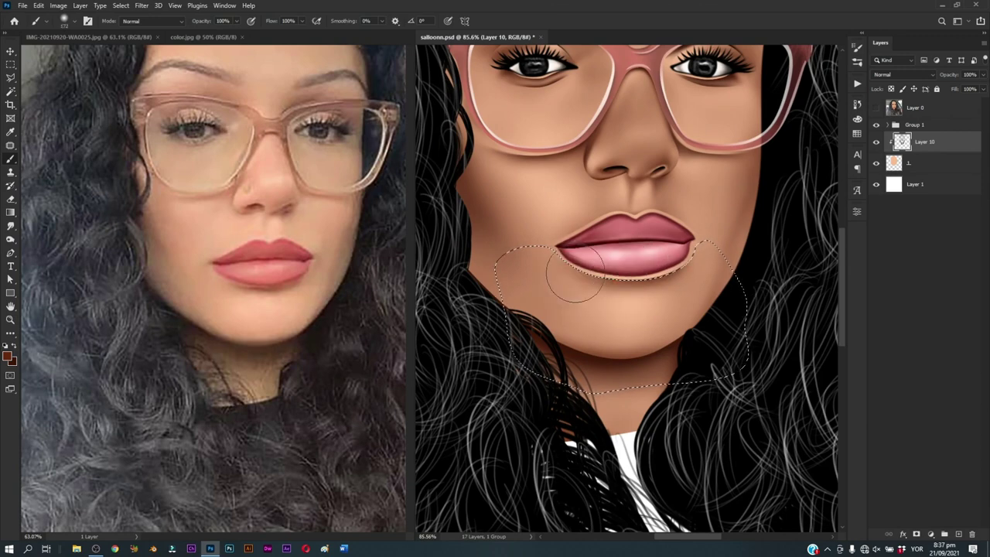
{"action": "left_click_drag", "start_coordinate": [595, 280], "coordinate": [616, 282]}
{"action": "scroll", "coordinate": [615, 281], "scroll_direction": "up", "scroll_amount": 2}
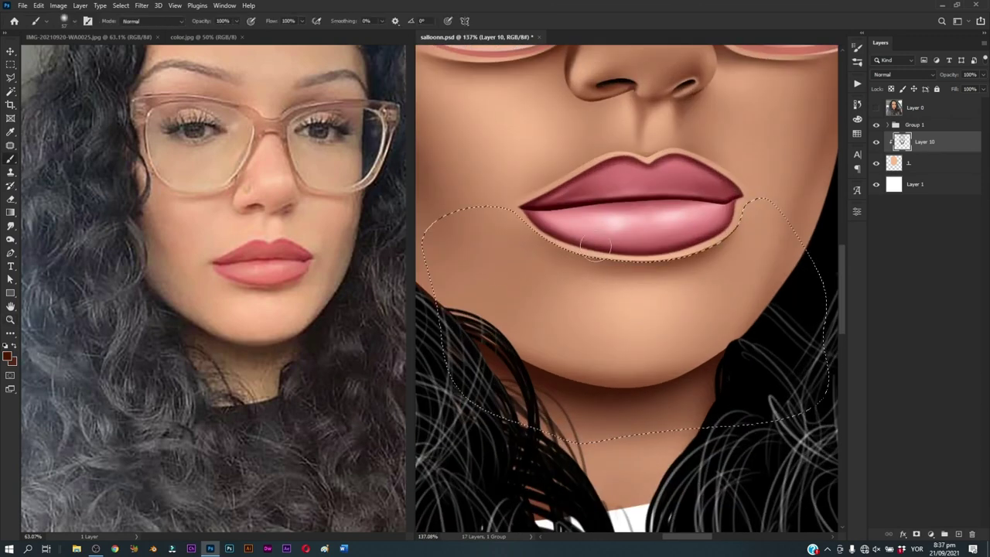
Step: Brighten the lower-lip highlight, shade its bottom edge, and soften it with the Eraser
{"action": "left_click_drag", "start_coordinate": [665, 241], "coordinate": [705, 236]}
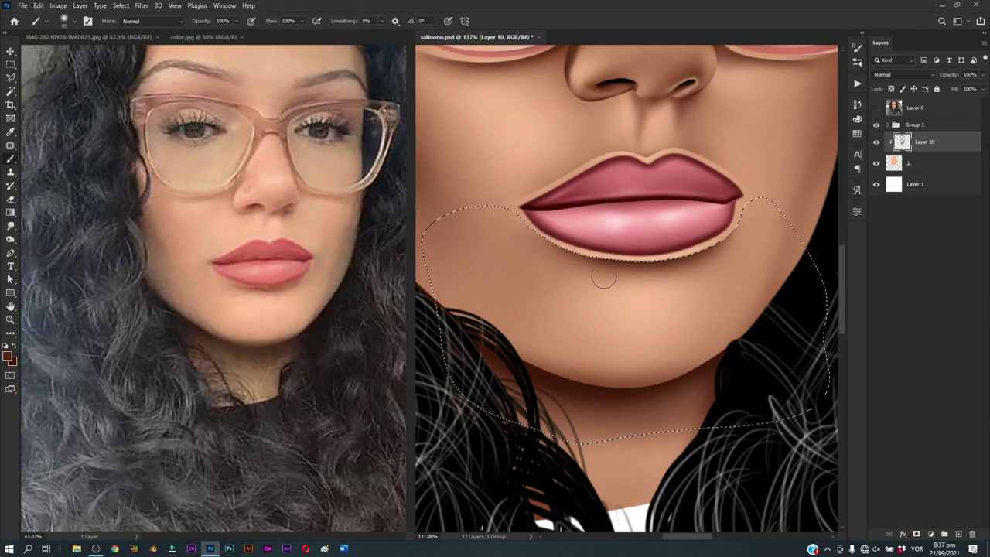
{"action": "key", "text": "bracketright"}
{"action": "key", "text": "bracketright"}
{"action": "left_click_drag", "start_coordinate": [670, 258], "coordinate": [727, 240]}
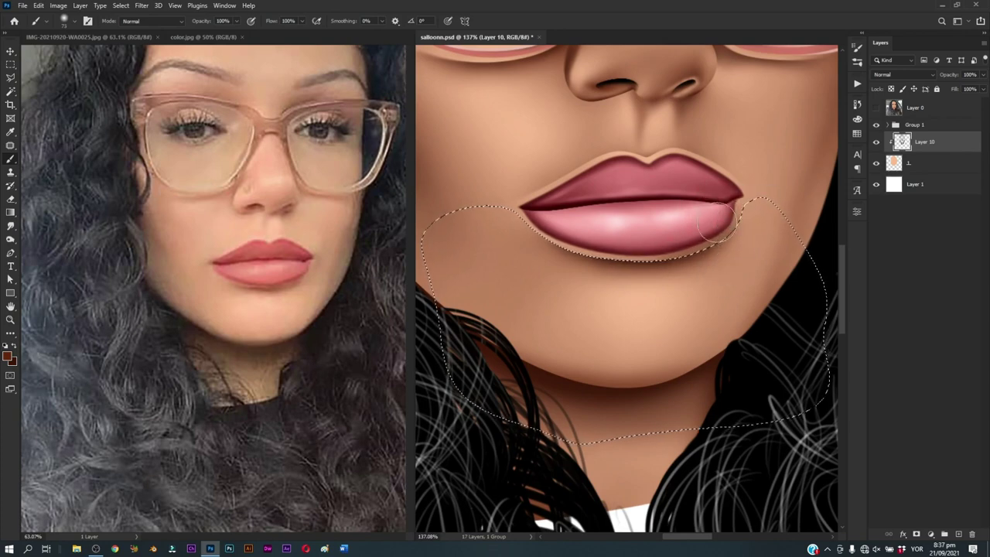
{"action": "key", "text": "e"}
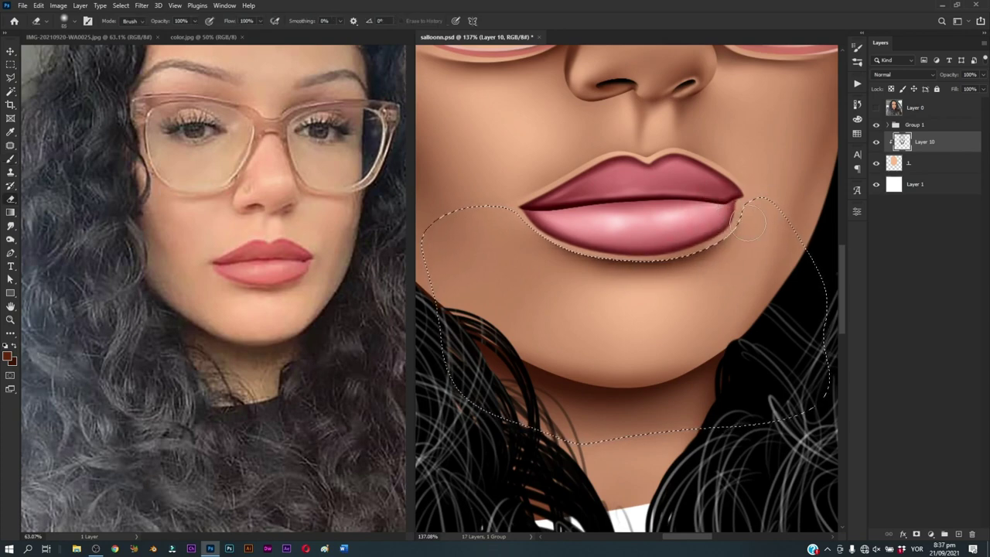
{"action": "left_click_drag", "start_coordinate": [729, 242], "coordinate": [603, 246]}
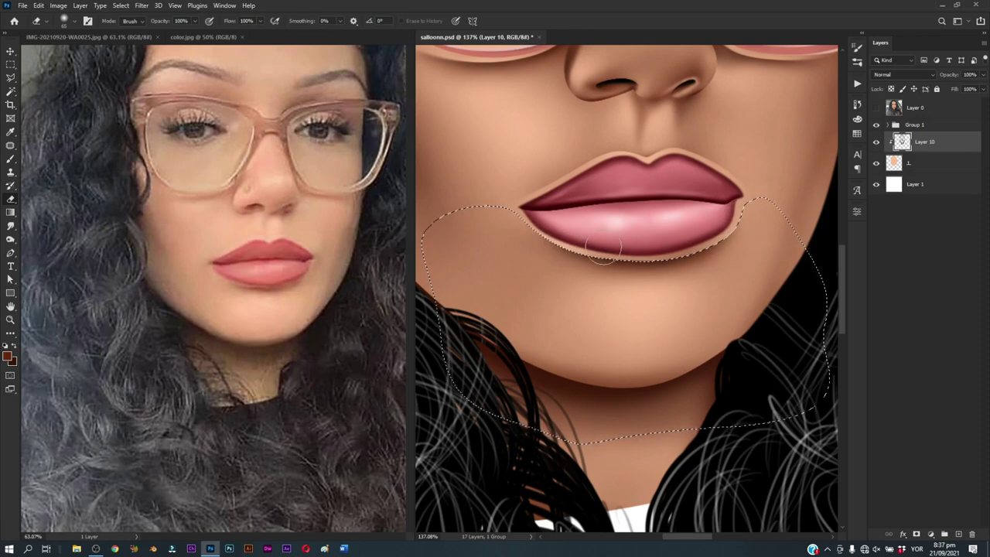
Step: Clear the lips-and-chin selection and paint a short darker stroke at the left lip corner
{"action": "key", "text": "ctrl+d"}
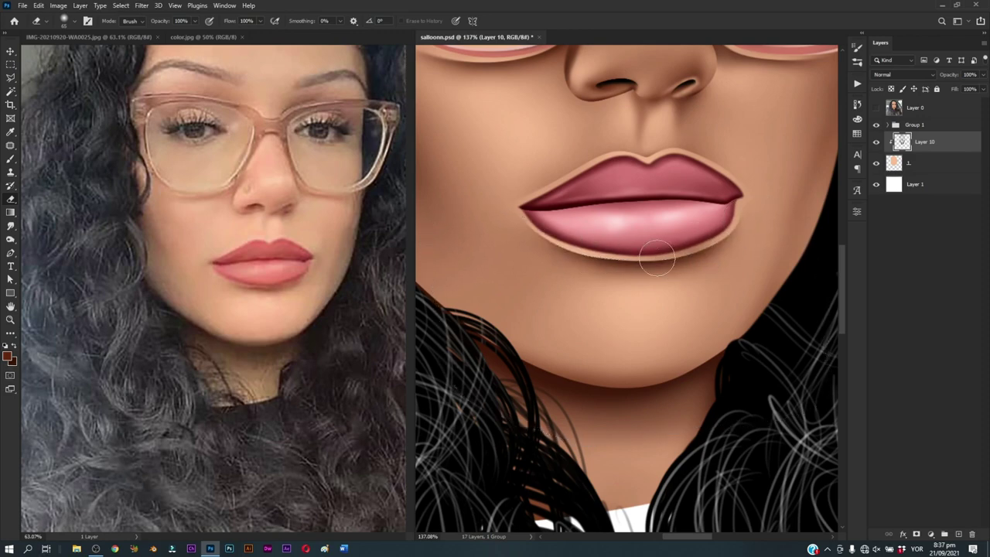
{"action": "key", "text": "b"}
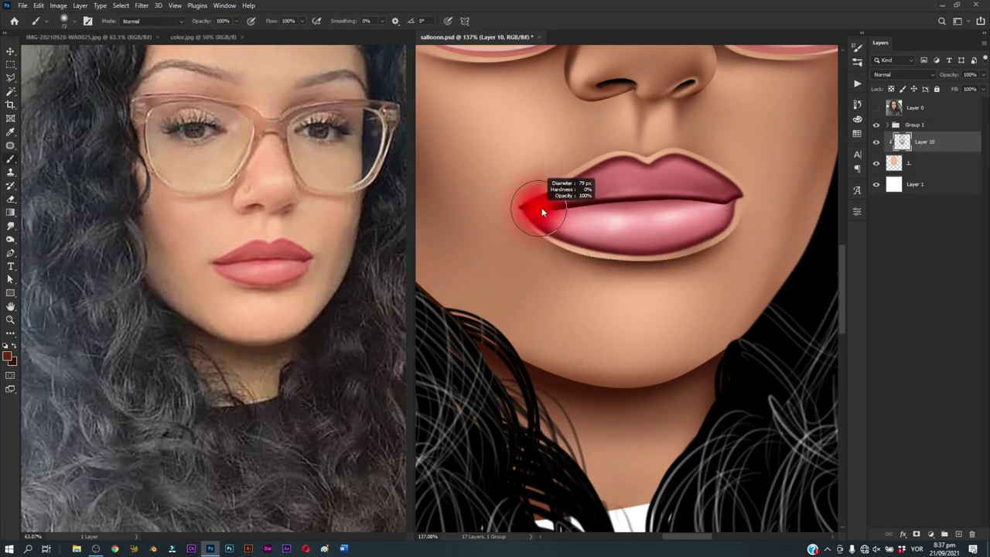
{"action": "left_click_drag", "start_coordinate": [529, 215], "coordinate": [517, 210]}
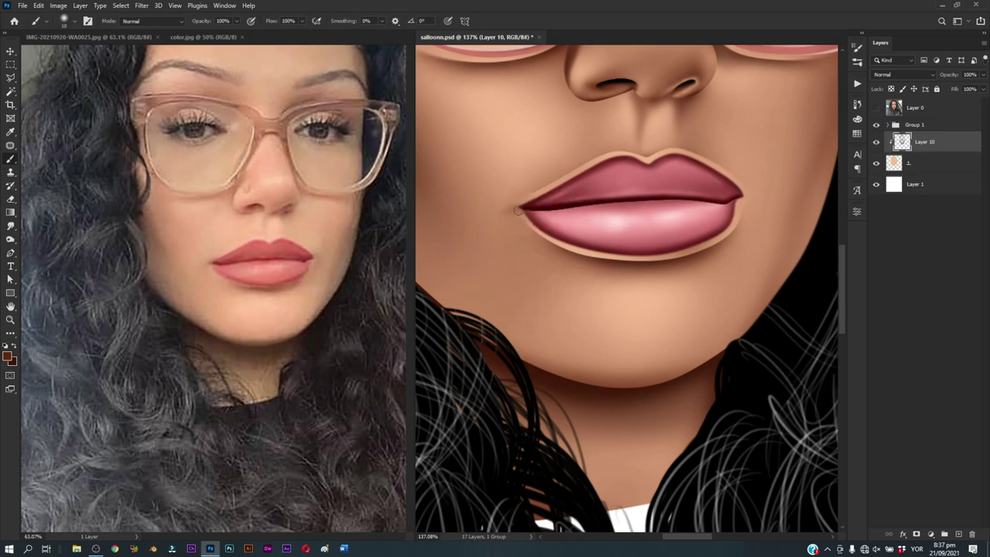
{"action": "key", "text": "bracketright"}
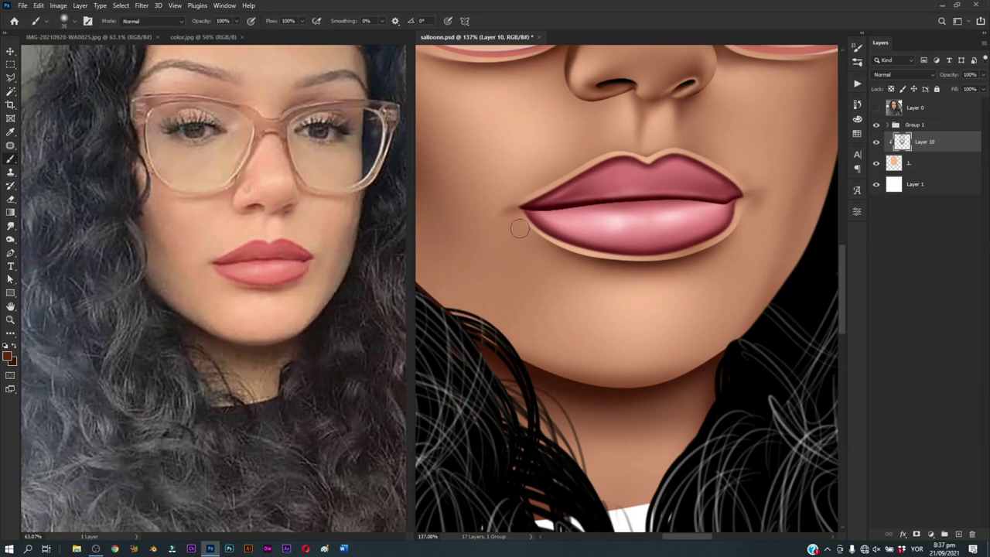
{"action": "scroll", "coordinate": [519, 228], "scroll_direction": "down", "scroll_amount": 5}
{"action": "scroll", "coordinate": [678, 310], "scroll_direction": "up", "scroll_amount": 3}
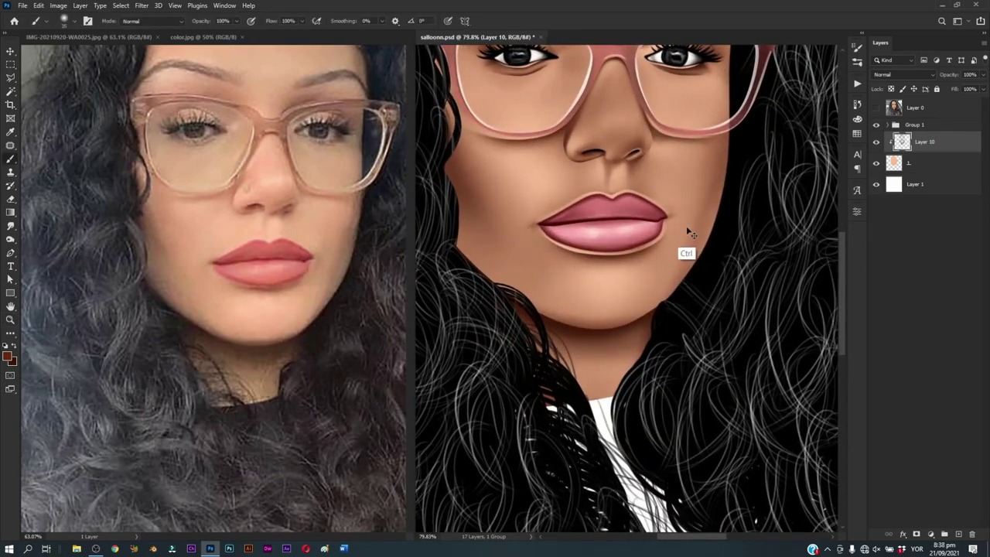
Step: Make the brush smaller with Alt-drags and zoom out
{"action": "left_click_drag", "start_coordinate": [678, 214], "coordinate": [671, 242]}
{"action": "scroll", "coordinate": [589, 289], "scroll_direction": "down", "scroll_amount": 3}
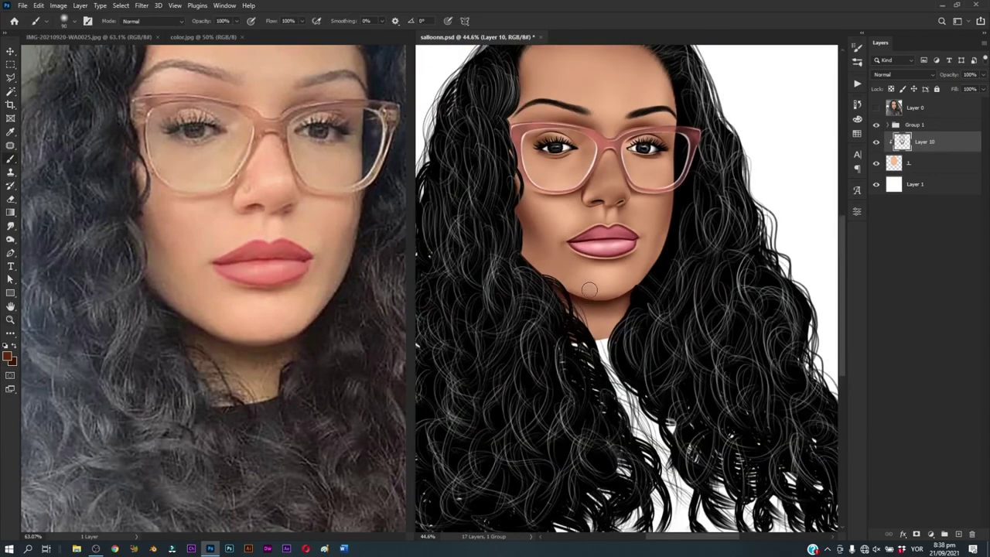
{"action": "scroll", "coordinate": [619, 283], "scroll_direction": "up", "scroll_amount": 2}
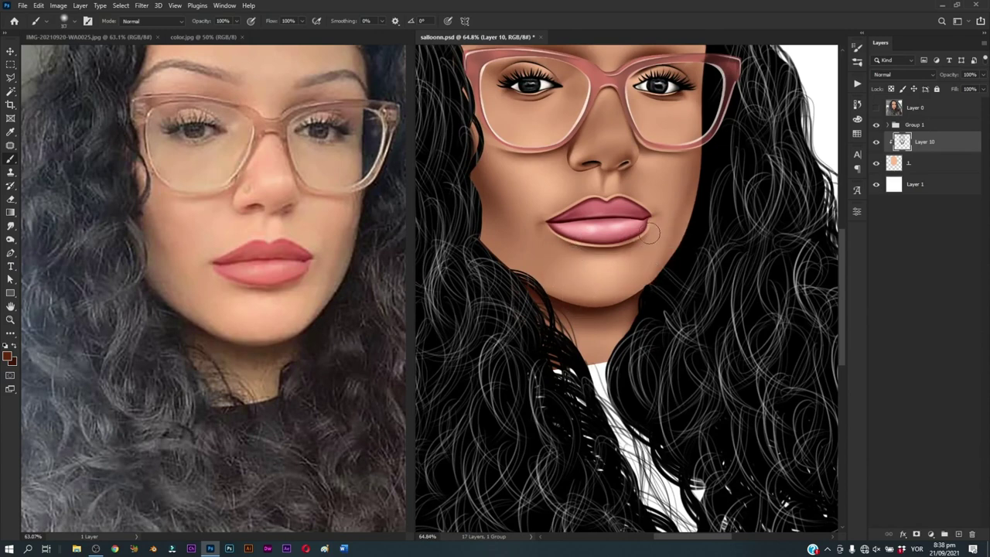
{"action": "left_click_drag", "start_coordinate": [647, 246], "coordinate": [628, 249]}
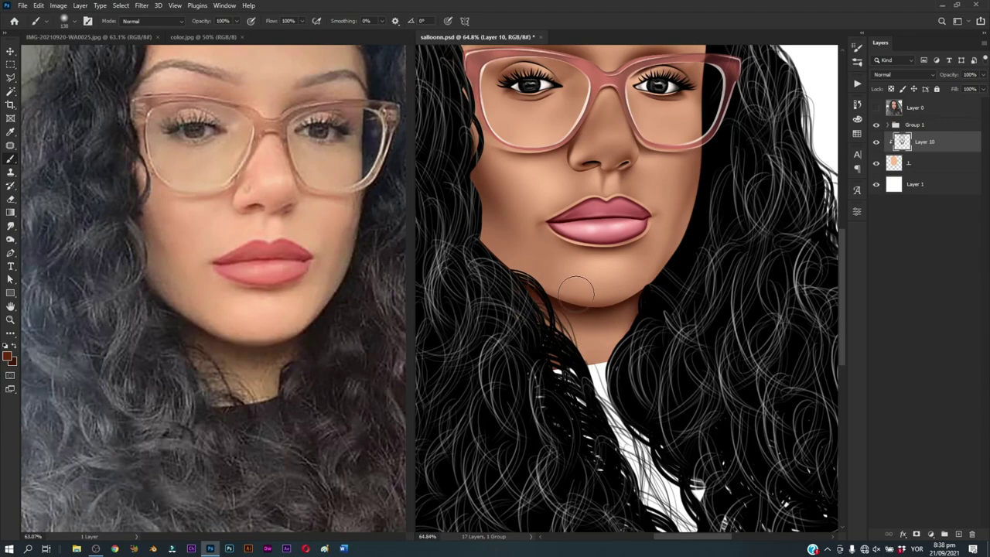
{"action": "scroll", "coordinate": [607, 292], "scroll_direction": "down", "scroll_amount": 2}
Step: Return to the Brush and resize it near the jaw
{"action": "scroll", "coordinate": [634, 309], "scroll_direction": "down", "scroll_amount": 1}
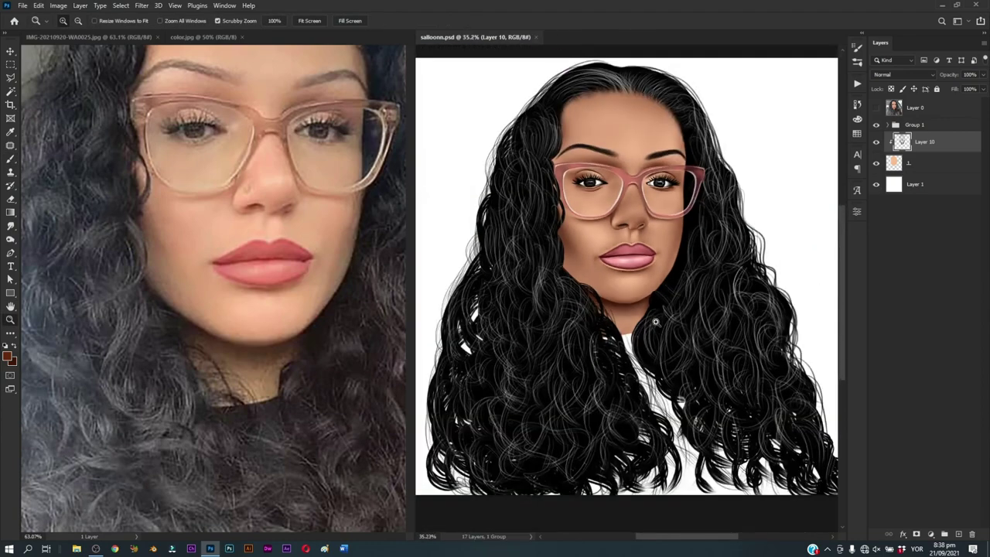
{"action": "key", "text": "b"}
{"action": "left_click_drag", "start_coordinate": [563, 272], "coordinate": [578, 287]}
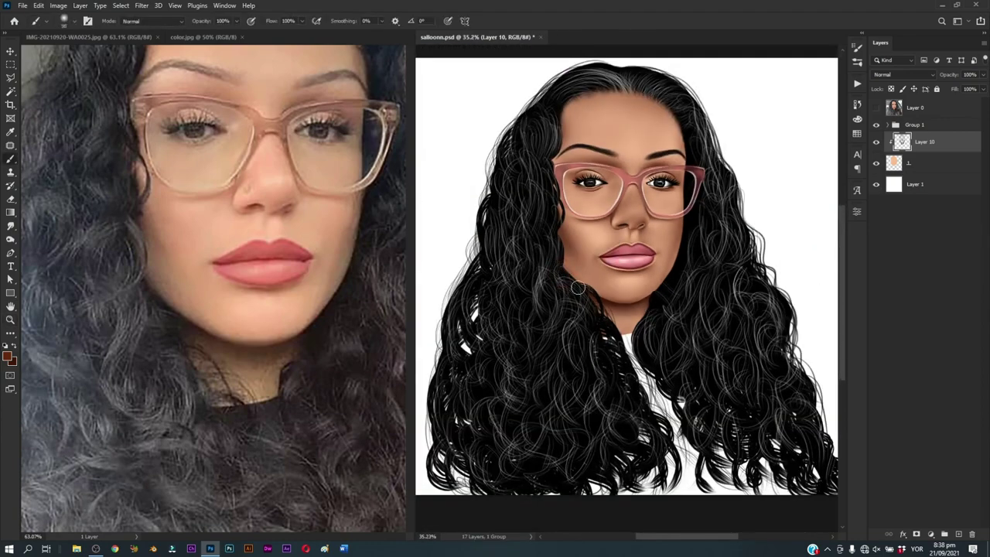
{"action": "scroll", "coordinate": [589, 304], "scroll_direction": "down", "scroll_amount": 3}
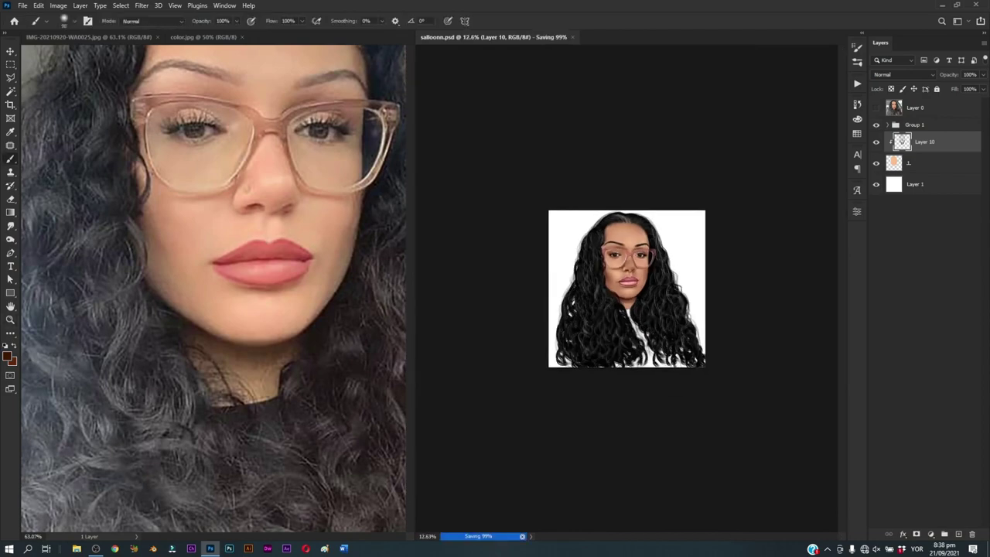
{"action": "scroll", "coordinate": [646, 253], "scroll_direction": "up", "scroll_amount": 3}
{"action": "key", "text": "b"}
Step: Toggle the reference photo layer and visit the reference document before returning to the portrait
{"action": "left_click", "coordinate": [876, 108]}
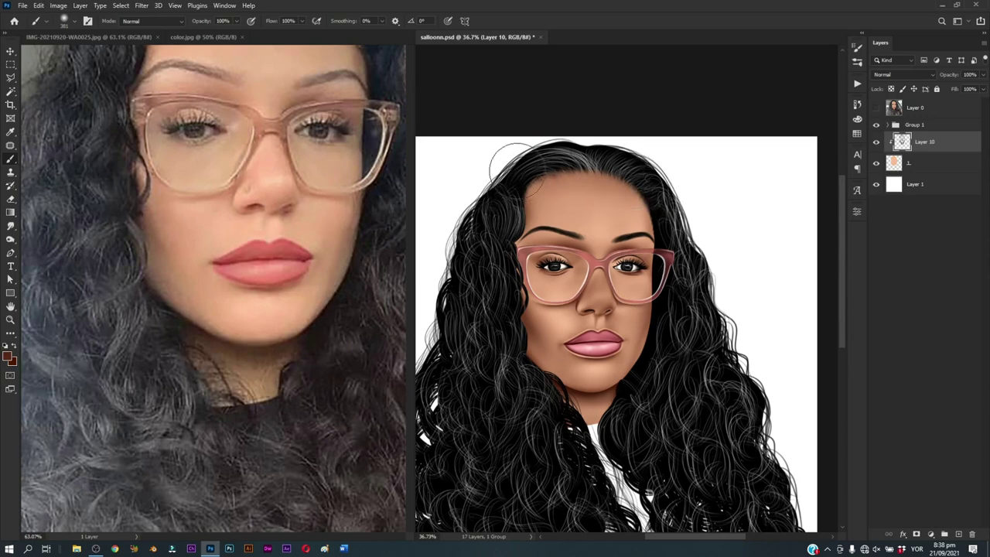
{"action": "left_click", "coordinate": [354, 295]}
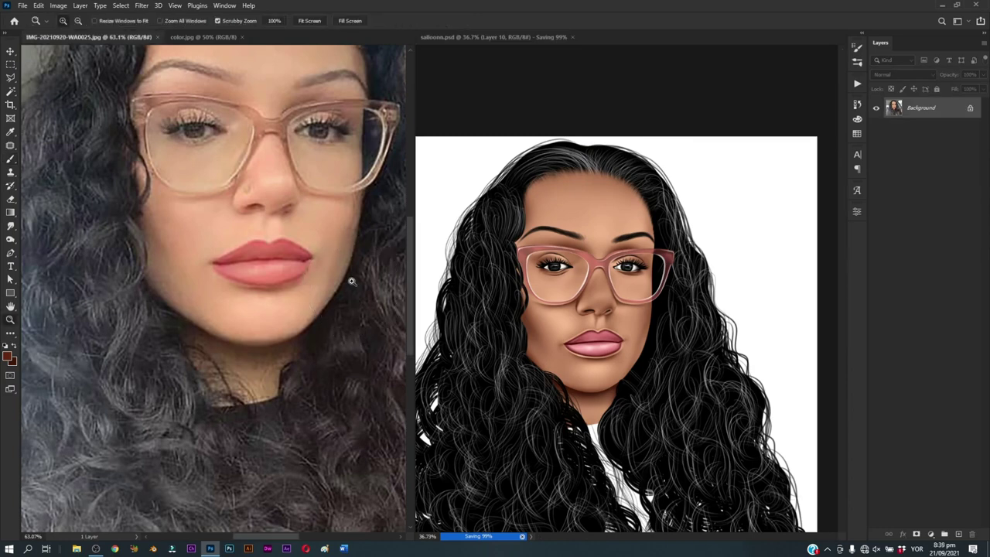
{"action": "scroll", "coordinate": [353, 295], "scroll_direction": "down", "scroll_amount": 2}
{"action": "left_click", "coordinate": [493, 340]}
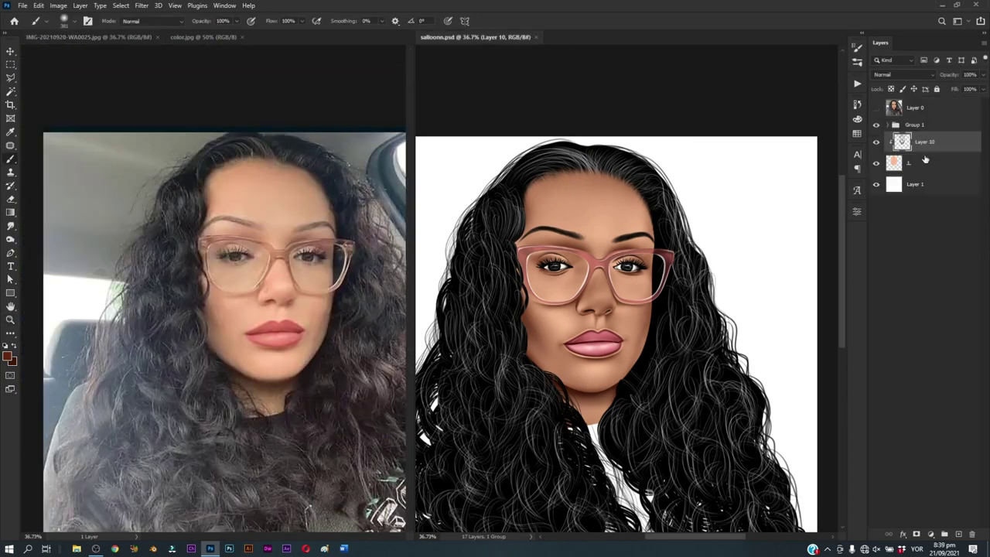
Step: Add Layer 12 clipped to Layer 10 and set a peach foreground colour from the color.jpg swatches
{"action": "left_click", "coordinate": [958, 534]}
{"action": "right_click", "coordinate": [927, 141]}
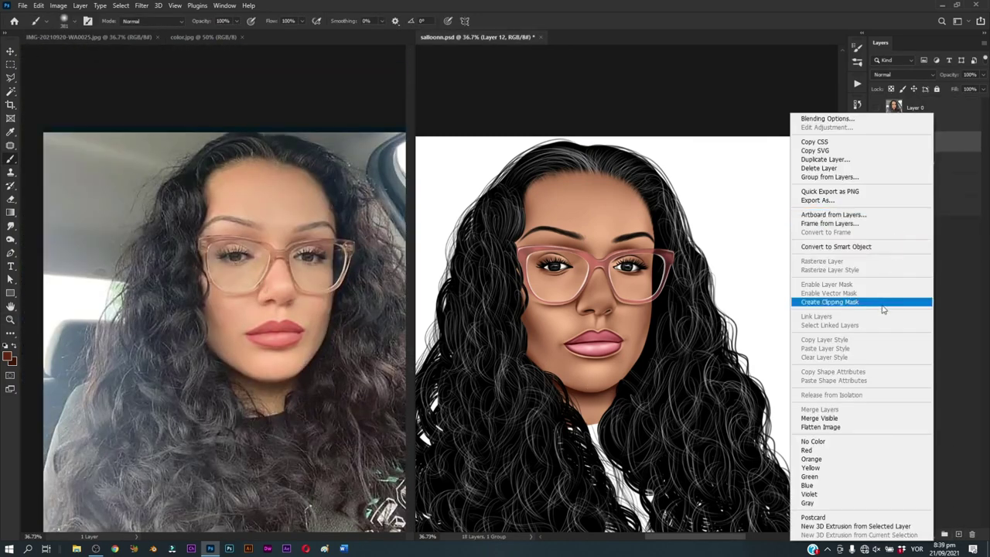
{"action": "left_click", "coordinate": [883, 302]}
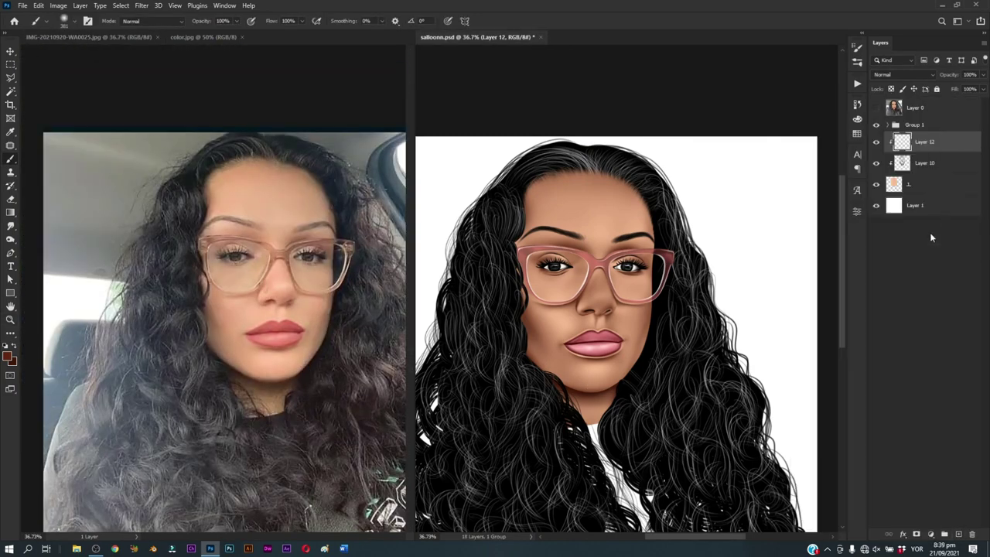
{"action": "left_click", "coordinate": [202, 36]}
{"action": "left_click", "coordinate": [7, 355]}
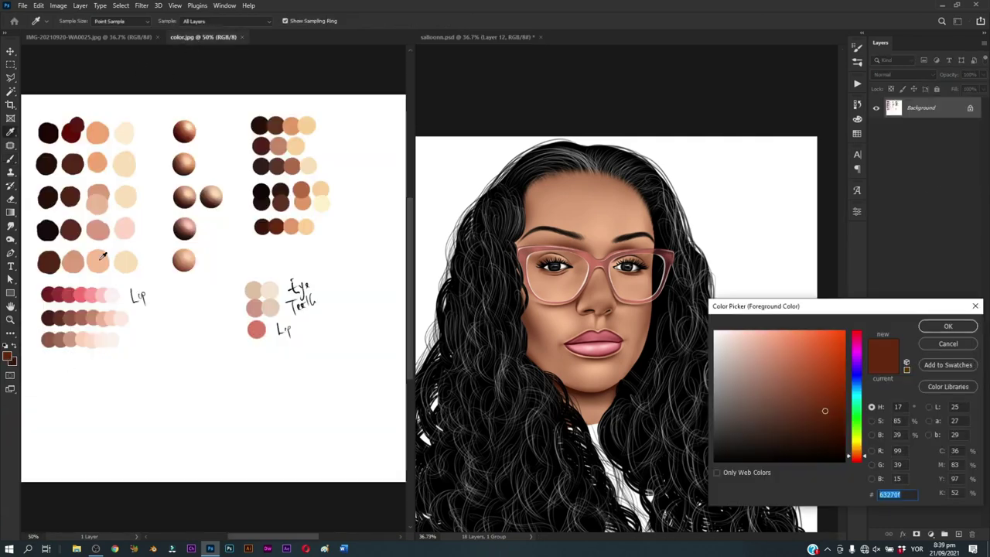
{"action": "left_click", "coordinate": [102, 258]}
{"action": "left_click", "coordinate": [946, 327]}
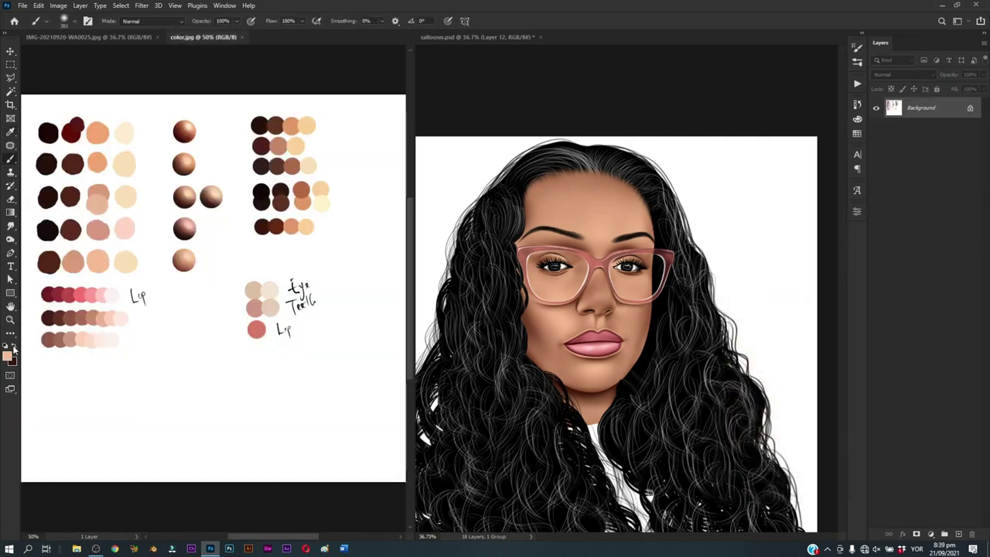
{"action": "left_click", "coordinate": [10, 353]}
{"action": "left_click", "coordinate": [124, 163]}
{"action": "left_click", "coordinate": [947, 326]}
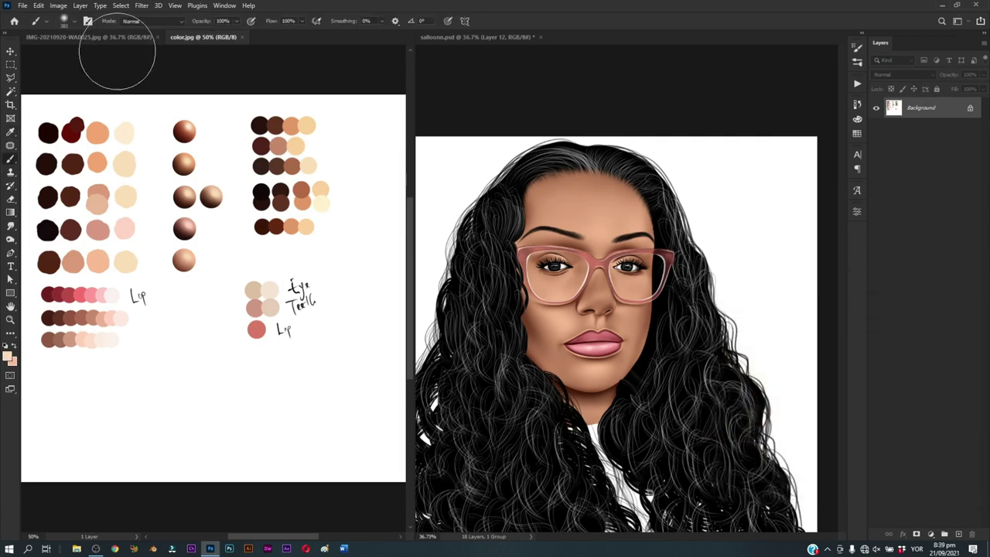
Step: Back in the portrait, shrink the brush near the left eyebrow
{"action": "left_click", "coordinate": [89, 36]}
{"action": "left_click", "coordinate": [477, 36]}
{"action": "scroll", "coordinate": [642, 205], "scroll_direction": "up", "scroll_amount": 3}
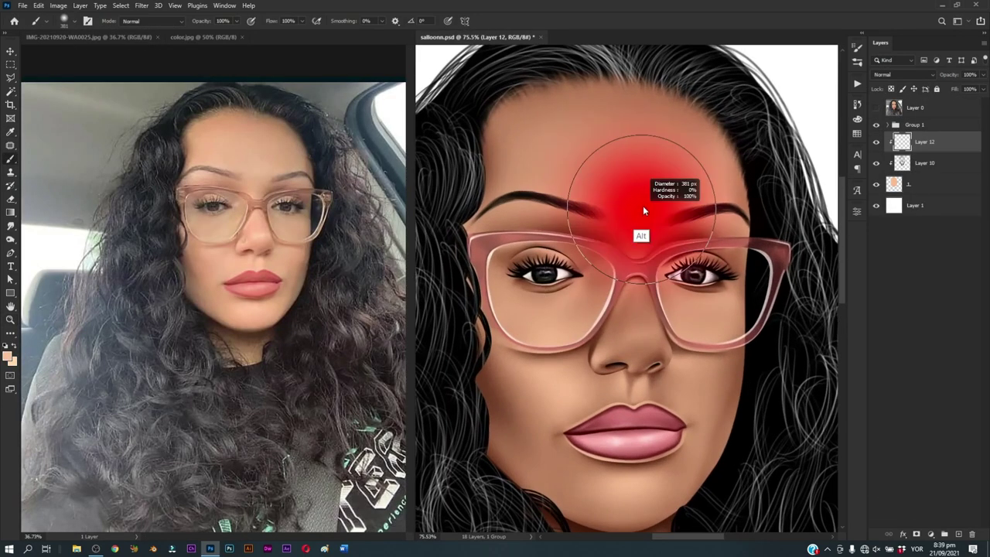
{"action": "left_click_drag", "start_coordinate": [642, 206], "coordinate": [602, 199]}
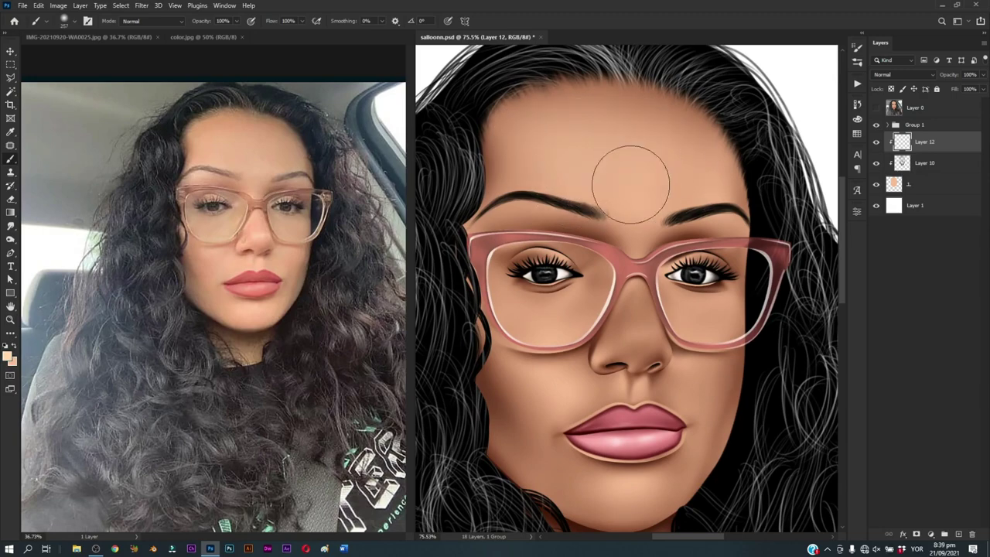
{"action": "scroll", "coordinate": [663, 148], "scroll_direction": "up", "scroll_amount": 3}
{"action": "left_click_drag", "start_coordinate": [570, 209], "coordinate": [539, 229]}
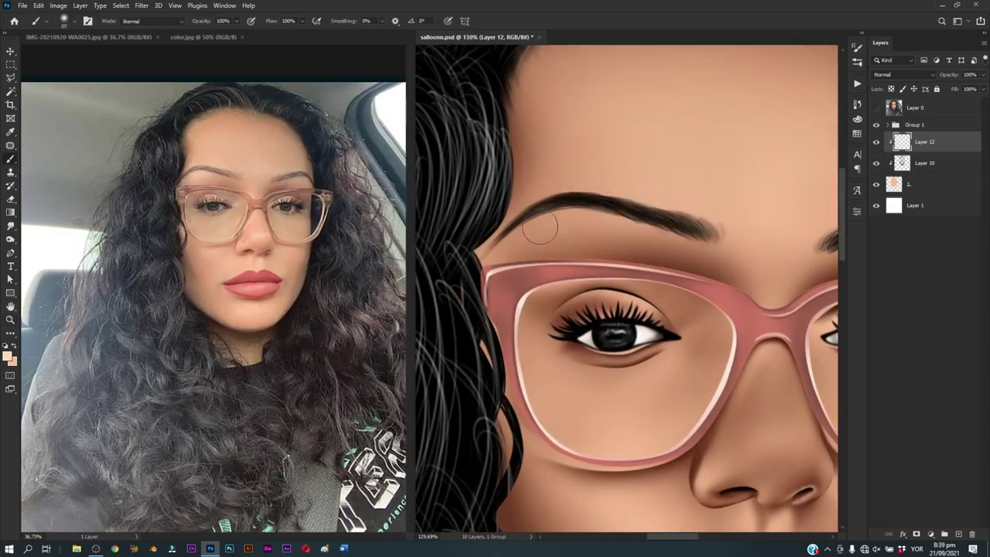
{"action": "scroll", "coordinate": [541, 232], "scroll_direction": "down", "scroll_amount": 3}
{"action": "scroll", "coordinate": [541, 232], "scroll_direction": "up", "scroll_amount": 2}
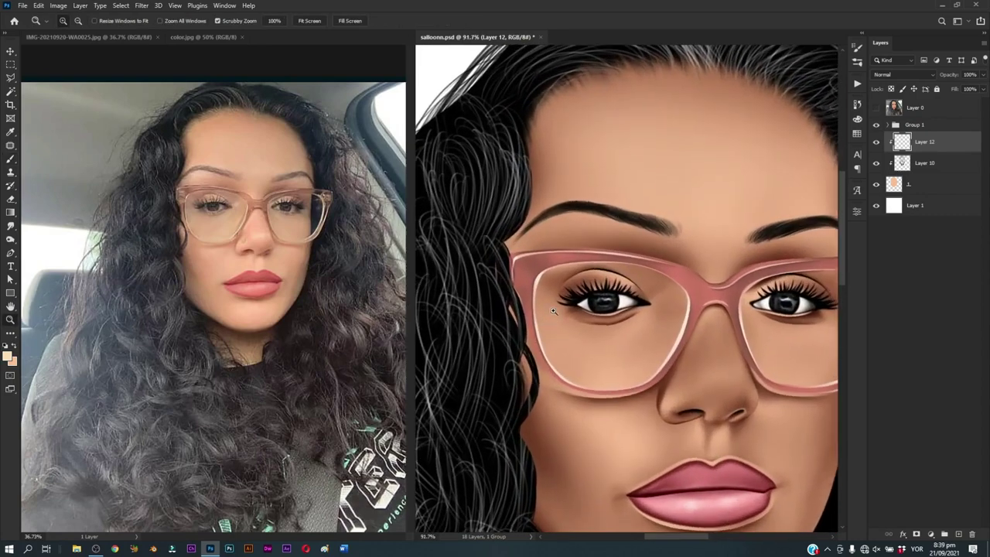
Step: Check the colour palette, then make Layer 12 active with the reference photo shown
{"action": "key", "text": "alt+bracketleft"}
{"action": "left_click", "coordinate": [185, 37]}
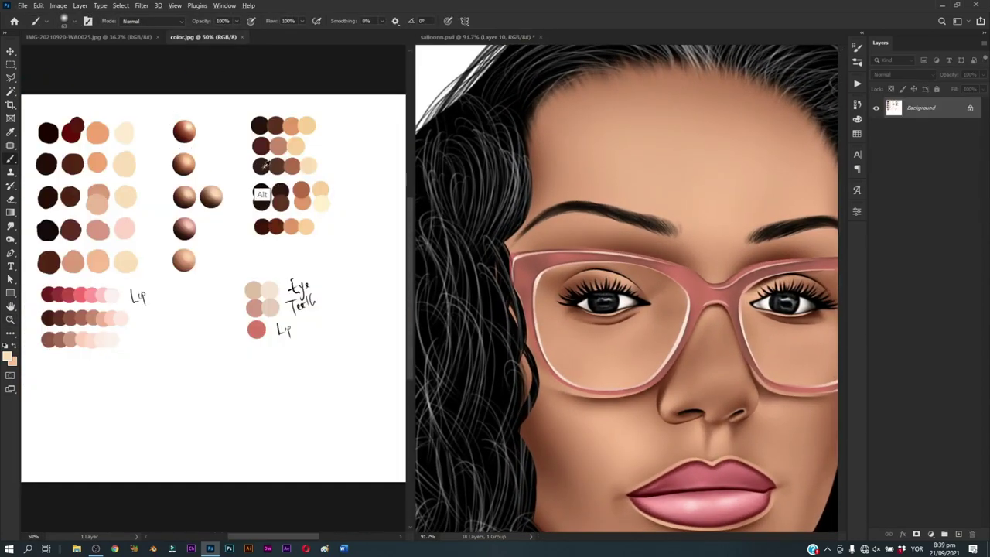
{"action": "left_click", "coordinate": [510, 203]}
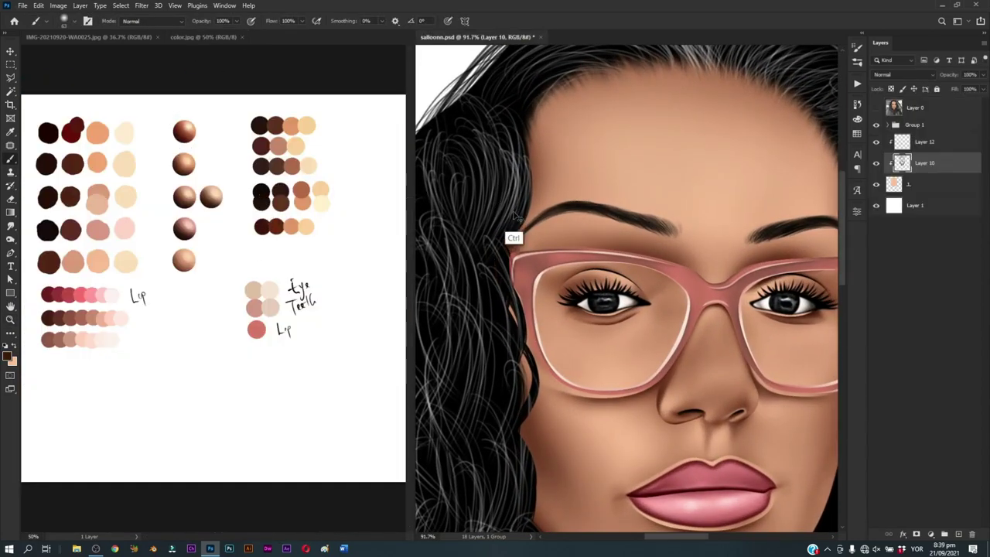
{"action": "left_click", "coordinate": [921, 145]}
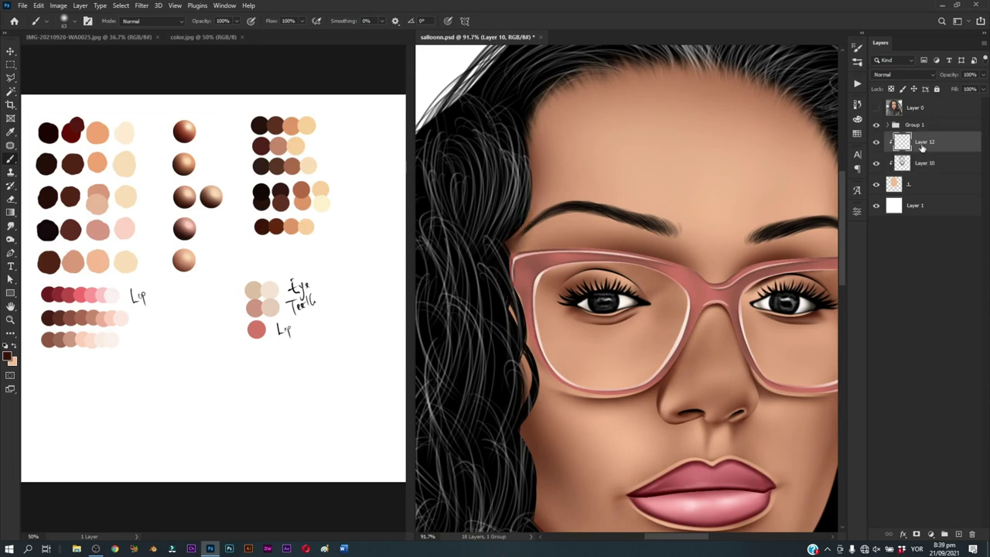
{"action": "left_click", "coordinate": [147, 37]}
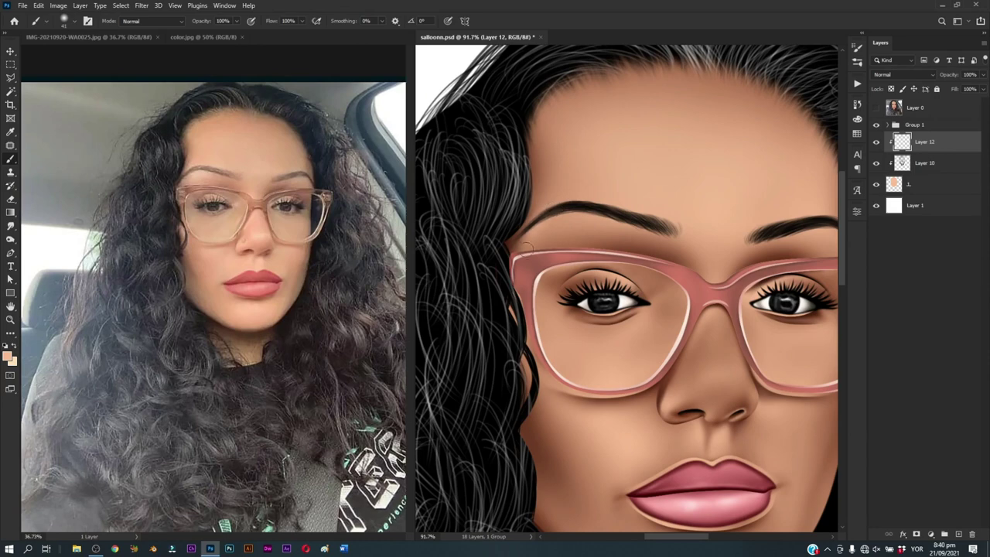
Step: Size the brush over the eyebrow and centre the brows at 72.4% zoom
{"action": "key", "text": "]"}
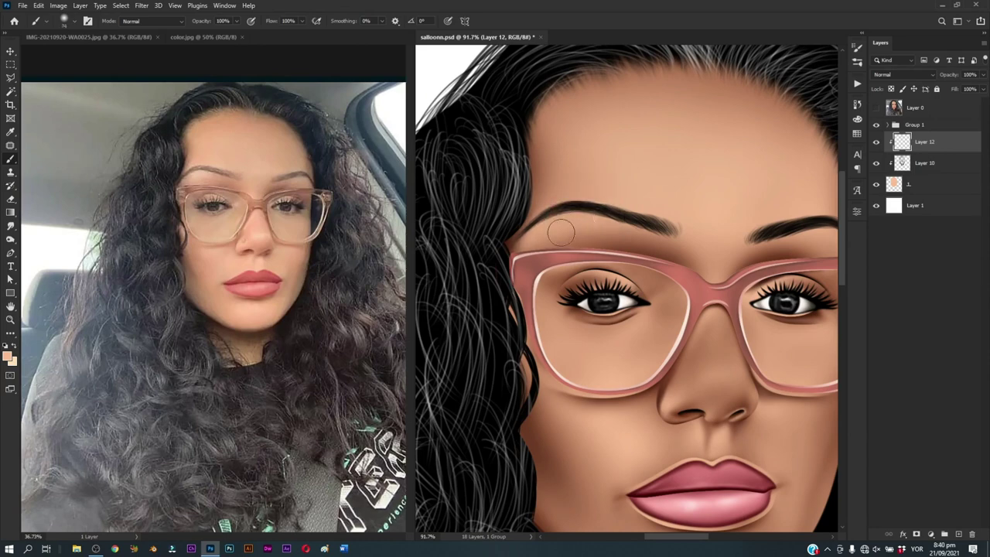
{"action": "key", "text": "["}
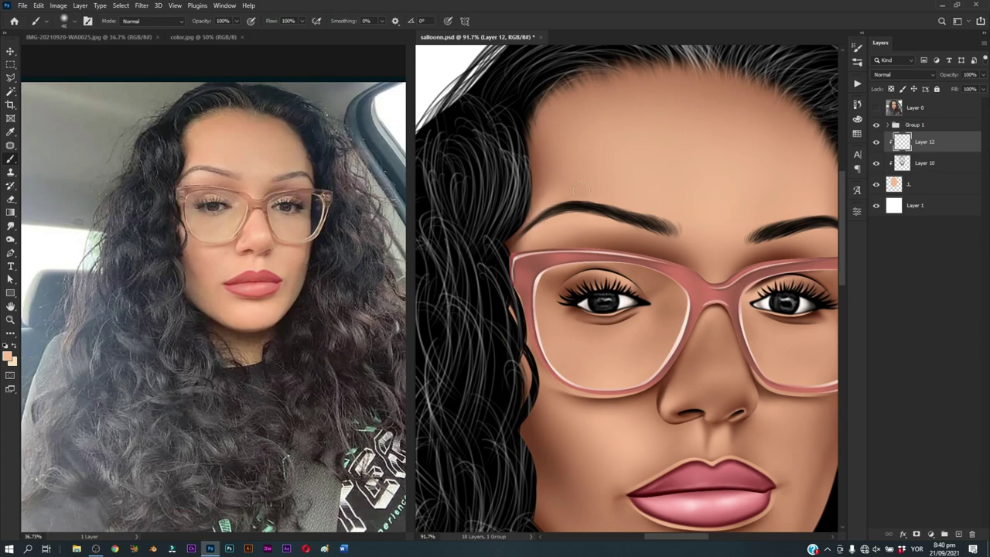
{"action": "key", "text": "]"}
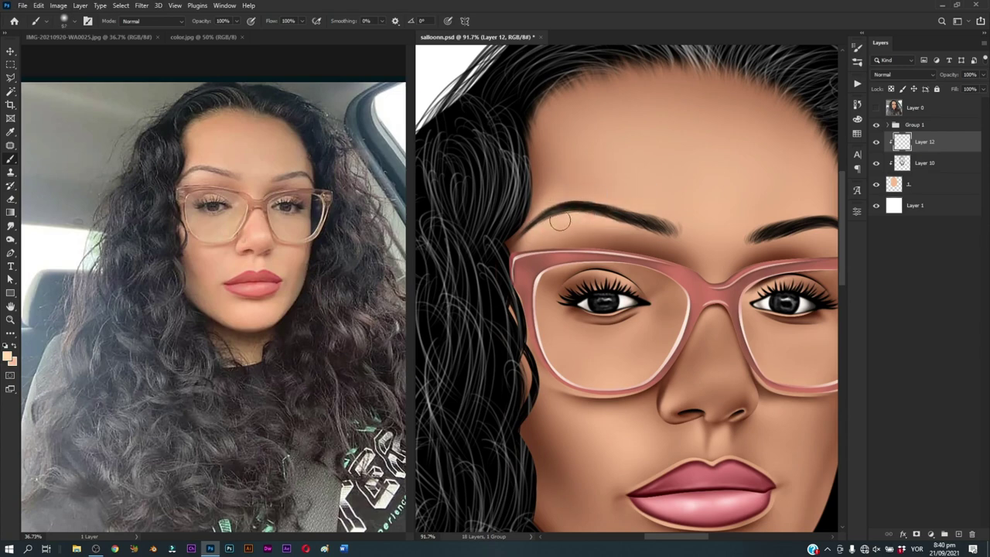
{"action": "left_click_drag", "start_coordinate": [607, 251], "coordinate": [553, 259]}
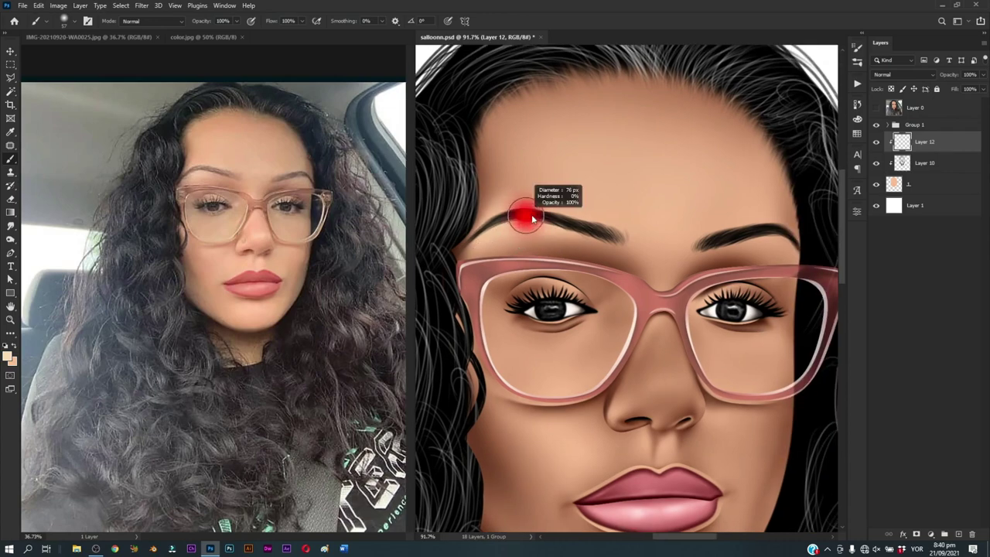
{"action": "left_click_drag", "start_coordinate": [618, 236], "coordinate": [593, 225]}
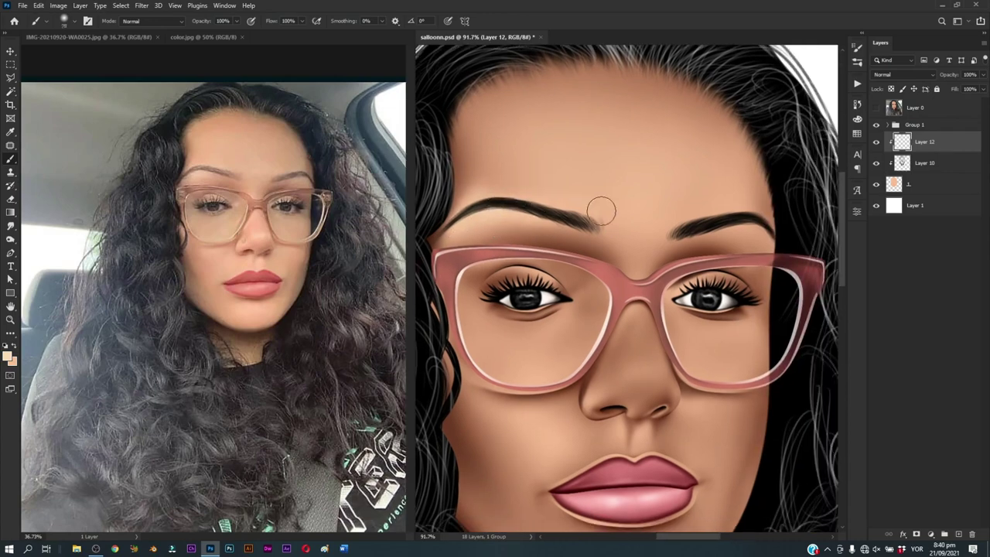
{"action": "key", "text": "ctrl+0"}
{"action": "scroll", "coordinate": [611, 211], "scroll_direction": "up", "scroll_amount": 3}
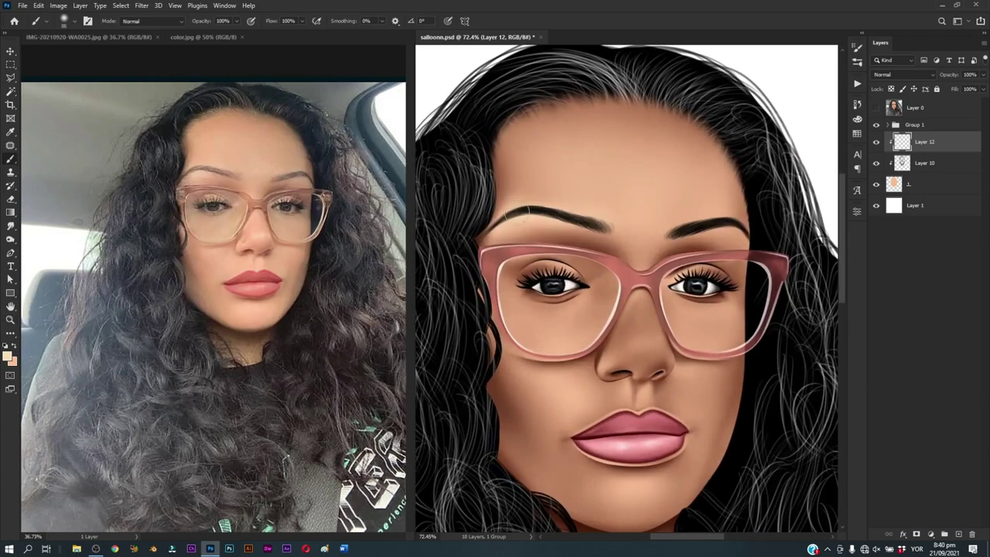
{"action": "left_click_drag", "start_coordinate": [549, 214], "coordinate": [501, 220]}
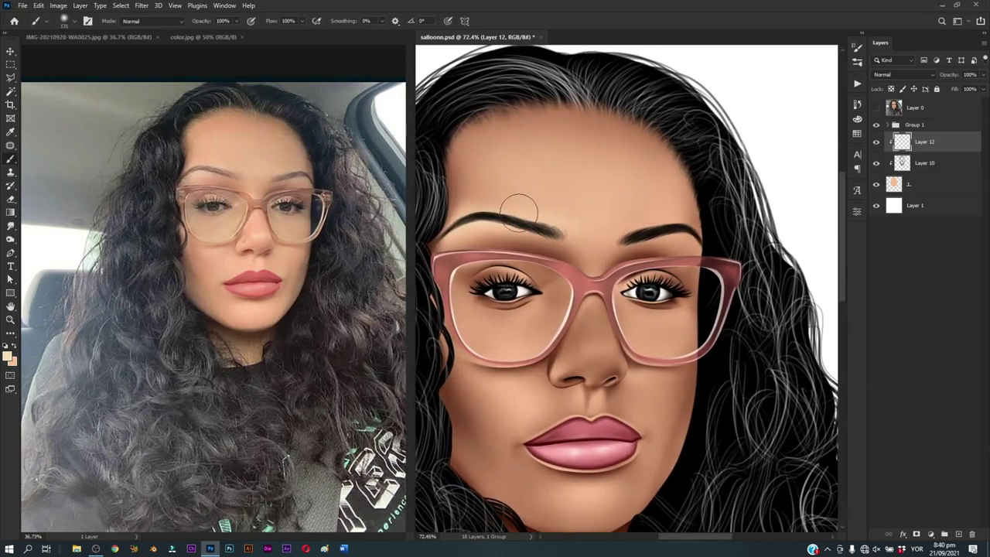
{"action": "mouse_move", "coordinate": [584, 221]}
{"action": "left_mouse_down"}
{"action": "mouse_move", "coordinate": [598, 230]}
{"action": "mouse_move", "coordinate": [507, 222]}
{"action": "left_mouse_up"}
{"action": "scroll", "coordinate": [541, 203], "scroll_direction": "up", "scroll_amount": 3}
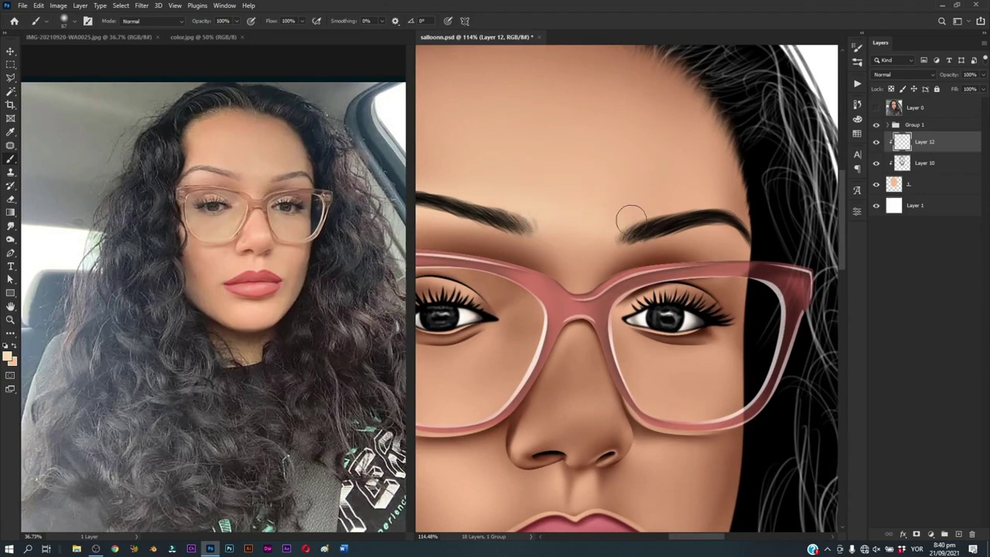
Step: Zoom in around the right eye and brow and readjust the brush size
{"action": "key", "text": "z"}
{"action": "left_click_drag", "start_coordinate": [562, 221], "coordinate": [597, 284]}
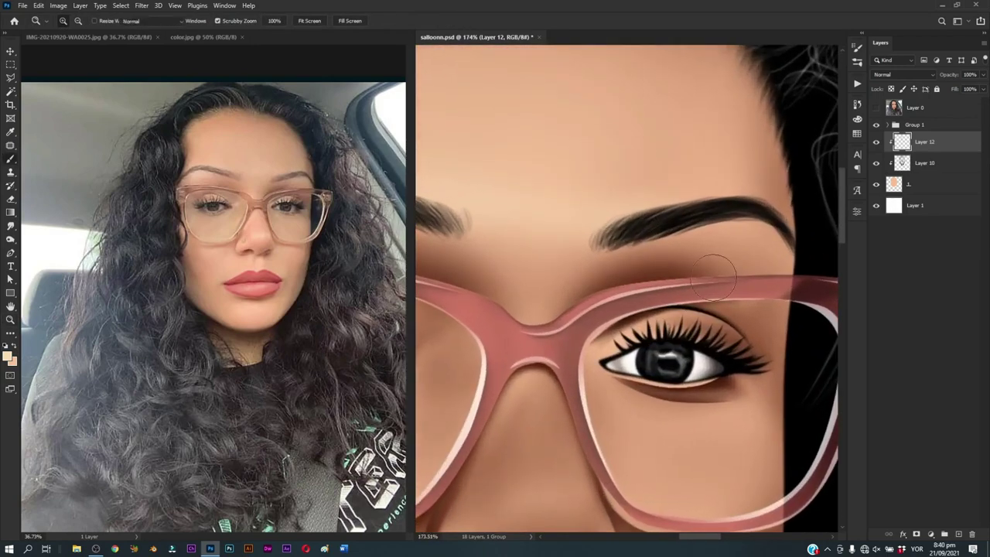
{"action": "key", "text": "b"}
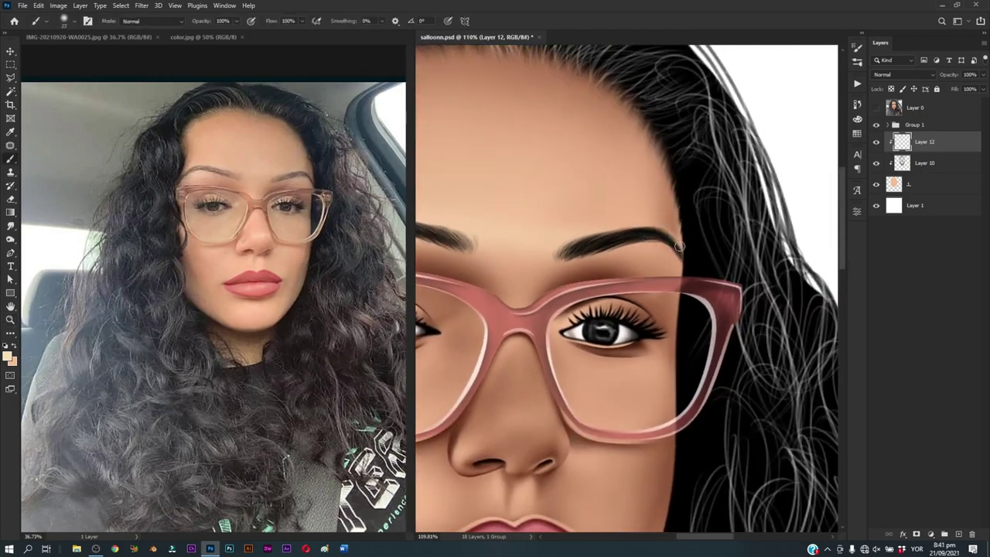
{"action": "left_click_drag", "start_coordinate": [639, 233], "coordinate": [643, 216]}
{"action": "scroll", "coordinate": [645, 211], "scroll_direction": "down", "scroll_amount": 2}
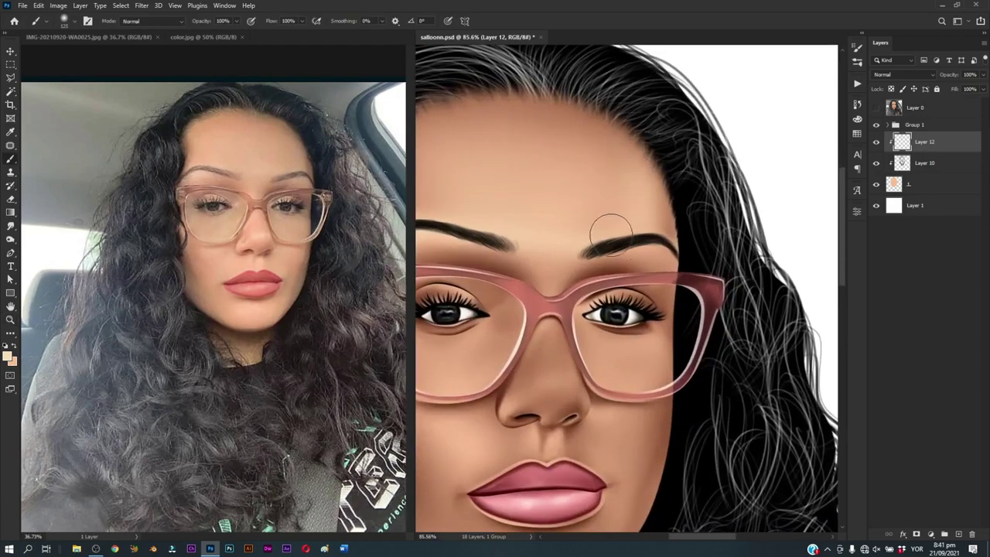
{"action": "left_click_drag", "start_coordinate": [630, 253], "coordinate": [635, 244]}
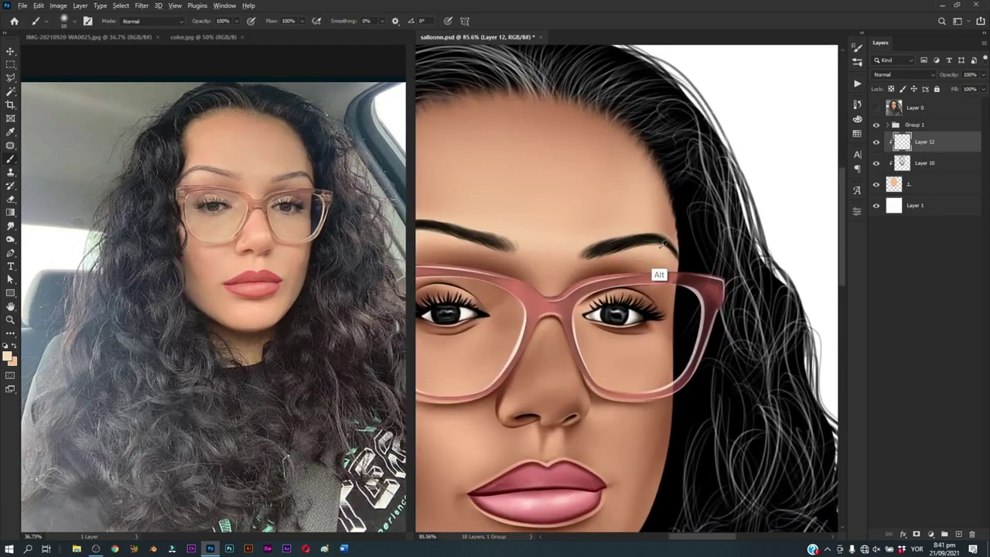
Step: Pan to the nose bridge, double the brush size, and zoom on the nose
{"action": "left_click_drag", "start_coordinate": [554, 285], "coordinate": [658, 285]}
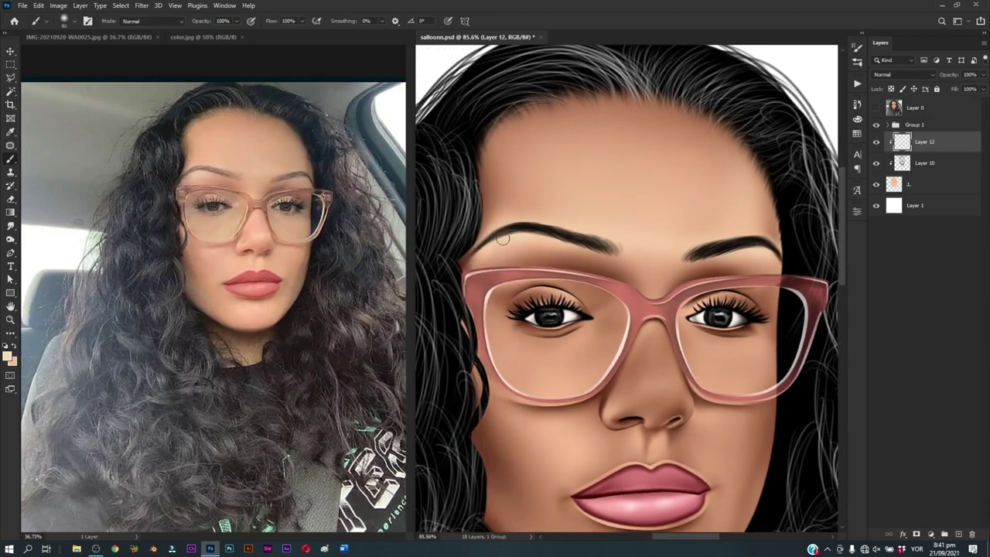
{"action": "scroll", "coordinate": [656, 288], "scroll_direction": "up", "scroll_amount": 3, "text": "alt"}
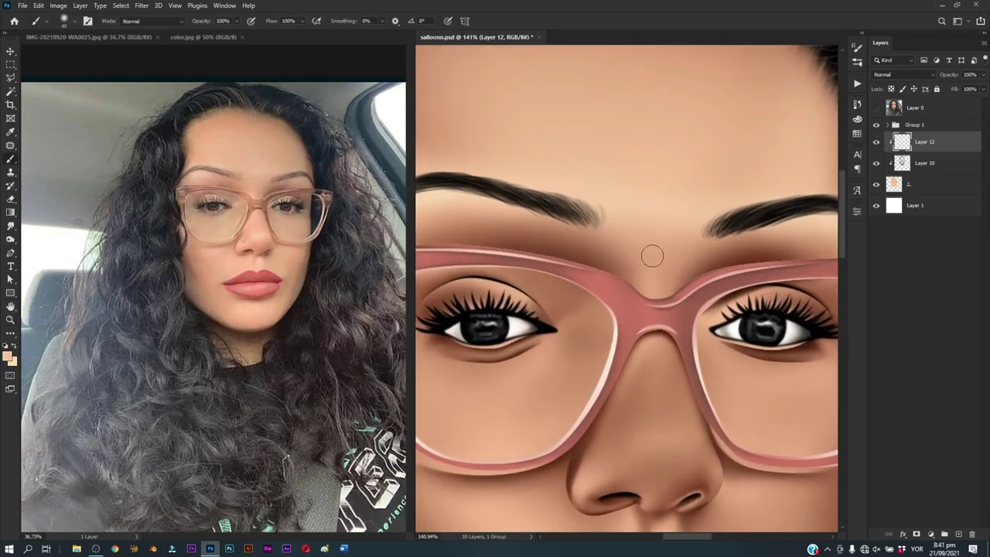
{"action": "left_click_drag", "start_coordinate": [649, 260], "coordinate": [641, 242]}
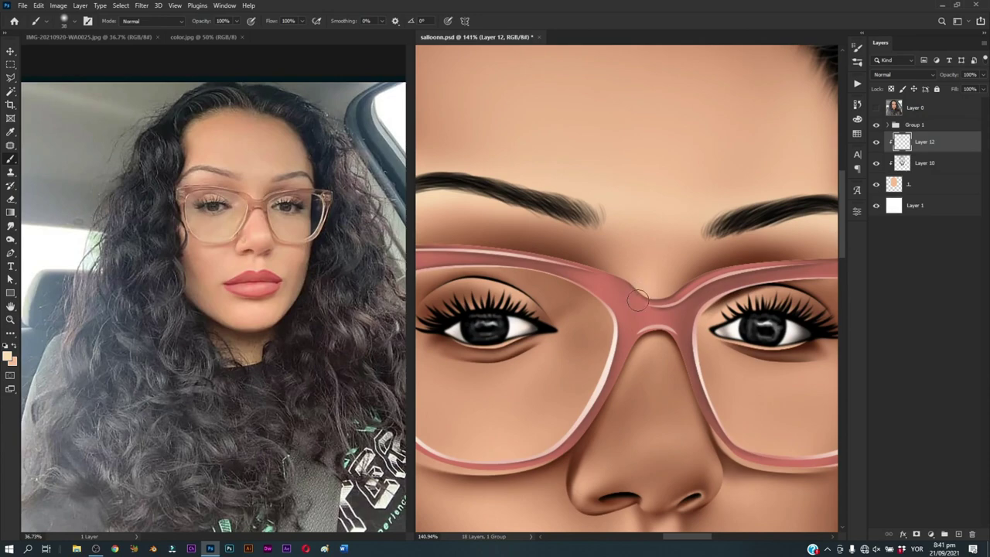
{"action": "key", "text": "ctrl+0"}
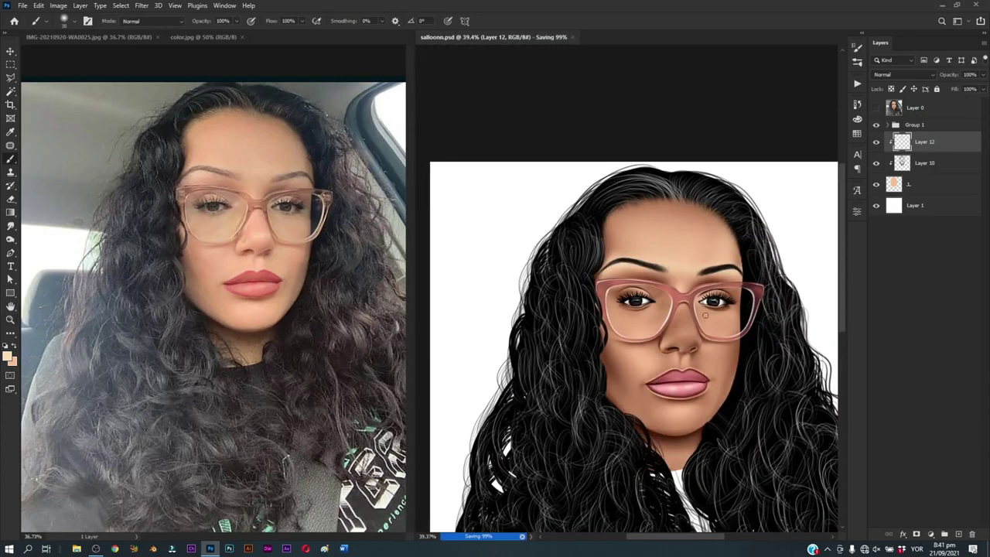
{"action": "scroll", "coordinate": [649, 290], "scroll_direction": "up", "scroll_amount": 2}
Step: Trace the nose outline with the Pen tool, extending the path around and below the nostrils
{"action": "scroll", "coordinate": [649, 290], "scroll_direction": "up", "scroll_amount": 2}
{"action": "key", "text": "p"}
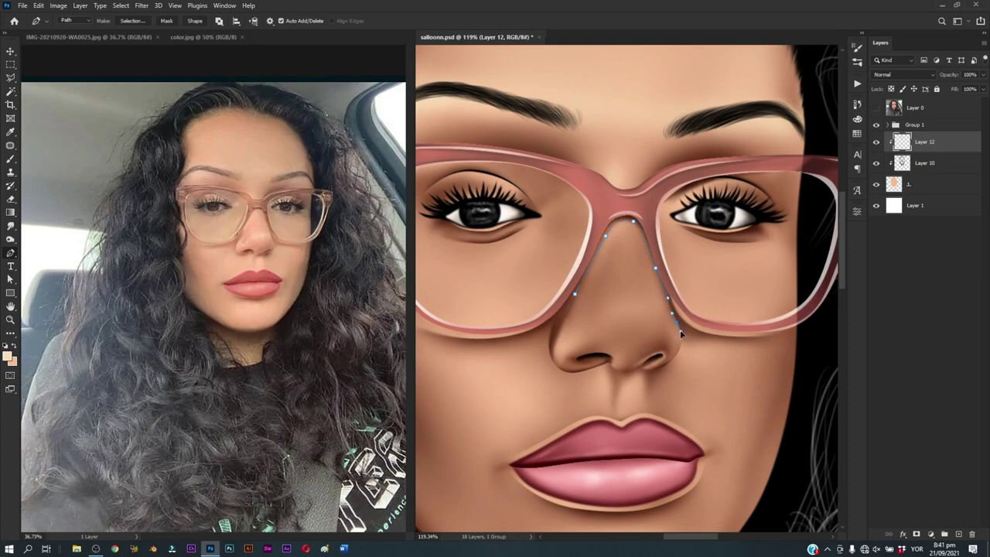
{"action": "scroll", "coordinate": [664, 360], "scroll_direction": "up", "scroll_amount": 1}
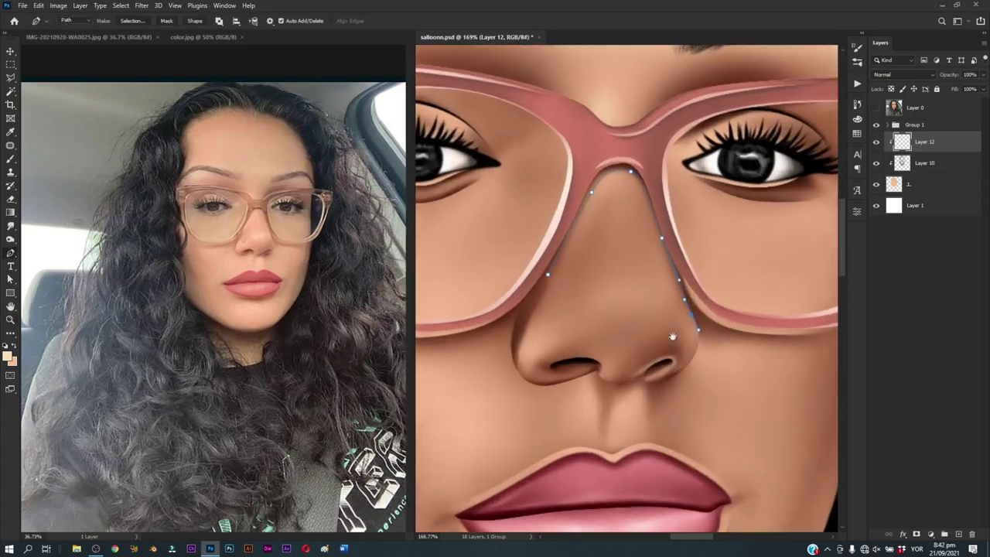
{"action": "scroll", "coordinate": [672, 340], "scroll_direction": "up", "scroll_amount": 1}
{"action": "left_click", "coordinate": [689, 312]}
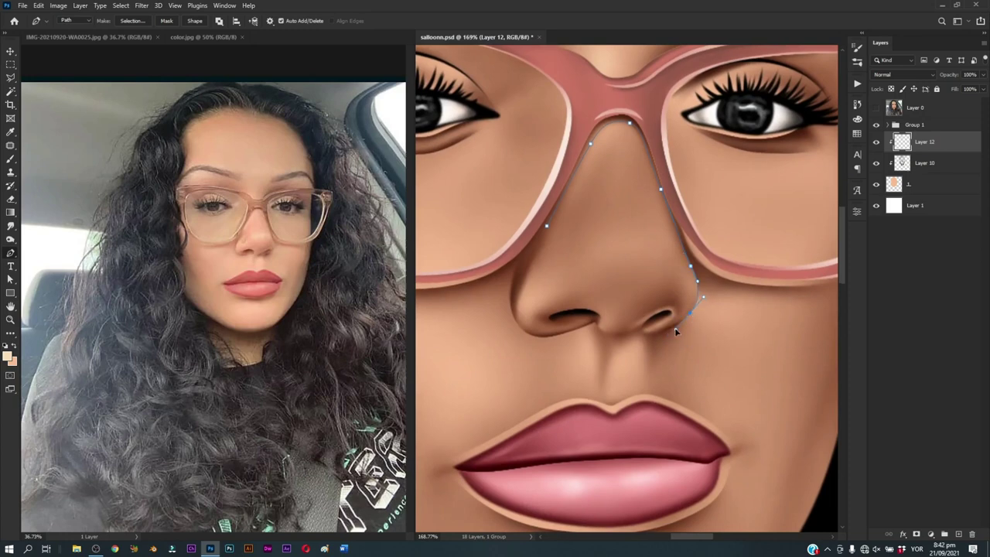
{"action": "left_click", "coordinate": [675, 329]}
{"action": "left_click_drag", "start_coordinate": [510, 282], "coordinate": [529, 242]}
{"action": "key", "text": "ctrl+z"}
Step: Load the nose path as an active selection on Layer 12
{"action": "key", "text": "ctrl+Return"}
{"action": "key", "text": "b"}
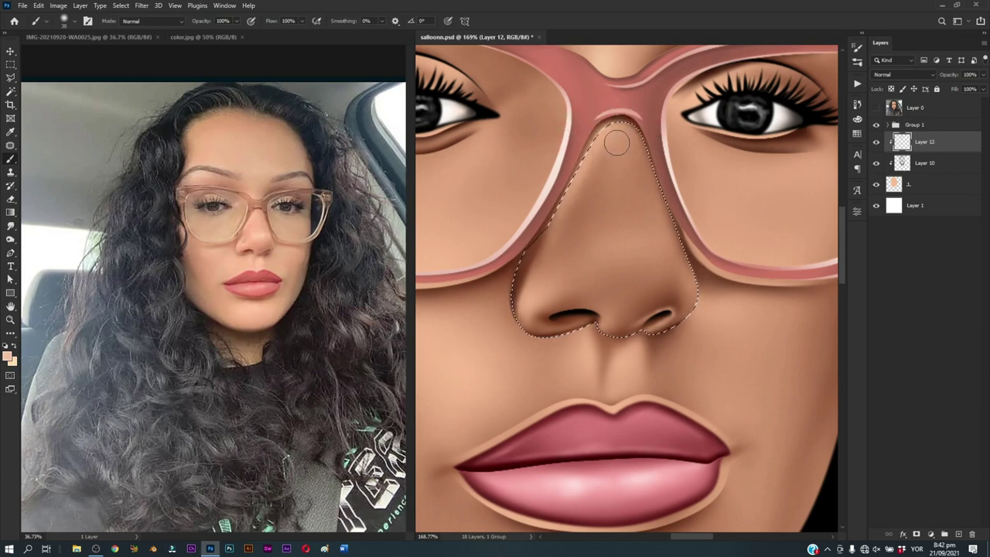
{"action": "key", "text": "ctrl"}
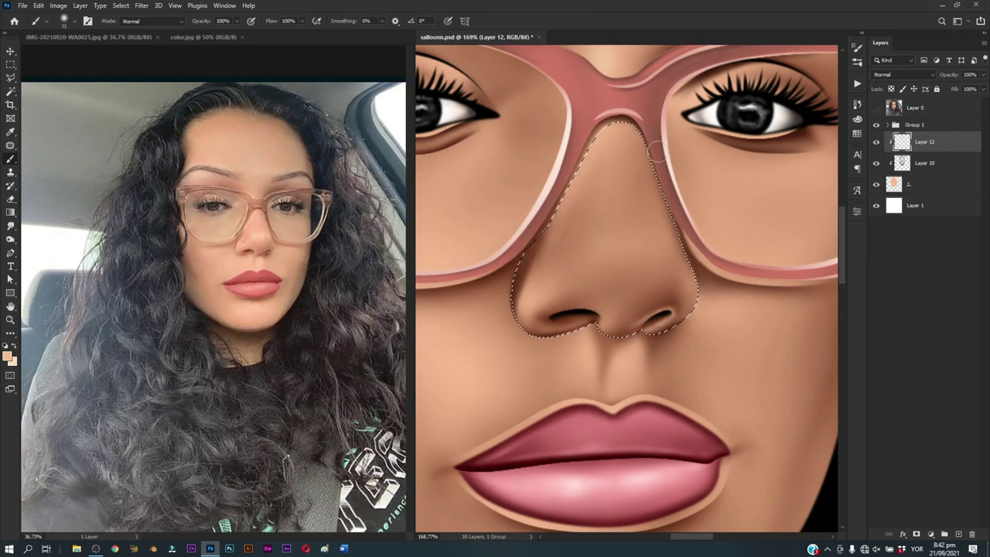
{"action": "left_click_drag", "start_coordinate": [656, 152], "coordinate": [644, 123]}
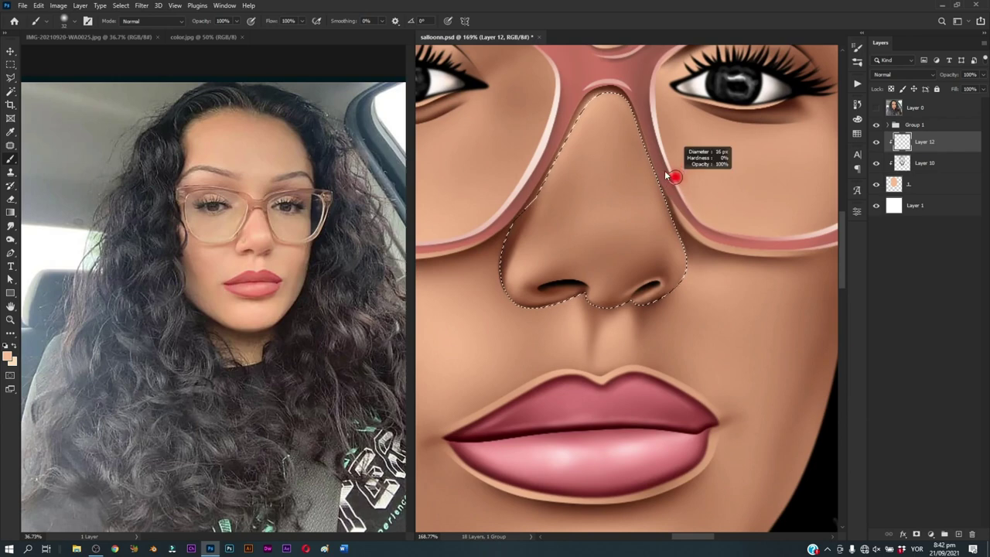
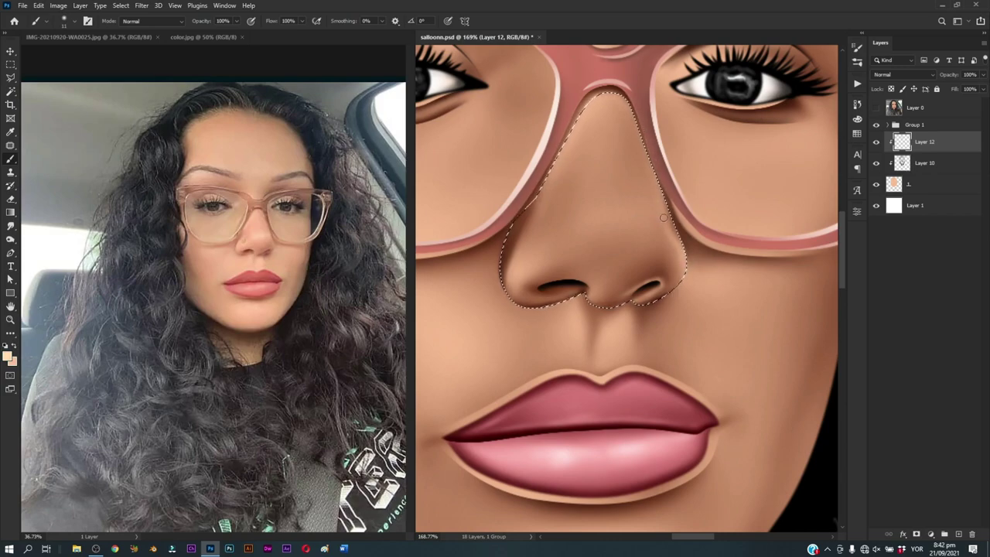
Step: Centre the view on the nose, restore its selection outline, and use a smaller brush
{"action": "scroll", "coordinate": [687, 294], "scroll_direction": "down", "scroll_amount": 5}
{"action": "scroll", "coordinate": [643, 193], "scroll_direction": "up", "scroll_amount": 4}
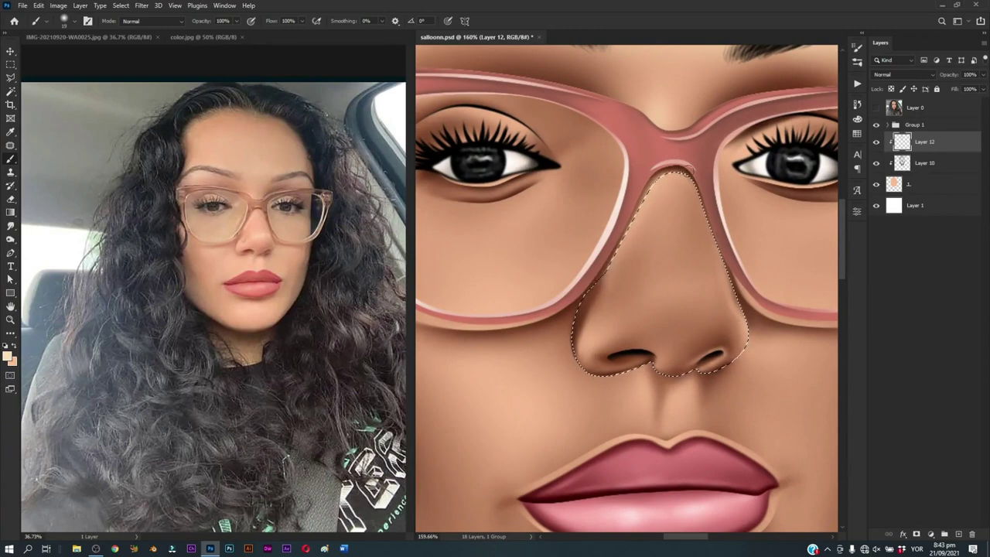
{"action": "key", "text": "ctrl+d"}
{"action": "left_click_drag", "start_coordinate": [685, 229], "coordinate": [650, 184]}
{"action": "key", "text": "ctrl+shift+d"}
{"action": "key", "text": "bracketleft"}
{"action": "key", "text": "bracketleft"}
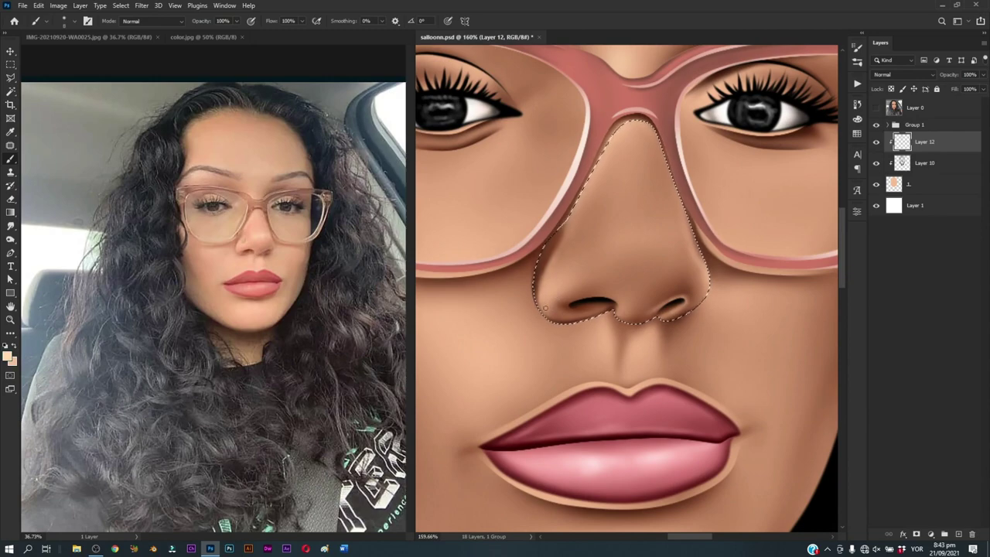
Step: Sample the nose skin tone and fine-tune the brush size for shading
{"action": "scroll", "coordinate": [542, 299], "scroll_direction": "down", "scroll_amount": 5}
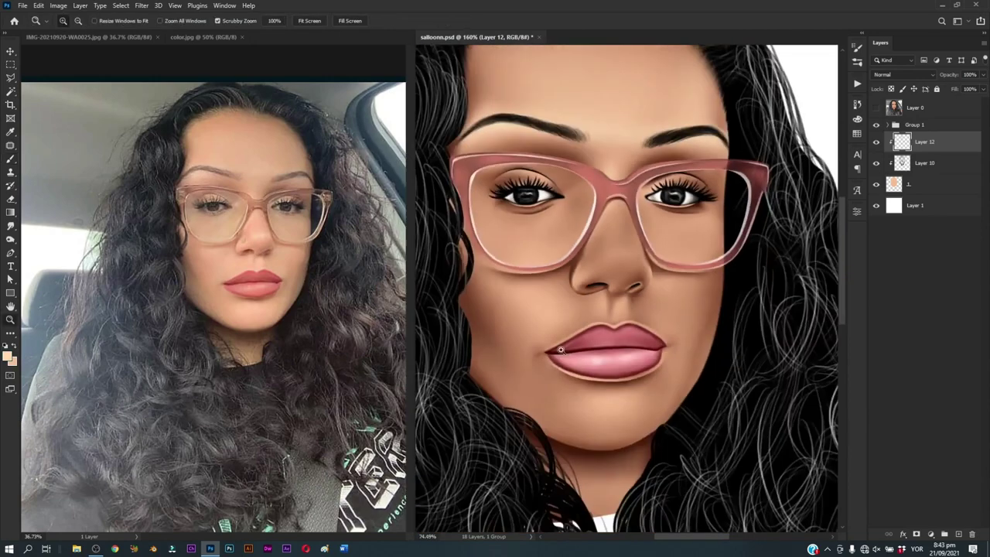
{"action": "scroll", "coordinate": [545, 298], "scroll_direction": "up", "scroll_amount": 5}
{"action": "key", "text": "alt"}
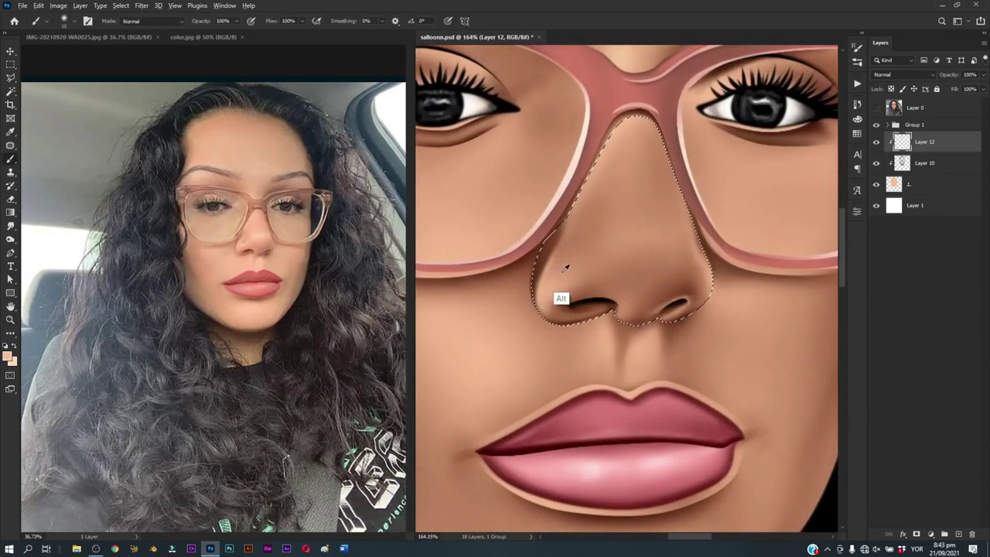
{"action": "left_click", "coordinate": [600, 289], "text": "alt"}
{"action": "scroll", "coordinate": [609, 249], "scroll_direction": "down", "scroll_amount": 2}
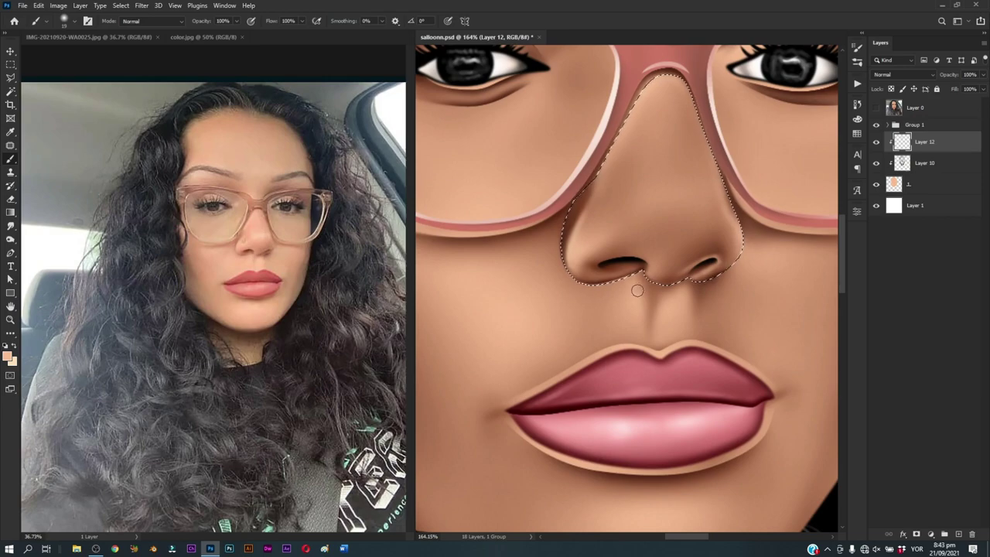
{"action": "right_click", "coordinate": [636, 291], "text": "alt"}
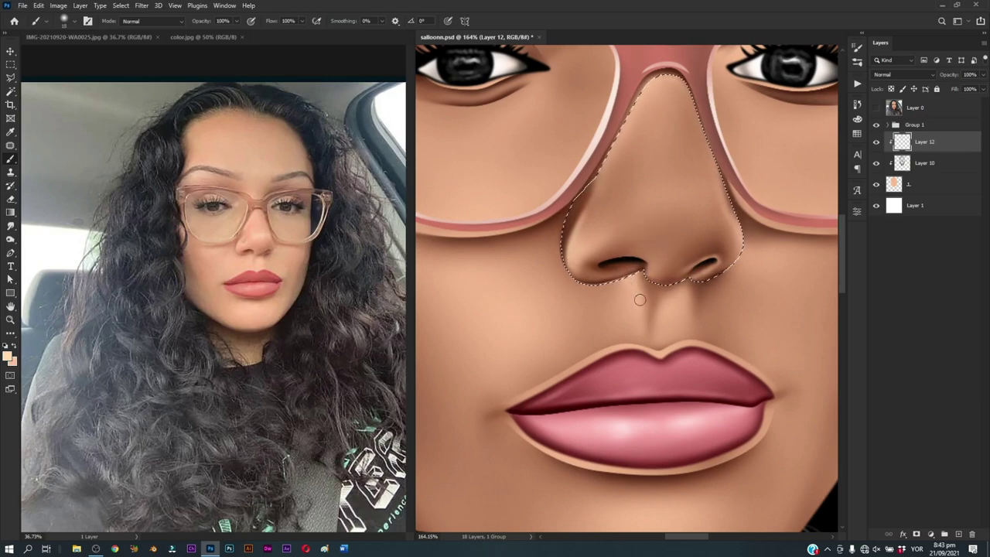
{"action": "scroll", "coordinate": [639, 299], "scroll_direction": "down", "scroll_amount": 5}
{"action": "scroll", "coordinate": [637, 301], "scroll_direction": "up", "scroll_amount": 4}
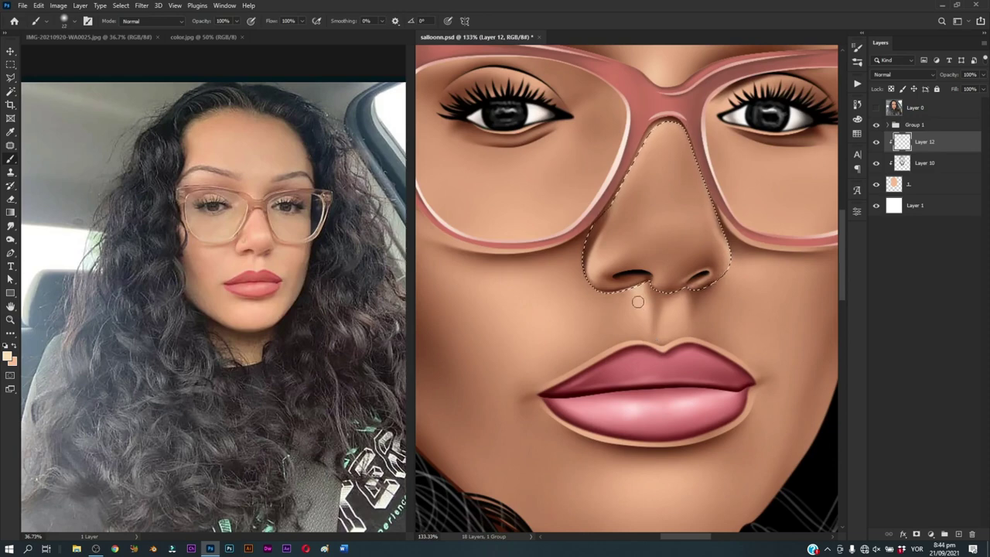
{"action": "scroll", "coordinate": [637, 301], "scroll_direction": "right", "scroll_amount": 2}
{"action": "right_click", "coordinate": [637, 301], "text": "alt"}
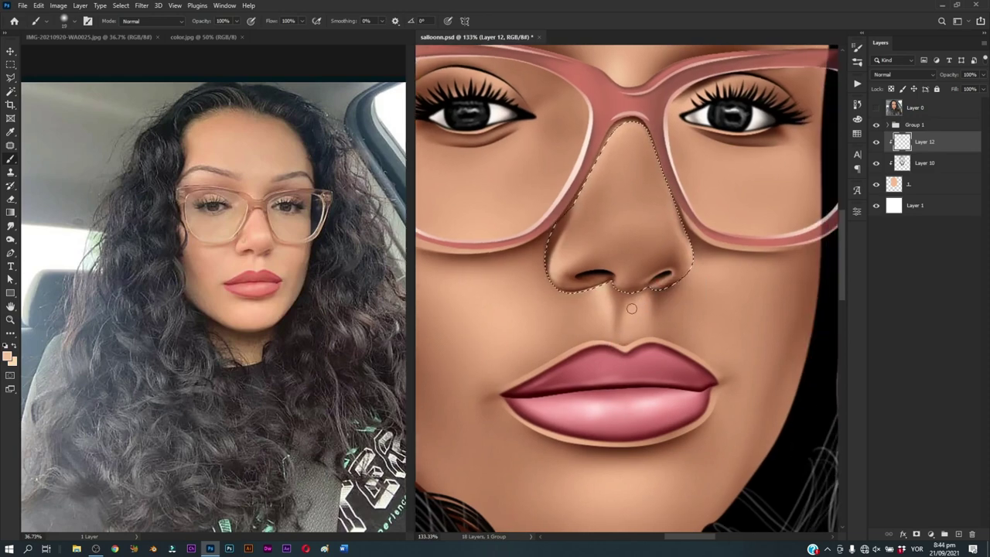
{"action": "right_click", "coordinate": [630, 303], "text": "alt"}
{"action": "key", "text": "bracketright"}
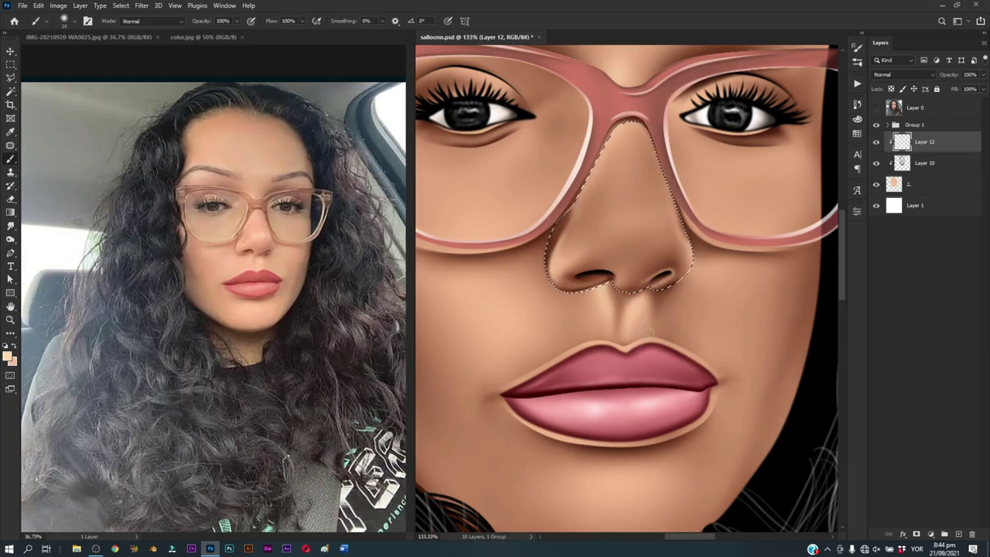
Step: Check the whole portrait, return to the nose, and set the brush to 70 px
{"action": "key", "text": "z"}
{"action": "left_click_drag", "start_coordinate": [646, 333], "coordinate": [598, 379]}
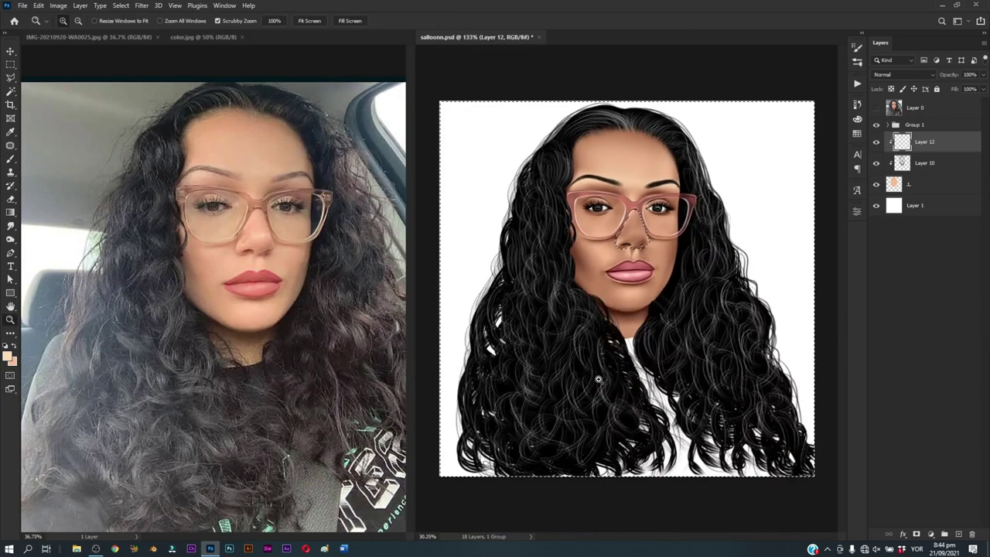
{"action": "left_click_drag", "start_coordinate": [637, 224], "coordinate": [696, 225]}
{"action": "key", "text": "b"}
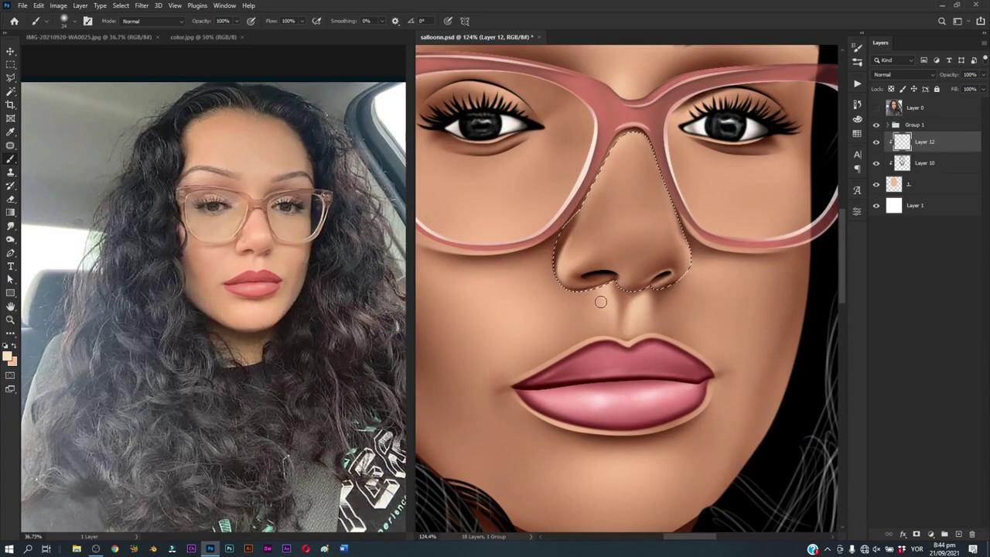
{"action": "mouse_move", "coordinate": [685, 257]}
{"action": "left_mouse_down"}
{"action": "mouse_move", "coordinate": [676, 291]}
{"action": "mouse_move", "coordinate": [642, 244]}
{"action": "left_mouse_up"}
{"action": "key", "text": "bracketright"}
{"action": "key", "text": "bracketright"}
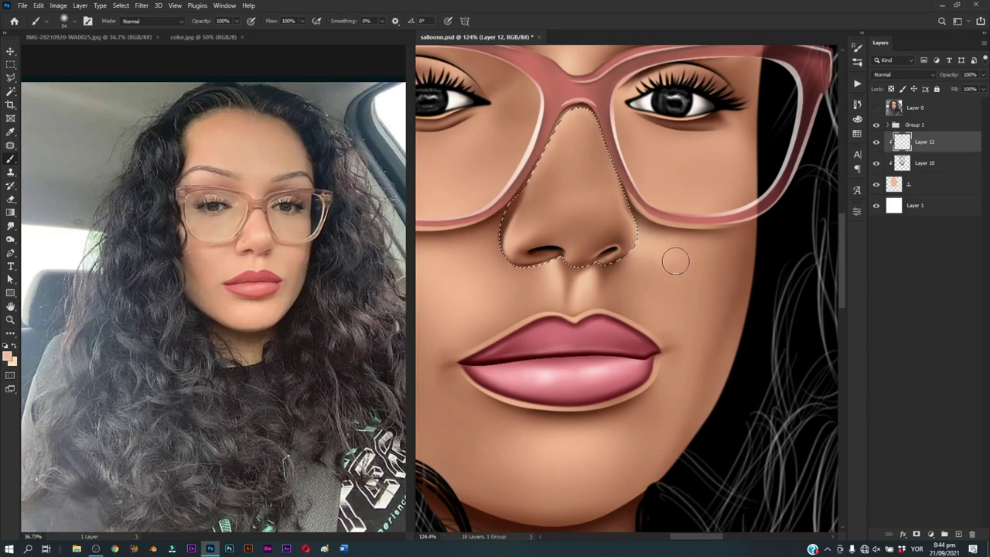
{"action": "right_click", "coordinate": [637, 245], "text": "alt"}
{"action": "right_click", "coordinate": [639, 261], "text": "alt"}
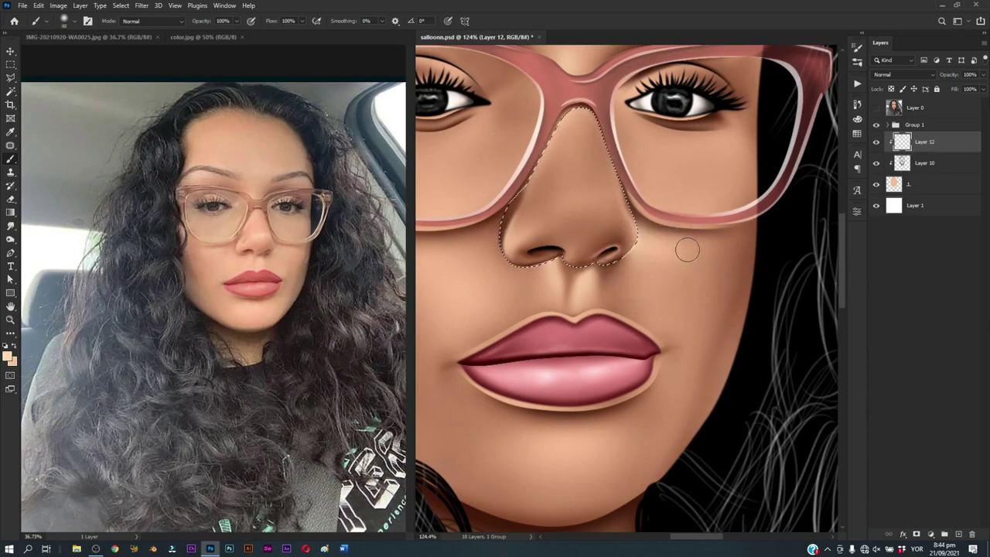
Step: Shade the nose sides with a brush of about 16 px
{"action": "key", "text": "z"}
{"action": "left_click_drag", "start_coordinate": [714, 263], "coordinate": [688, 317]}
{"action": "key", "text": "b"}
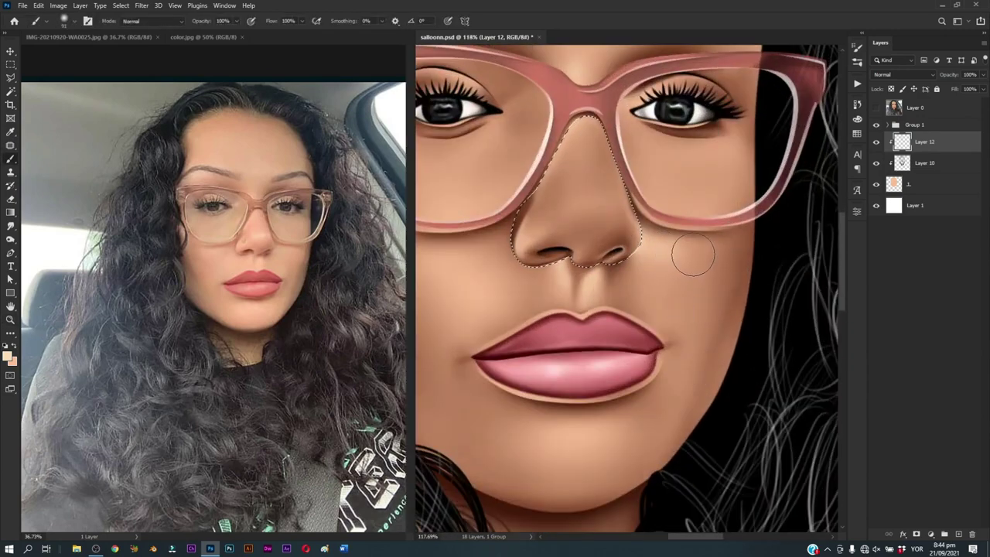
{"action": "left_click_drag", "start_coordinate": [691, 250], "coordinate": [648, 228]}
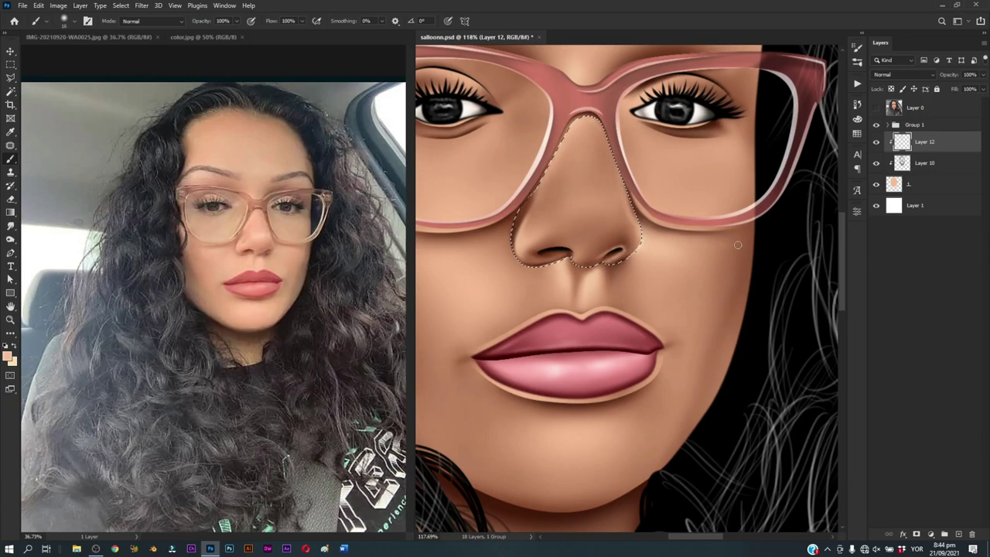
{"action": "scroll", "coordinate": [709, 292], "scroll_direction": "down", "scroll_amount": 3}
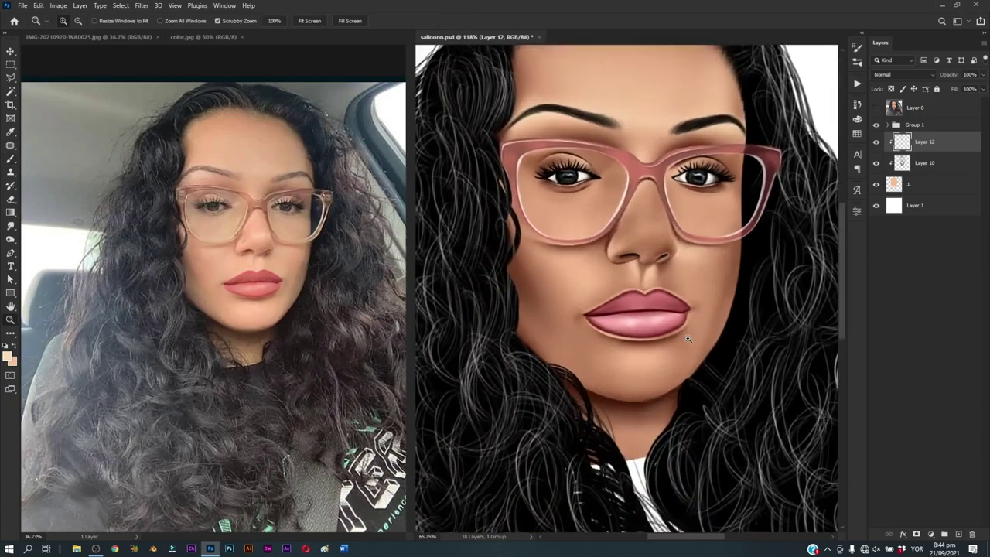
{"action": "scroll", "coordinate": [712, 270], "scroll_direction": "up", "scroll_amount": 3}
Step: Continue blending the nose and nostril shading with a brush of about 51 px
{"action": "key", "text": "e"}
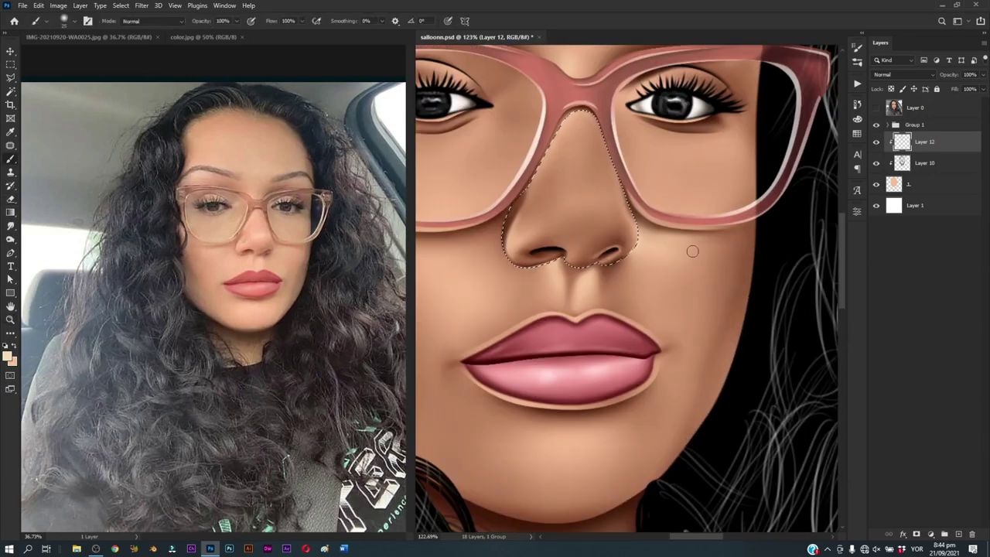
{"action": "key", "text": "b"}
{"action": "left_click_drag", "start_coordinate": [693, 249], "coordinate": [678, 245]}
{"action": "scroll", "coordinate": [685, 239], "scroll_direction": "down", "scroll_amount": 2}
{"action": "scroll", "coordinate": [685, 248], "scroll_direction": "down", "scroll_amount": 2}
{"action": "scroll", "coordinate": [692, 259], "scroll_direction": "up", "scroll_amount": 3}
{"action": "left_click_drag", "start_coordinate": [692, 260], "coordinate": [695, 263]}
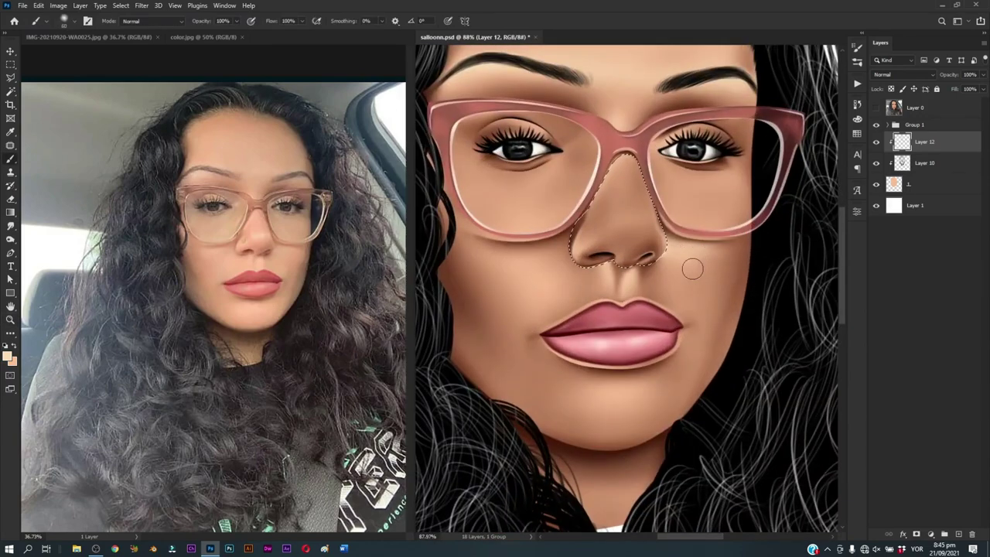
Step: Save the portrait file and clear the nose selection
{"action": "key", "text": "e"}
{"action": "key", "text": "ctrl+s"}
{"action": "key", "text": "b"}
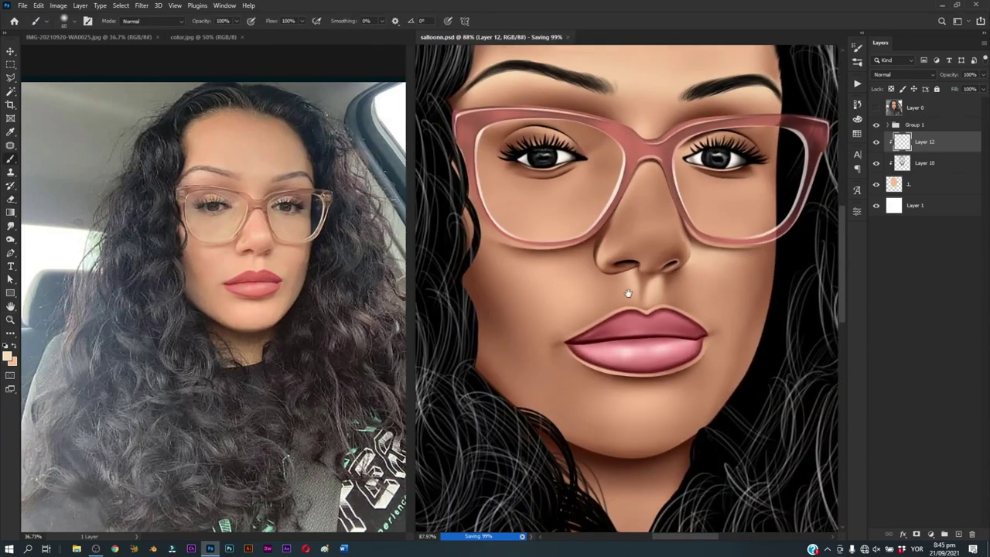
{"action": "left_click_drag", "start_coordinate": [712, 256], "coordinate": [768, 270]}
{"action": "scroll", "coordinate": [619, 298], "scroll_direction": "up", "scroll_amount": 3}
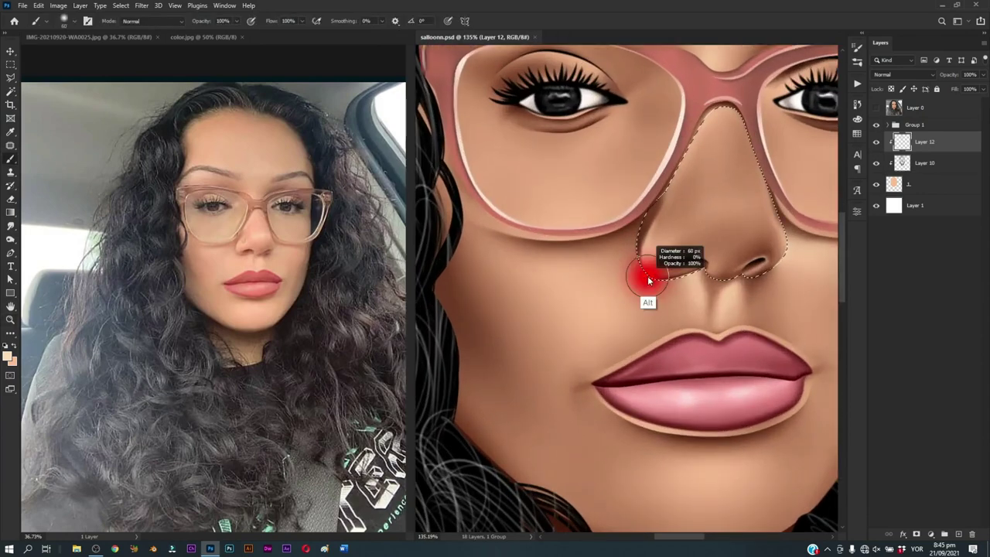
{"action": "key", "text": "ctrl+d"}
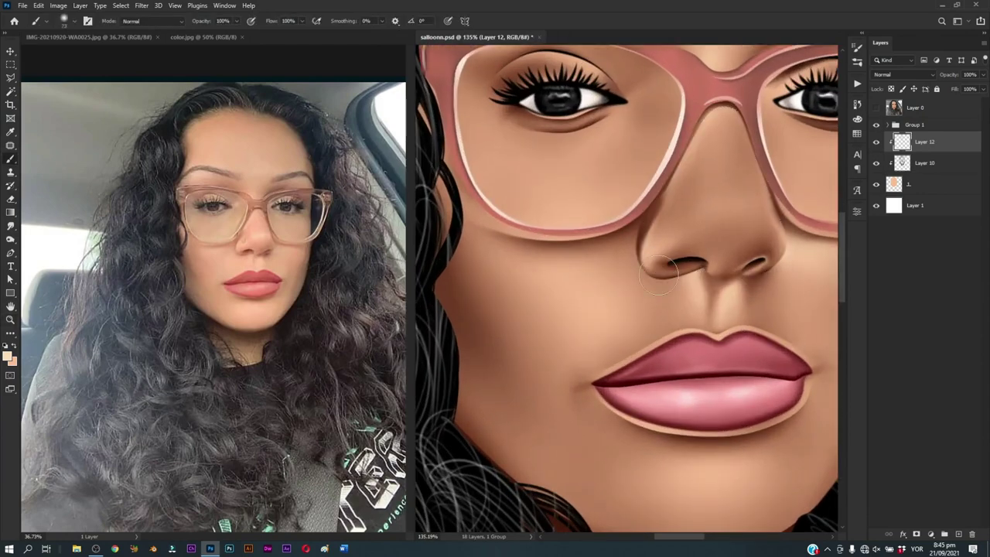
{"action": "scroll", "coordinate": [641, 282], "scroll_direction": "down", "scroll_amount": 1}
Step: Trace the cheek area below the glasses against the reference photo and make it a selection
{"action": "key", "text": "p"}
{"action": "left_click", "coordinate": [876, 108]}
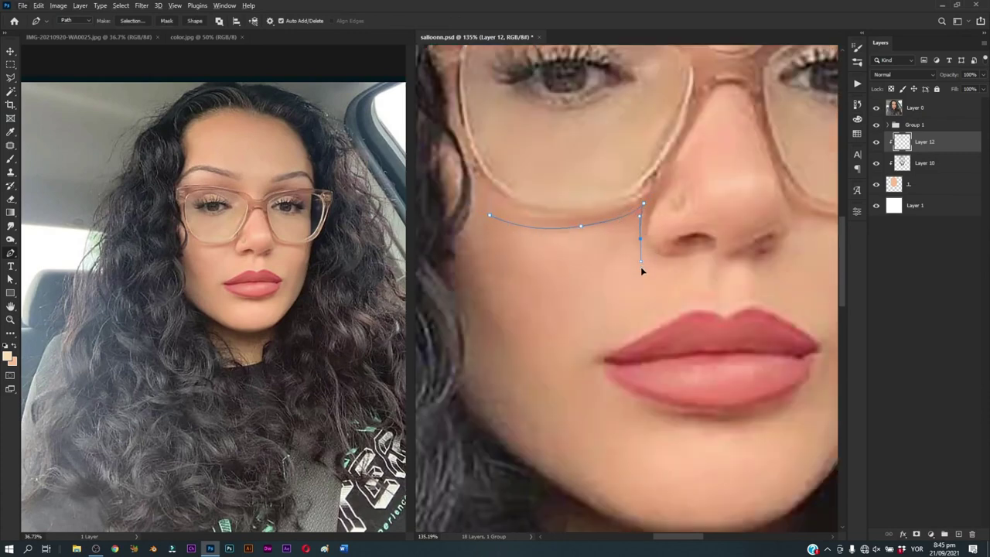
{"action": "scroll", "coordinate": [552, 238], "scroll_direction": "right", "scroll_amount": 3}
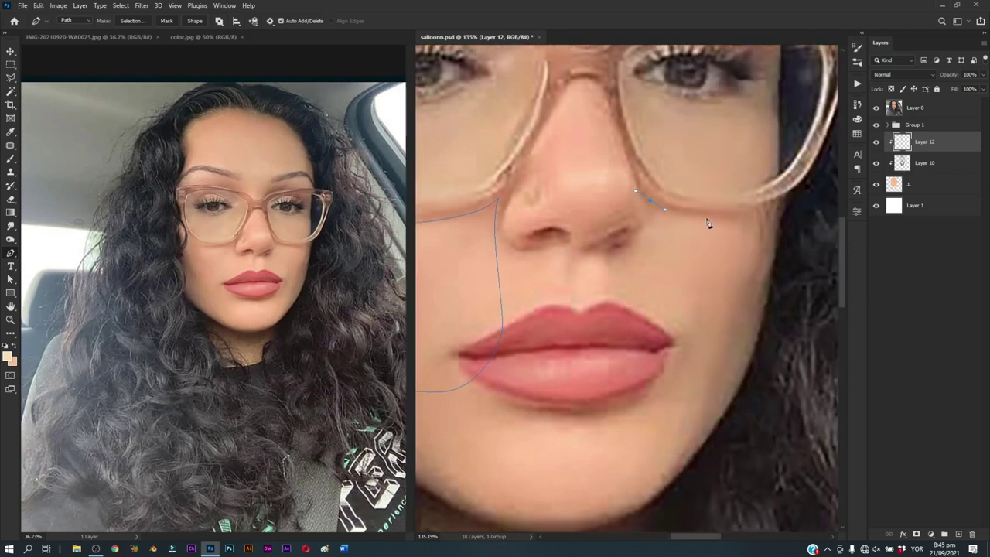
{"action": "left_click", "coordinate": [649, 203]}
{"action": "key", "text": "b"}
{"action": "key", "text": "ctrl+Return"}
{"action": "left_click", "coordinate": [876, 107]}
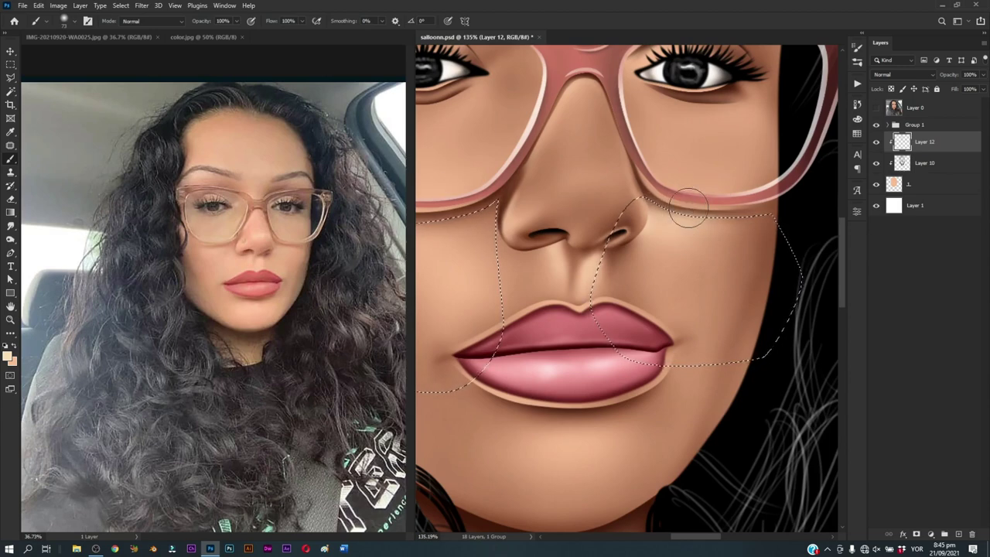
Step: Paint soft shadows on both cheeks beneath the glasses, using a smaller brush near the rim
{"action": "key", "text": "e"}
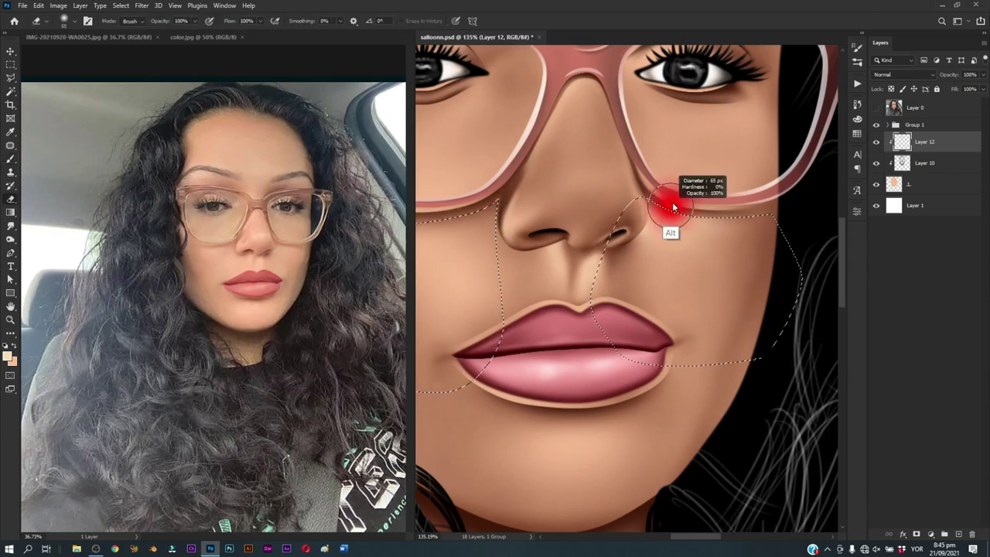
{"action": "key", "text": "b"}
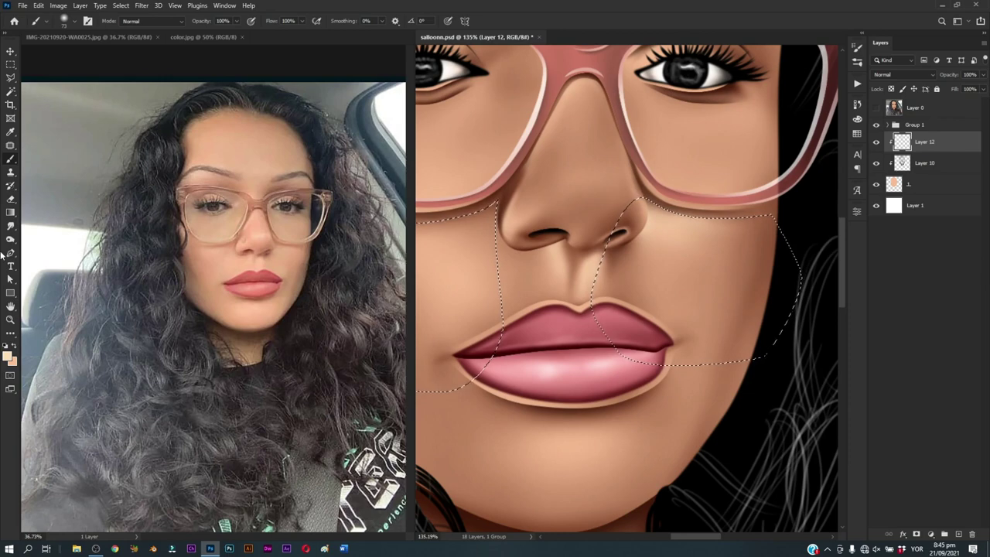
{"action": "right_click", "coordinate": [692, 197], "text": "alt"}
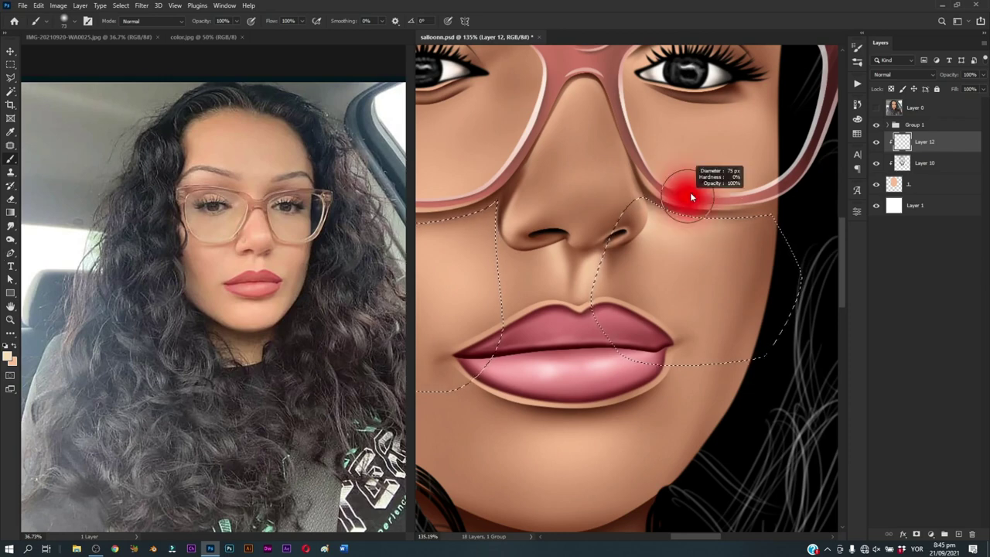
{"action": "left_click_drag", "start_coordinate": [685, 222], "coordinate": [830, 240]}
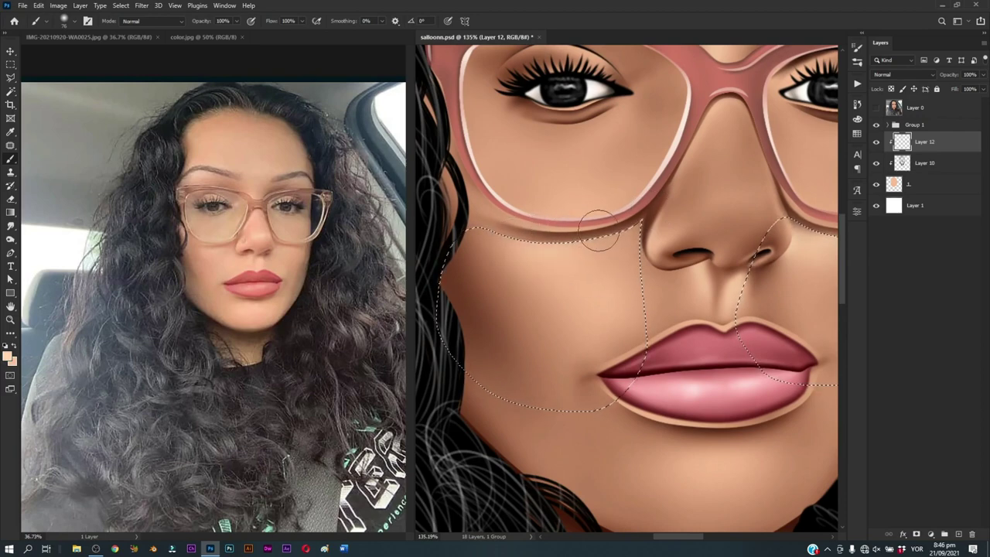
{"action": "left_click_drag", "start_coordinate": [575, 220], "coordinate": [573, 232]}
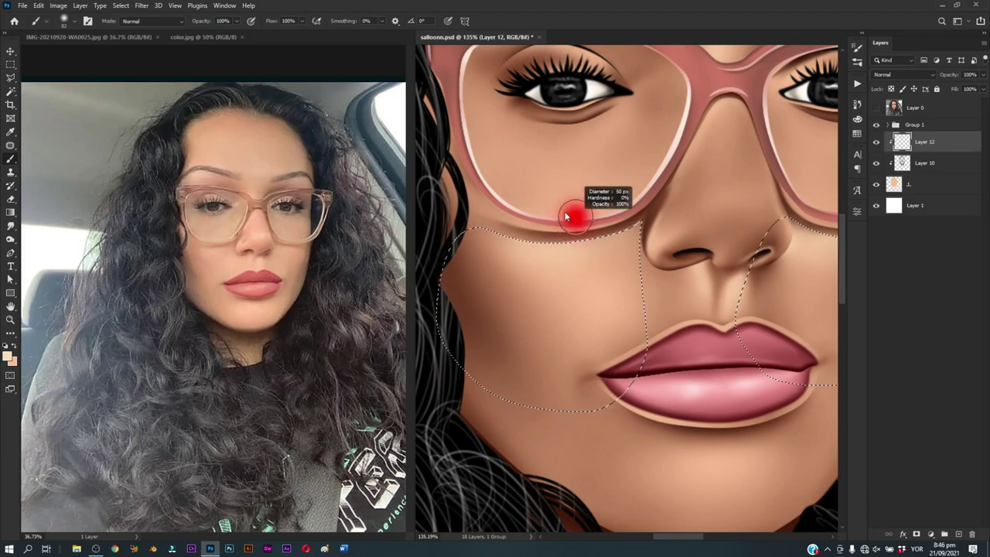
Step: Clear the cheek selection, review the portrait, and smudge the cheek paint
{"action": "key", "text": "ctrl+d"}
{"action": "left_click_drag", "start_coordinate": [606, 264], "coordinate": [606, 308]}
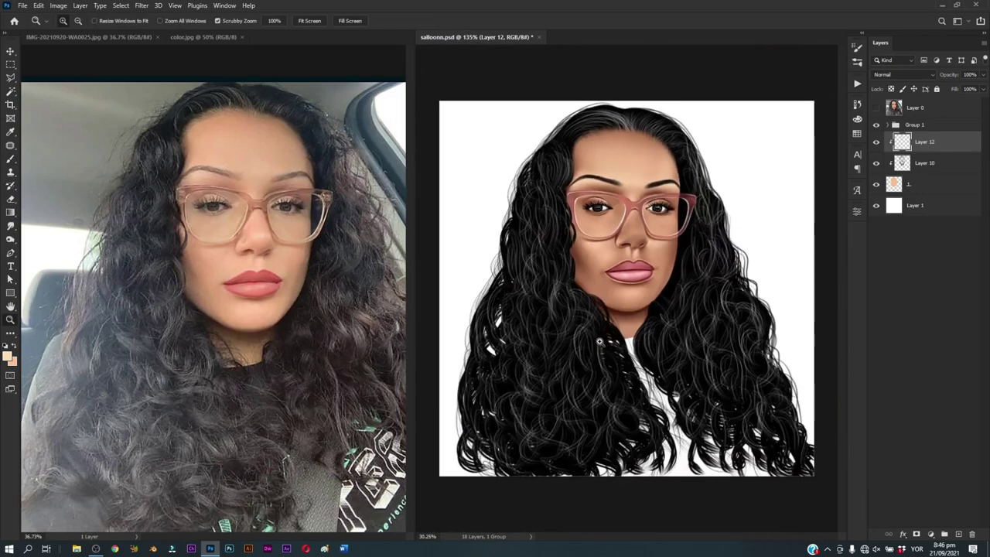
{"action": "key", "text": "r"}
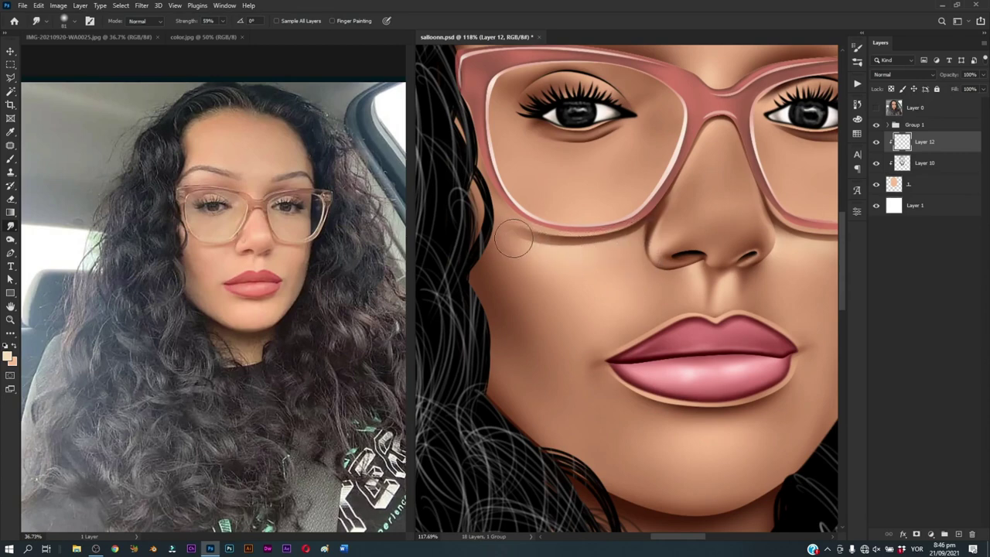
{"action": "scroll", "coordinate": [509, 241], "scroll_direction": "right", "scroll_amount": 3}
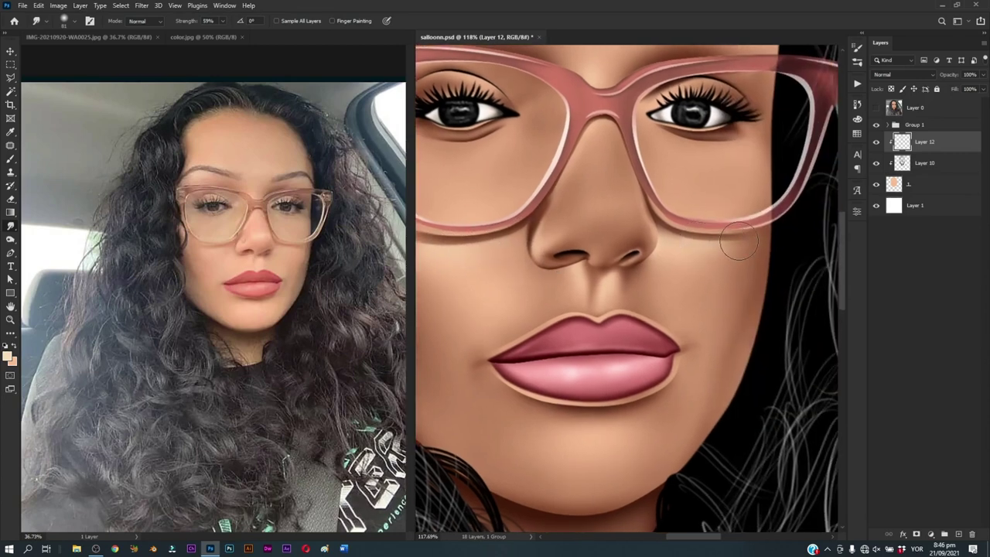
{"action": "scroll", "coordinate": [670, 224], "scroll_direction": "up", "scroll_amount": 3}
{"action": "key", "text": "p"}
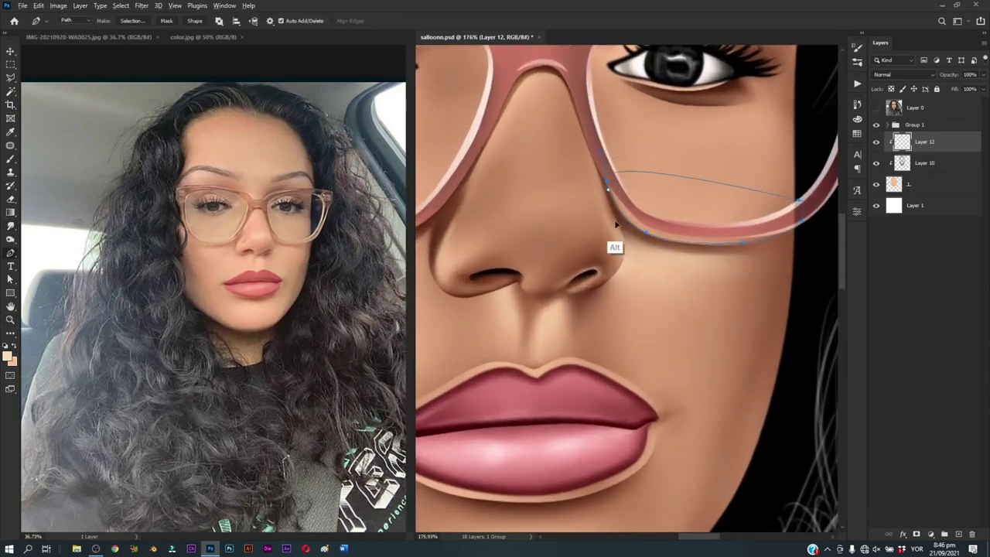
Step: Select the lower lens rim path and paint soft shading along it
{"action": "scroll", "coordinate": [611, 247], "scroll_direction": "left", "scroll_amount": 2}
{"action": "scroll", "coordinate": [637, 320], "scroll_direction": "left", "scroll_amount": 2}
{"action": "scroll", "coordinate": [762, 283], "scroll_direction": "left", "scroll_amount": 1}
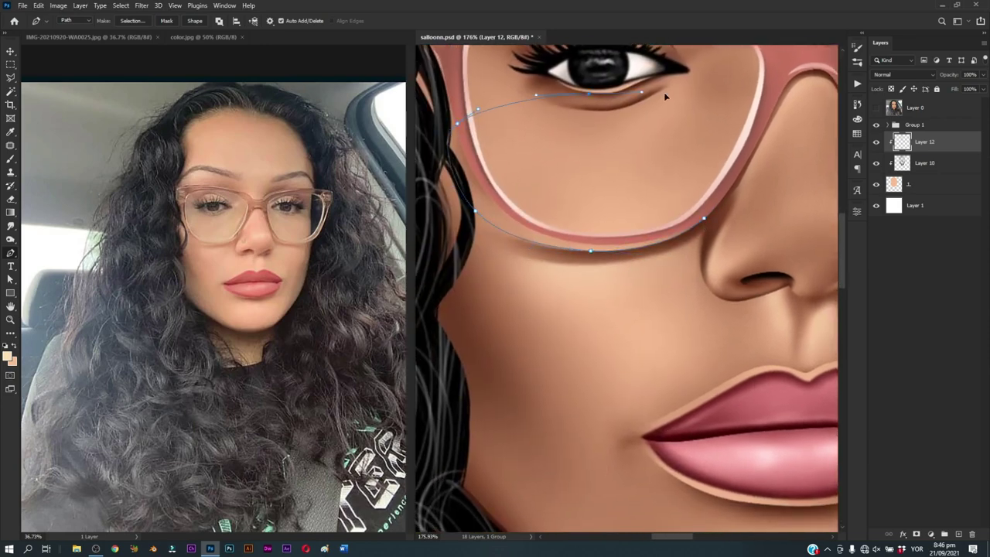
{"action": "key", "text": "ctrl+Return"}
{"action": "key", "text": "b"}
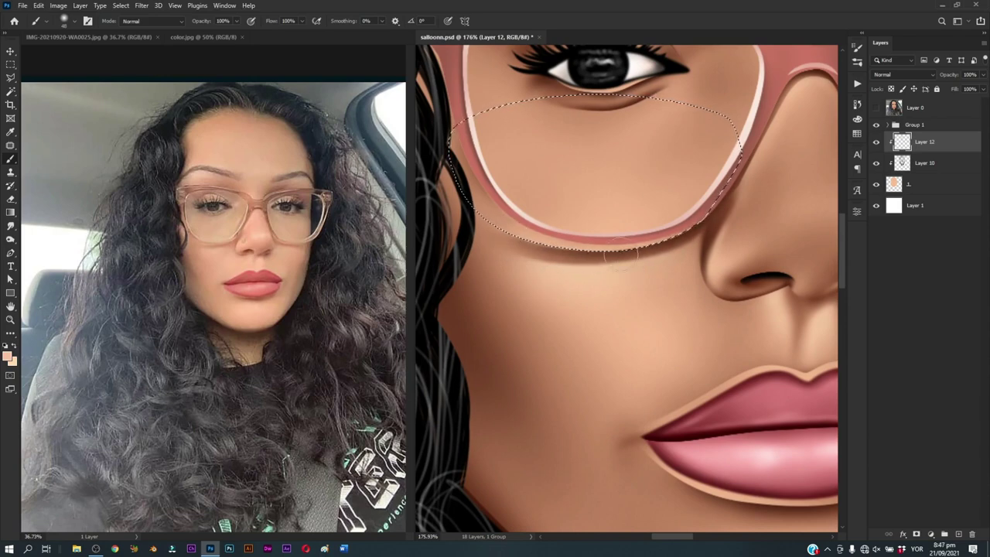
{"action": "left_click_drag", "start_coordinate": [731, 244], "coordinate": [422, 291]}
{"action": "left_click_drag", "start_coordinate": [572, 276], "coordinate": [618, 307]}
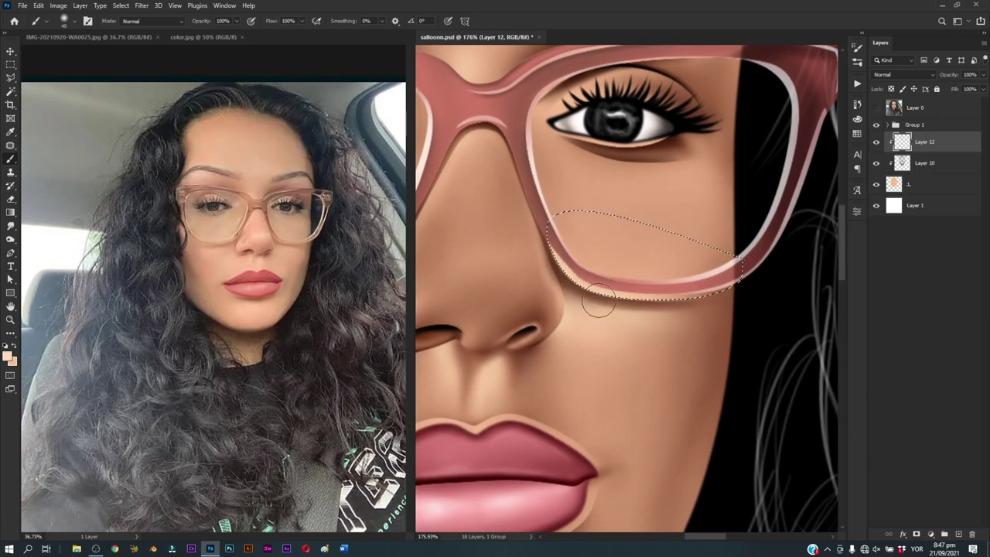
{"action": "key", "text": "ctrl+d"}
Step: Load the glasses frame as a selection, shade the left lens rim, then deselect
{"action": "key", "text": "ctrl+0"}
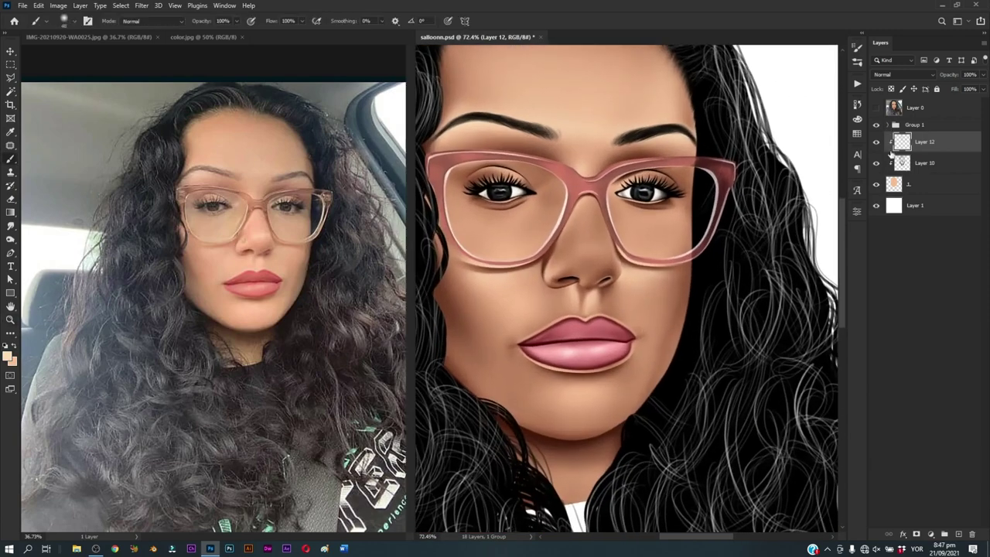
{"action": "left_click", "coordinate": [902, 141], "text": "ctrl"}
{"action": "scroll", "coordinate": [632, 244], "scroll_direction": "up", "scroll_amount": 2}
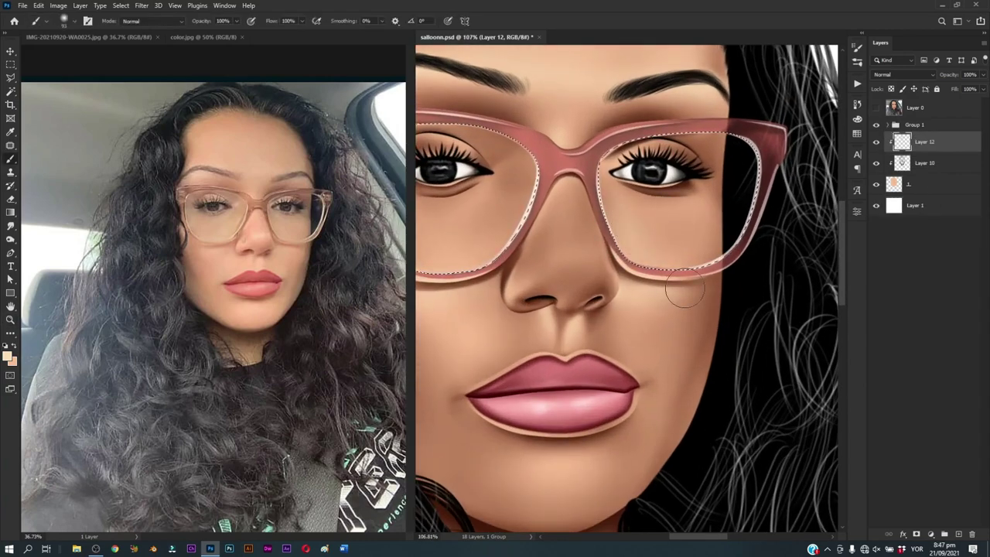
{"action": "left_click_drag", "start_coordinate": [630, 248], "coordinate": [749, 270]}
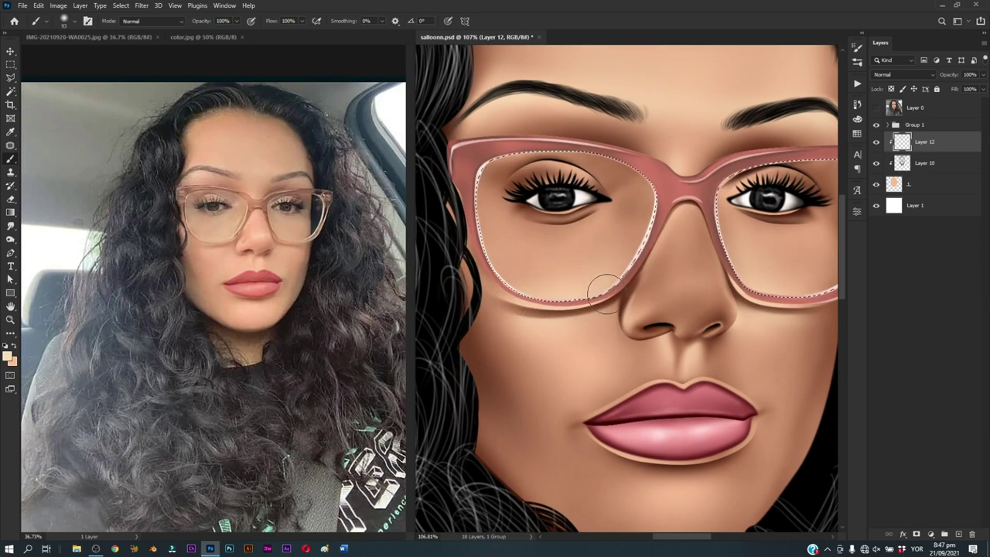
{"action": "key", "text": "ctrl+d"}
{"action": "key", "text": "p"}
{"action": "scroll", "coordinate": [562, 206], "scroll_direction": "up", "scroll_amount": 3}
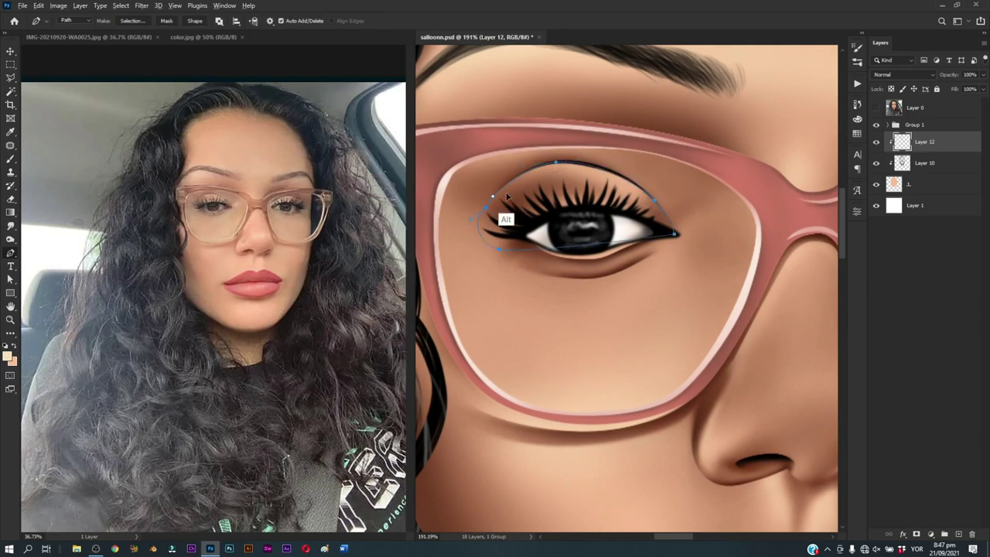
Step: Select the first eyelid path and repaint the lid lighter with a small brush
{"action": "key", "text": "ctrl+Return"}
{"action": "key", "text": "b"}
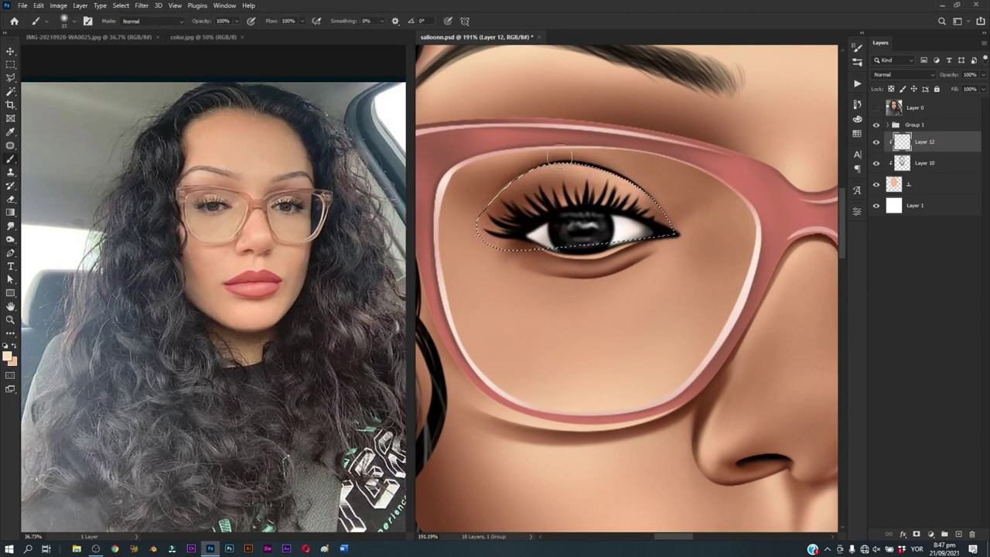
{"action": "key", "text": "bracketleft"}
{"action": "key", "text": "bracketleft"}
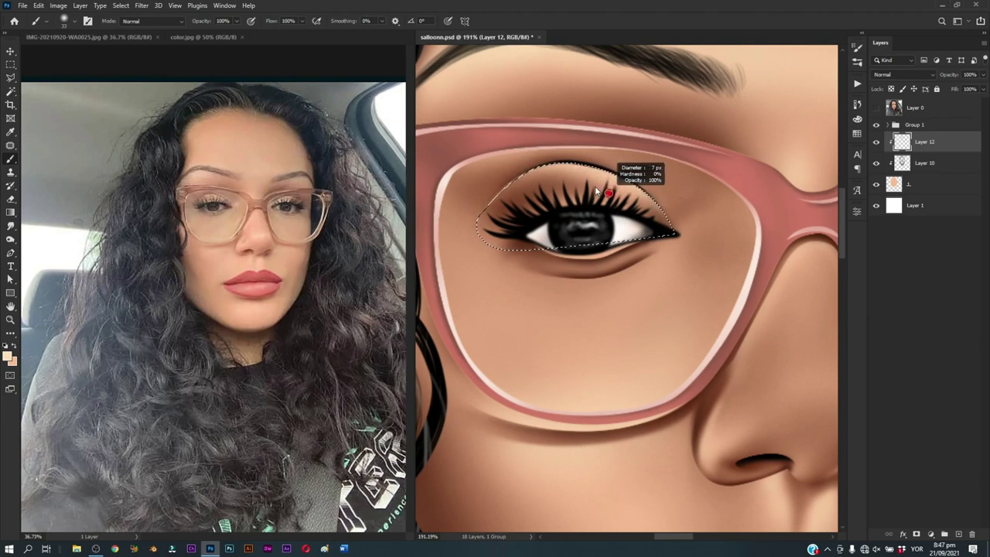
{"action": "key", "text": "bracketleft"}
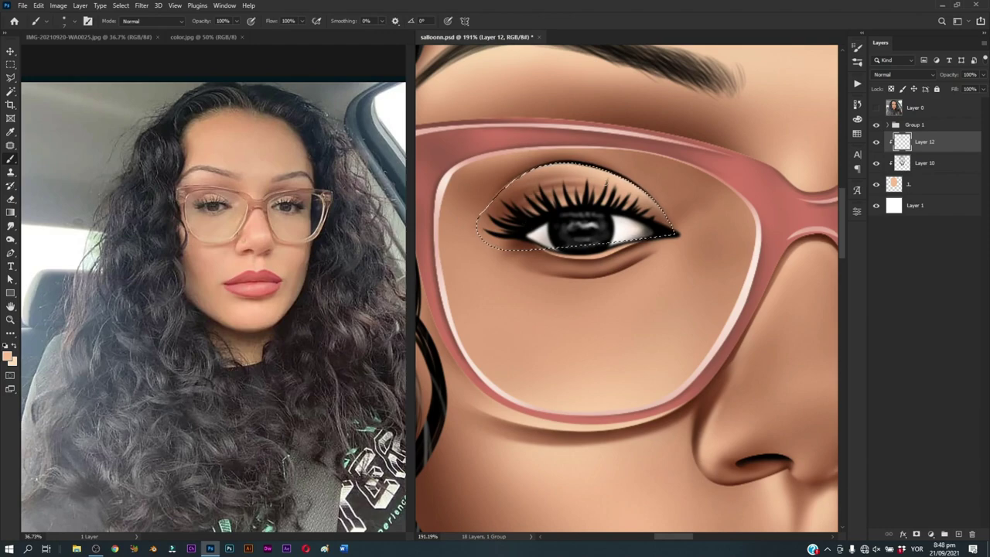
{"action": "left_click_drag", "start_coordinate": [578, 203], "coordinate": [644, 274]}
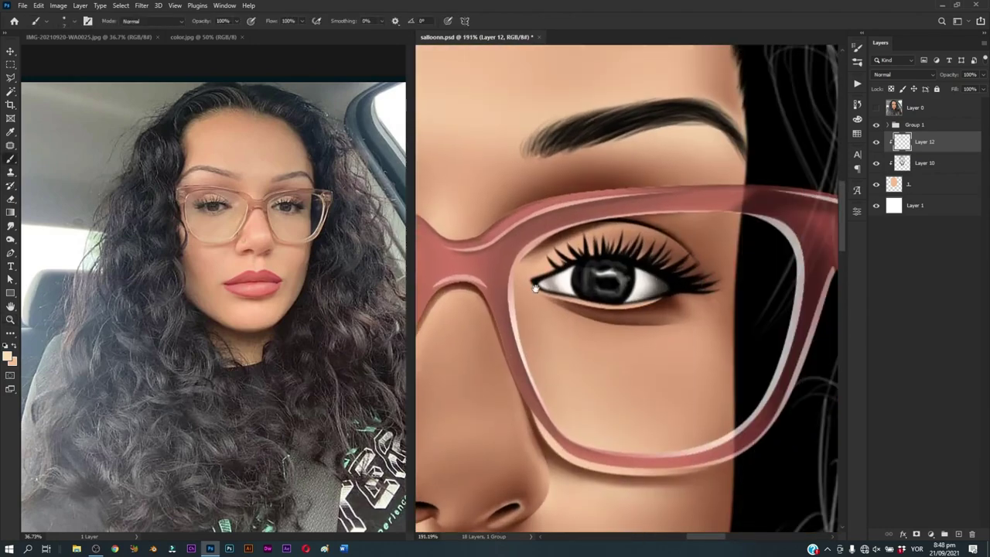
{"action": "left_click_drag", "start_coordinate": [534, 288], "coordinate": [665, 242]}
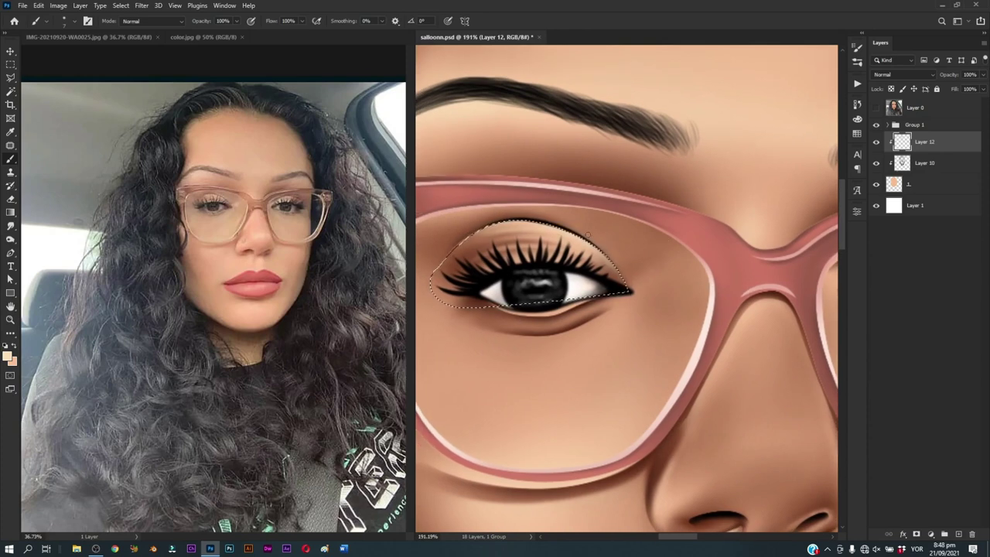
Step: Trace the right eyelid, load it as a selection, and paint it lighter
{"action": "scroll", "coordinate": [652, 267], "scroll_direction": "right", "scroll_amount": 5}
{"action": "left_click_drag", "start_coordinate": [652, 267], "coordinate": [600, 277]}
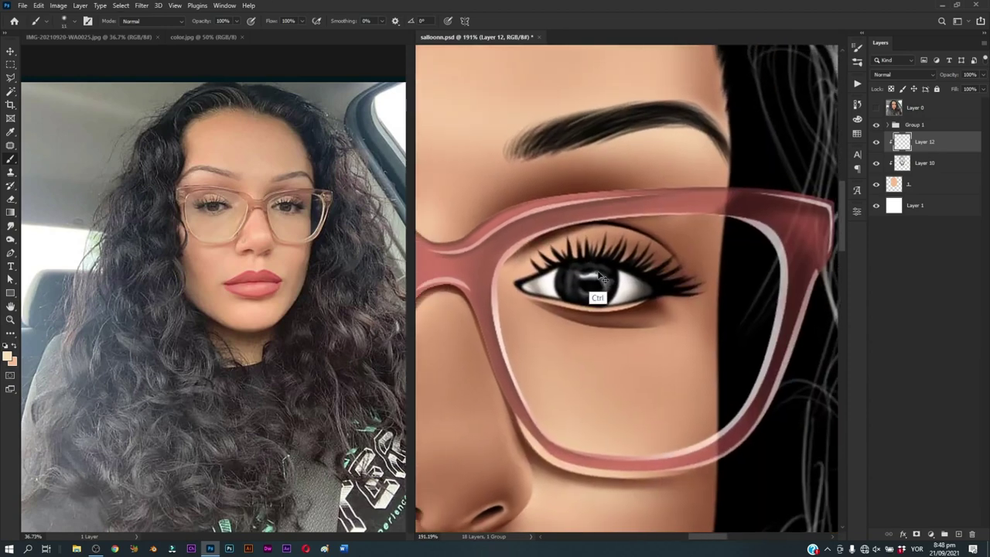
{"action": "key", "text": "p"}
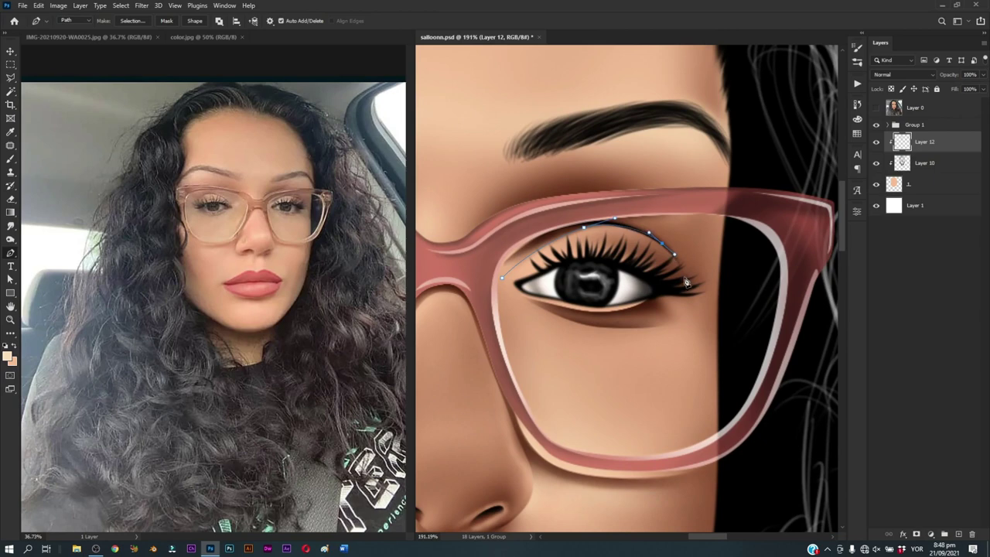
{"action": "key", "text": "ctrl+Return"}
{"action": "key", "text": "b"}
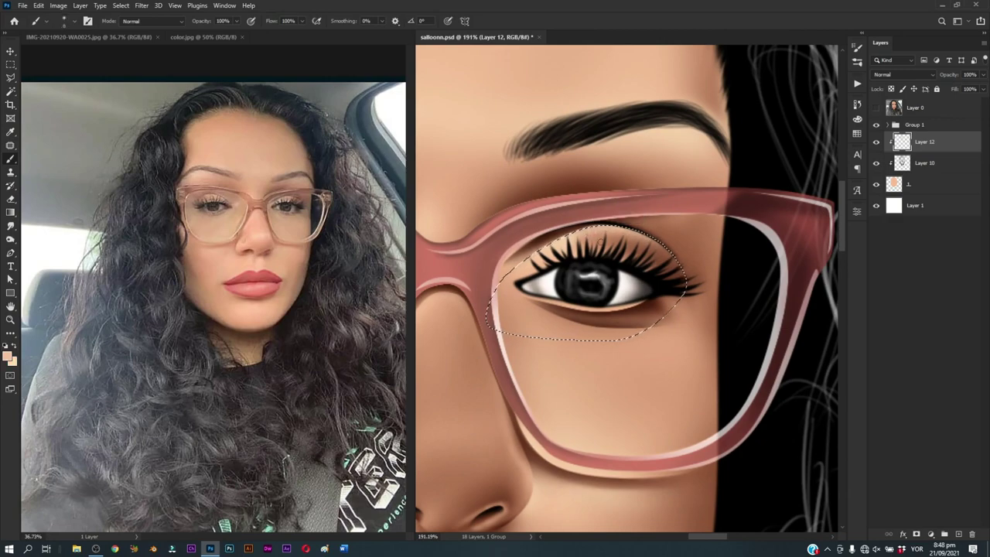
{"action": "key", "text": "z"}
{"action": "scroll", "coordinate": [639, 304], "scroll_direction": "down", "scroll_amount": 5}
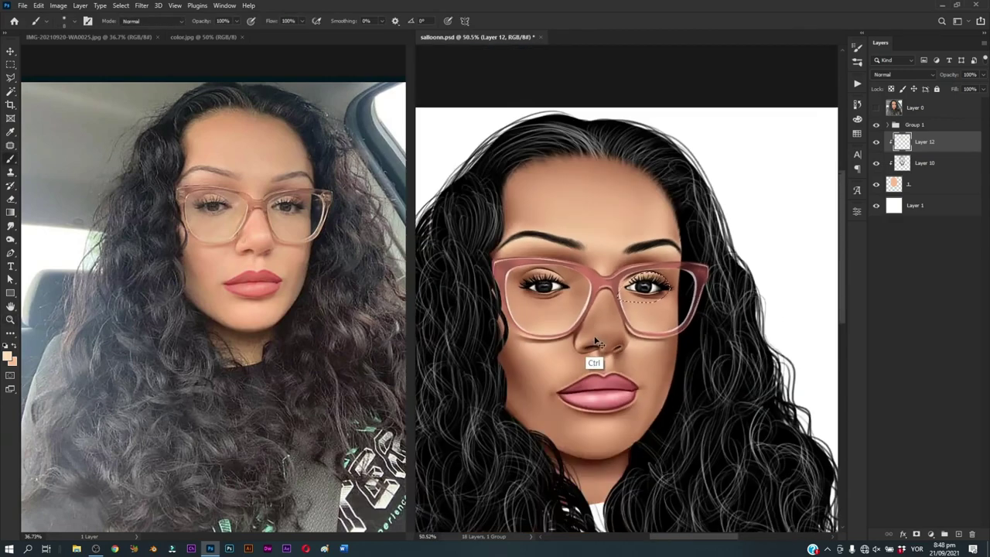
Step: Paint a faint light highlight beside the right eye corner, then reframe the eyes
{"action": "scroll", "coordinate": [639, 304], "scroll_direction": "up", "scroll_amount": 5}
{"action": "key", "text": "b"}
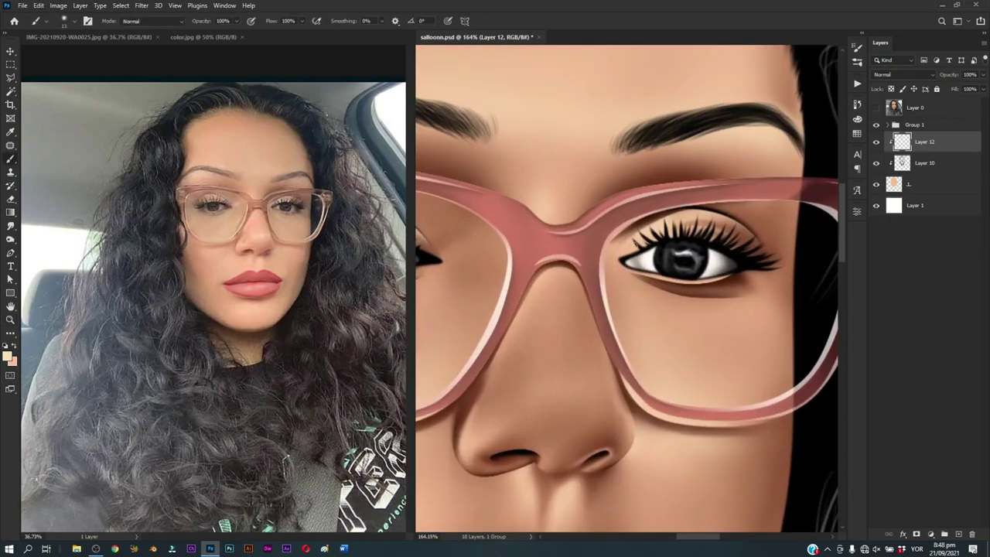
{"action": "scroll", "coordinate": [585, 279], "scroll_direction": "left", "scroll_amount": 3}
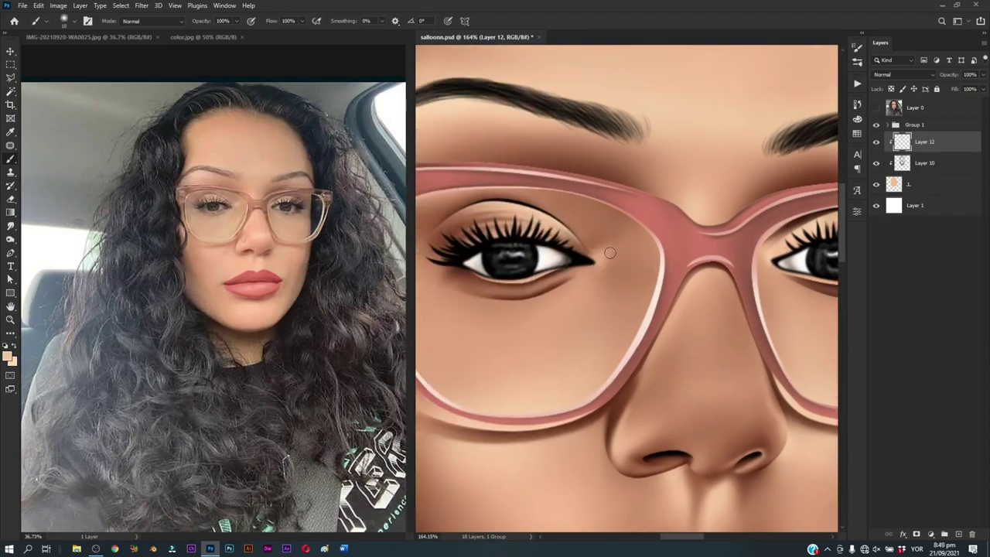
{"action": "left_click_drag", "start_coordinate": [609, 252], "coordinate": [632, 276]}
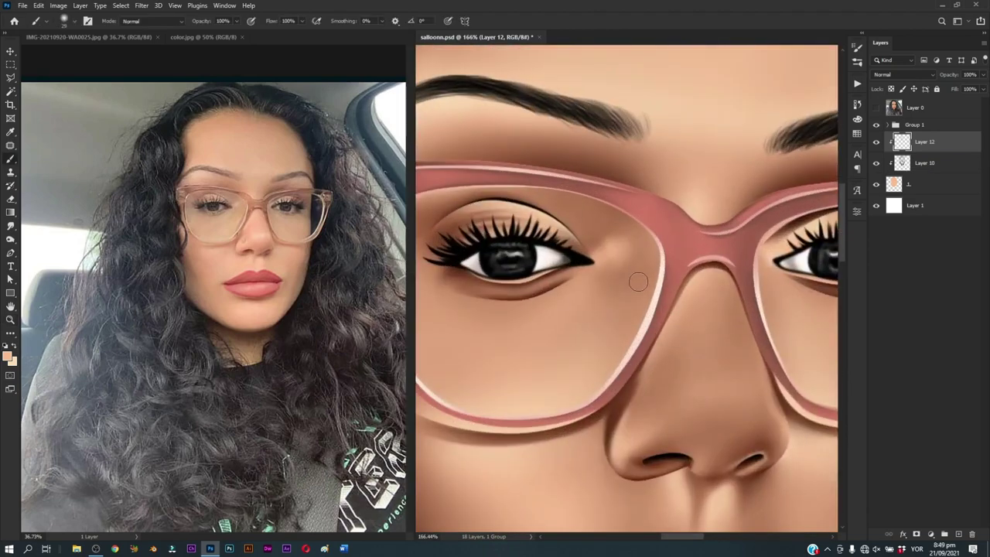
{"action": "key", "text": "bracketleft"}
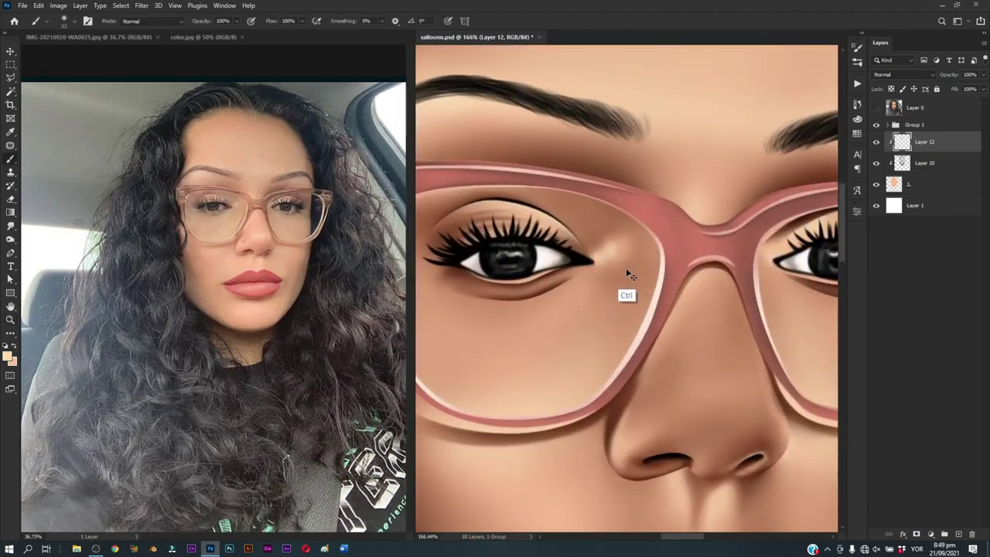
{"action": "key", "text": "z"}
{"action": "left_click_drag", "start_coordinate": [665, 301], "coordinate": [646, 301]}
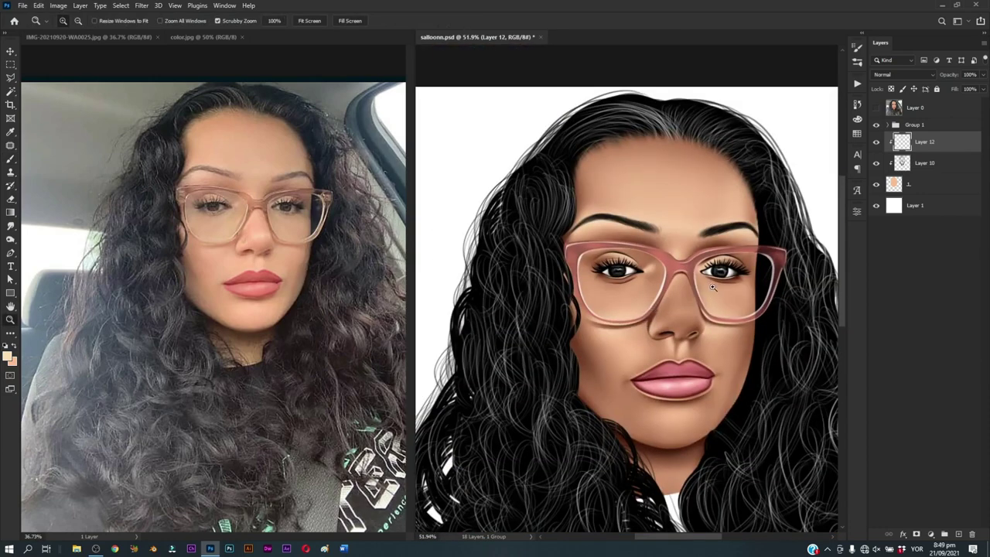
{"action": "left_click_drag", "start_coordinate": [712, 288], "coordinate": [696, 248]}
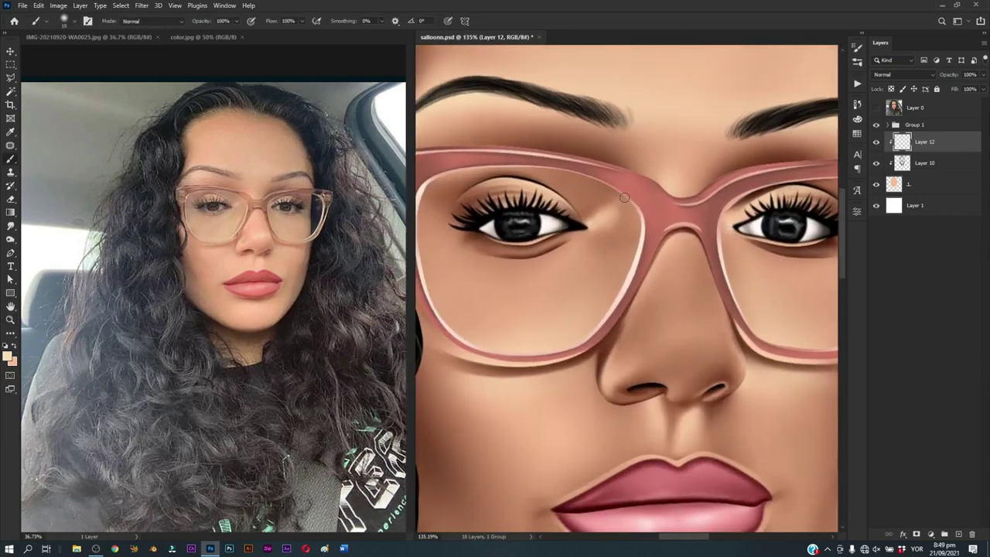
Step: Select the left lower eyelid path and paint it with light skin tone
{"action": "key", "text": "z"}
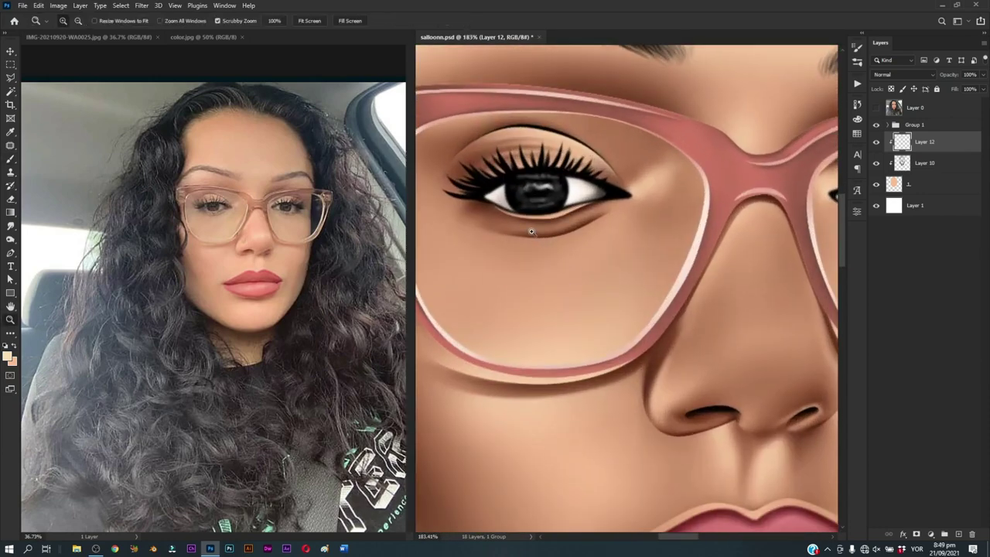
{"action": "left_click_drag", "start_coordinate": [570, 272], "coordinate": [478, 287]}
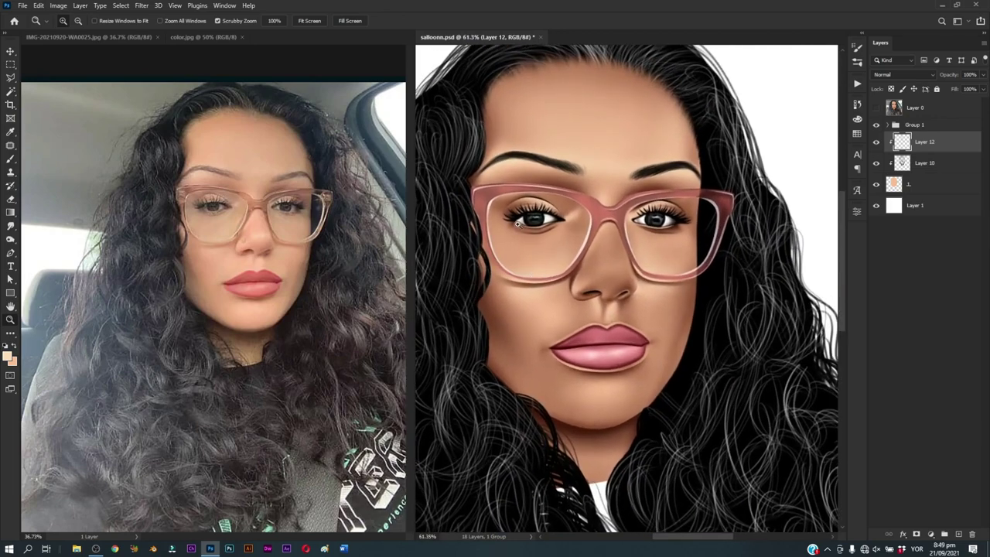
{"action": "left_click_drag", "start_coordinate": [517, 223], "coordinate": [512, 223]}
{"action": "key", "text": "p"}
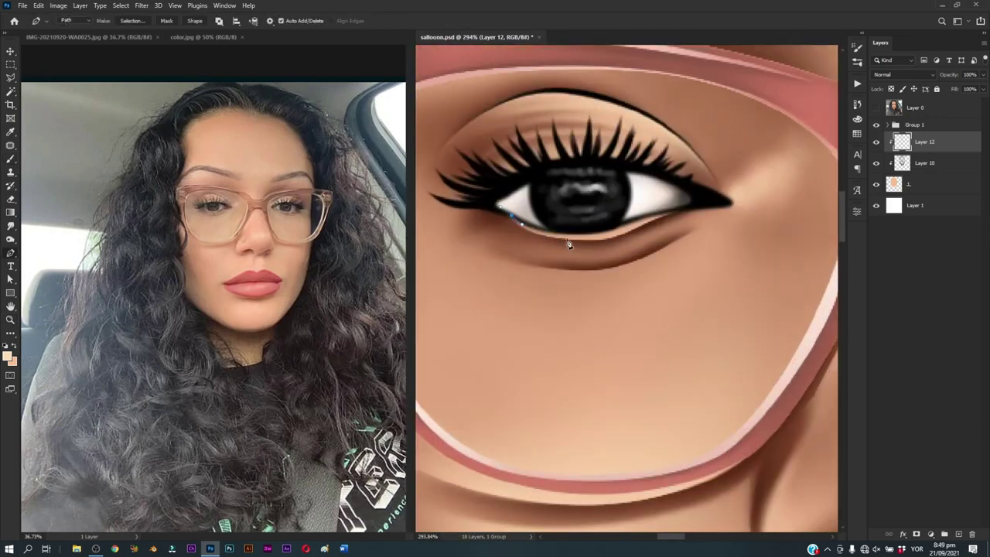
{"action": "key", "text": "ctrl+Return"}
{"action": "key", "text": "b"}
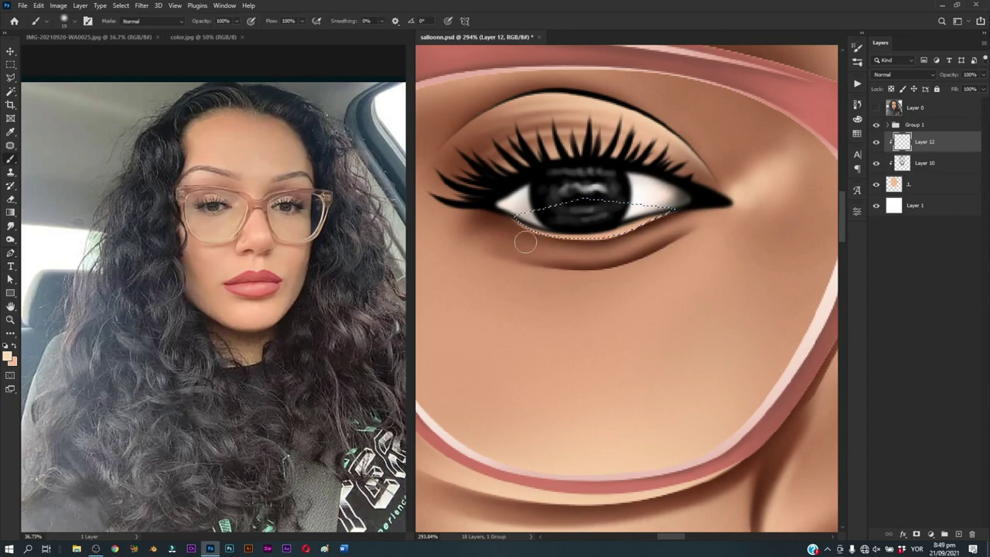
{"action": "key", "text": "z"}
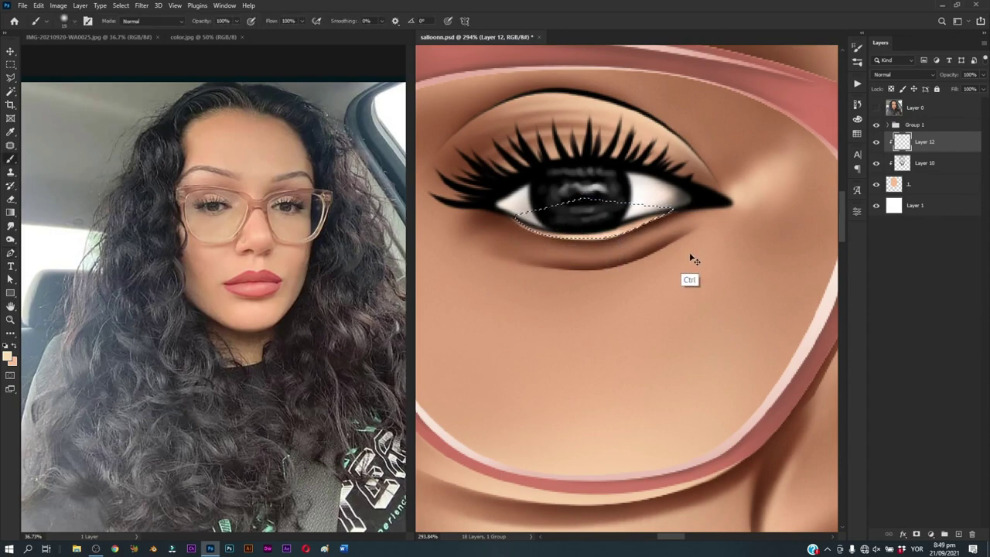
{"action": "mouse_move", "coordinate": [689, 260]}
{"action": "left_mouse_down"}
{"action": "mouse_move", "coordinate": [592, 261]}
{"action": "mouse_move", "coordinate": [649, 260]}
{"action": "left_mouse_up"}
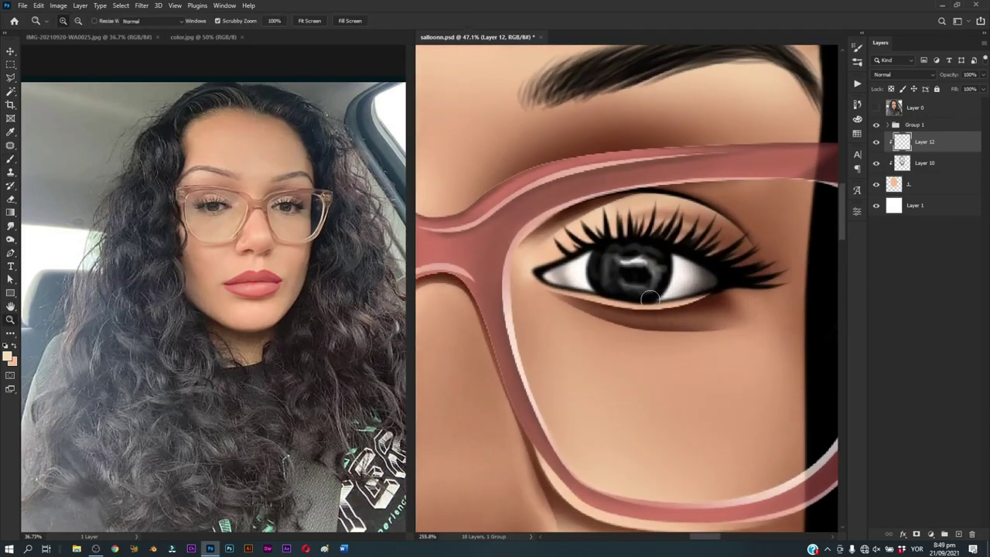
Step: Select the other lower eyelid, paint it softly, and remove the selection
{"action": "key", "text": "p"}
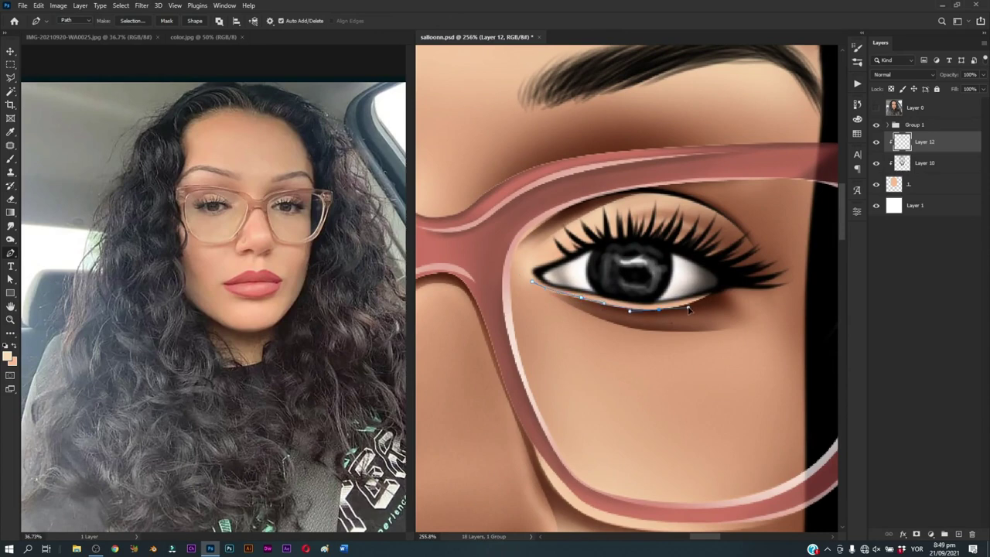
{"action": "key", "text": "ctrl+Return"}
{"action": "key", "text": "b"}
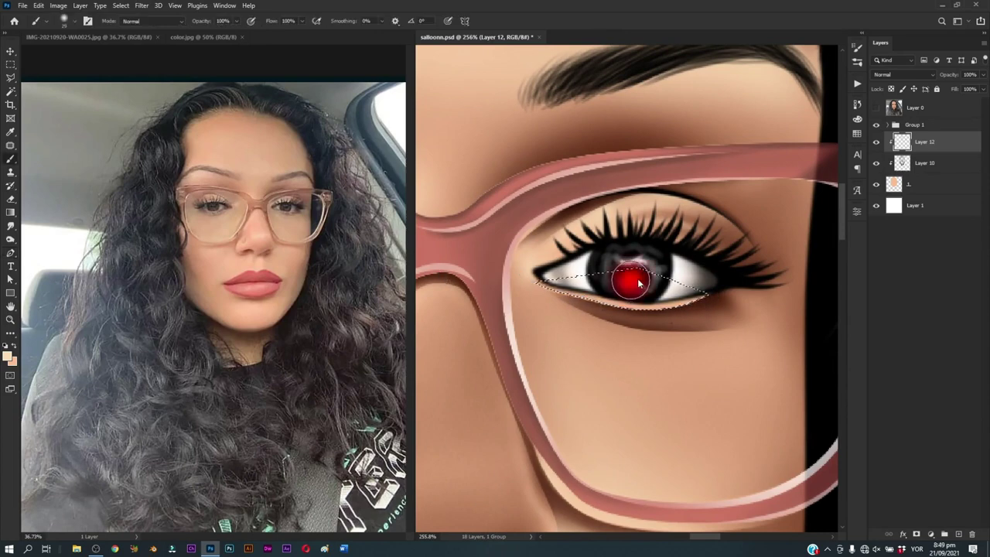
{"action": "key", "text": "ctrl+d"}
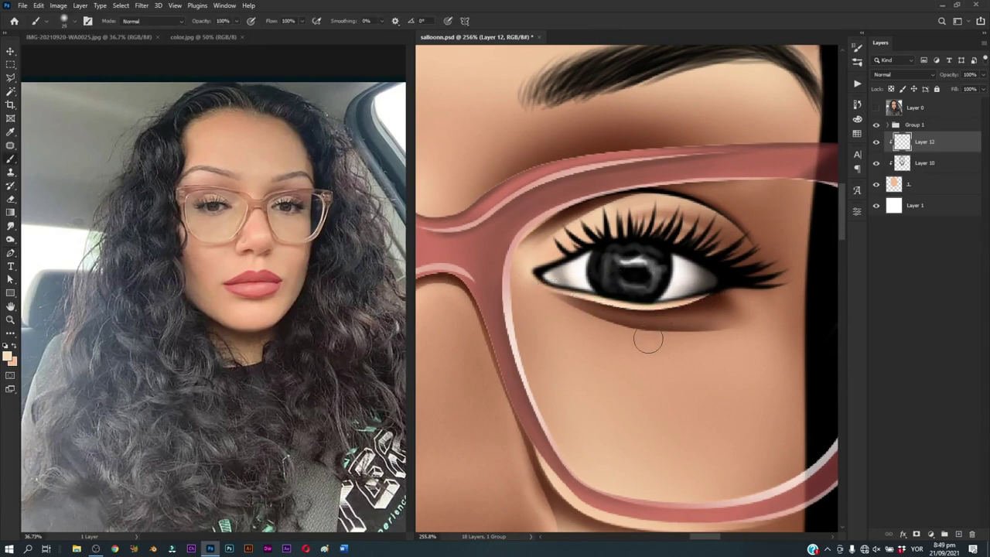
{"action": "scroll", "coordinate": [648, 341], "scroll_direction": "down", "scroll_amount": 5}
{"action": "scroll", "coordinate": [665, 325], "scroll_direction": "down", "scroll_amount": 2}
{"action": "scroll", "coordinate": [712, 302], "scroll_direction": "up", "scroll_amount": 4}
Step: Select the right under-eye area and shade it with a resized soft brush
{"action": "scroll", "coordinate": [727, 290], "scroll_direction": "down", "scroll_amount": 1}
{"action": "key", "text": "p"}
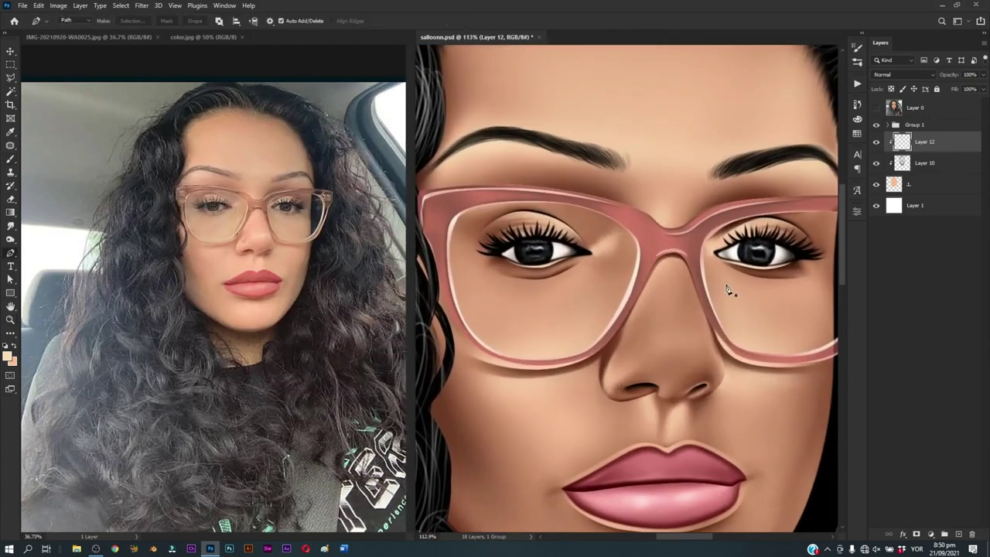
{"action": "left_click_drag", "start_coordinate": [727, 290], "coordinate": [657, 276]}
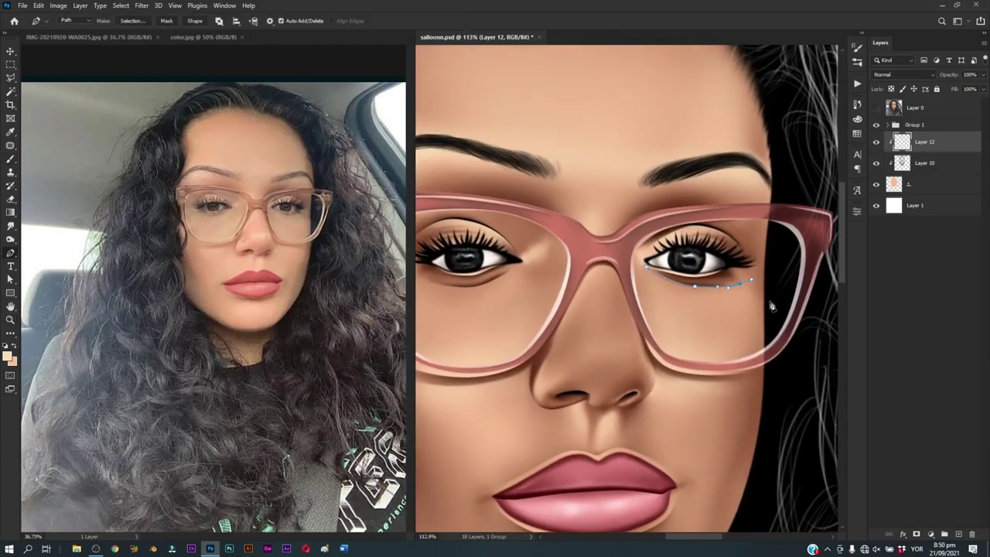
{"action": "key", "text": "ctrl+Return"}
{"action": "key", "text": "b"}
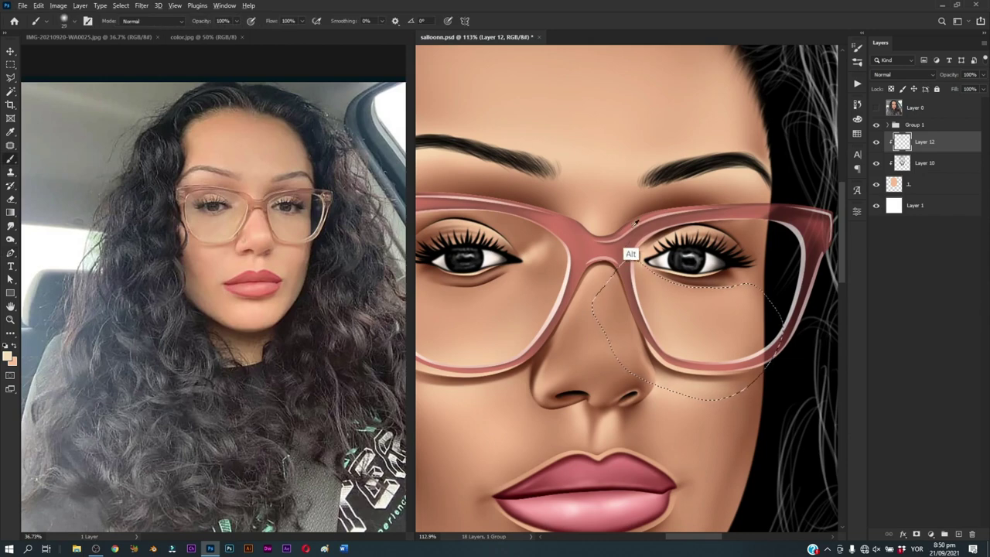
{"action": "key", "text": "bracketleft"}
{"action": "key", "text": "bracketleft"}
{"action": "key", "text": "bracketleft"}
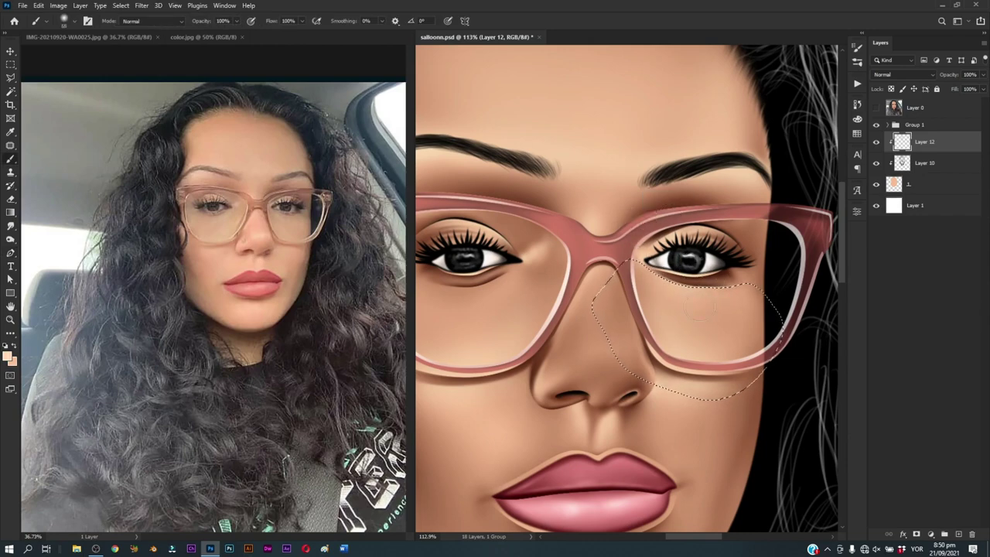
{"action": "key", "text": "bracketright"}
{"action": "key", "text": "bracketright"}
{"action": "key", "text": "bracketright"}
Step: Flip the canvas horizontally and trace a closed under-eye path into a selection
{"action": "key", "text": "ctrl+shift+h"}
{"action": "scroll", "coordinate": [619, 321], "scroll_direction": "up", "scroll_amount": 5}
{"action": "key", "text": "p"}
{"action": "left_click_drag", "start_coordinate": [687, 252], "coordinate": [675, 261]}
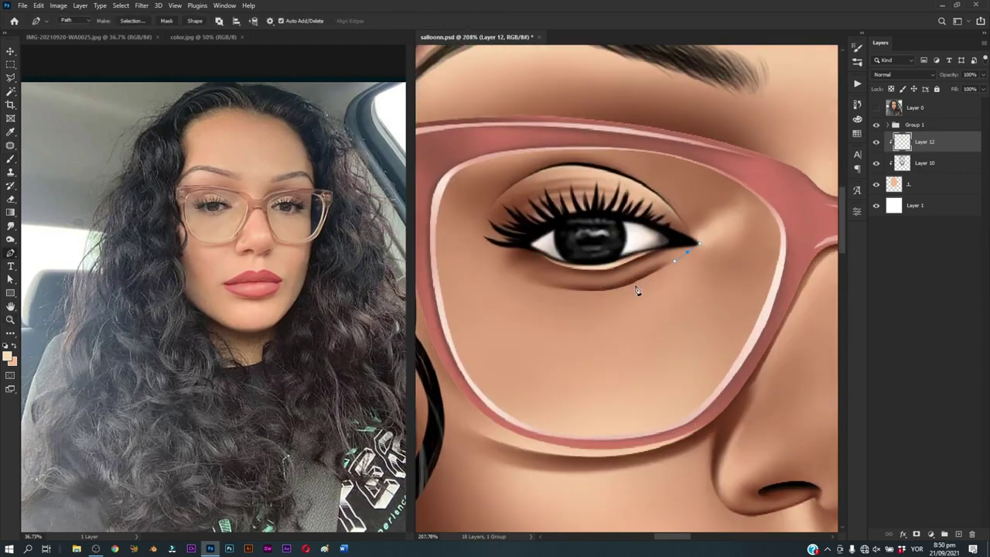
{"action": "left_click", "coordinate": [486, 262]}
{"action": "left_click", "coordinate": [478, 339]}
{"action": "left_click", "coordinate": [544, 423]}
{"action": "left_click", "coordinate": [681, 417]}
{"action": "left_click", "coordinate": [731, 392]}
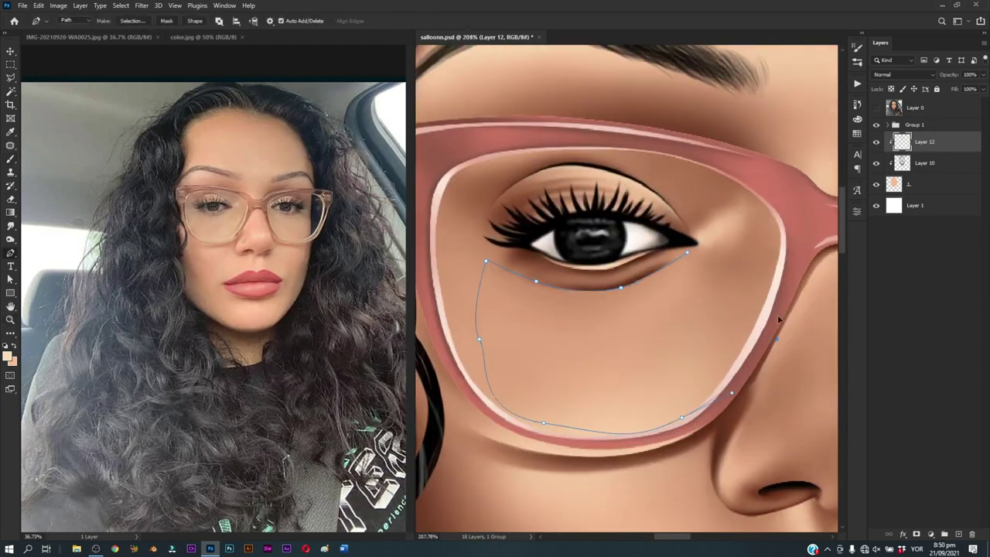
{"action": "left_click", "coordinate": [687, 255]}
{"action": "key", "text": "ctrl+Return"}
{"action": "key", "text": "b"}
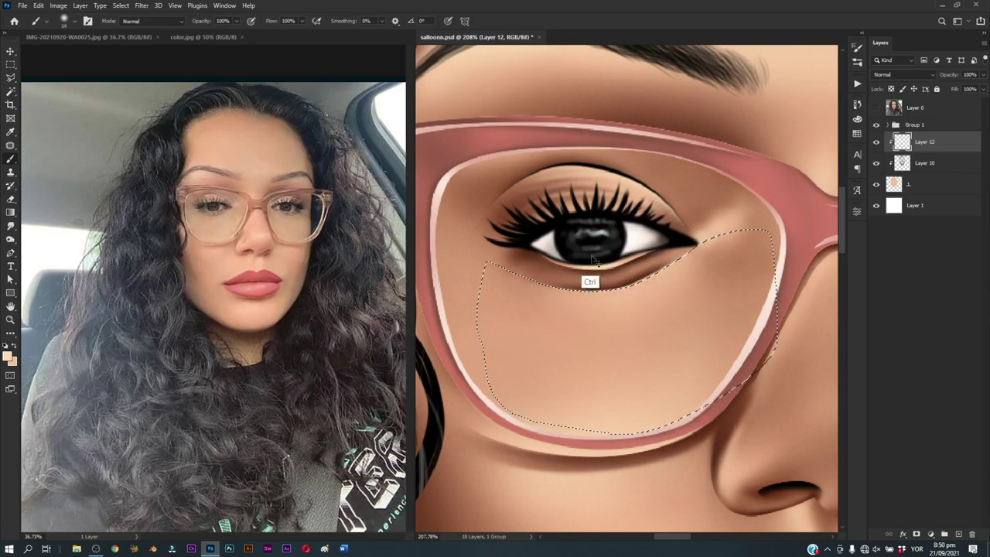
Step: Reframe the view on the eye and glasses and sample a skin colour from the face
{"action": "key", "text": "z"}
{"action": "key", "text": "ctrl+0"}
{"action": "left_click", "coordinate": [665, 208]}
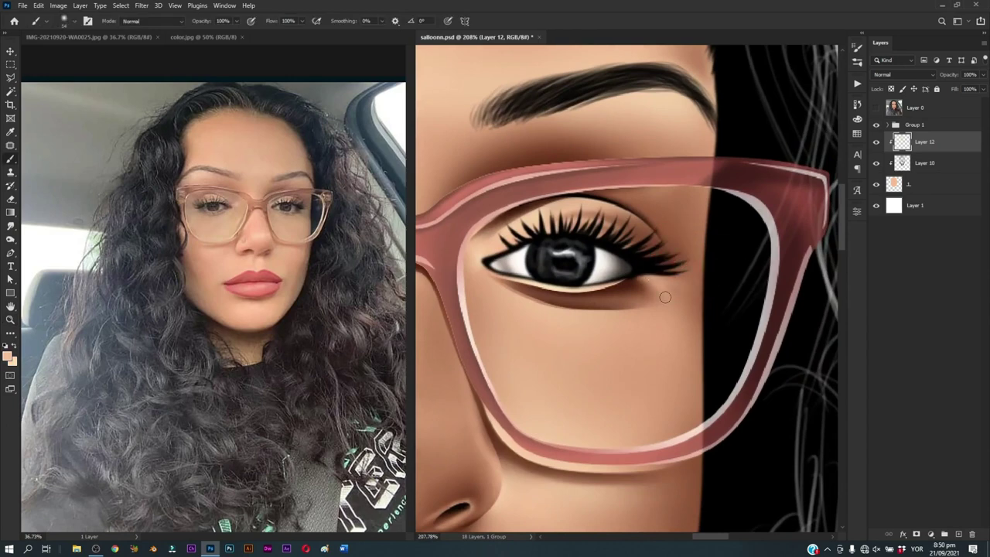
{"action": "left_click_drag", "start_coordinate": [644, 321], "coordinate": [710, 345]}
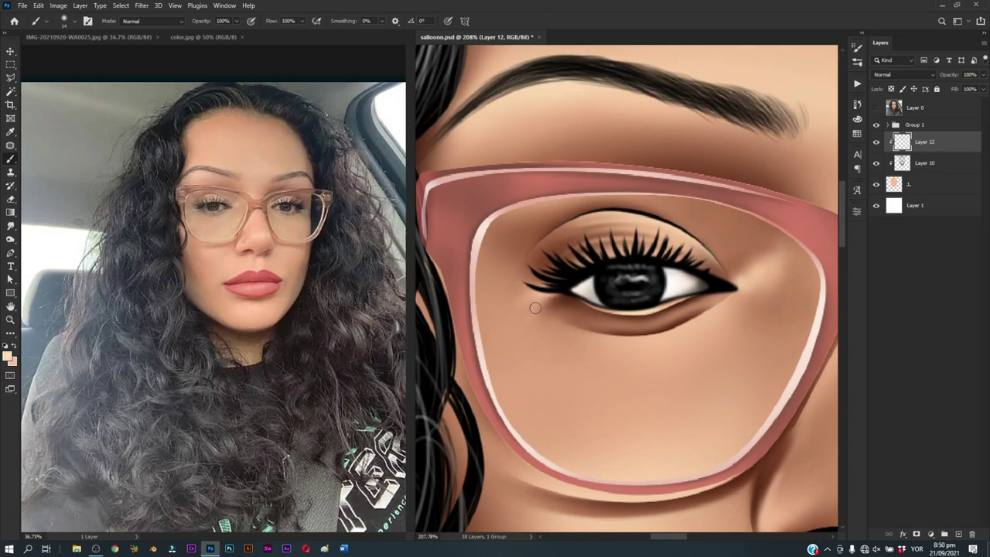
{"action": "left_click", "coordinate": [518, 312], "text": "alt"}
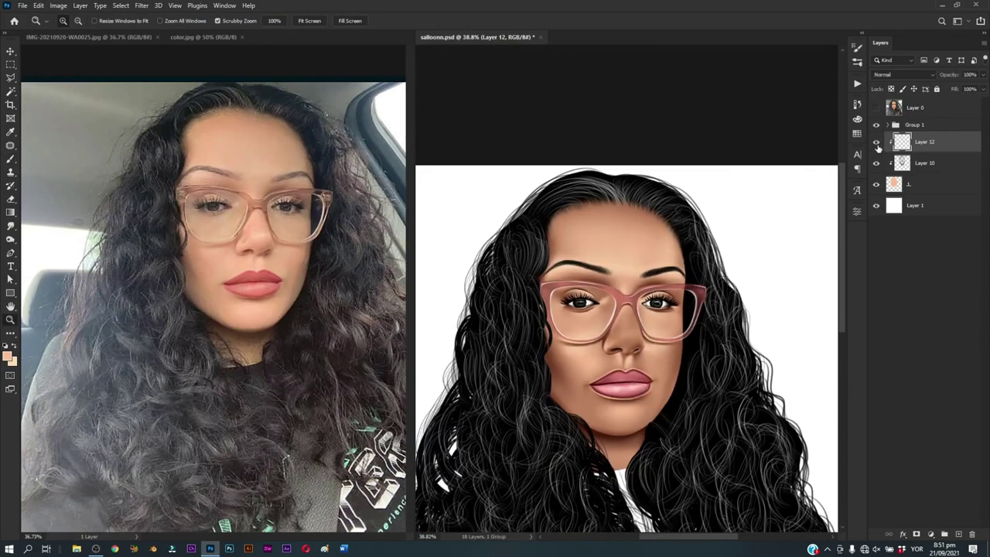
{"action": "left_click", "coordinate": [628, 406]}
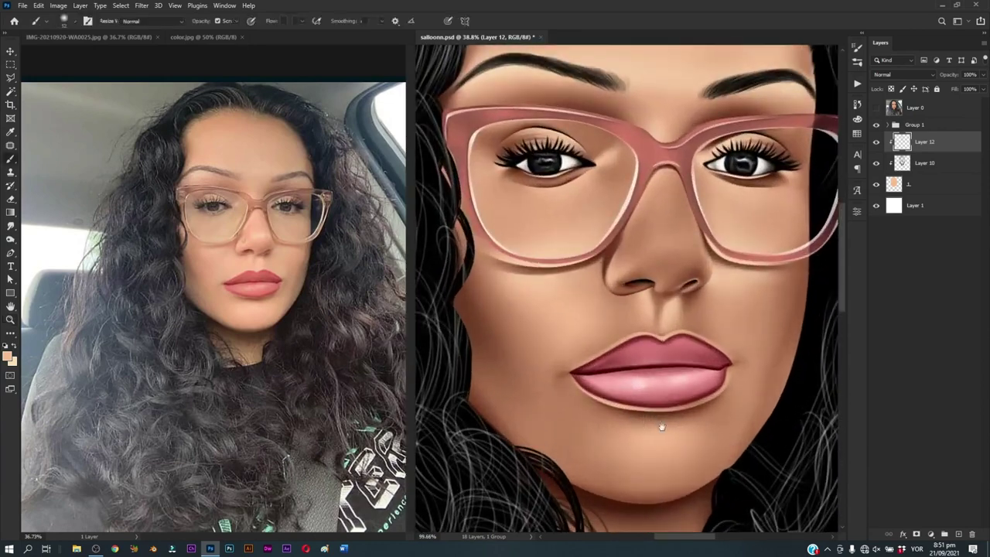
{"action": "left_click", "coordinate": [640, 367]}
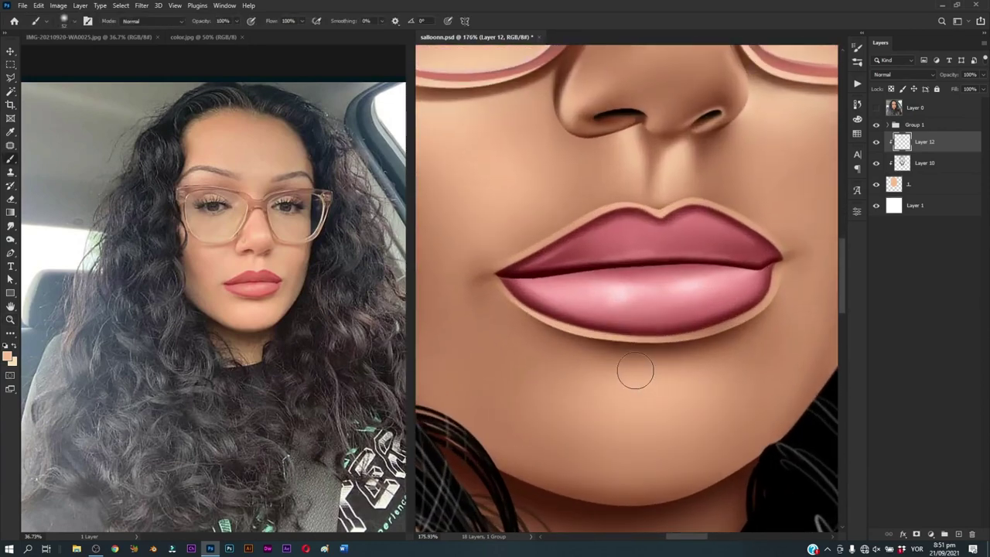
{"action": "key", "text": "p"}
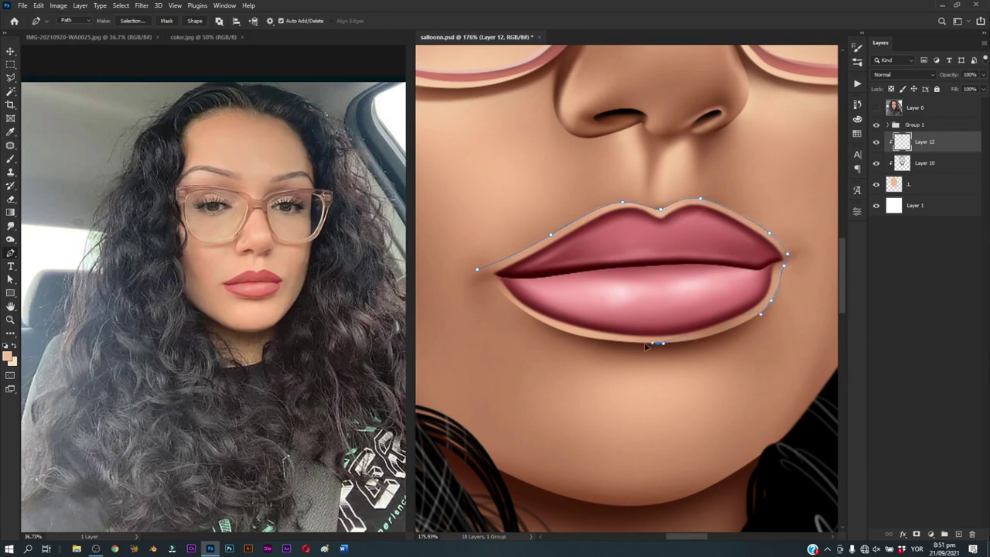
{"action": "left_click_drag", "start_coordinate": [527, 313], "coordinate": [495, 289]}
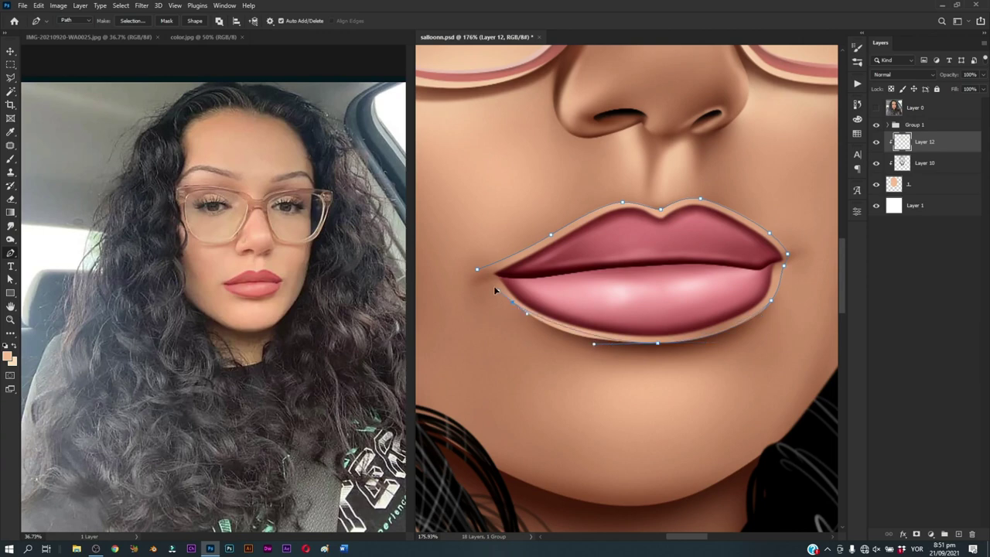
{"action": "key", "text": "ctrl+Return"}
{"action": "left_click", "coordinate": [10, 159]}
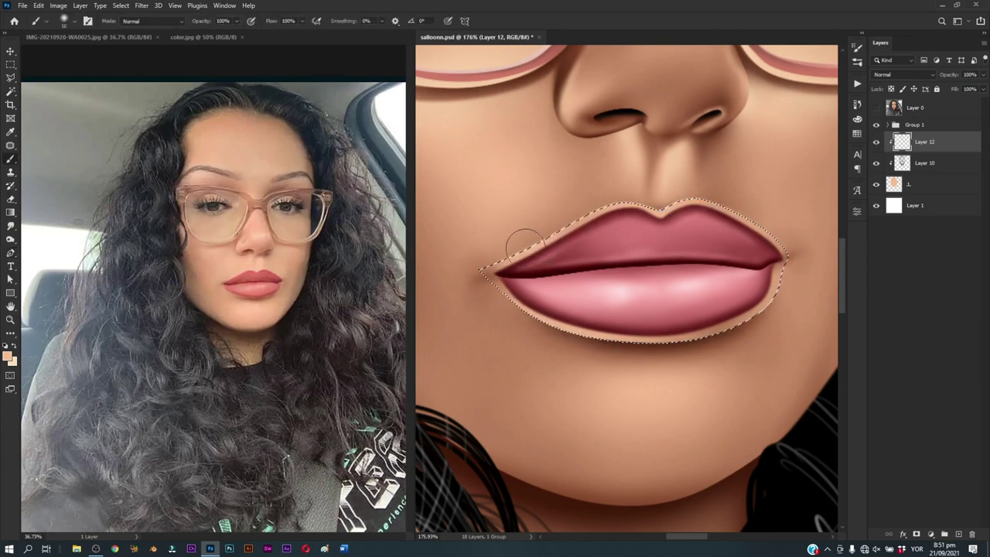
{"action": "left_click", "coordinate": [501, 290], "text": "alt"}
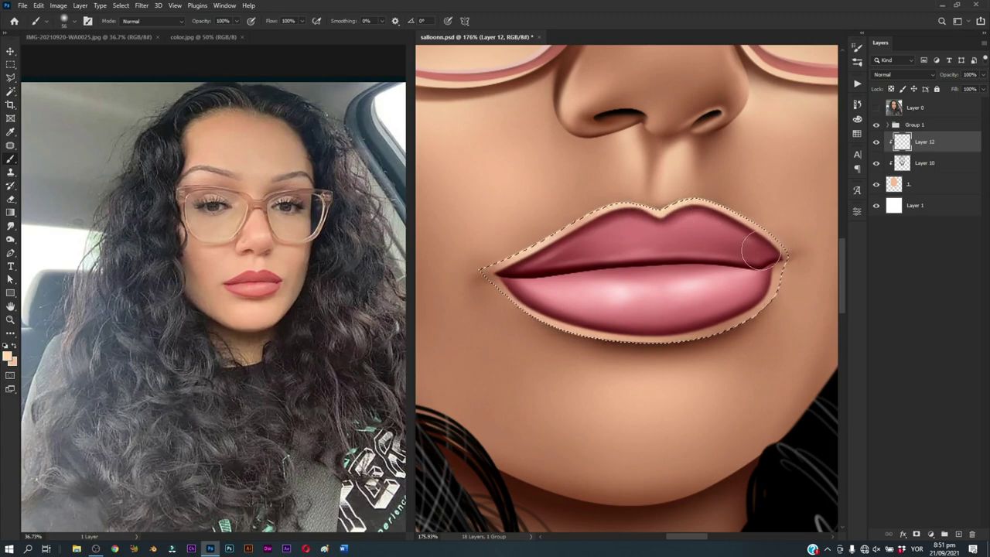
{"action": "left_click_drag", "start_coordinate": [761, 251], "coordinate": [776, 284]}
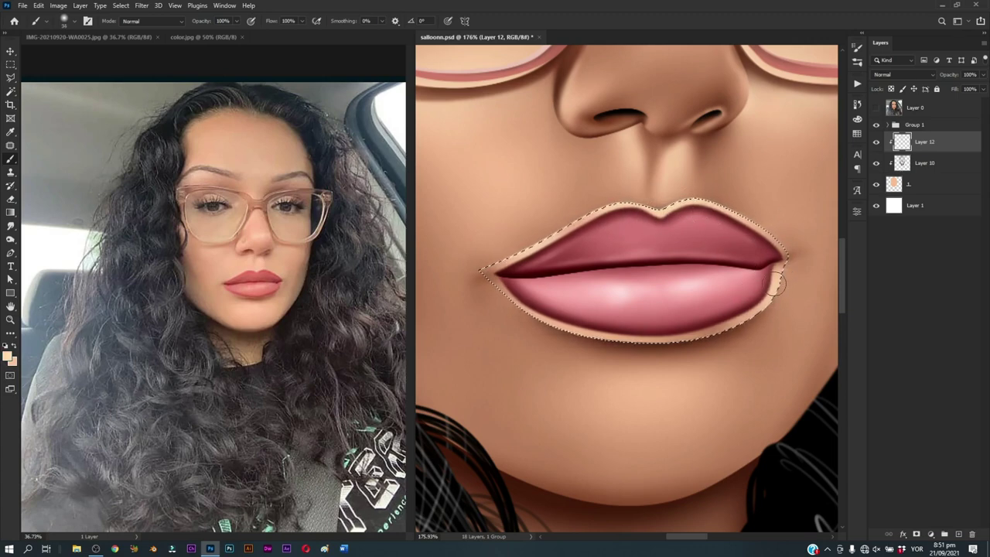
{"action": "mouse_move", "coordinate": [510, 298]}
{"action": "left_mouse_down"}
{"action": "mouse_move", "coordinate": [572, 318]}
{"action": "mouse_move", "coordinate": [641, 304]}
{"action": "mouse_move", "coordinate": [707, 341]}
{"action": "left_mouse_up"}
{"action": "key", "text": "z"}
{"action": "key", "text": "ctrl+s"}
{"action": "key", "text": "b"}
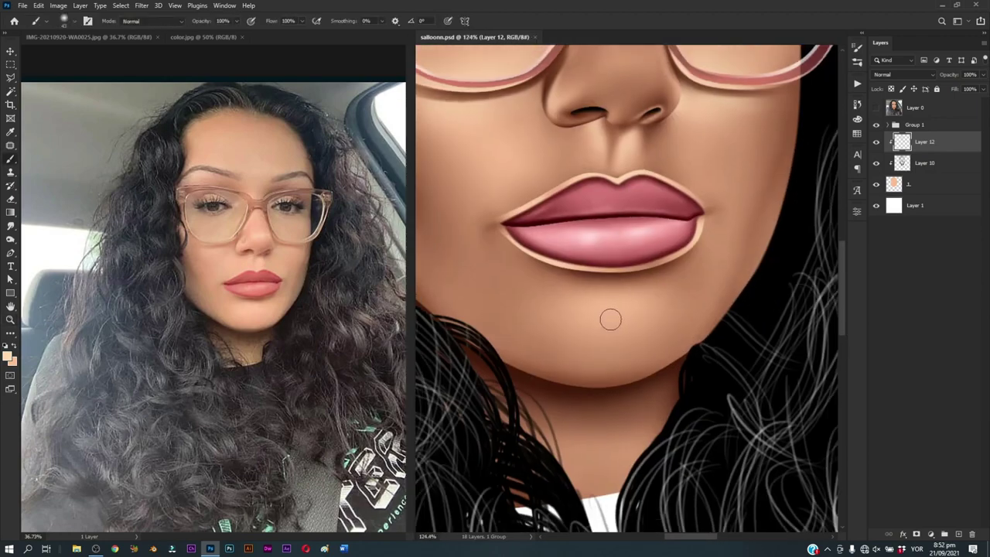
{"action": "left_click_drag", "start_coordinate": [610, 319], "coordinate": [624, 302]}
{"action": "mouse_move", "coordinate": [565, 299]}
{"action": "left_mouse_down"}
{"action": "mouse_move", "coordinate": [637, 309]}
{"action": "mouse_move", "coordinate": [634, 322]}
{"action": "mouse_move", "coordinate": [650, 296]}
{"action": "left_mouse_up"}
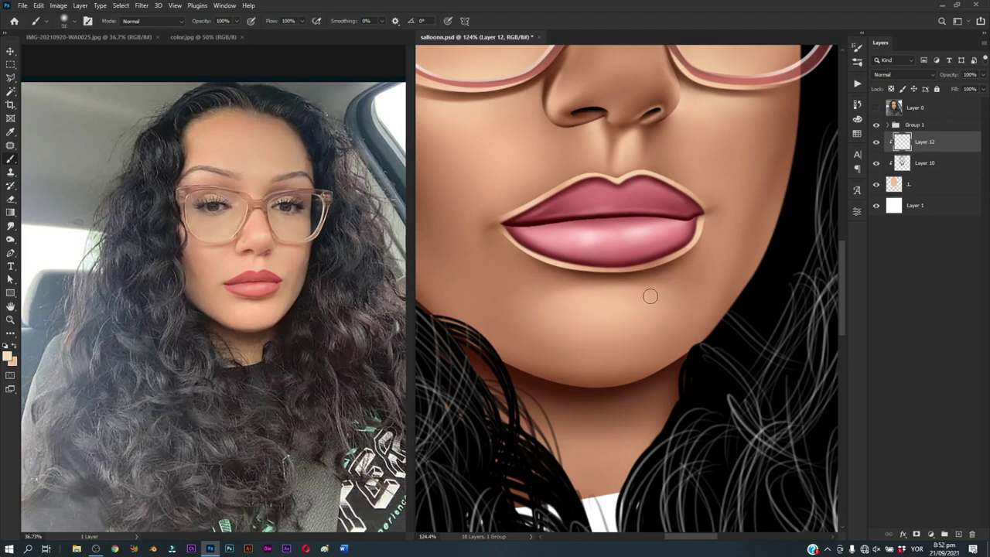
{"action": "key", "text": "ctrl+0"}
{"action": "scroll", "coordinate": [648, 306], "scroll_direction": "up", "scroll_amount": 5}
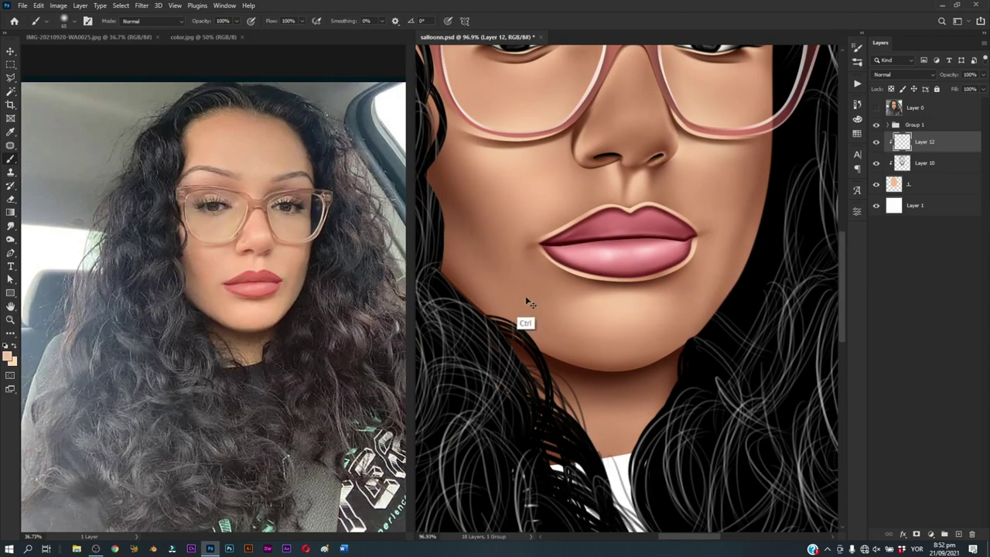
Step: Fit the painting in view and save salloonn.psd with Ctrl+S
{"action": "key", "text": "ctrl+0"}
{"action": "key", "text": "ctrl+s"}
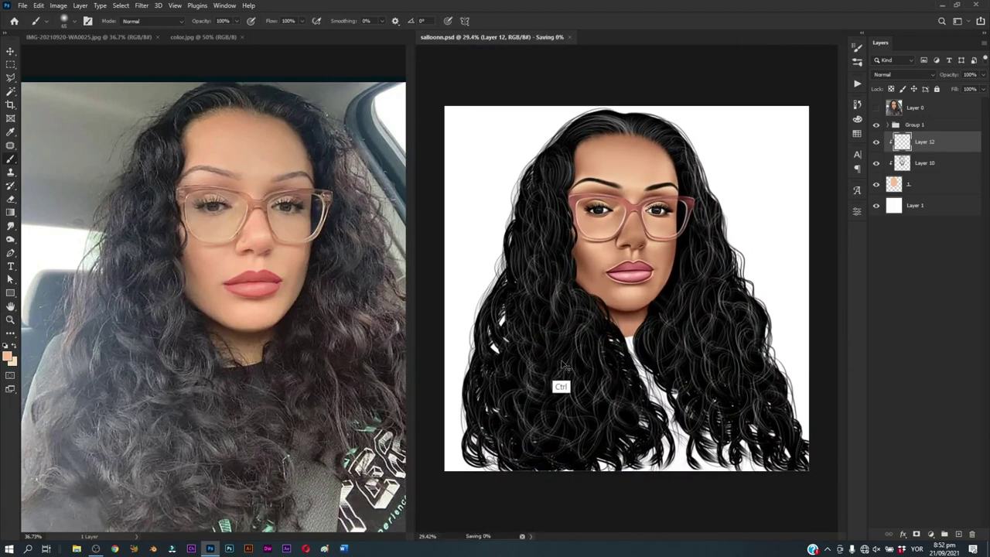
{"action": "scroll", "coordinate": [588, 340], "scroll_direction": "up", "scroll_amount": 3}
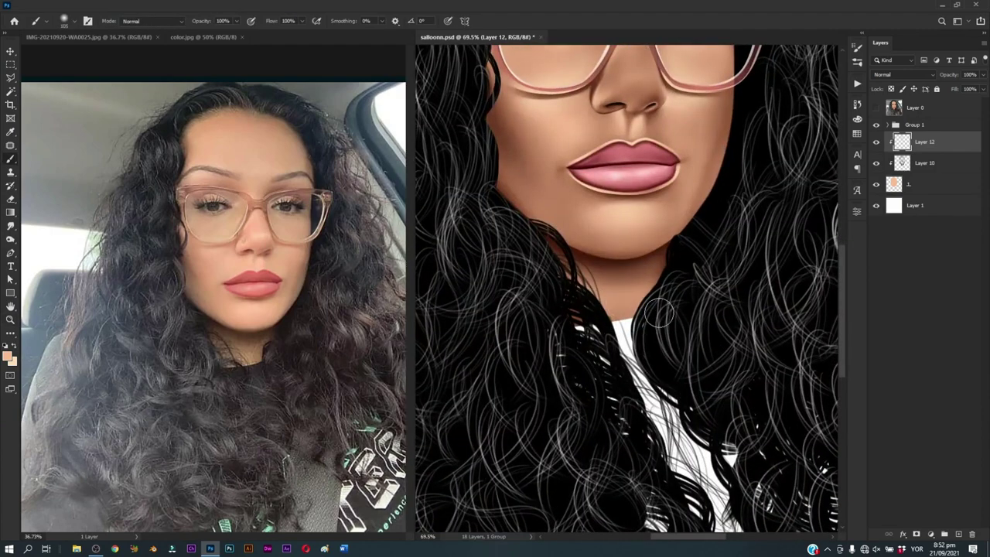
{"action": "key", "text": "ctrl+0"}
{"action": "scroll", "coordinate": [654, 332], "scroll_direction": "up", "scroll_amount": 1}
{"action": "scroll", "coordinate": [653, 339], "scroll_direction": "up", "scroll_amount": 2}
{"action": "key", "text": "ctrl+s"}
{"action": "scroll", "coordinate": [656, 238], "scroll_direction": "up", "scroll_amount": 2}
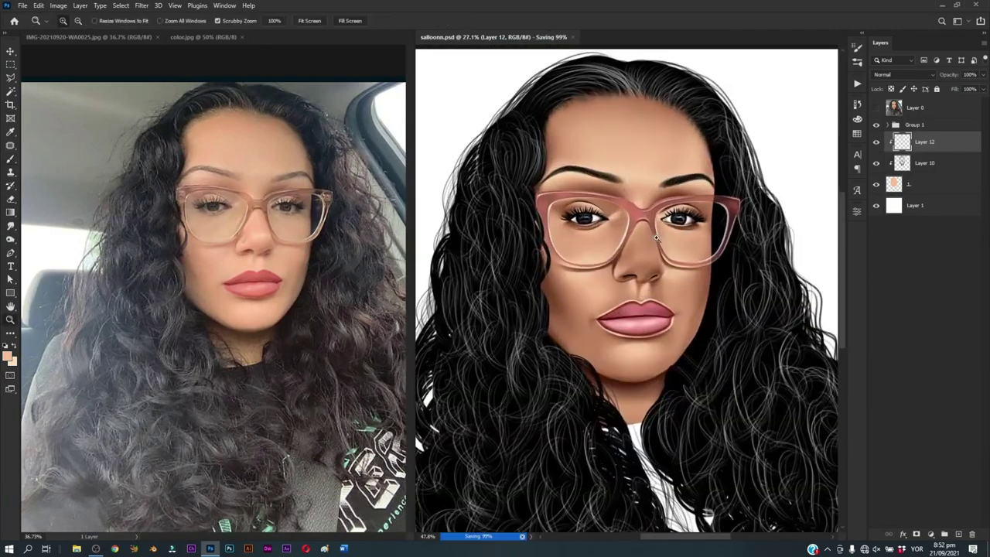
{"action": "scroll", "coordinate": [656, 238], "scroll_direction": "up", "scroll_amount": 3}
{"action": "key", "text": "b"}
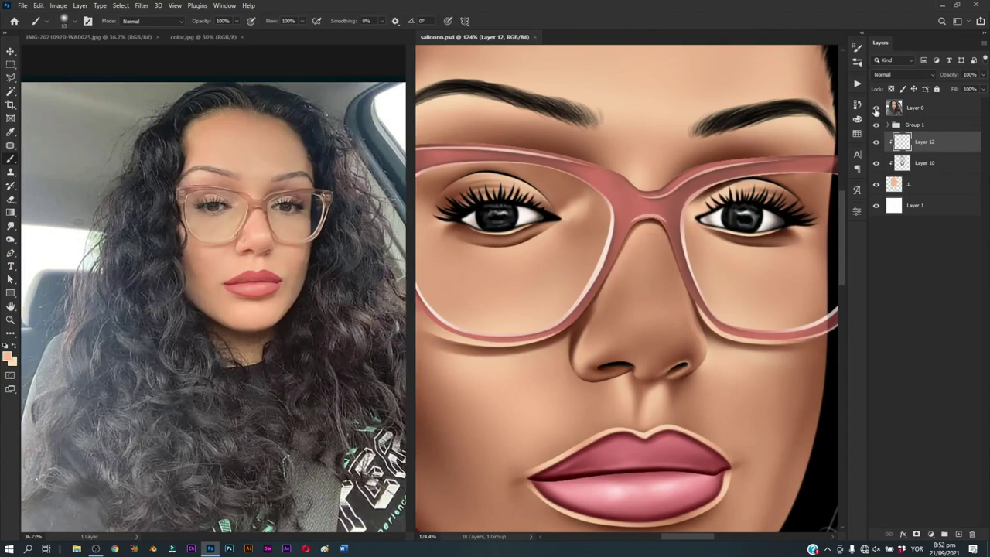
Step: Toggle Layer 0's reference photo on and off to compare features, leaving it hidden
{"action": "left_click", "coordinate": [875, 108]}
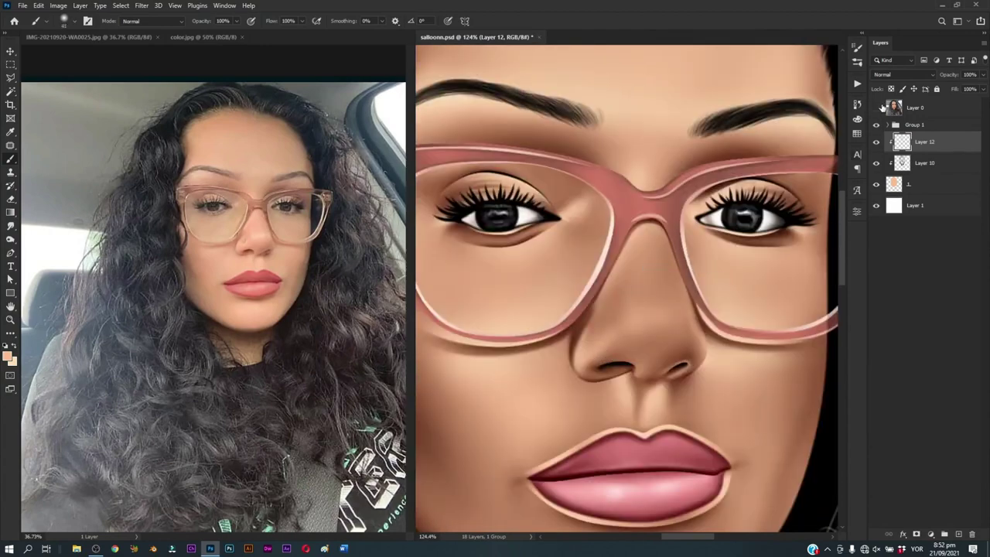
{"action": "left_click", "coordinate": [876, 108]}
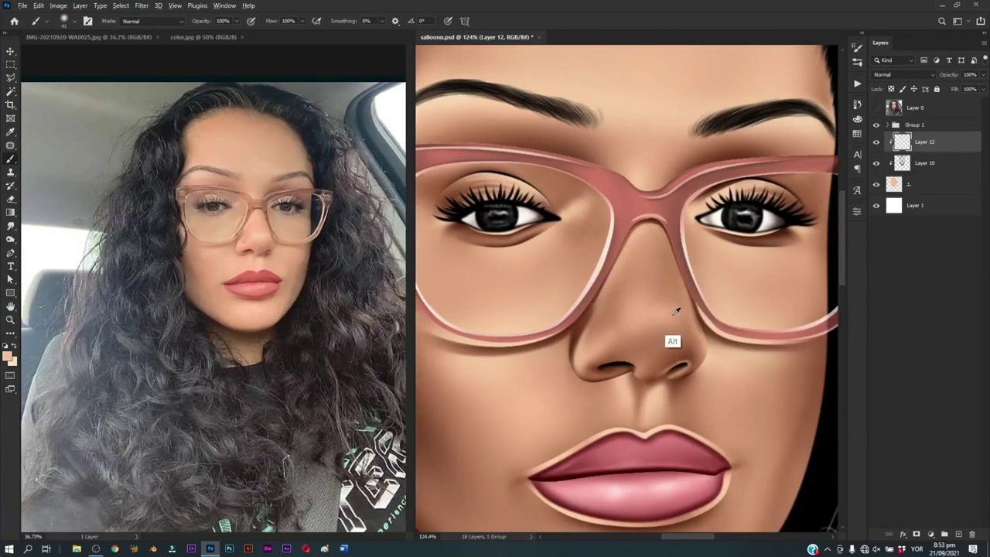
{"action": "left_click", "coordinate": [876, 109]}
{"action": "left_click", "coordinate": [876, 109]}
{"action": "scroll", "coordinate": [644, 317], "scroll_direction": "down", "scroll_amount": 5}
{"action": "scroll", "coordinate": [644, 317], "scroll_direction": "up", "scroll_amount": 5}
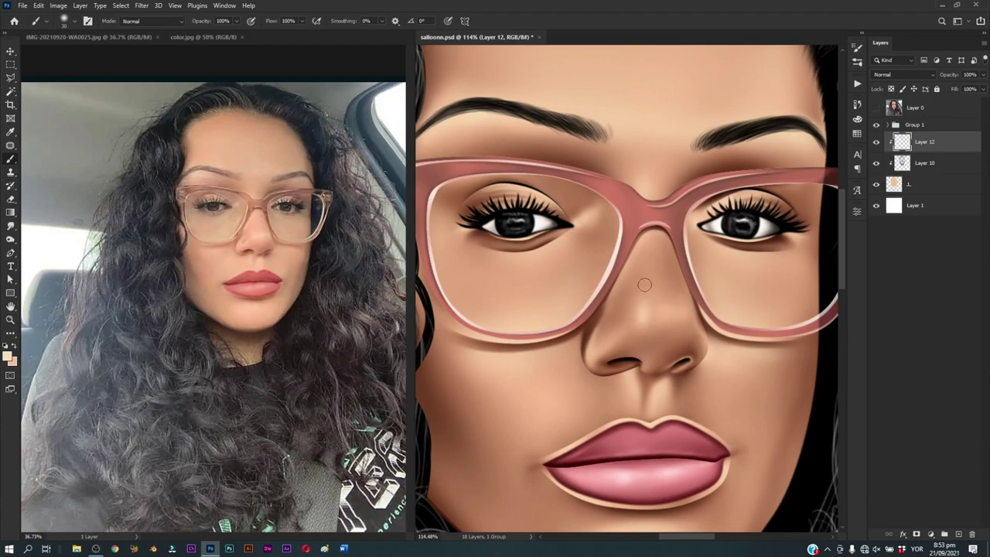
{"action": "scroll", "coordinate": [668, 313], "scroll_direction": "down", "scroll_amount": 5}
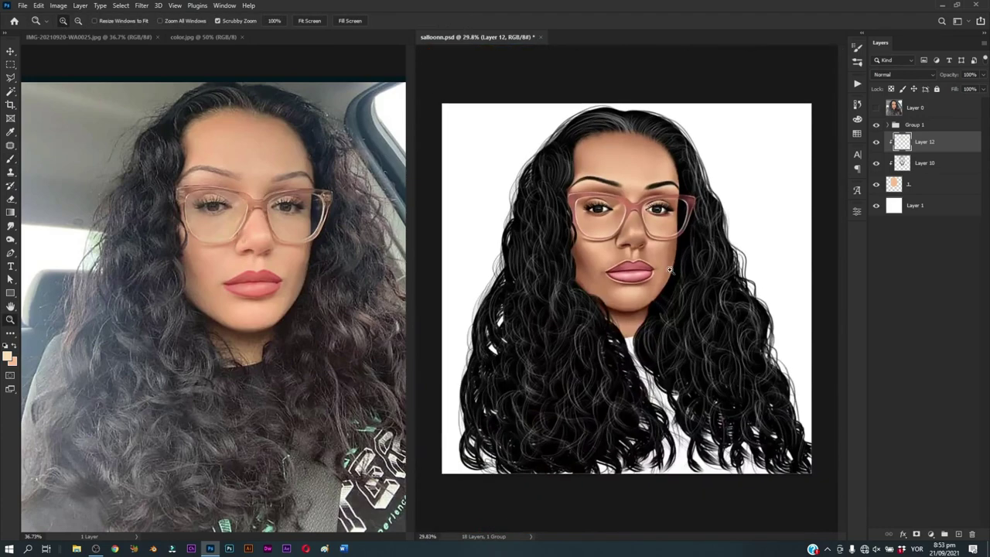
{"action": "scroll", "coordinate": [674, 259], "scroll_direction": "up", "scroll_amount": 6}
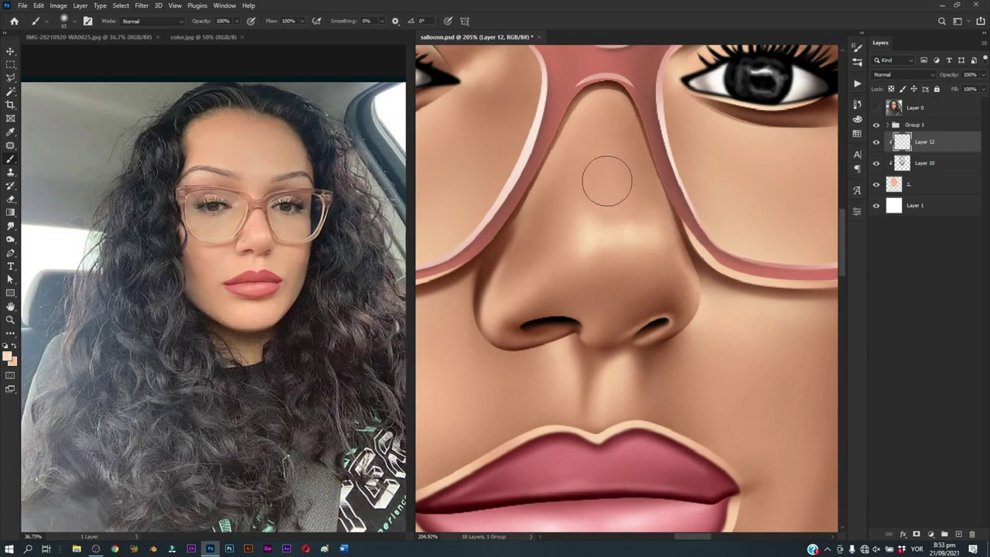
{"action": "scroll", "coordinate": [596, 236], "scroll_direction": "down", "scroll_amount": 1}
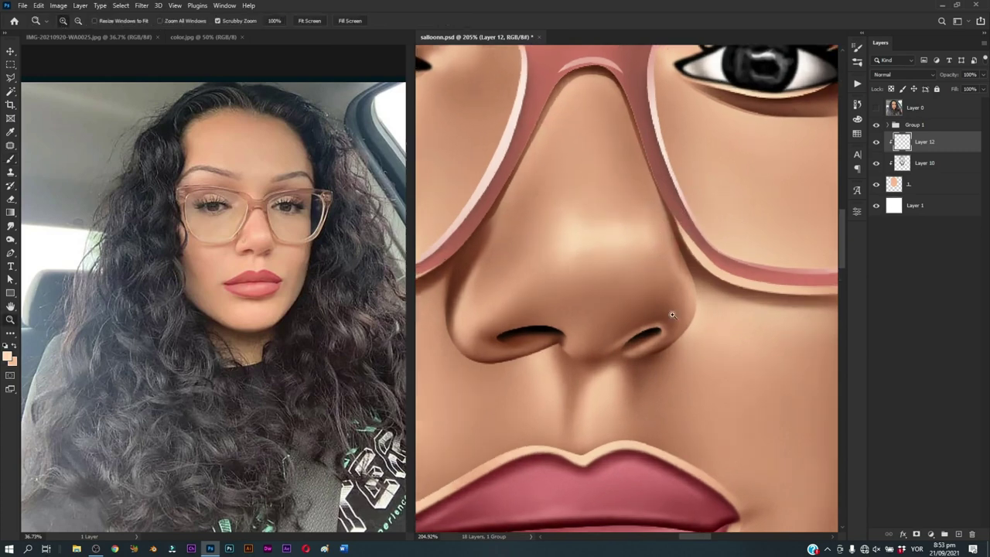
{"action": "scroll", "coordinate": [596, 237], "scroll_direction": "down", "scroll_amount": 8}
{"action": "scroll", "coordinate": [596, 236], "scroll_direction": "down", "scroll_amount": 3}
{"action": "scroll", "coordinate": [653, 268], "scroll_direction": "up", "scroll_amount": 4}
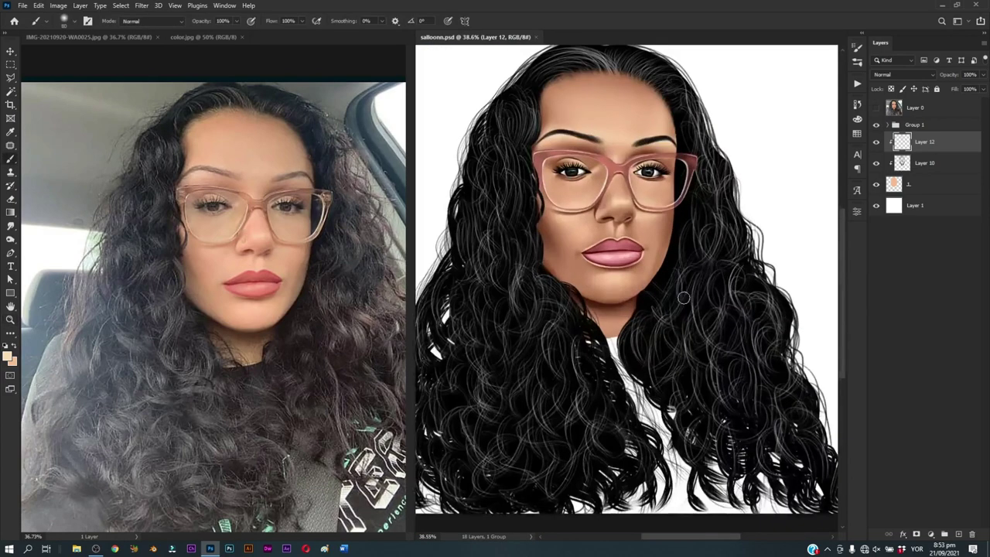
{"action": "scroll", "coordinate": [653, 268], "scroll_direction": "up", "scroll_amount": 5}
{"action": "scroll", "coordinate": [653, 268], "scroll_direction": "up", "scroll_amount": 3}
{"action": "left_click_drag", "start_coordinate": [653, 268], "coordinate": [606, 262]}
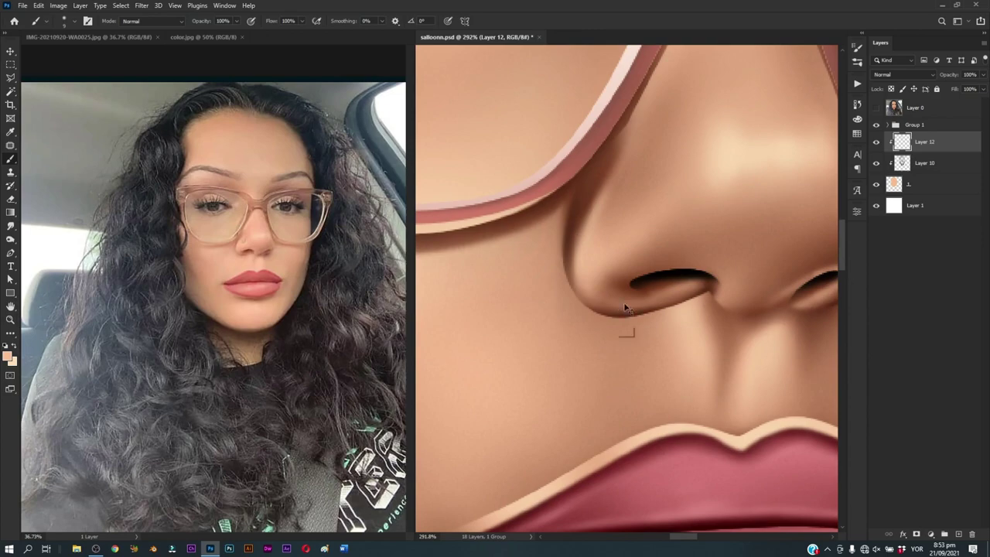
{"action": "scroll", "coordinate": [653, 294], "scroll_direction": "down", "scroll_amount": 5}
{"action": "scroll", "coordinate": [682, 286], "scroll_direction": "down", "scroll_amount": 3}
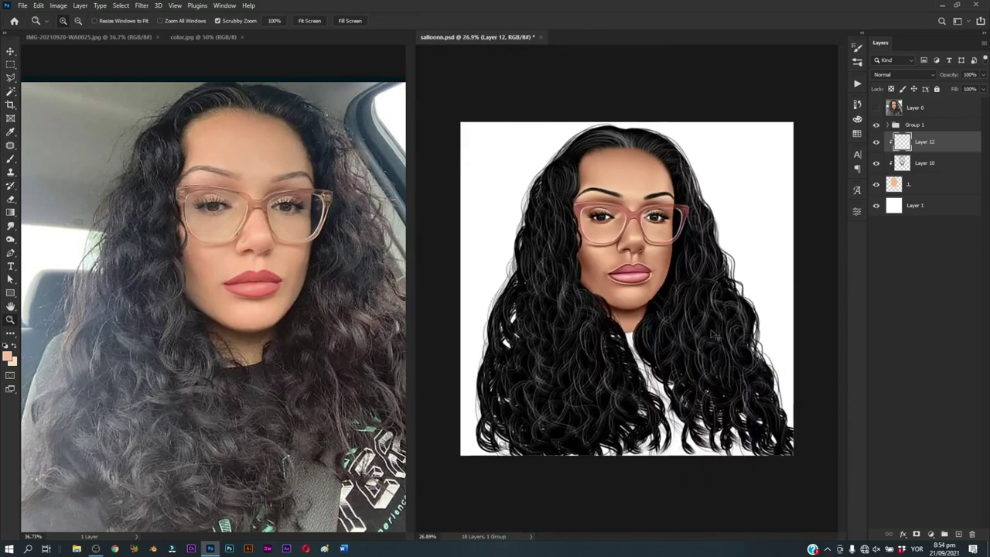
{"action": "key", "text": "z"}
{"action": "left_click_drag", "start_coordinate": [637, 304], "coordinate": [649, 311]}
{"action": "left_click_drag", "start_coordinate": [640, 268], "coordinate": [634, 277]}
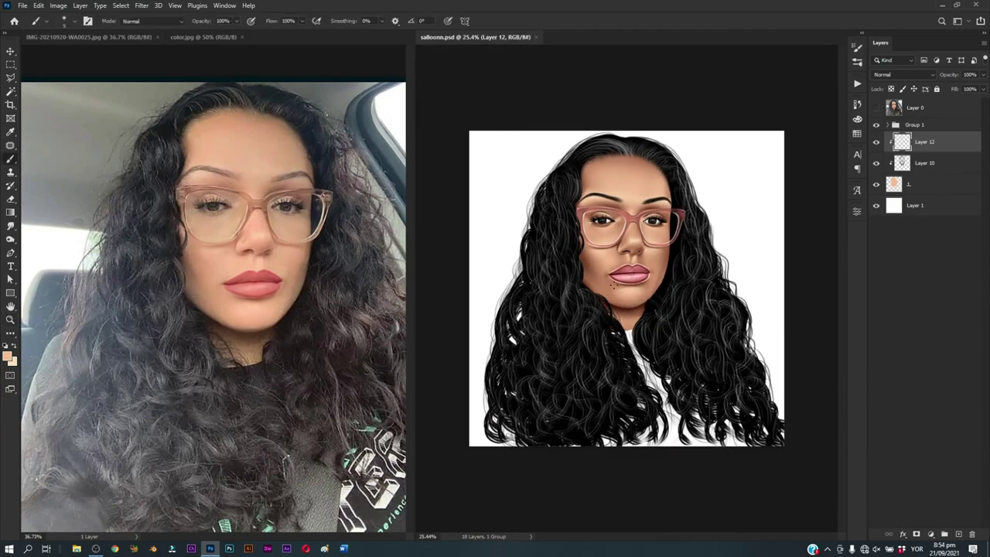
Step: Group Layer 12, Layer 10 and the orange base layer into Group 2
{"action": "left_click", "coordinate": [920, 190], "text": "shift"}
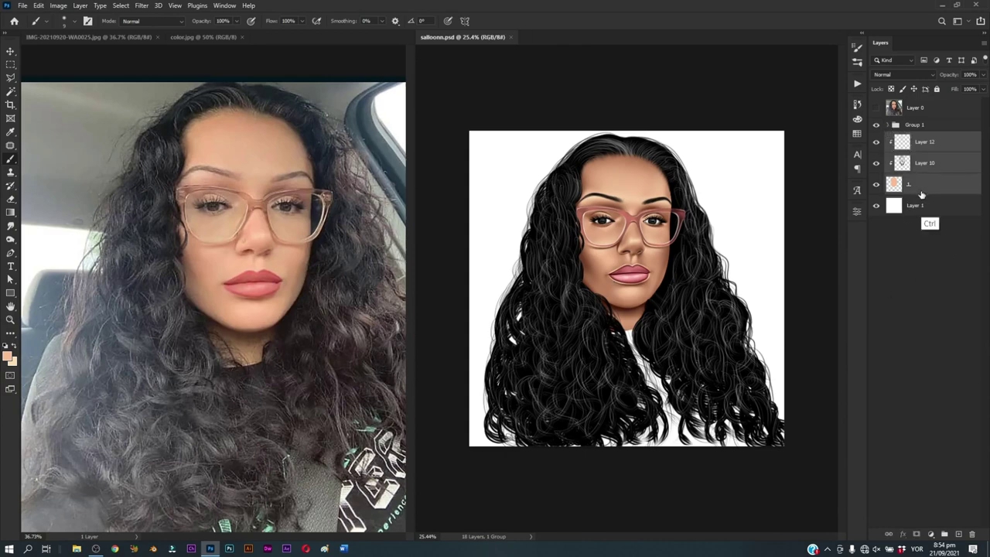
{"action": "key", "text": "ctrl+g"}
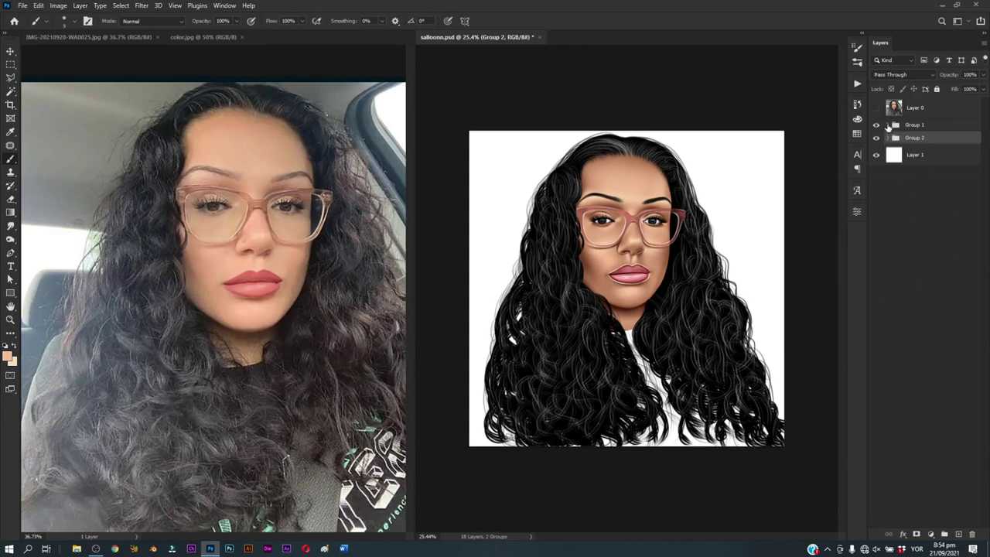
{"action": "left_click", "coordinate": [888, 125]}
Step: Fill the Layer 11 lens shapes with white at 15% opacity
{"action": "left_click", "coordinate": [938, 189]}
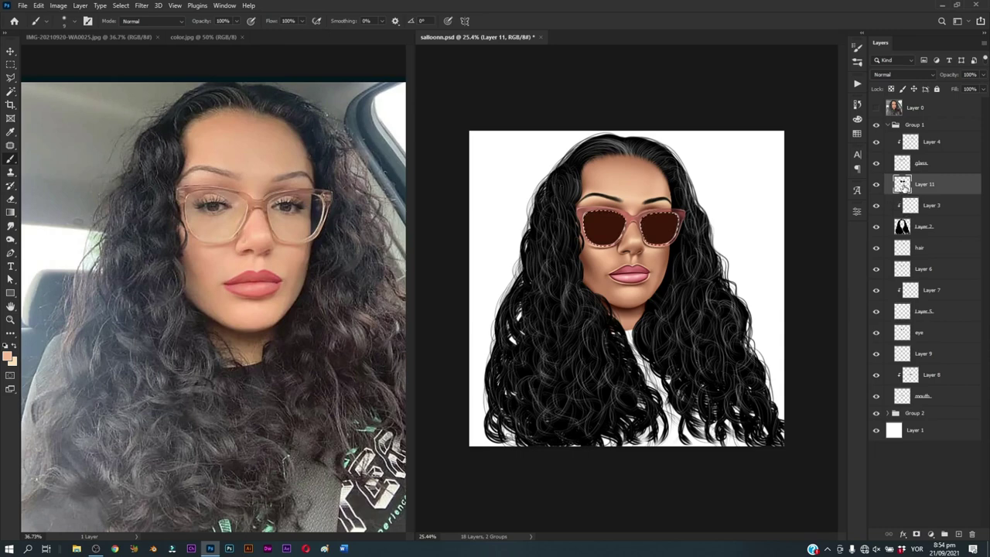
{"action": "left_click", "coordinate": [902, 184], "text": "ctrl"}
{"action": "key", "text": "d"}
{"action": "key", "text": "ctrl+BackSpace"}
{"action": "key", "text": "ctrl+d"}
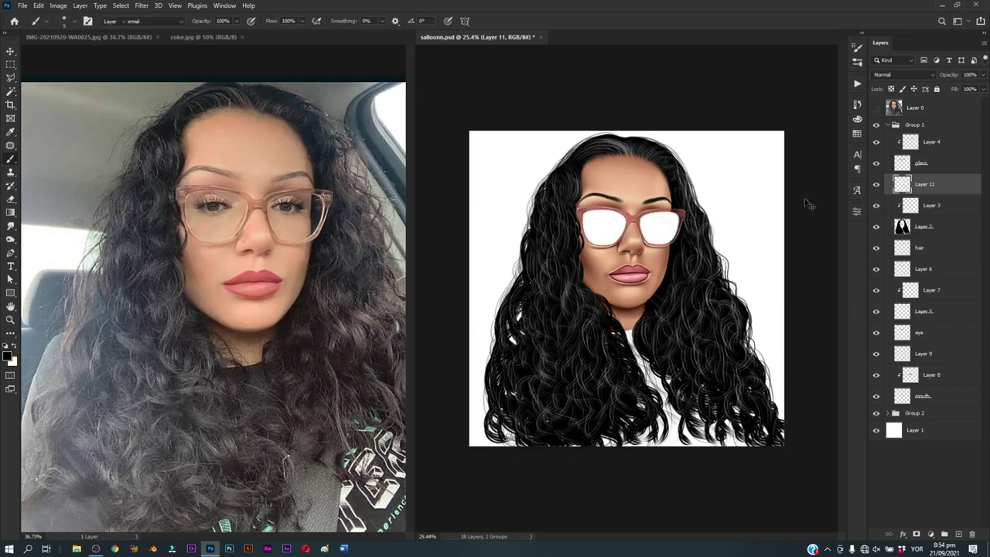
{"action": "type", "text": "v27"}
{"action": "key", "text": "Return"}
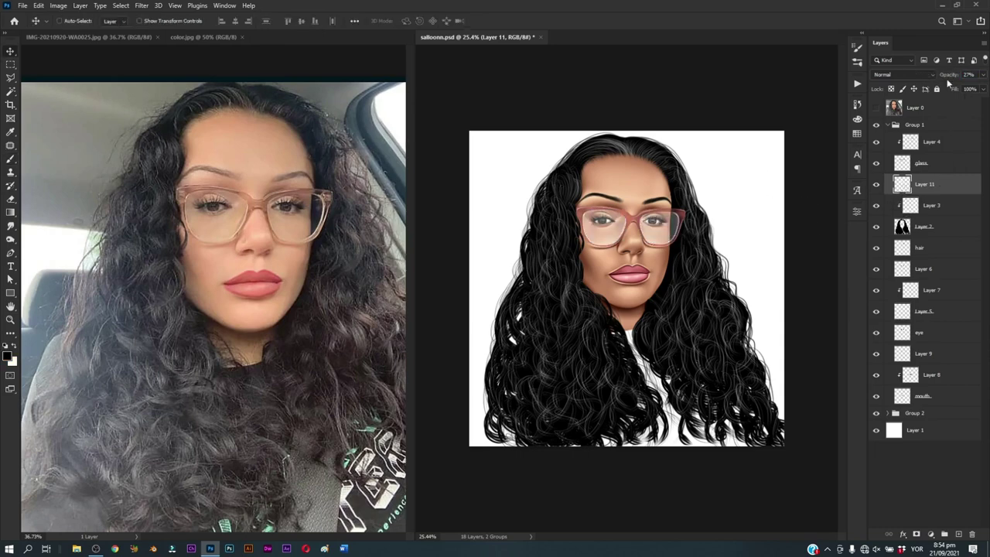
{"action": "left_click_drag", "start_coordinate": [951, 75], "coordinate": [950, 75]}
{"action": "type", "text": "15"}
{"action": "key", "text": "Return"}
Step: Collapse Group 1, compare against the reference photo, and save the portrait
{"action": "key", "text": "z"}
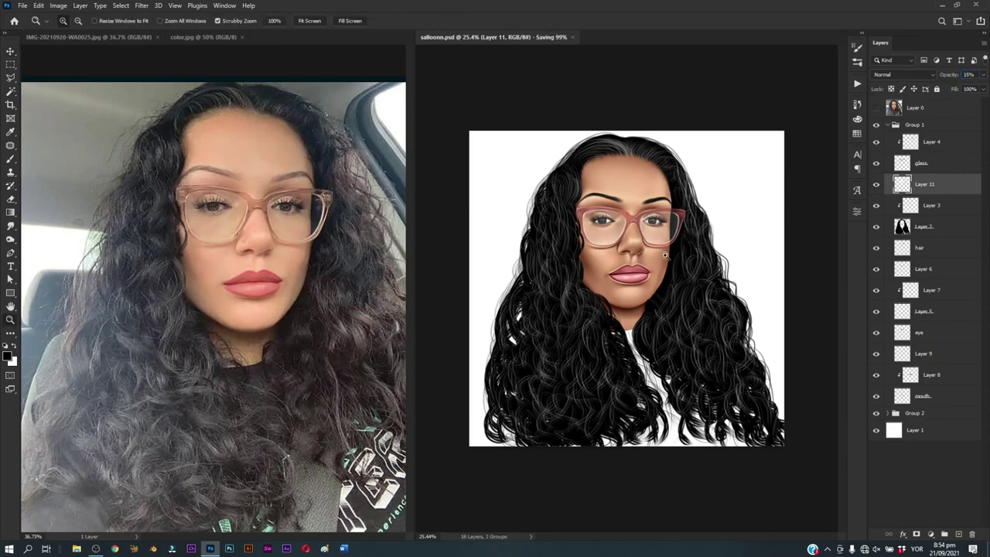
{"action": "mouse_move", "coordinate": [680, 281]}
{"action": "left_mouse_down"}
{"action": "mouse_move", "coordinate": [661, 280]}
{"action": "mouse_move", "coordinate": [684, 280]}
{"action": "left_mouse_up"}
{"action": "key", "text": "v"}
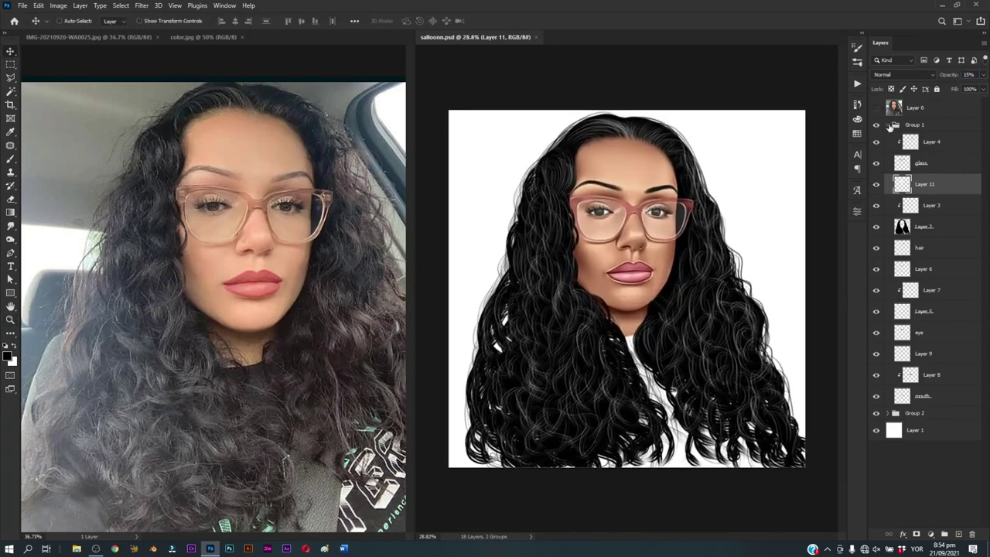
{"action": "left_click", "coordinate": [888, 125]}
{"action": "left_click", "coordinate": [875, 111]}
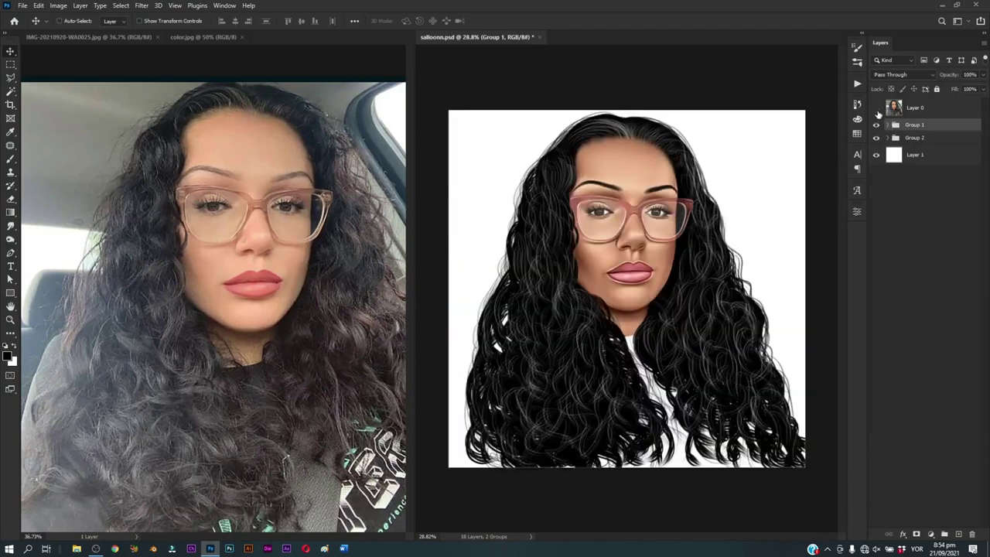
{"action": "key", "text": "z"}
{"action": "mouse_move", "coordinate": [754, 203]}
{"action": "left_mouse_down"}
{"action": "mouse_move", "coordinate": [690, 309]}
{"action": "mouse_move", "coordinate": [688, 294]}
{"action": "left_mouse_up"}
{"action": "key", "text": "v"}
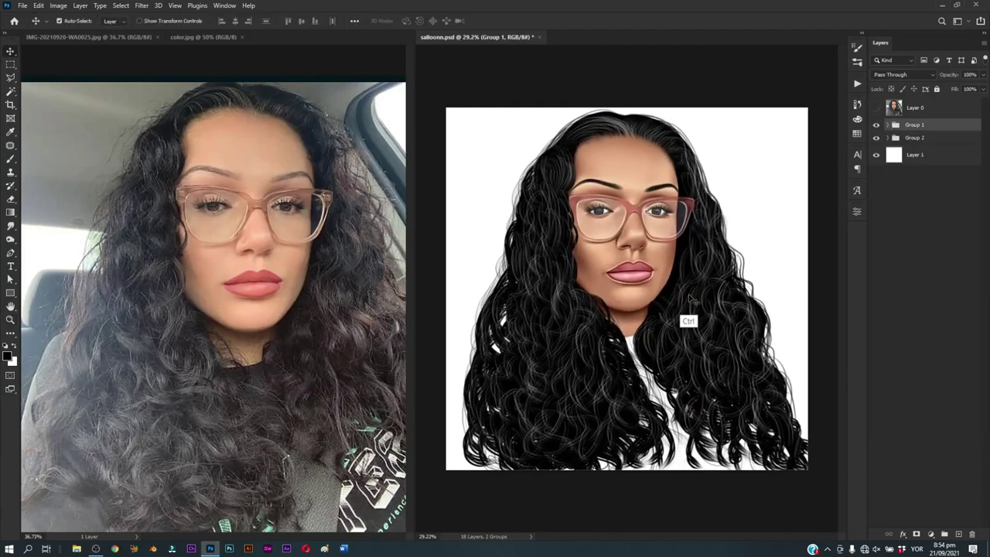
{"action": "key", "text": "ctrl+s"}
Step: Fill the bottom Layer 1 black and add a new empty layer for clouds
{"action": "left_click", "coordinate": [961, 155]}
{"action": "key", "text": "ctrl+i"}
{"action": "key", "text": "z"}
{"action": "left_click_drag", "start_coordinate": [634, 265], "coordinate": [609, 264]}
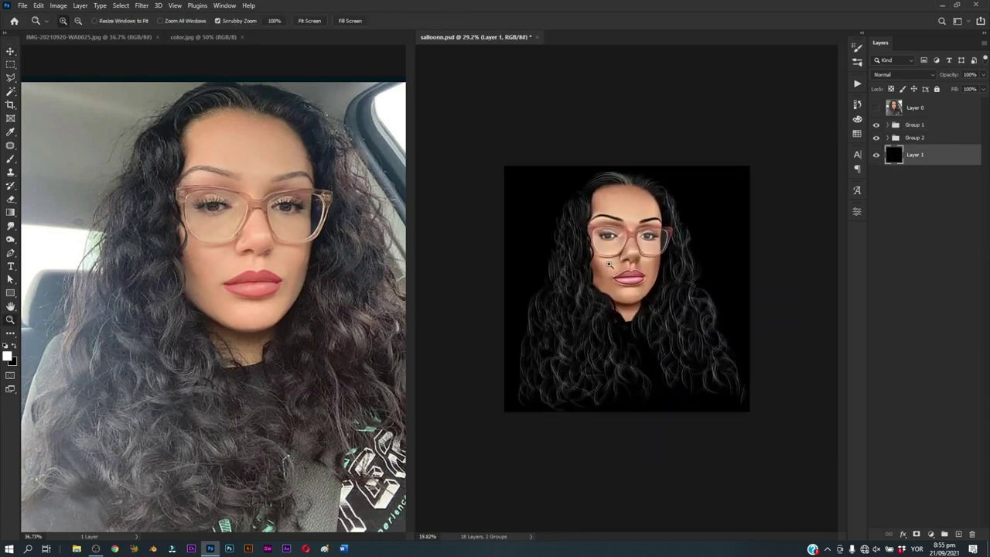
{"action": "key", "text": "ctrl+0"}
{"action": "key", "text": "v"}
Step: Choose a cloud-shaped brush tip with white paint
{"action": "key", "text": "b"}
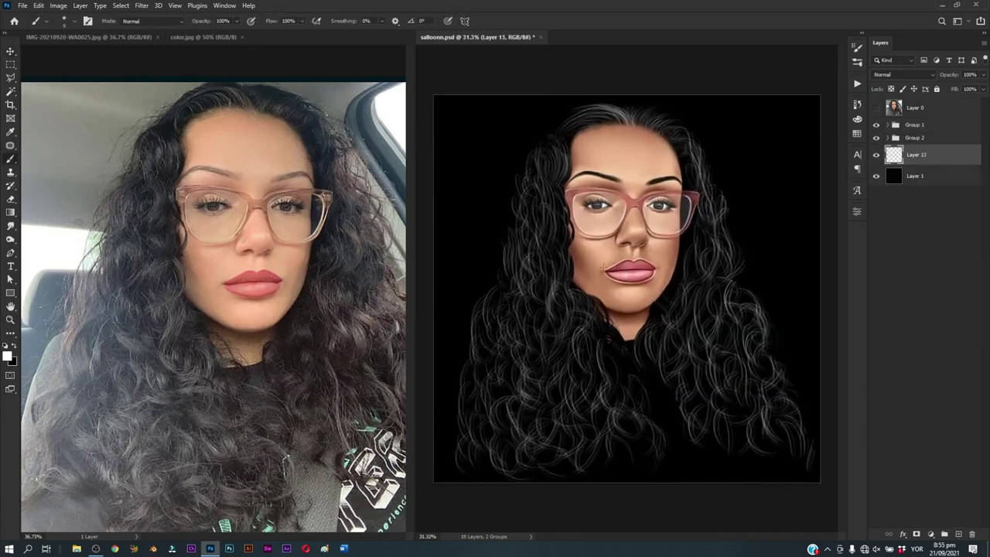
{"action": "key", "text": "ctrl+z"}
{"action": "right_click", "coordinate": [623, 320]}
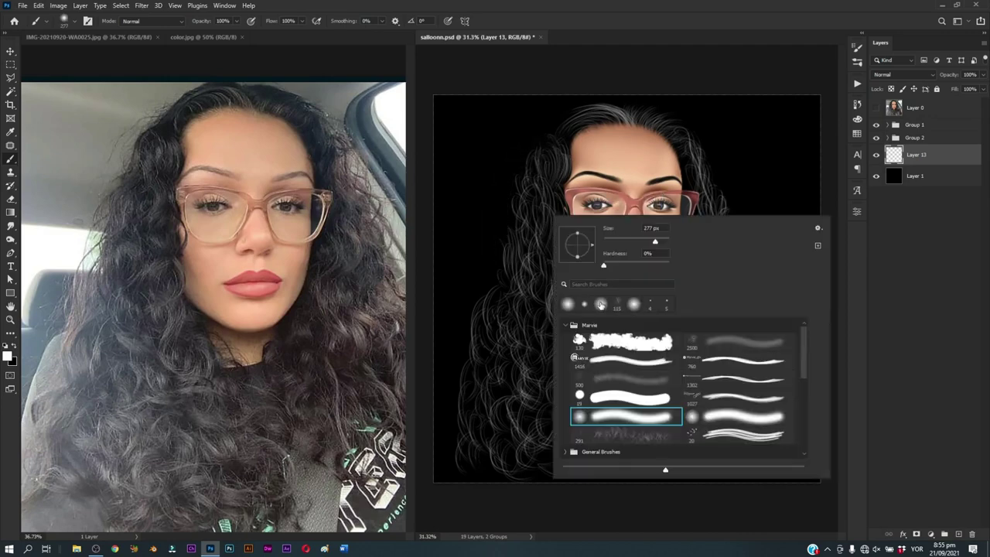
{"action": "left_click", "coordinate": [724, 57]}
{"action": "key", "text": "alt"}
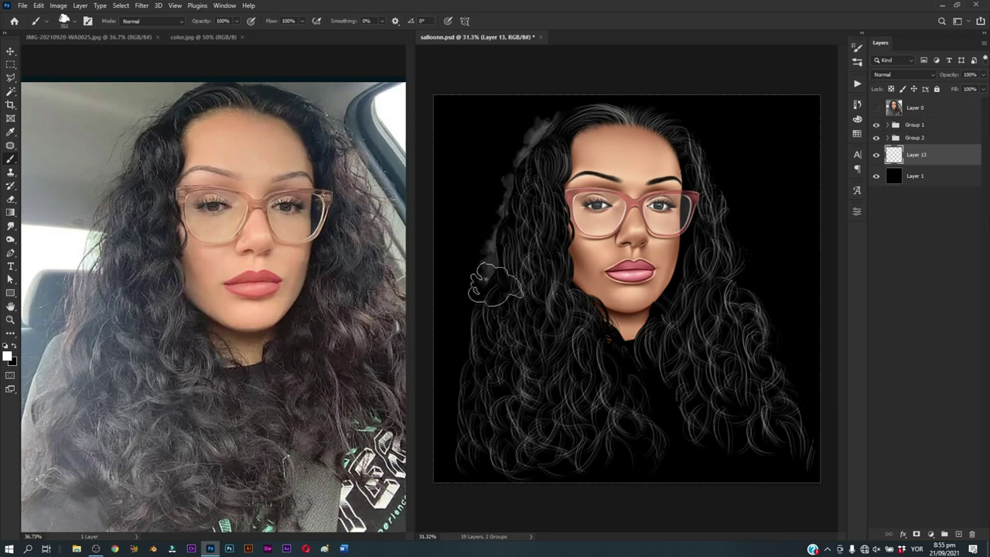
Step: Paint soft white smoke around the left and right sides of the hair
{"action": "left_click_drag", "start_coordinate": [495, 232], "coordinate": [487, 123]}
{"action": "mouse_move", "coordinate": [480, 294]}
{"action": "left_mouse_down"}
{"action": "mouse_move", "coordinate": [655, 105]}
{"action": "mouse_move", "coordinate": [750, 95]}
{"action": "mouse_move", "coordinate": [754, 140]}
{"action": "mouse_move", "coordinate": [766, 155]}
{"action": "mouse_move", "coordinate": [734, 286]}
{"action": "mouse_move", "coordinate": [762, 201]}
{"action": "left_mouse_up"}
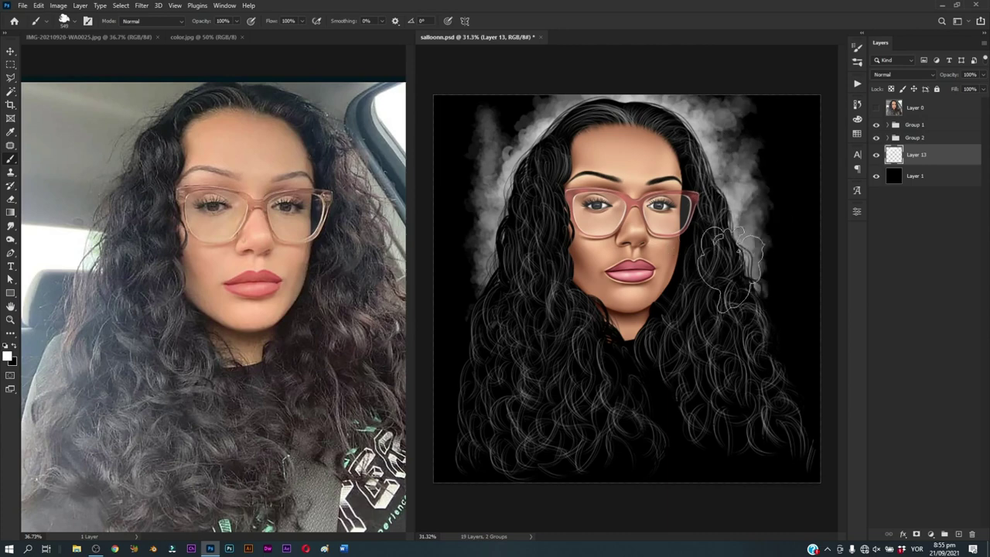
{"action": "mouse_move", "coordinate": [534, 131]}
{"action": "left_mouse_down"}
{"action": "mouse_move", "coordinate": [502, 77]}
{"action": "mouse_move", "coordinate": [510, 201]}
{"action": "mouse_move", "coordinate": [483, 309]}
{"action": "left_mouse_up"}
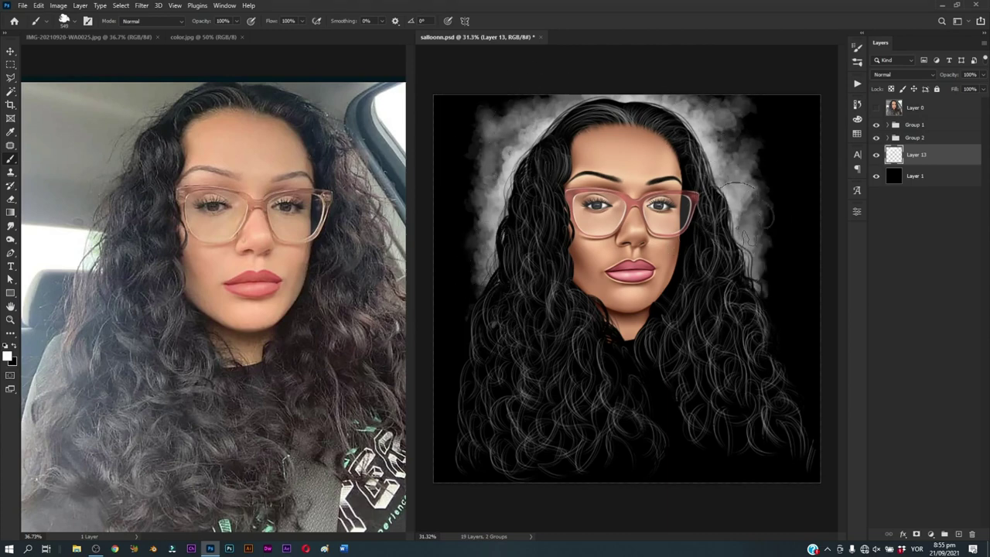
{"action": "mouse_move", "coordinate": [726, 108]}
{"action": "left_mouse_down"}
{"action": "mouse_move", "coordinate": [762, 301]}
{"action": "mouse_move", "coordinate": [754, 104]}
{"action": "left_mouse_up"}
{"action": "mouse_move", "coordinate": [520, 166]}
{"action": "left_mouse_down"}
{"action": "mouse_move", "coordinate": [475, 209]}
{"action": "mouse_move", "coordinate": [464, 364]}
{"action": "mouse_move", "coordinate": [453, 221]}
{"action": "mouse_move", "coordinate": [495, 100]}
{"action": "left_mouse_up"}
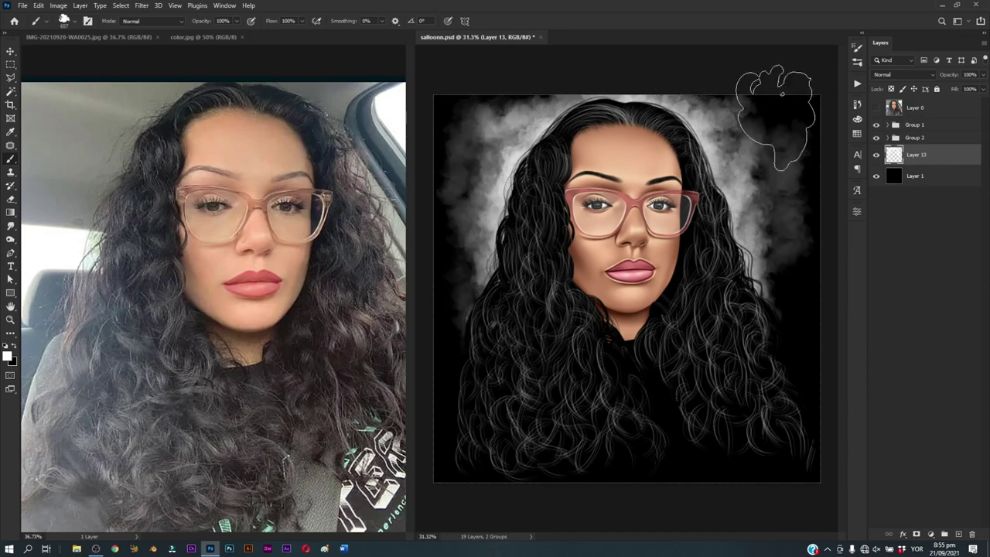
{"action": "scroll", "coordinate": [750, 154], "scroll_direction": "down", "scroll_amount": 5}
{"action": "scroll", "coordinate": [750, 155], "scroll_direction": "up", "scroll_amount": 4}
Step: Brighten the smoke along the right edge, left hair edge and upper-left corner
{"action": "mouse_move", "coordinate": [761, 182]}
{"action": "left_mouse_down"}
{"action": "mouse_move", "coordinate": [791, 276]}
{"action": "mouse_move", "coordinate": [762, 331]}
{"action": "left_mouse_up"}
{"action": "left_click_drag", "start_coordinate": [483, 262], "coordinate": [493, 369]}
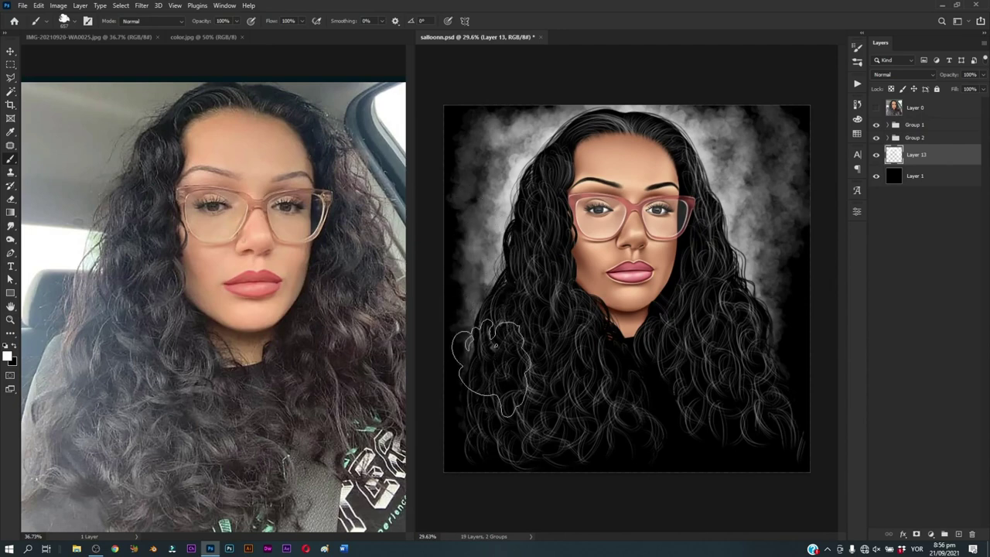
{"action": "left_click_drag", "start_coordinate": [493, 328], "coordinate": [547, 309]}
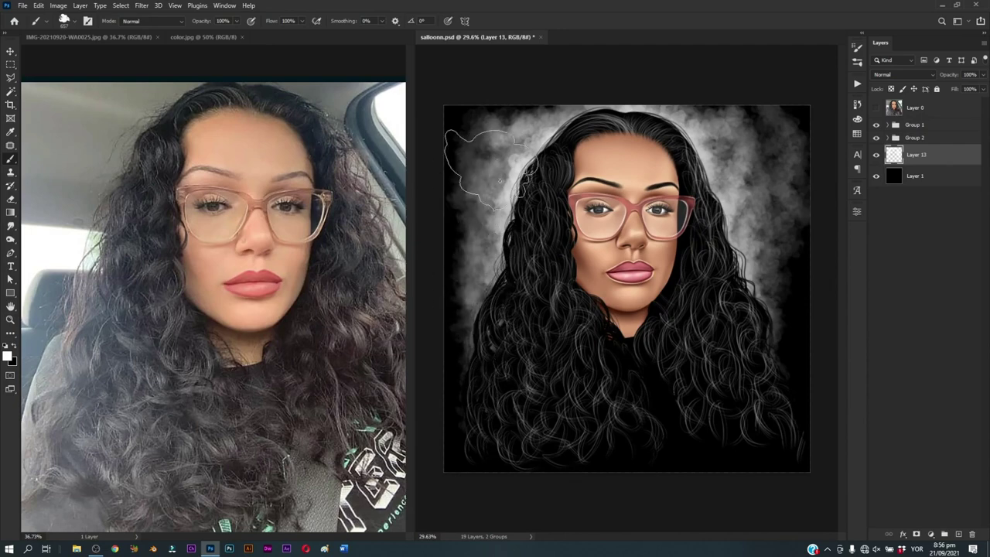
{"action": "key", "text": "ctrl+minus"}
{"action": "key", "text": "ctrl+minus"}
{"action": "key", "text": "ctrl+0"}
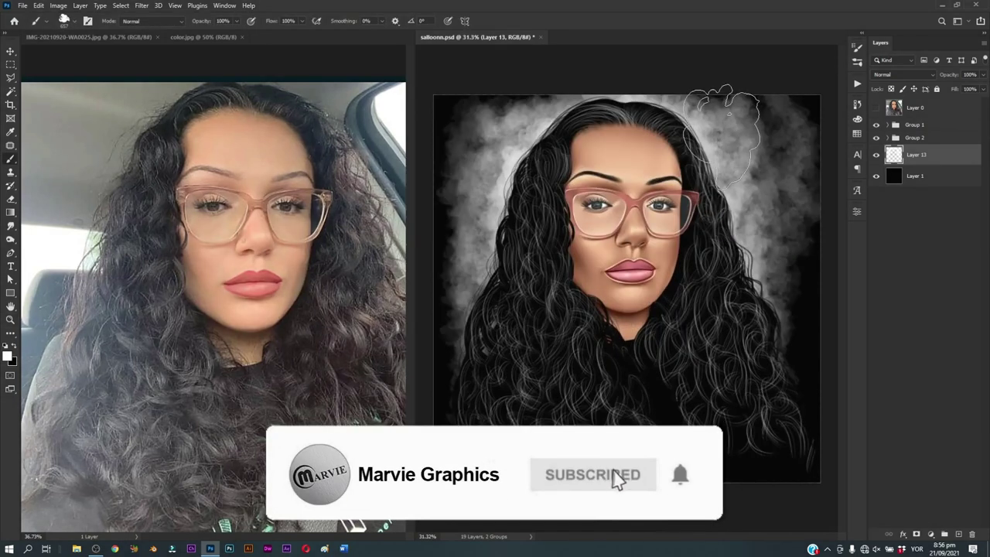
{"action": "left_click_drag", "start_coordinate": [749, 193], "coordinate": [768, 254]}
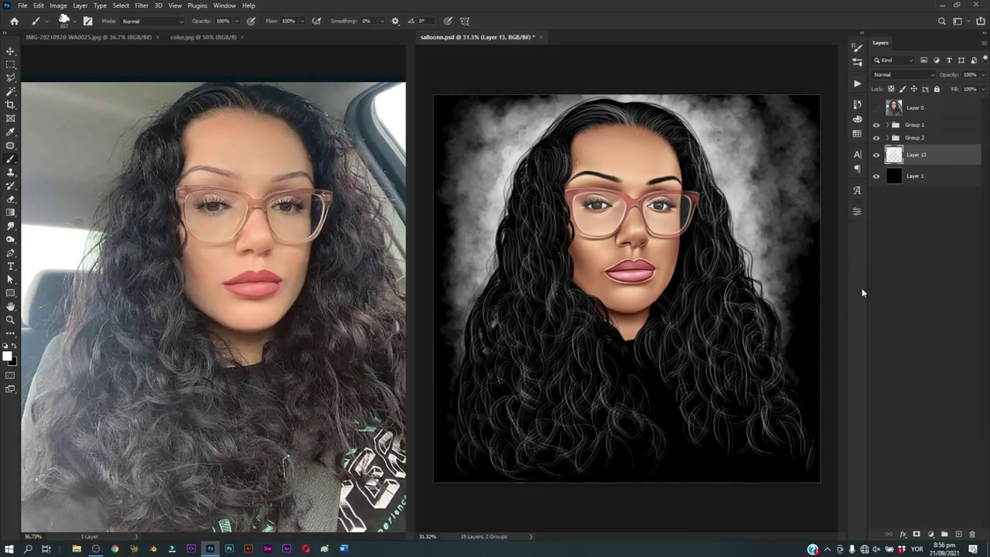
{"action": "key", "text": "ctrl+minus"}
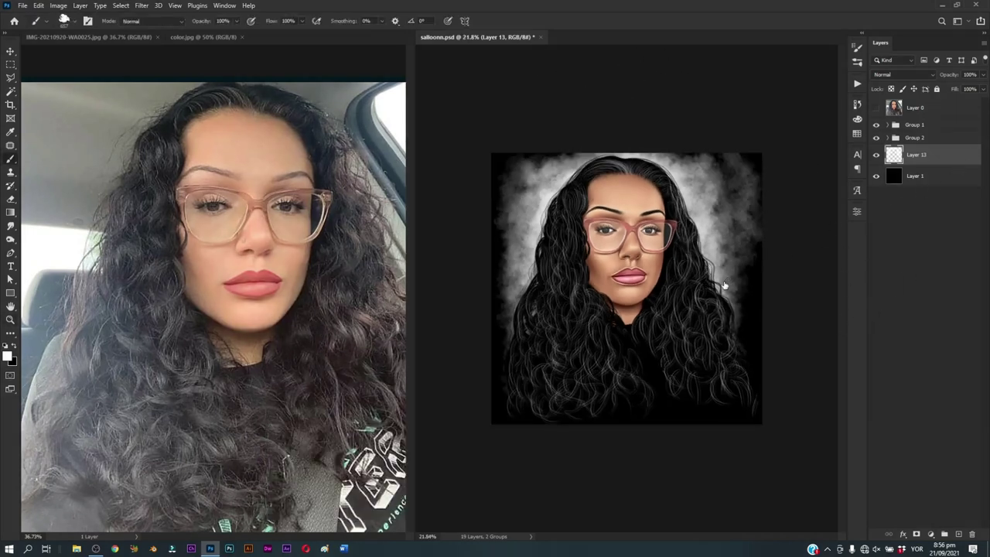
Step: Add a teal 55aebb Color Overlay style to cloud Layer 13
{"action": "left_click_drag", "start_coordinate": [718, 232], "coordinate": [819, 234]}
{"action": "left_click", "coordinate": [715, 373]}
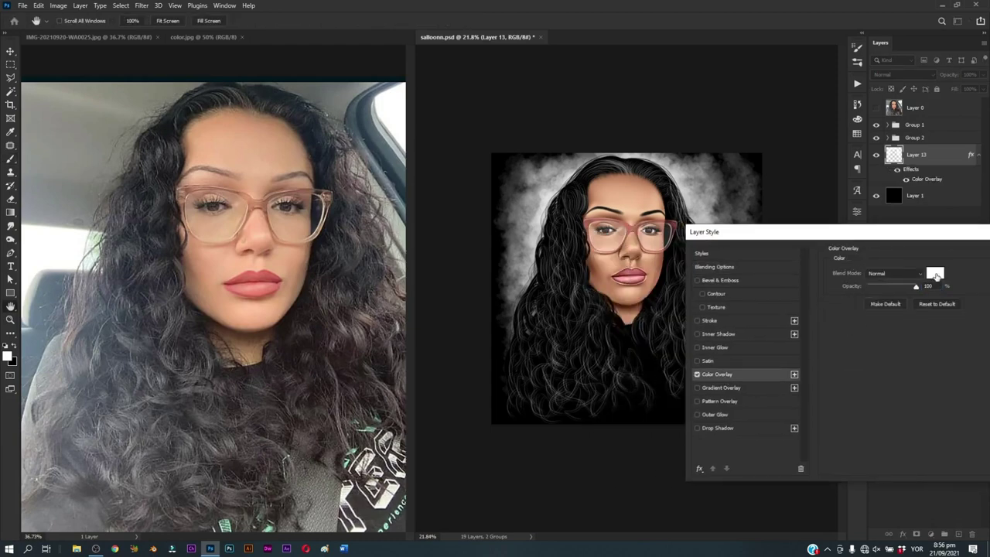
{"action": "left_click", "coordinate": [934, 272]}
{"action": "left_click", "coordinate": [785, 364]}
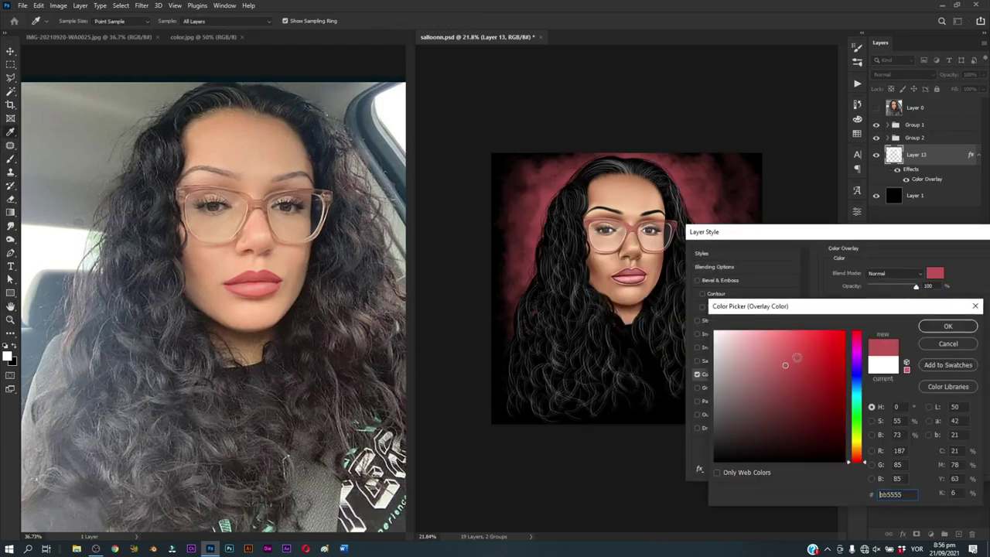
{"action": "left_click_drag", "start_coordinate": [856, 398], "coordinate": [855, 393]}
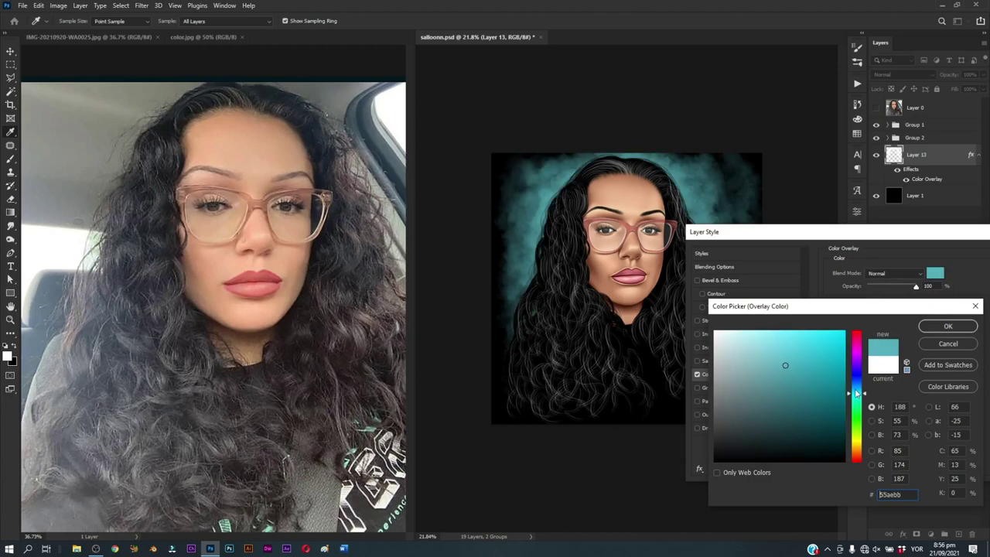
{"action": "left_click", "coordinate": [937, 327]}
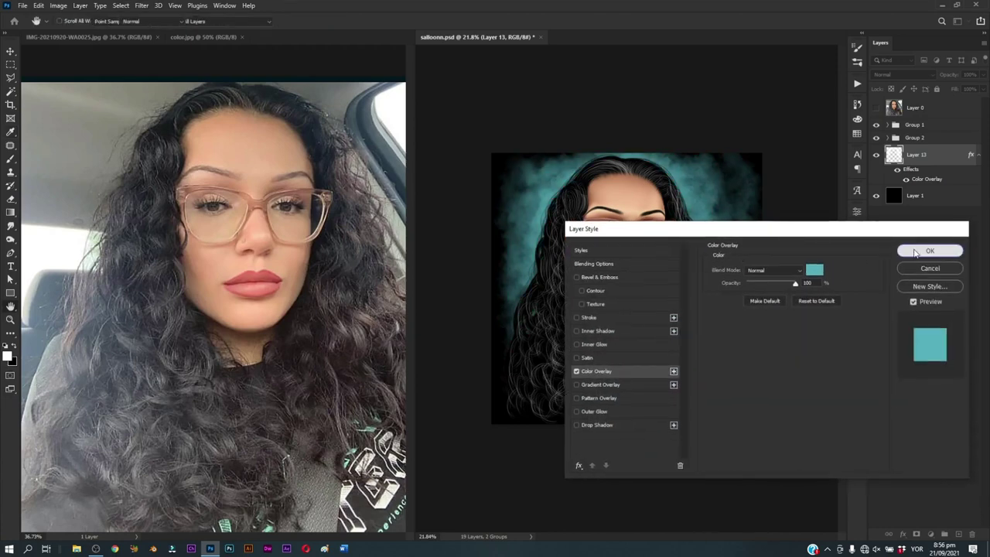
{"action": "left_click", "coordinate": [909, 253]}
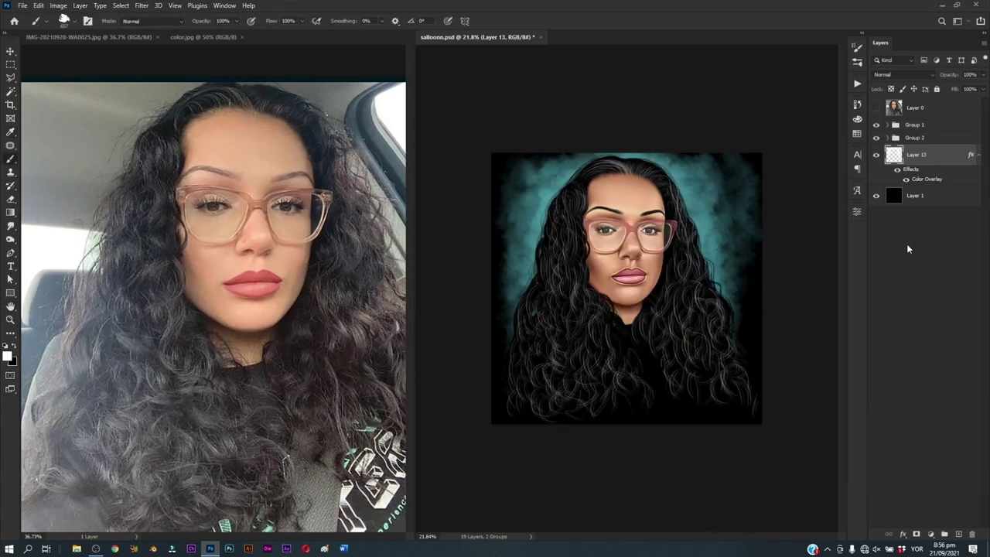
{"action": "left_click", "coordinate": [978, 155]}
{"action": "key", "text": "z"}
{"action": "mouse_move", "coordinate": [681, 300]}
{"action": "left_mouse_down"}
{"action": "mouse_move", "coordinate": [625, 300]}
{"action": "mouse_move", "coordinate": [692, 300]}
{"action": "left_mouse_up"}
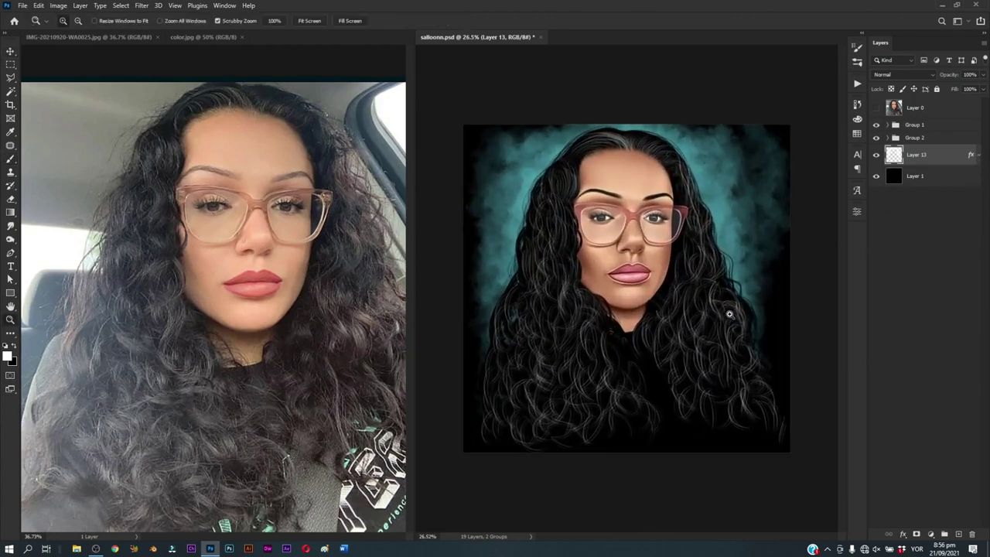
Step: Duplicate Layer 13 above the portrait groups and erase the copy off the face and right hair
{"action": "key", "text": "v"}
{"action": "key", "text": "ctrl+j"}
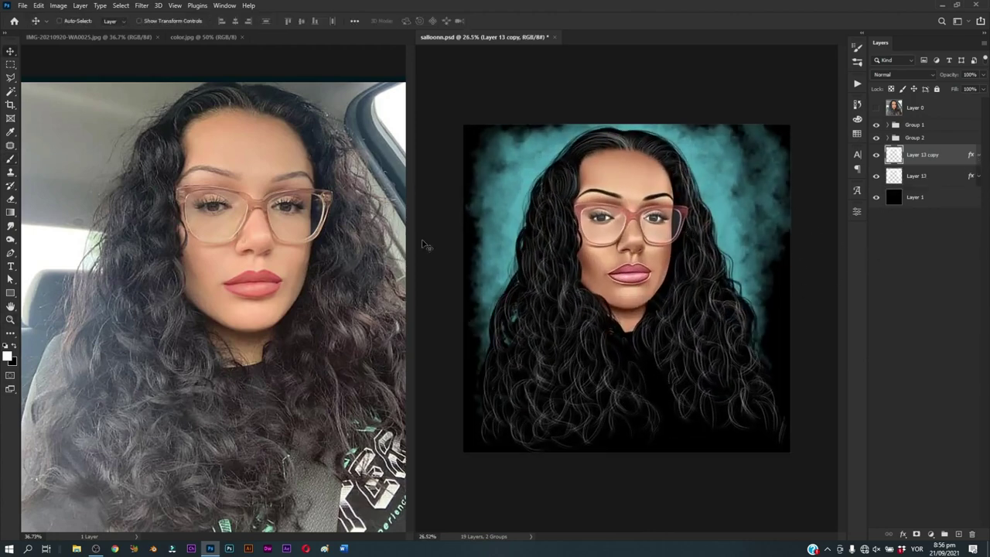
{"action": "mouse_move", "coordinate": [923, 155]}
{"action": "left_mouse_down"}
{"action": "mouse_move", "coordinate": [945, 123]}
{"action": "mouse_move", "coordinate": [924, 129]}
{"action": "left_mouse_up"}
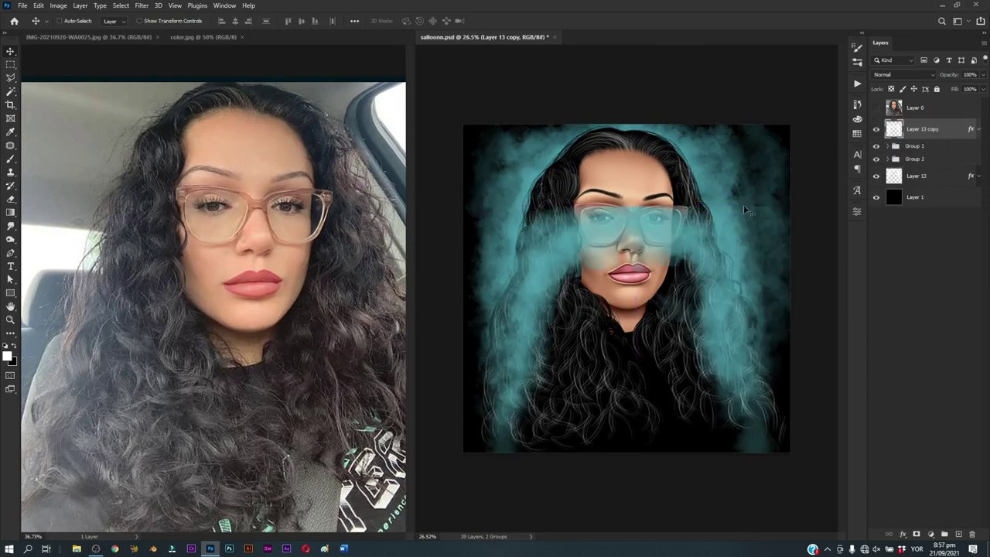
{"action": "key", "text": "e"}
{"action": "mouse_move", "coordinate": [740, 214]}
{"action": "left_mouse_down"}
{"action": "mouse_move", "coordinate": [490, 327]}
{"action": "mouse_move", "coordinate": [532, 393]}
{"action": "left_mouse_up"}
{"action": "left_click_drag", "start_coordinate": [680, 224], "coordinate": [746, 417]}
Step: Paint denser teal smoke along the bottom and lower hair with the cloud brush
{"action": "key", "text": "b"}
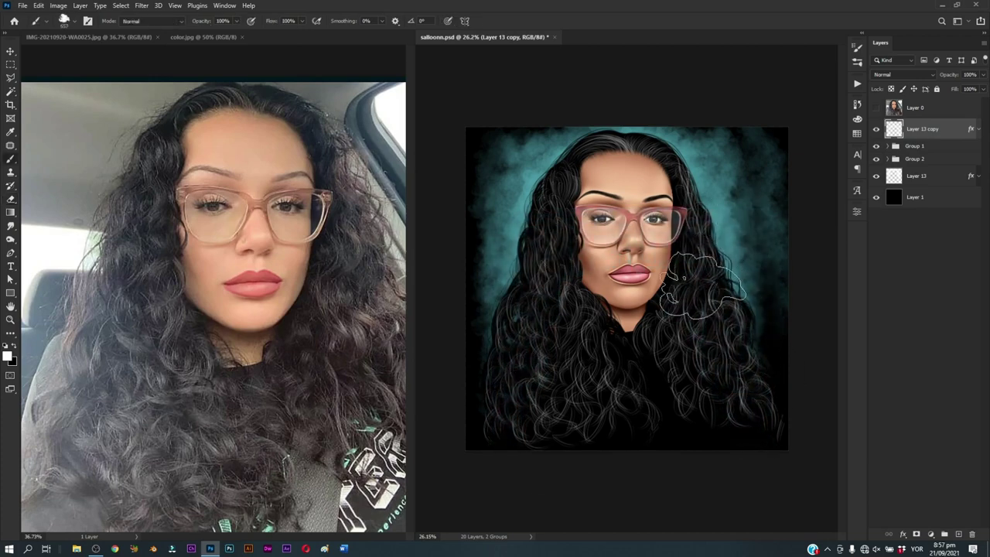
{"action": "mouse_move", "coordinate": [567, 427]}
{"action": "left_mouse_down"}
{"action": "mouse_move", "coordinate": [603, 457]}
{"action": "mouse_move", "coordinate": [736, 415]}
{"action": "mouse_move", "coordinate": [796, 348]}
{"action": "mouse_move", "coordinate": [795, 314]}
{"action": "mouse_move", "coordinate": [464, 260]}
{"action": "mouse_move", "coordinate": [470, 353]}
{"action": "mouse_move", "coordinate": [588, 402]}
{"action": "mouse_move", "coordinate": [481, 333]}
{"action": "mouse_move", "coordinate": [502, 317]}
{"action": "mouse_move", "coordinate": [649, 410]}
{"action": "mouse_move", "coordinate": [727, 263]}
{"action": "mouse_move", "coordinate": [782, 379]}
{"action": "mouse_move", "coordinate": [503, 348]}
{"action": "mouse_move", "coordinate": [742, 309]}
{"action": "mouse_move", "coordinate": [696, 371]}
{"action": "mouse_move", "coordinate": [554, 460]}
{"action": "mouse_move", "coordinate": [680, 363]}
{"action": "left_mouse_up"}
{"action": "key", "text": "z"}
{"action": "key", "text": "b"}
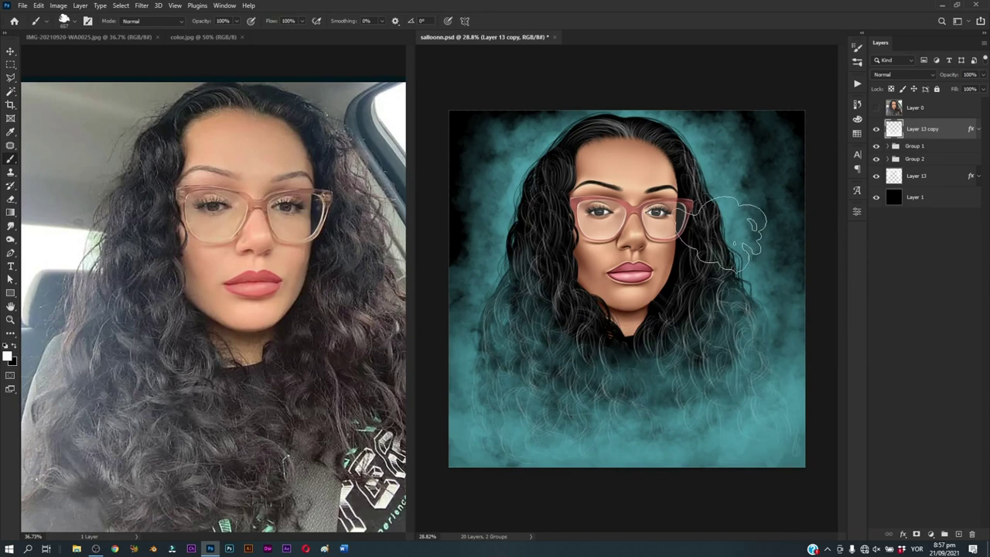
{"action": "key", "text": "z"}
{"action": "mouse_move", "coordinate": [742, 325]}
{"action": "left_mouse_down"}
{"action": "mouse_move", "coordinate": [680, 389]}
{"action": "mouse_move", "coordinate": [742, 390]}
{"action": "left_mouse_up"}
{"action": "key", "text": "b"}
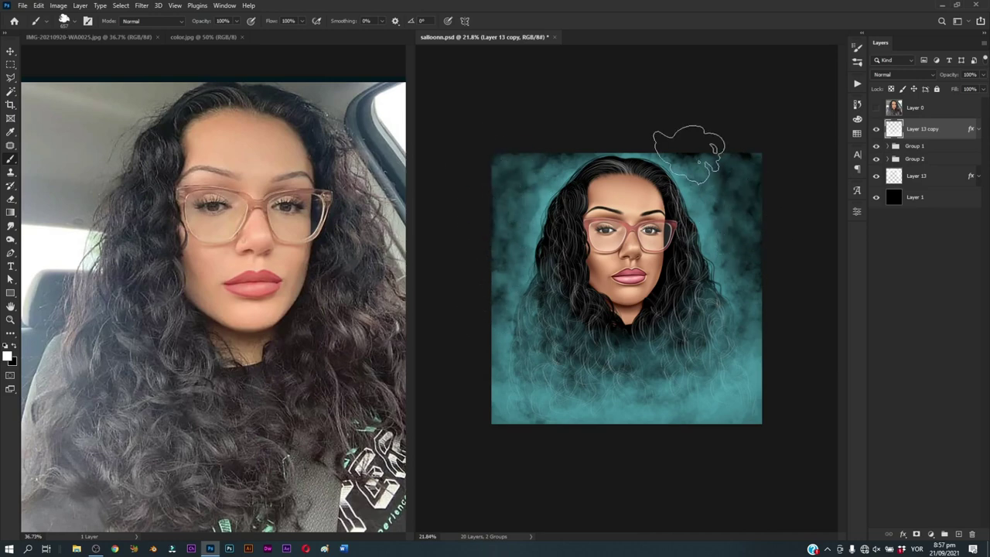
{"action": "scroll", "coordinate": [534, 137], "scroll_direction": "down", "scroll_amount": 3}
{"action": "scroll", "coordinate": [623, 332], "scroll_direction": "up", "scroll_amount": 3}
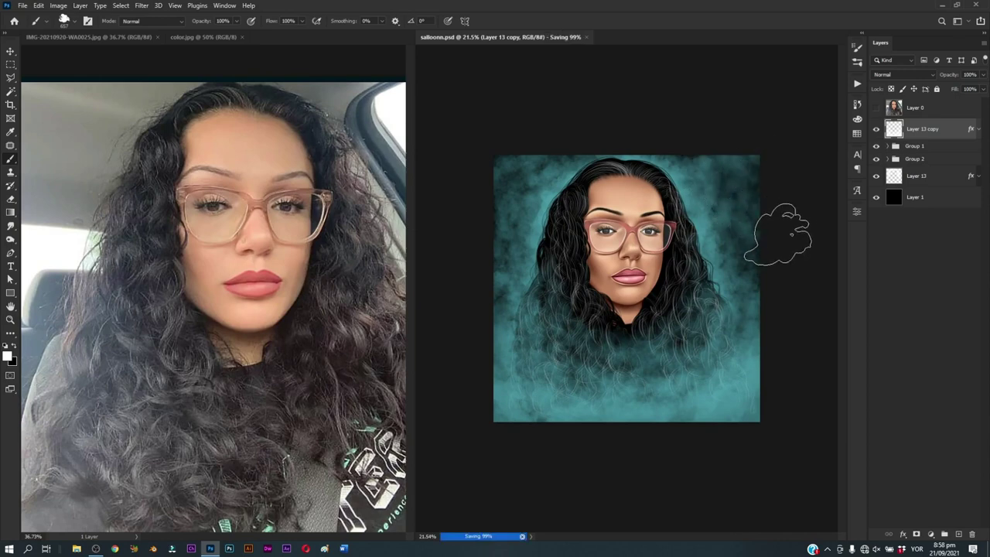
Step: Consolidate all open images into tabs via Window > Arrange, then zoom in on the portrait
{"action": "left_click", "coordinate": [224, 6]}
{"action": "mouse_move", "coordinate": [232, 17]}
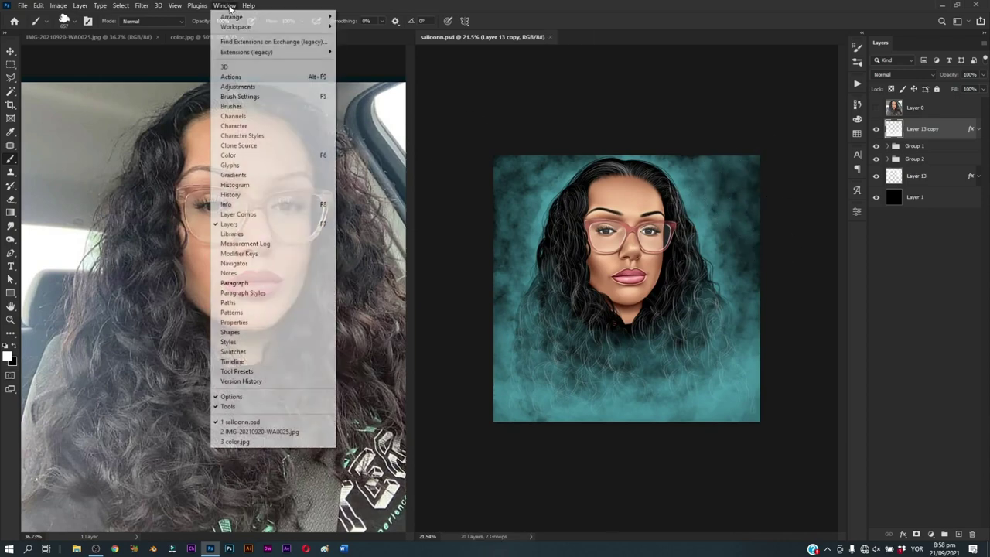
{"action": "left_click", "coordinate": [173, 104]}
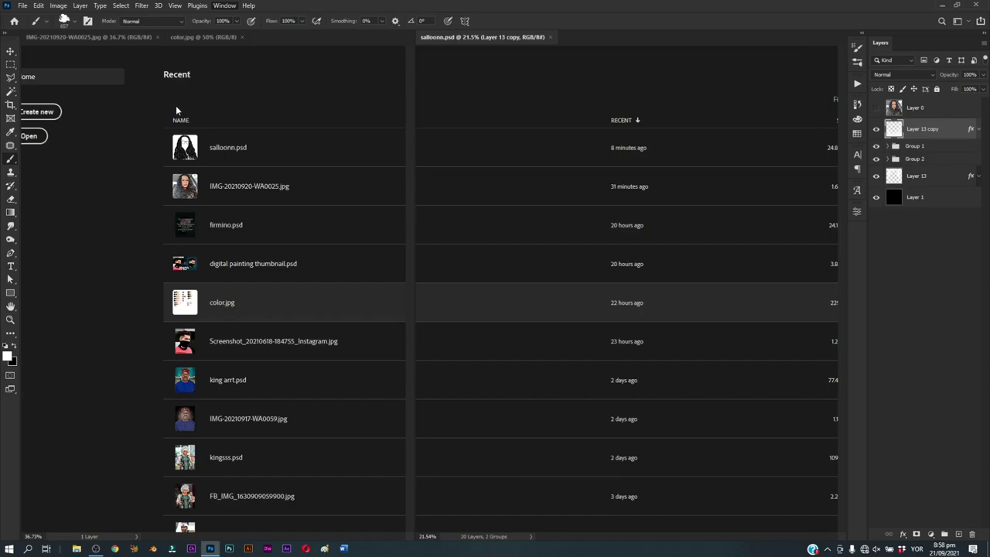
{"action": "key", "text": "z"}
{"action": "left_click_drag", "start_coordinate": [353, 241], "coordinate": [385, 264]}
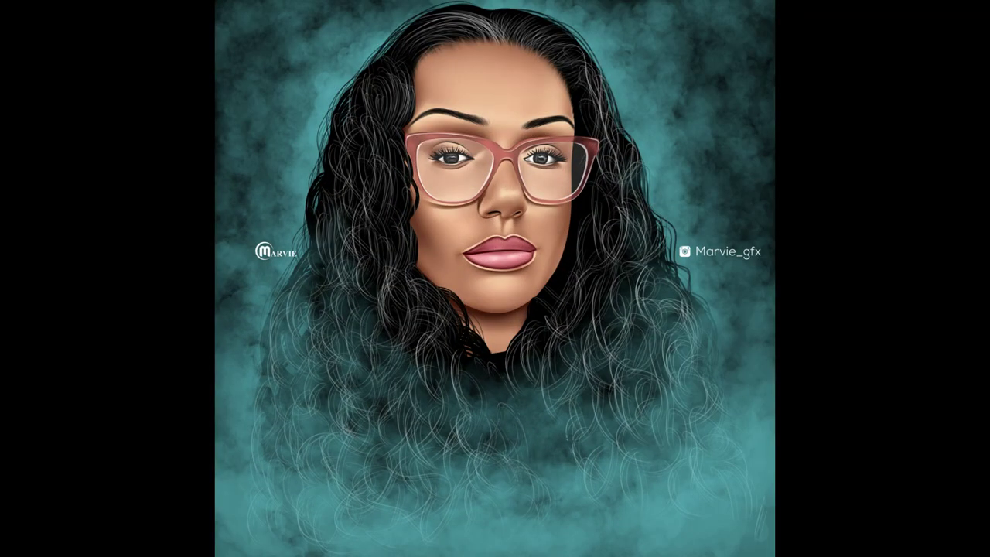